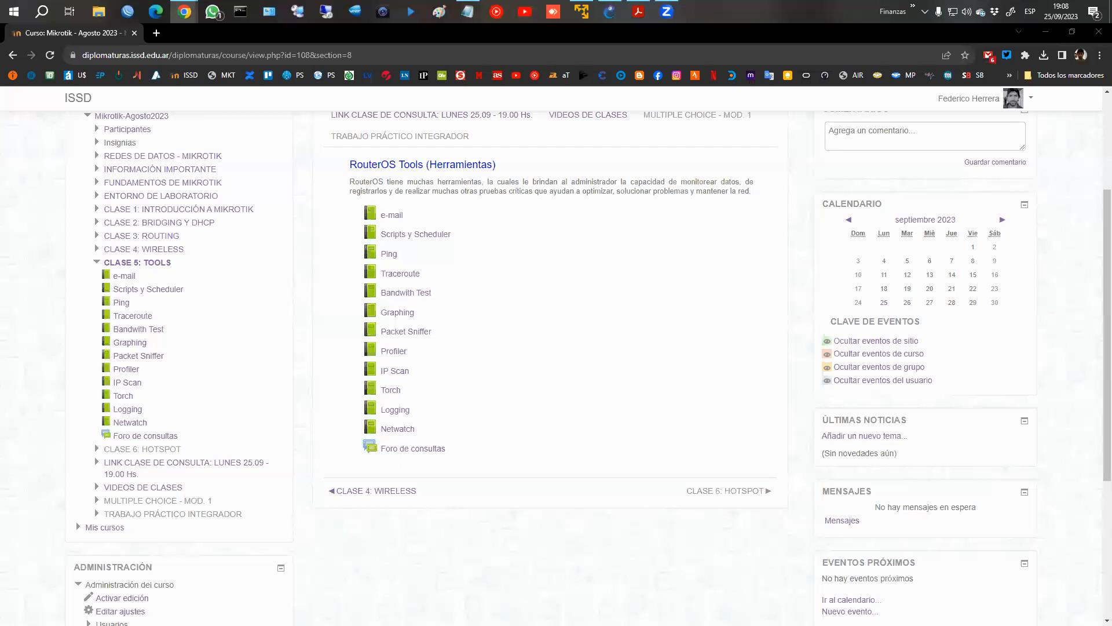
Open the e-mail lesson of the RouterOS Tools class and read its SMTP server configuration.
click(392, 215)
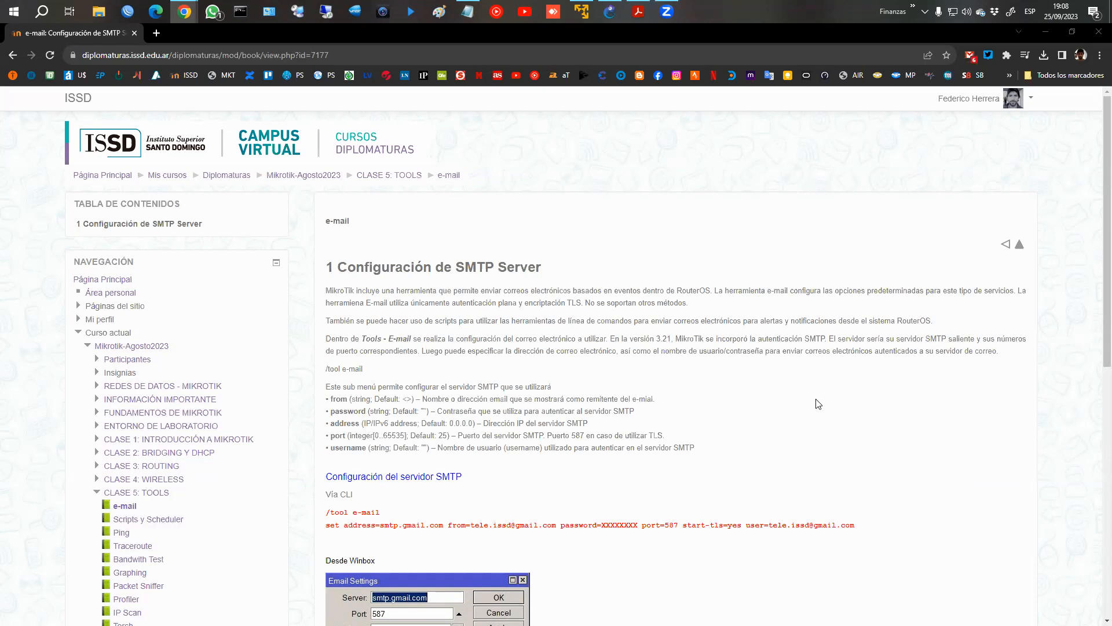
scroll(814, 404, down, 3)
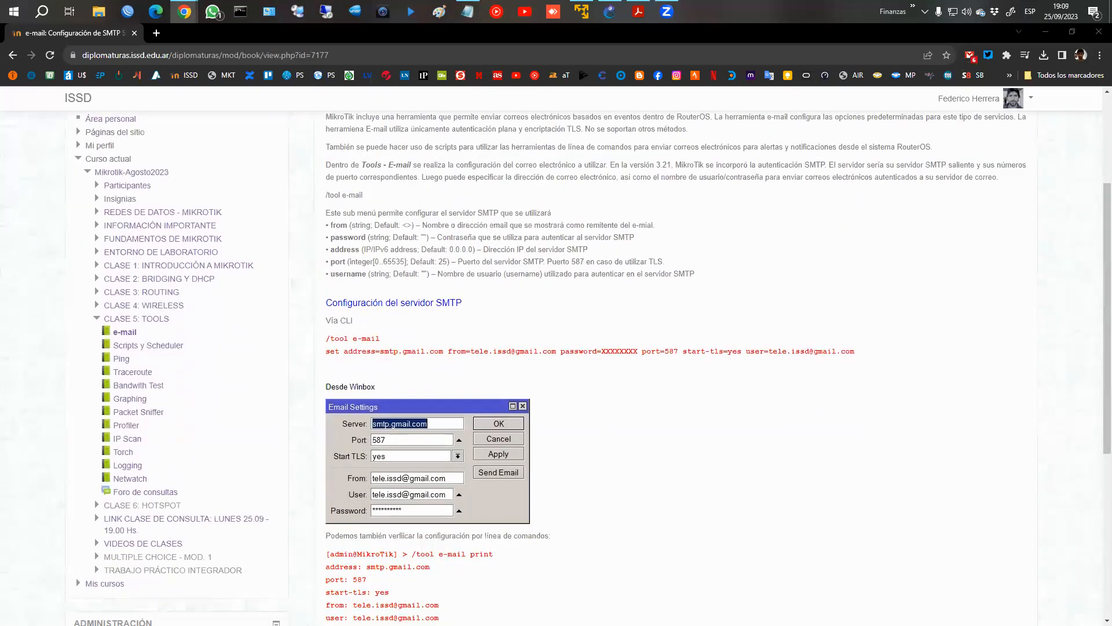
Switch to WinBox, connect to the MikroTik router at 172.16.1.1 and enlarge the session's interface.
click(128, 13)
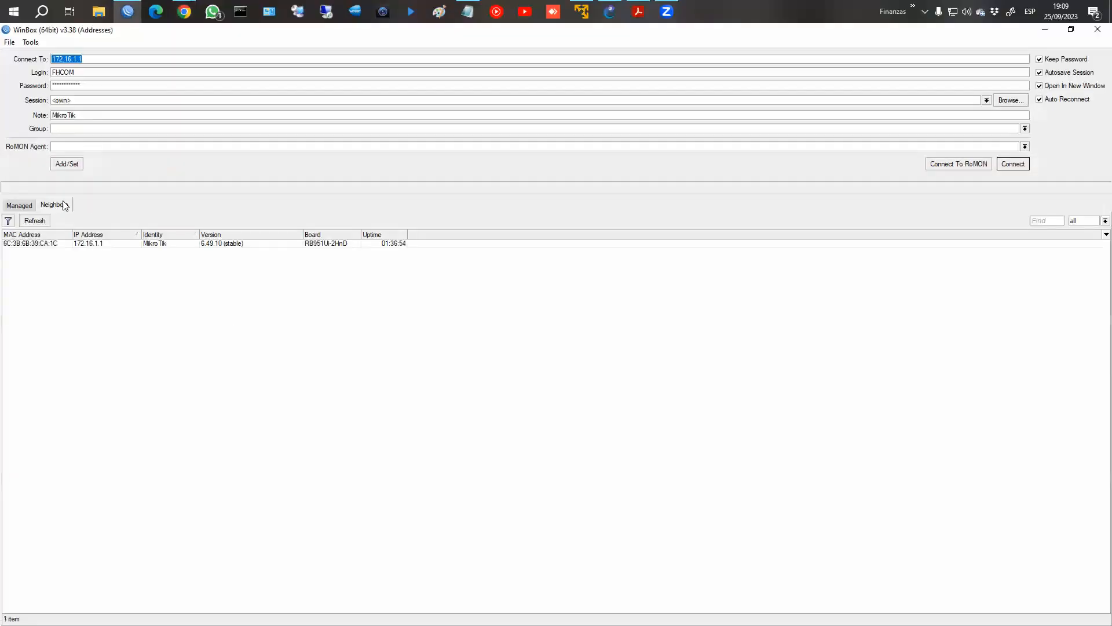
click(1014, 164)
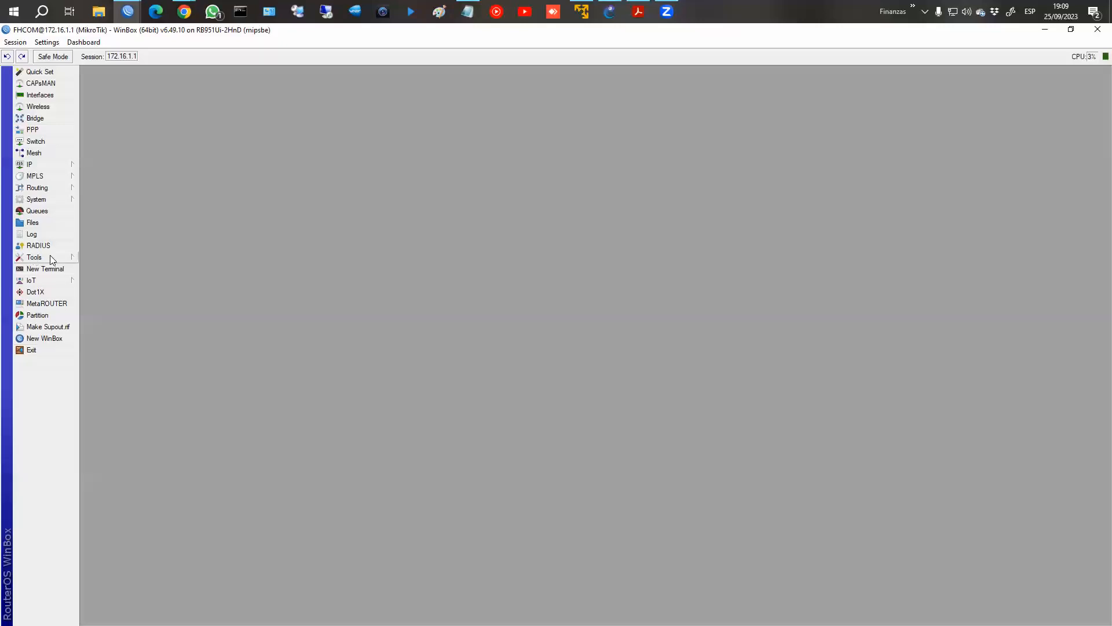
click(47, 42)
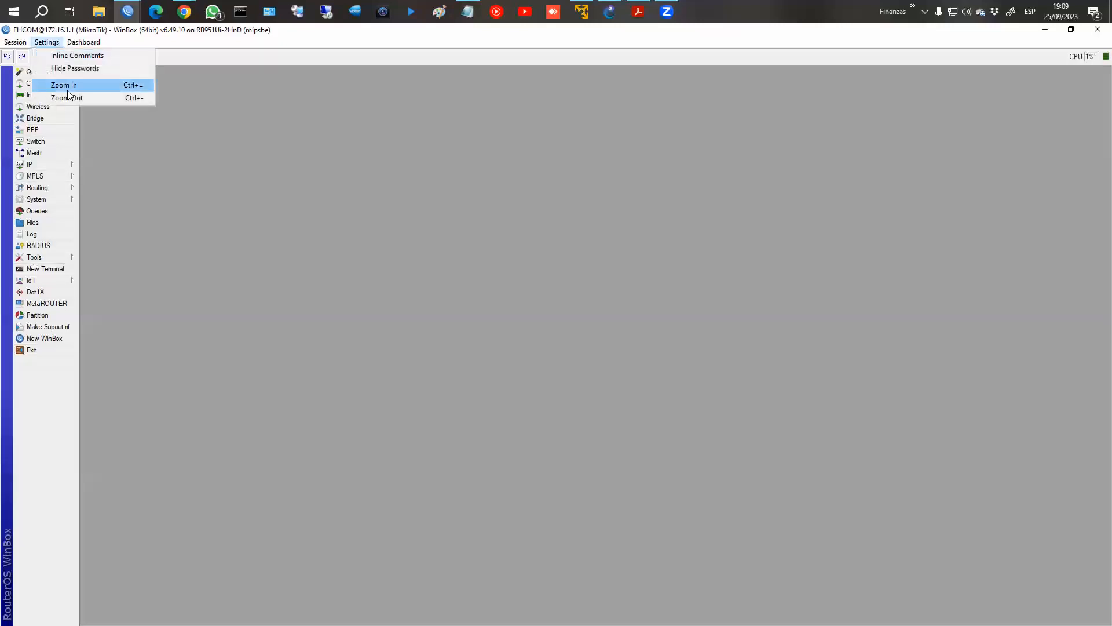
click(64, 85)
Open the router's Email settings and examine the Send Email form, dismissing the form without sending anything.
click(46, 298)
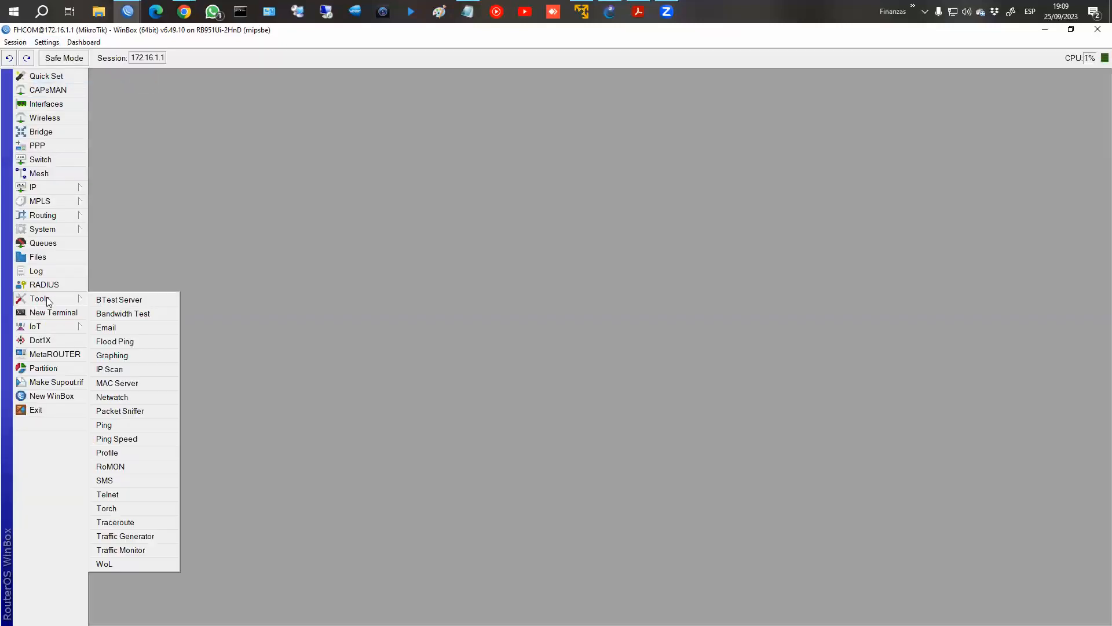
click(123, 325)
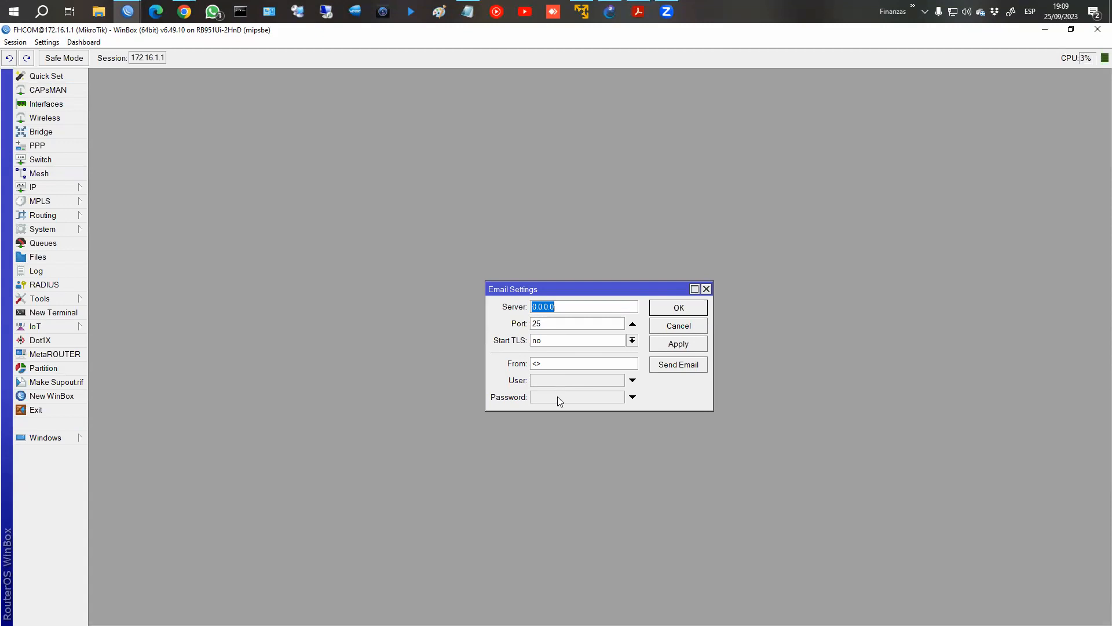
click(670, 365)
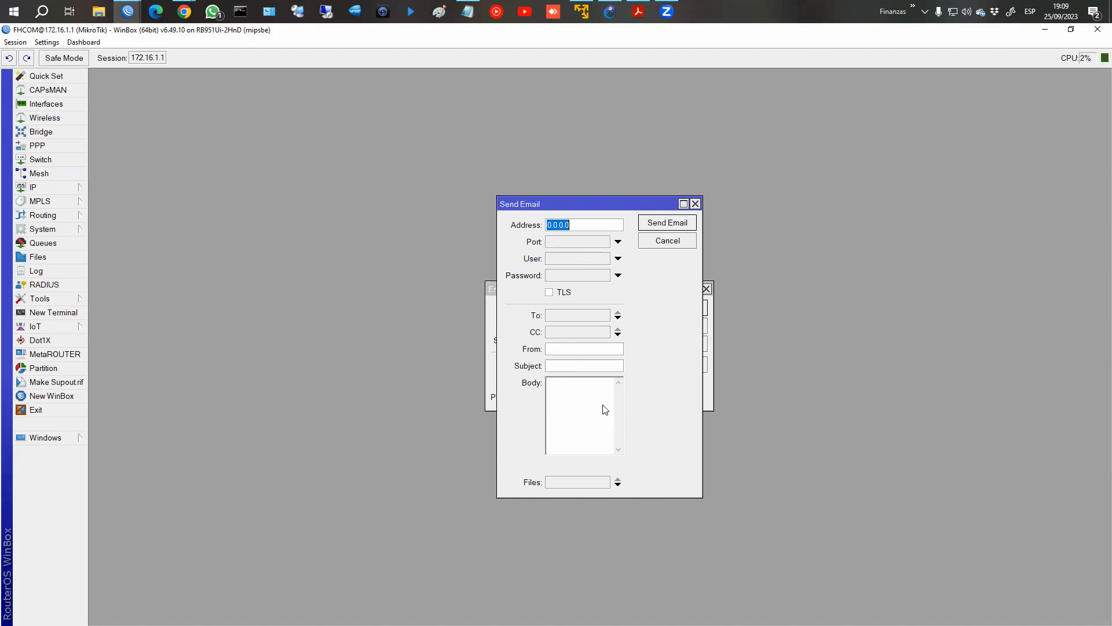
click(667, 243)
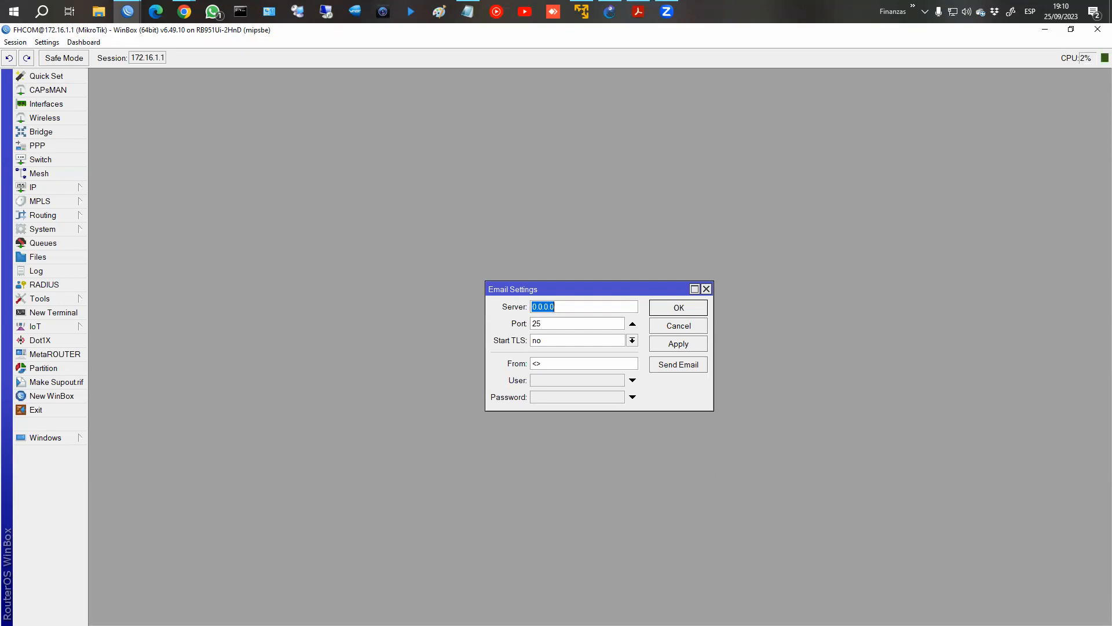
Switch to the browser with the FH-COM YouTube channel and open its video on sending backup and export configuration files by Gmail.
key(alt+Tab)
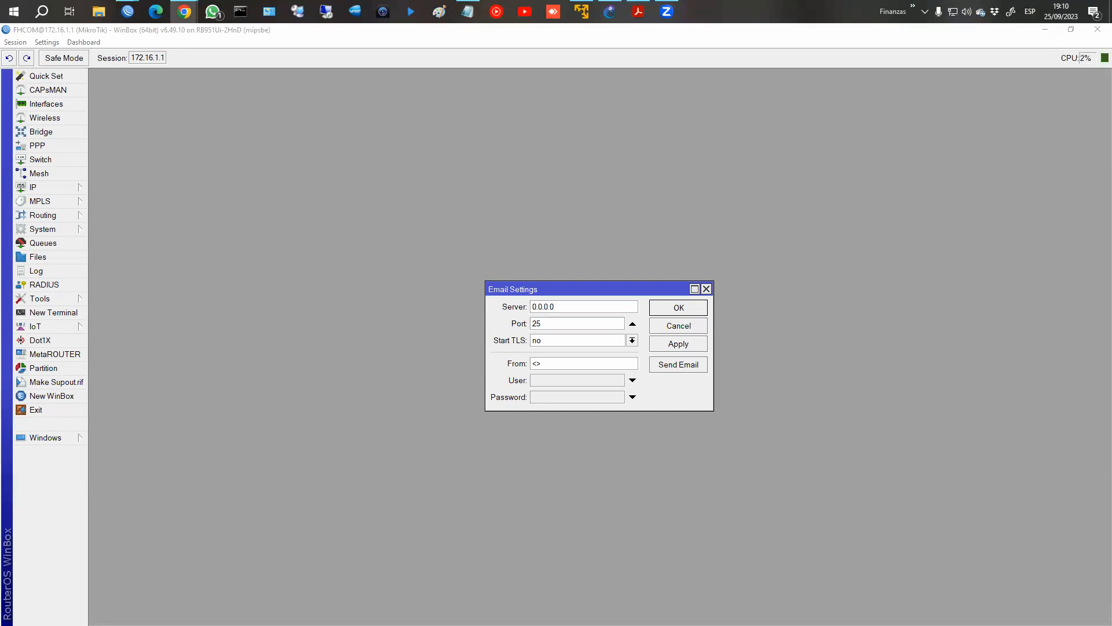
drag(491, 38, 493, 44)
click(768, 42)
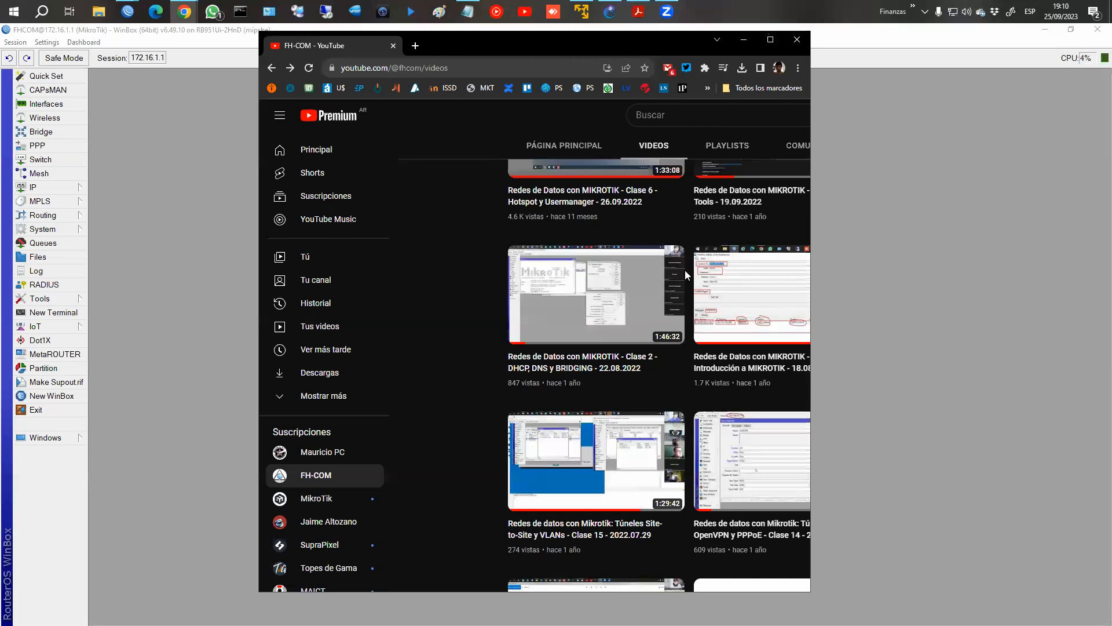
scroll(652, 324, down, 8)
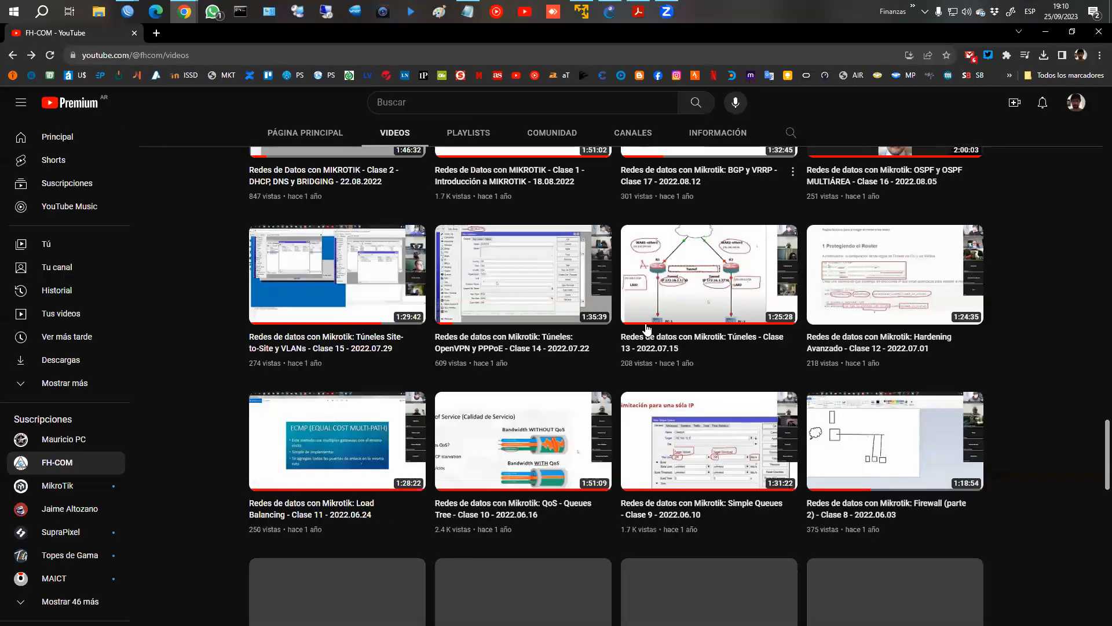
scroll(651, 327, down, 6)
scroll(696, 336, down, 3)
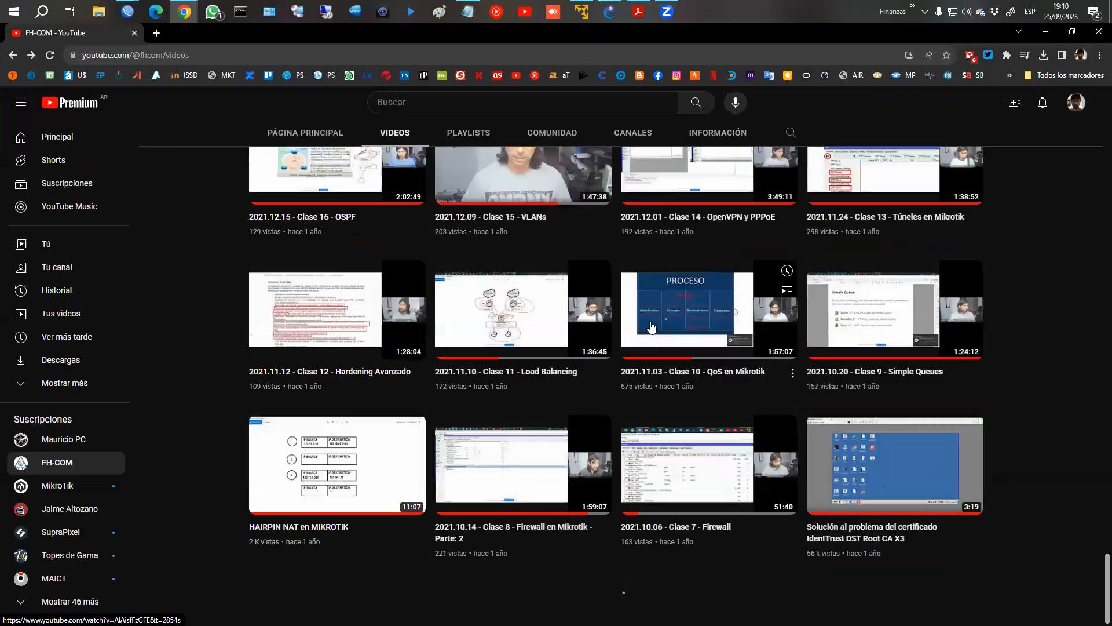
scroll(756, 347, down, 7)
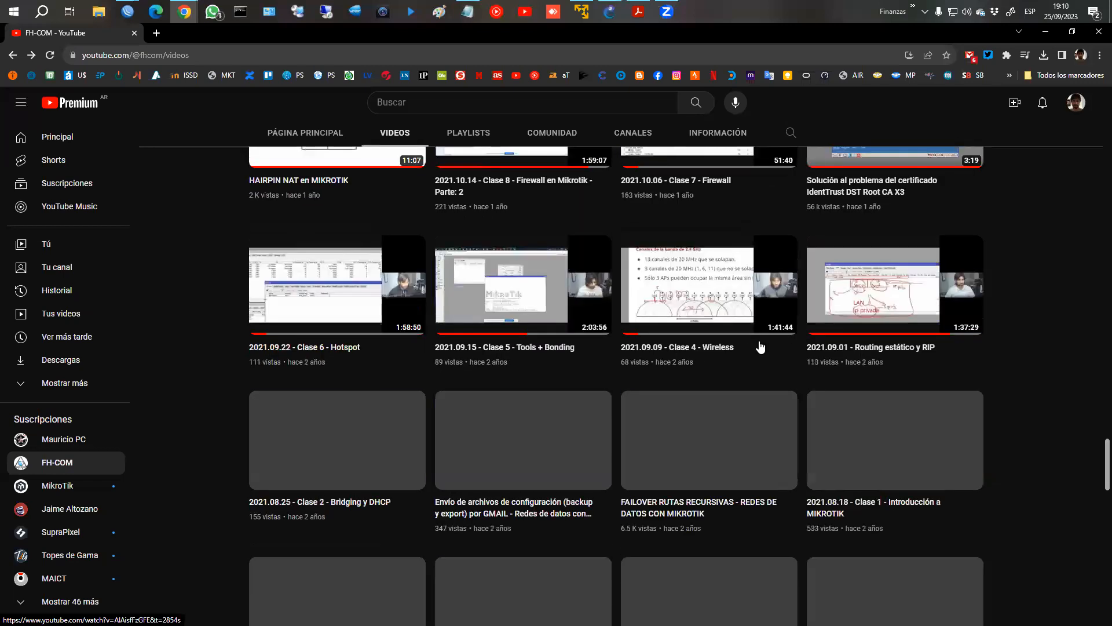
scroll(760, 346, down, 1)
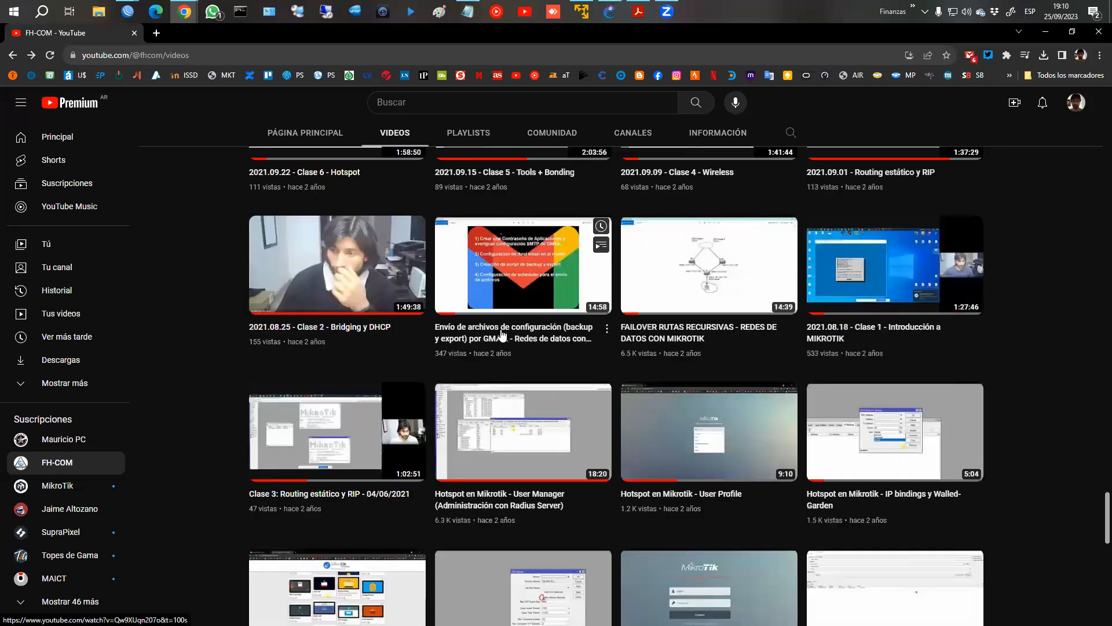
click(549, 346)
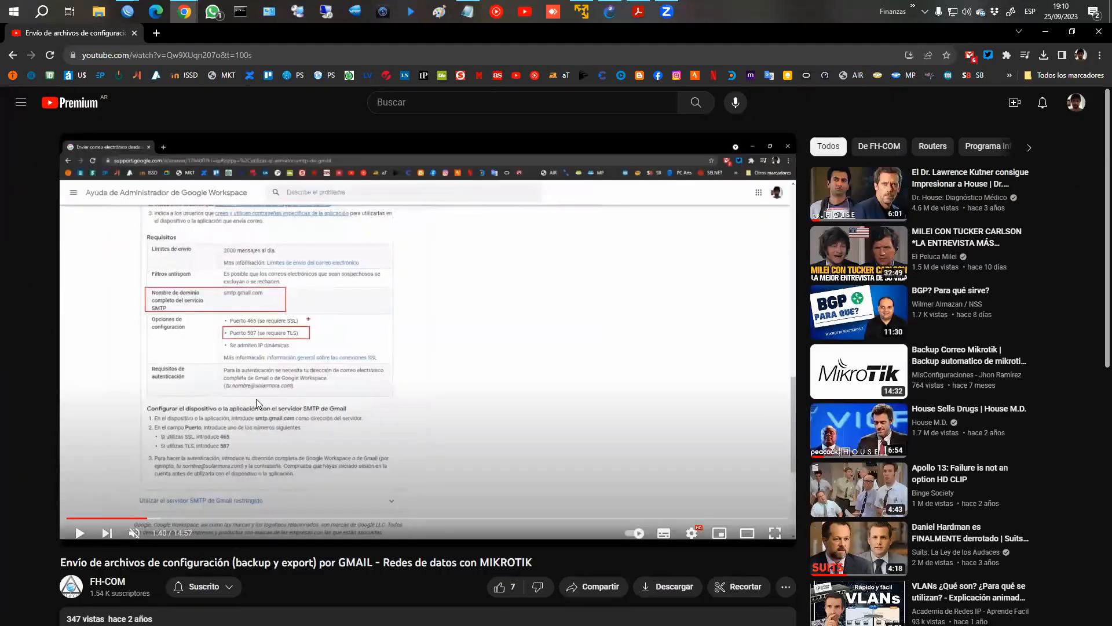
Open the configuration script linked in the video's description and examine its export, backup and e-mail sending commands.
scroll(213, 425, down, 4)
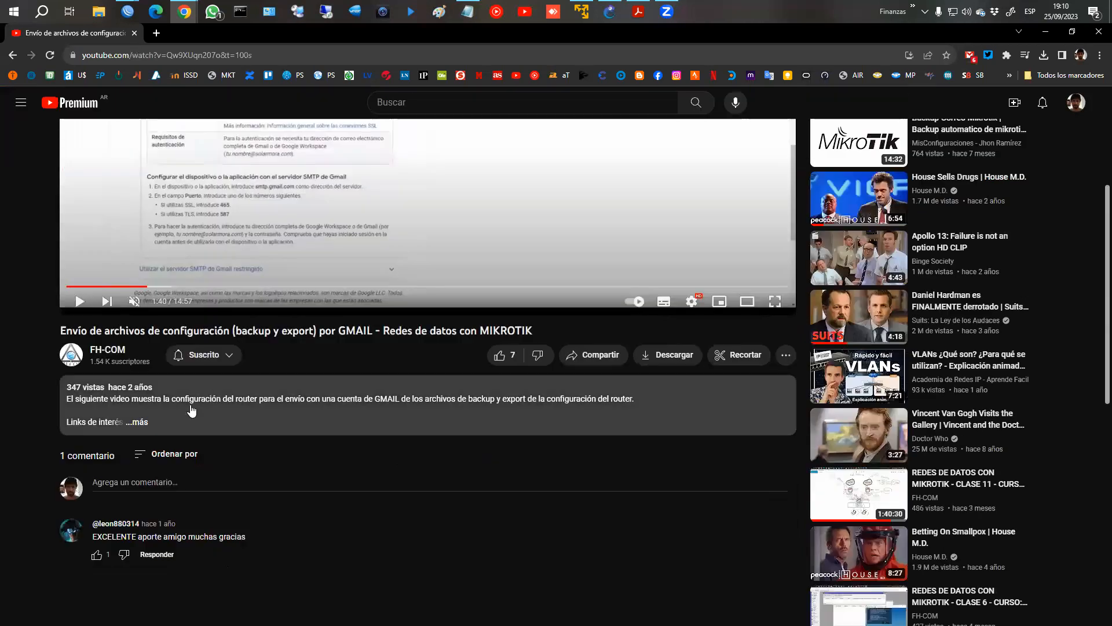
click(152, 430)
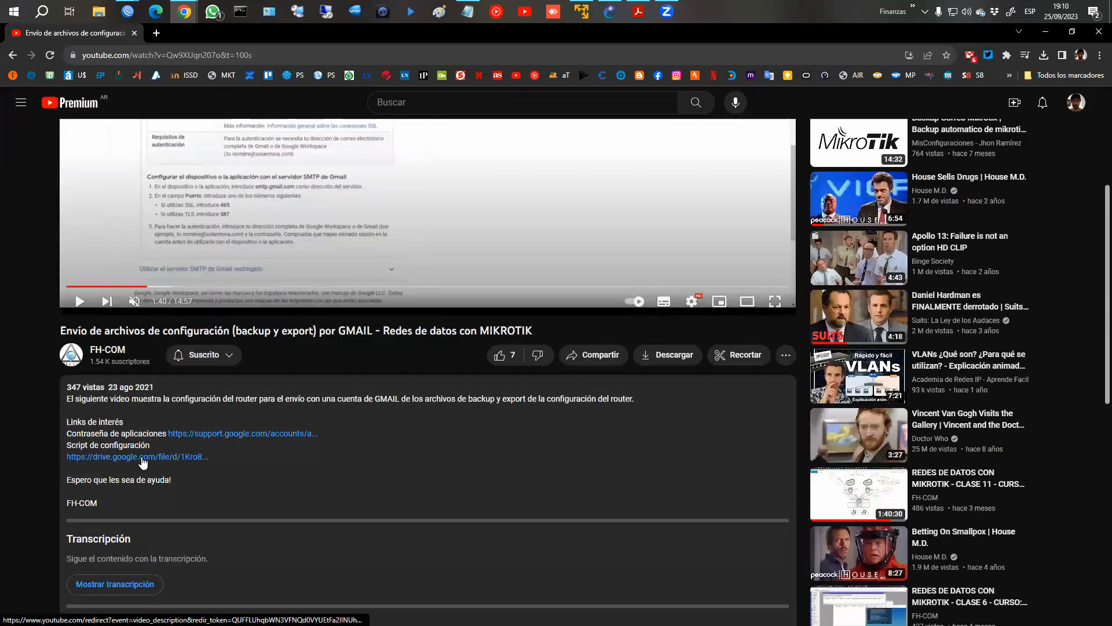
click(286, 435)
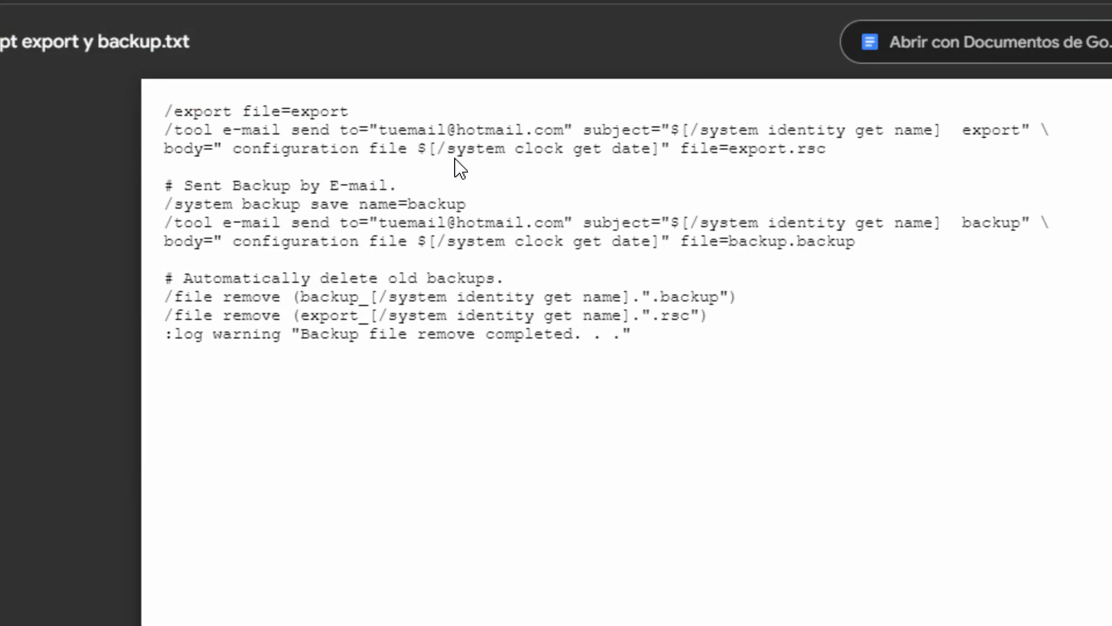
mouse_move(164, 99)
mouse_down()
mouse_move(193, 121)
mouse_move(353, 119)
mouse_up()
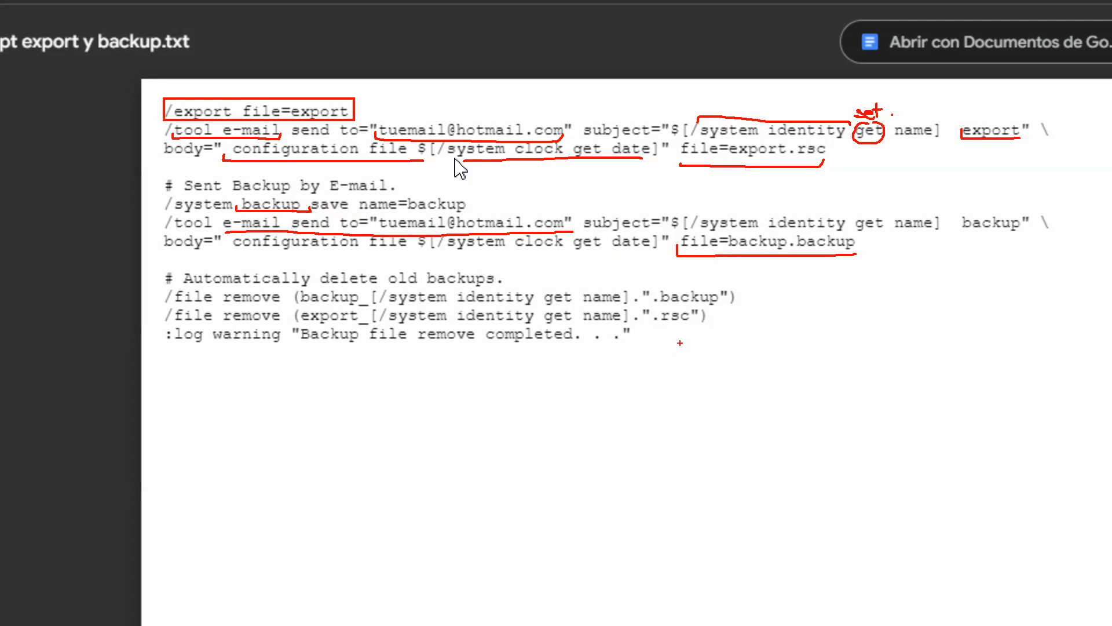
key(Escape)
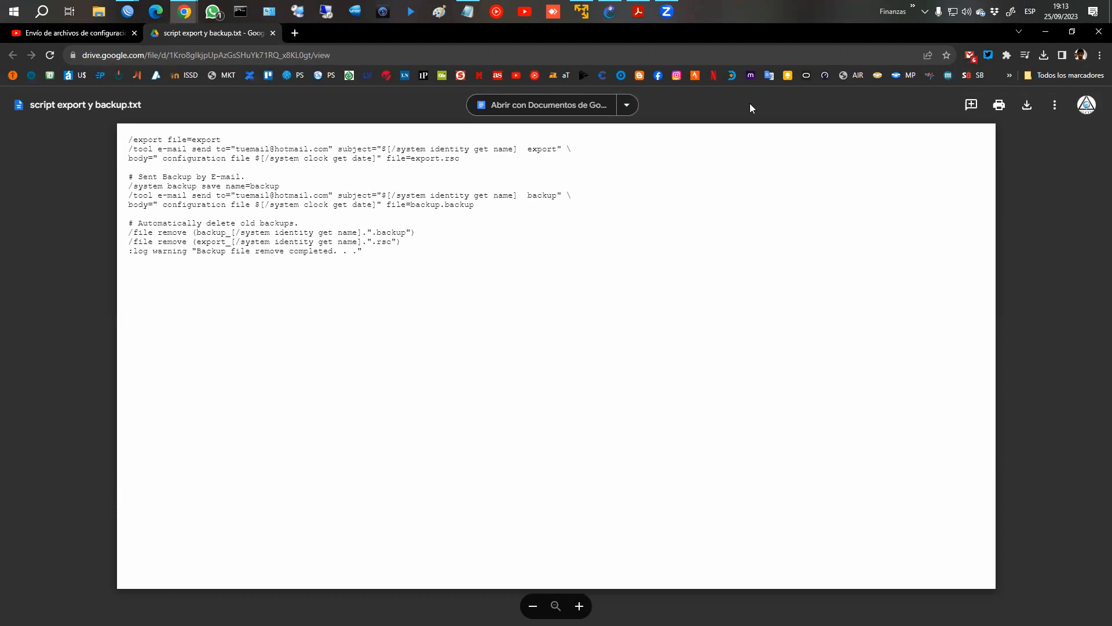
Return to the Gmail backup video's page, look it over and close it together with the script file.
click(98, 34)
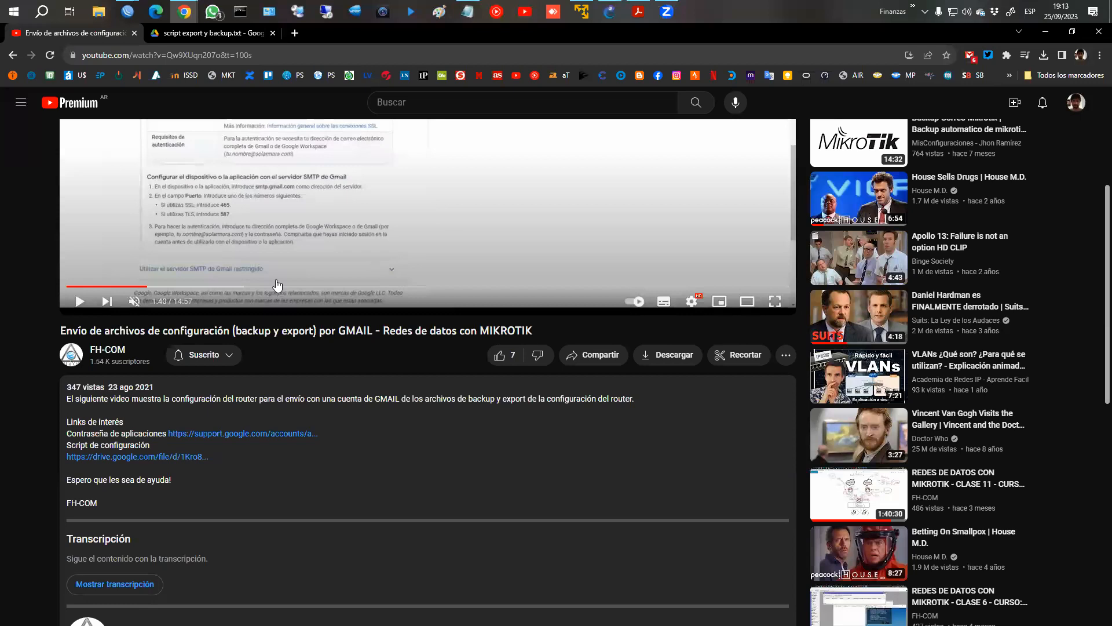
scroll(278, 285, up, 4)
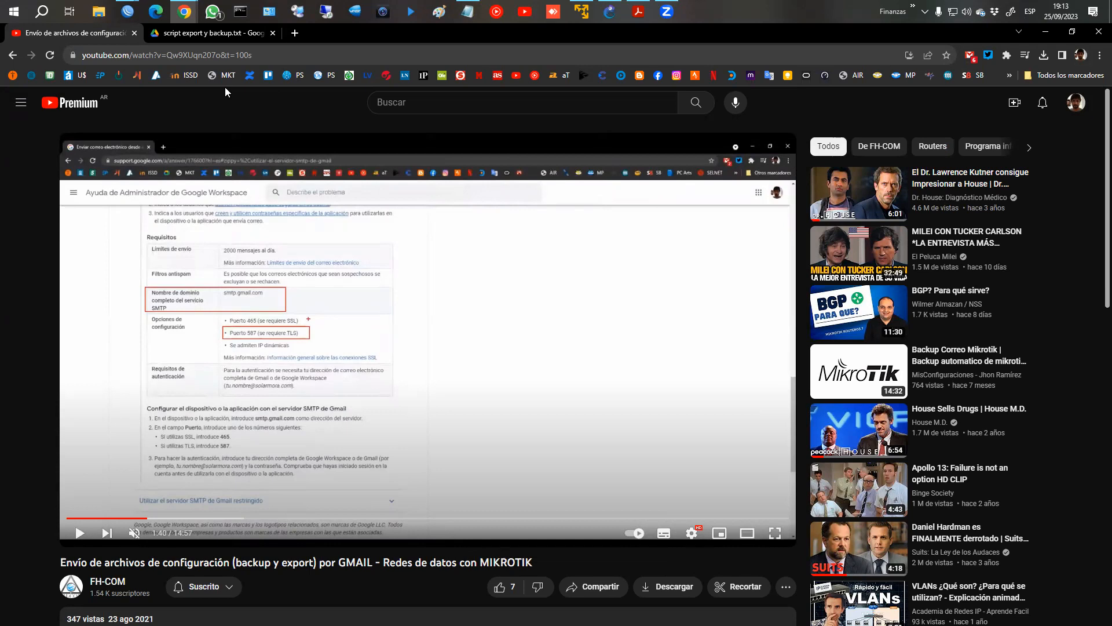
click(135, 34)
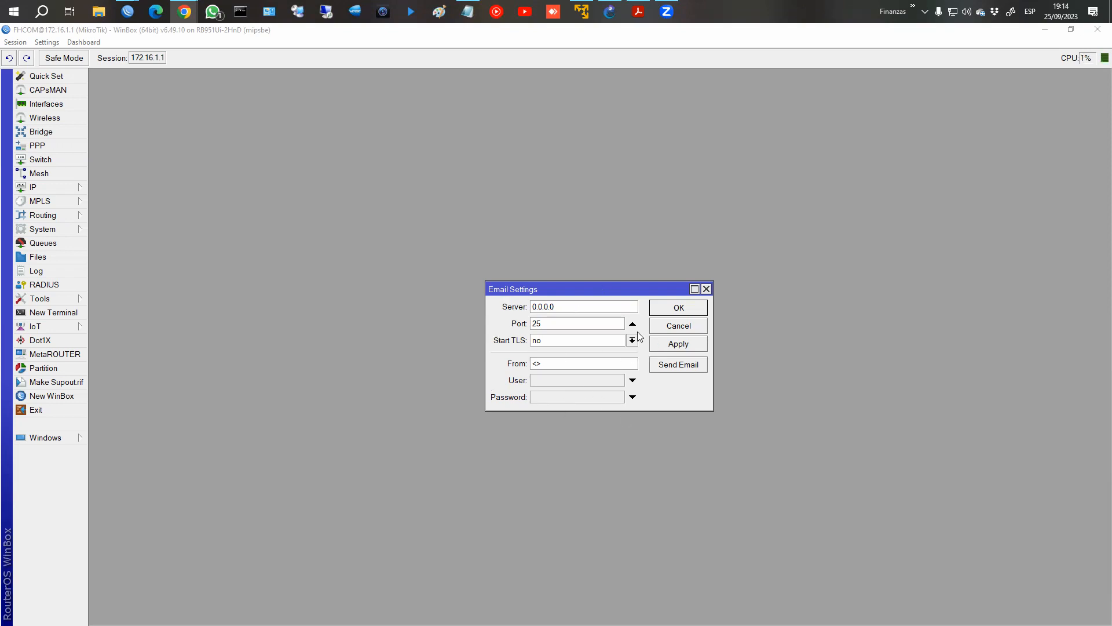
Cancel the router's Email settings and minimise both WinBox windows to return to the course page.
click(678, 326)
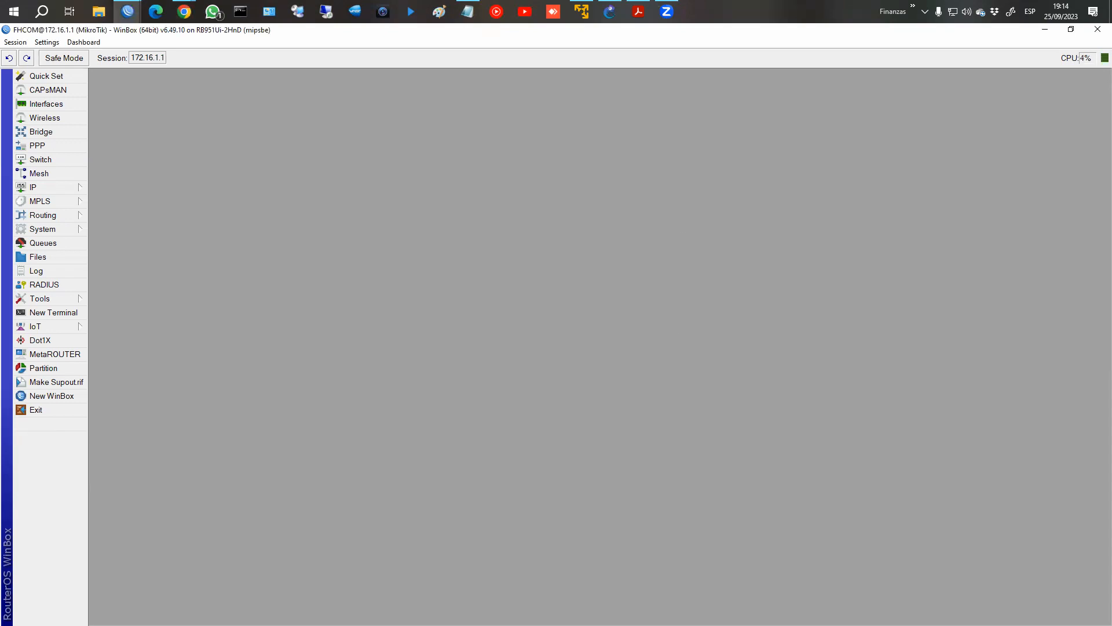
click(1045, 29)
click(1045, 29)
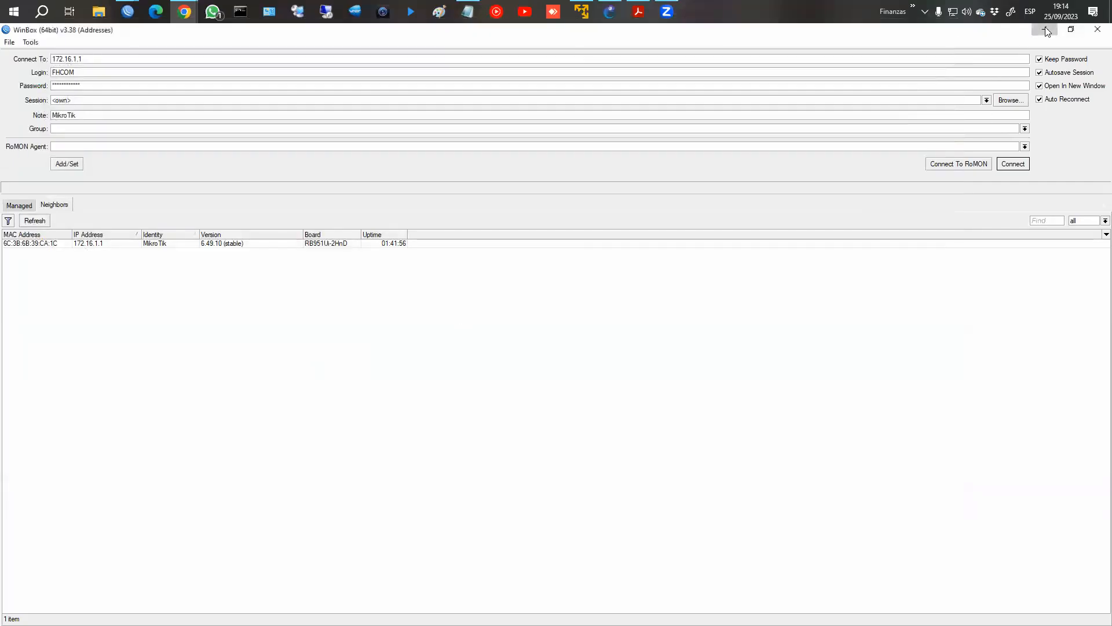
Leave the e-mail lesson for the CLASE 5: TOOLS section and open the Scripts y Scheduler lesson.
scroll(588, 442, down, 2)
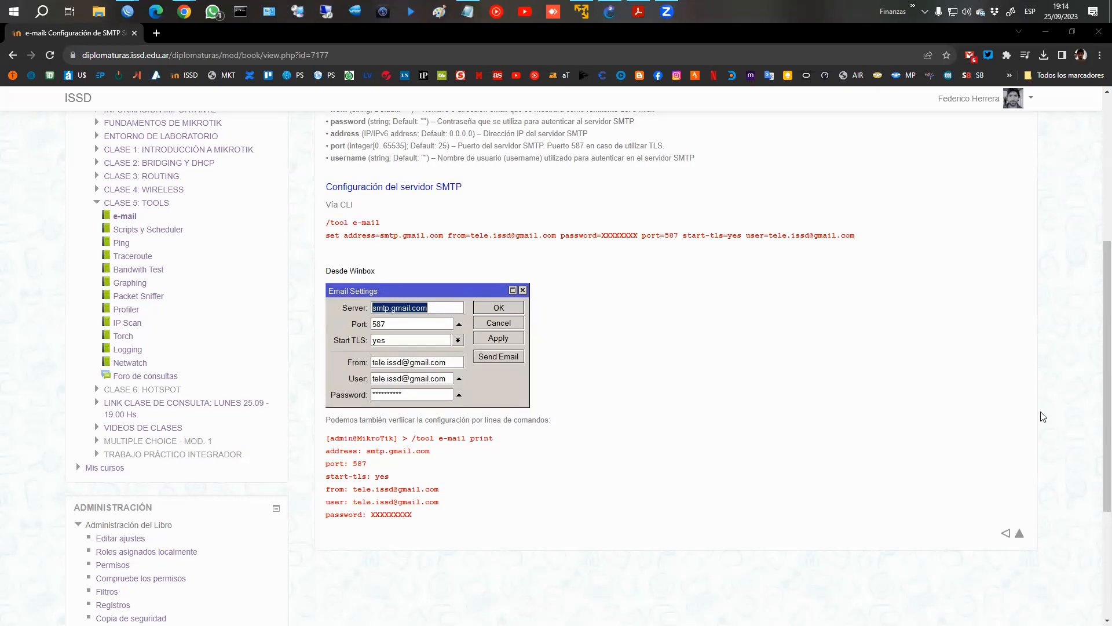
click(1023, 537)
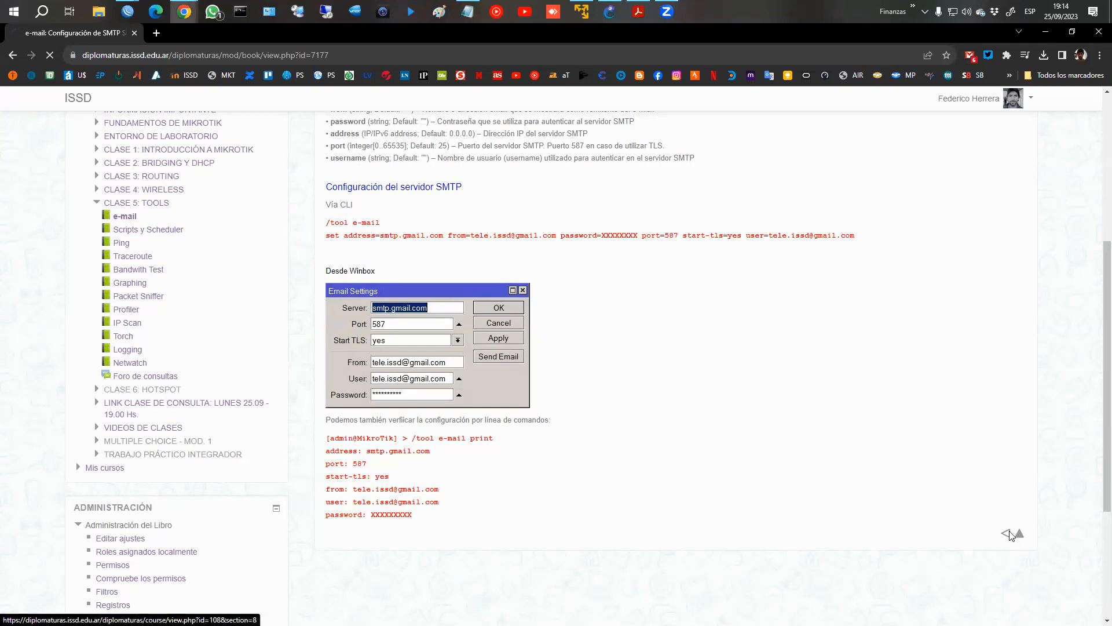
click(435, 418)
scroll(685, 372, down, 1)
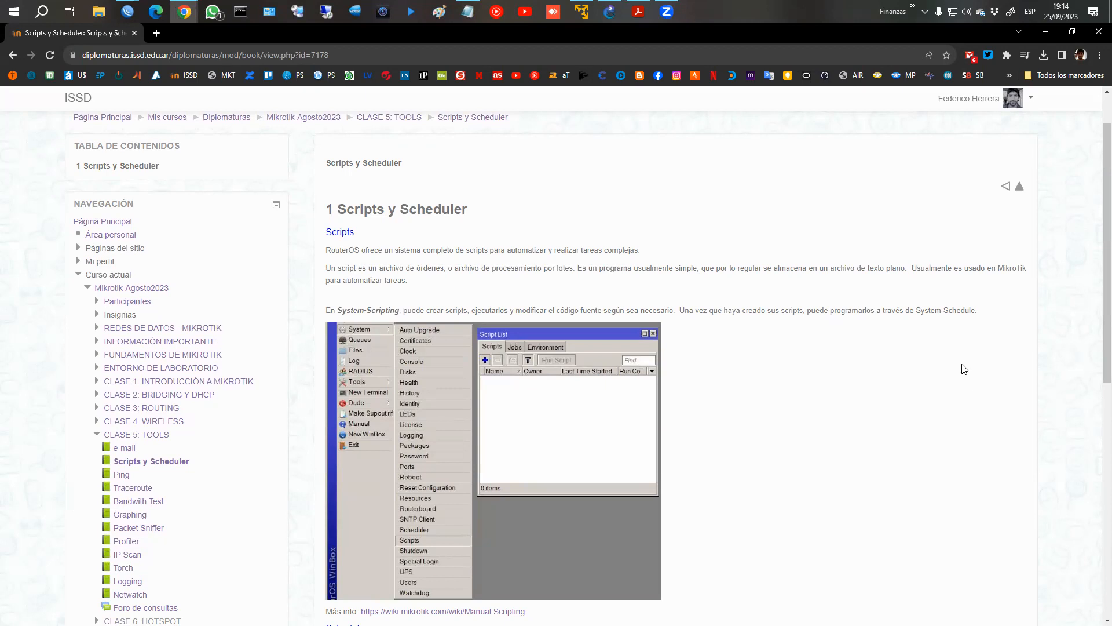
Open the MikroTik wiki scripting manual linked in the lesson and read about line structure, comments, whitespace and variable scopes.
scroll(938, 359, down, 2)
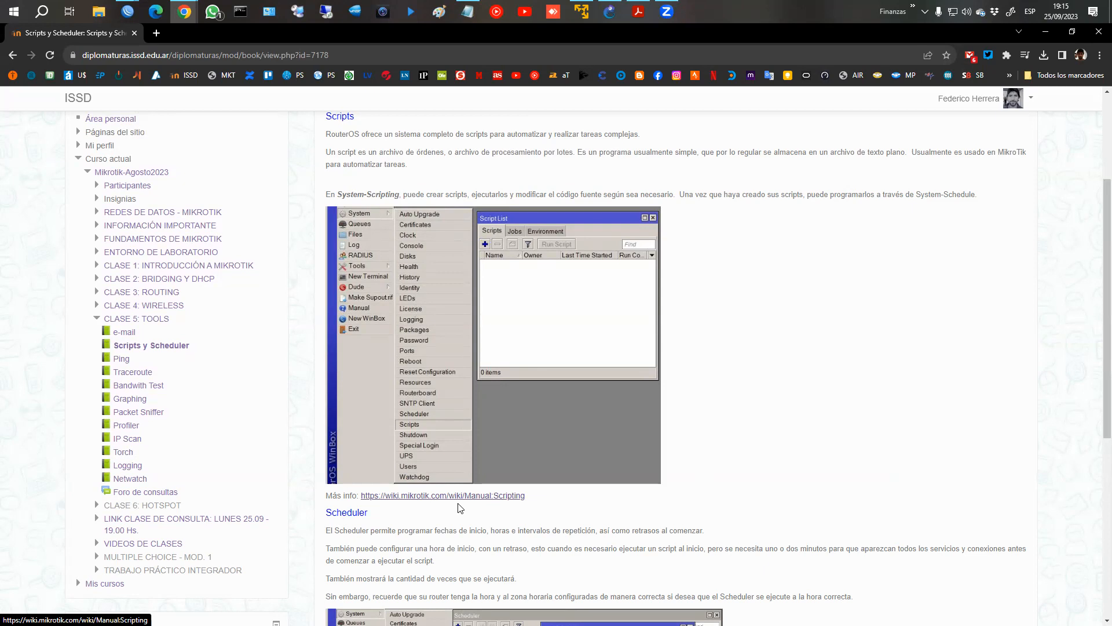
middle_click(426, 497)
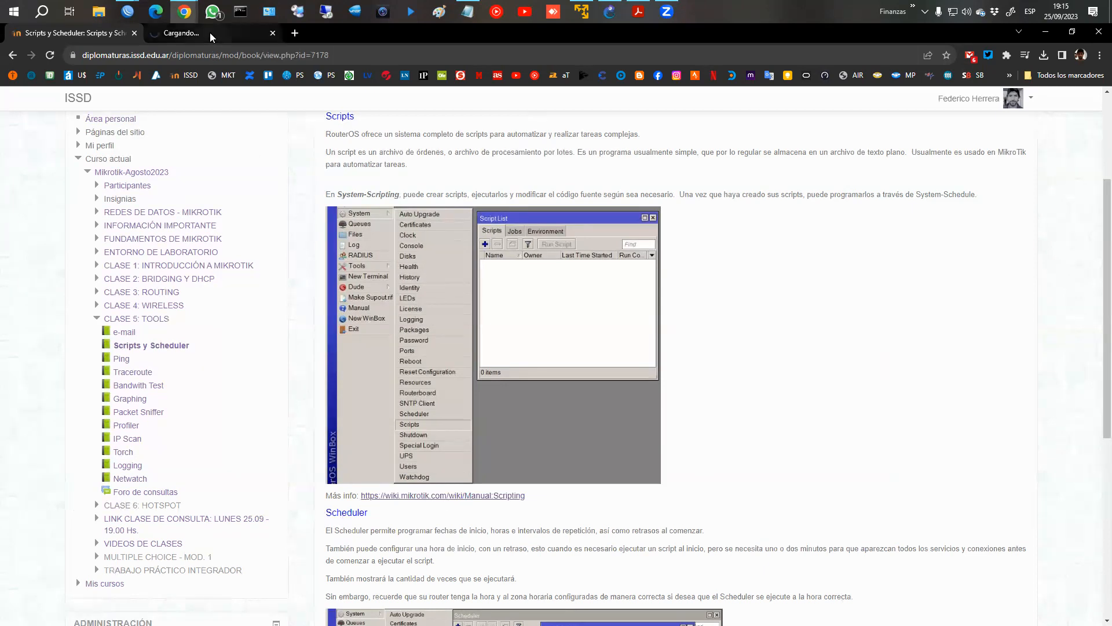
click(209, 32)
scroll(449, 251, down, 4)
scroll(452, 250, down, 6)
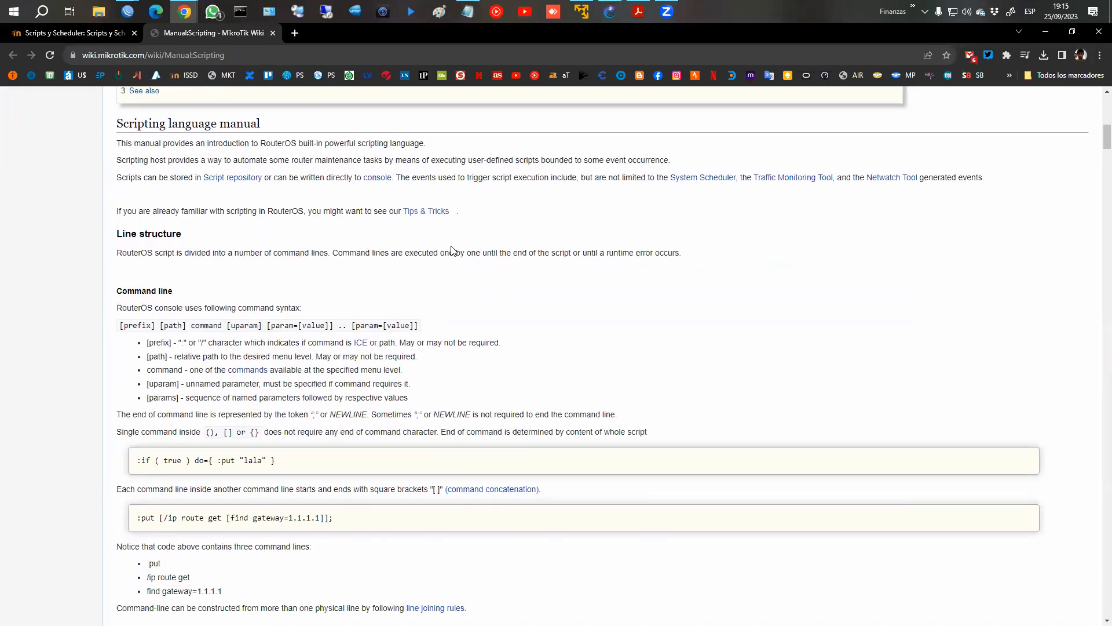
scroll(481, 264, down, 8)
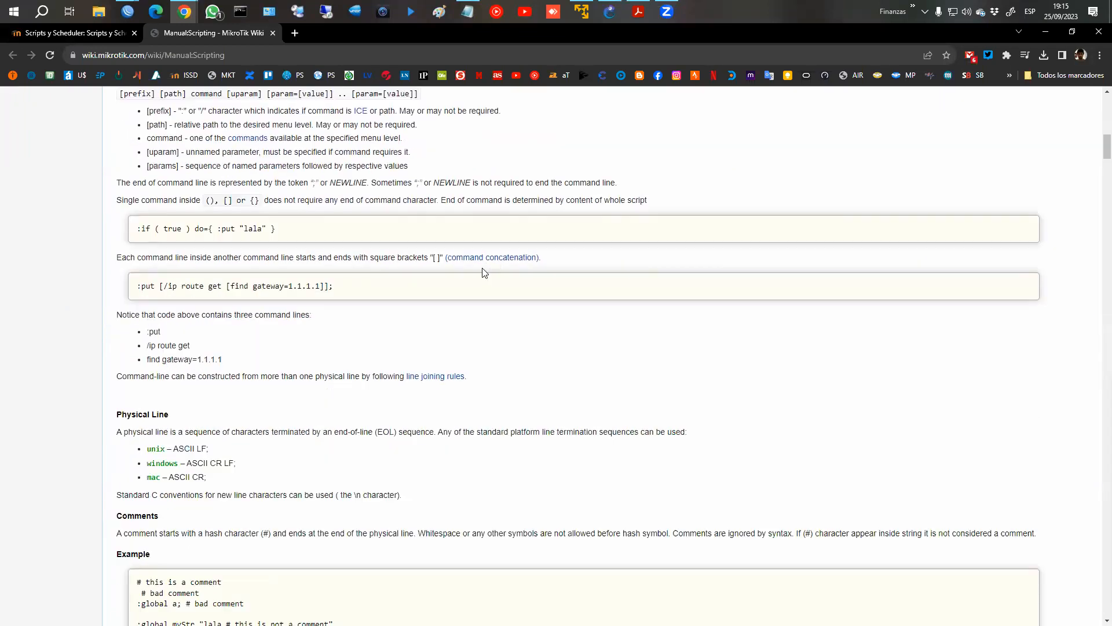
scroll(481, 289, down, 10)
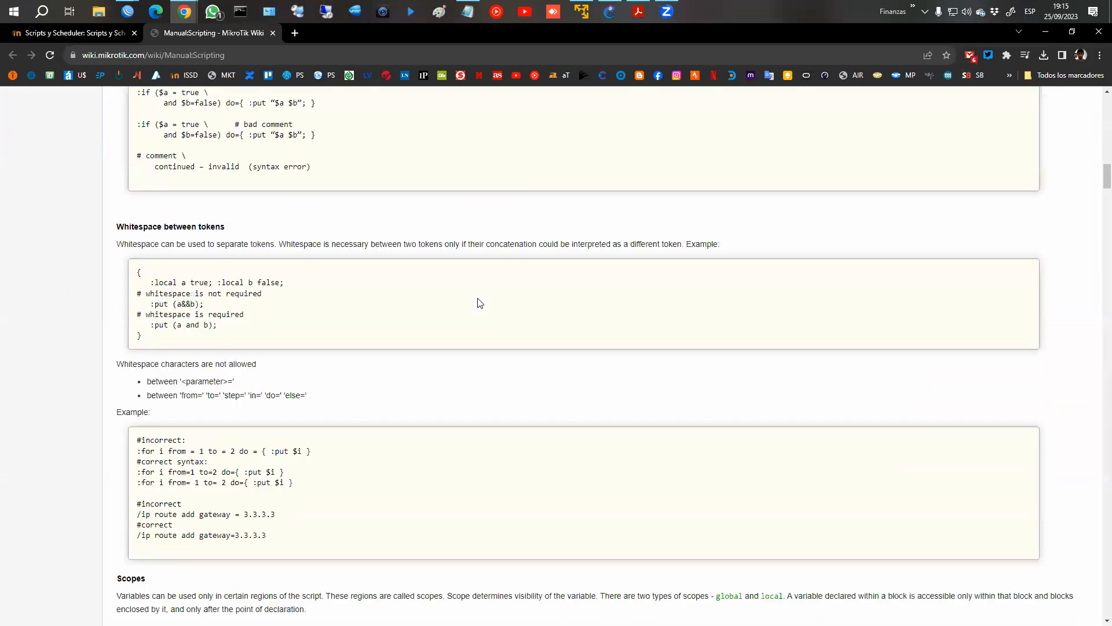
scroll(478, 304, down, 6)
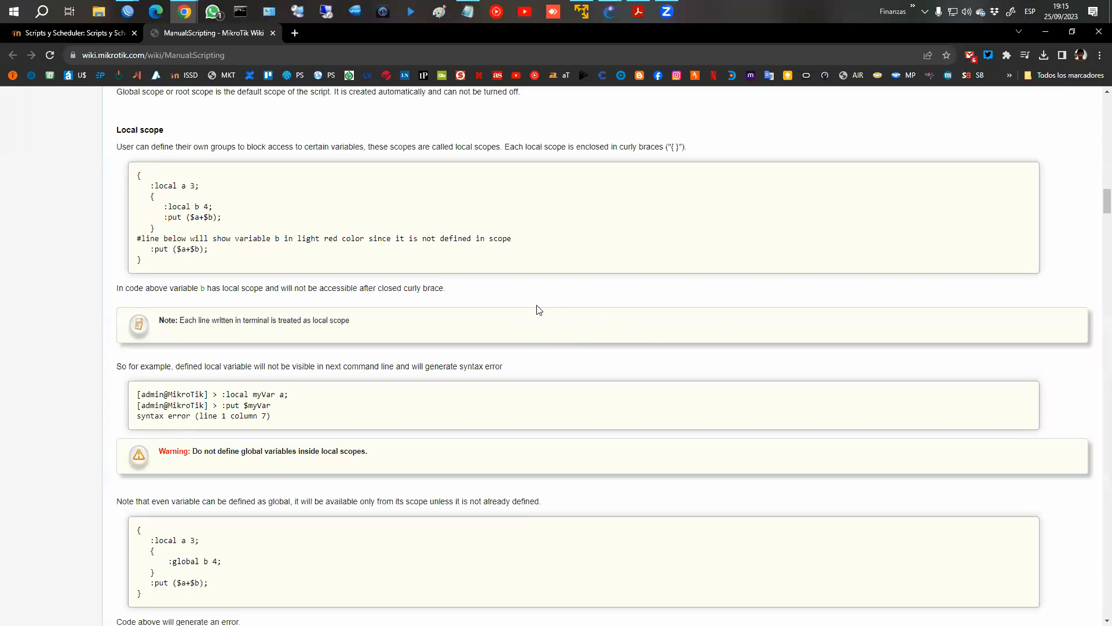
Read the wiki's variable scope, keyword and delimiter sections, and examine the variables and structure of the DynDNS update script in Notepad.
scroll(537, 304, down, 1)
scroll(539, 307, down, 3)
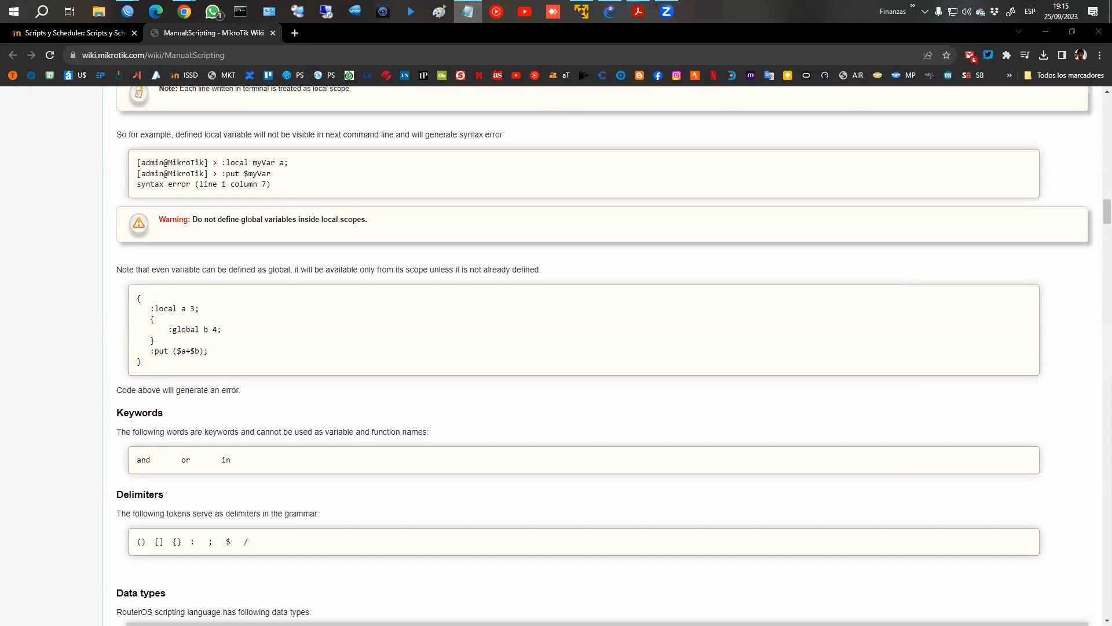
click(468, 12)
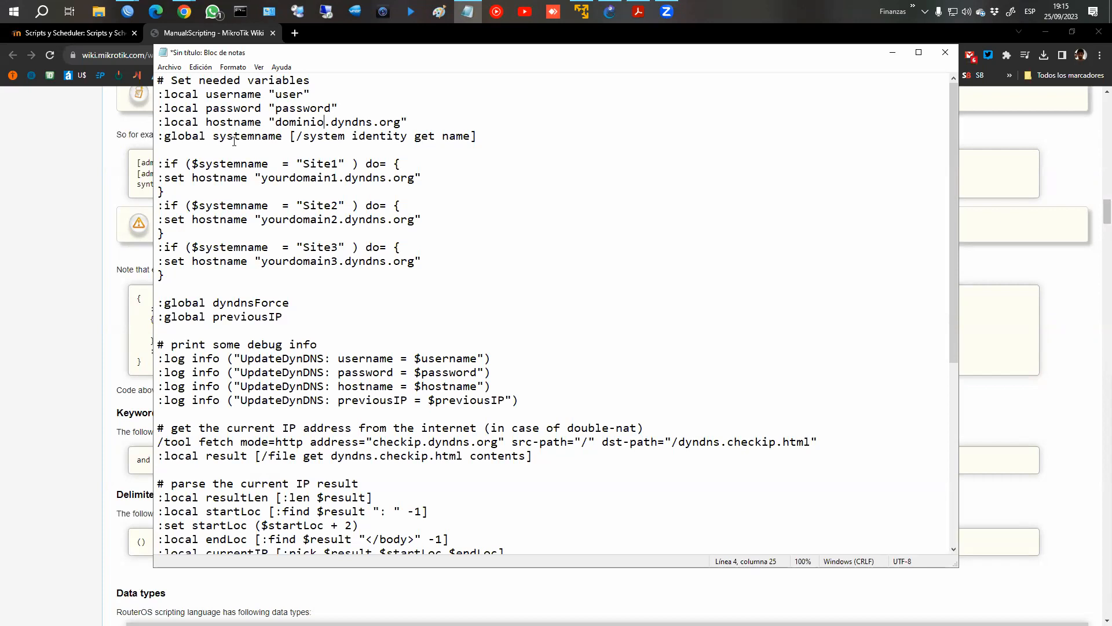
scroll(234, 141, down, 8)
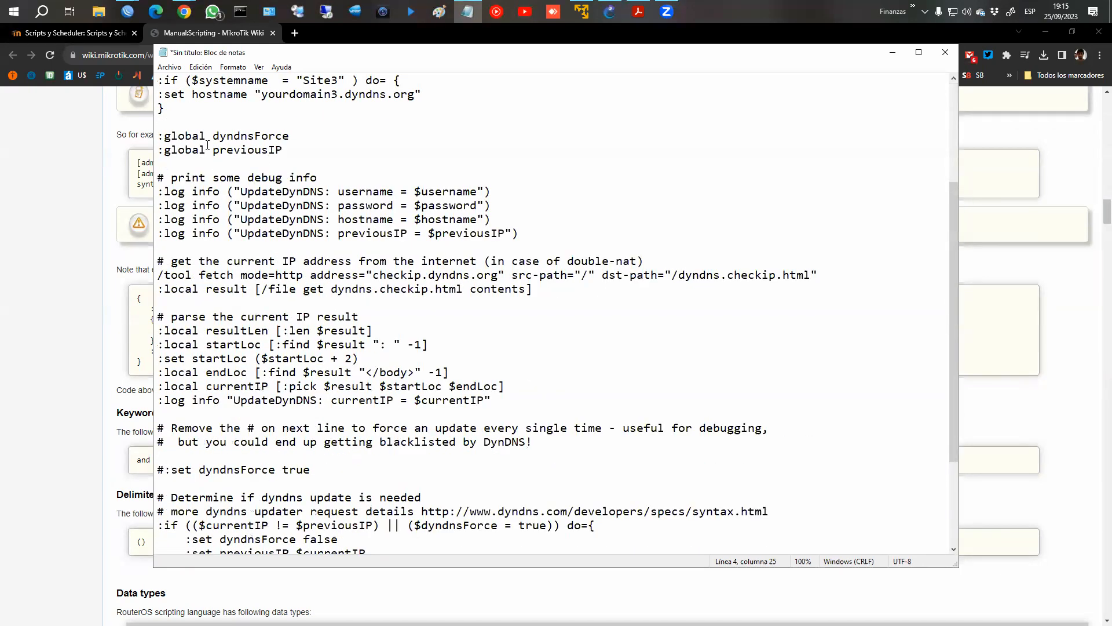
scroll(233, 175, up, 8)
scroll(233, 175, up, 1)
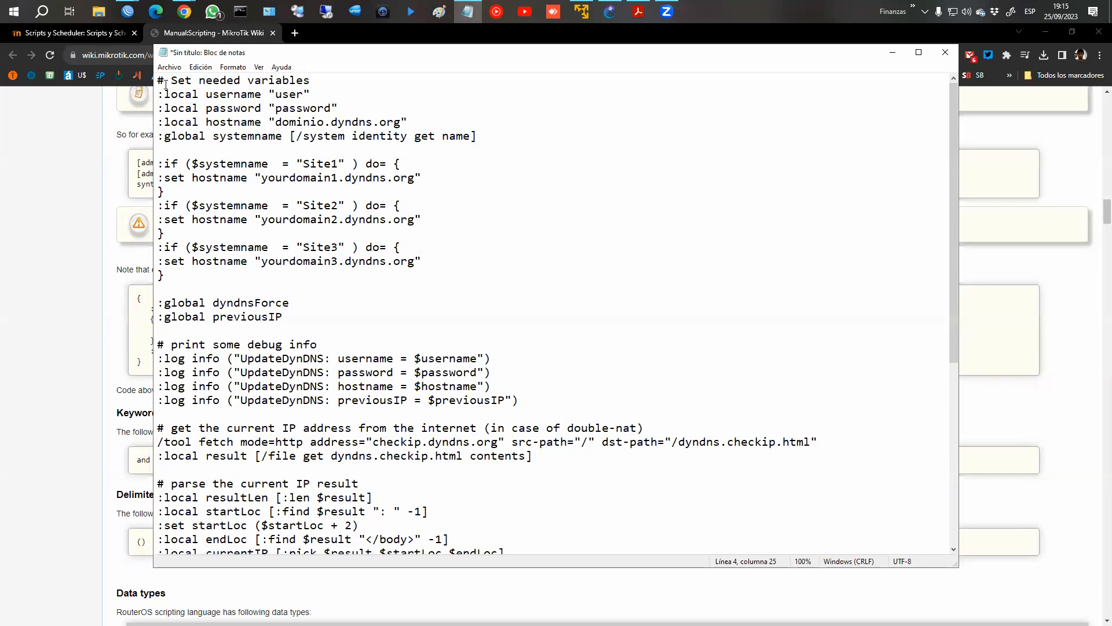
scroll(263, 146, down, 4)
scroll(263, 146, up, 4)
drag(200, 96, 250, 96)
click(226, 114)
key(Down)
click(290, 96)
key(Down)
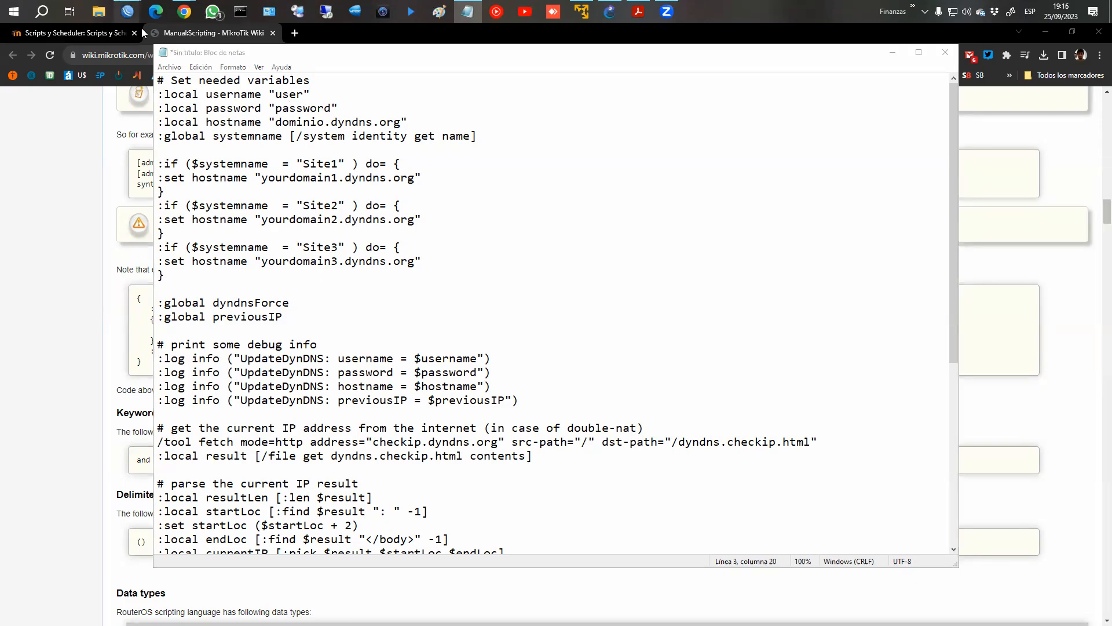
Switch to WinBox, open the router's Script List and Scheduler windows, and arrange them side by side.
click(128, 12)
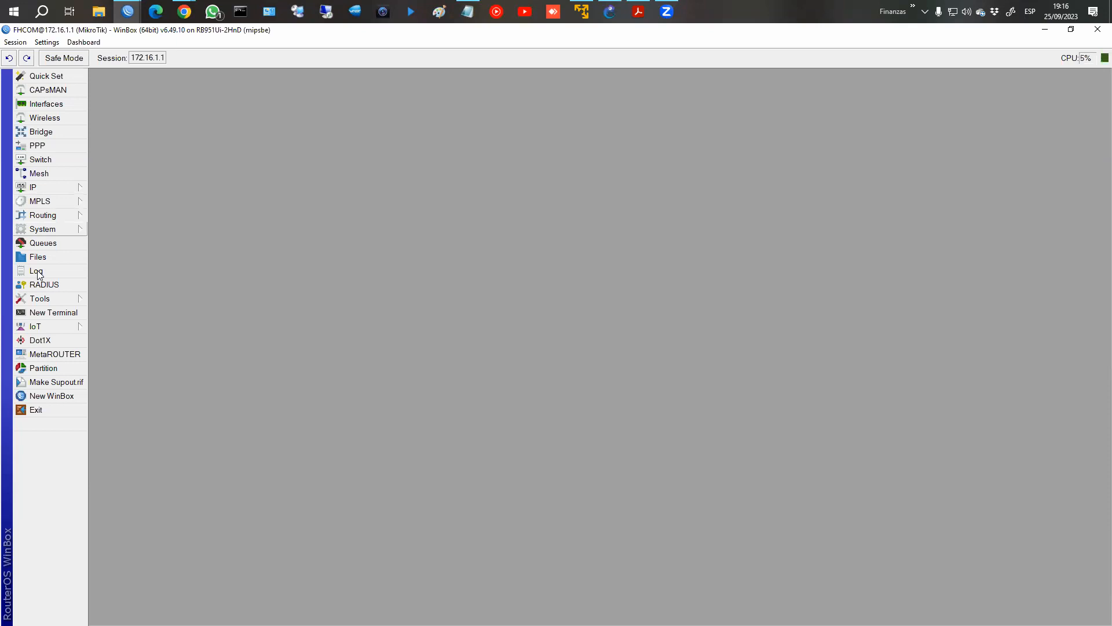
click(47, 229)
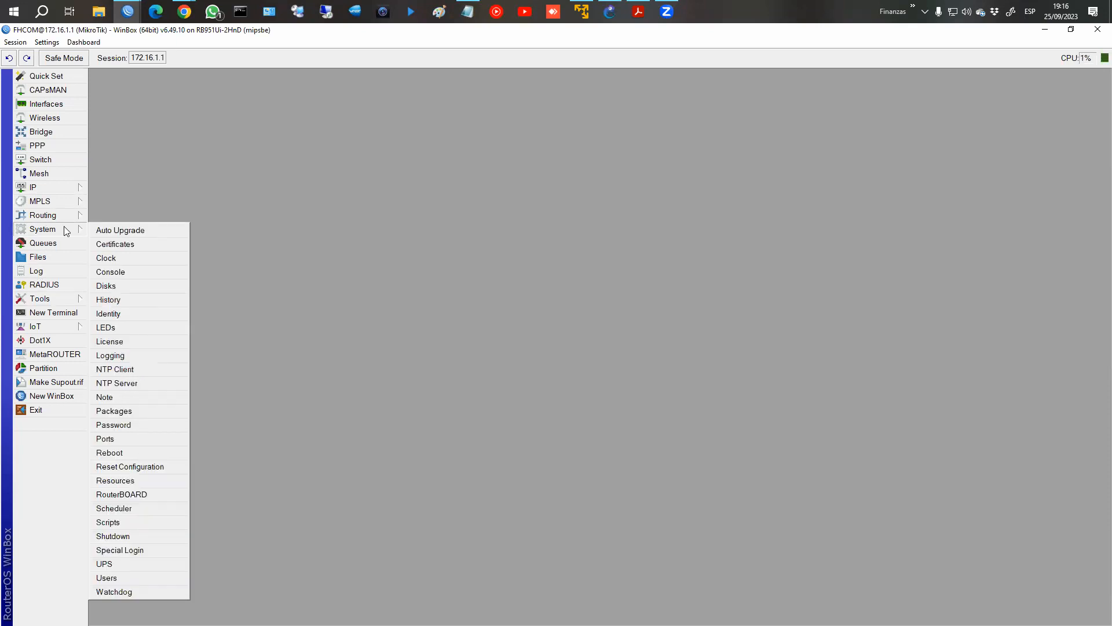
click(122, 523)
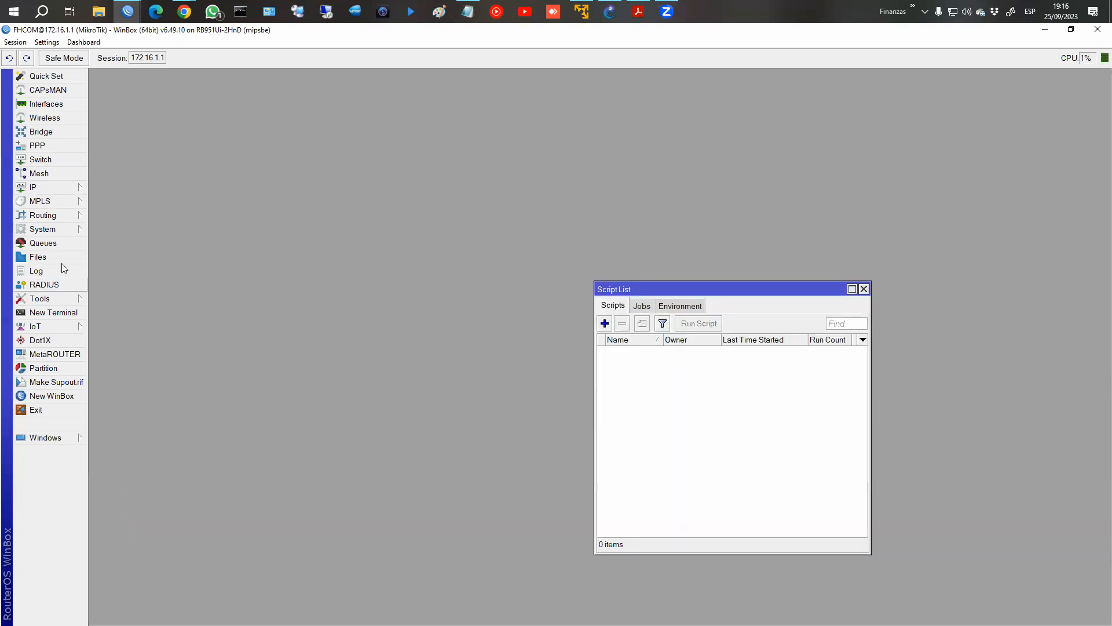
click(44, 231)
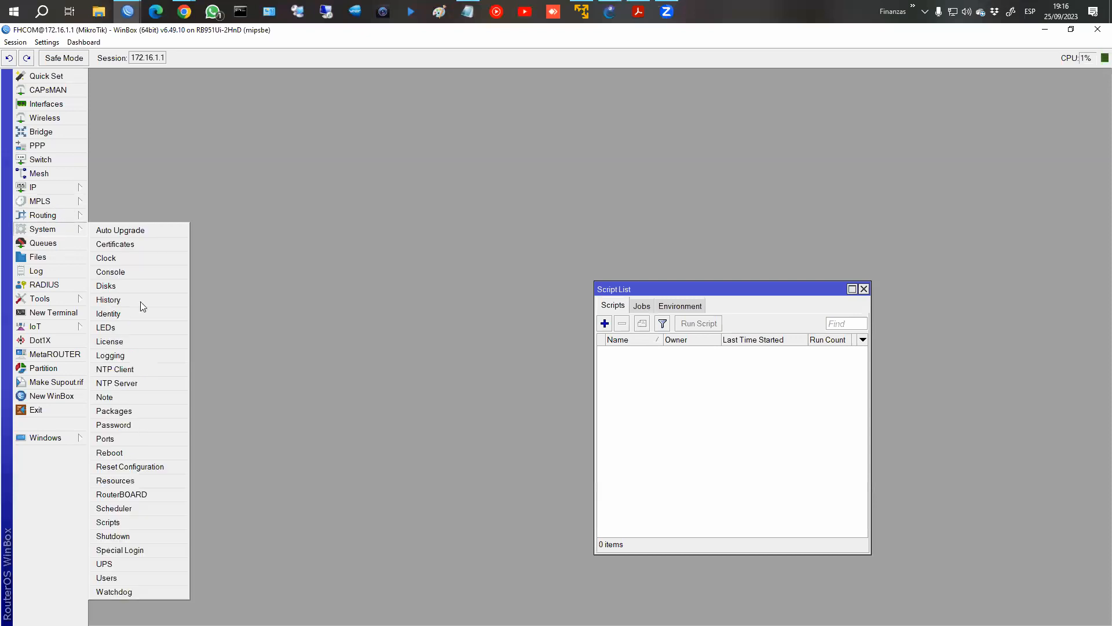
click(135, 513)
click(727, 355)
drag(676, 283, 210, 90)
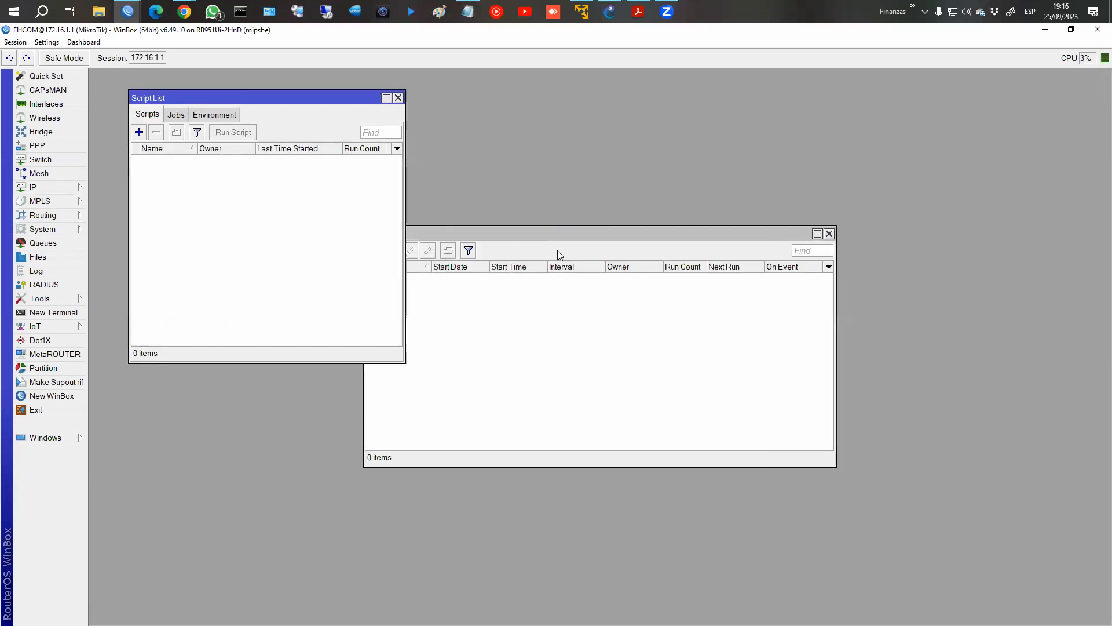
click(617, 228)
drag(592, 228, 707, 141)
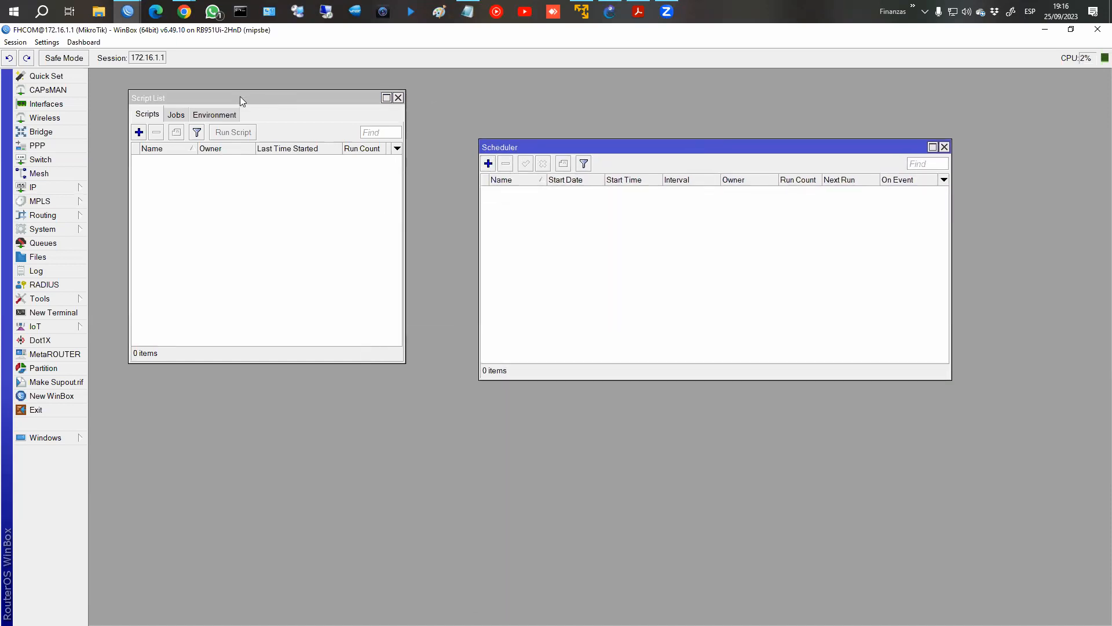
drag(240, 98, 259, 136)
Create a script named Beep with the source "beep", save it and run it several times.
click(157, 170)
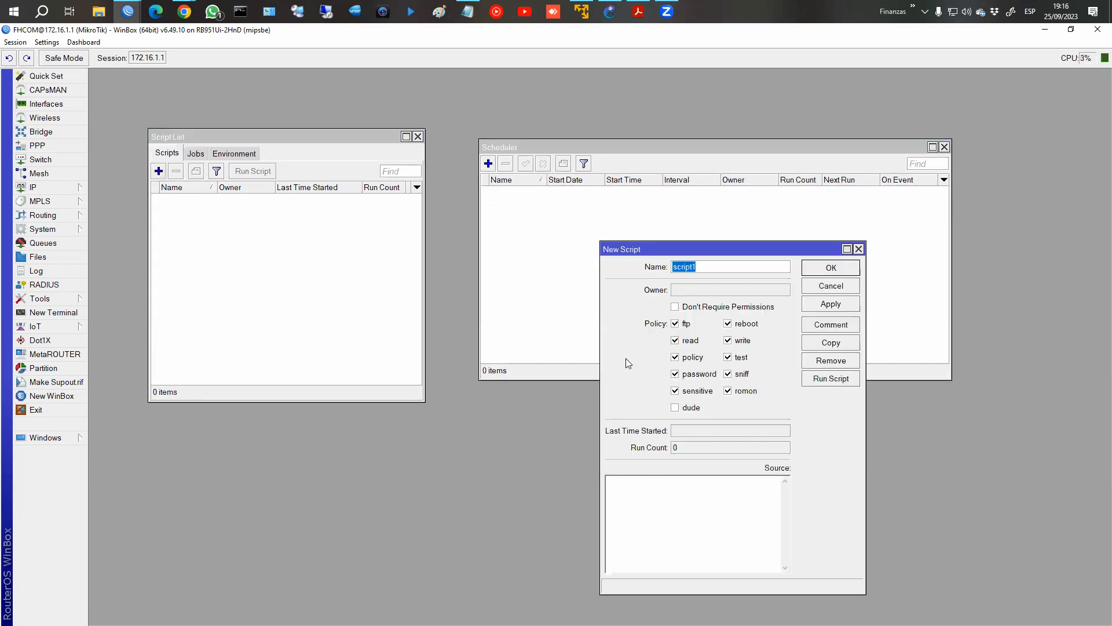
drag(673, 250, 330, 227)
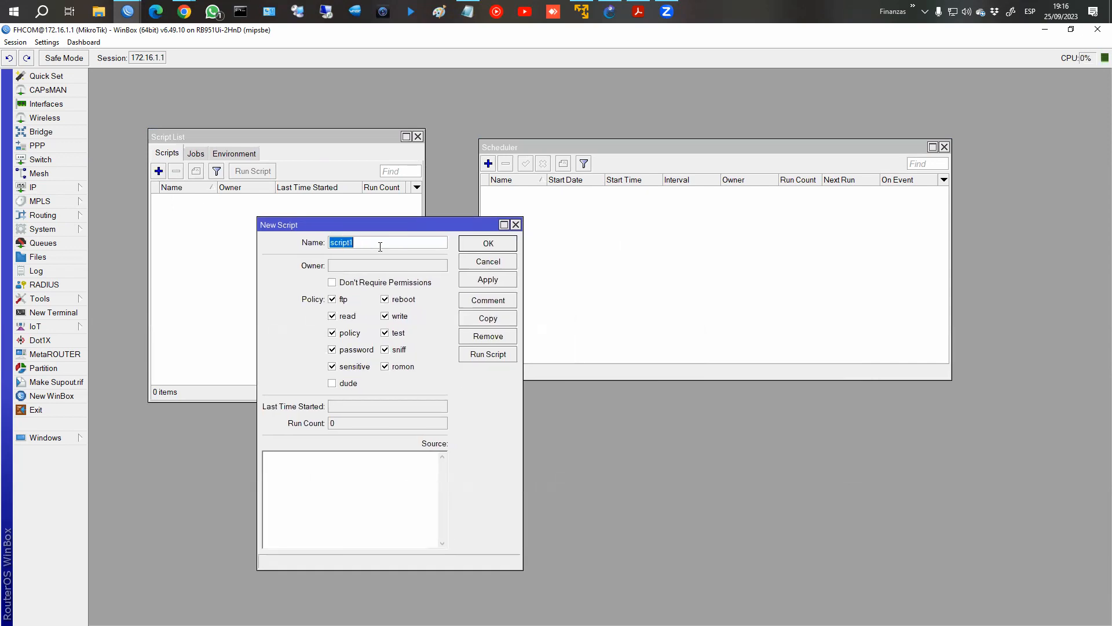
text(Beeo)
key(BackSpace)
text(p)
click(325, 479)
text(beep)
click(483, 281)
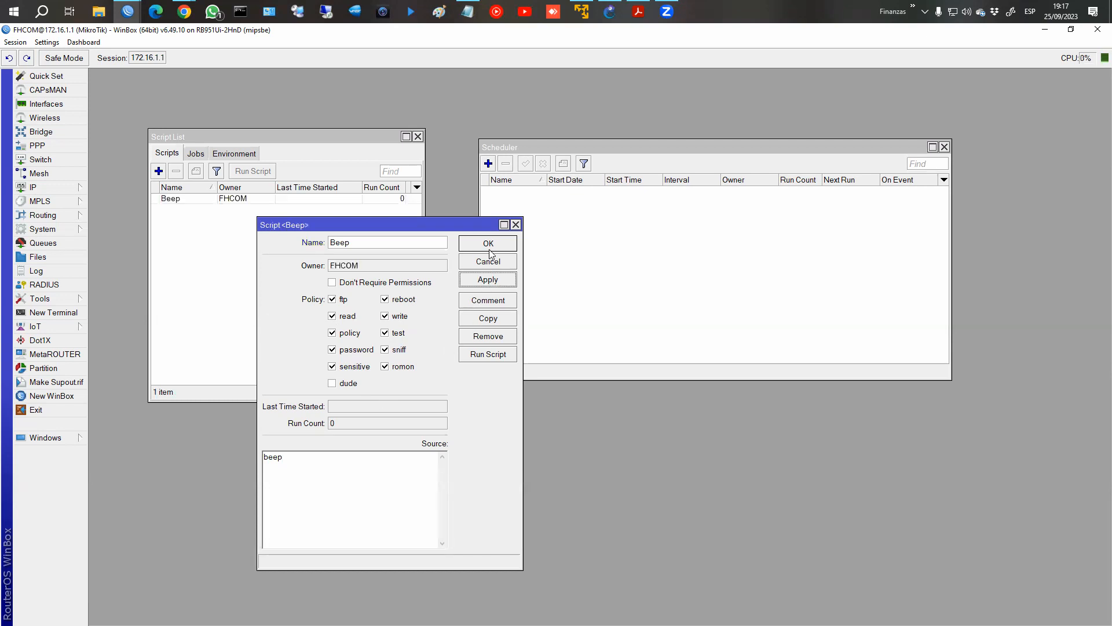
click(491, 244)
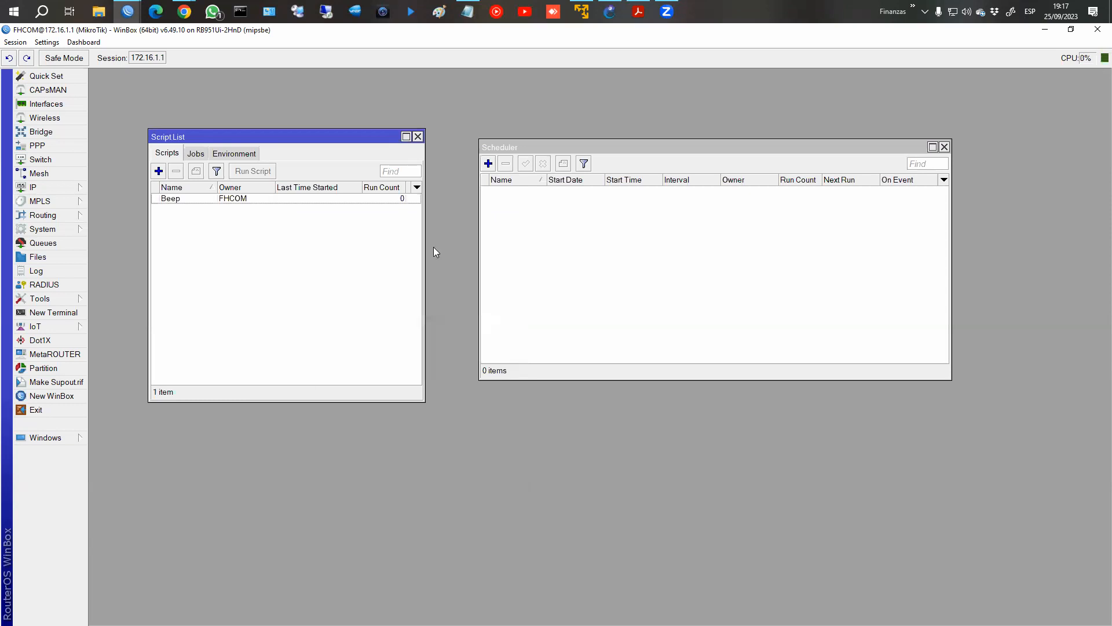
click(216, 200)
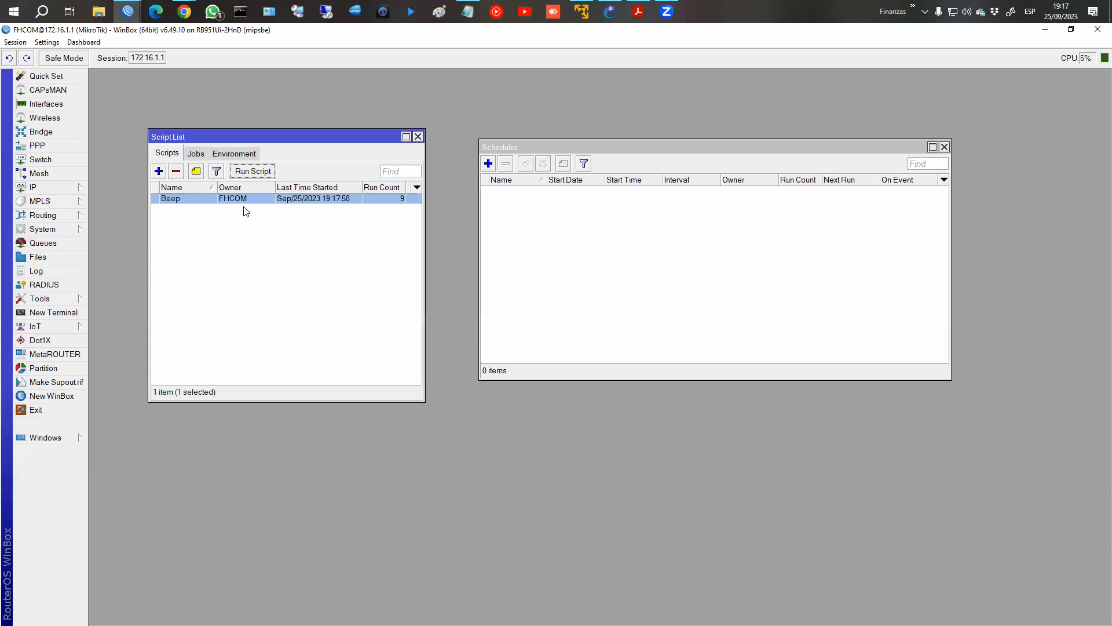
Try appending a second "beep" directly to the Beep script's existing source line, apply it and run the script.
double_click(244, 198)
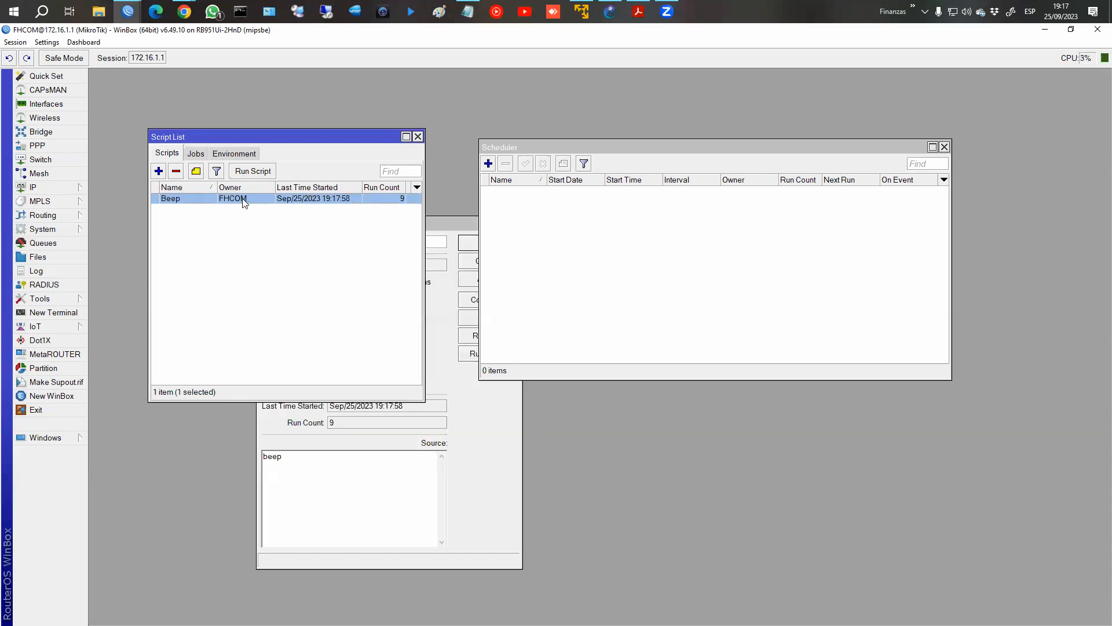
click(352, 462)
text(beep)
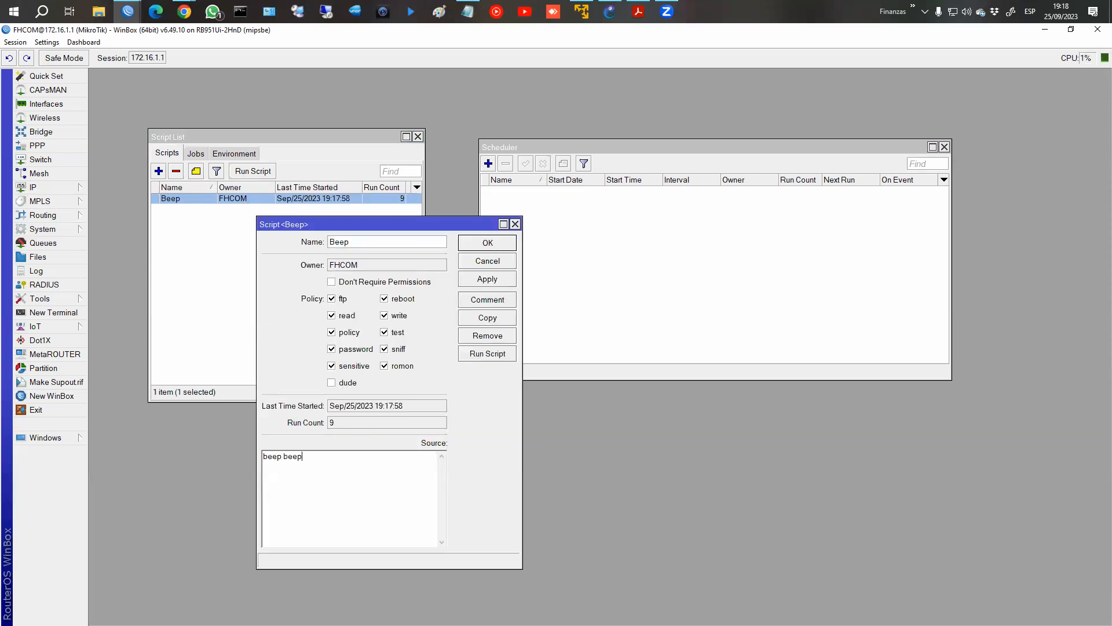
click(488, 279)
click(487, 354)
Put a second "beep" command on its own line in the Beep script's source, apply it and run the script repeatedly.
double_click(336, 456)
key(BackSpace)
key(Return)
text(beep)
click(487, 353)
click(478, 279)
click(484, 359)
click(484, 359)
click(484, 359)
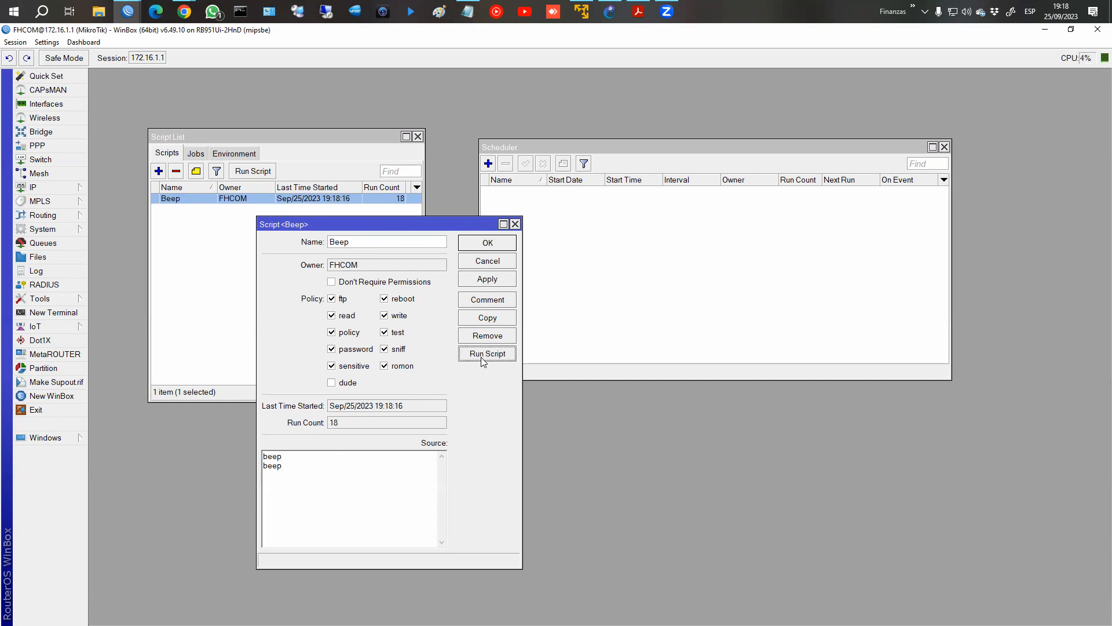
click(486, 244)
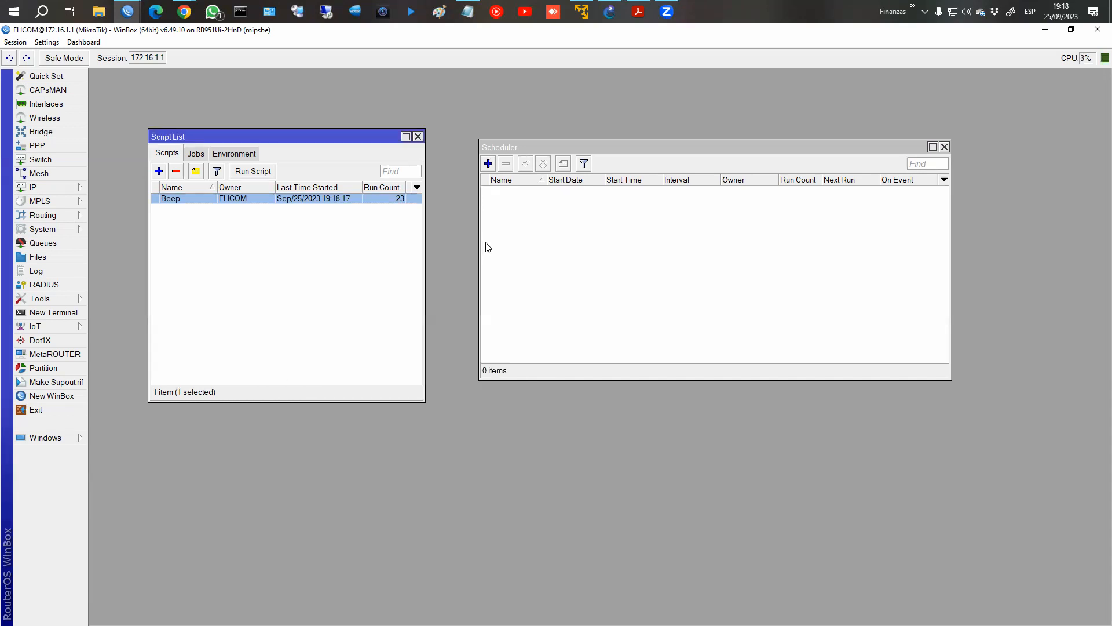
Check the Beep script's source, then widen the Script List window and move it clear of the Scheduler.
double_click(218, 199)
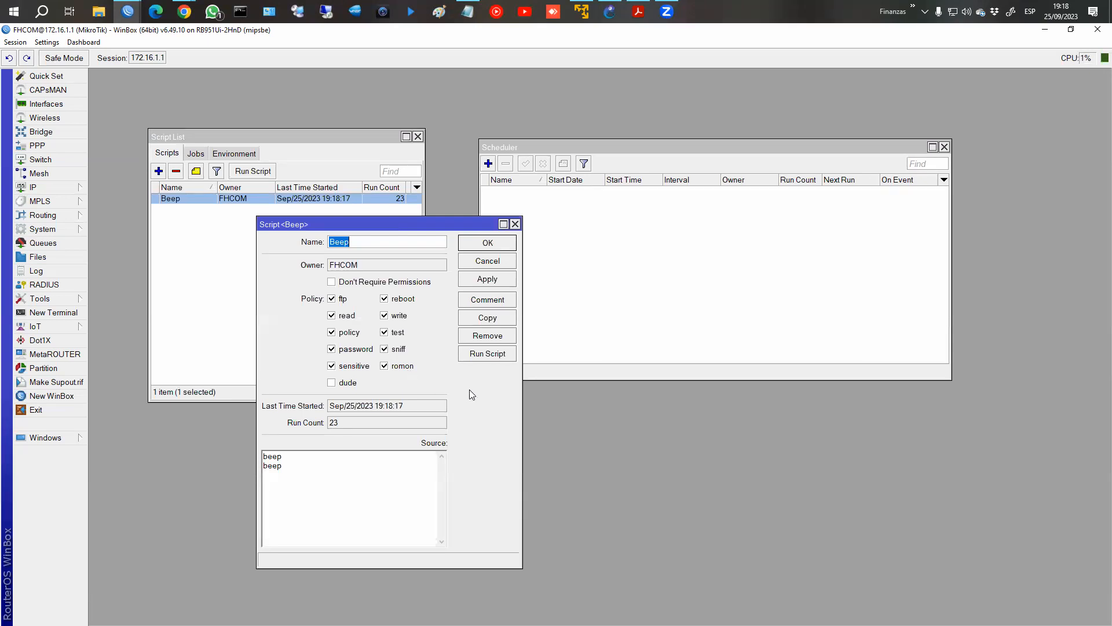
click(474, 239)
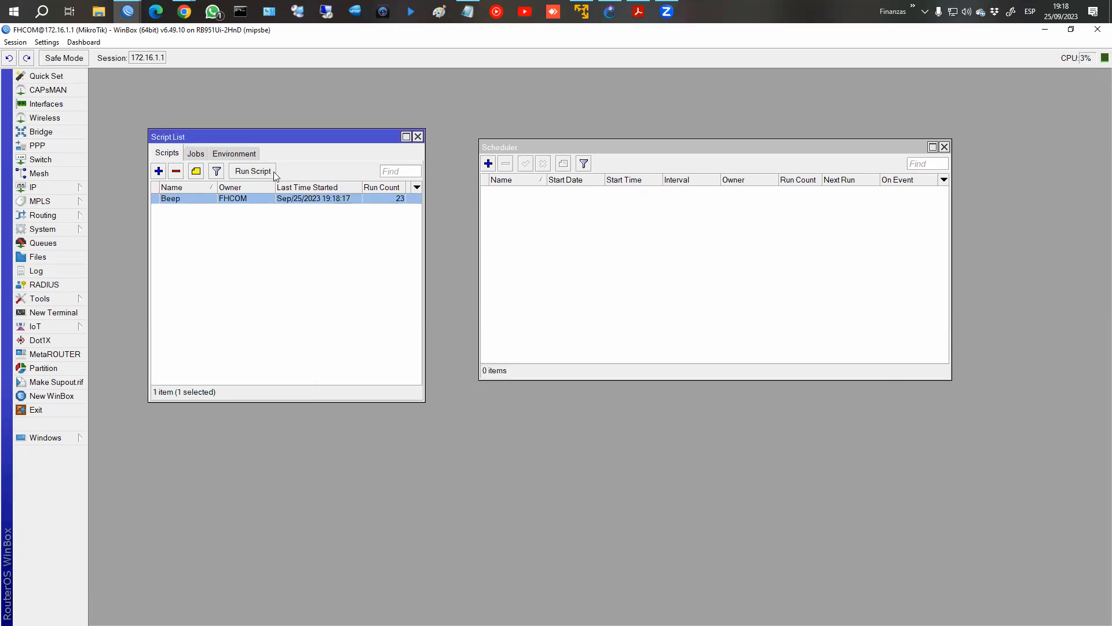
drag(428, 249, 460, 249)
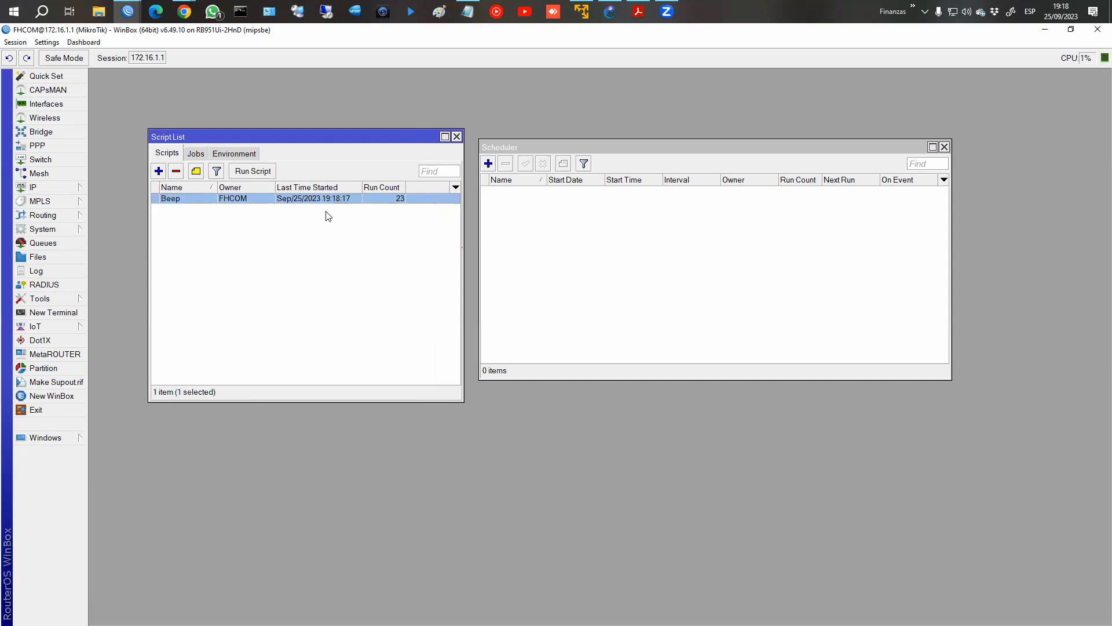
drag(218, 140, 186, 139)
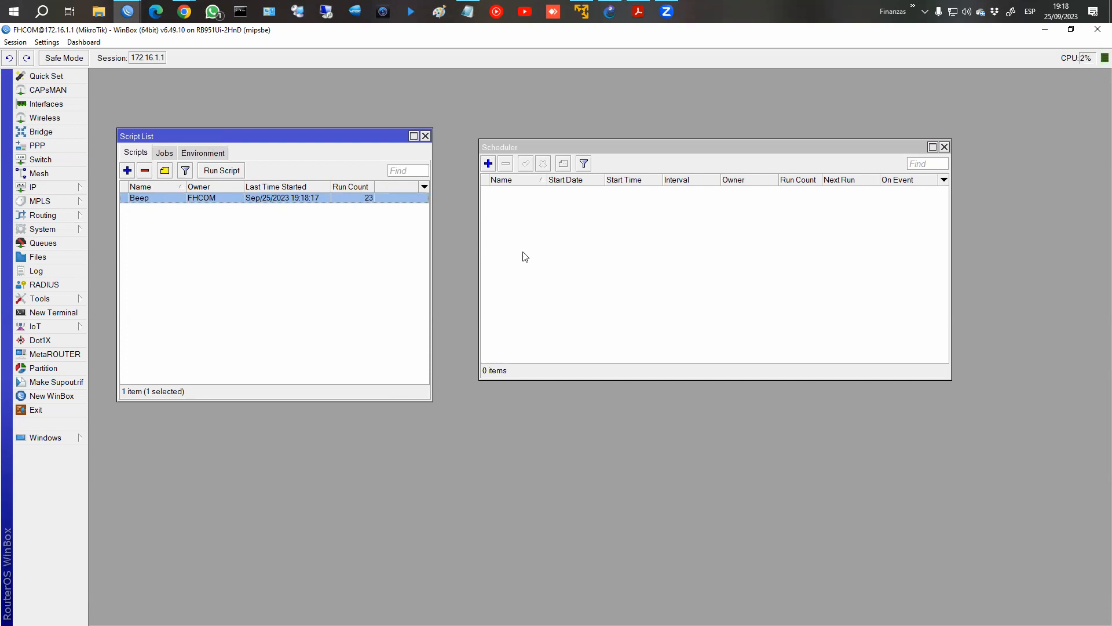
Create a script named DDNS using the full DynDNS update script copied from Notepad as its source, and save it.
click(127, 171)
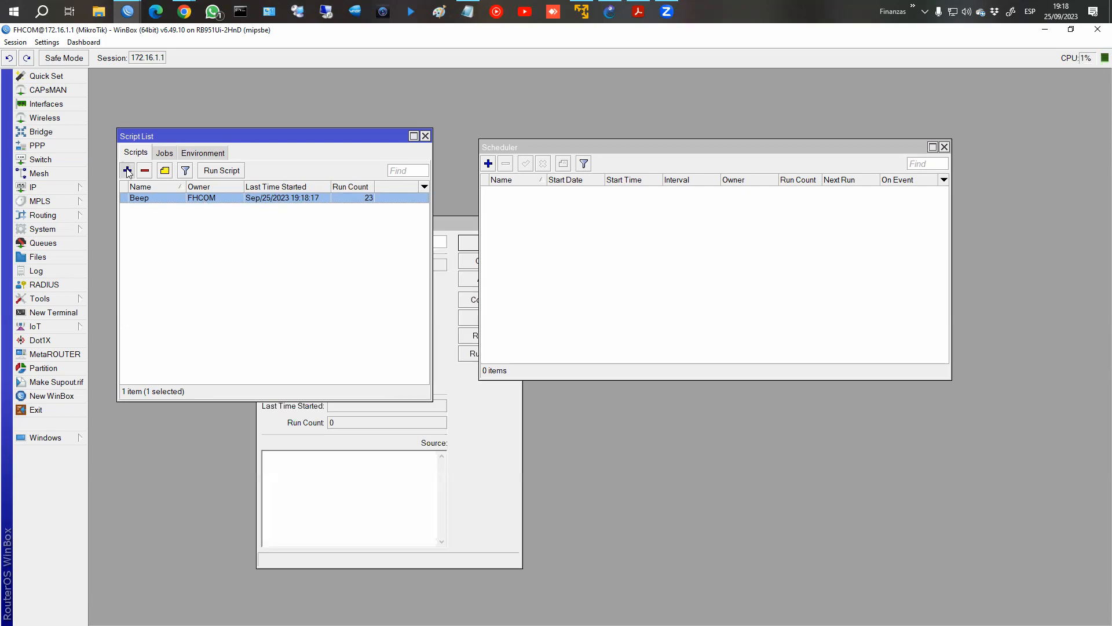
text(DDNS)
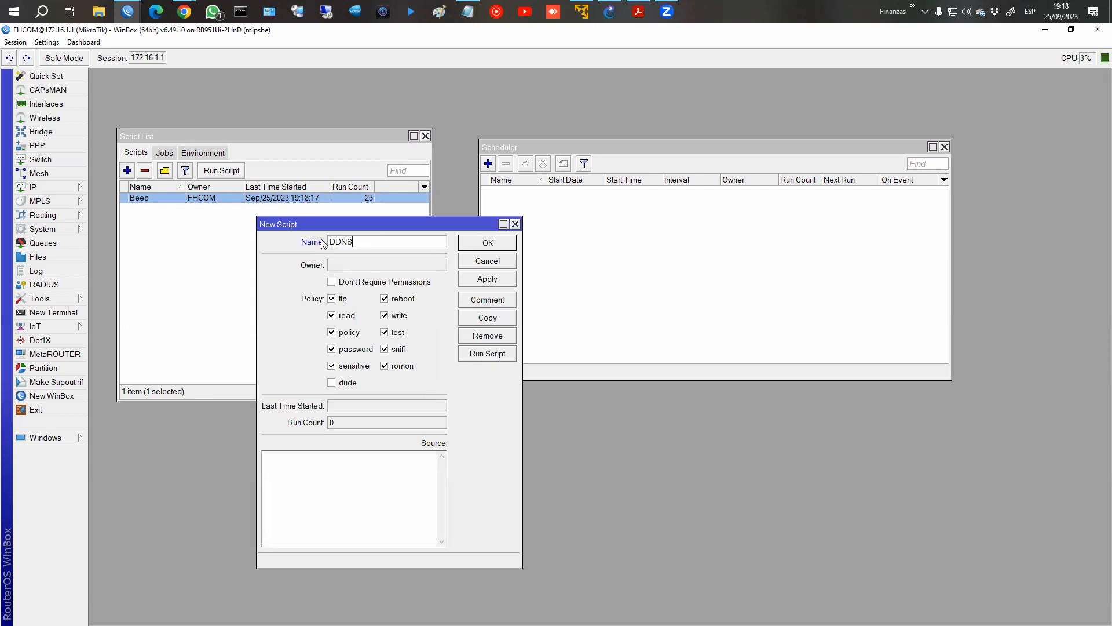
click(465, 13)
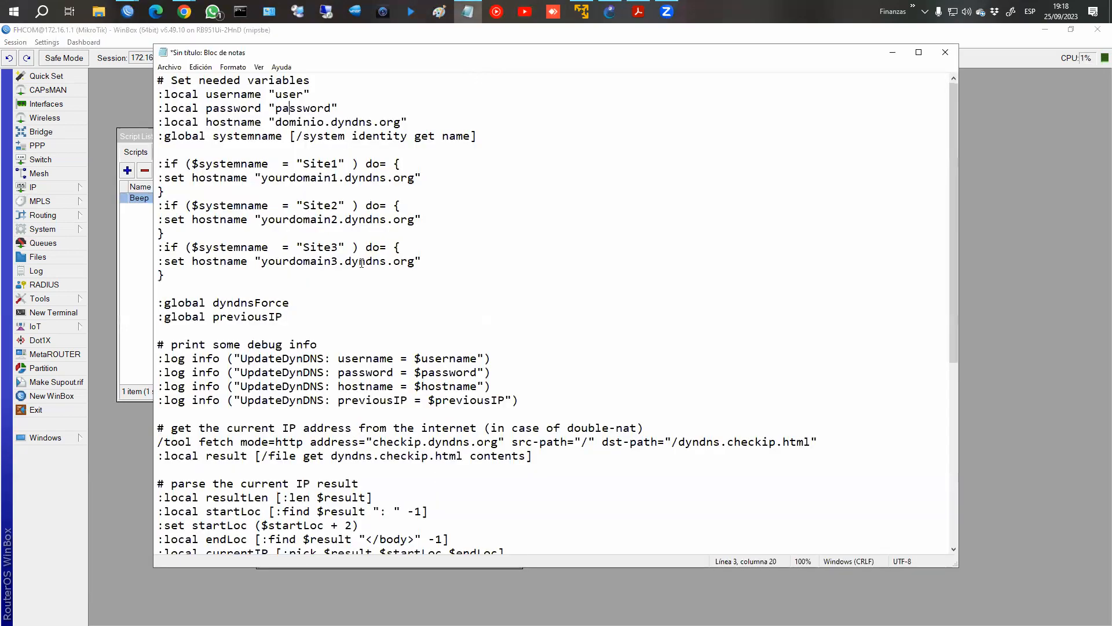
key(ctrl+a)
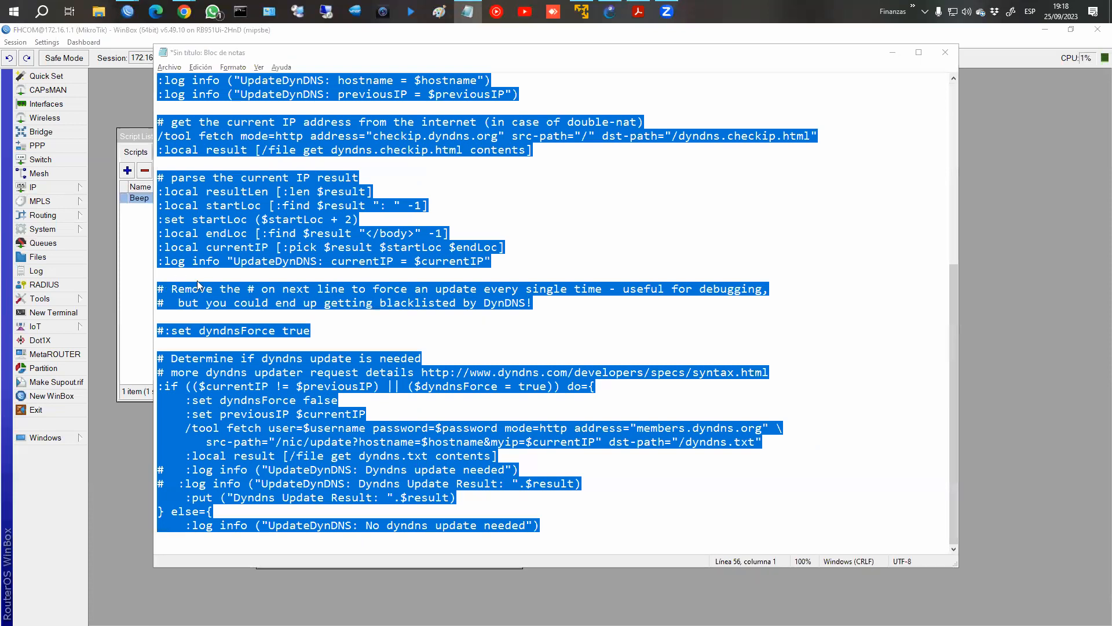
key(alt+Tab)
click(370, 481)
key(ctrl+v)
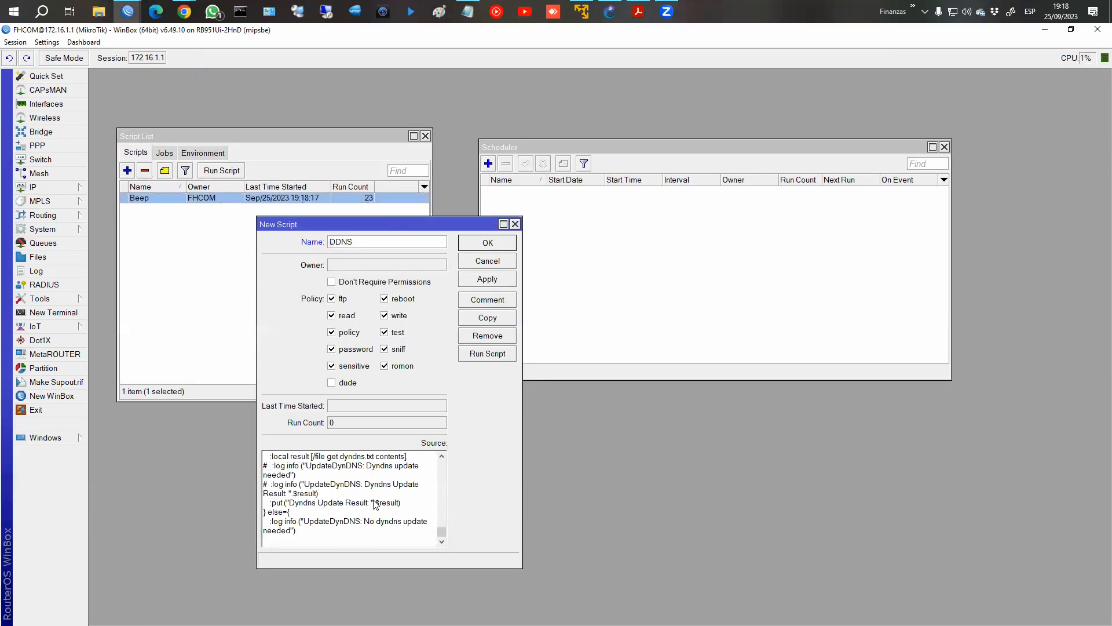
click(480, 280)
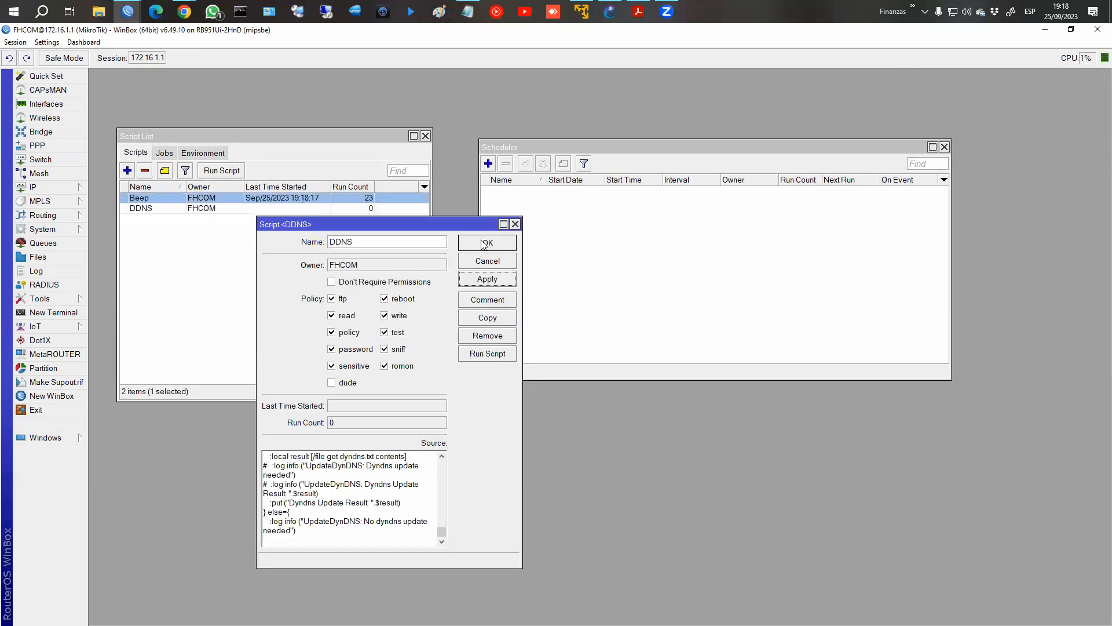
click(488, 242)
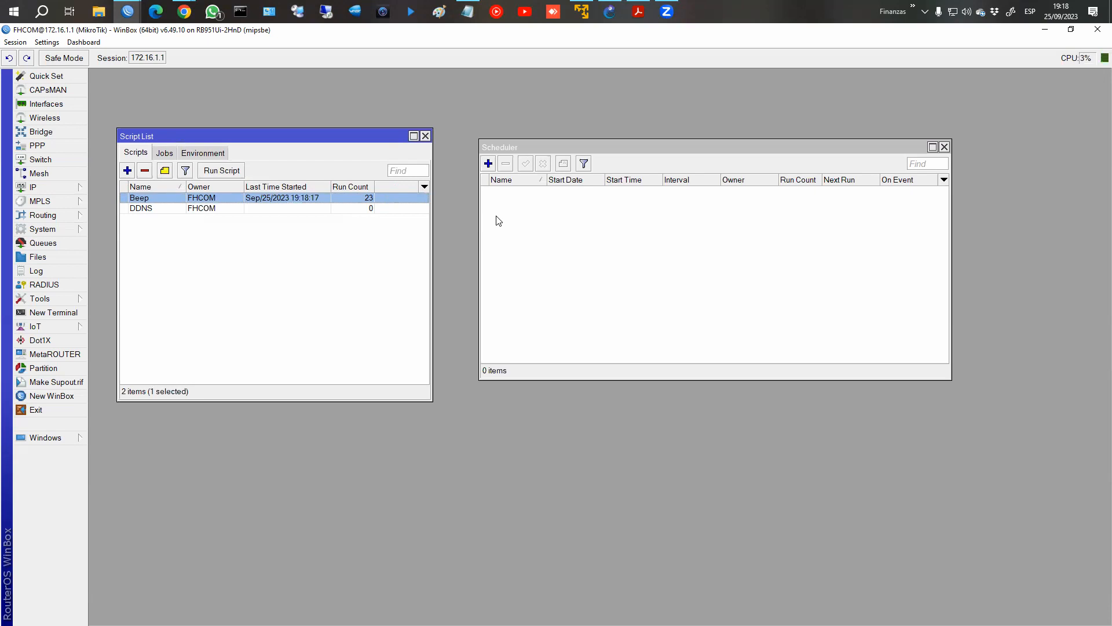
Start a new scheduler entry and name it schedule_DDNS.
click(488, 165)
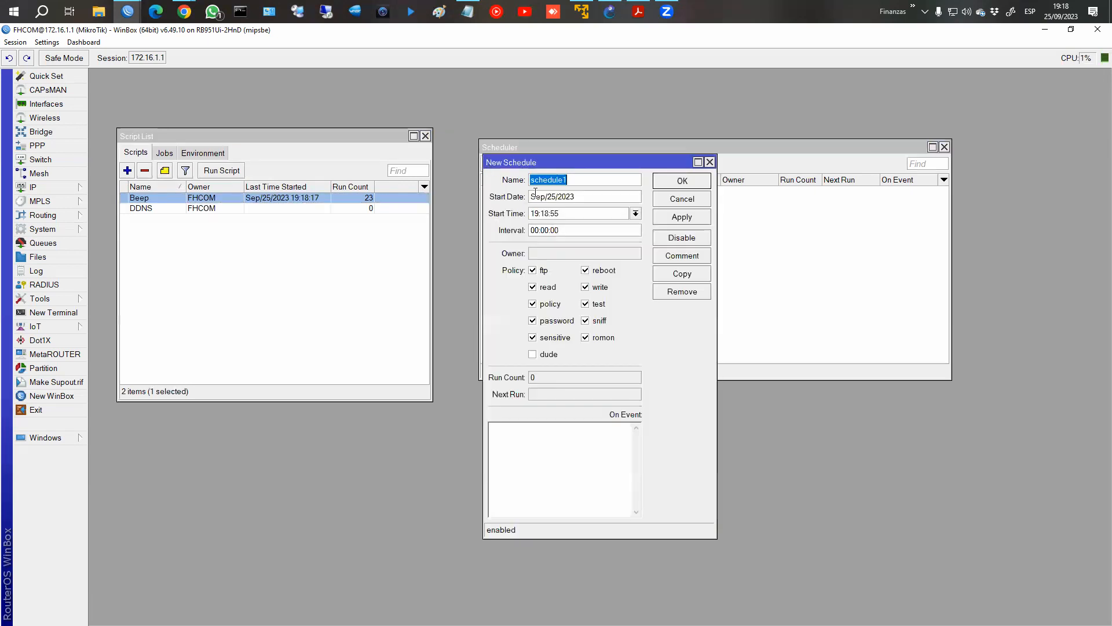
click(576, 184)
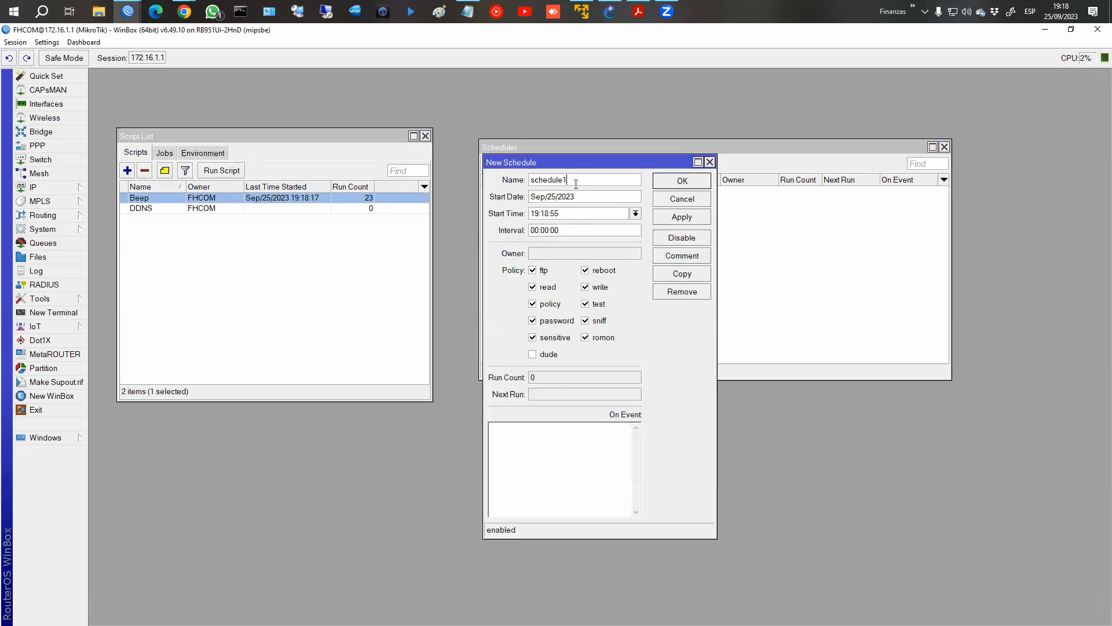
key(BackSpace)
text(_DDNS)
Set the schedule's interval to 00:00:05 and its On Event to the DDNS script, then save it.
drag(586, 197, 484, 193)
click(569, 214)
drag(571, 231, 529, 232)
click(571, 232)
key(shift+Left)
text(5)
click(535, 437)
text(DDNS)
click(683, 223)
click(682, 180)
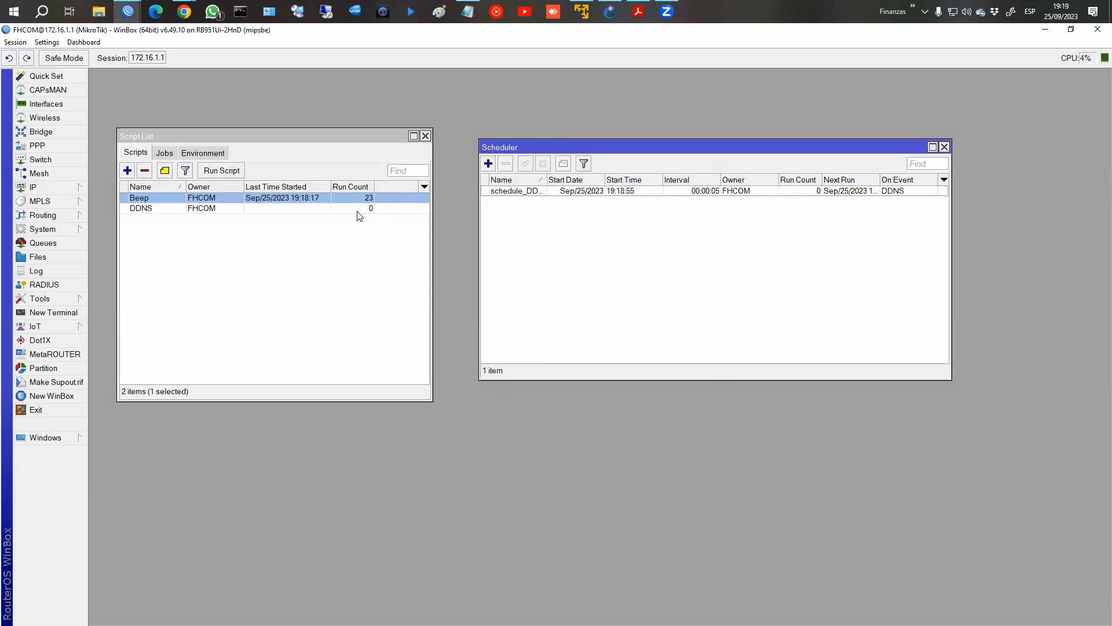
Compare the run counts of the DDNS script and its schedule, and open the DDNS script to inspect it.
click(374, 210)
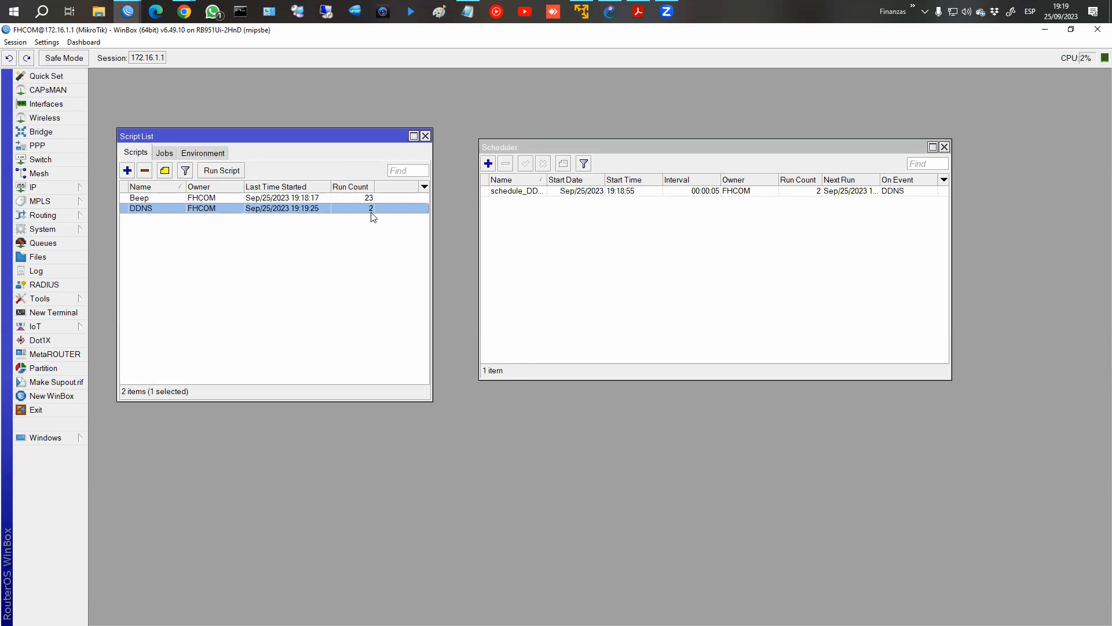
click(672, 194)
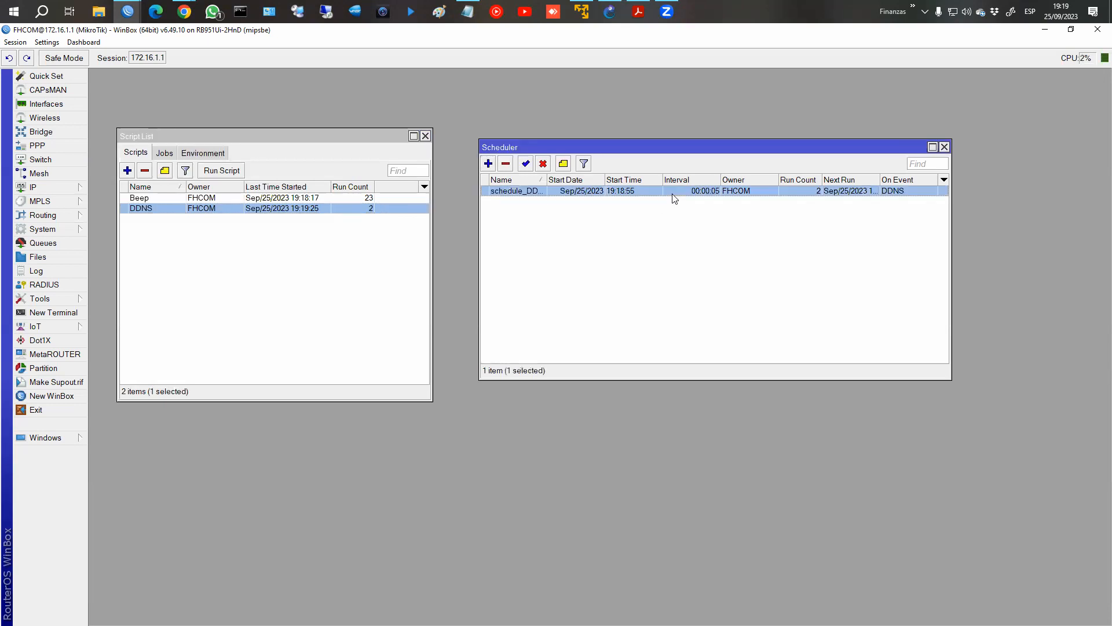
double_click(361, 208)
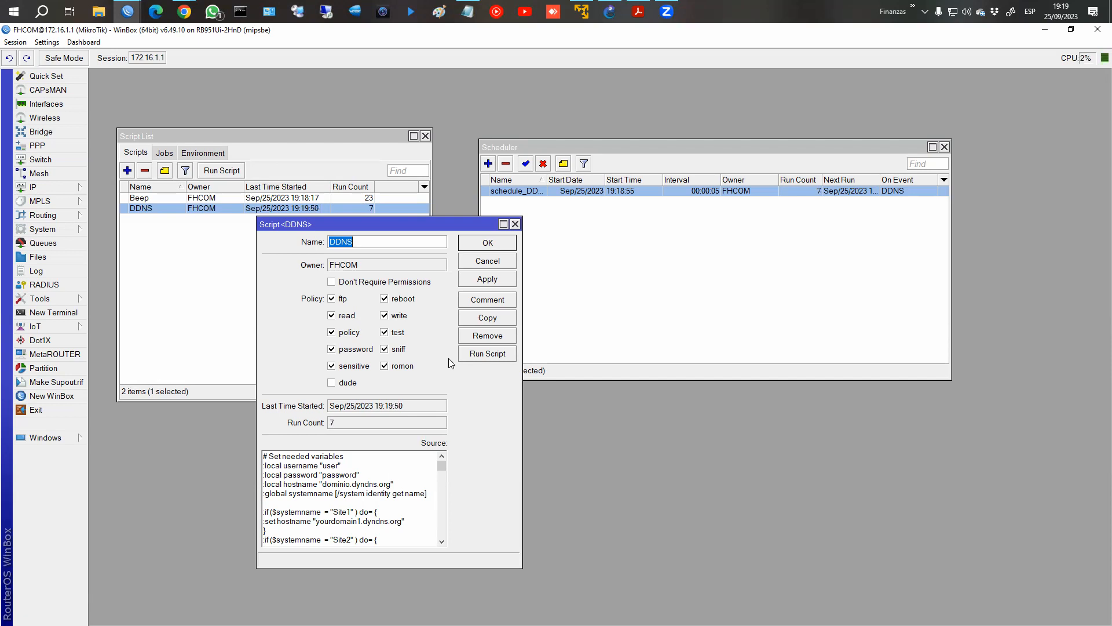
Close the DDNS script, switch to Chrome and open the MikroTik wiki's Scheduler manual linked in the Scripts y Scheduler course page.
click(476, 261)
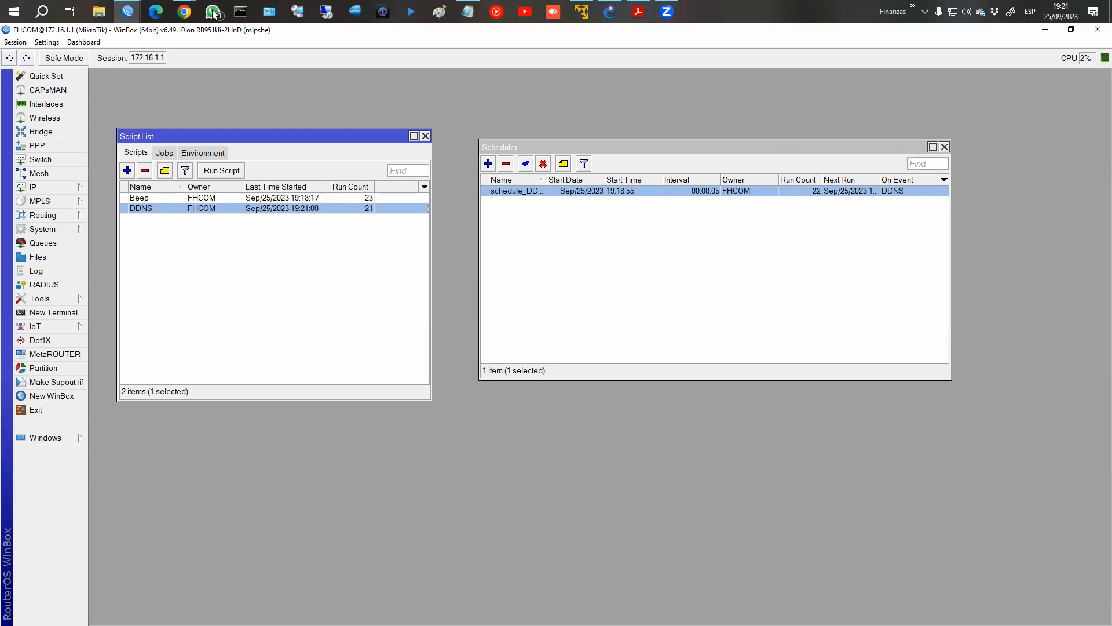
mouse_move(184, 11)
click(243, 81)
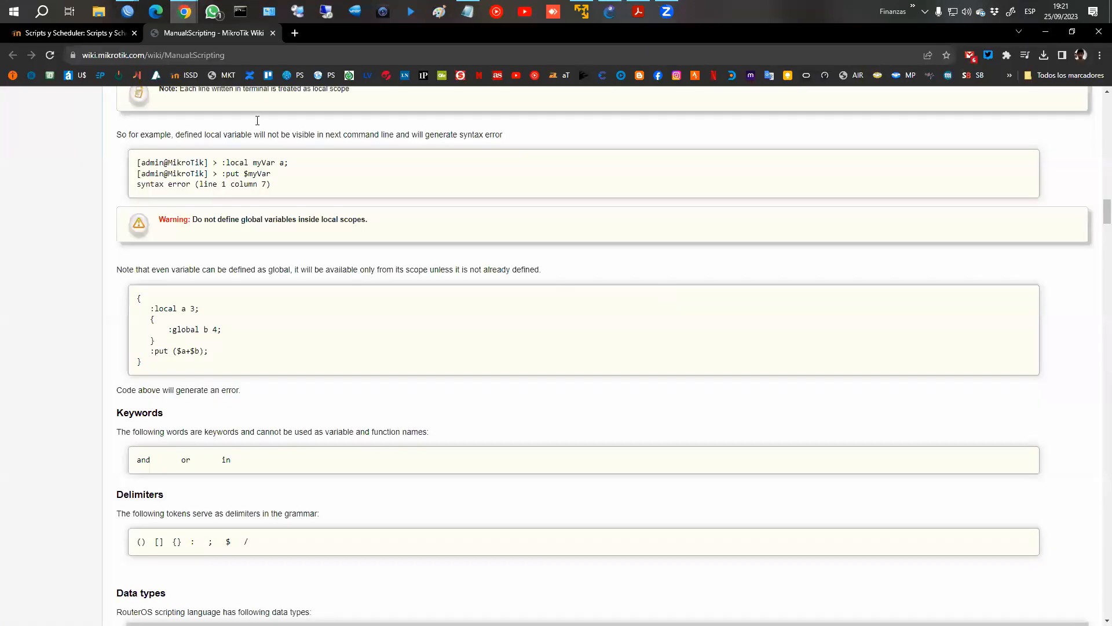
click(82, 34)
scroll(468, 303, down, 6)
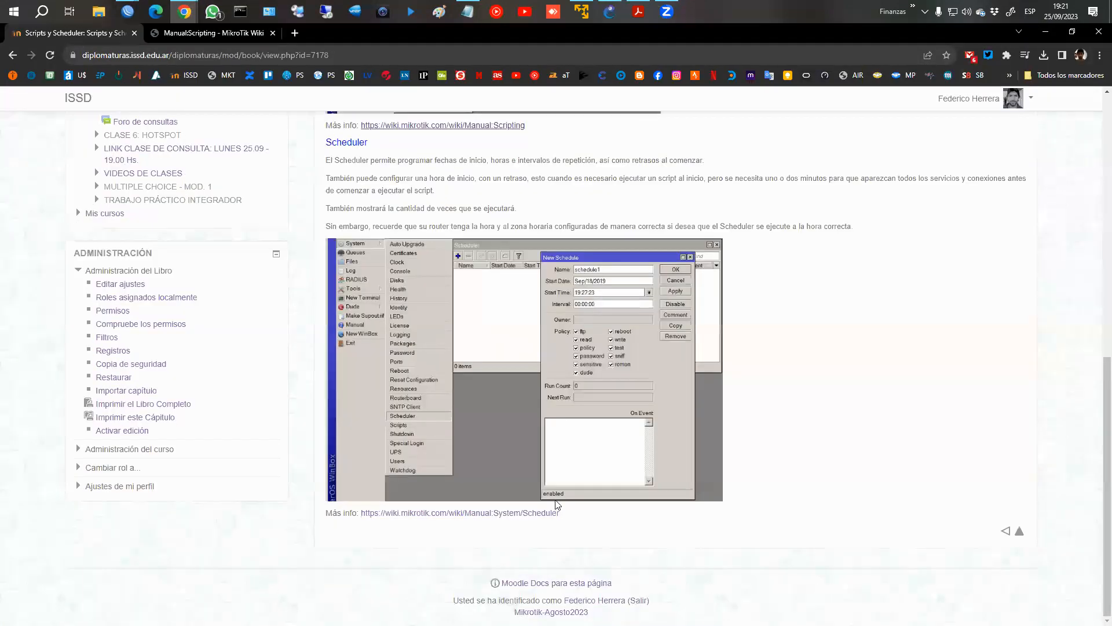
click(495, 514)
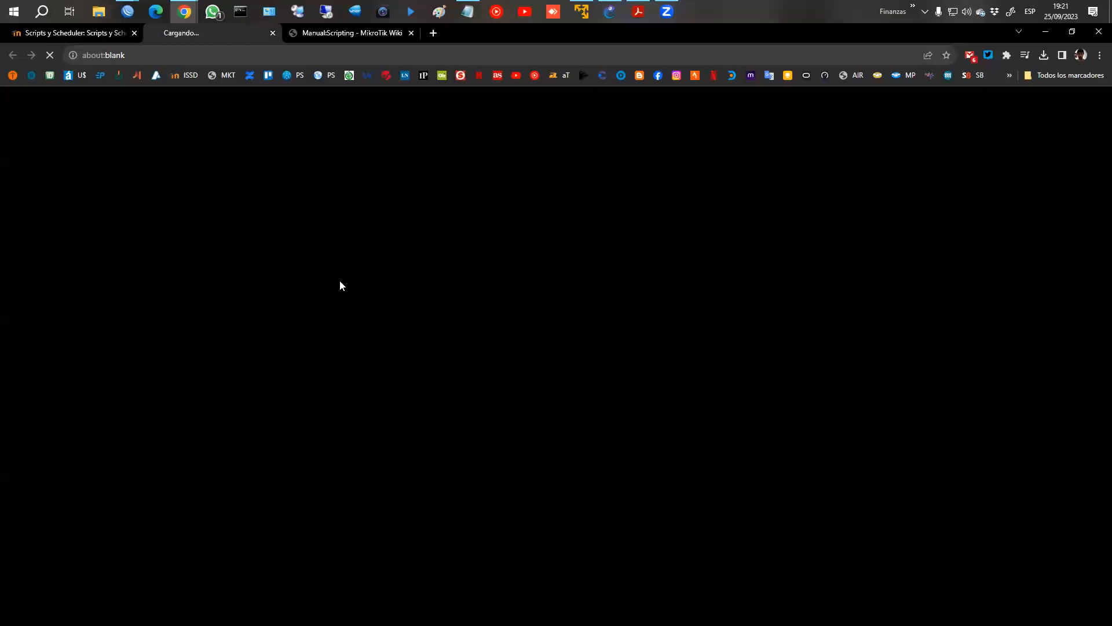
Examine the properties, notes and examples in the wiki's Scheduler manual.
scroll(374, 284, down, 10)
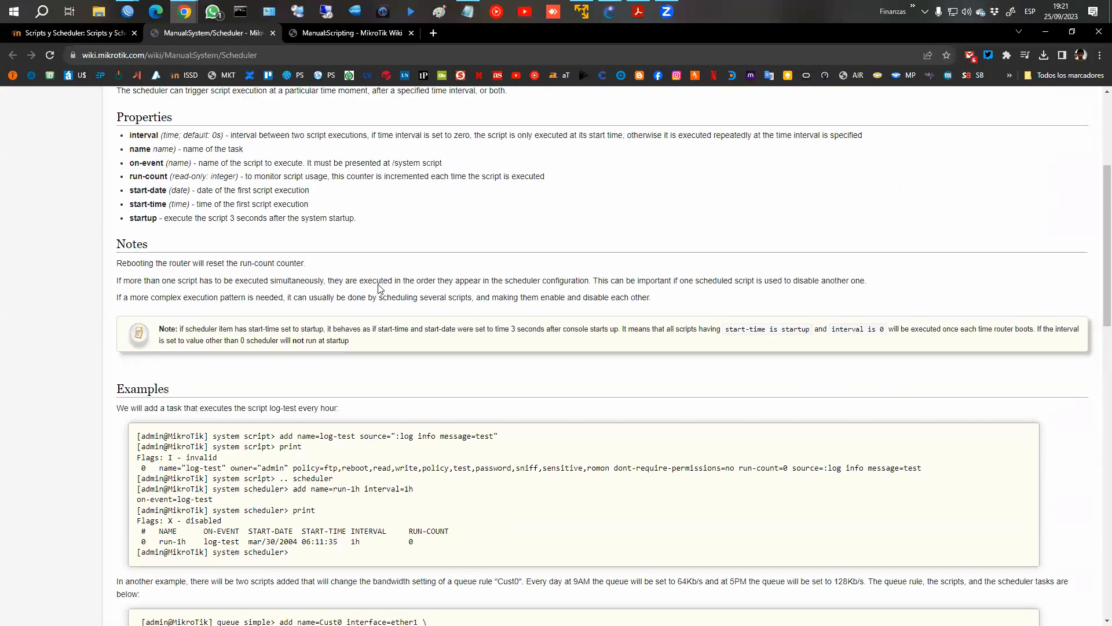
scroll(376, 285, down, 15)
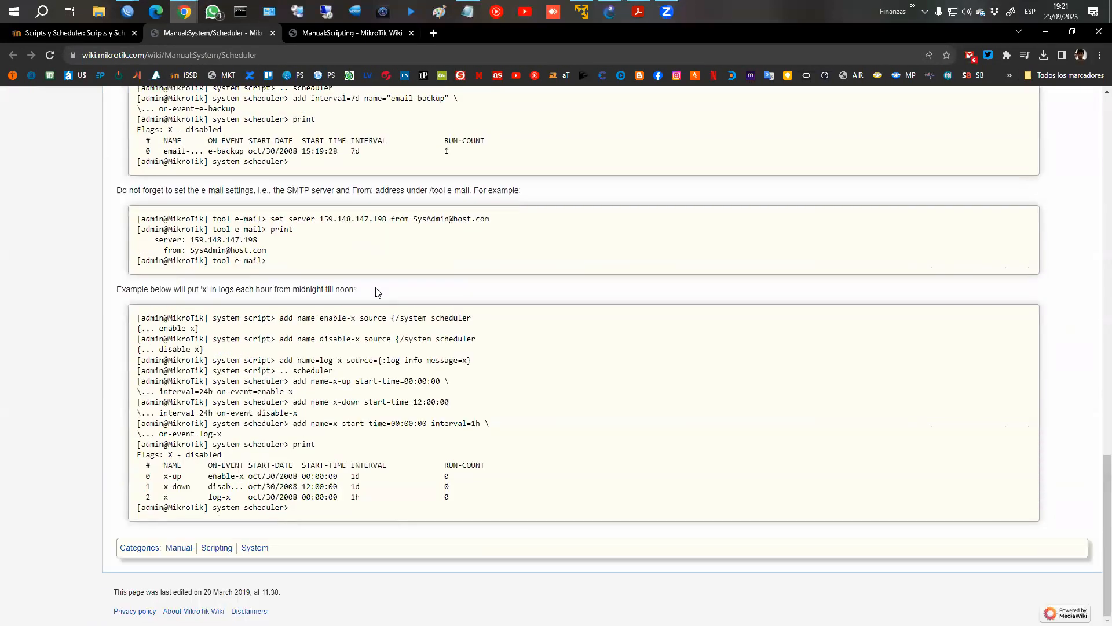
scroll(377, 288, up, 20)
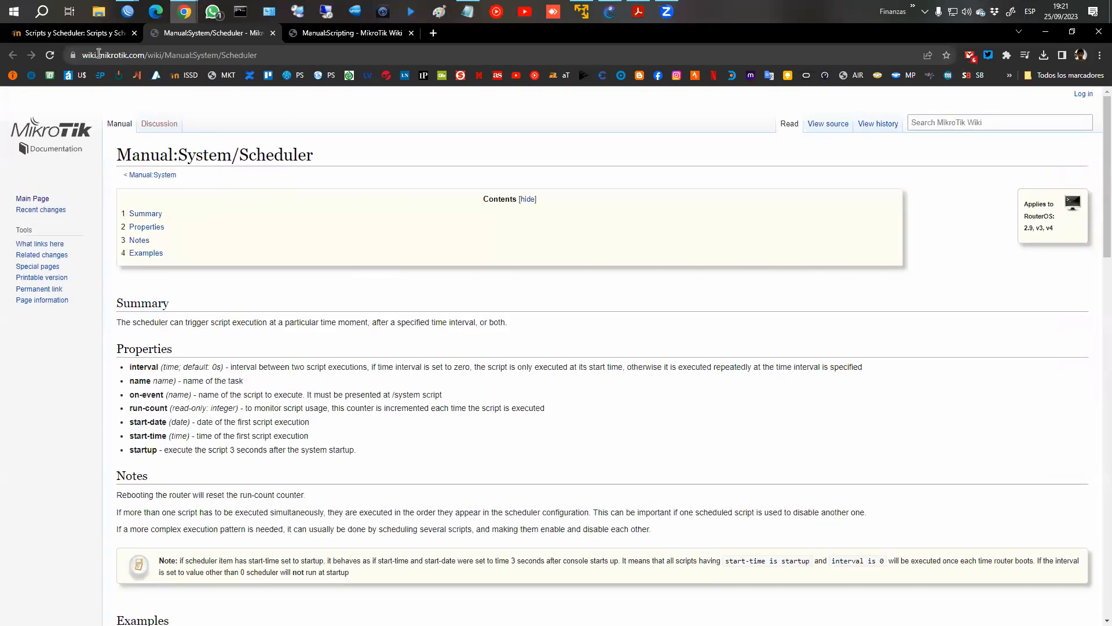
scroll(321, 241, down, 4)
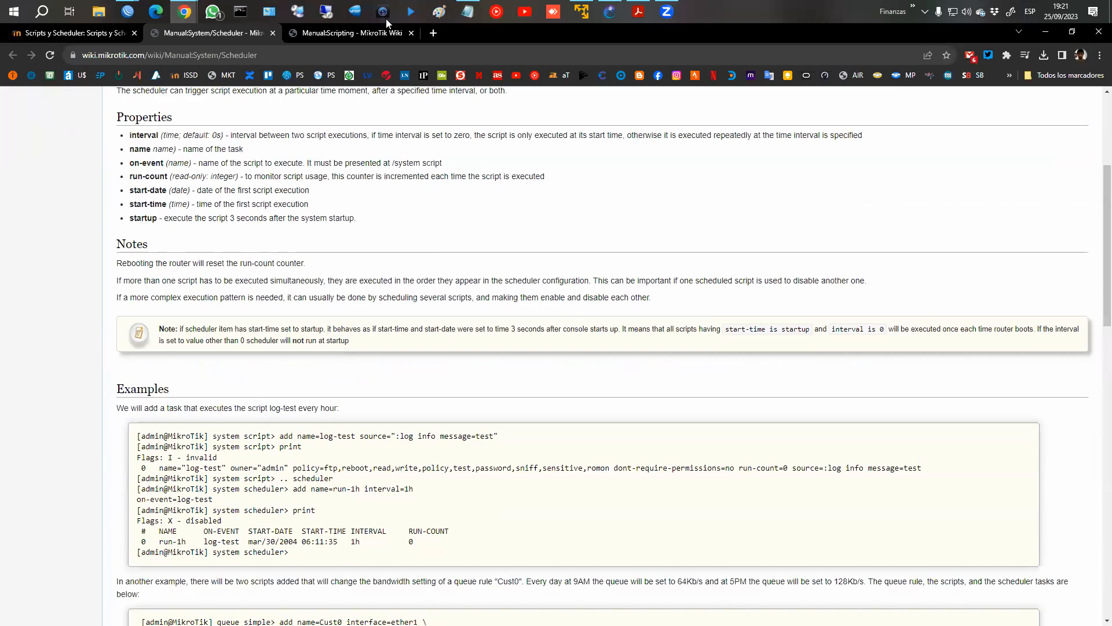
Review the wiki's Scripting manual, covering escape sequences, operators and variables.
click(333, 34)
scroll(427, 258, down, 18)
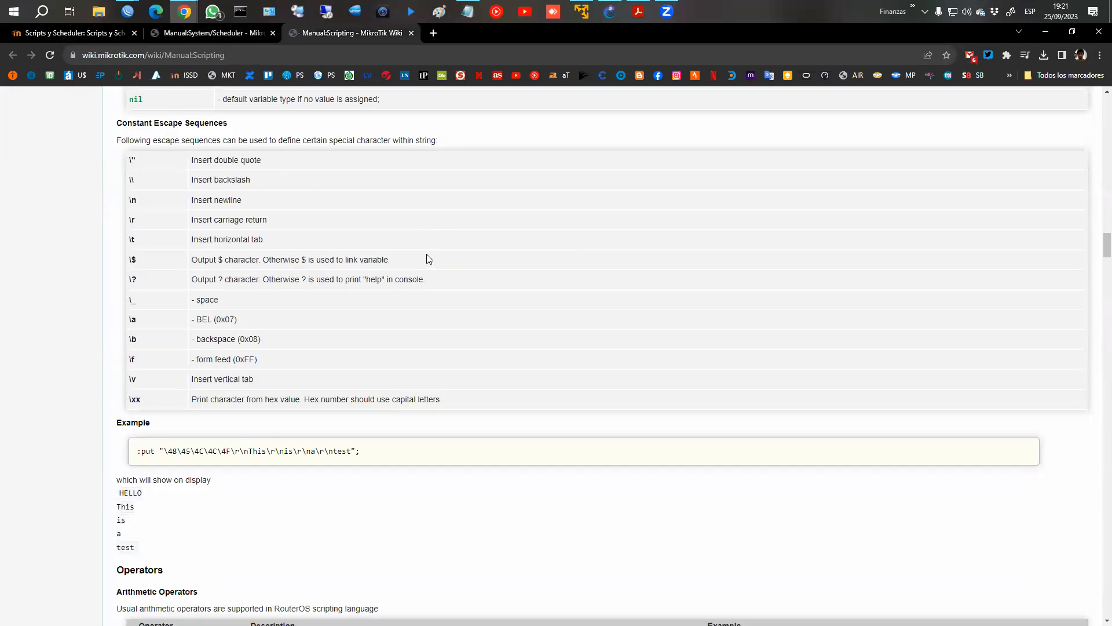
scroll(426, 257, down, 7)
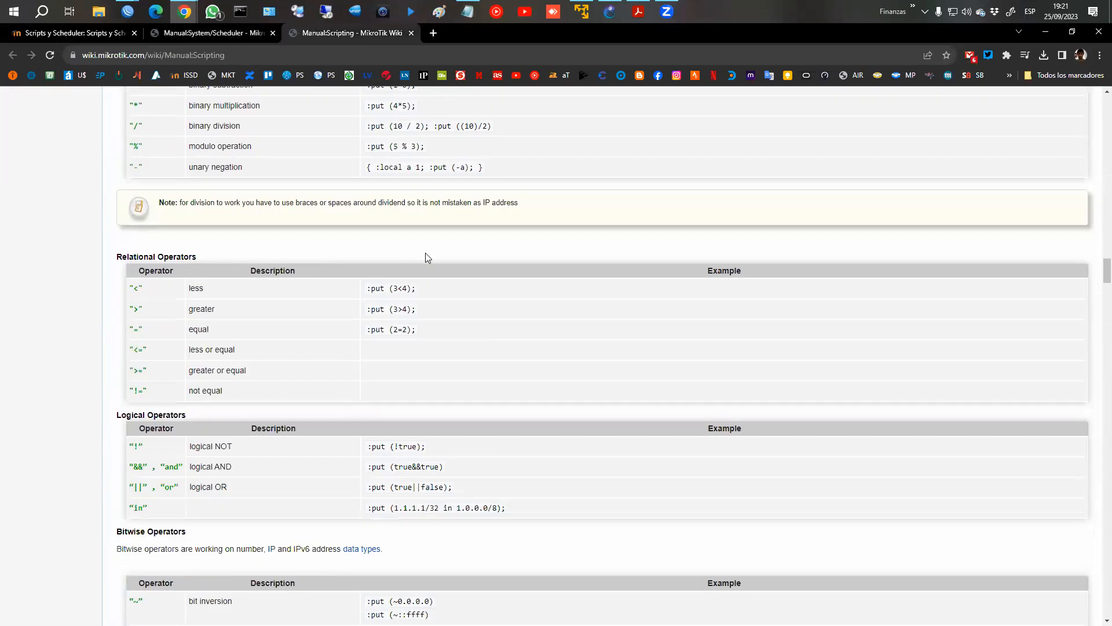
scroll(427, 259, down, 20)
scroll(490, 266, down, 20)
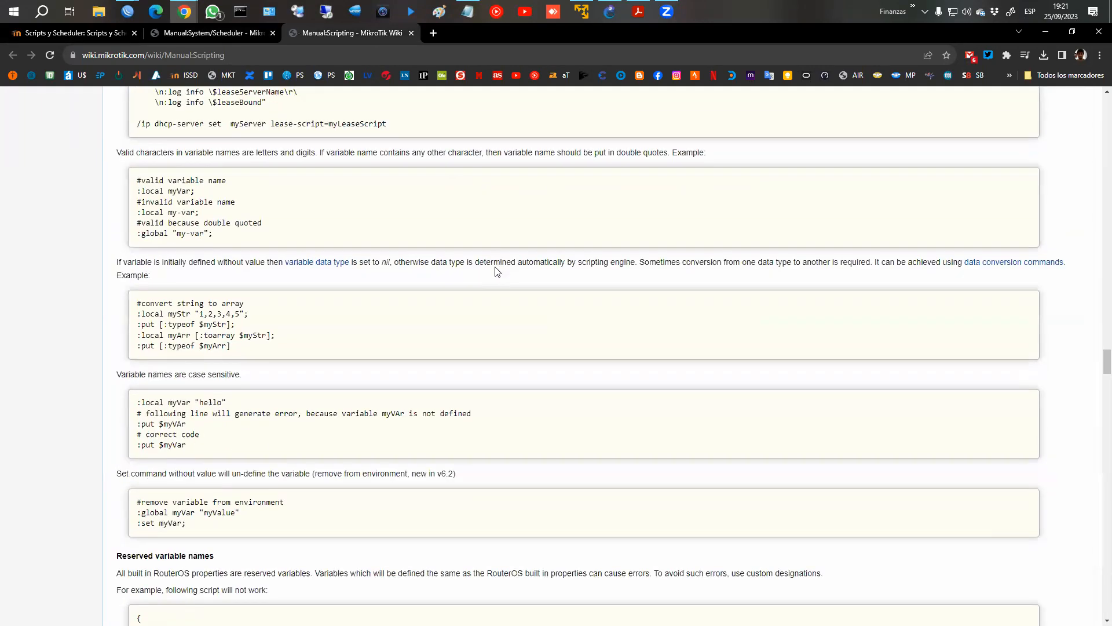
Return to the course site and go back to the CLASE 5: TOOLS topic list.
click(95, 36)
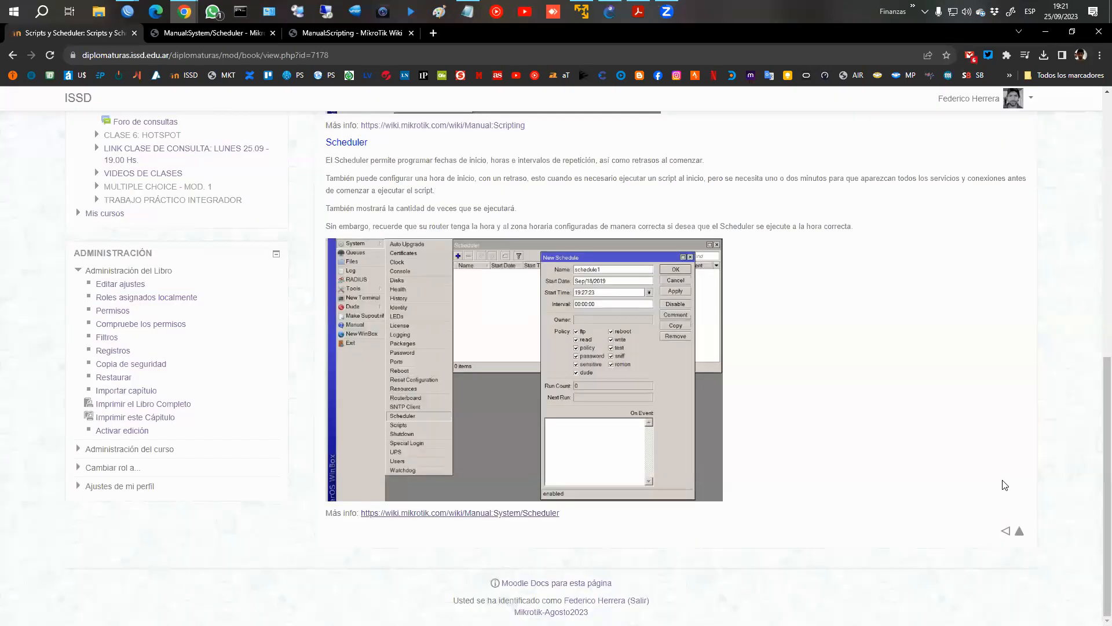
click(1020, 533)
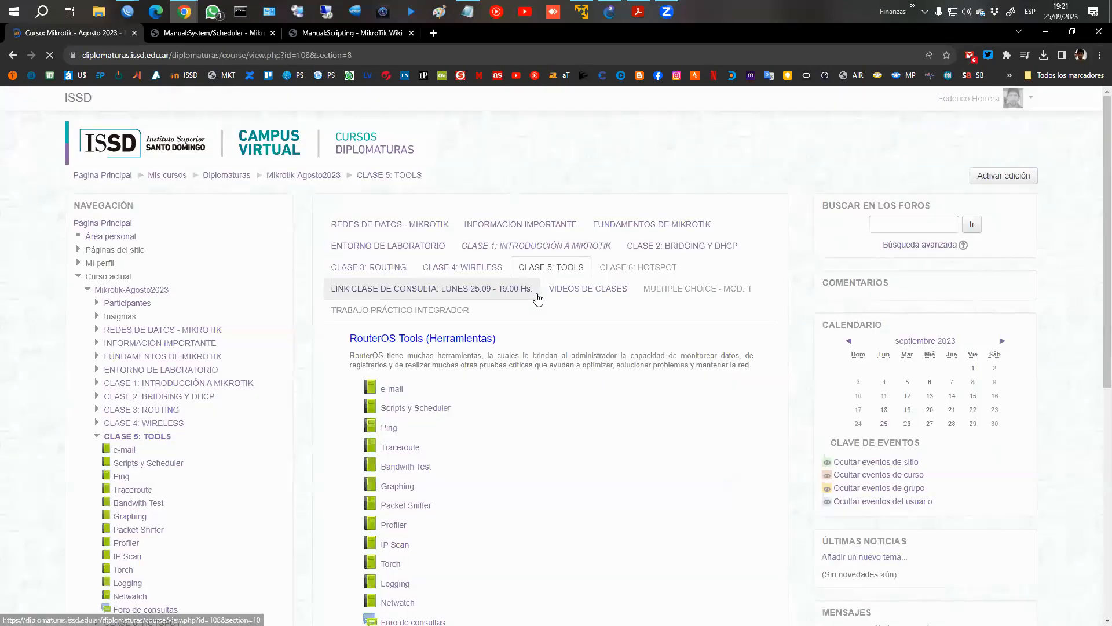
scroll(556, 299, down, 2)
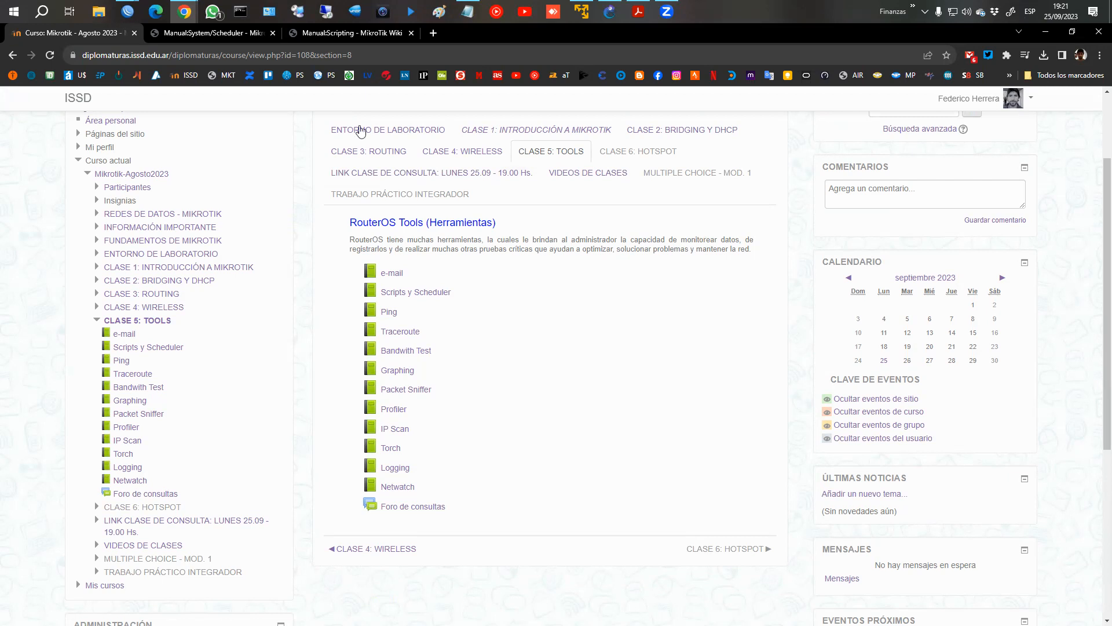
Open YouTube in a new tab and show the videos of the FH-COM channel.
middle_click(516, 76)
click(457, 35)
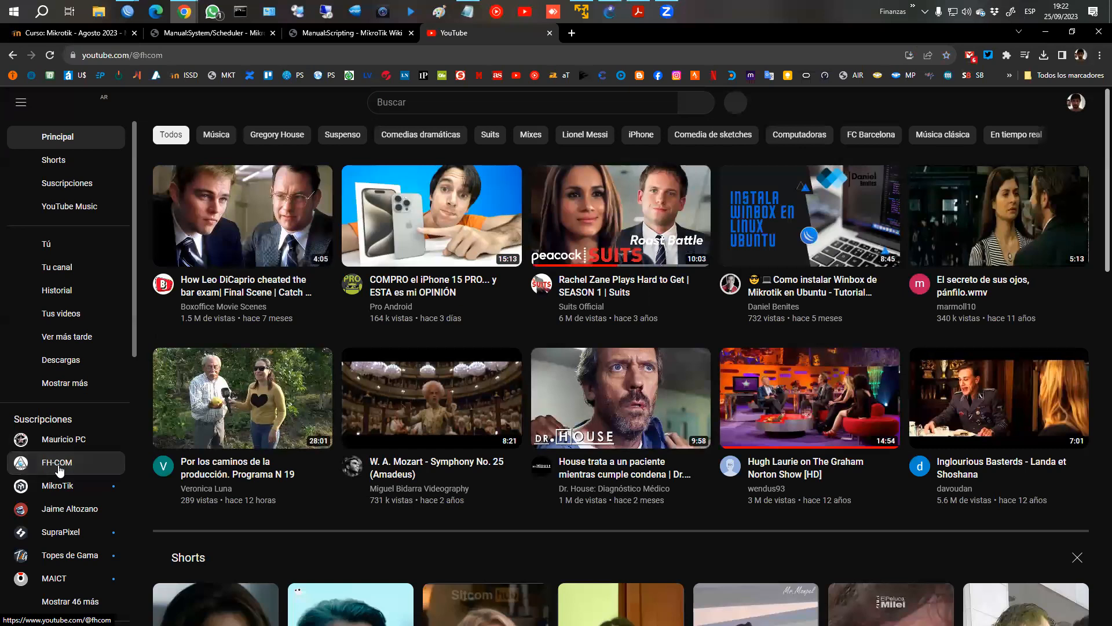
click(63, 460)
click(398, 230)
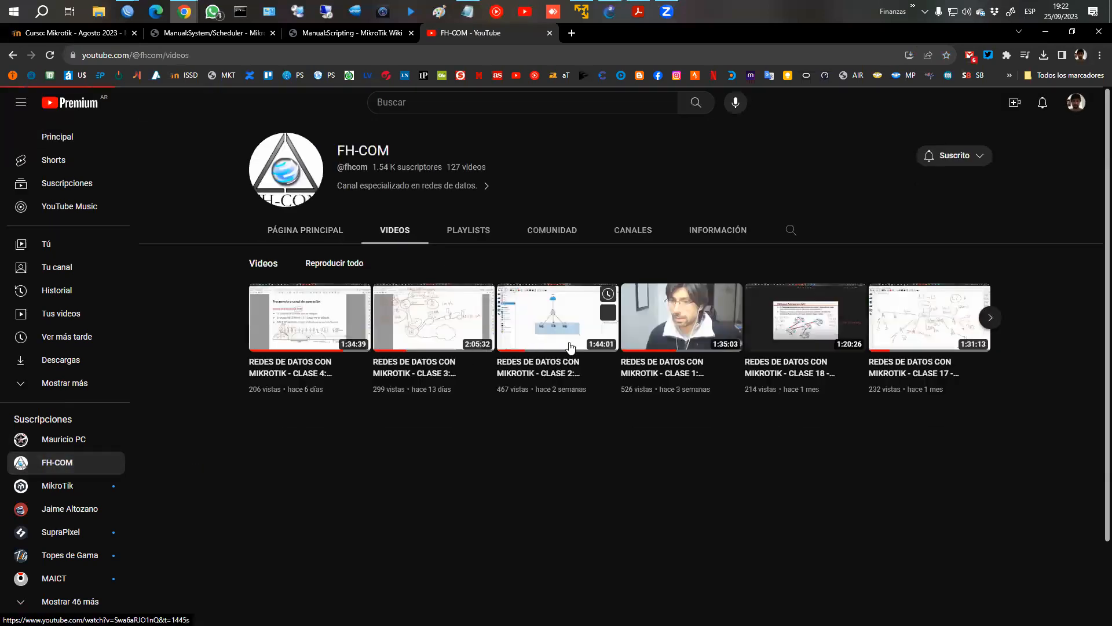
Browse the FH-COM channel's older videos for the one on sending backup and export configuration files by Gmail.
scroll(662, 351, down, 12)
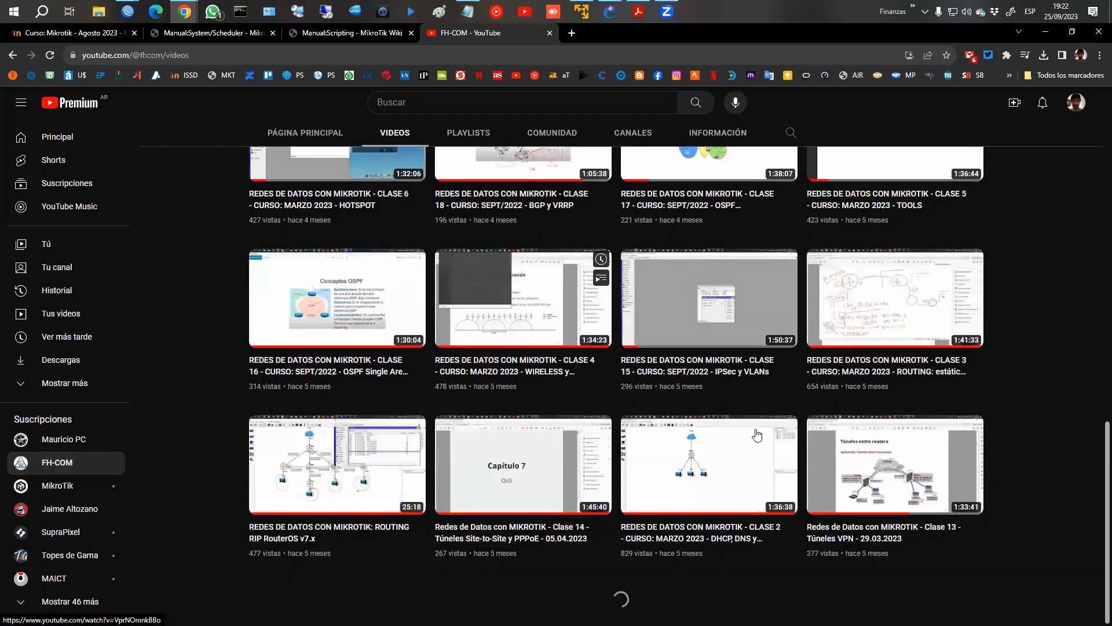
scroll(555, 398, down, 15)
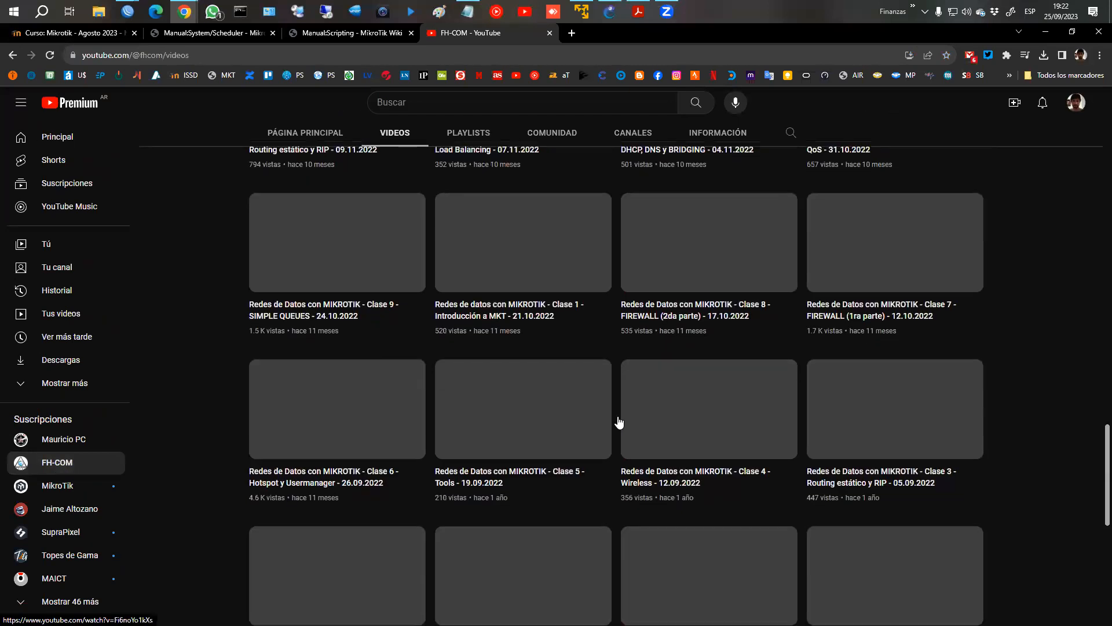
scroll(601, 417, down, 1)
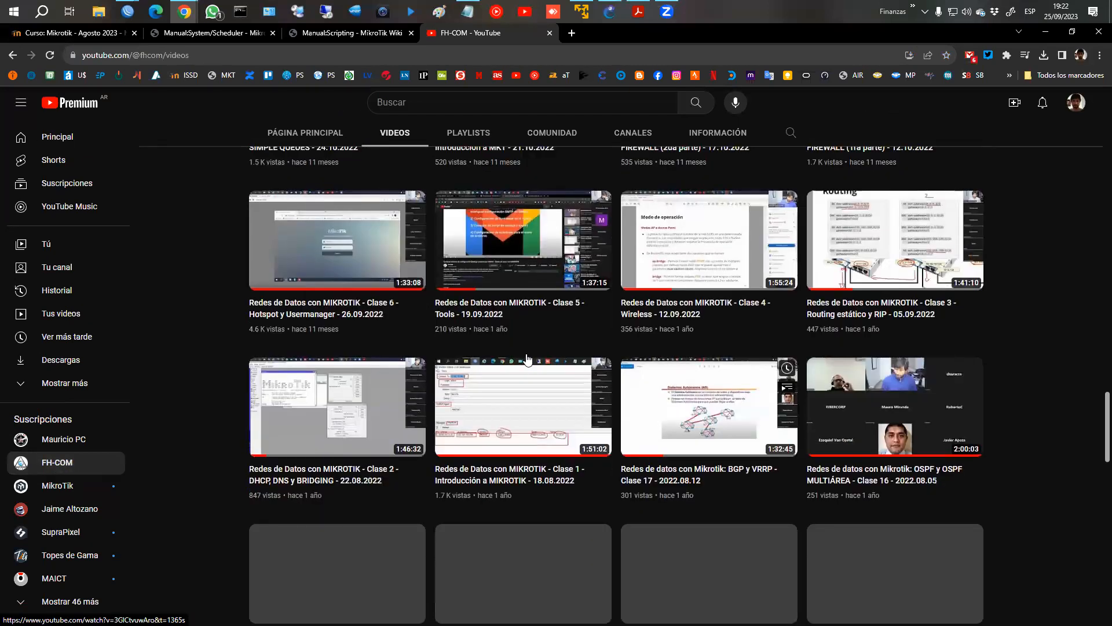
scroll(633, 377, down, 10)
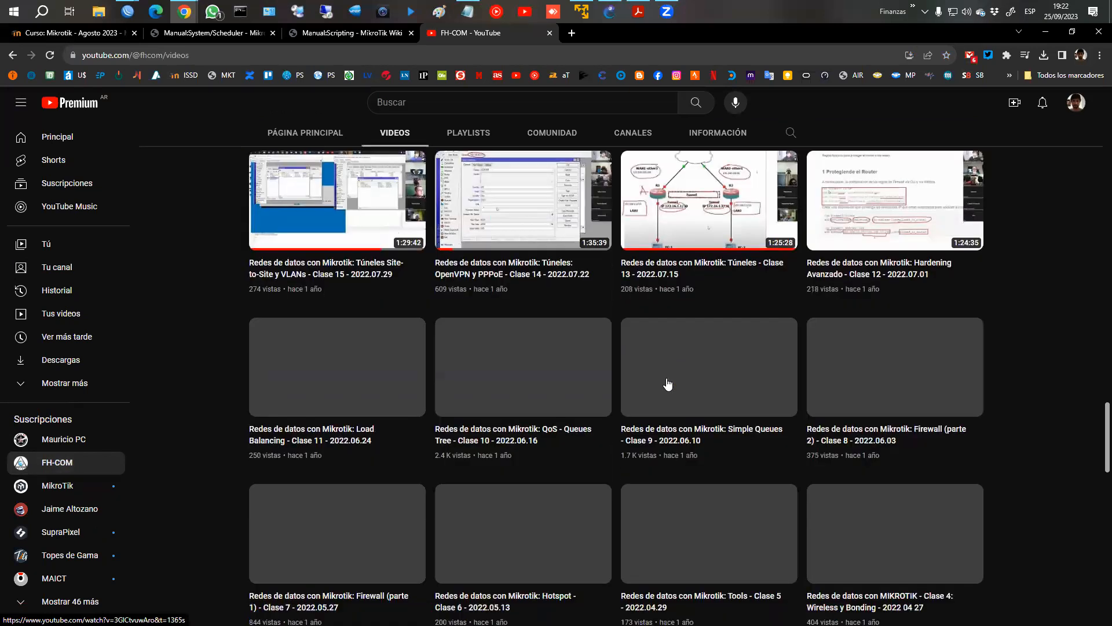
scroll(611, 371, down, 6)
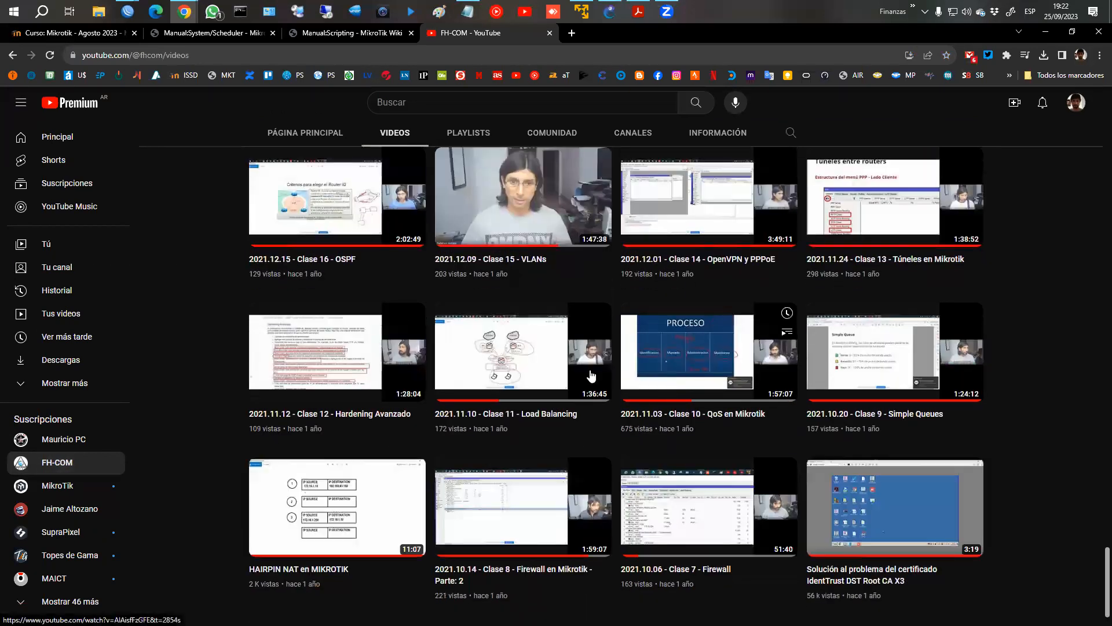
scroll(650, 390, down, 1)
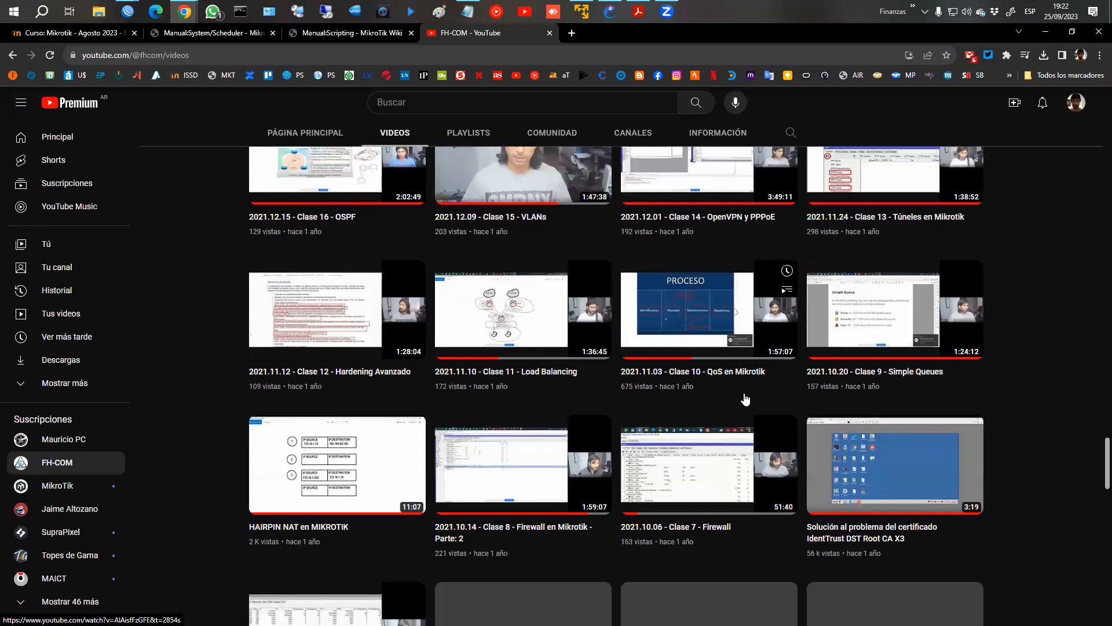
scroll(777, 402, down, 12)
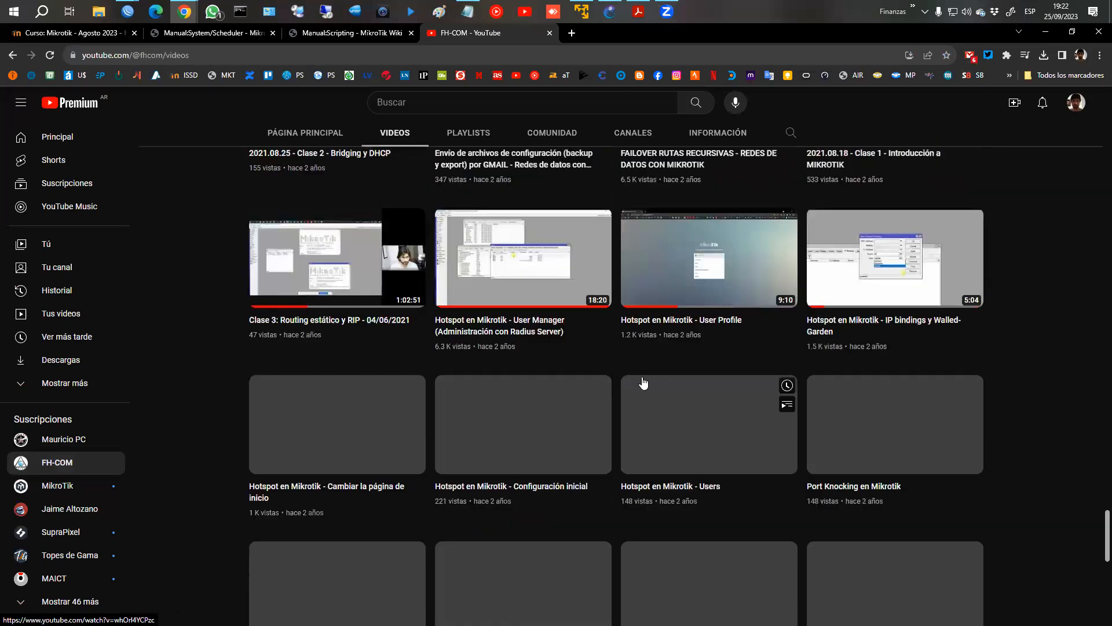
scroll(608, 347, up, 3)
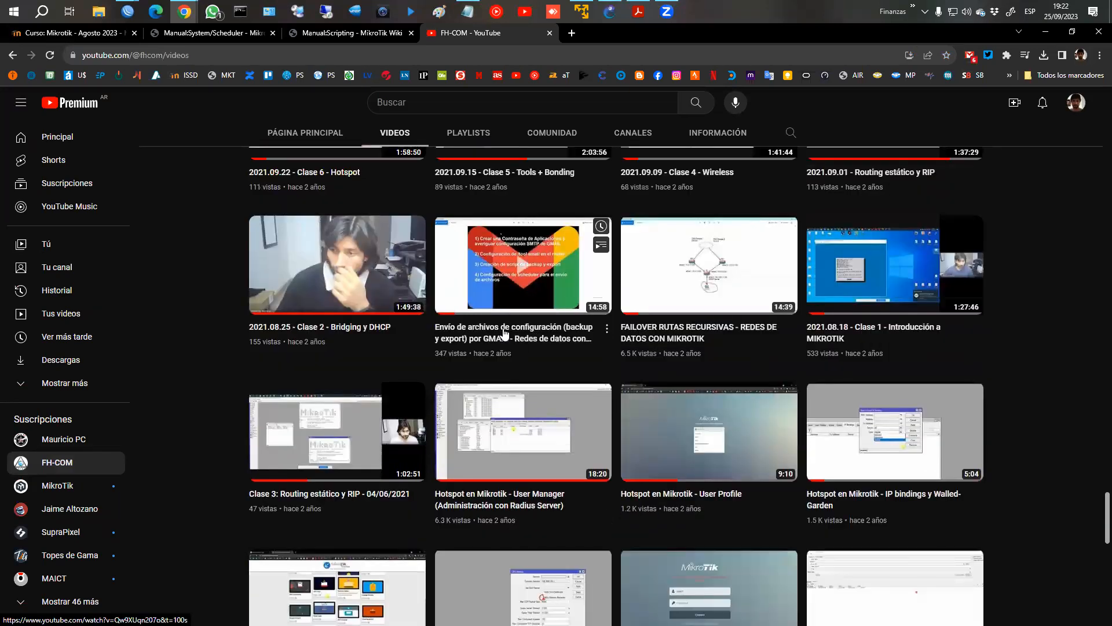
scroll(584, 361, down, 1)
scroll(584, 361, down, 2)
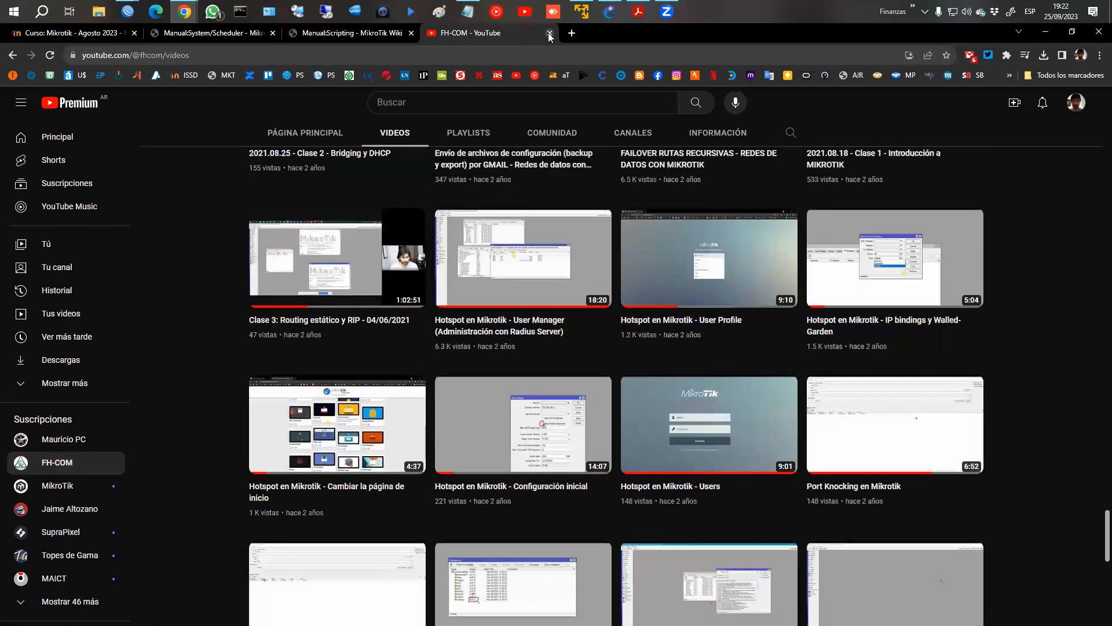
Return to the CLASE 5: TOOLS course page and open the Ping chapter.
click(400, 33)
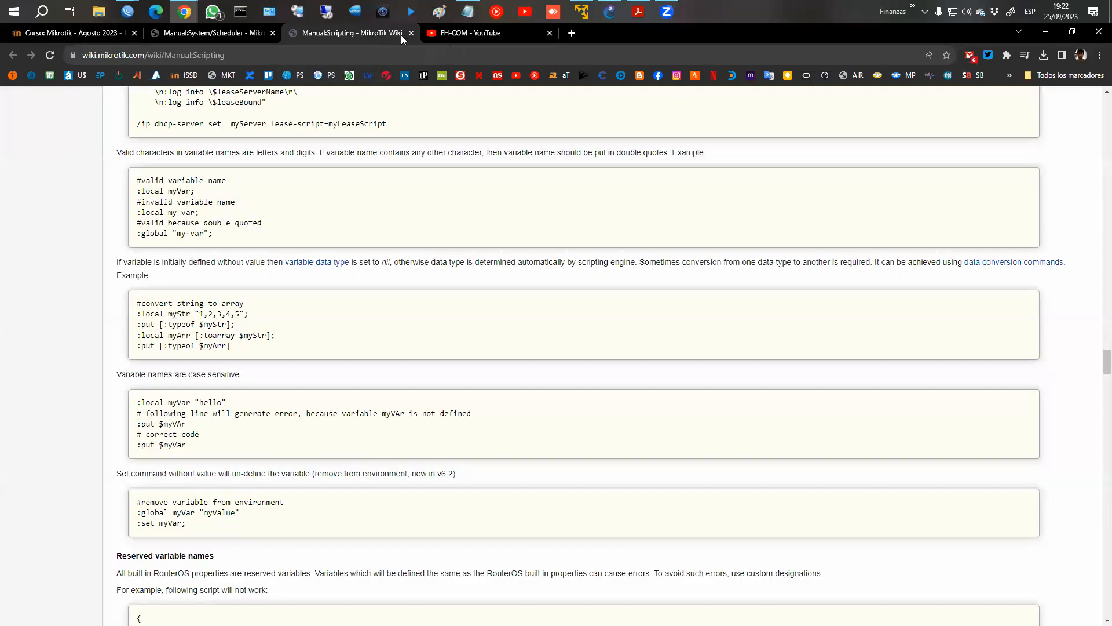
click(70, 33)
click(389, 313)
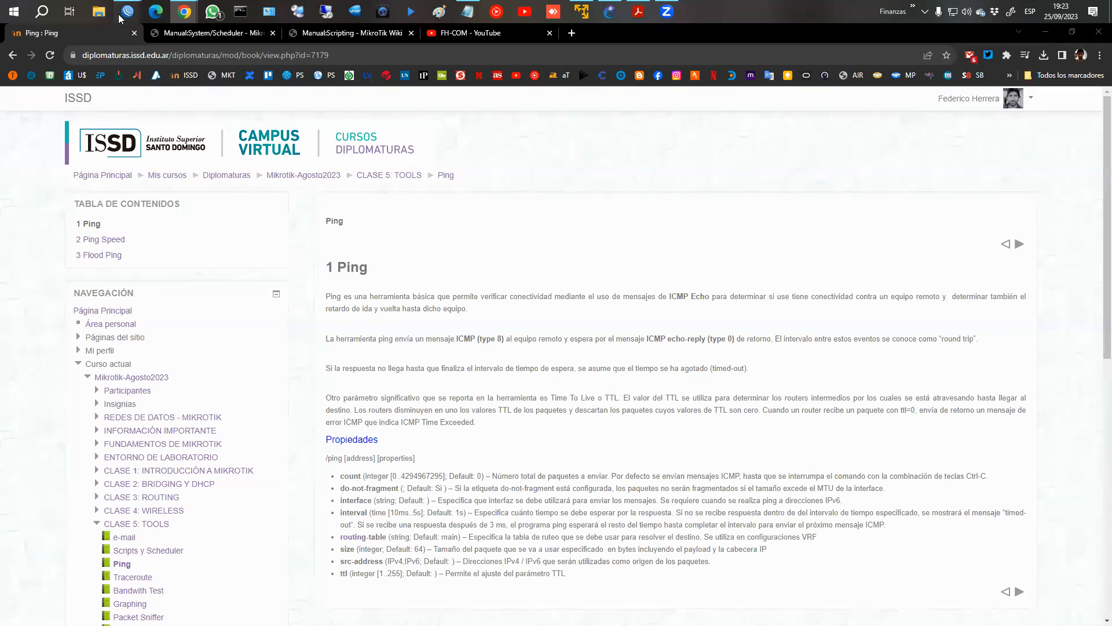
Switch to WinBox and close the Scheduler and Script List windows.
mouse_move(128, 11)
click(202, 86)
click(946, 146)
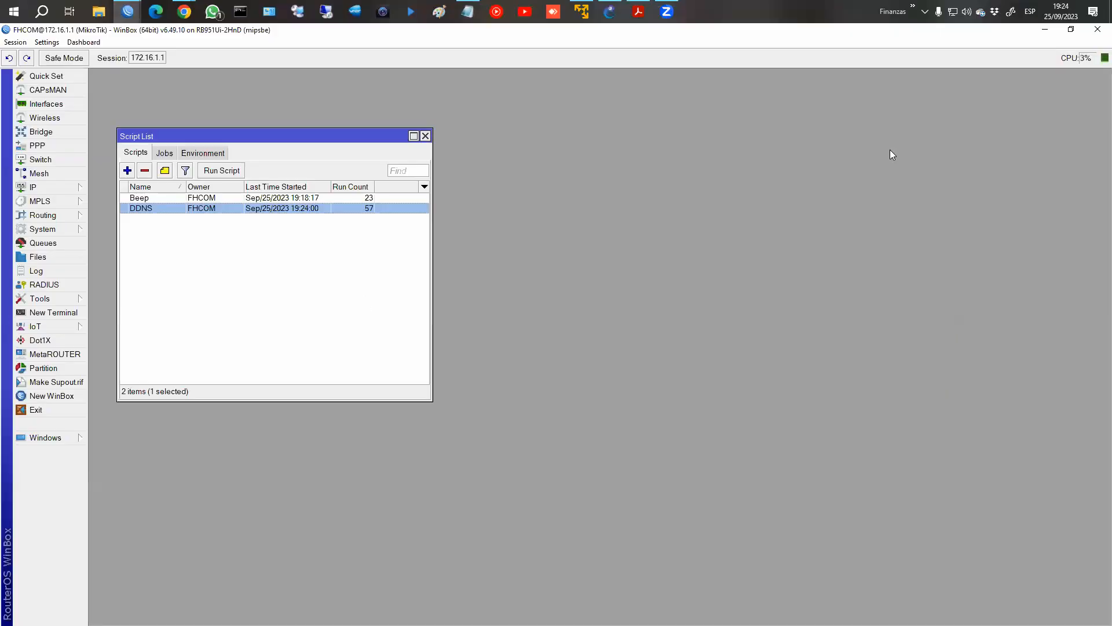
click(425, 136)
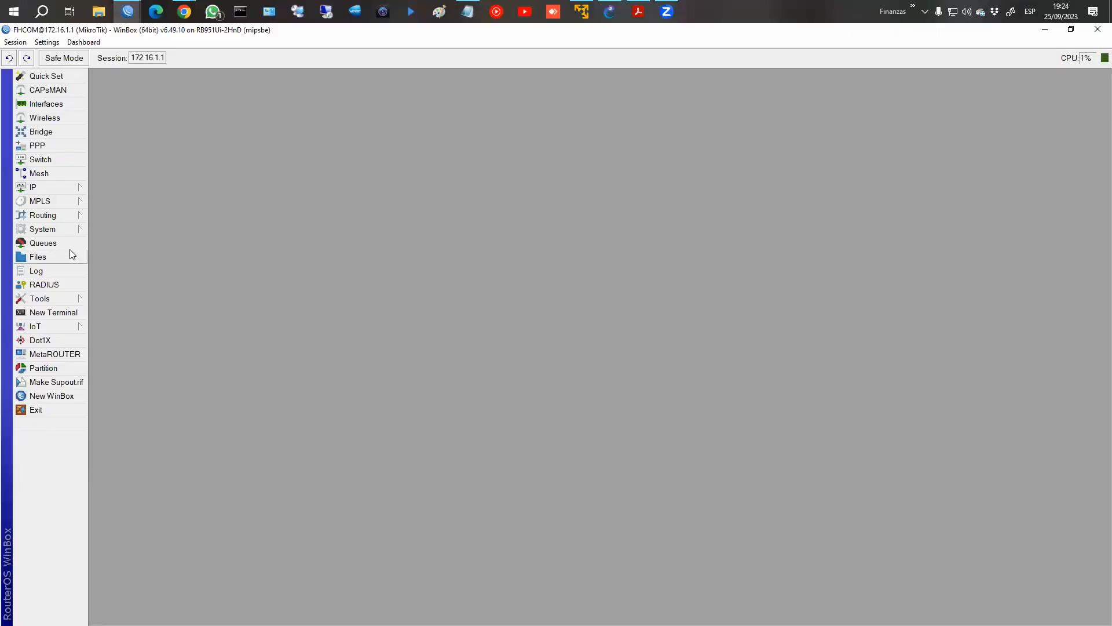
Ping 8.8.8.8 from a new router terminal, stopping it after a couple of replies.
click(54, 313)
text(ping )
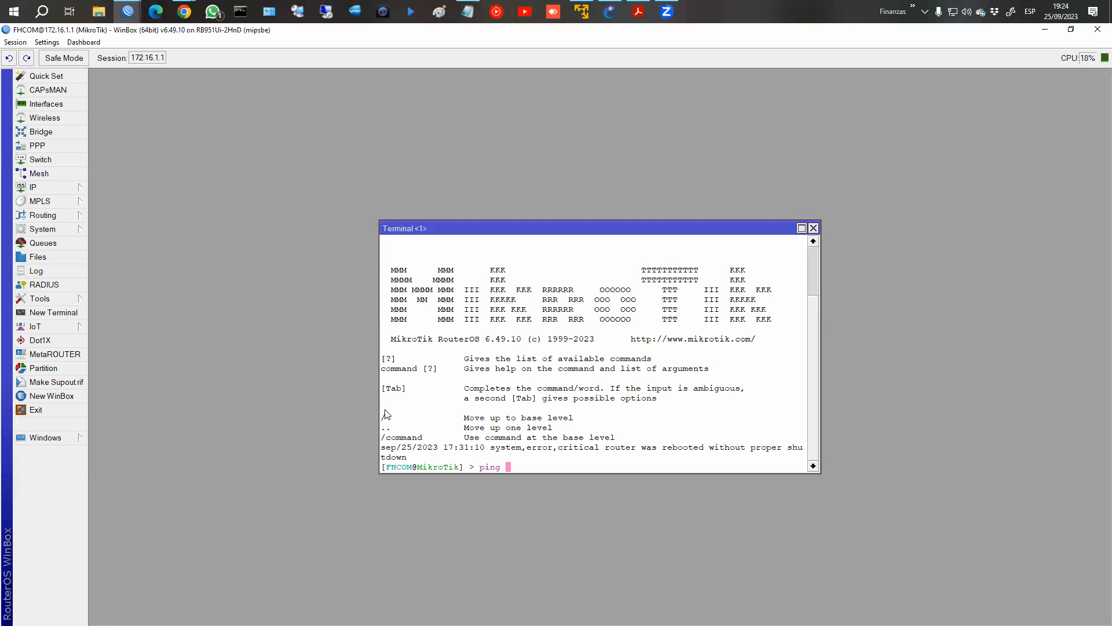
text(8.8.8.8)
key(Return)
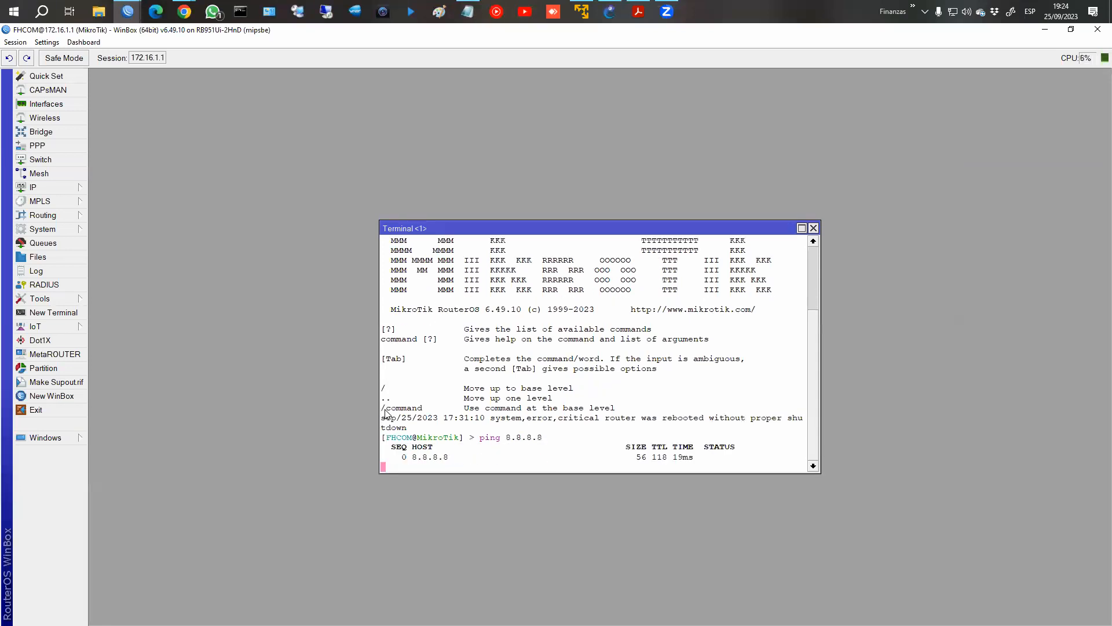
key(ctrl+c)
Recall the ping to 8.8.8.8 and try adding the interface parameter with command completion.
key(Up)
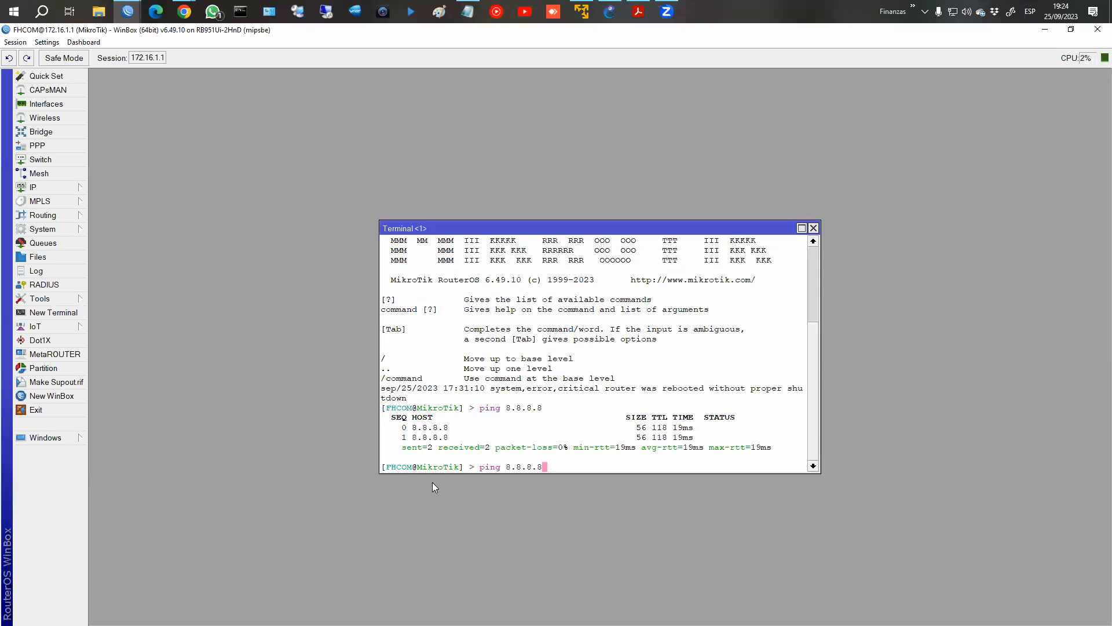
text(inter)
key(Tab)
key(Tab)
text(f)
key(Tab)
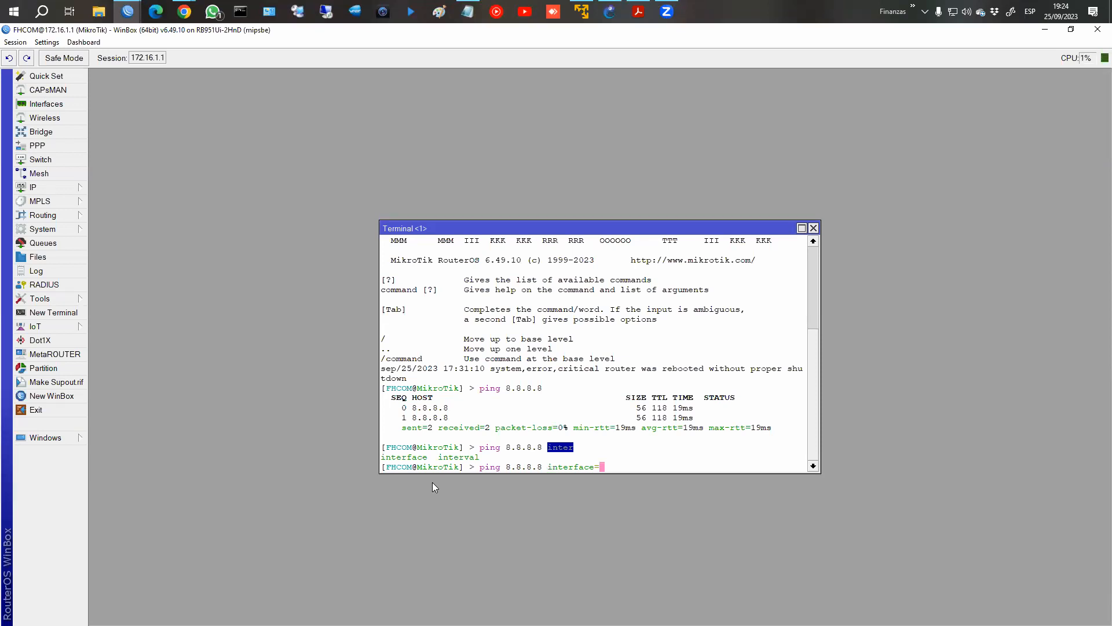
Try a src-address parameter in place of interface in the unexecuted ping command.
key(BackSpace)
key(BackSpace)
key(BackSpace)
key(BackSpace)
key(BackSpace)
key(BackSpace)
key(BackSpace)
key(BackSpace)
key(BackSpace)
key(BackSpace)
text(sr)
key(Tab)
Close the terminal and run the Ping tool against 8.8.8.8 in a widened window.
click(814, 228)
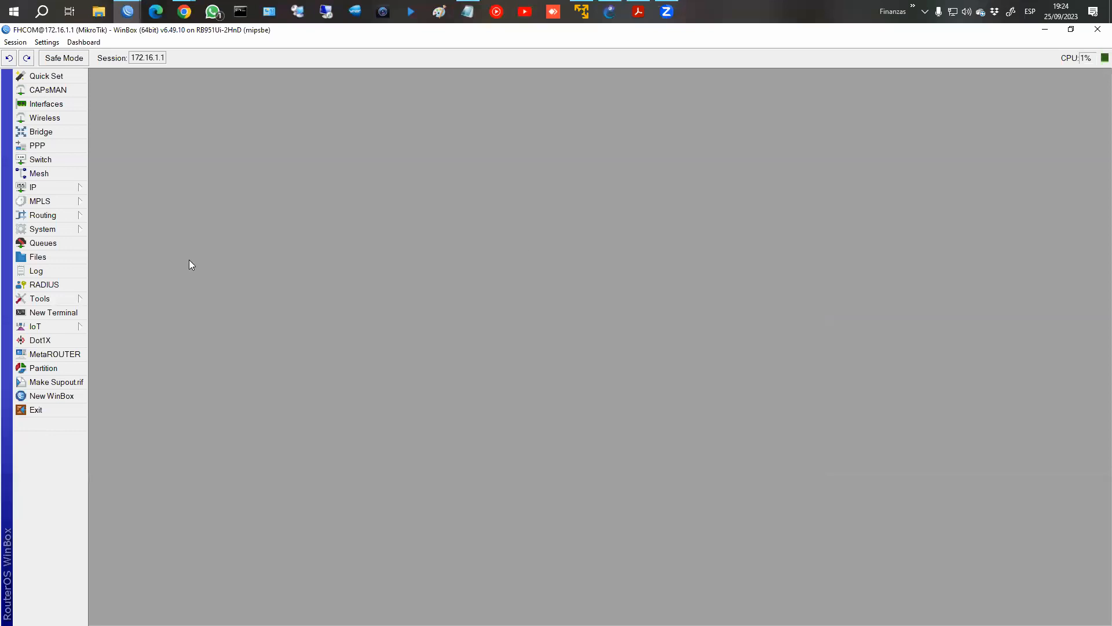
click(58, 299)
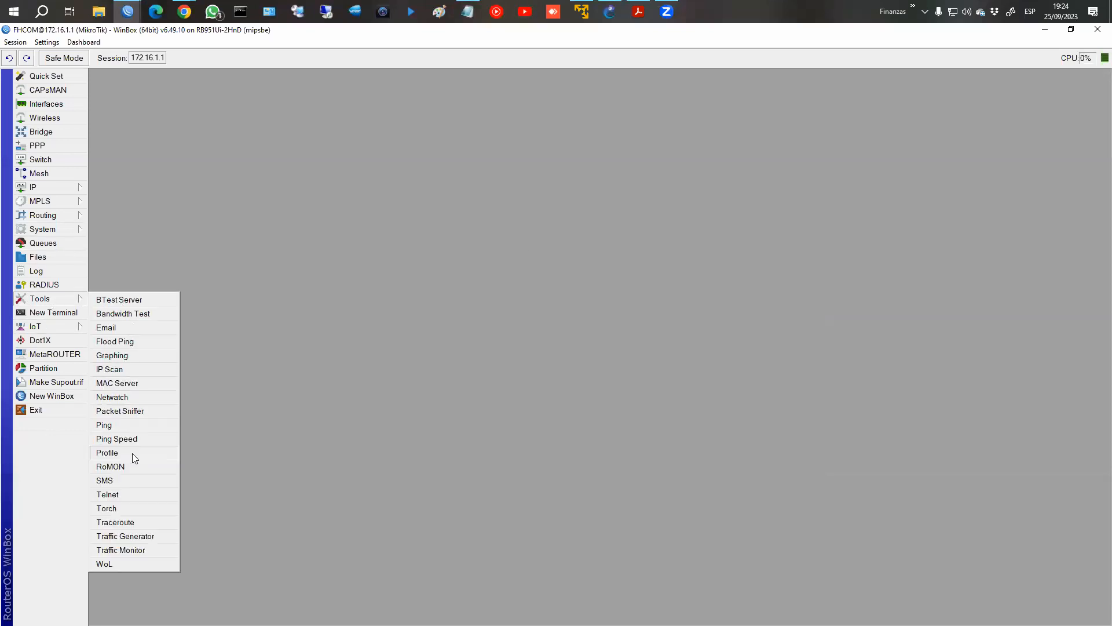
click(128, 426)
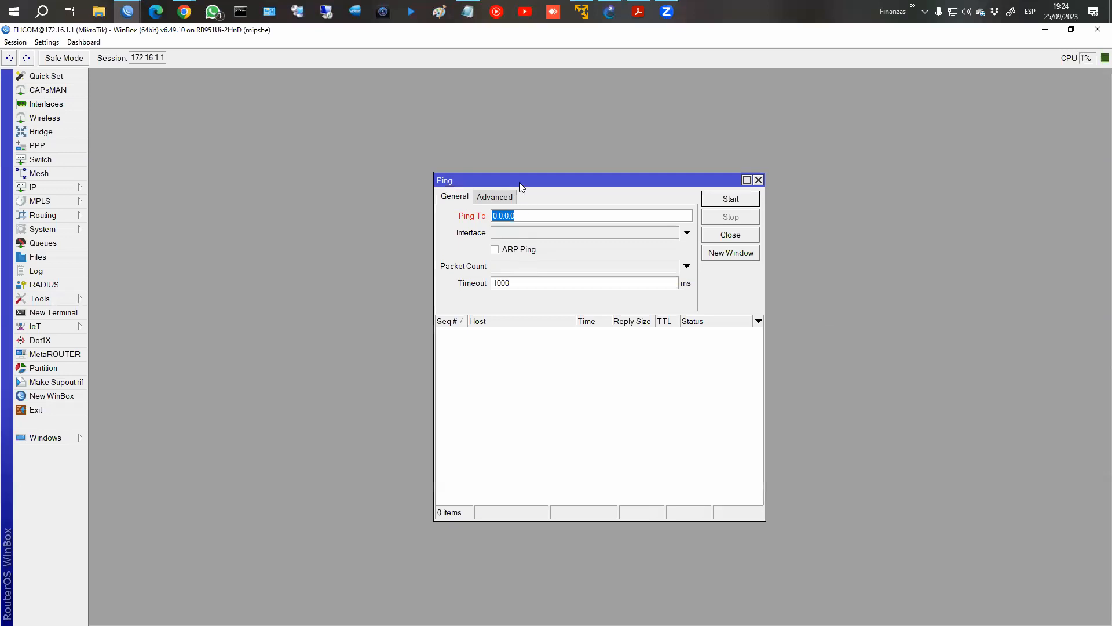
drag(520, 185, 335, 166)
drag(579, 315, 685, 315)
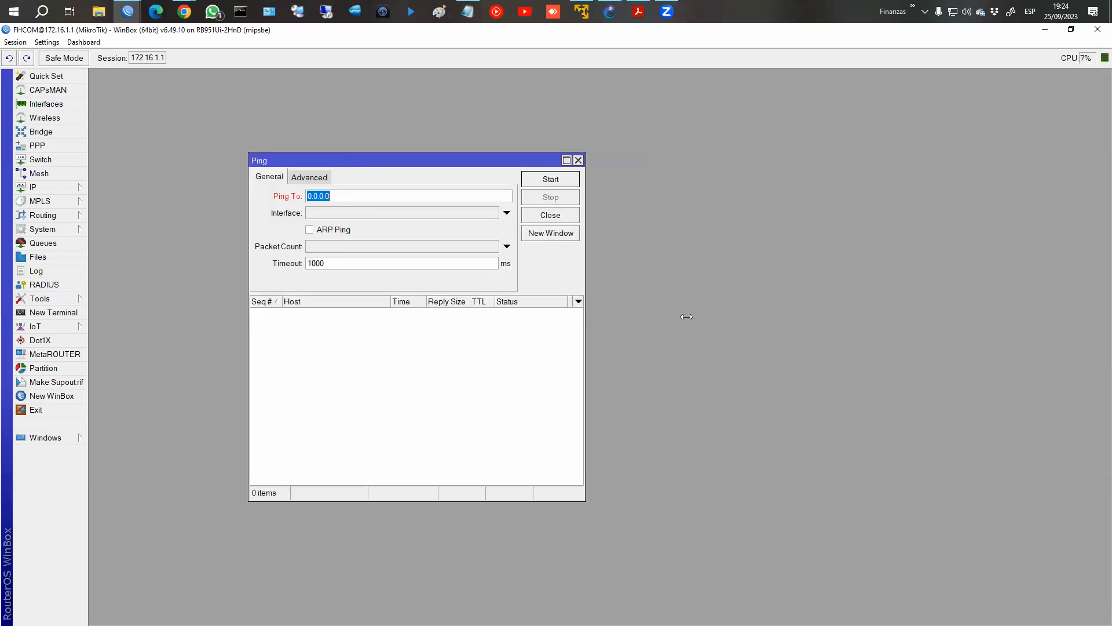
text(8.8.8.8)
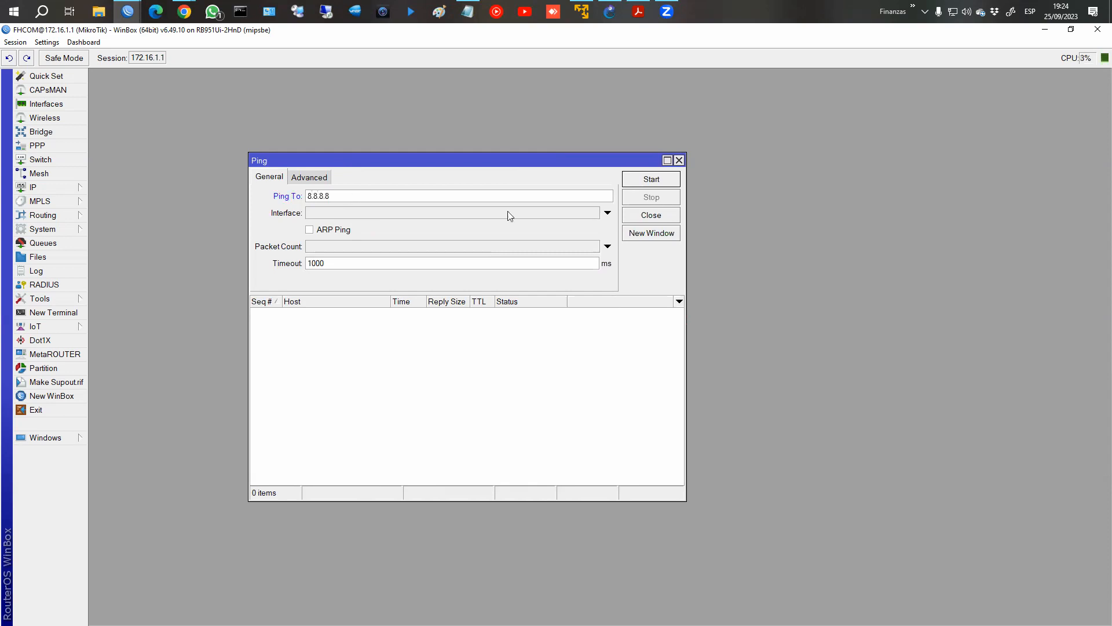
click(645, 182)
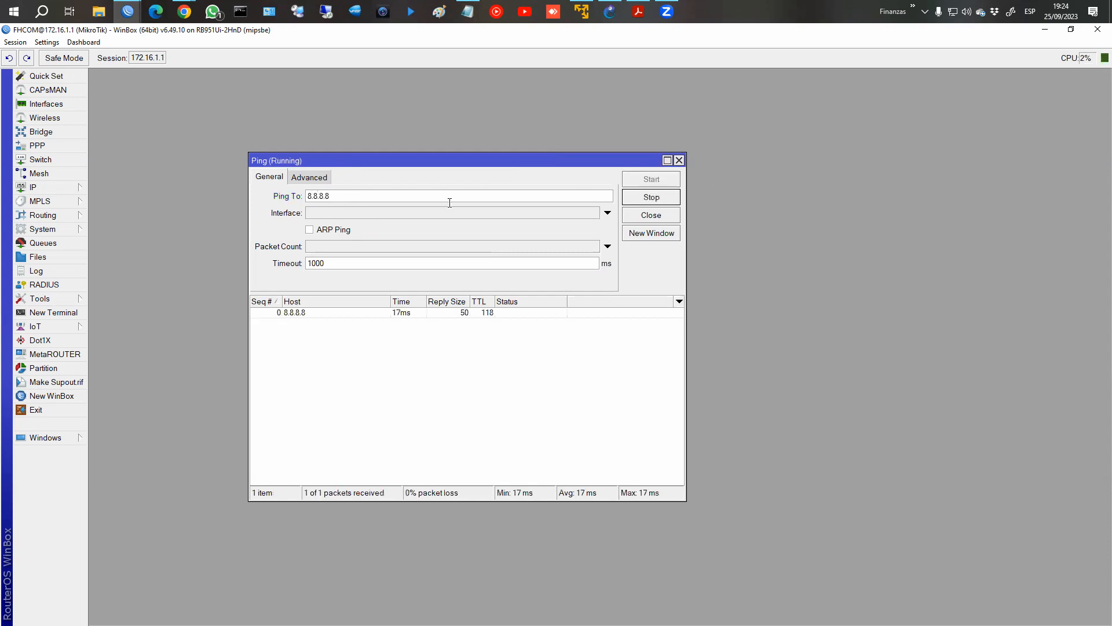
Inspect the response times of the first four replies in the running ping.
click(408, 314)
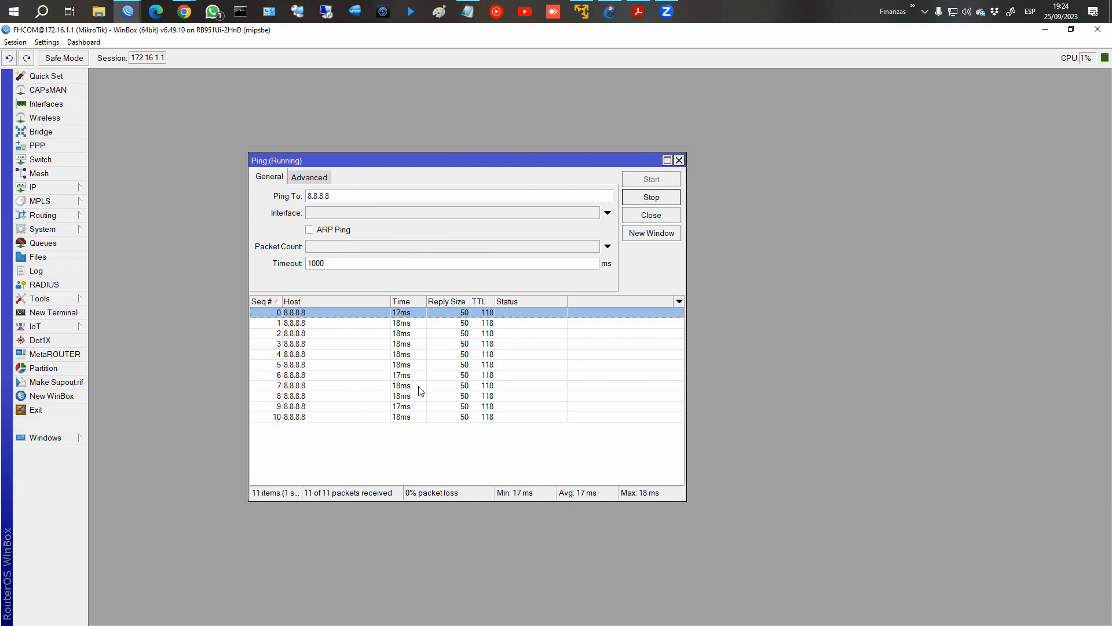
click(413, 322)
click(411, 336)
click(413, 343)
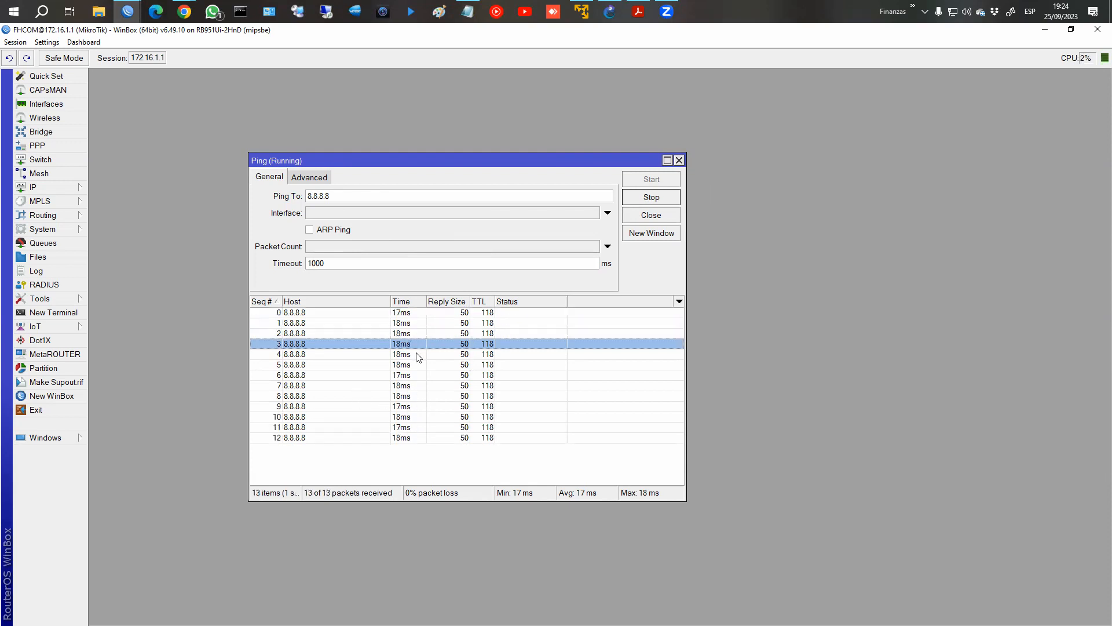
Review the ping's advanced options, its routing table and its packet count, and stop the ping.
click(304, 179)
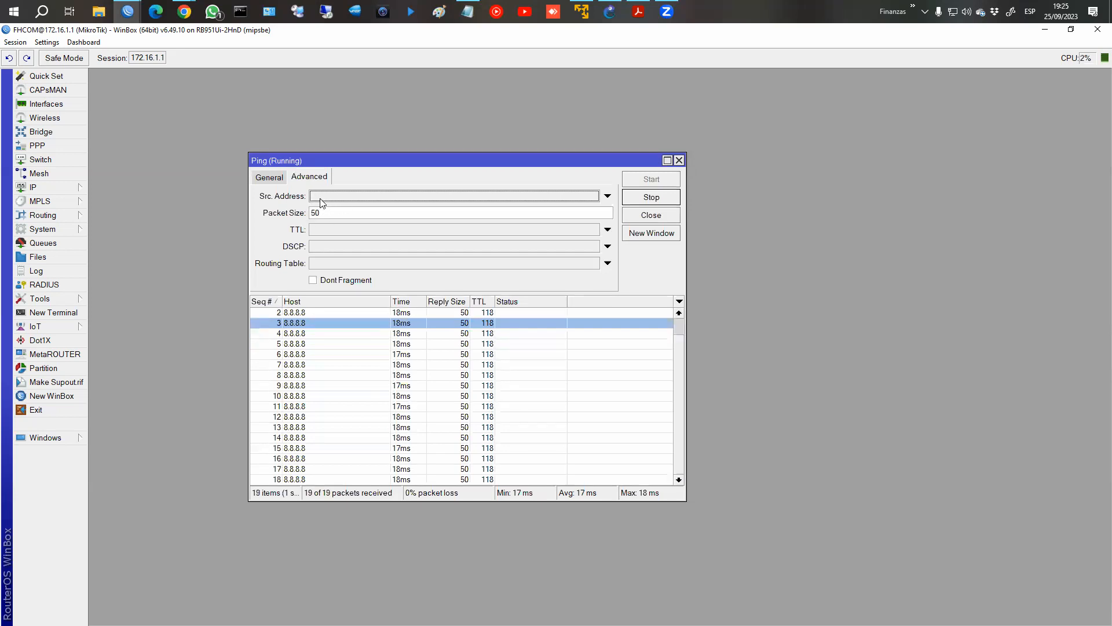
click(321, 264)
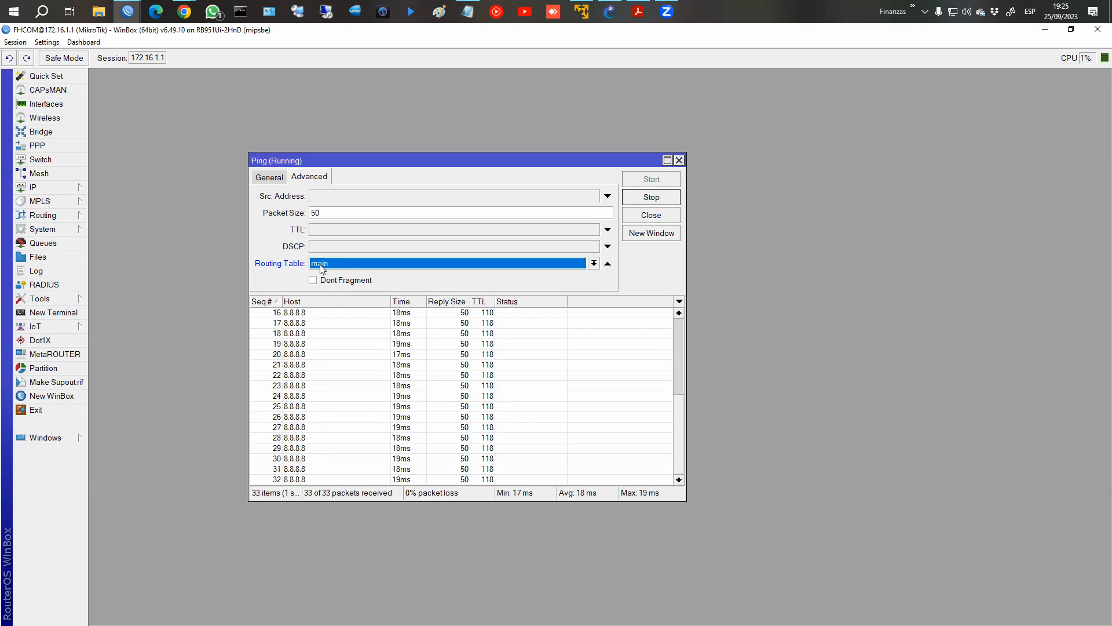
click(270, 177)
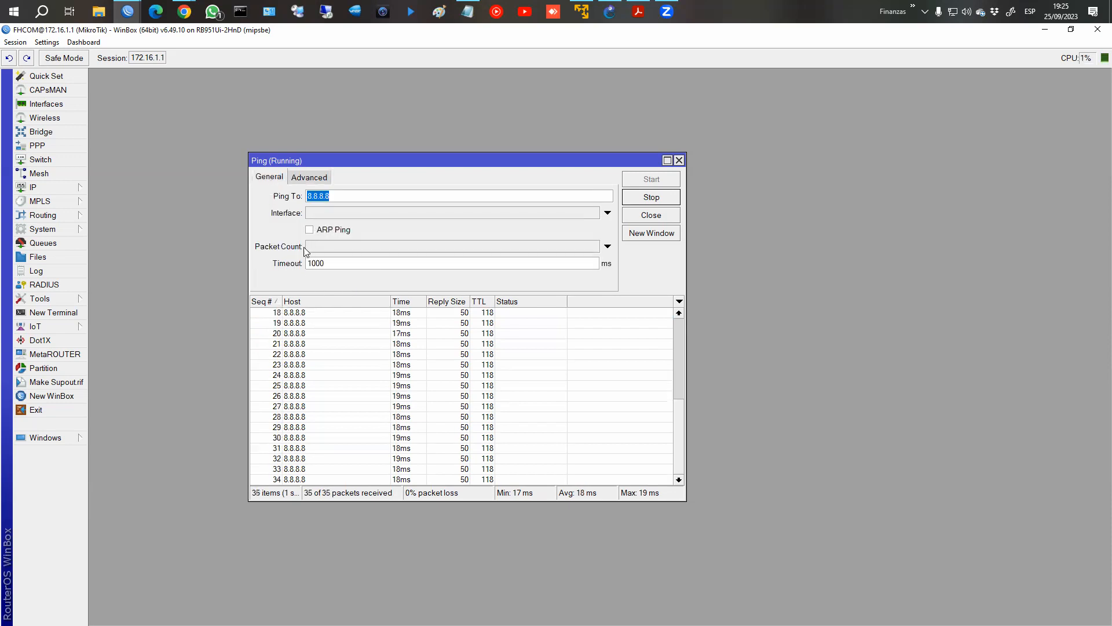
click(310, 247)
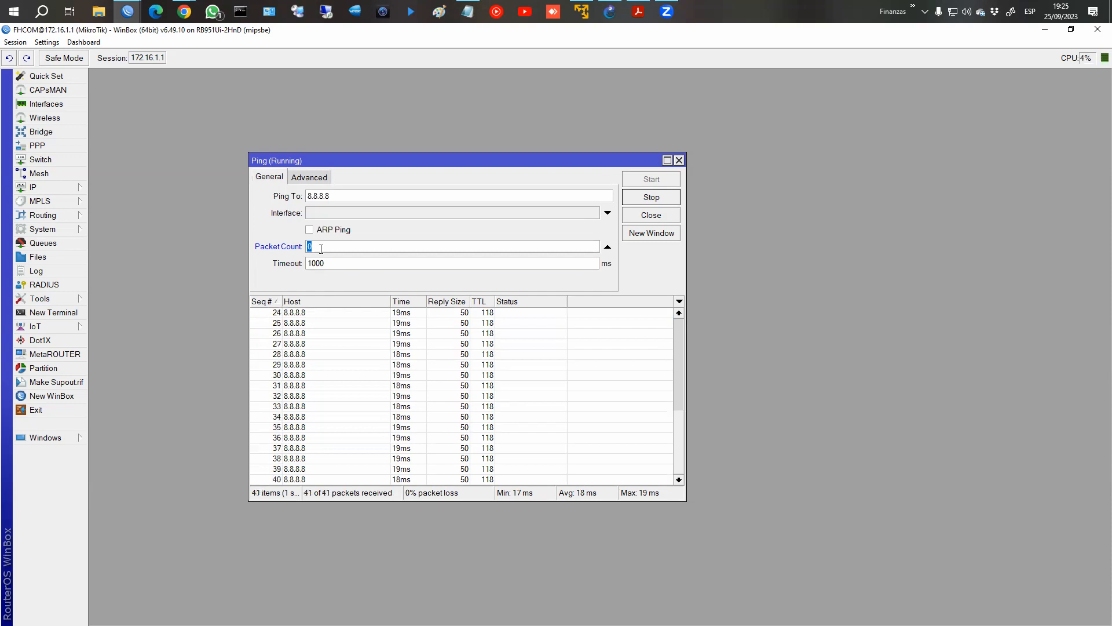
click(321, 248)
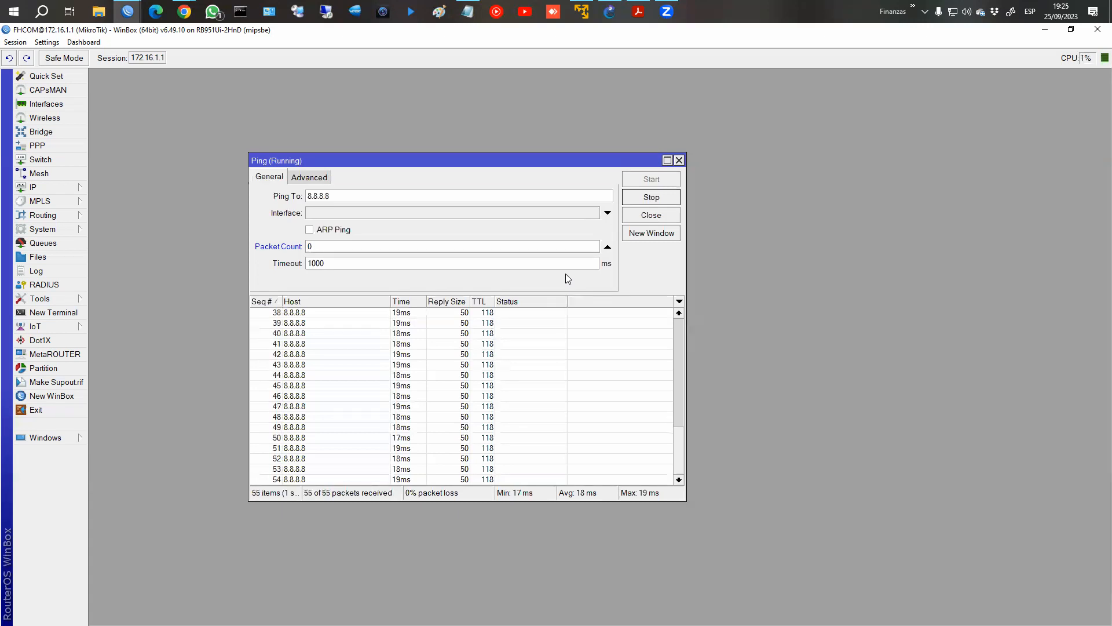
click(651, 198)
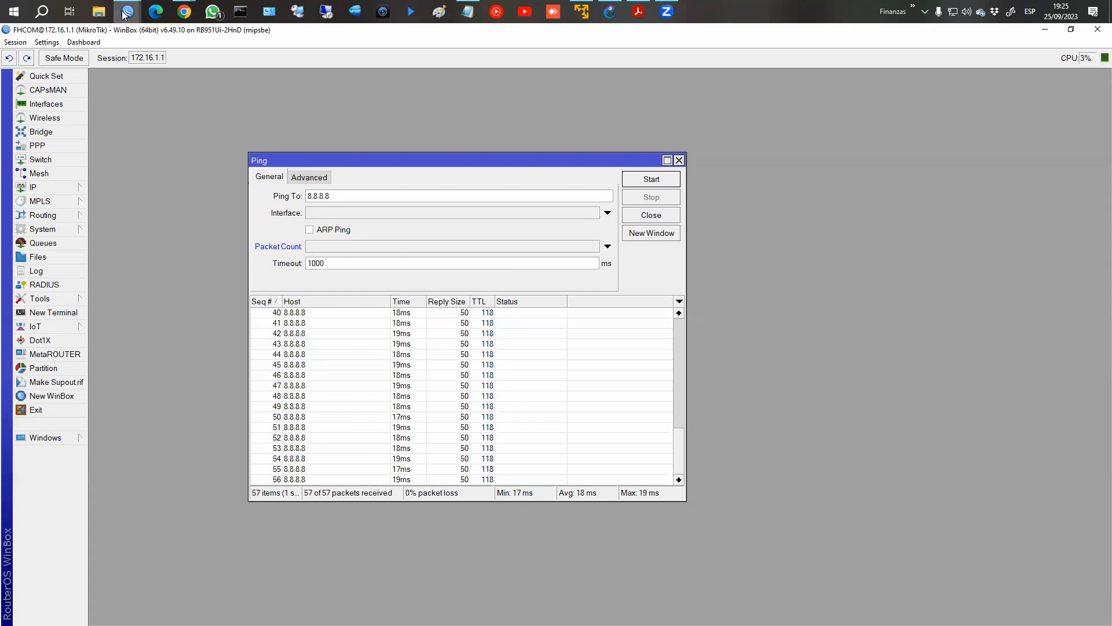
Switch to the Ping course page in Chrome and open the Ping Speed chapter for reading.
mouse_move(184, 11)
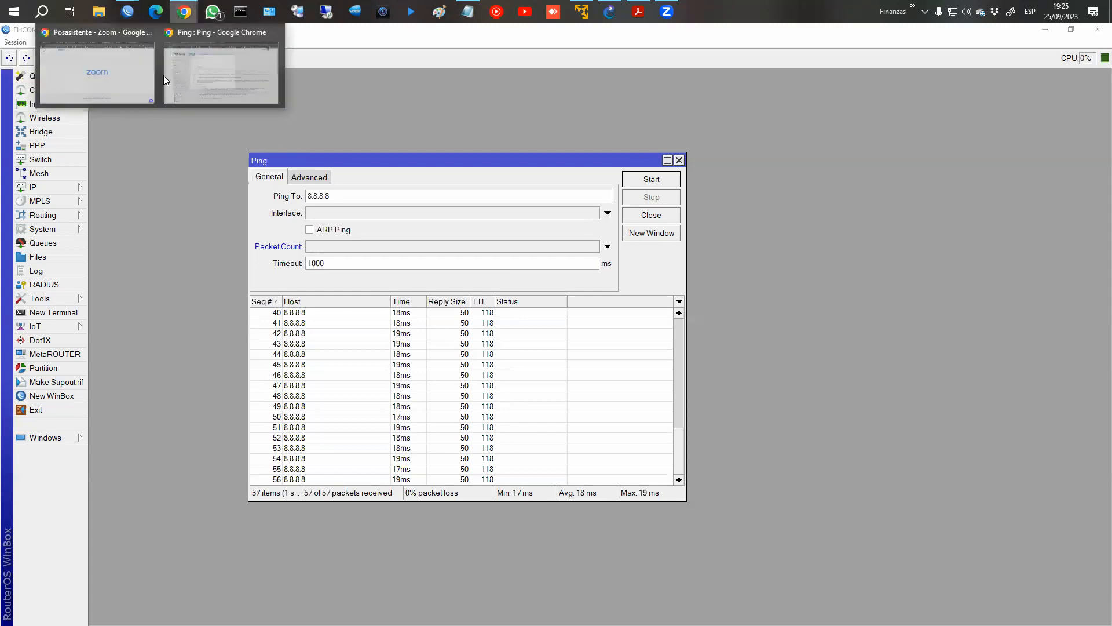
click(220, 80)
click(1019, 592)
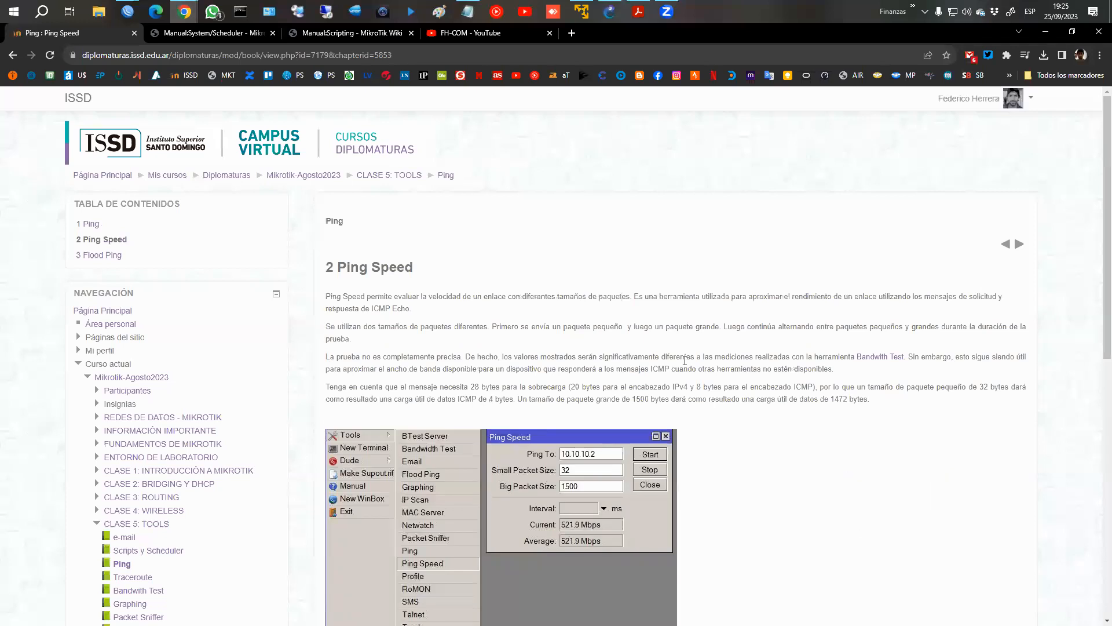
scroll(685, 360, down, 1)
Return to the router session in WinBox and replace the Ping window with the Ping Speed tool.
mouse_move(127, 12)
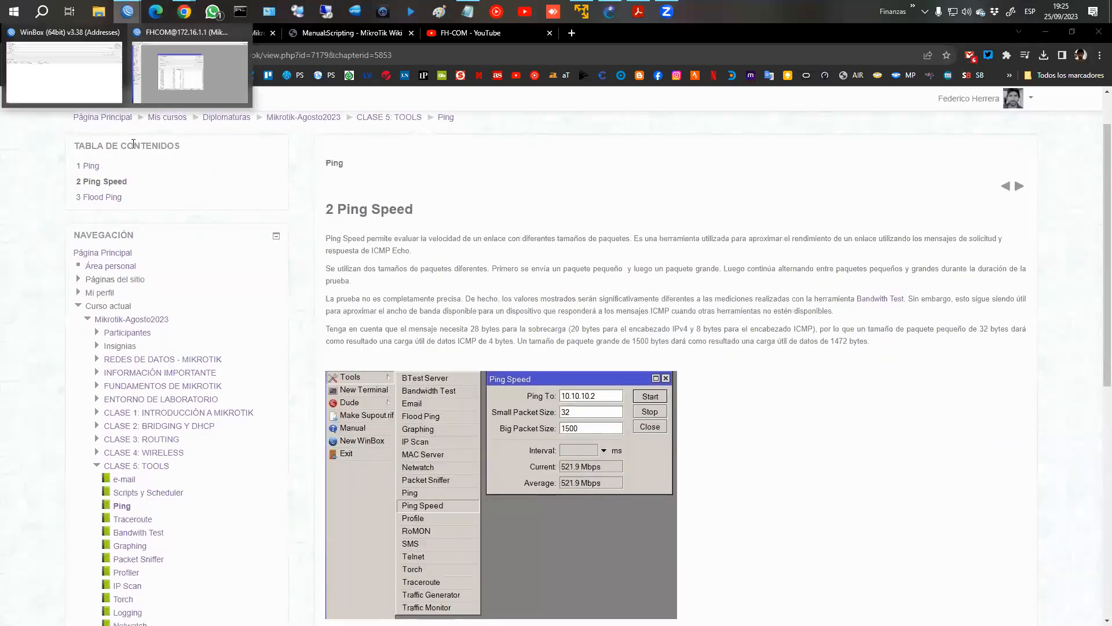
click(64, 72)
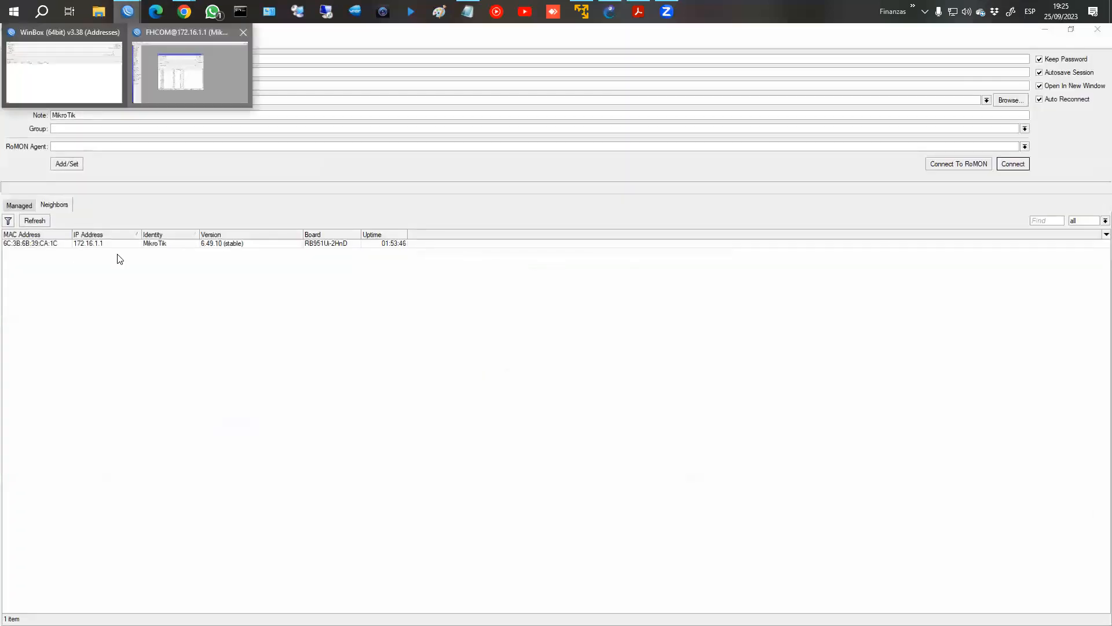
click(190, 72)
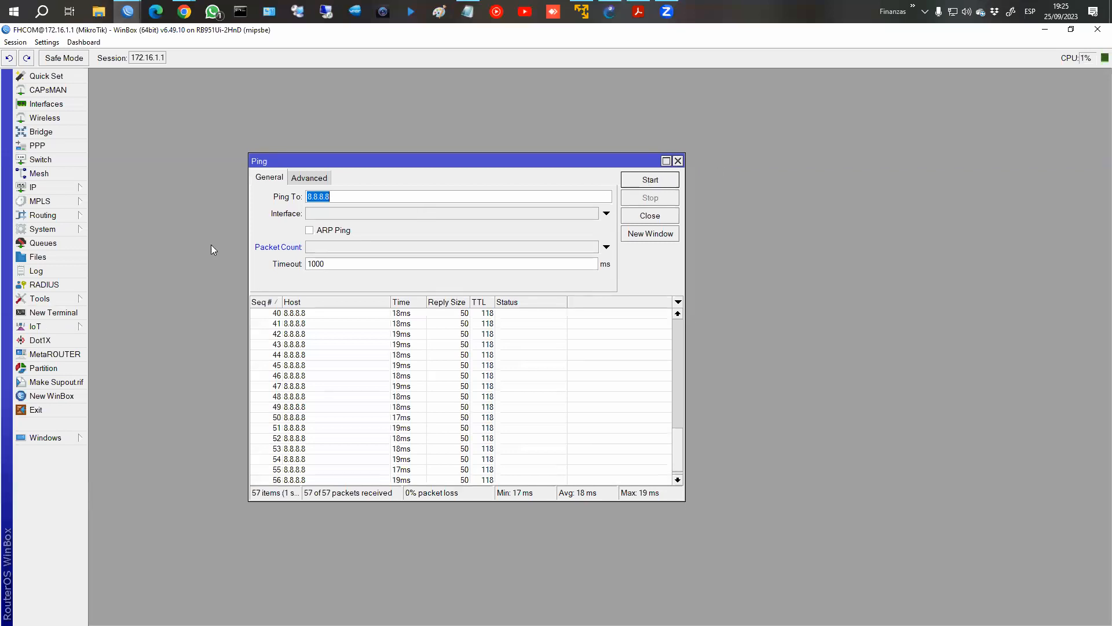
click(679, 160)
click(77, 299)
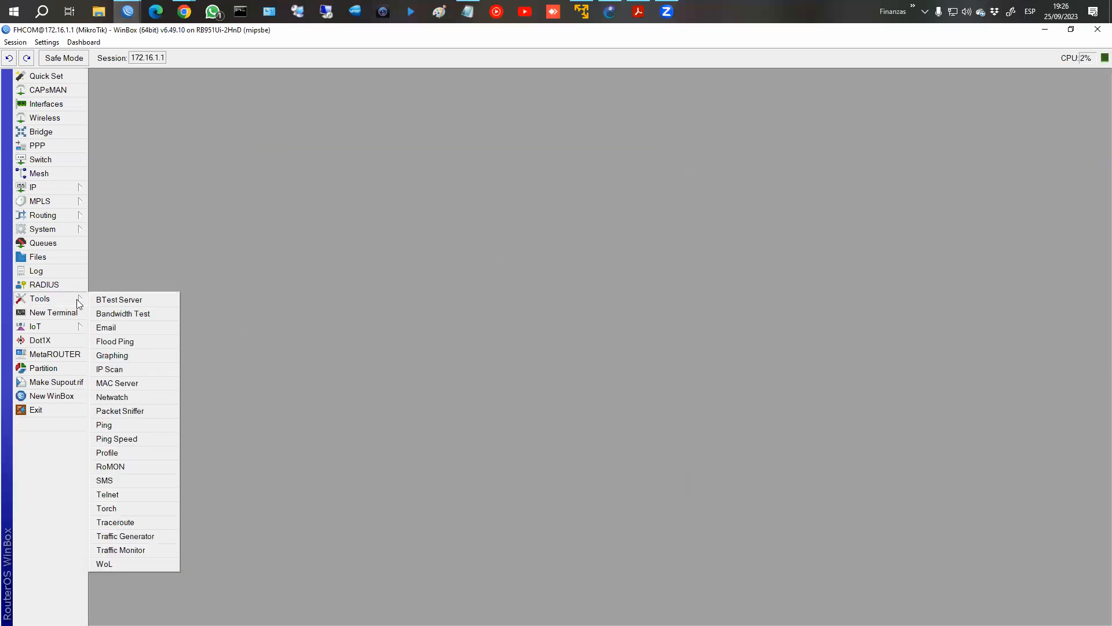
click(139, 438)
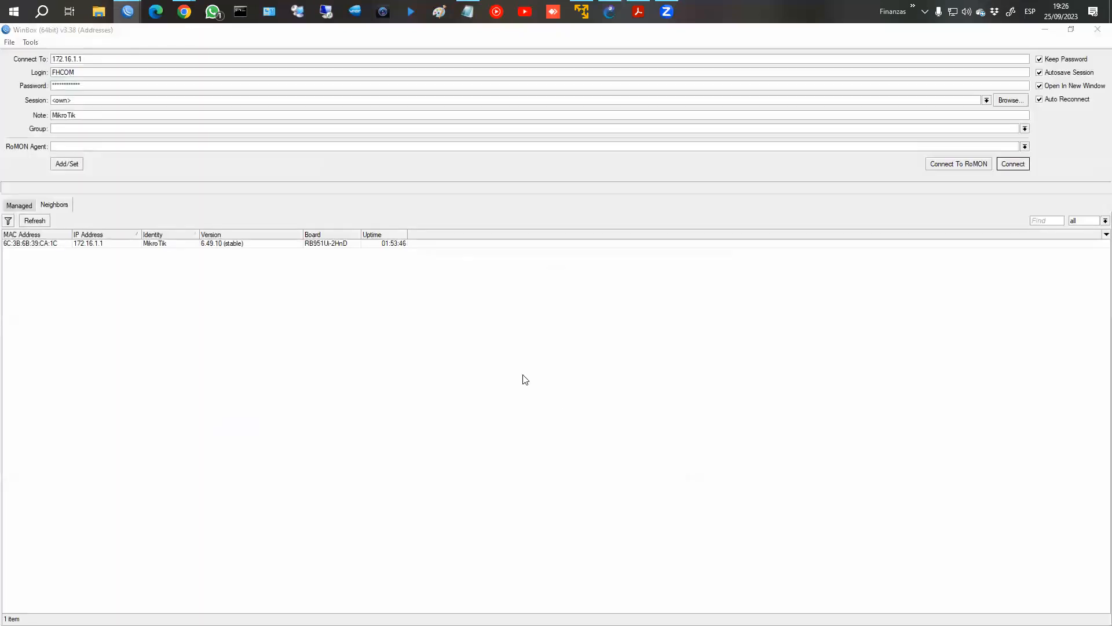
Recheck the Ping Speed chapter in Chrome and return to the router session in WinBox.
key(alt+Tab)
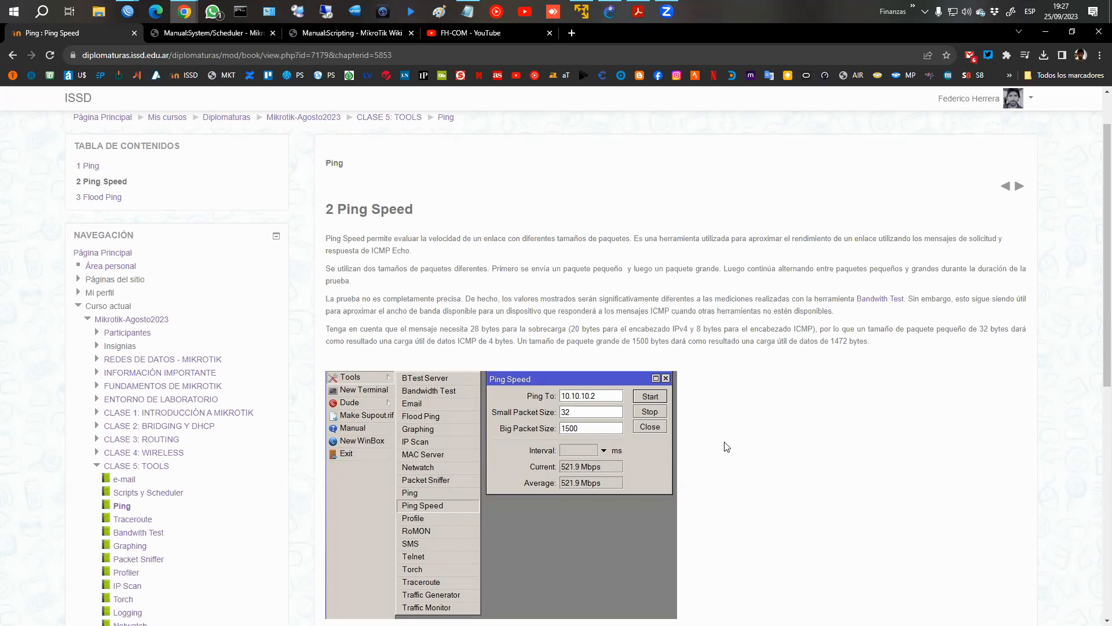
click(127, 11)
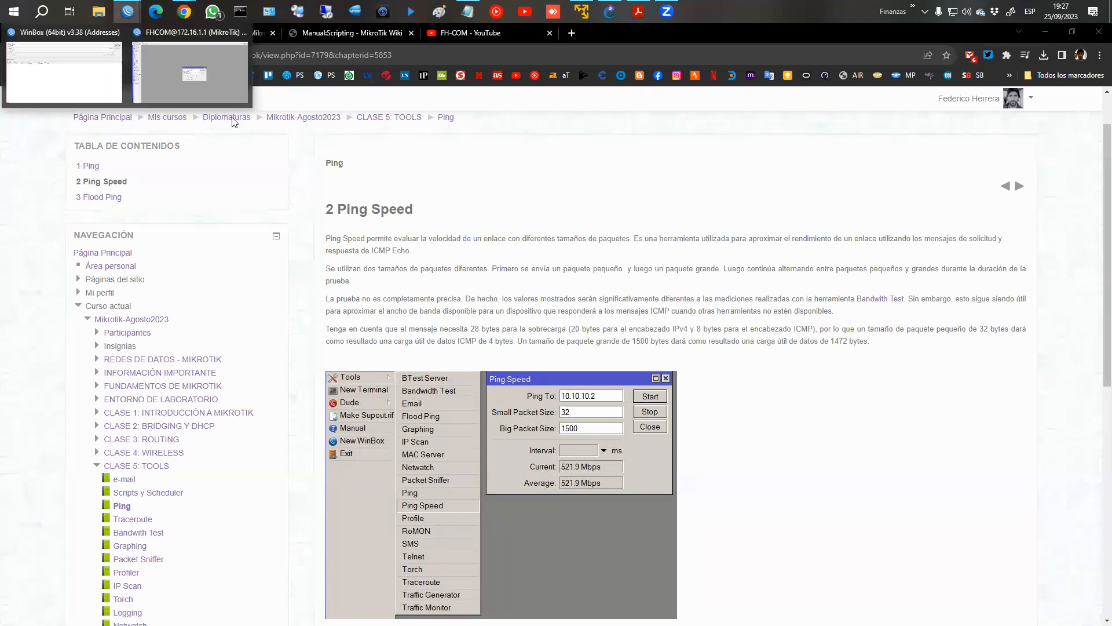
click(203, 95)
Run a Ping Speed test against 8.8.8.8, stop it and close the tool.
text(8.8.8.8)
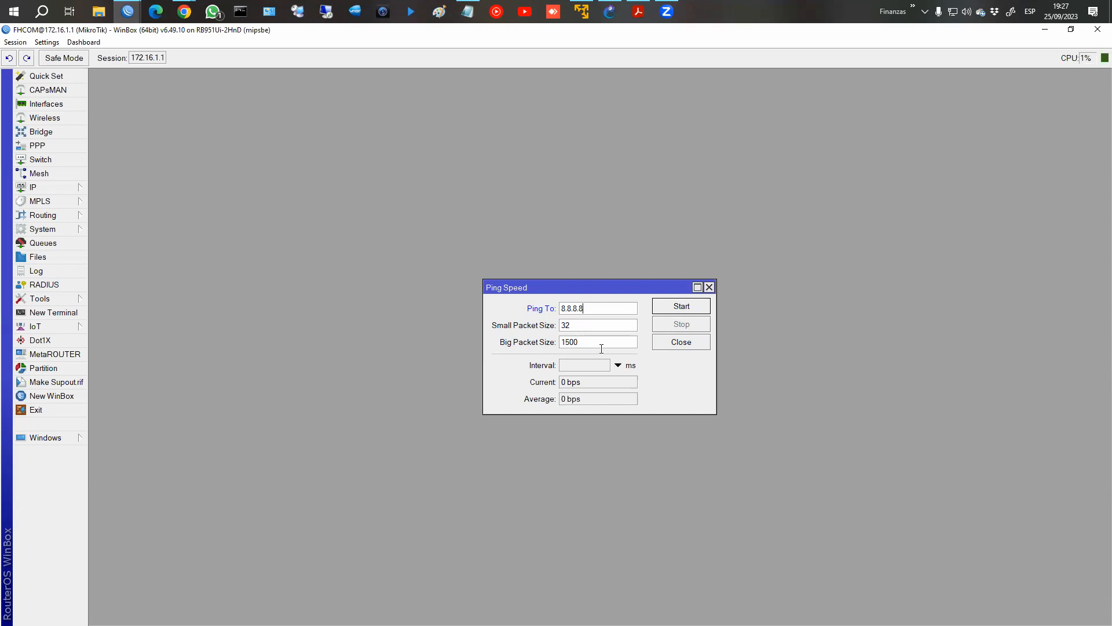
click(681, 310)
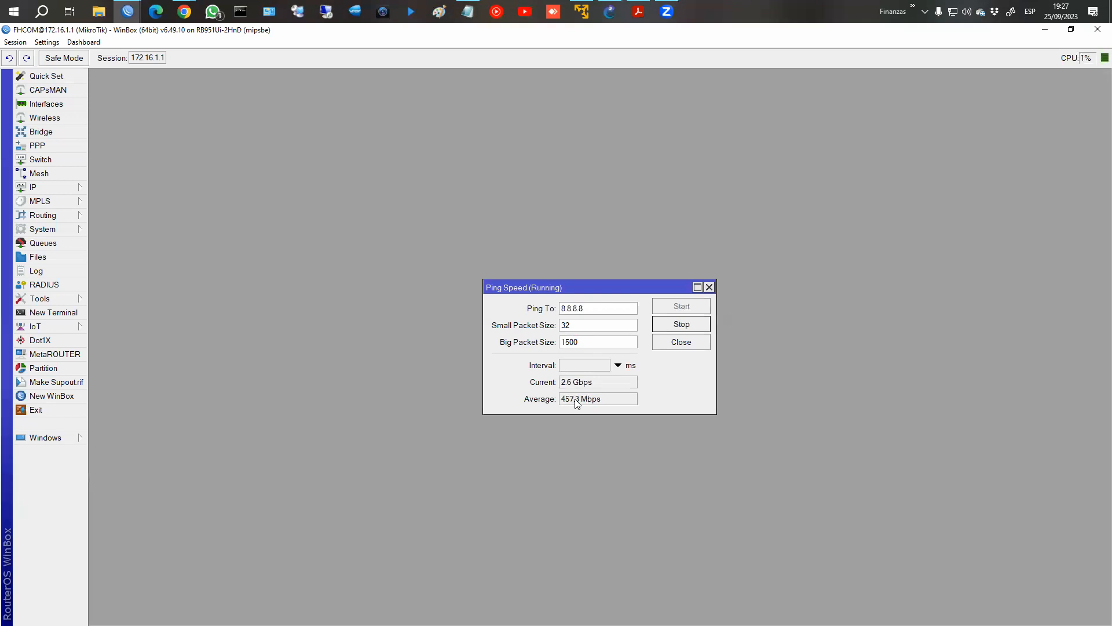
click(686, 326)
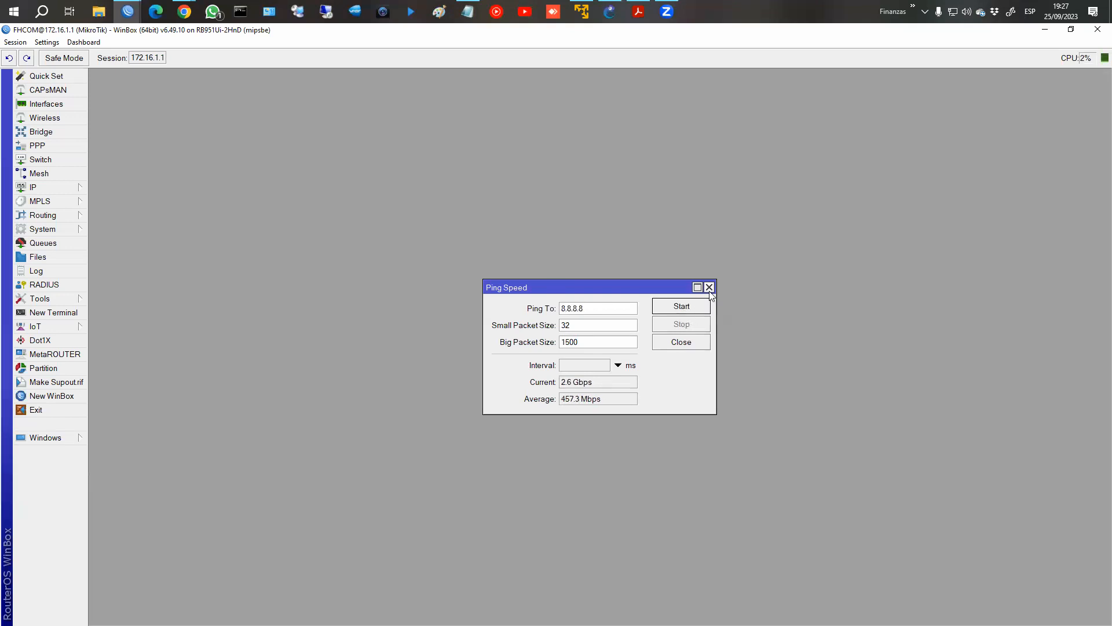
click(709, 288)
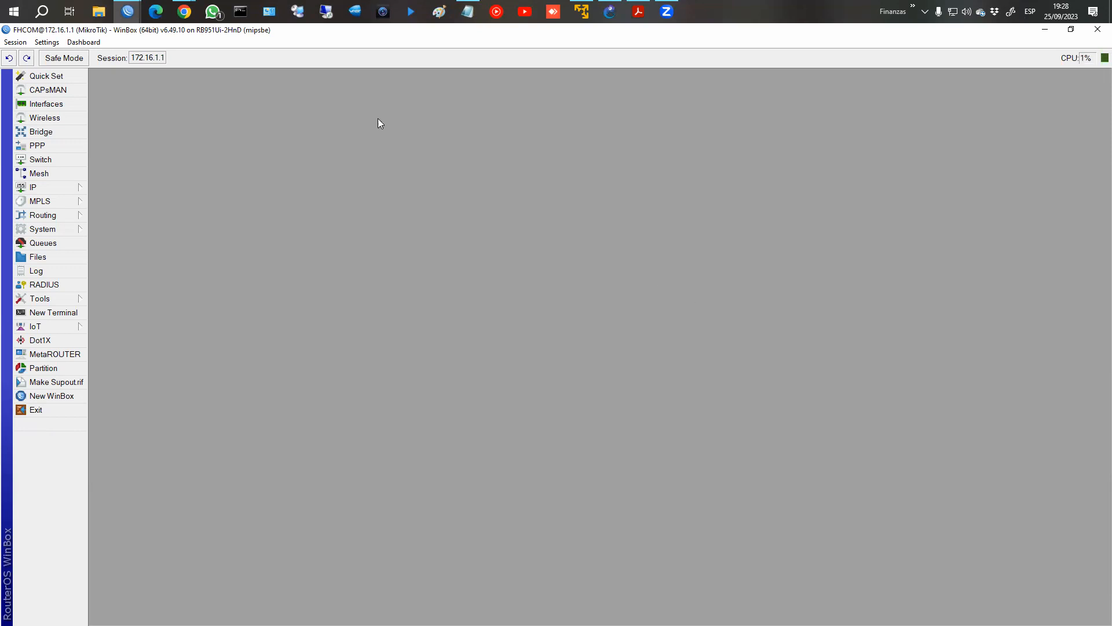
Switch to Chrome and advance to the Flood Ping chapter to examine its parameter diagram.
mouse_move(184, 11)
click(241, 76)
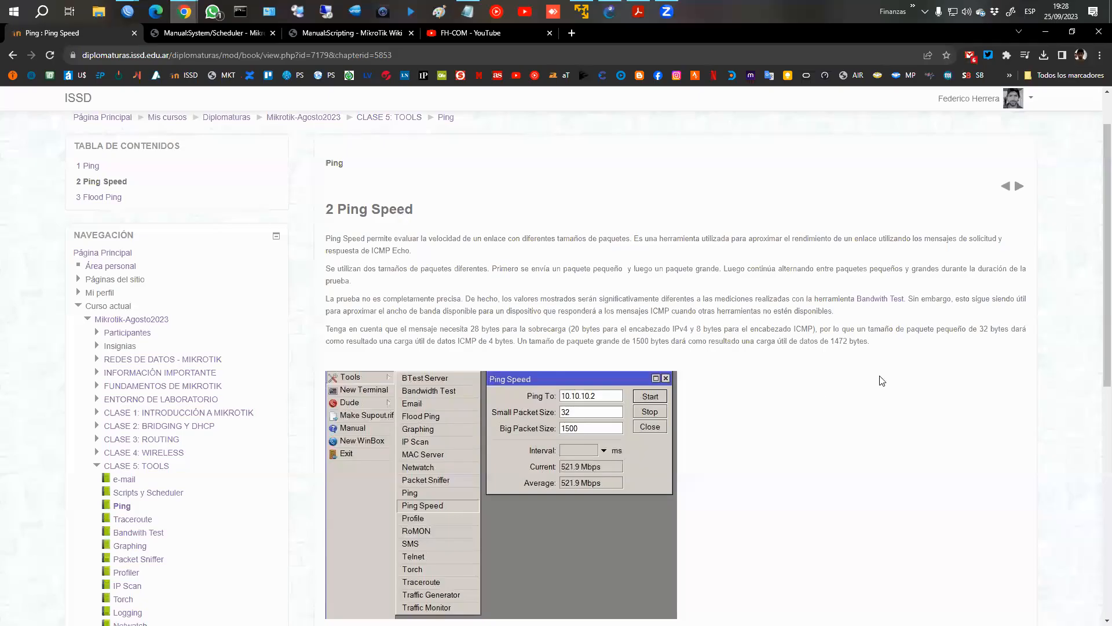
click(1019, 187)
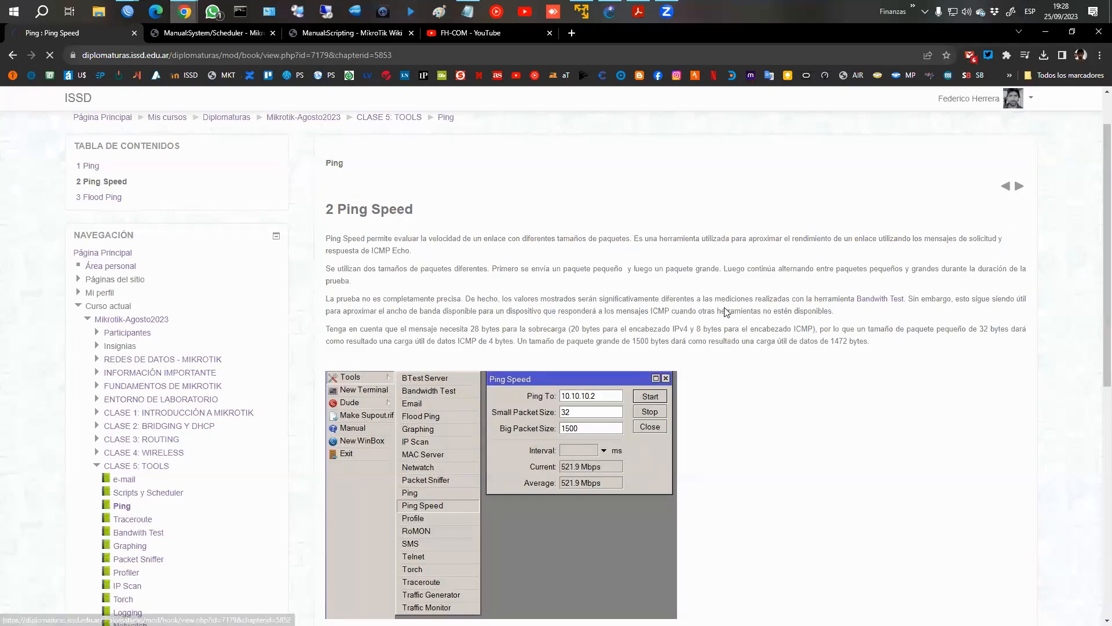
scroll(776, 326, down, 2)
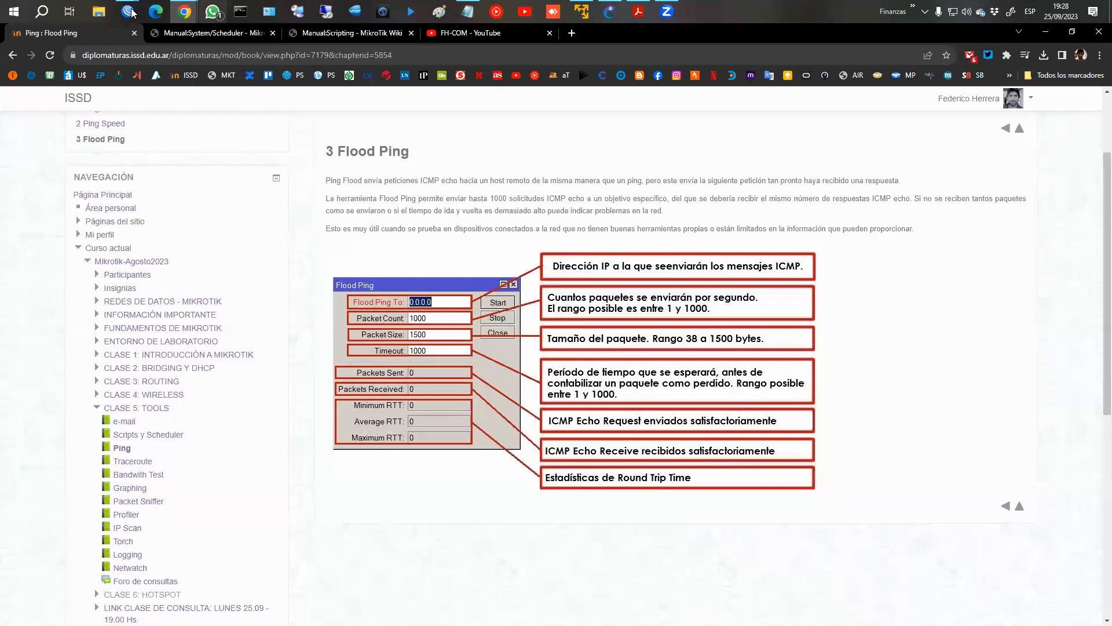
Open the Flood Ping tool in WinBox to view its fields, and close it without running it.
mouse_move(131, 12)
click(191, 59)
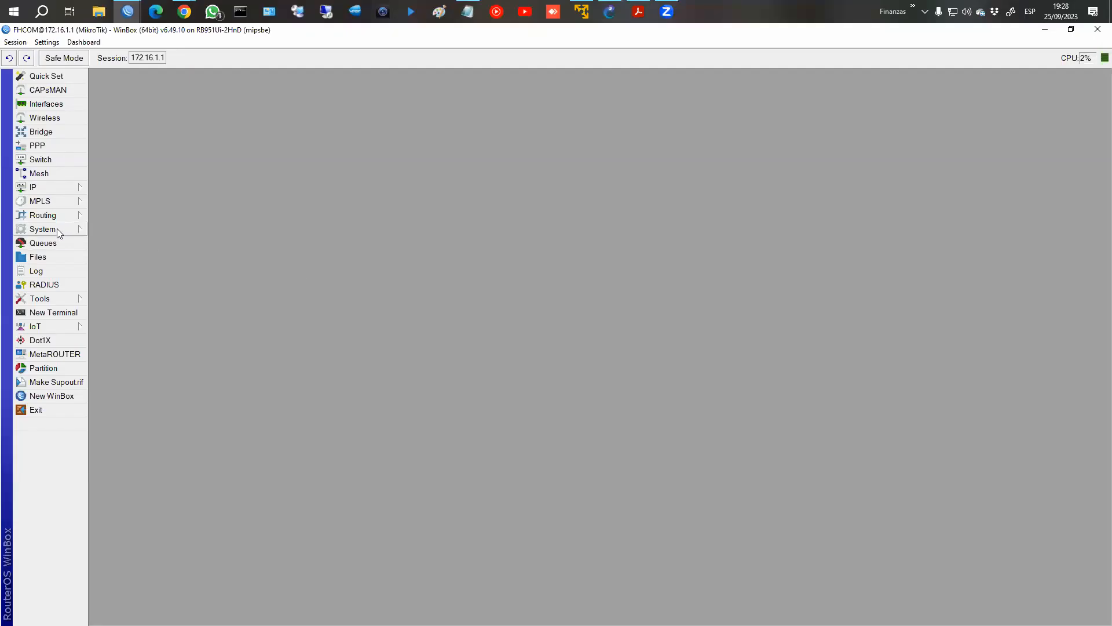
click(41, 298)
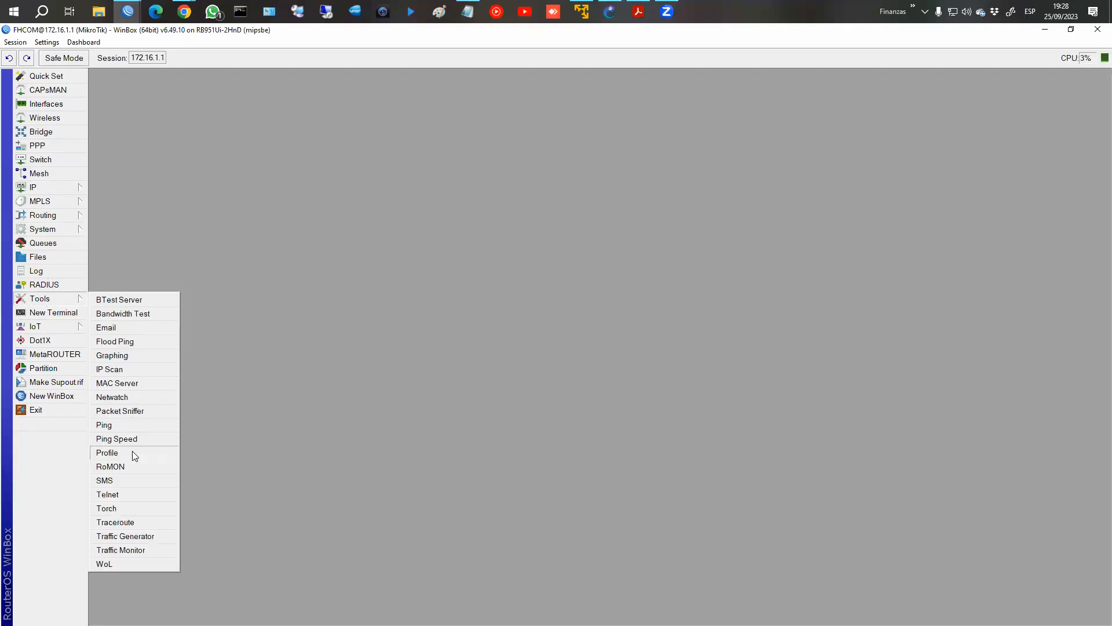
click(140, 340)
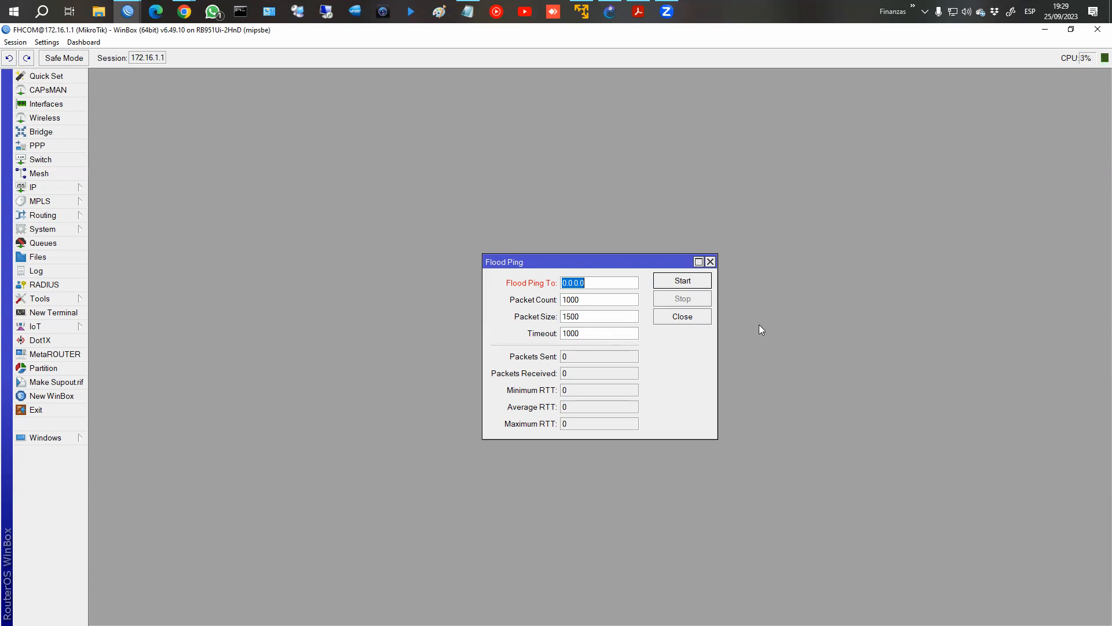
click(690, 317)
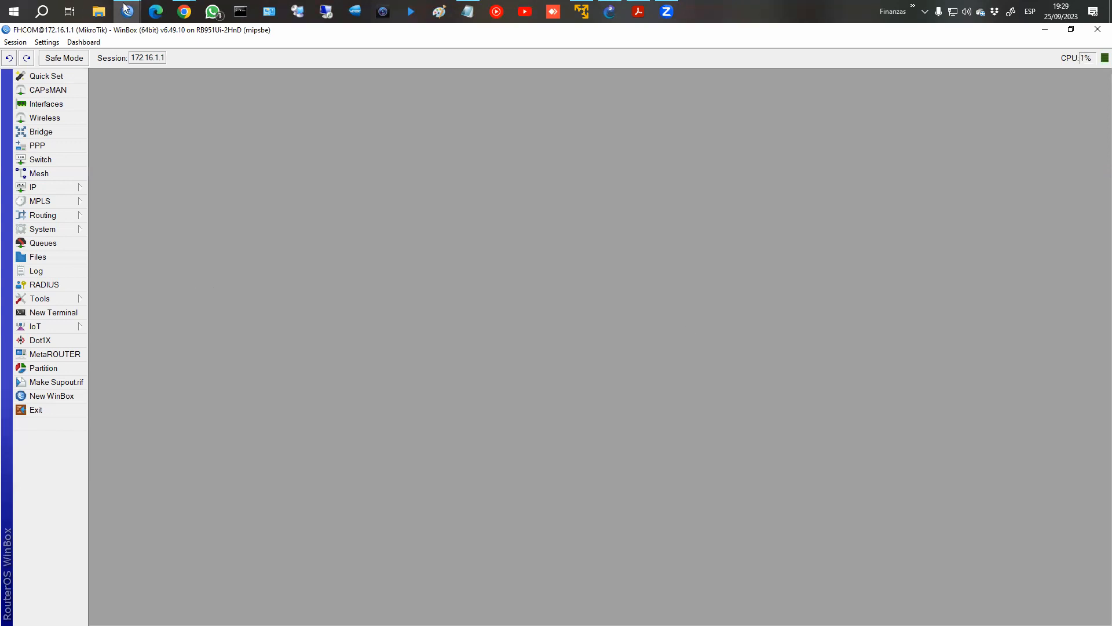
Switch to Chrome and open the Traceroute chapter of CLASE 5: TOOLS to read how it works.
mouse_move(184, 12)
click(271, 101)
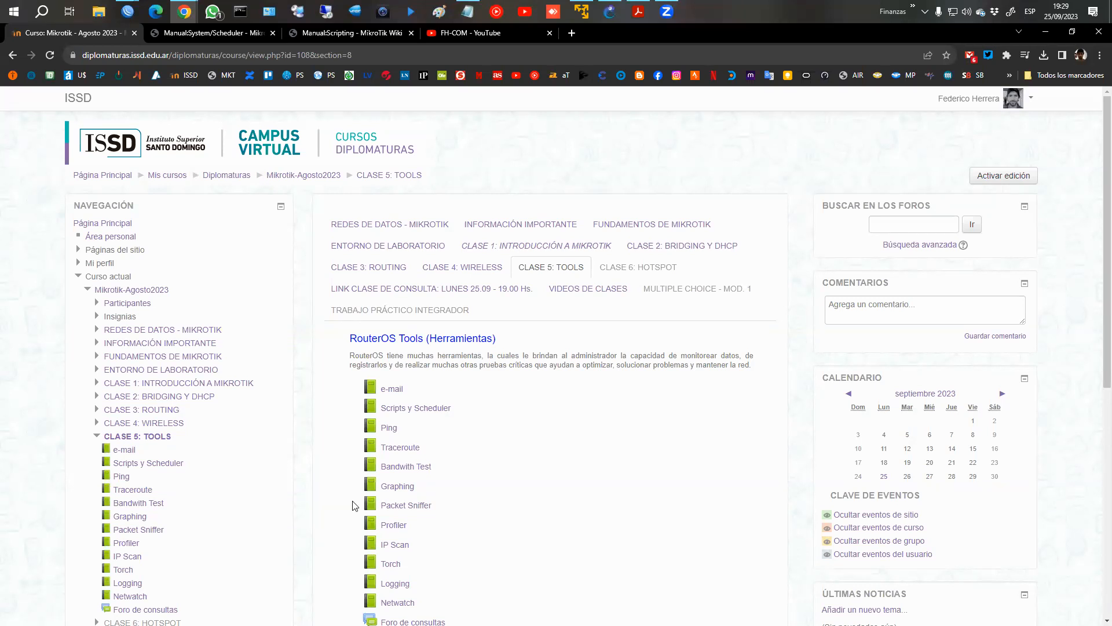
click(411, 454)
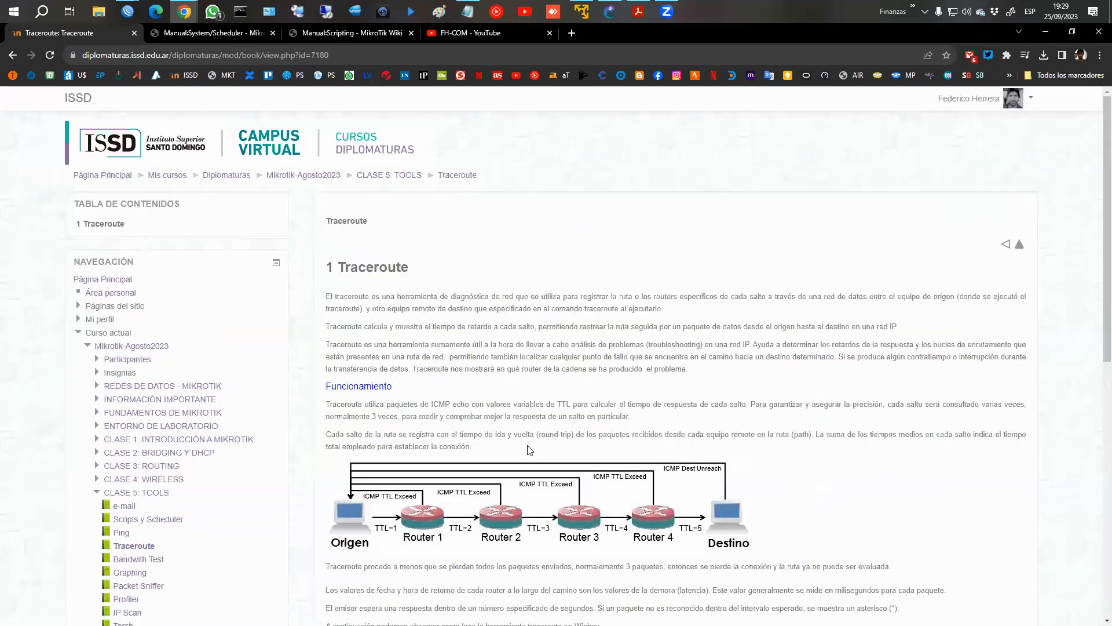
scroll(555, 458, down, 4)
scroll(555, 458, up, 2)
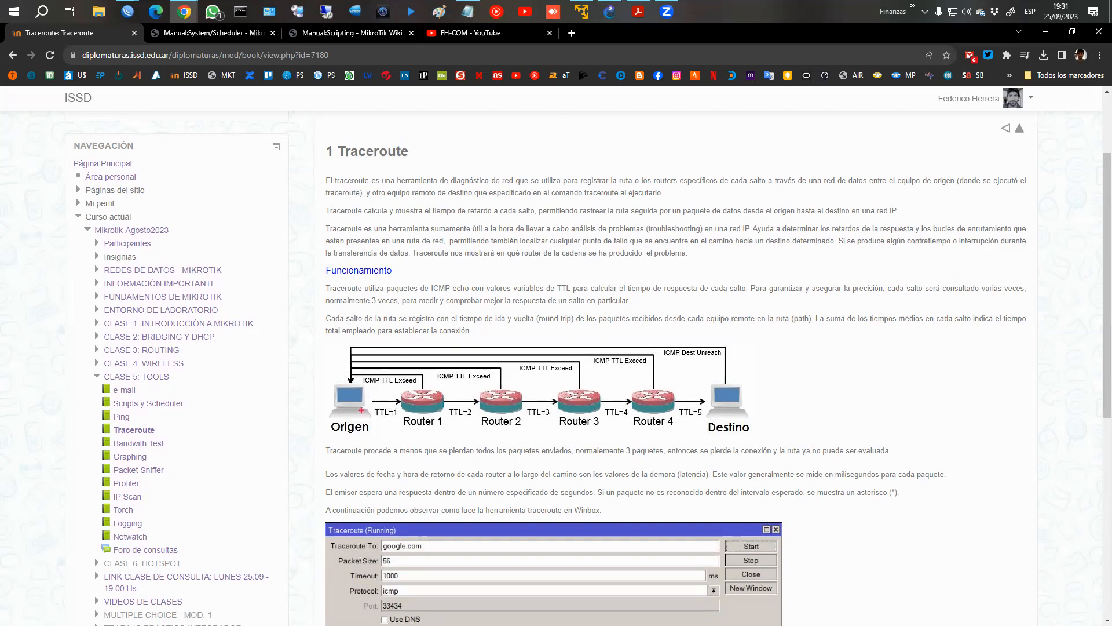
Circle the Origen and Destino computers in the Traceroute diagram and clear the markings.
mouse_move(361, 387)
mouse_down()
mouse_move(350, 429)
mouse_move(372, 403)
mouse_up()
mouse_move(704, 385)
mouse_down()
mouse_move(763, 399)
mouse_move(714, 390)
mouse_up()
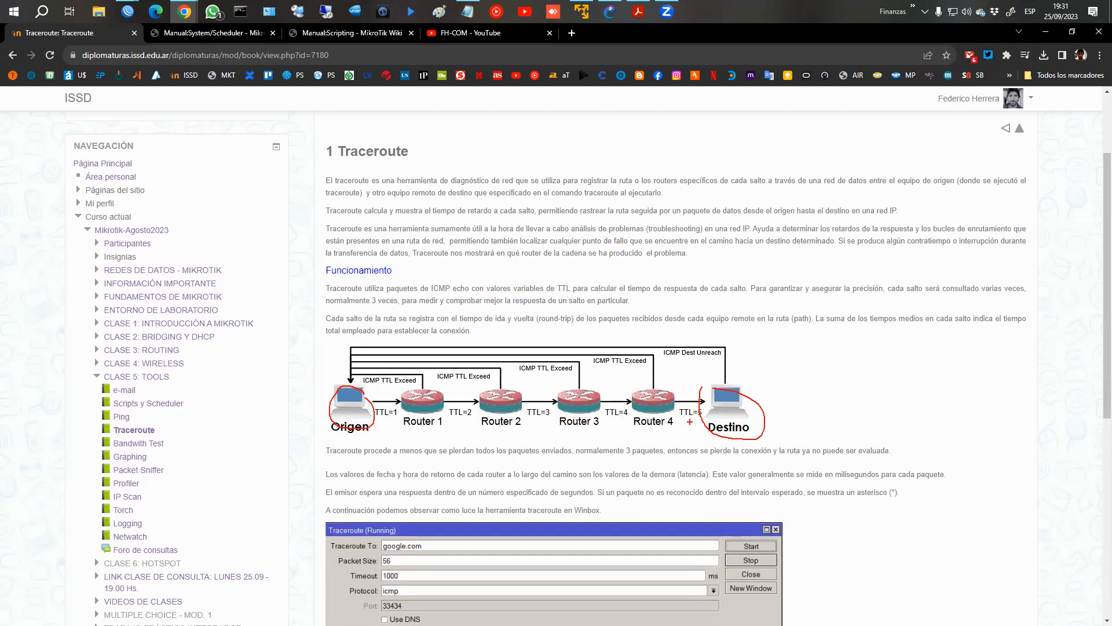
key(Escape)
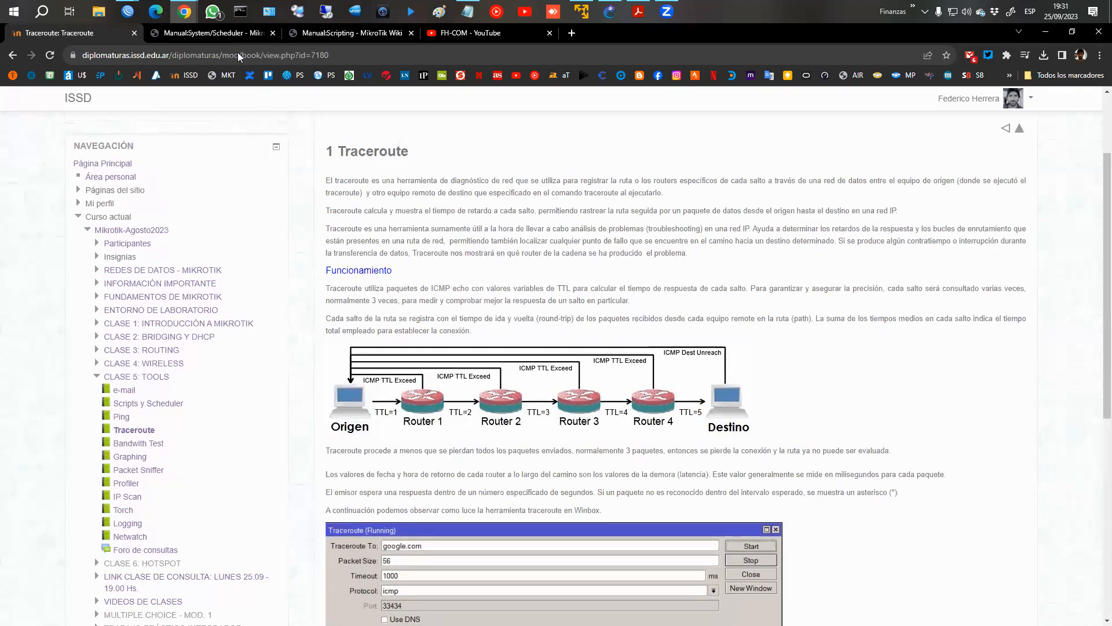
Switch to WinBox, run "tool traceroute 8.8.8.8" in a new terminal and enlarge the terminal window.
mouse_move(127, 11)
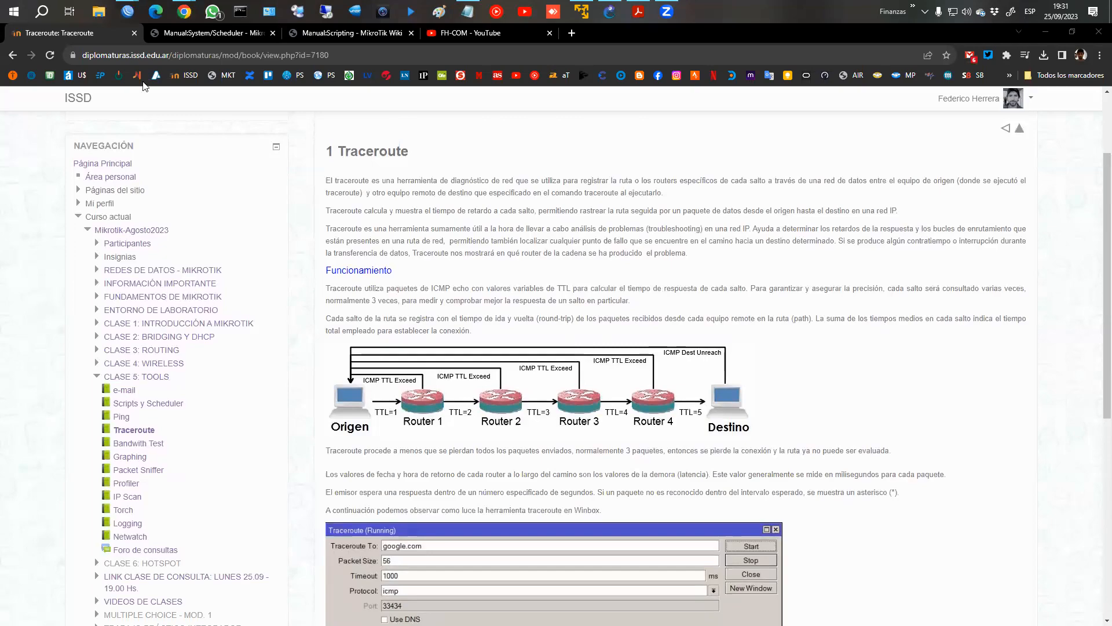
click(175, 66)
click(67, 317)
text(tool )
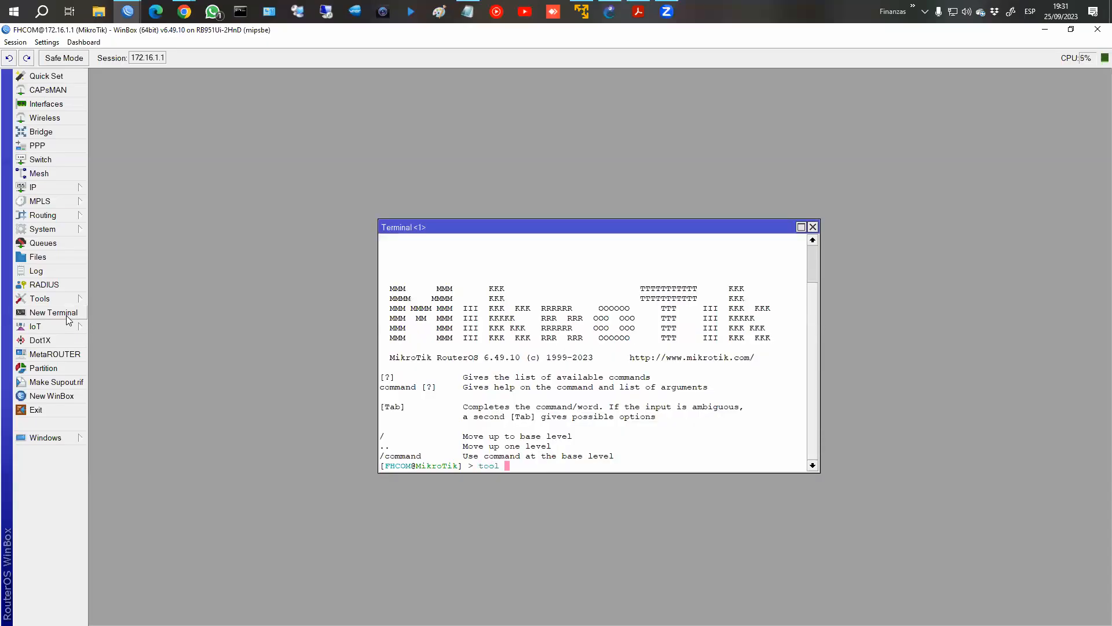
text(traceroute 8.8.8.8)
key(Return)
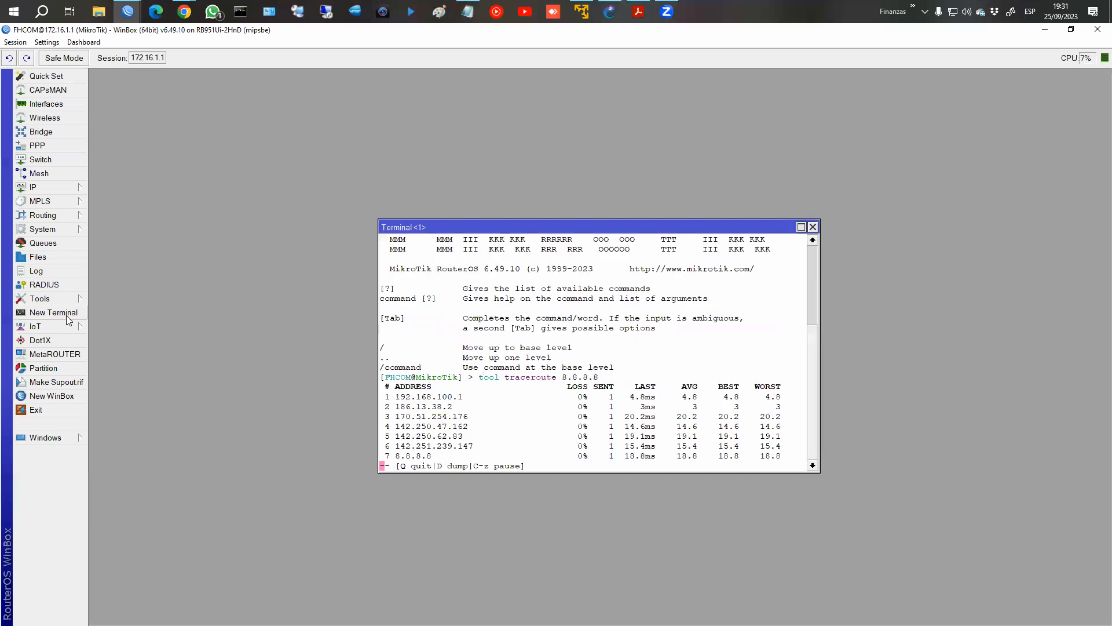
drag(545, 472, 546, 493)
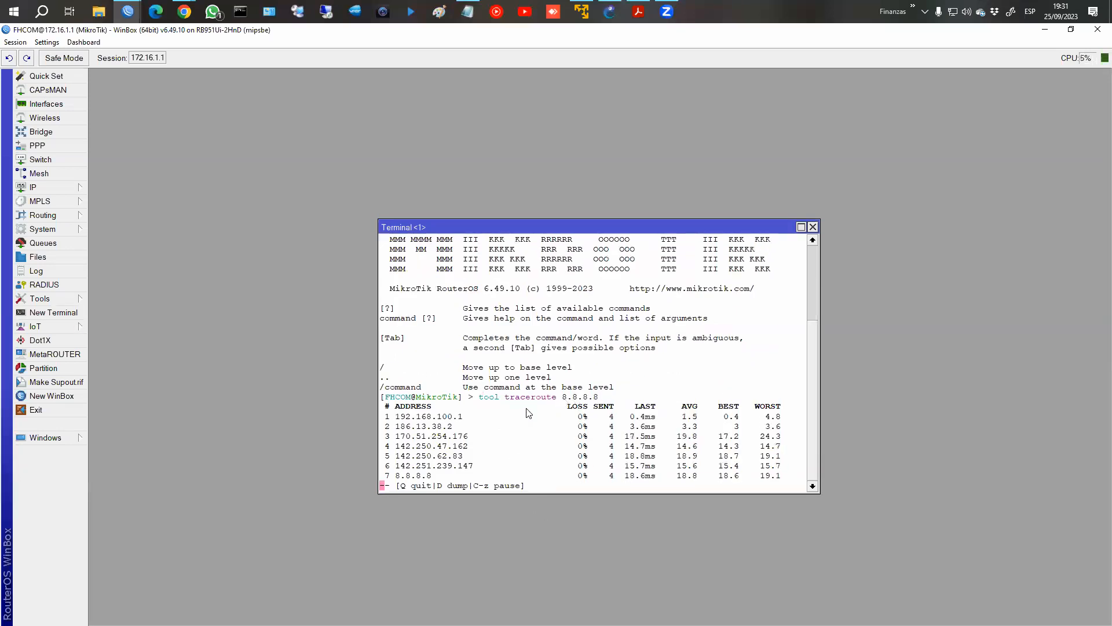
Box the first two hop addresses and the latency columns in the terminal's traceroute output, clear the marks and move the terminal aside.
drag(393, 412, 468, 420)
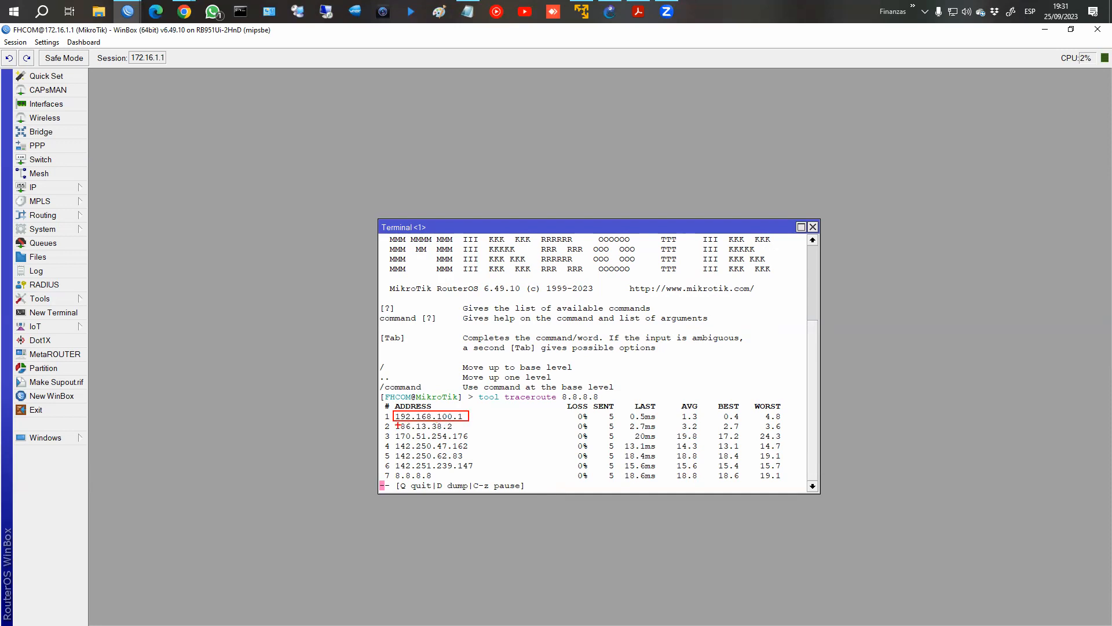
drag(393, 421, 461, 429)
mouse_move(620, 411)
mouse_down()
mouse_move(624, 473)
mouse_move(658, 482)
mouse_up()
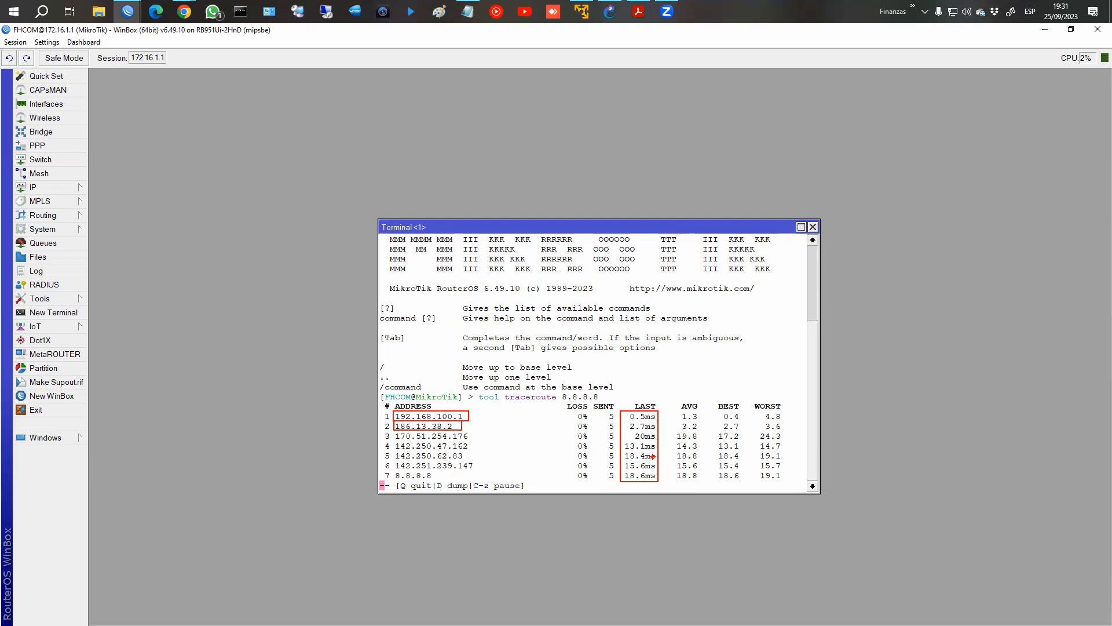
drag(644, 376, 644, 399)
mouse_move(689, 370)
mouse_down()
mouse_move(693, 392)
mouse_move(752, 392)
mouse_up()
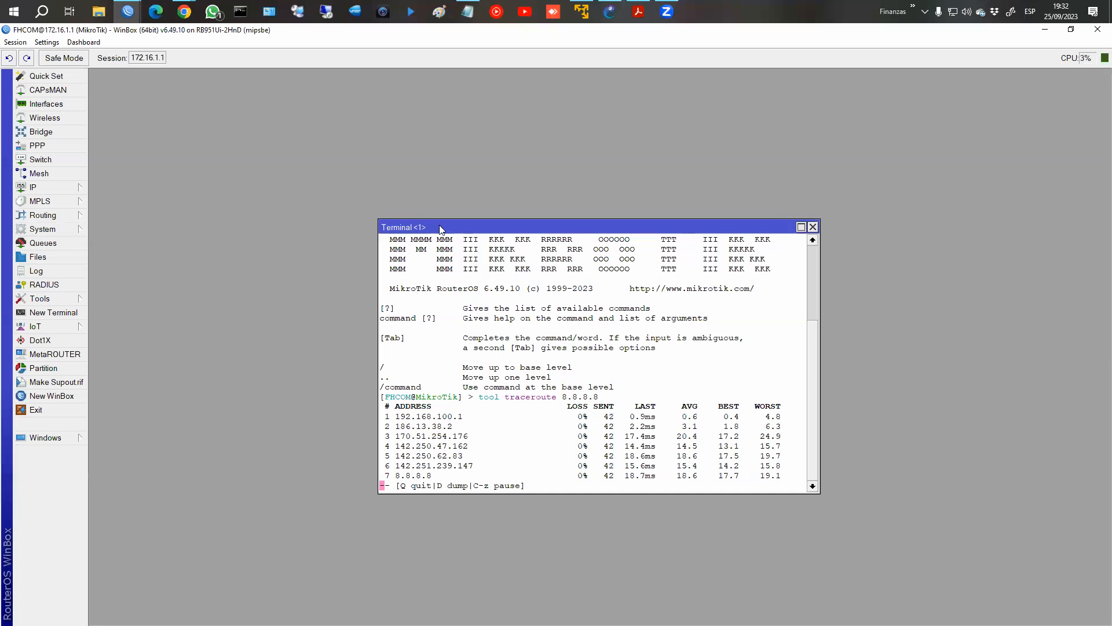
drag(405, 226, 213, 116)
click(81, 289)
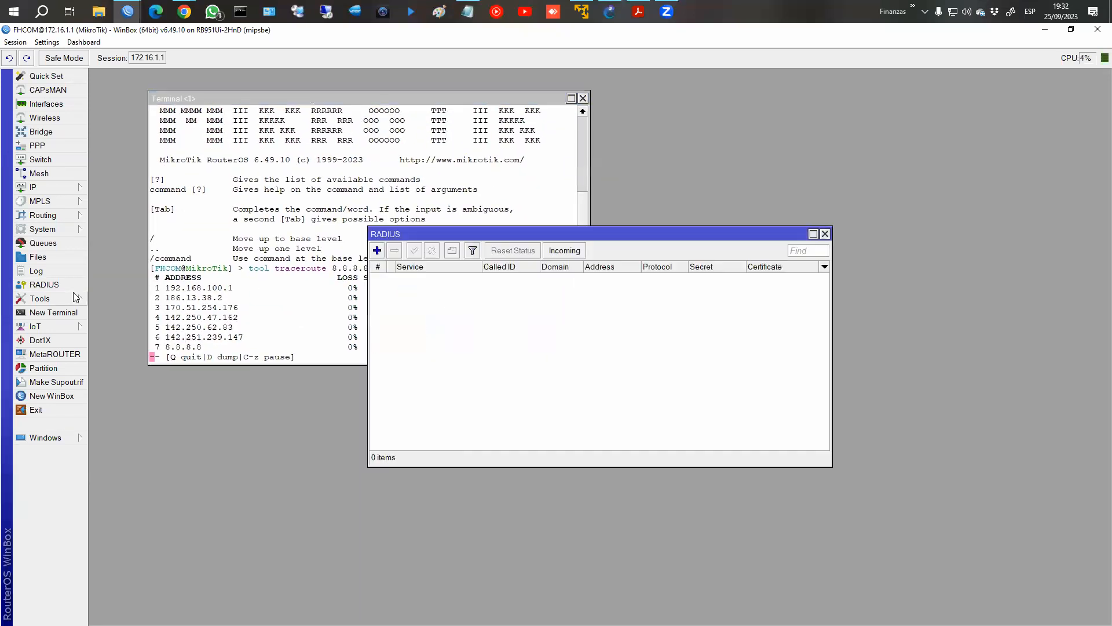
click(73, 298)
click(824, 234)
Run the graphical Traceroute tool to 8.8.8.8 and arrange its window beside the terminal.
click(74, 298)
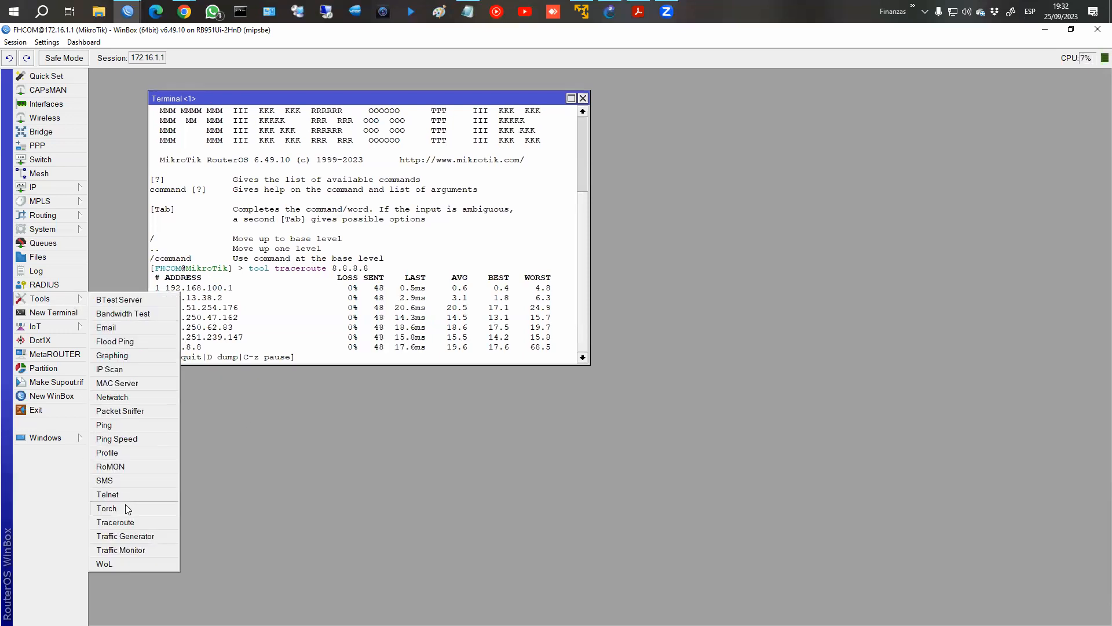
click(116, 522)
drag(360, 182, 602, 119)
drag(477, 97, 406, 97)
drag(592, 116, 560, 111)
text(8.8.8.8)
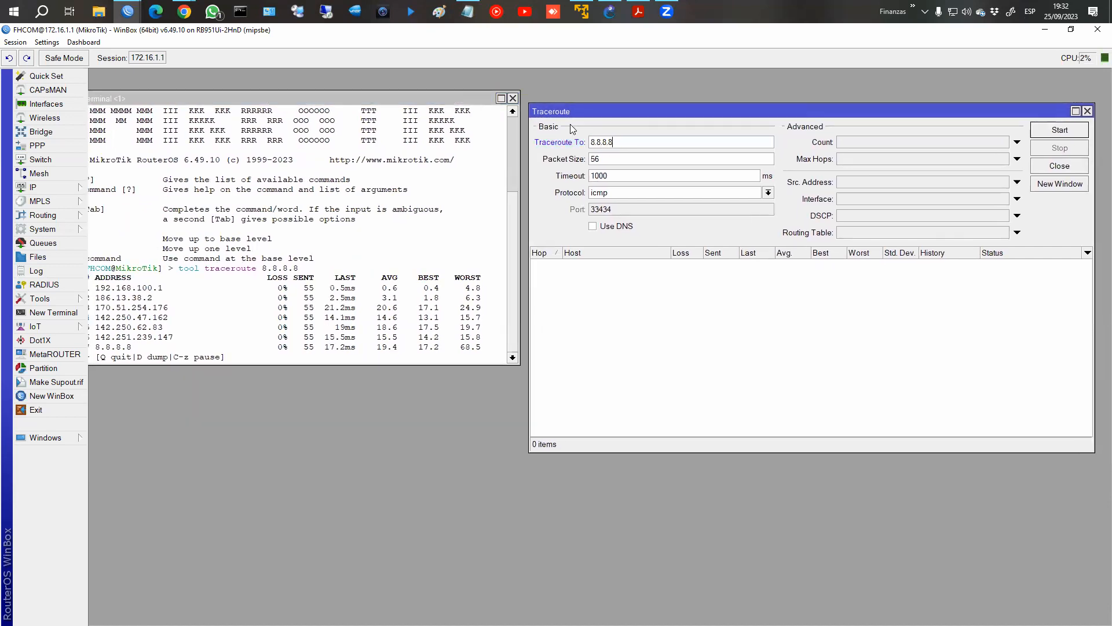
key(Return)
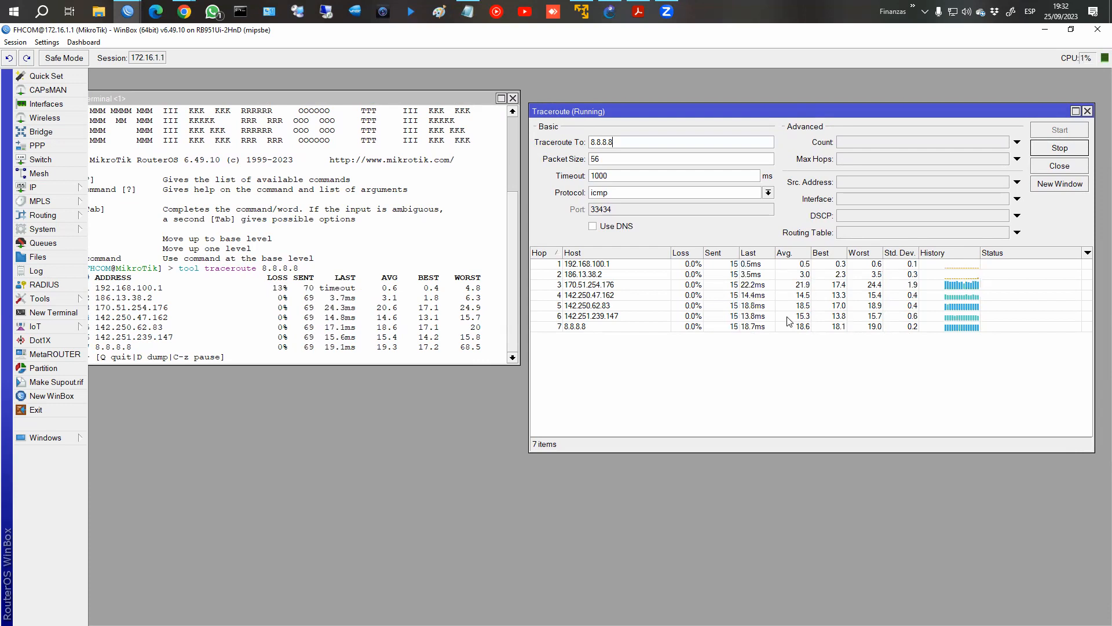
drag(347, 94, 358, 95)
drag(599, 112, 602, 98)
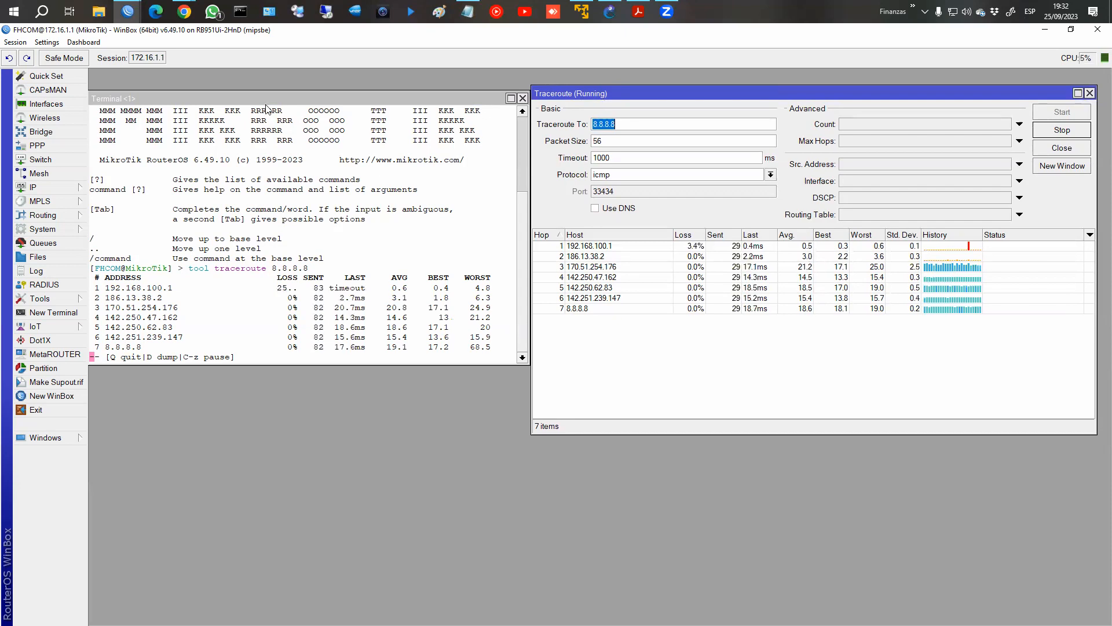
Switch to Chrome and review the Traceroute chapter, highlighting hop 10 in the sample WinBox capture.
mouse_move(184, 11)
click(261, 87)
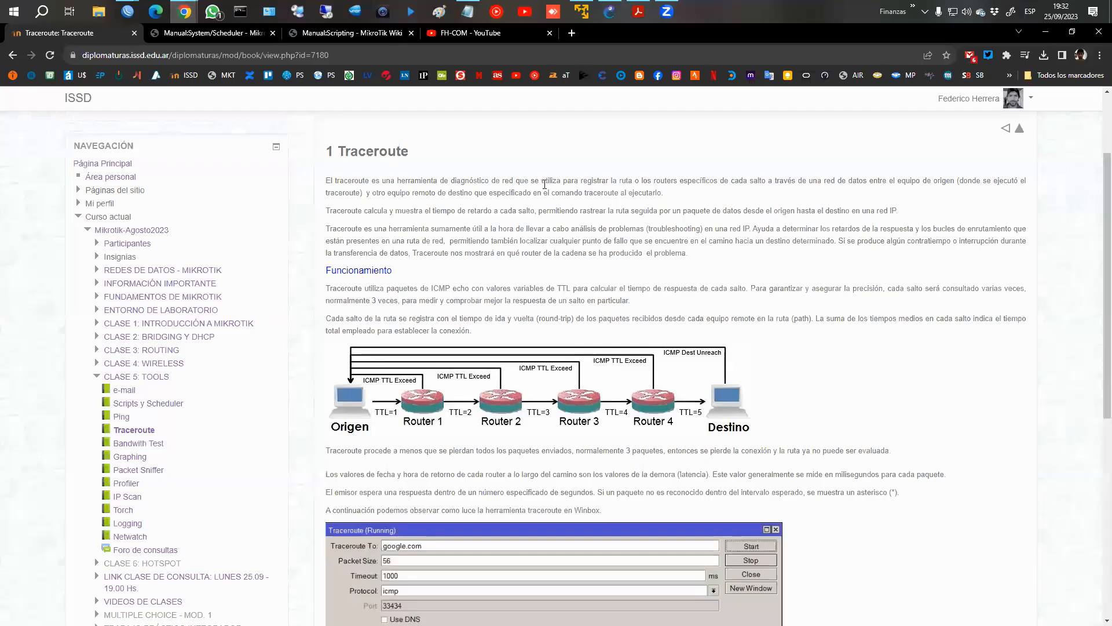
scroll(544, 184, down, 6)
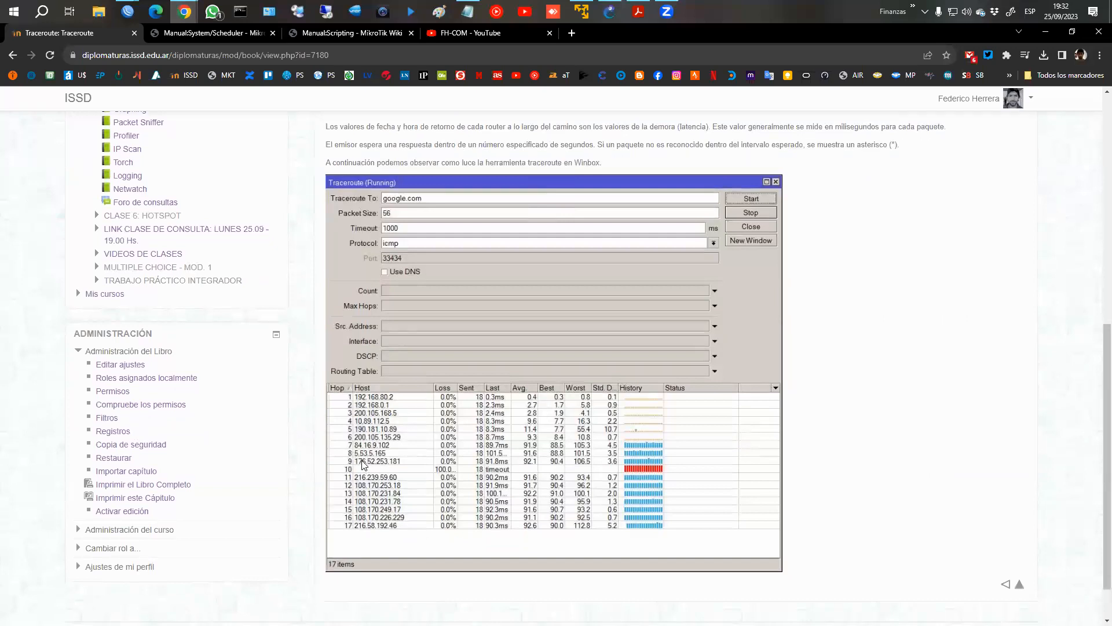
drag(334, 462, 669, 475)
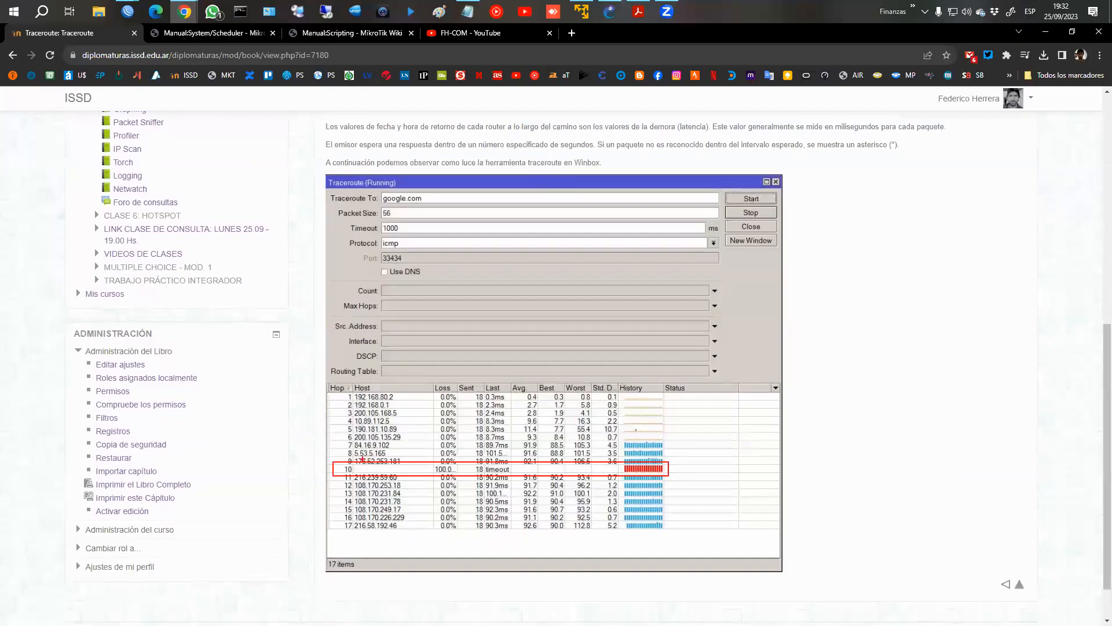
key(Escape)
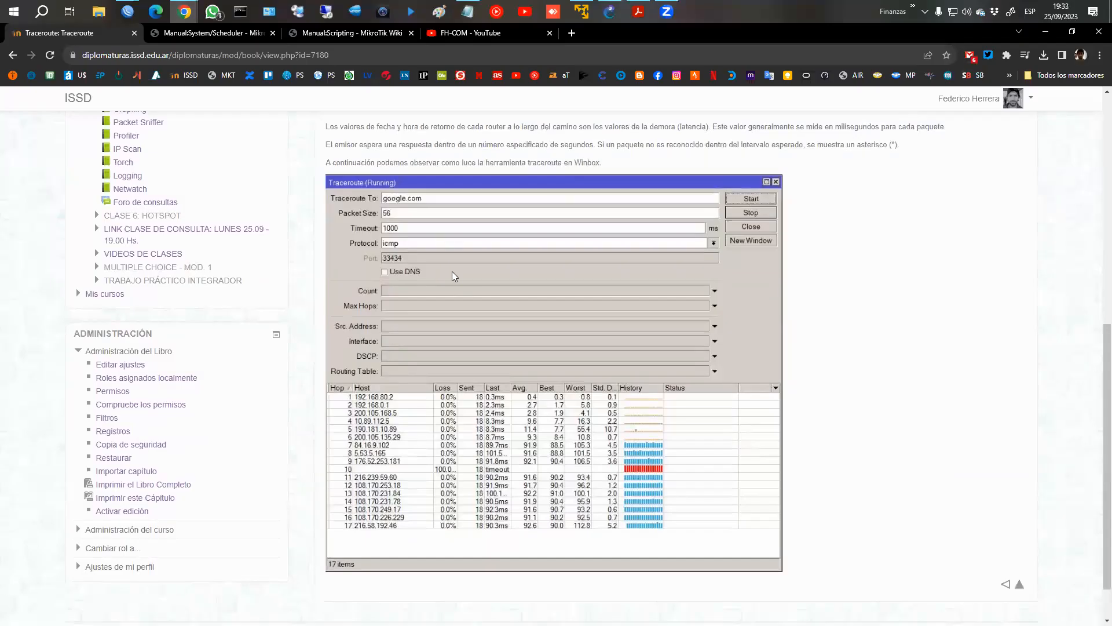
scroll(479, 280, up, 3)
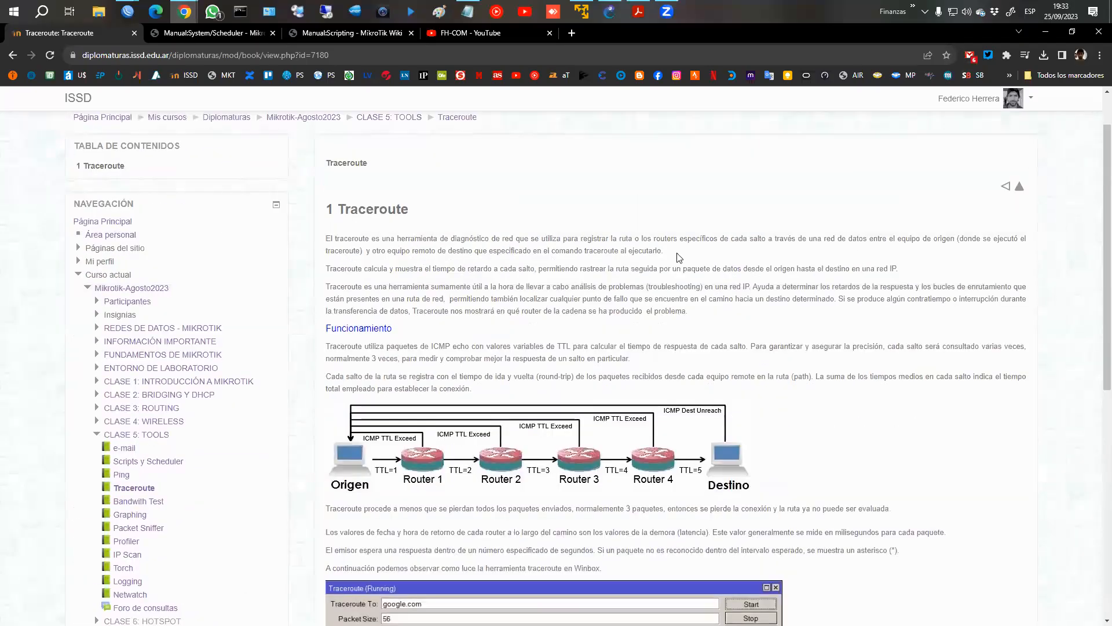
scroll(679, 257, down, 8)
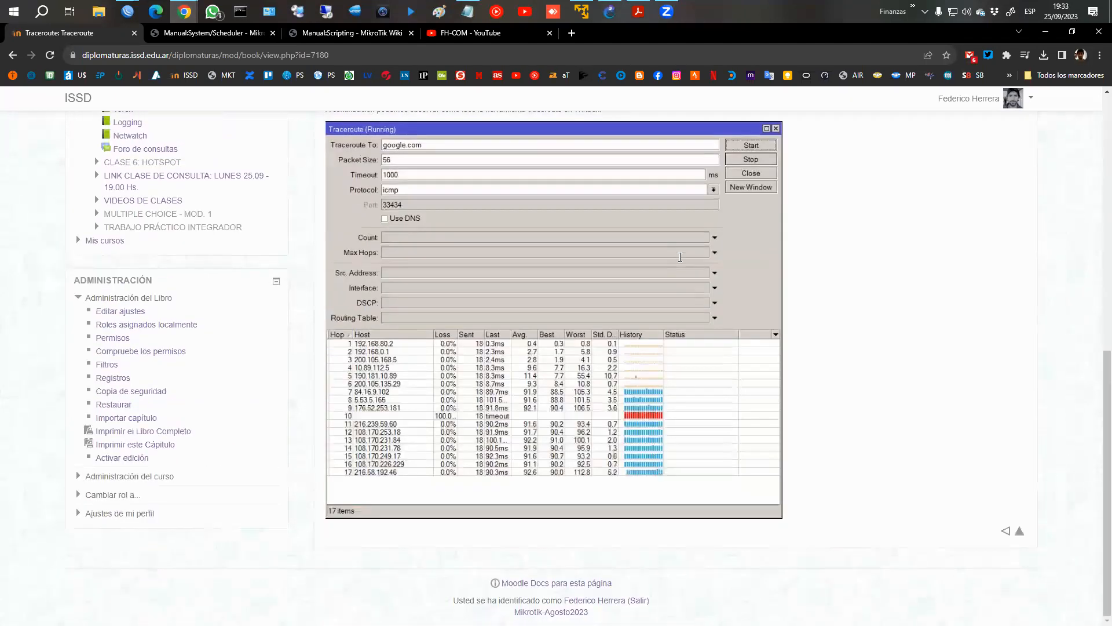
scroll(679, 257, up, 4)
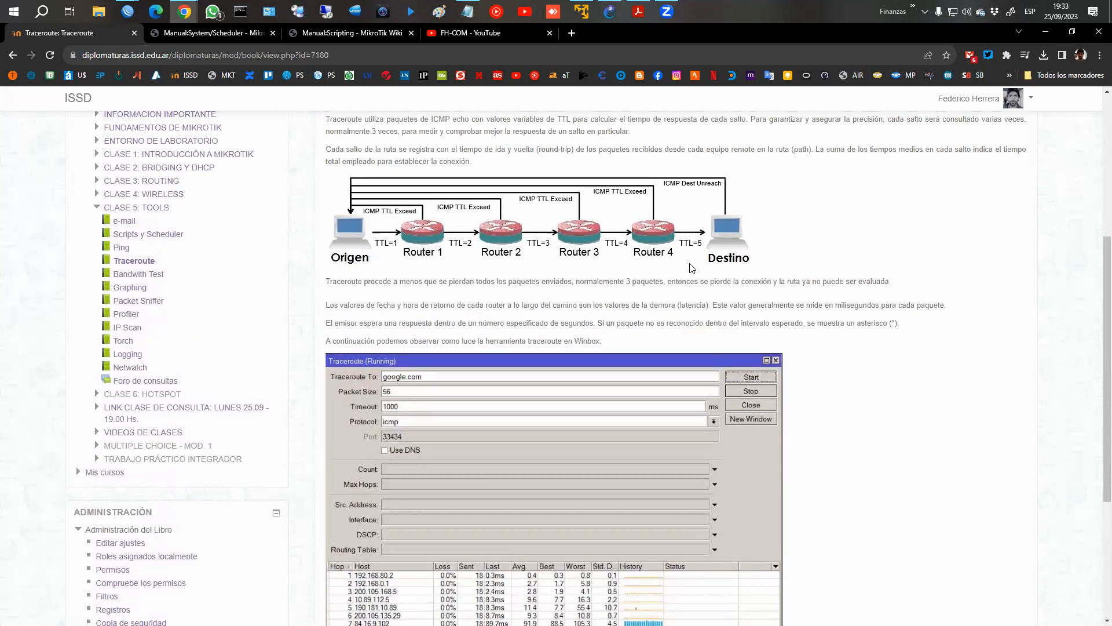
scroll(692, 266, down, 4)
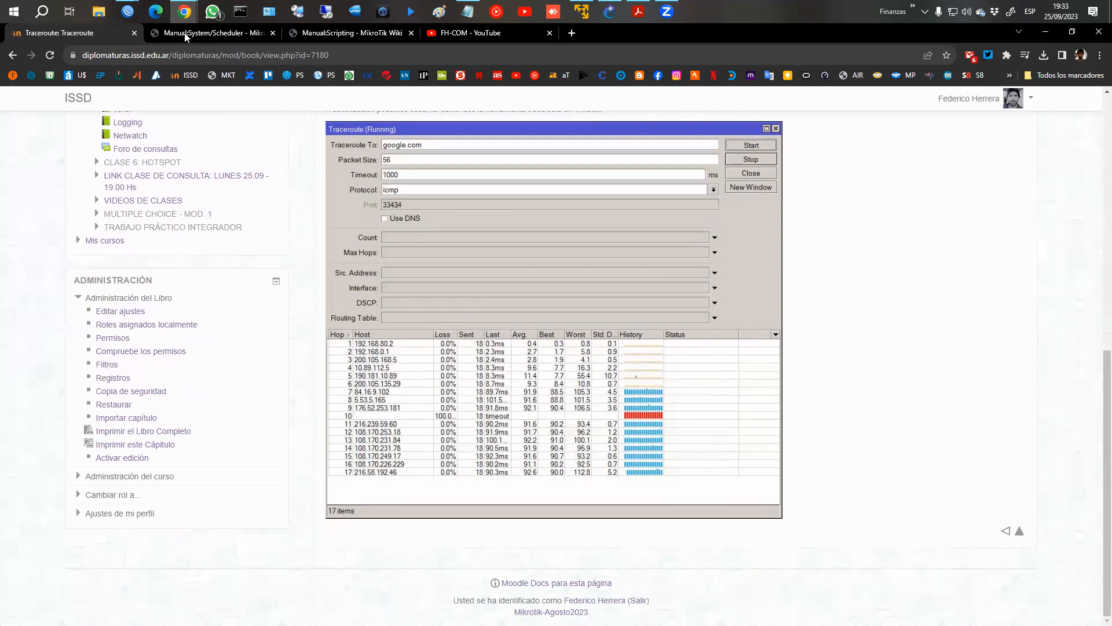
Switch to WinBox and close both the Traceroute tool and the terminal.
mouse_move(133, 21)
click(190, 63)
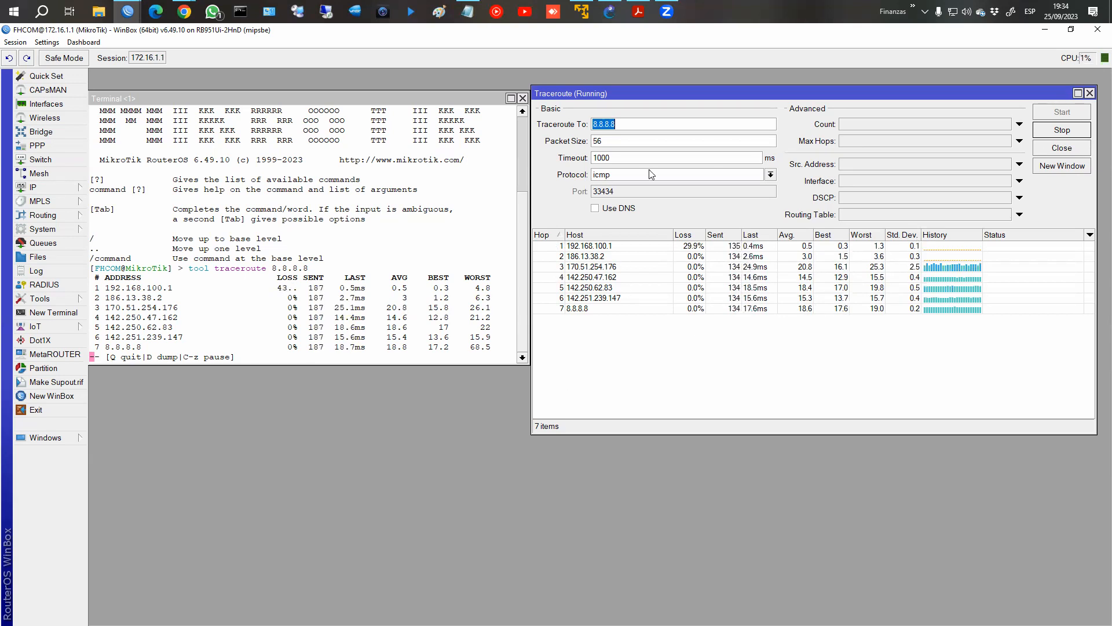
click(1090, 93)
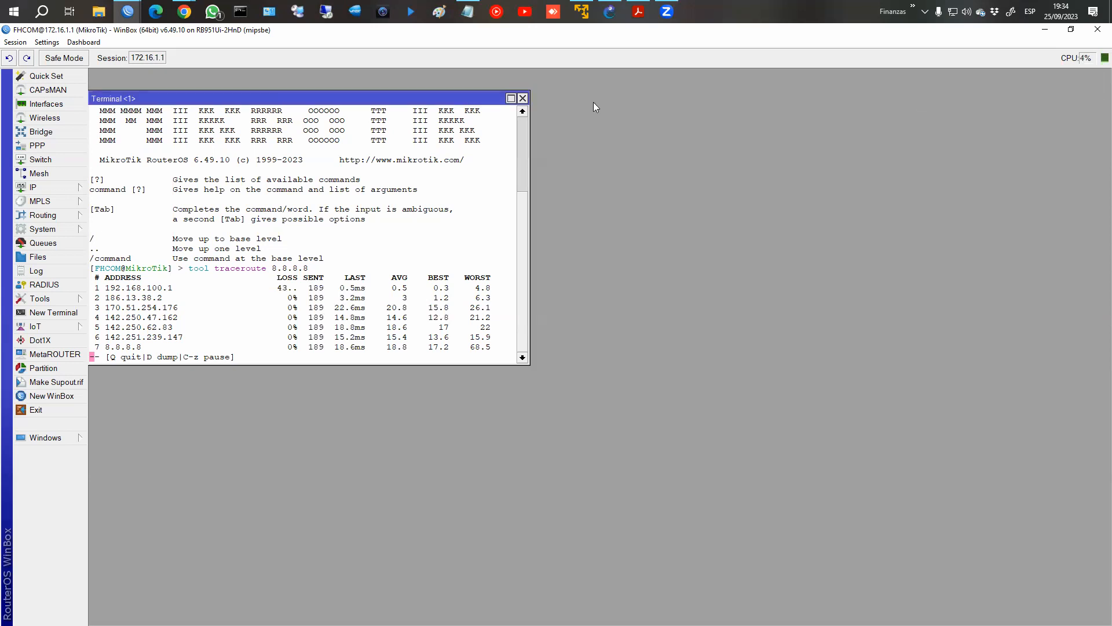
click(523, 99)
Switch to Chrome and open the Bandwith Test material from CLASE 5: TOOLS to read the Bandwith Test Server chapter.
mouse_move(184, 12)
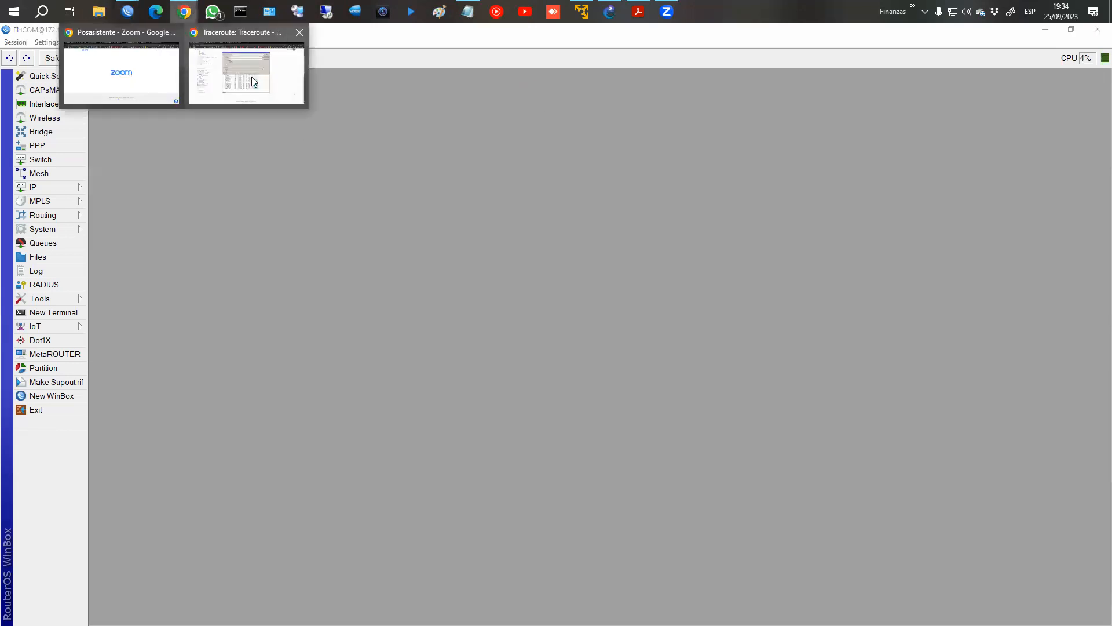
click(252, 77)
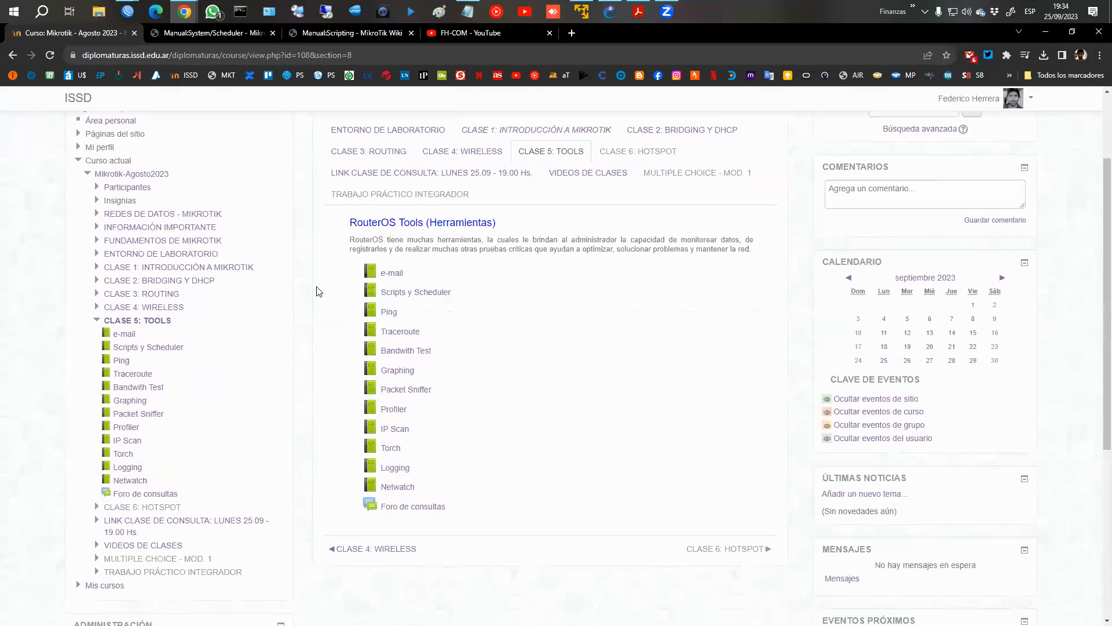
scroll(446, 333, down, 1)
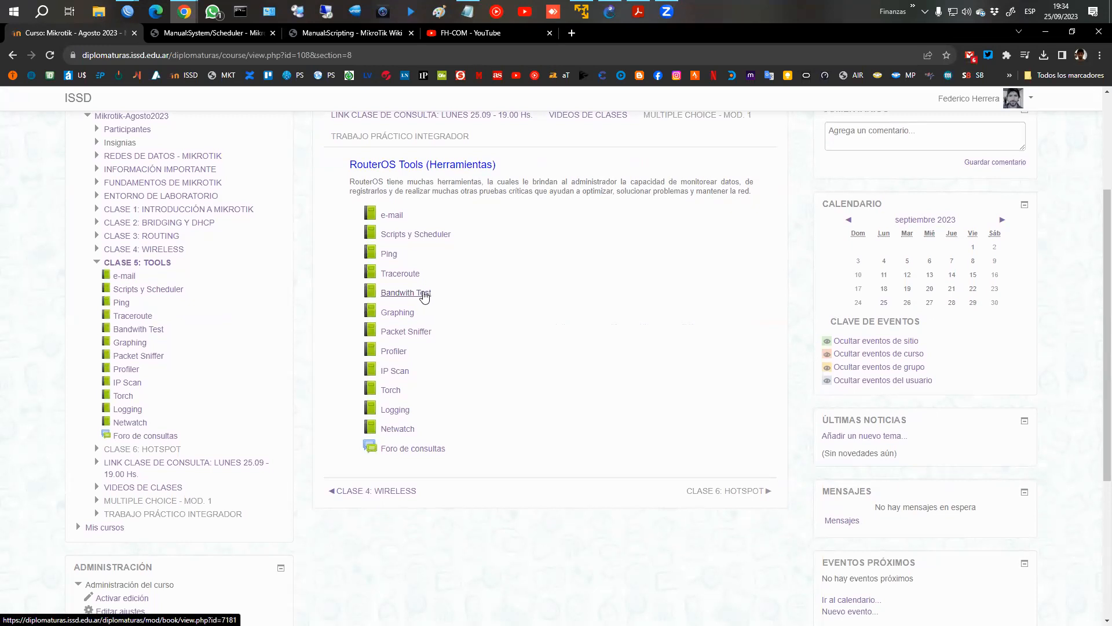
click(421, 296)
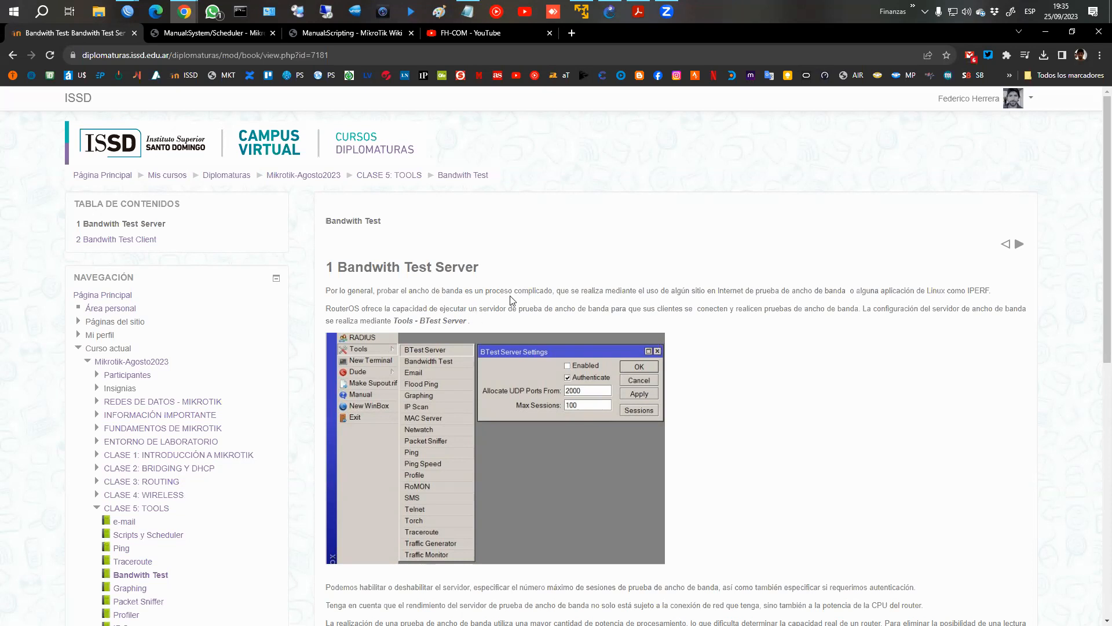
scroll(511, 295, down, 1)
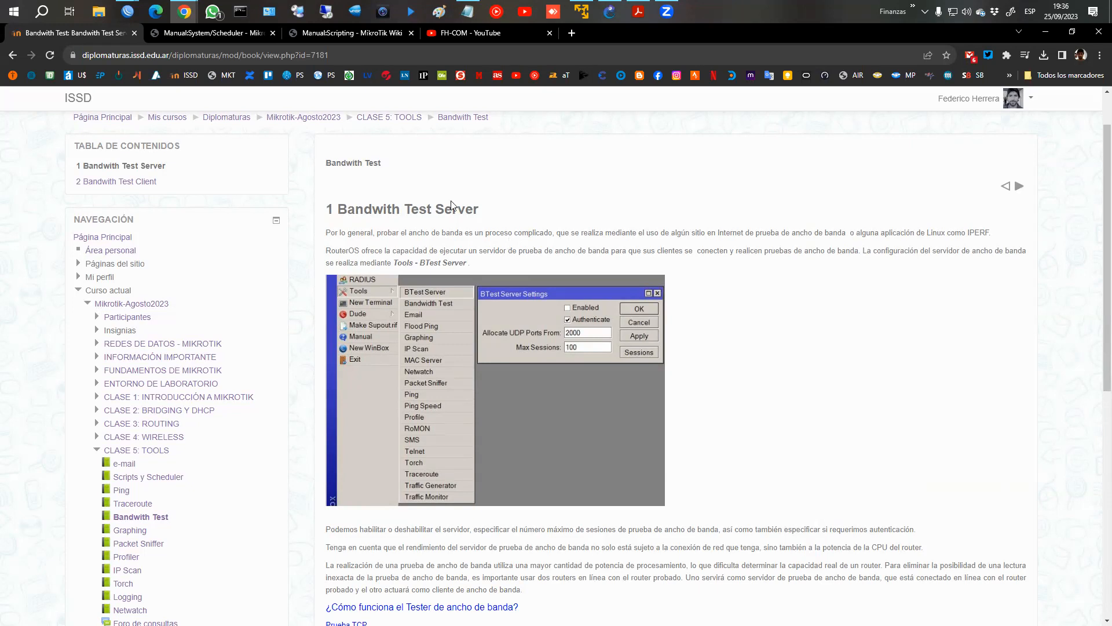
Switch to WinBox, open the BTest Server settings and the Bandwidth Test tool, and place their windows side by side.
click(134, 18)
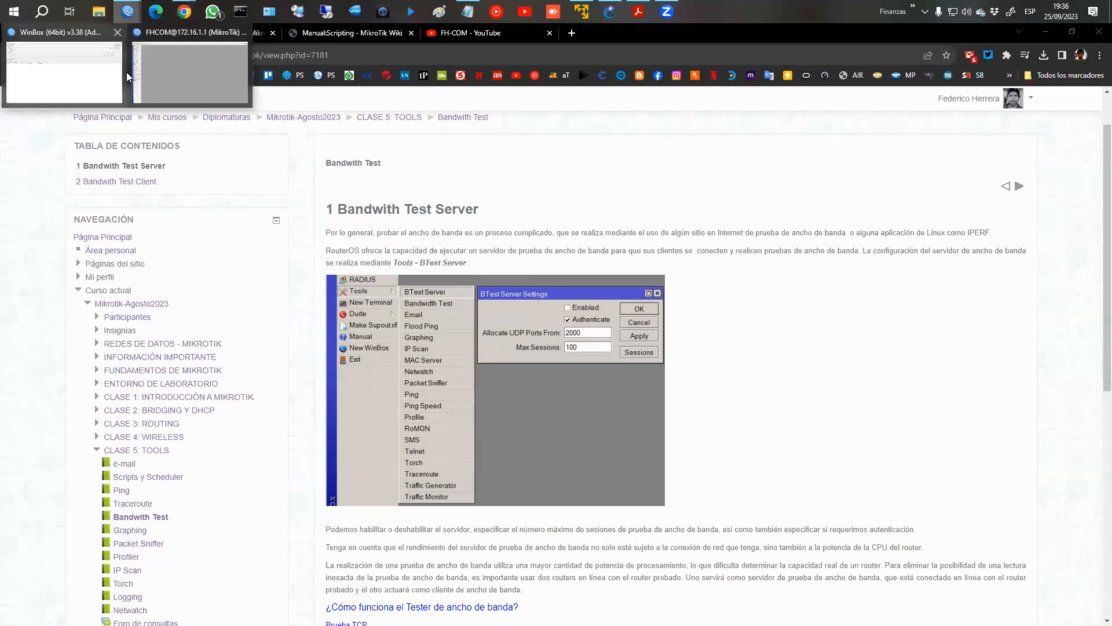
click(191, 73)
click(58, 299)
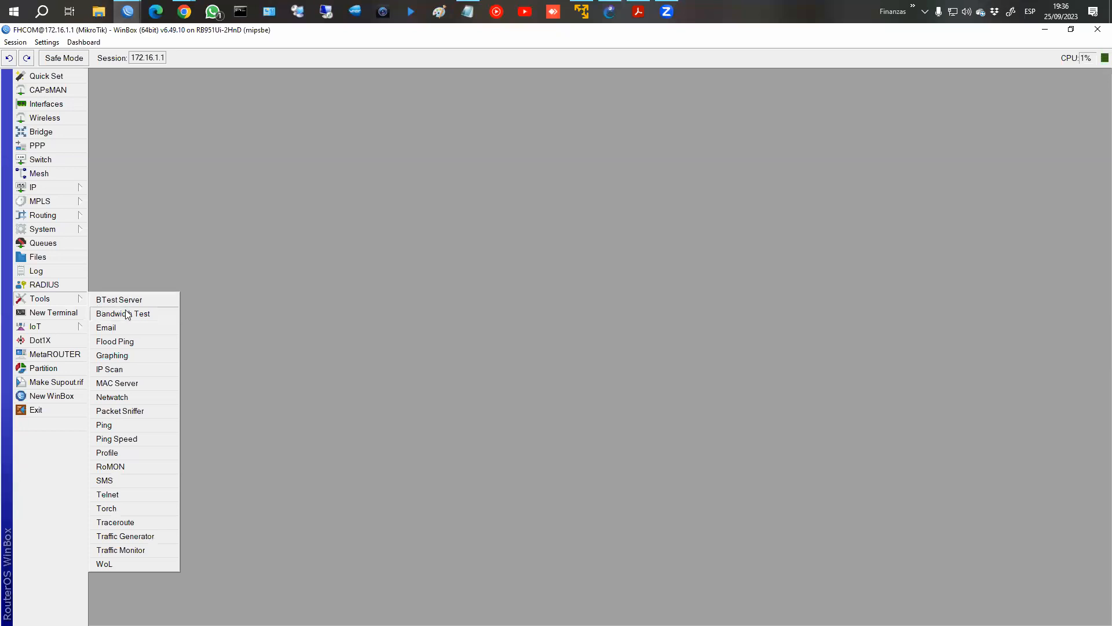
click(125, 300)
drag(504, 311, 179, 222)
click(58, 298)
click(110, 314)
drag(594, 170, 650, 159)
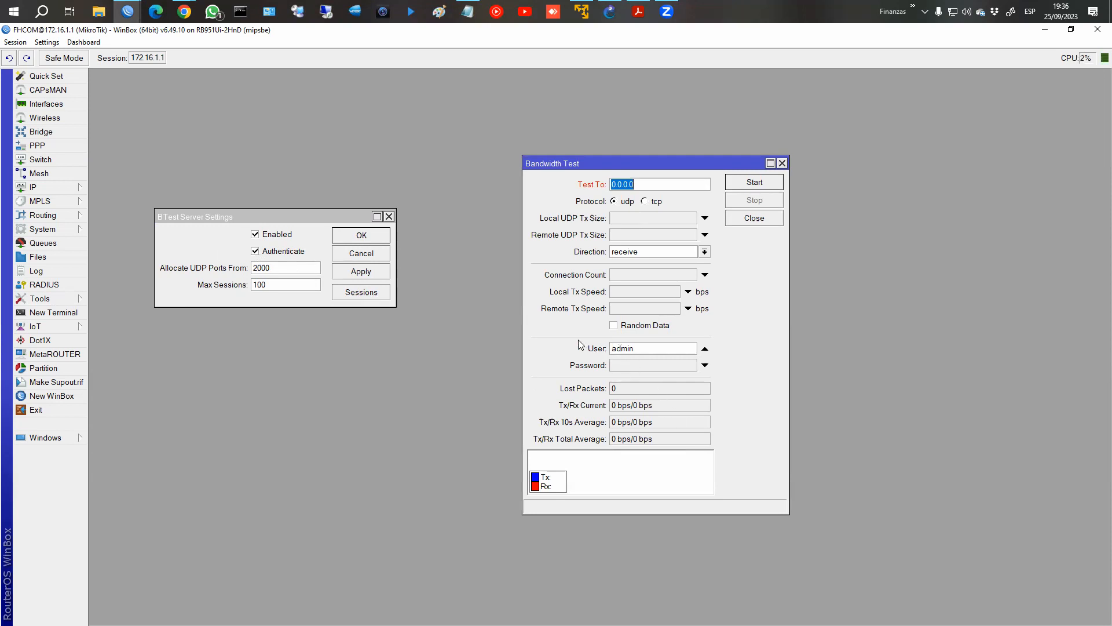
Mark the User and Password fields in Bandwidth Test, clear the marks, and review the Direction options while keeping receive.
mouse_move(569, 335)
mouse_down()
mouse_move(681, 380)
mouse_move(712, 378)
mouse_up()
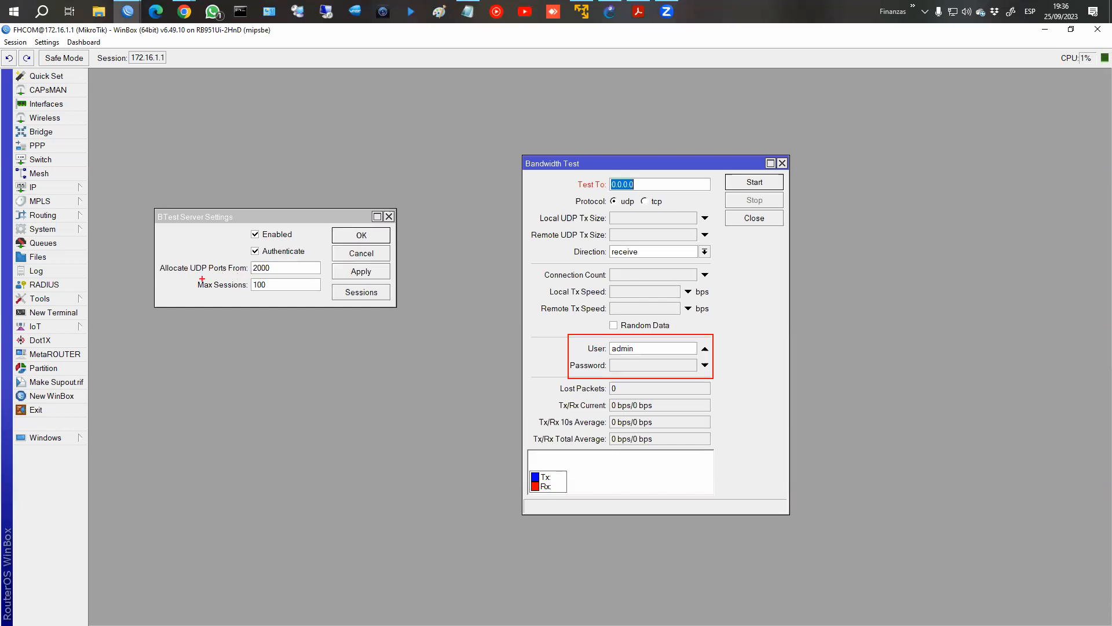
mouse_move(275, 281)
mouse_down()
mouse_move(224, 293)
mouse_move(193, 279)
mouse_move(288, 279)
mouse_up()
key(Escape)
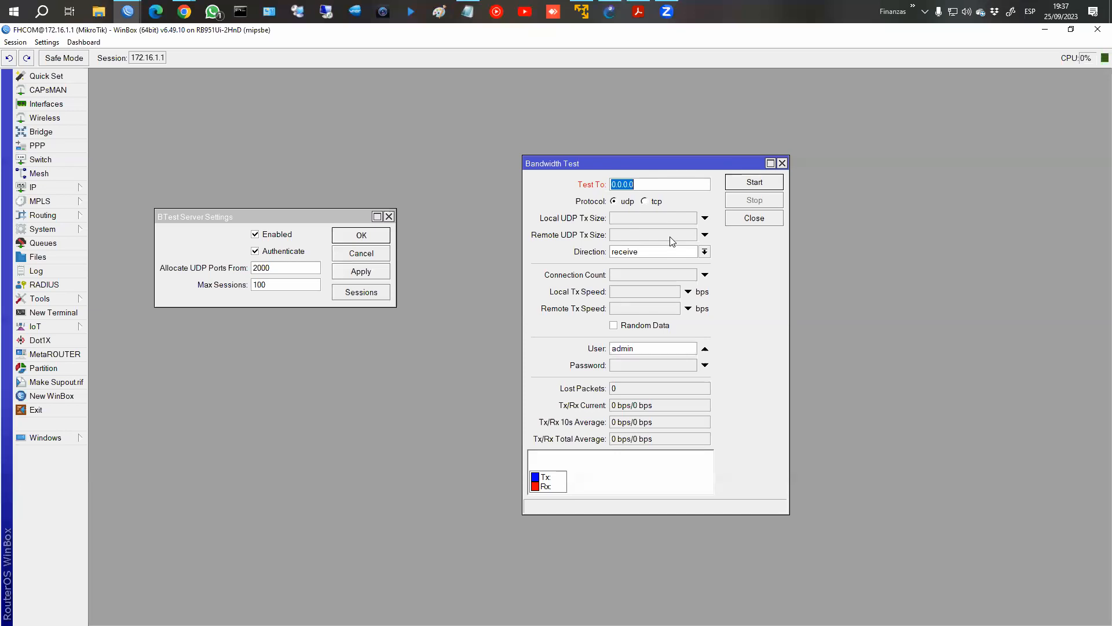
click(645, 252)
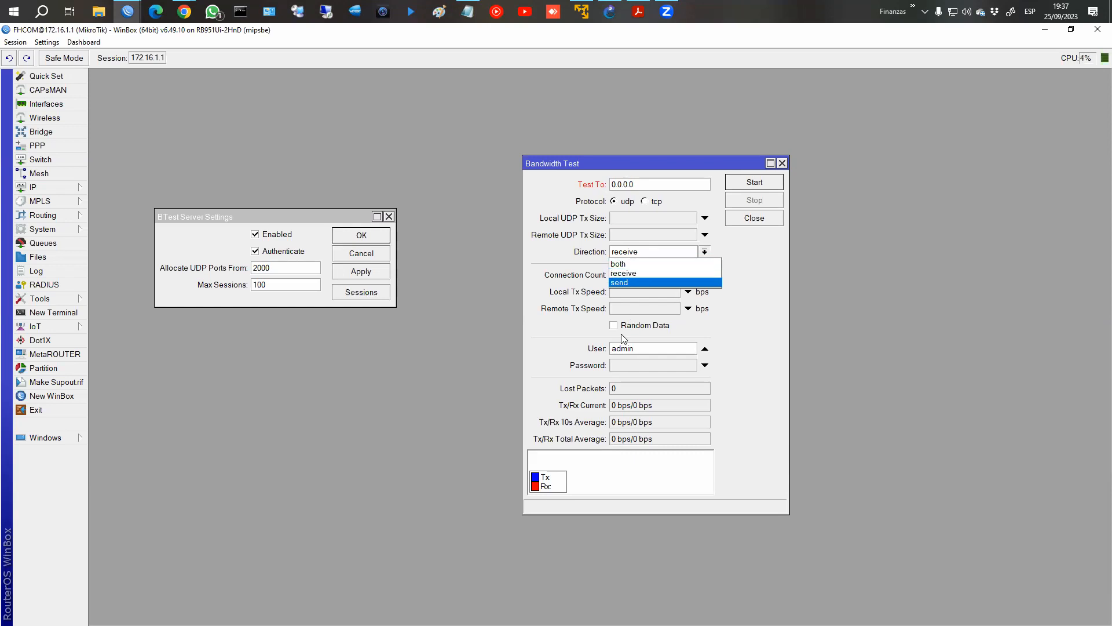
click(753, 336)
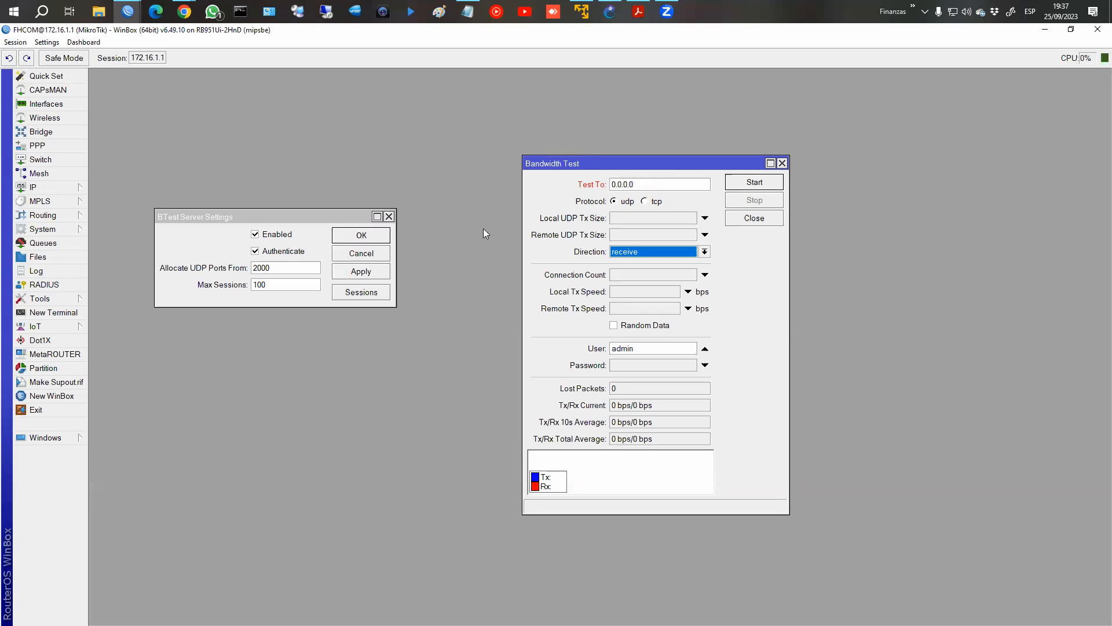
Disable the BTest server, apply the change, and close both the Bandwidth Test and BTest Server Settings windows.
click(255, 236)
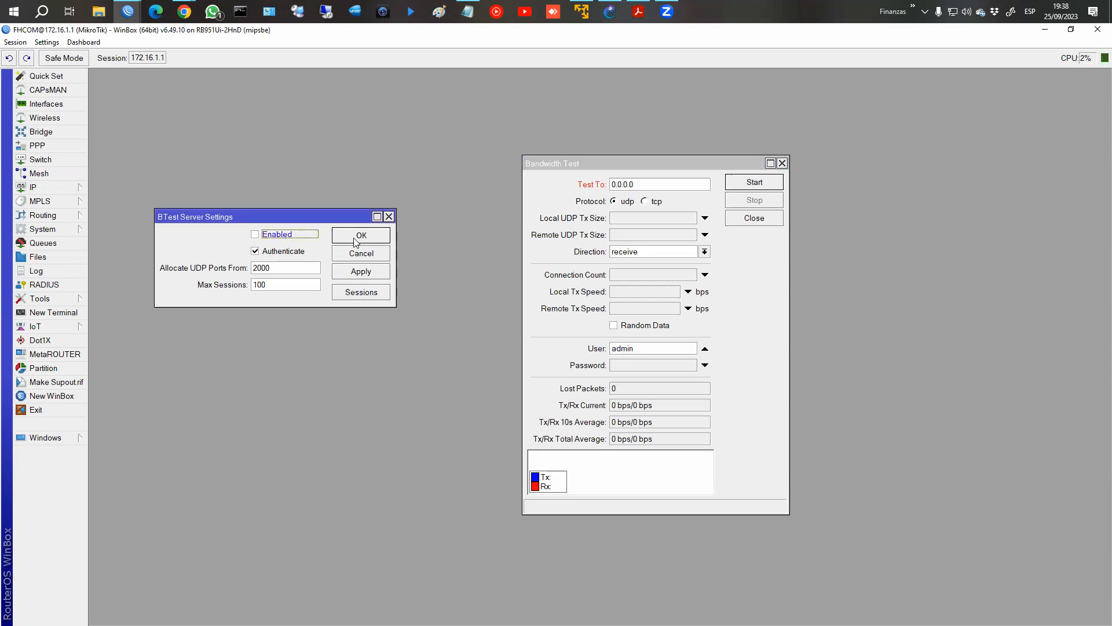
click(353, 273)
click(782, 163)
click(366, 254)
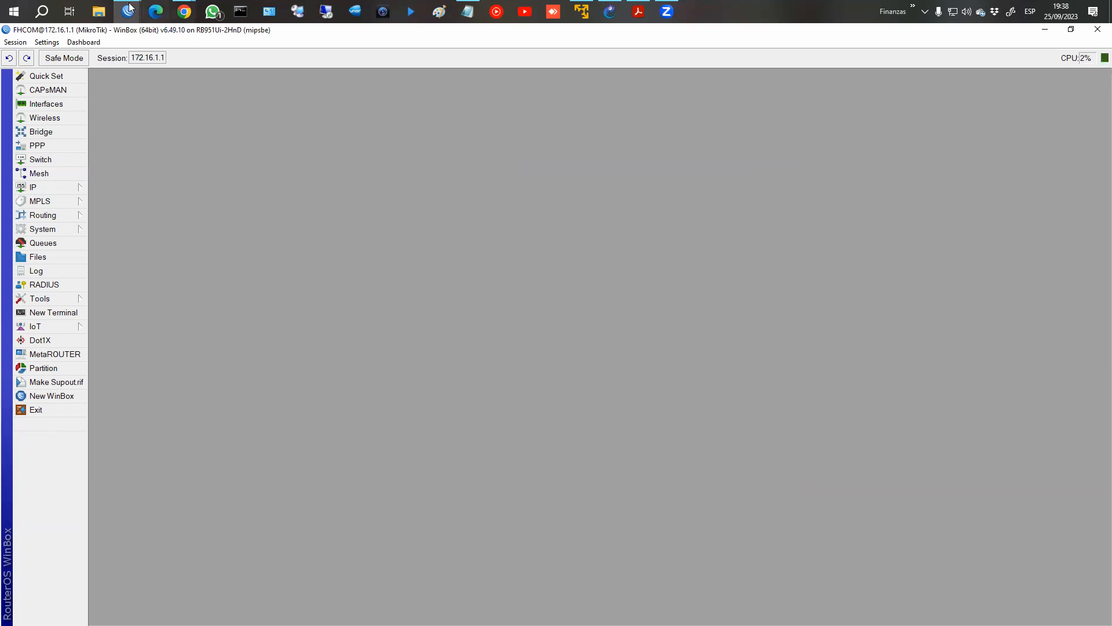
Switch to Chrome, read the Bandwith Test Server and Client chapters, and exit the book to the CLASE 5: TOOLS page.
mouse_move(184, 12)
click(268, 88)
scroll(1051, 492, down, 10)
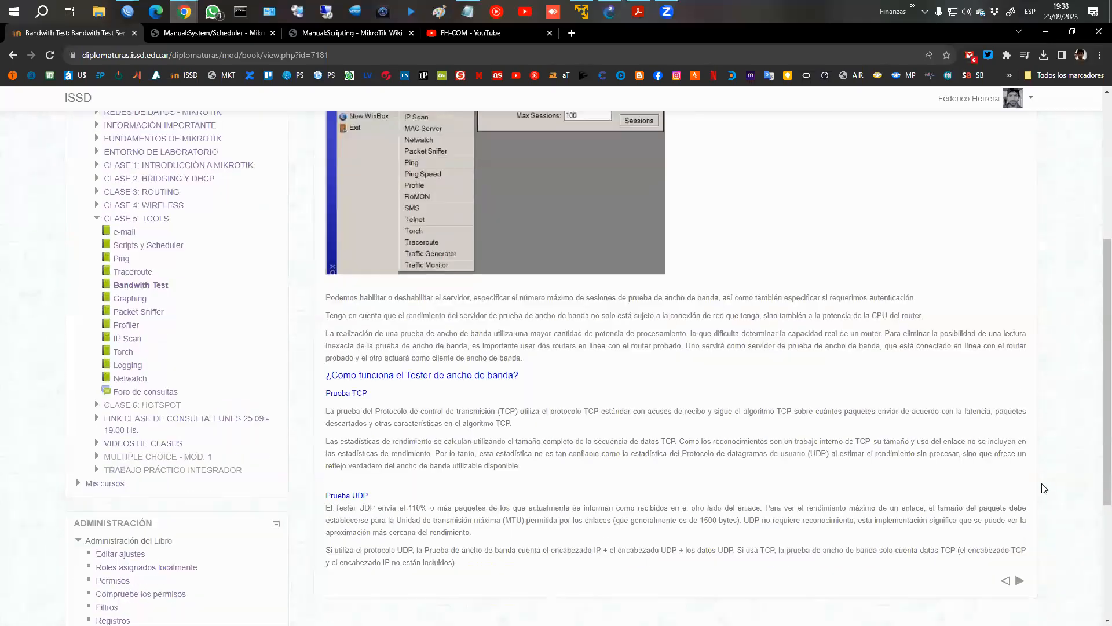
click(1020, 524)
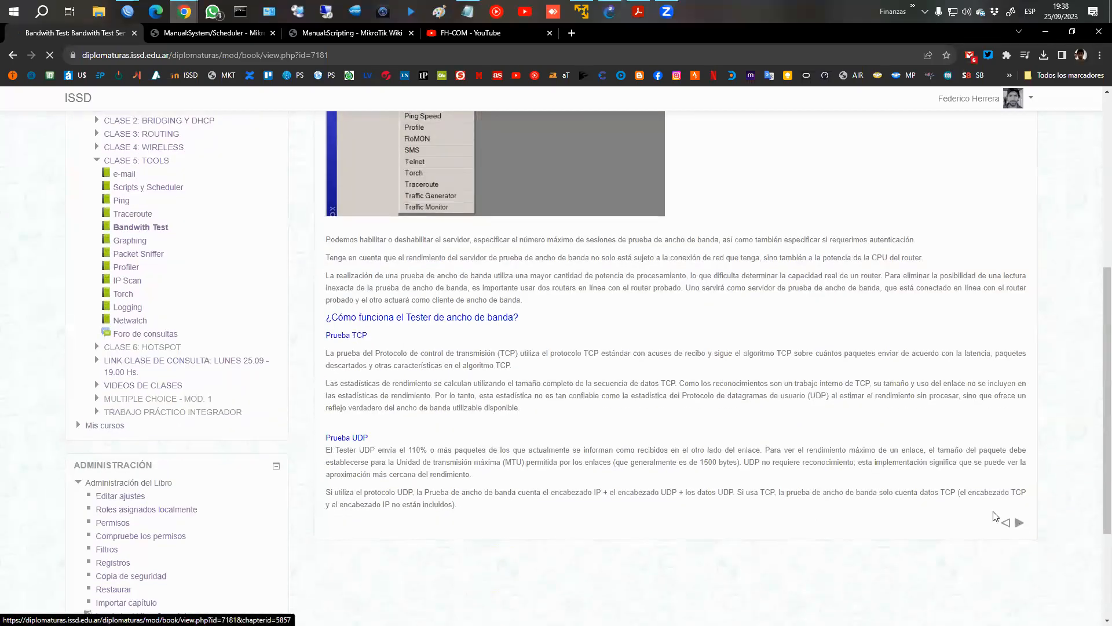
scroll(849, 444, down, 4)
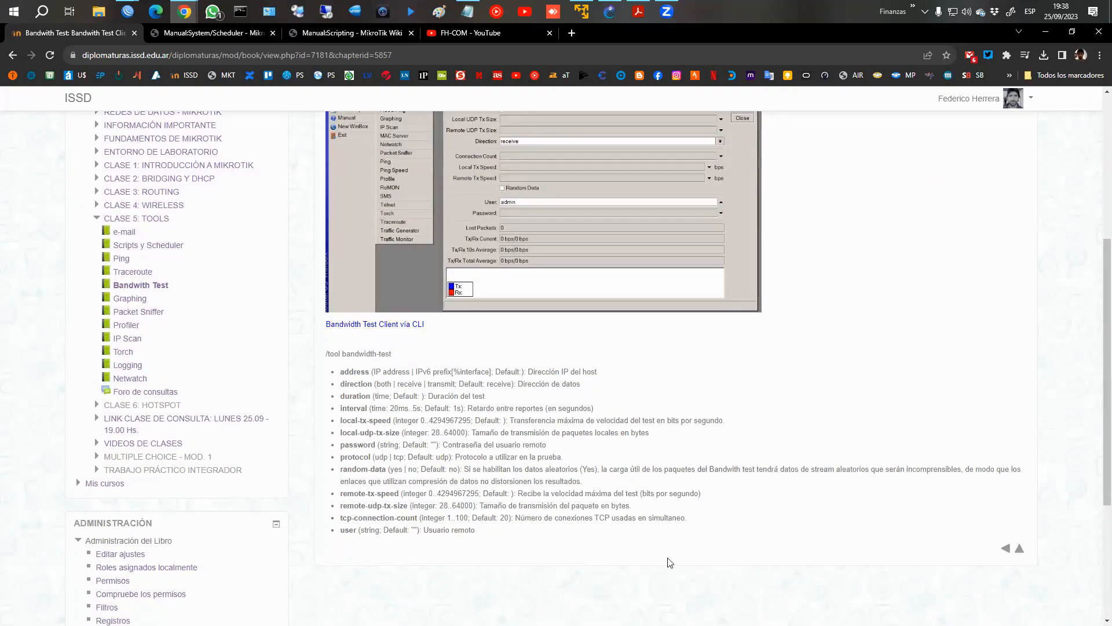
click(1021, 553)
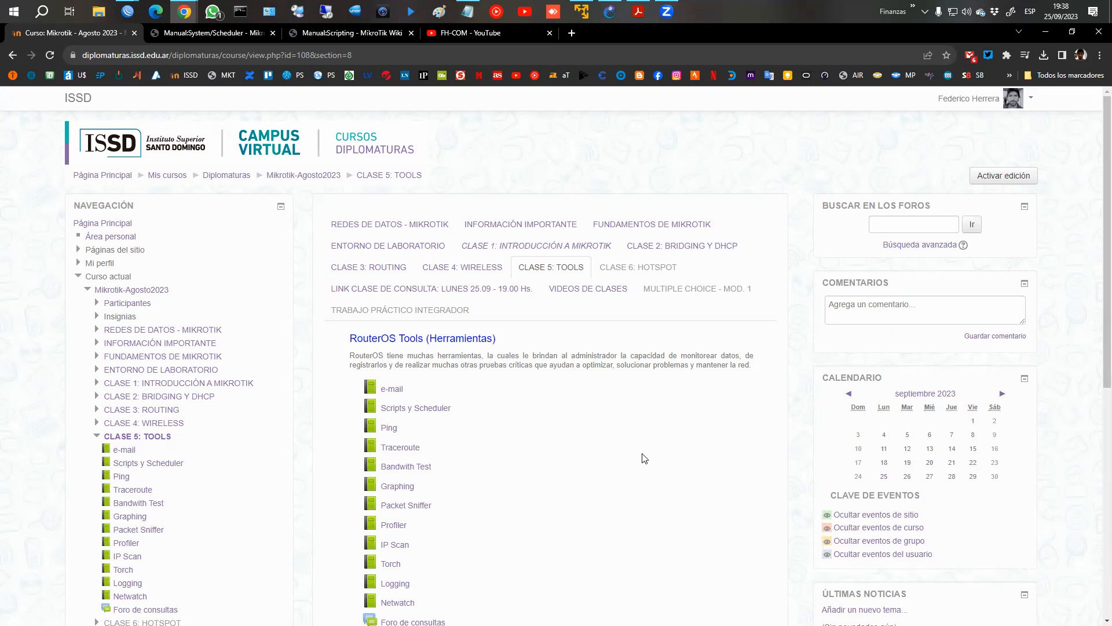
Open the Graphing material and read its first chapter, temporarily highlighting the health, resource, interface and simple queue graph types.
click(405, 489)
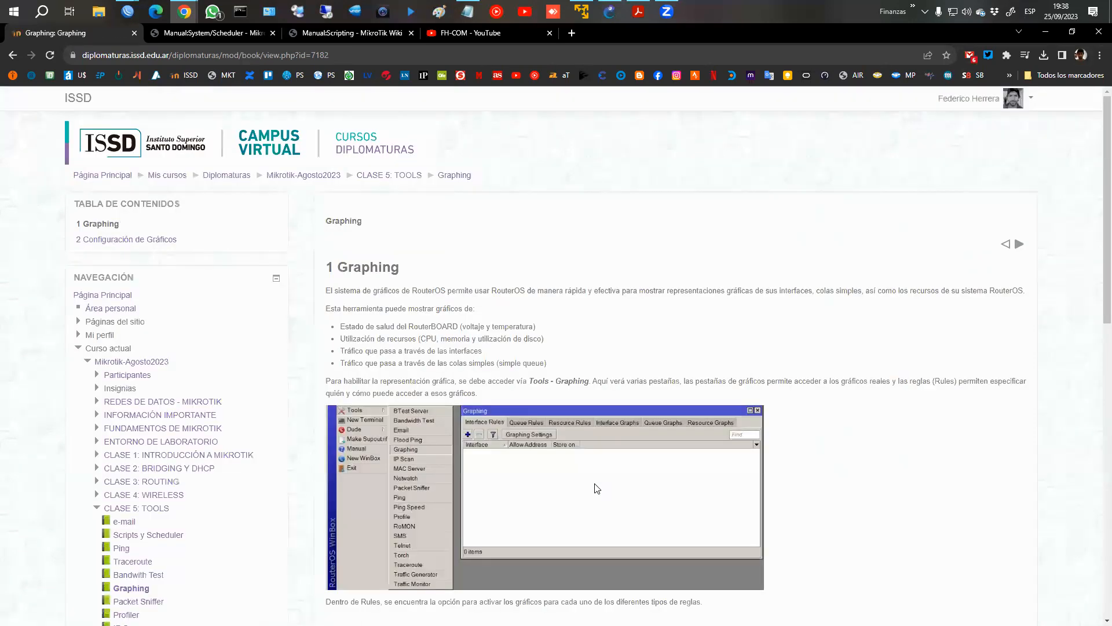
scroll(834, 473, down, 1)
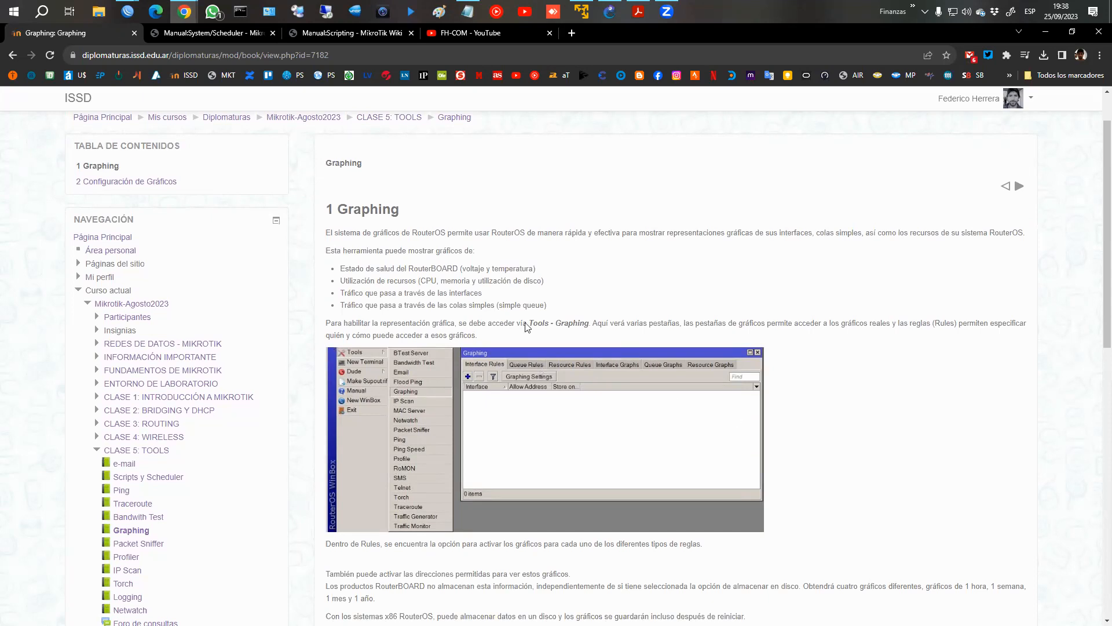
mouse_move(461, 261)
mouse_down()
mouse_move(469, 276)
mouse_move(545, 274)
mouse_up()
drag(417, 275, 547, 286)
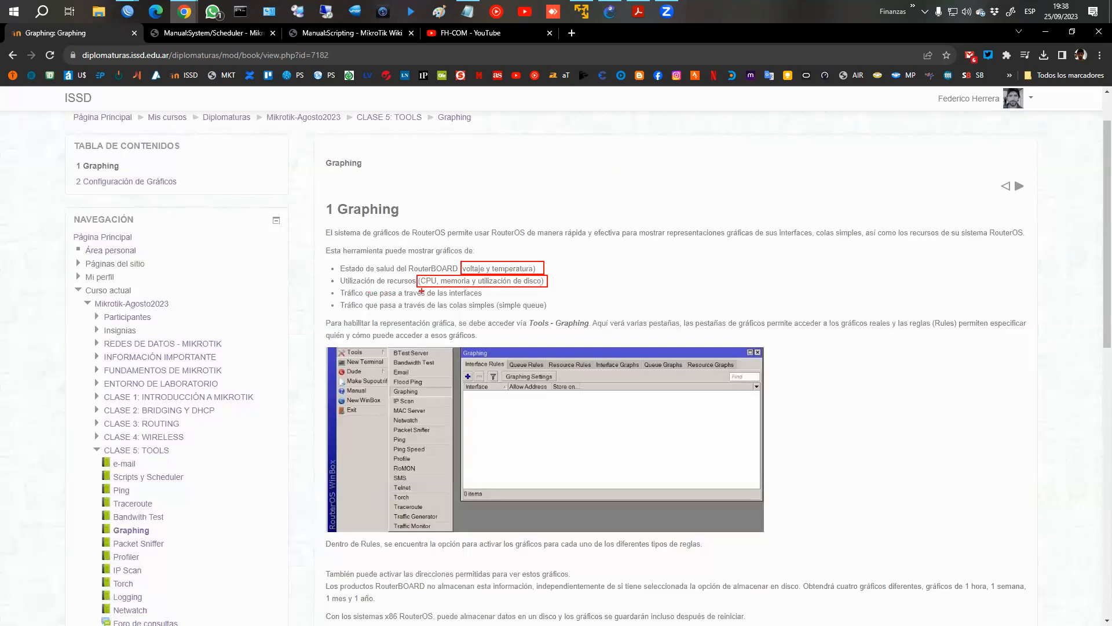
mouse_move(340, 287)
mouse_down()
mouse_move(484, 299)
mouse_move(452, 311)
mouse_move(550, 313)
mouse_up()
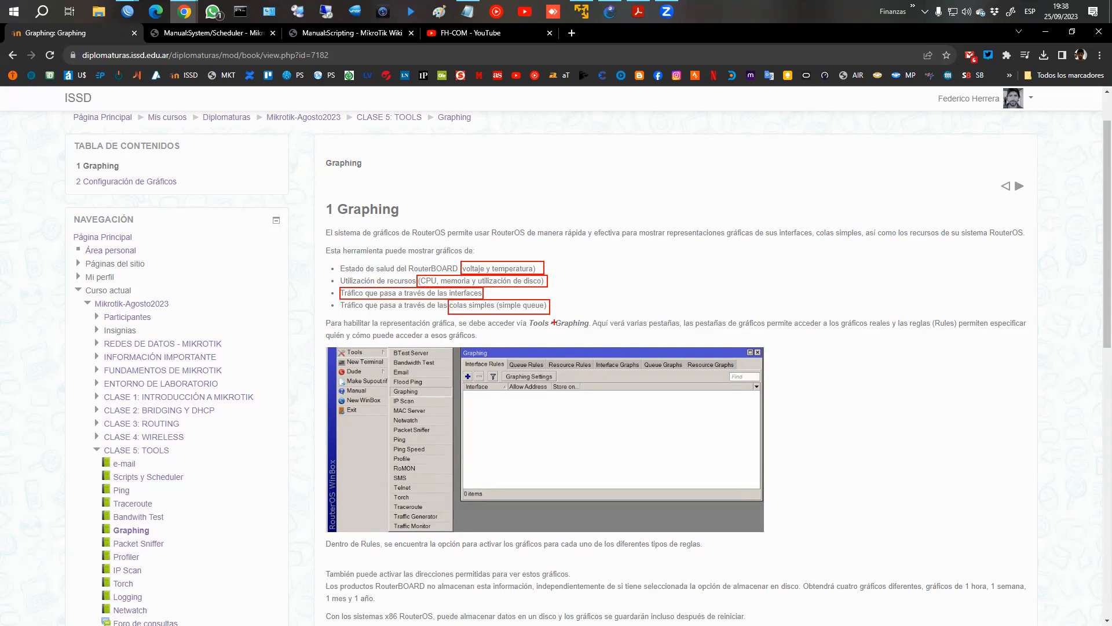
key(Escape)
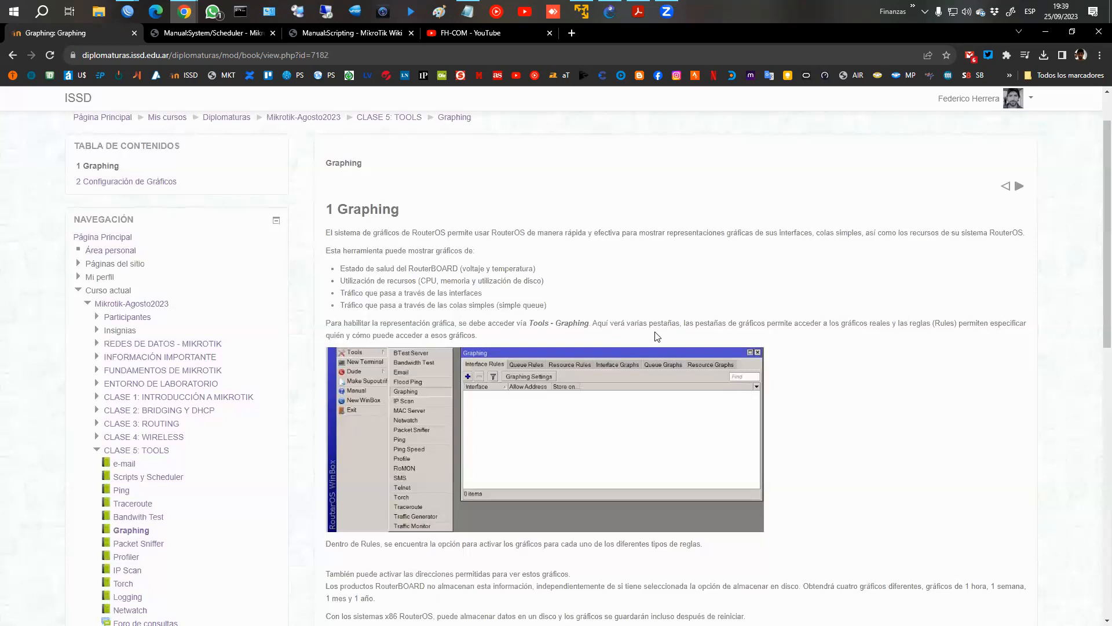
scroll(657, 337, down, 1)
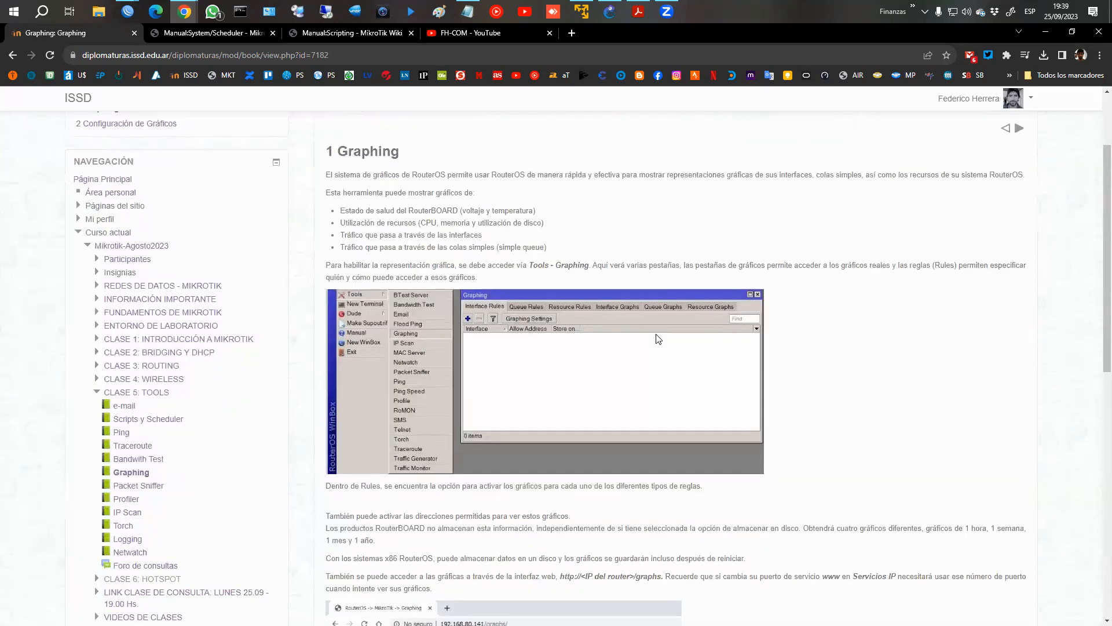
Switch to WinBox, open the Graphing tool, and move and widen its window so all its sections are visible.
mouse_move(135, 6)
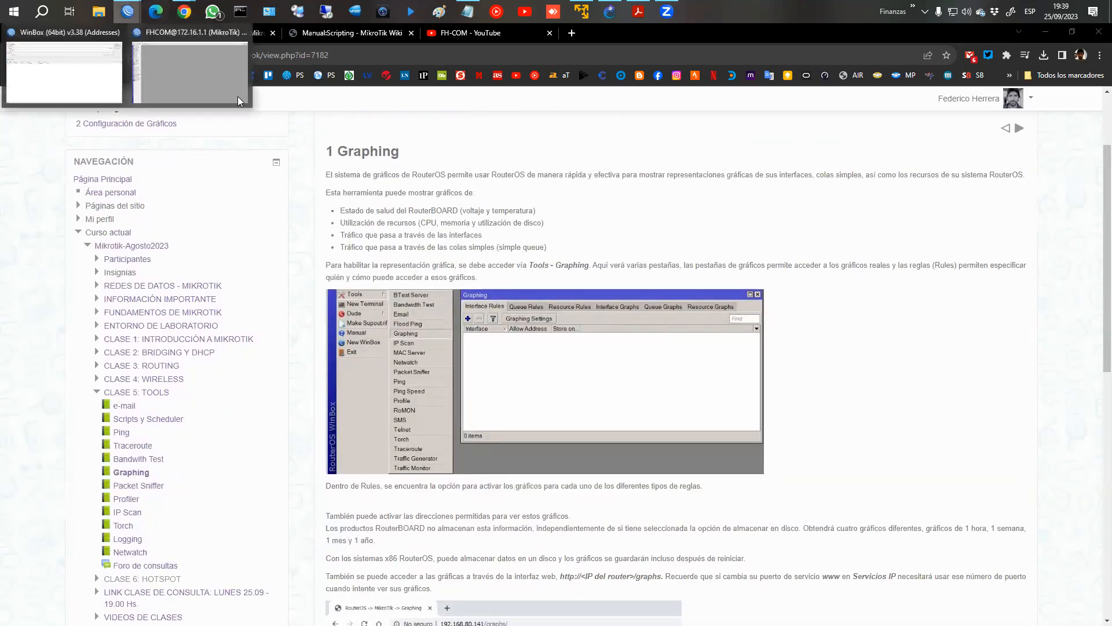
click(203, 75)
click(53, 301)
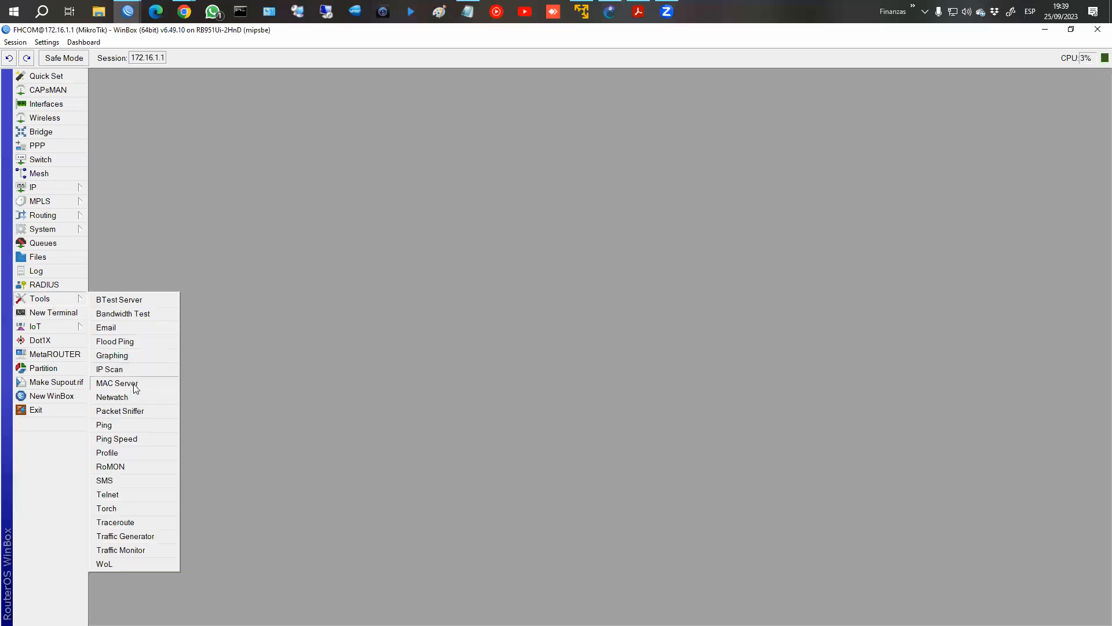
click(124, 355)
drag(641, 289, 312, 217)
drag(681, 334, 844, 334)
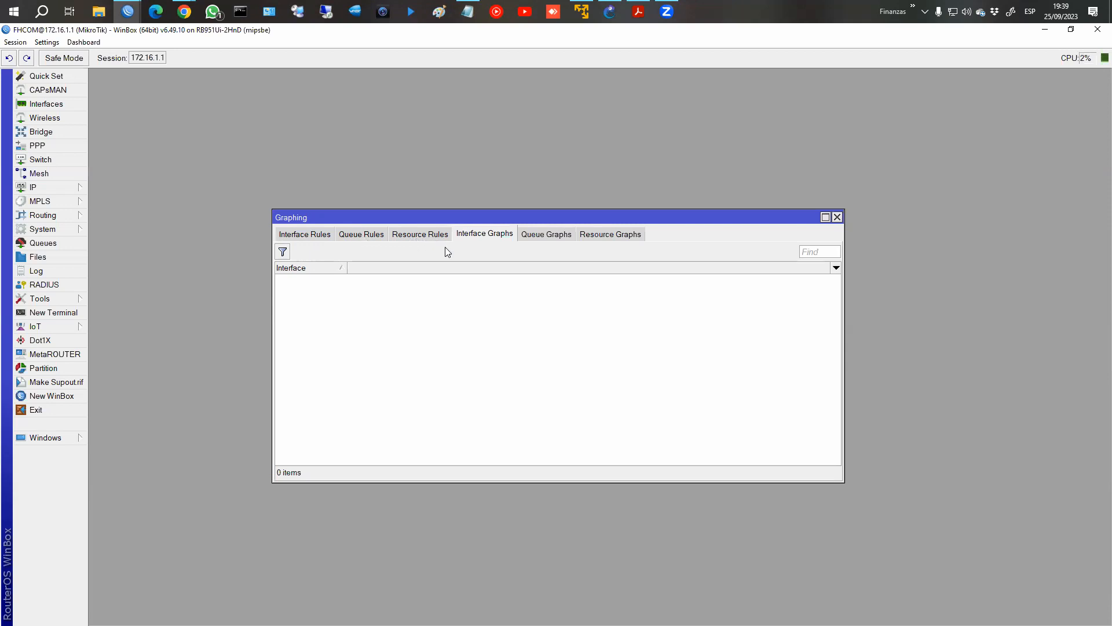
Examine the interface rules and the interface, queue and resource graph lists, and view the CPU resource graph.
click(290, 234)
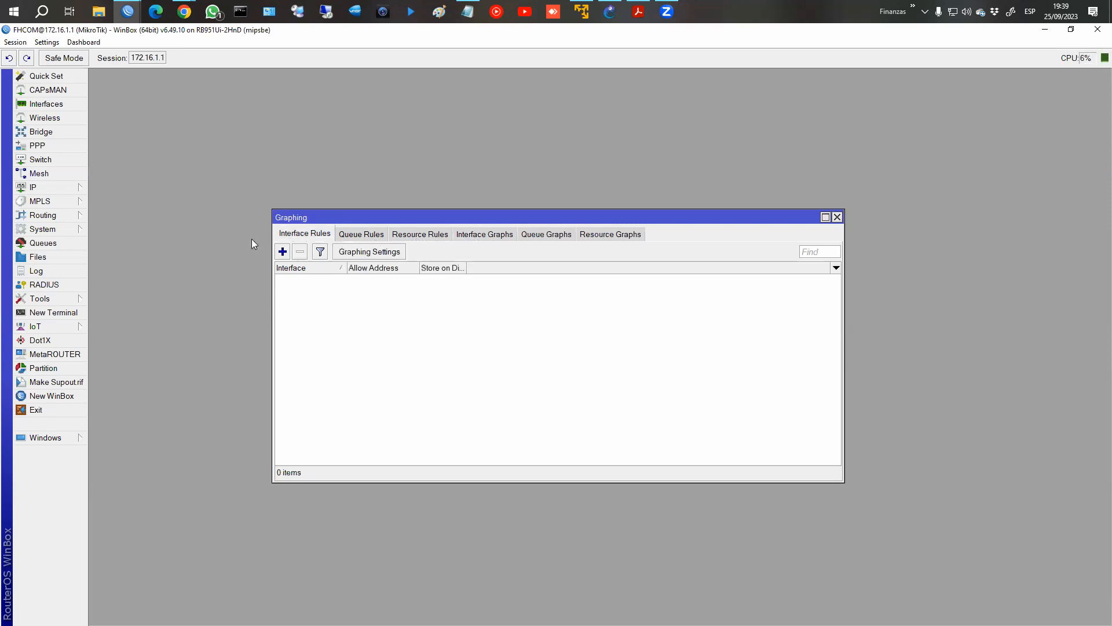
click(492, 235)
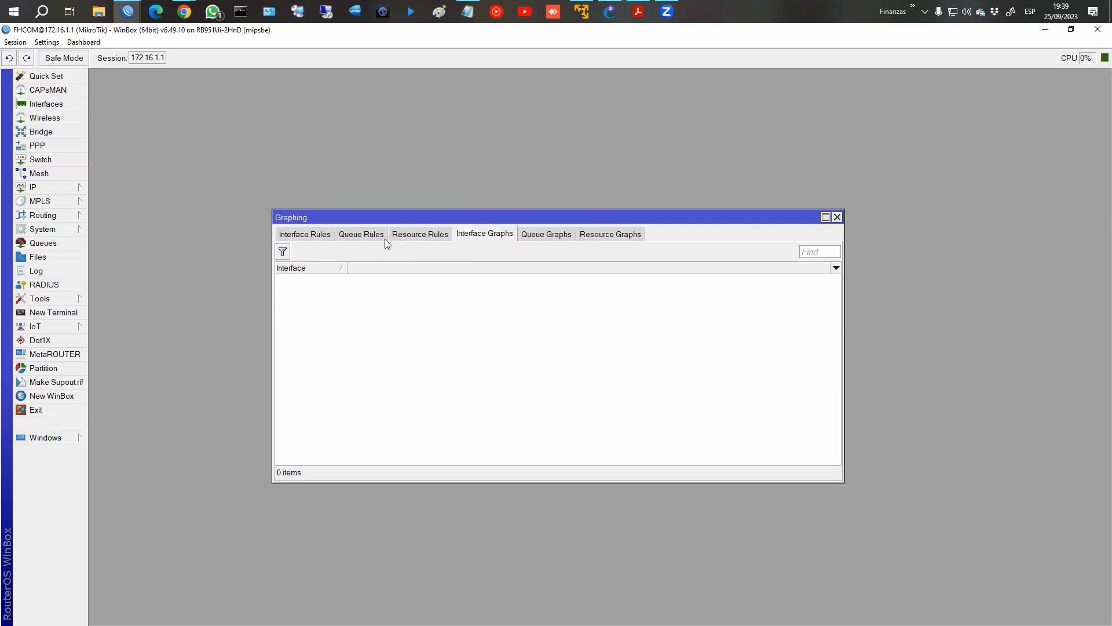
click(547, 234)
click(489, 235)
click(540, 238)
click(605, 236)
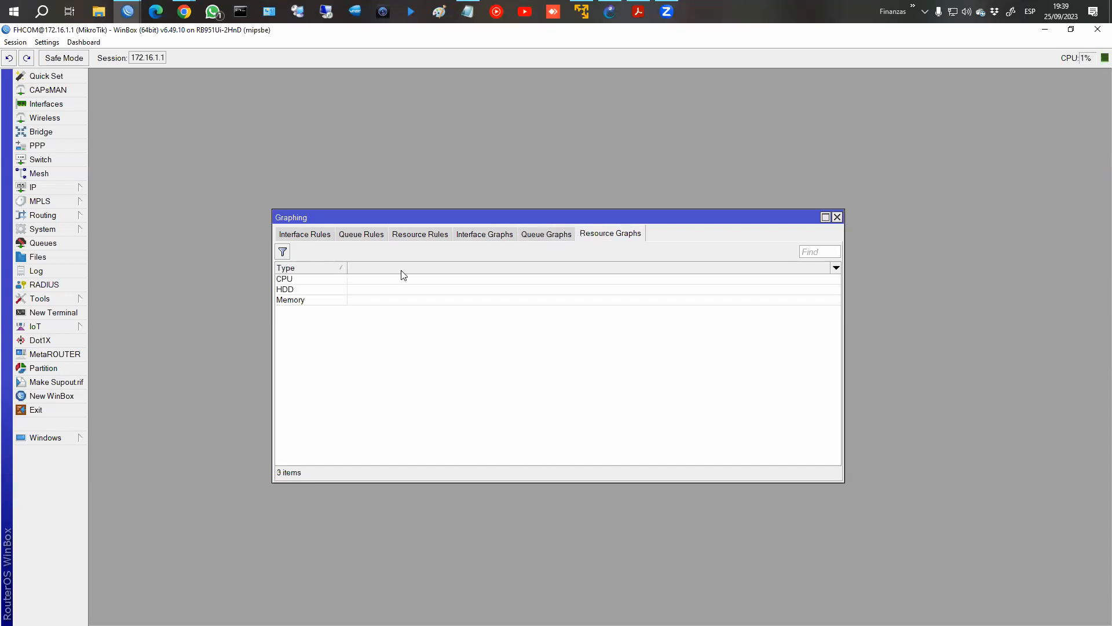
double_click(311, 278)
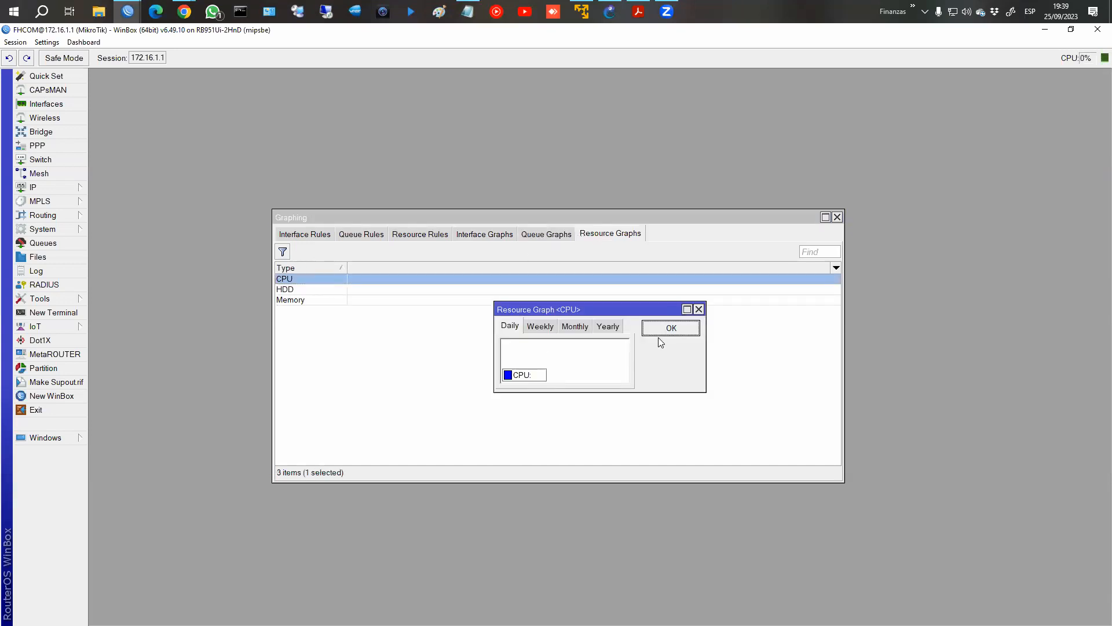
click(661, 329)
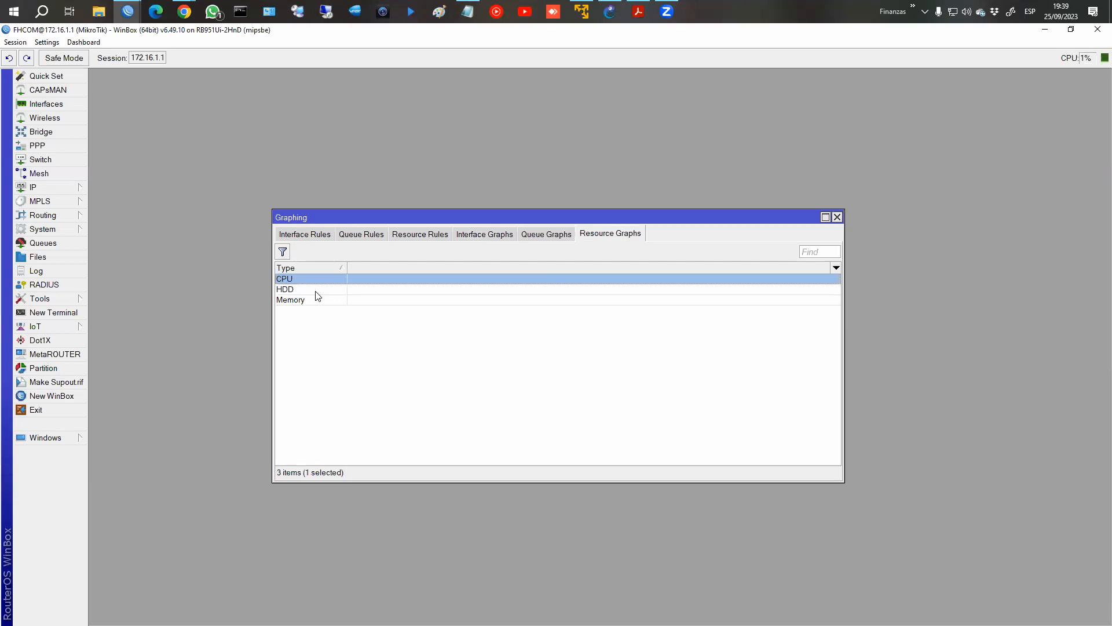
Review the Store Every interval options in the Graphing Settings of the interface rules, keeping 5 min.
click(308, 235)
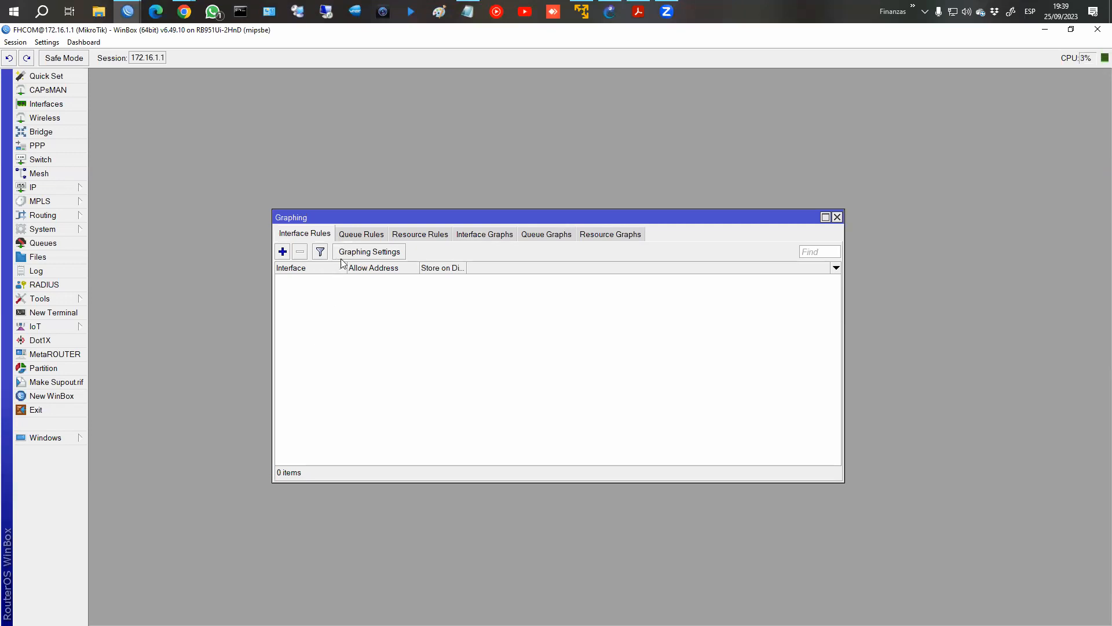
click(377, 253)
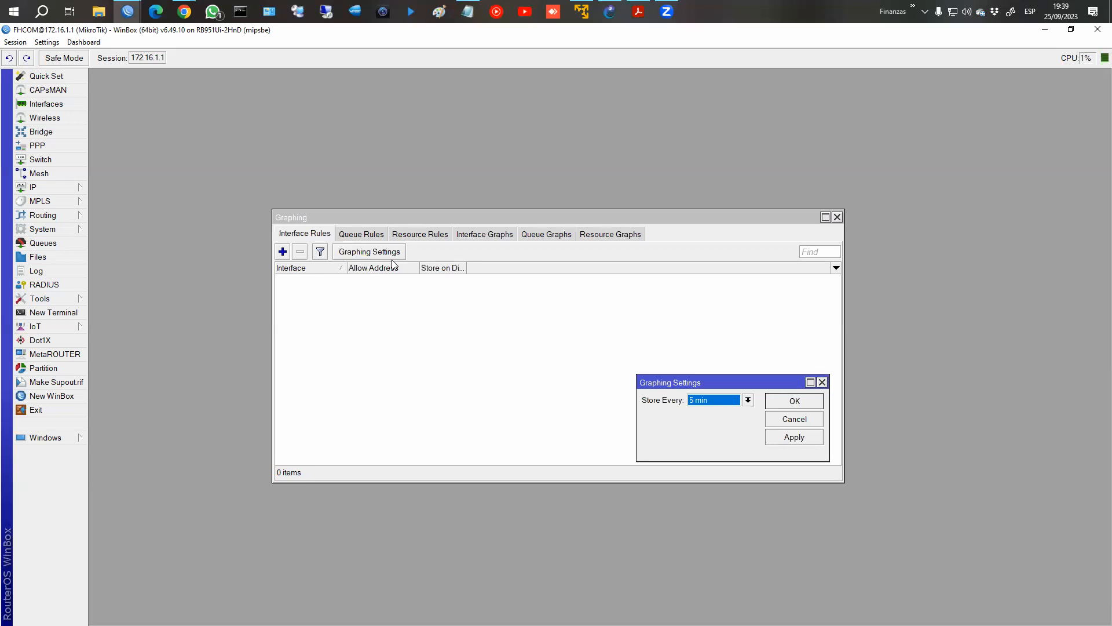
drag(679, 384, 480, 323)
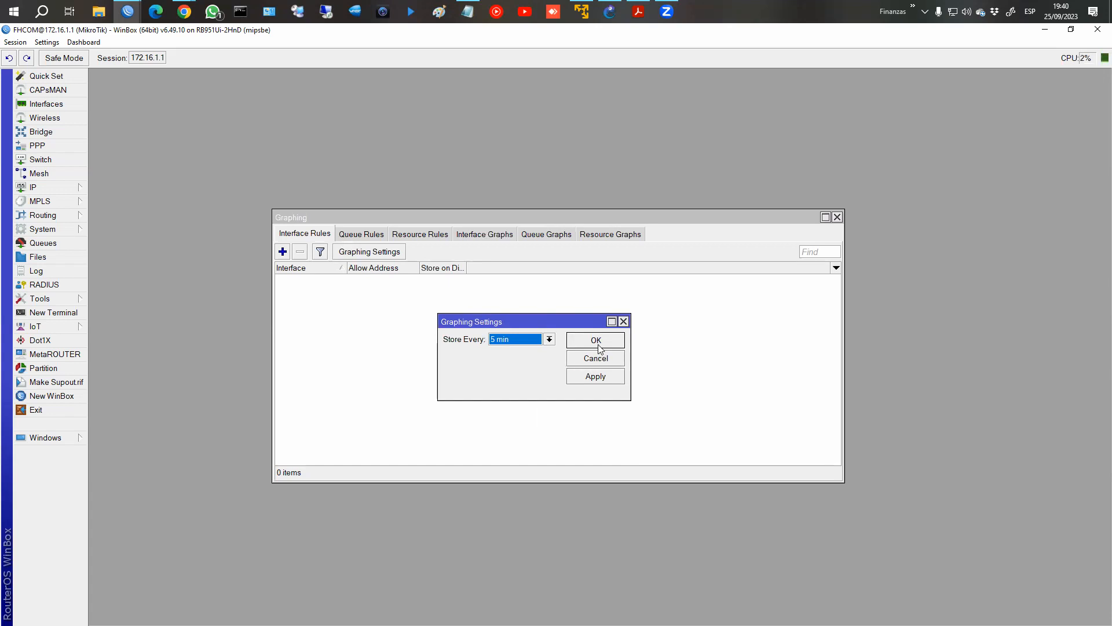
click(529, 341)
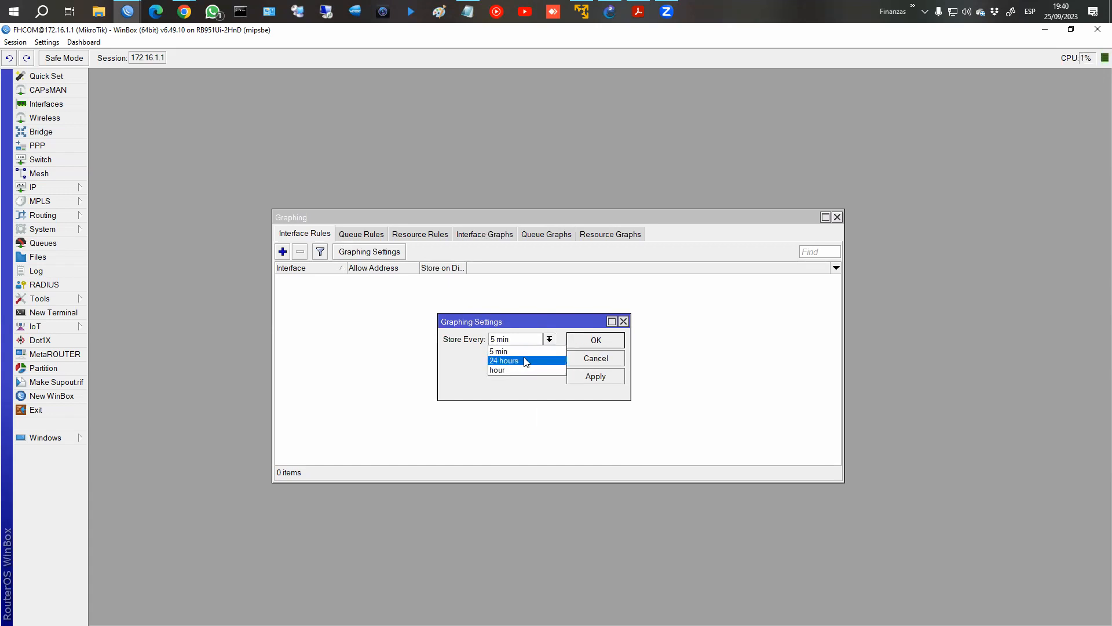
click(583, 363)
click(584, 363)
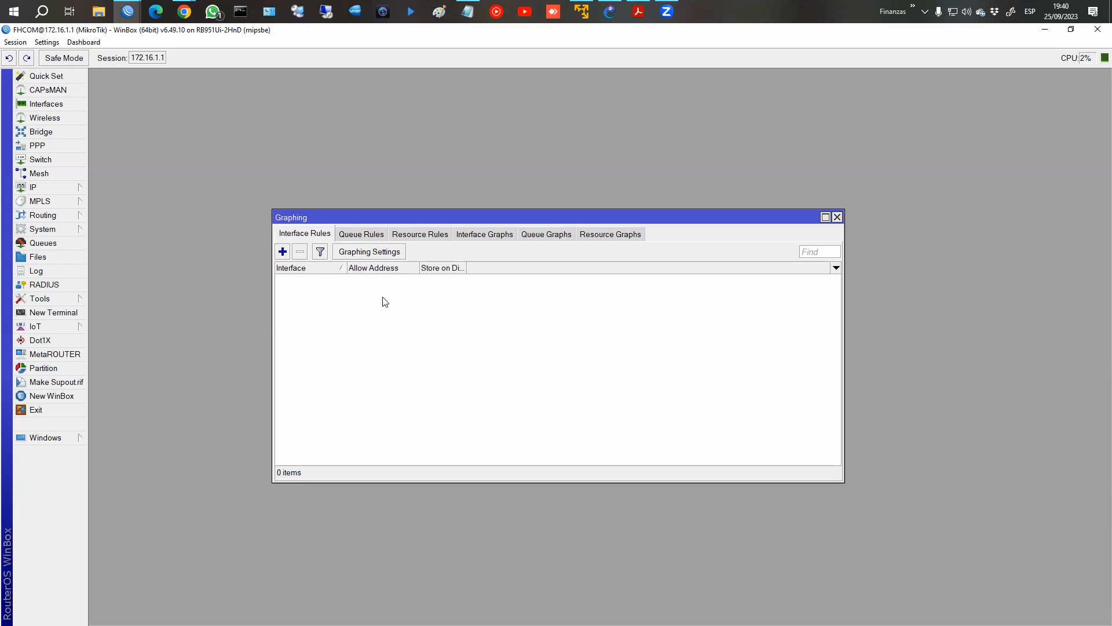
click(362, 257)
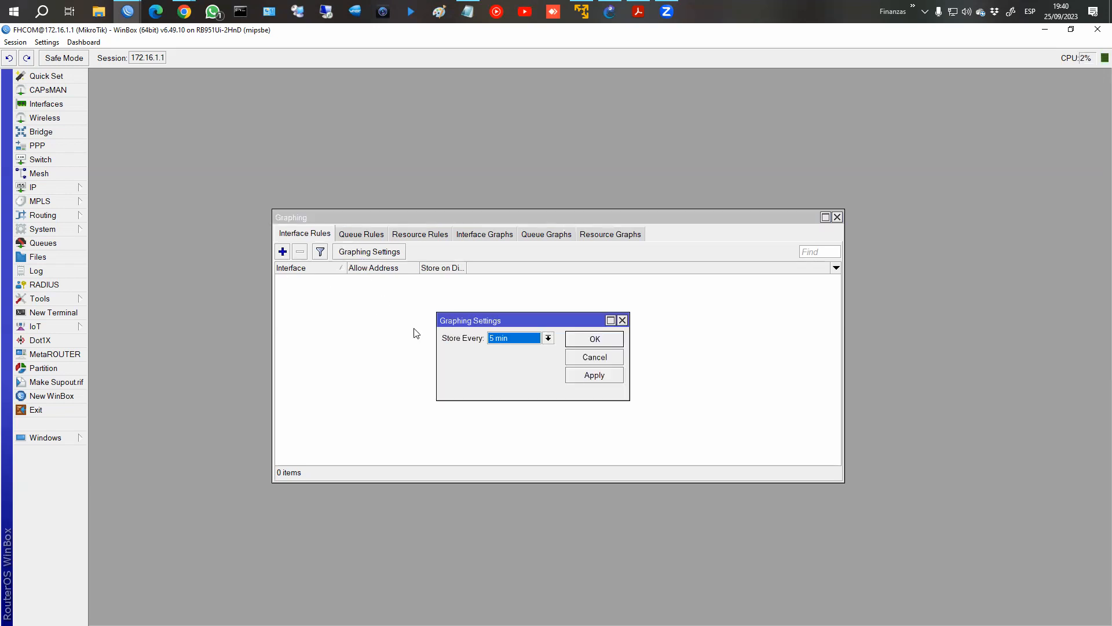
click(597, 344)
Start a new interface graphing rule, reposition its dialog over the rules list, and choose all as the interface.
click(282, 252)
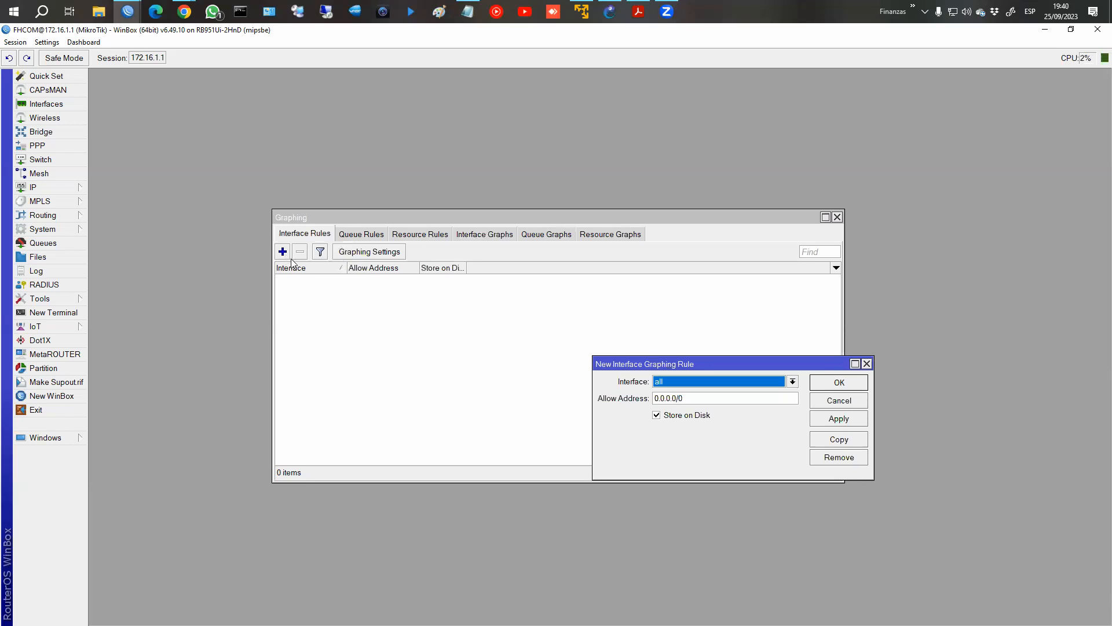
drag(672, 365, 475, 304)
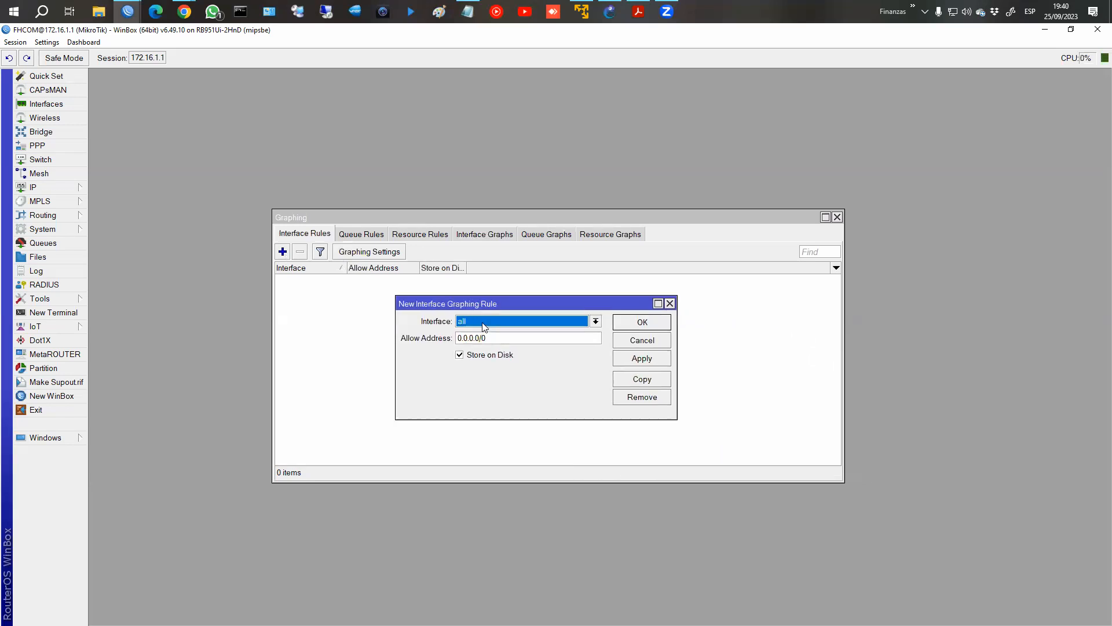
click(482, 324)
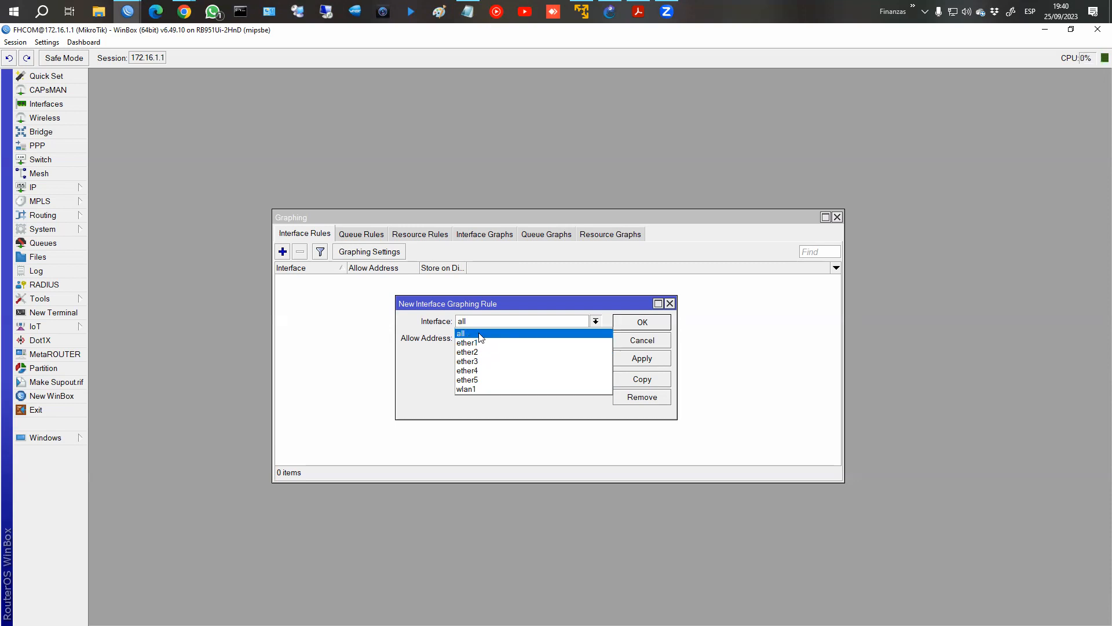
click(504, 334)
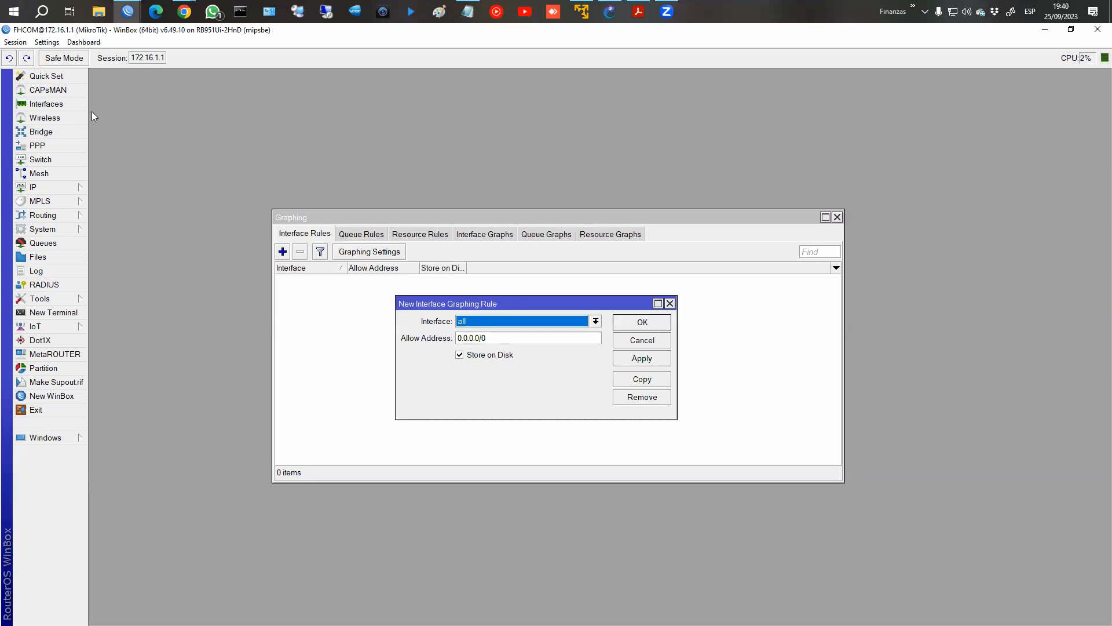
Review ether1, ether2 and ether5 in the router's interface list and close the list.
click(69, 105)
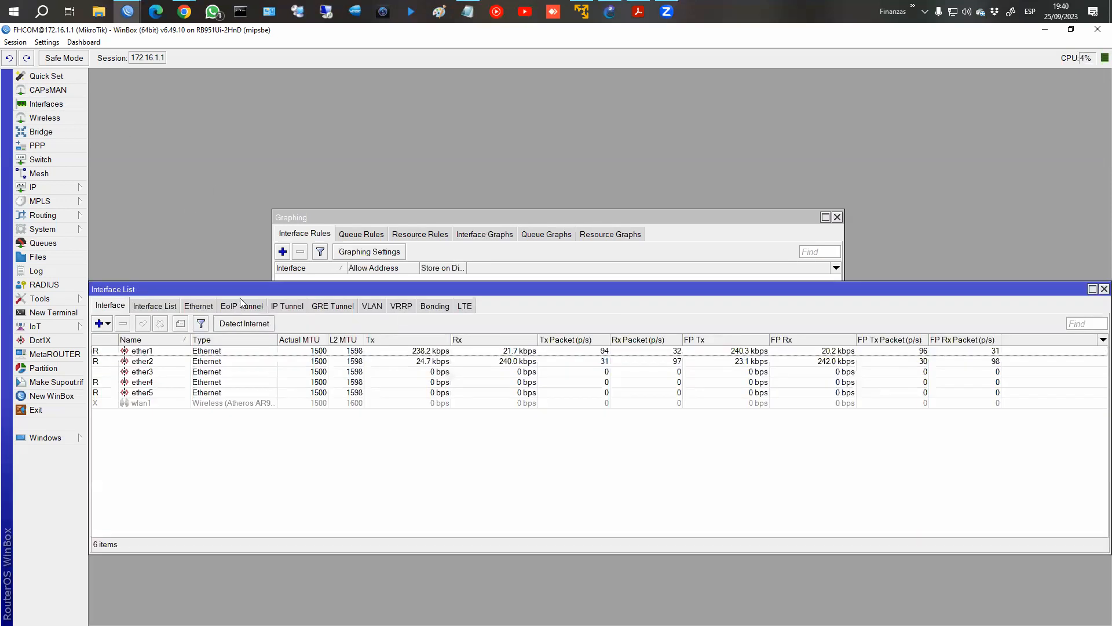
click(142, 351)
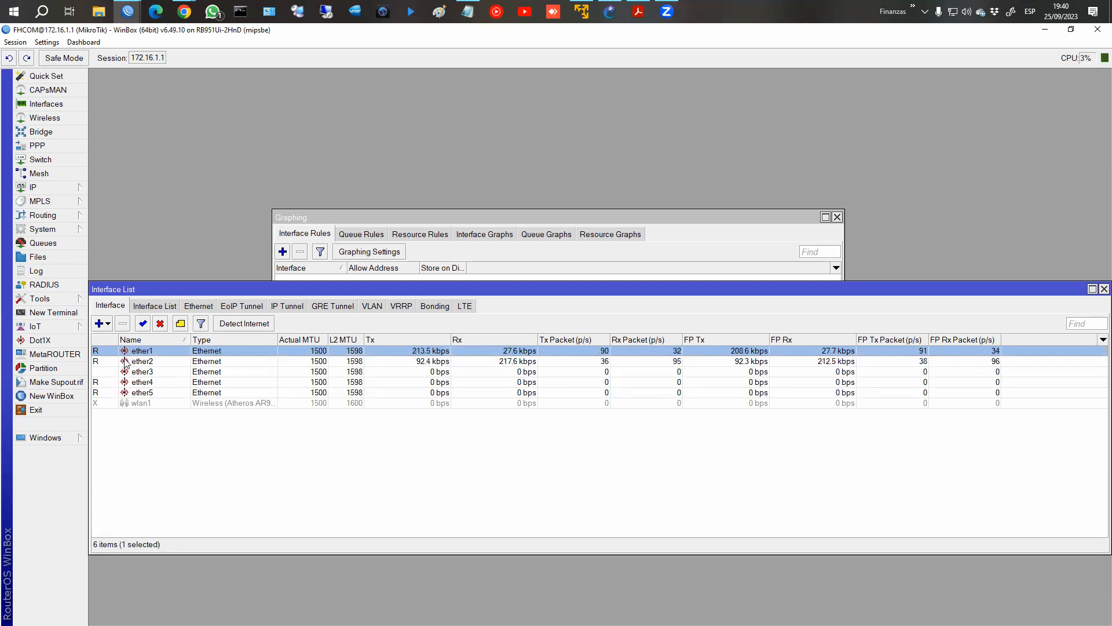
click(126, 362)
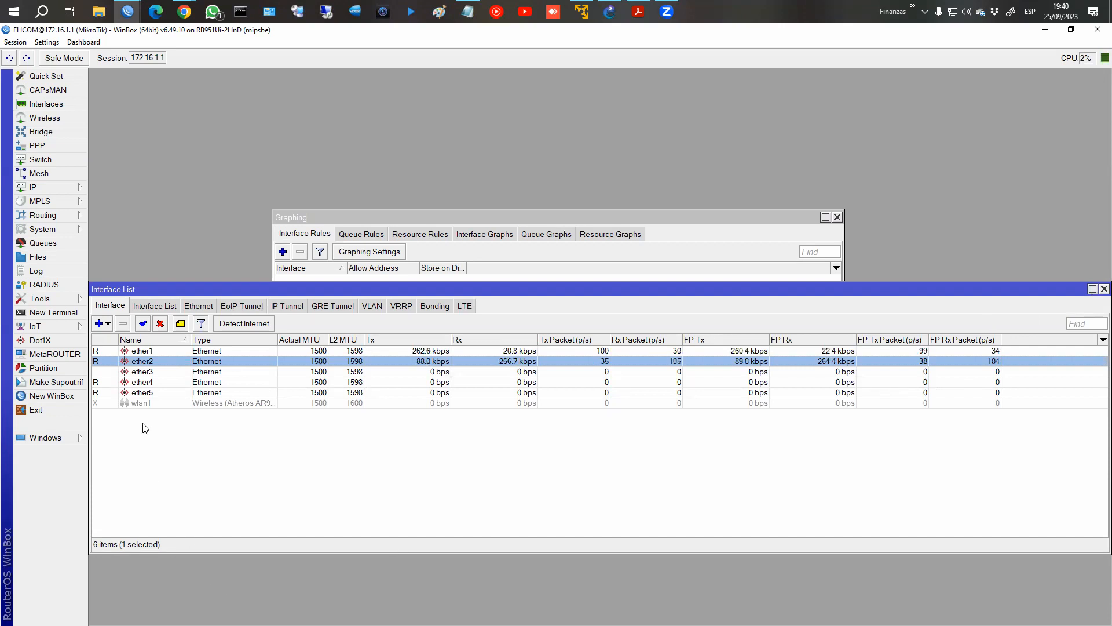
click(146, 392)
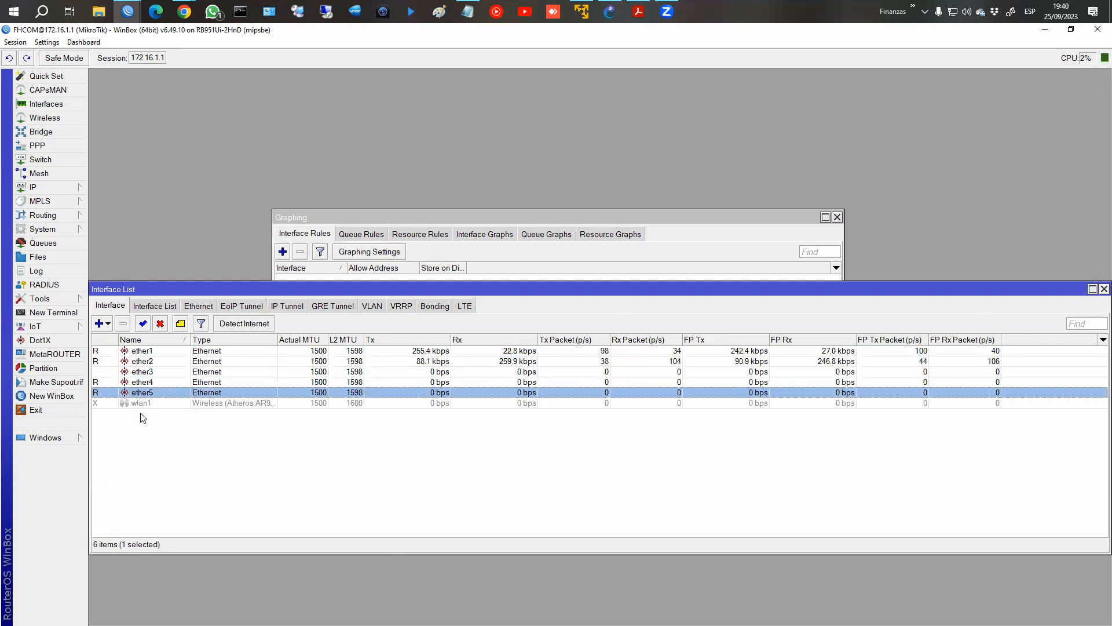
click(1104, 289)
Save the interface graphing rule for all interfaces, with Allow Address 0.0.0.0/0 and Store on Disk enabled.
click(475, 322)
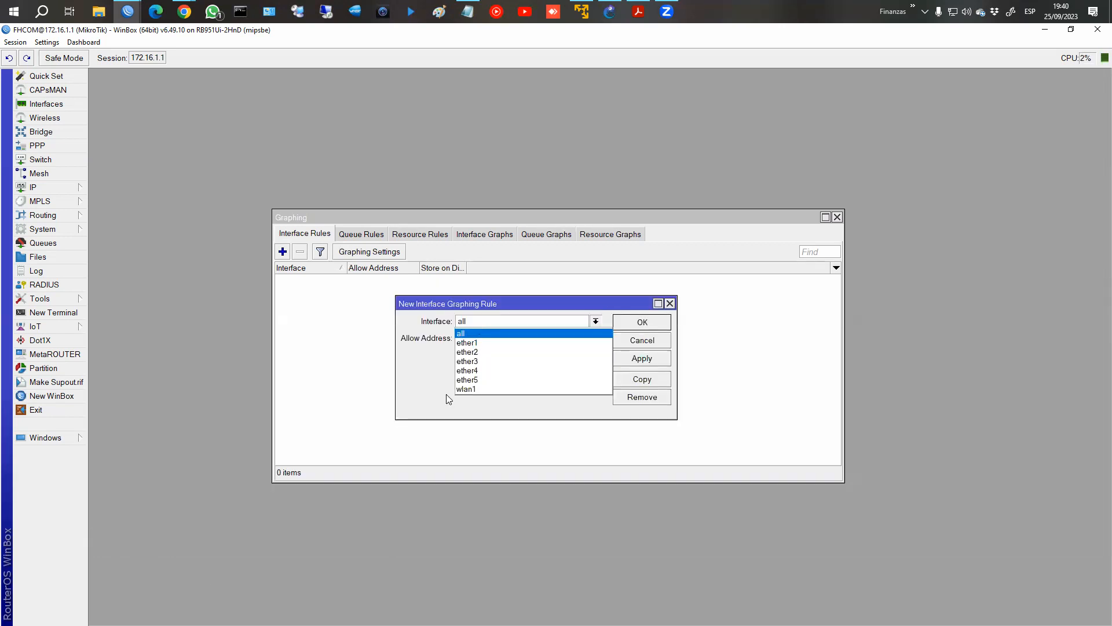
click(478, 333)
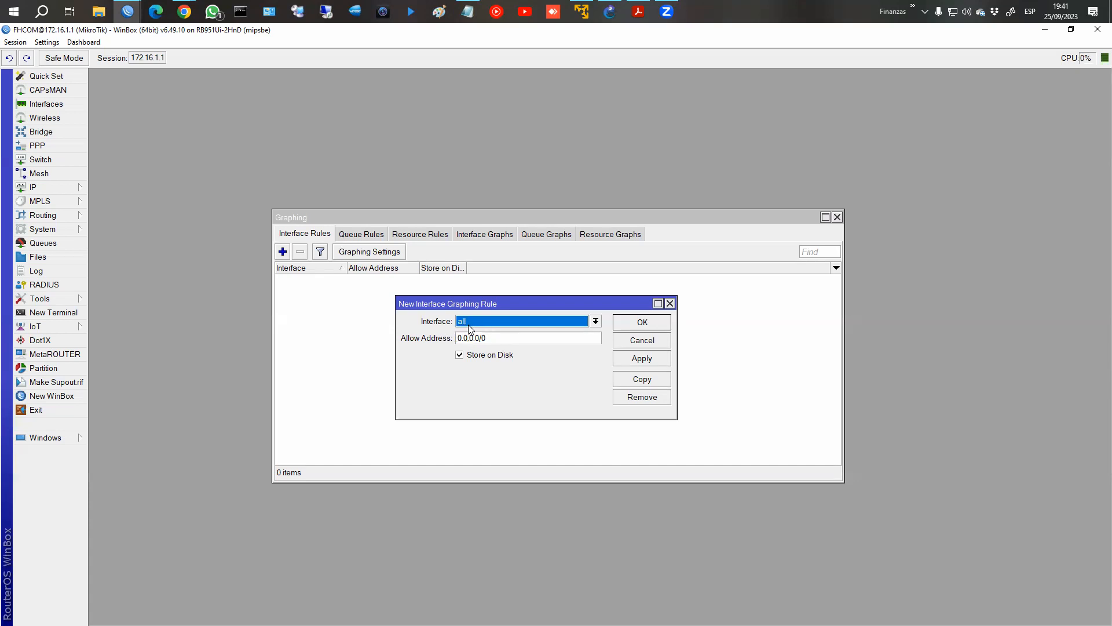
click(629, 322)
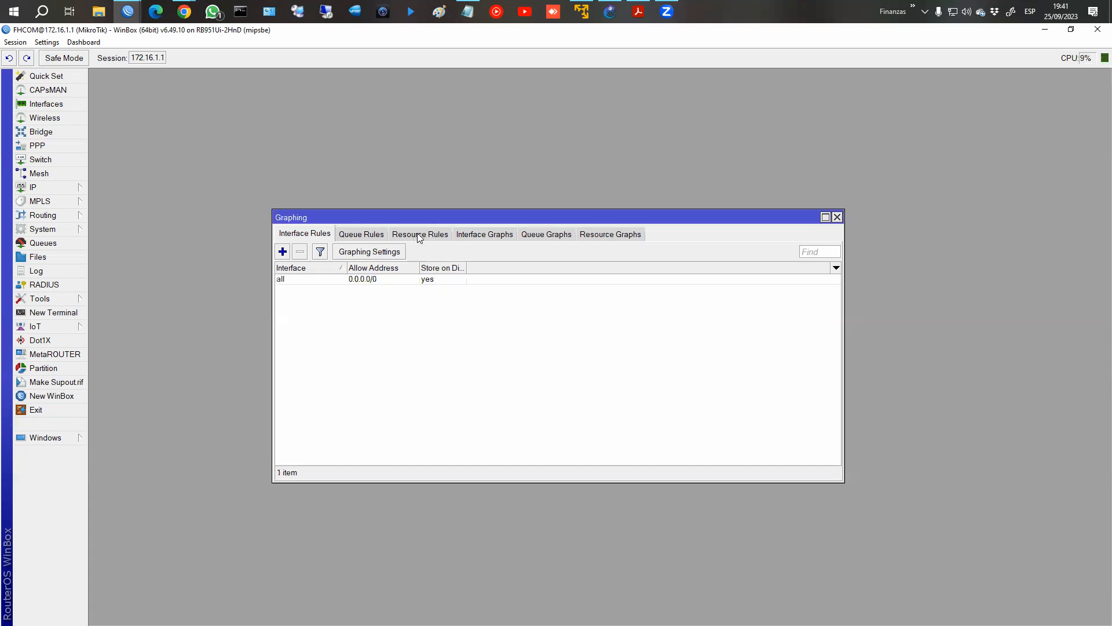
Add a resource graphing rule with Allow Address 0.0.0.0/0 and Store on Disk enabled.
click(418, 234)
click(283, 252)
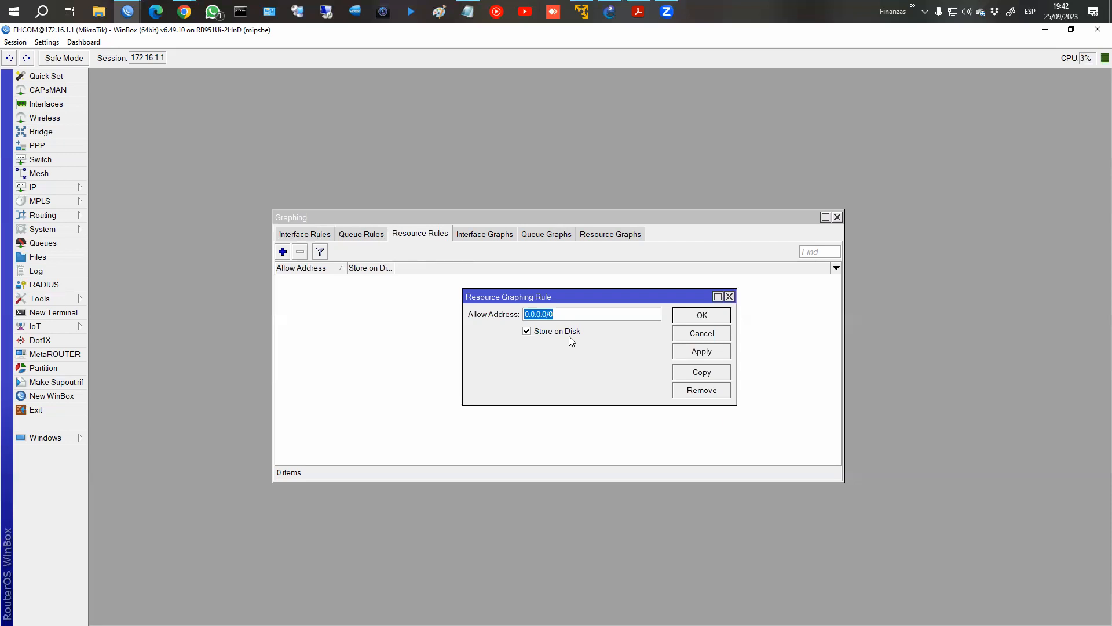
click(714, 322)
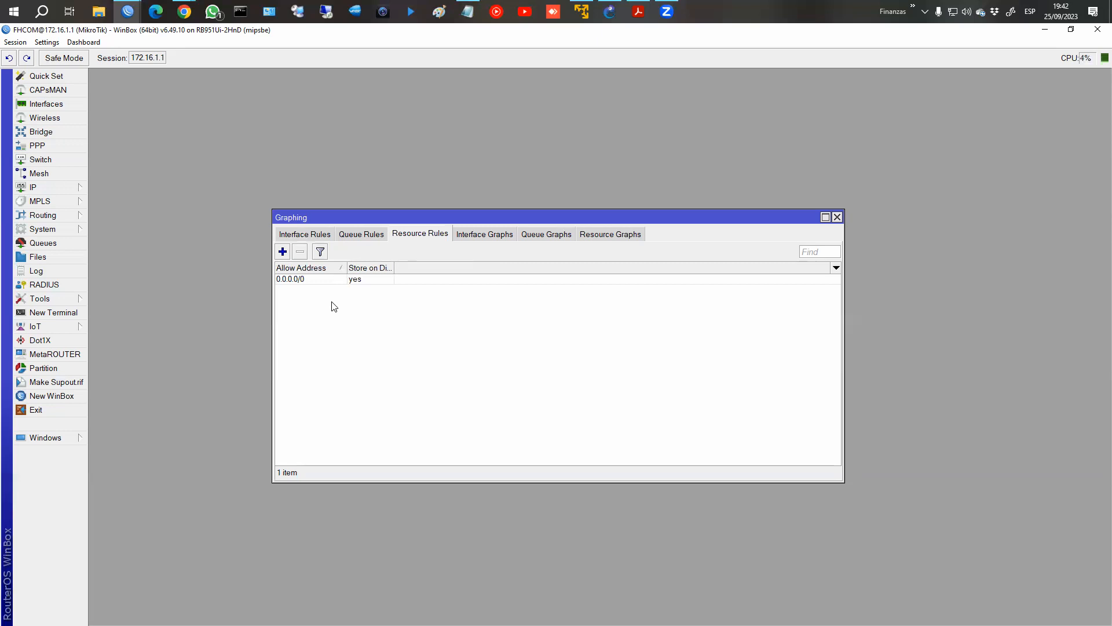
Review the interface graphs list and the CPU, HDD and Memory entries of the resource graphs.
click(481, 235)
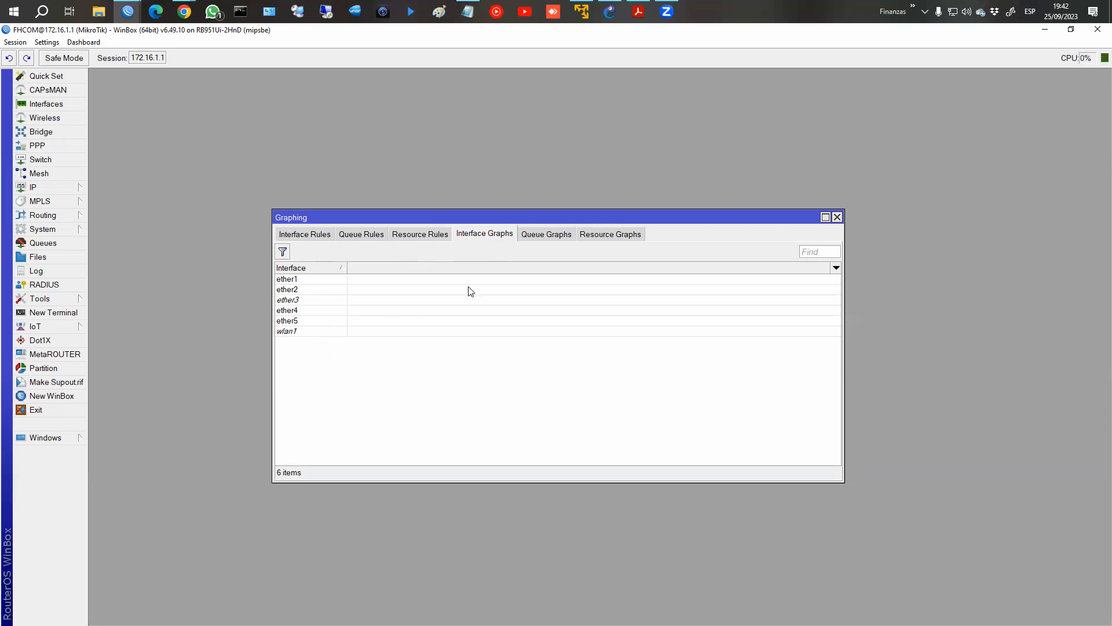
click(606, 235)
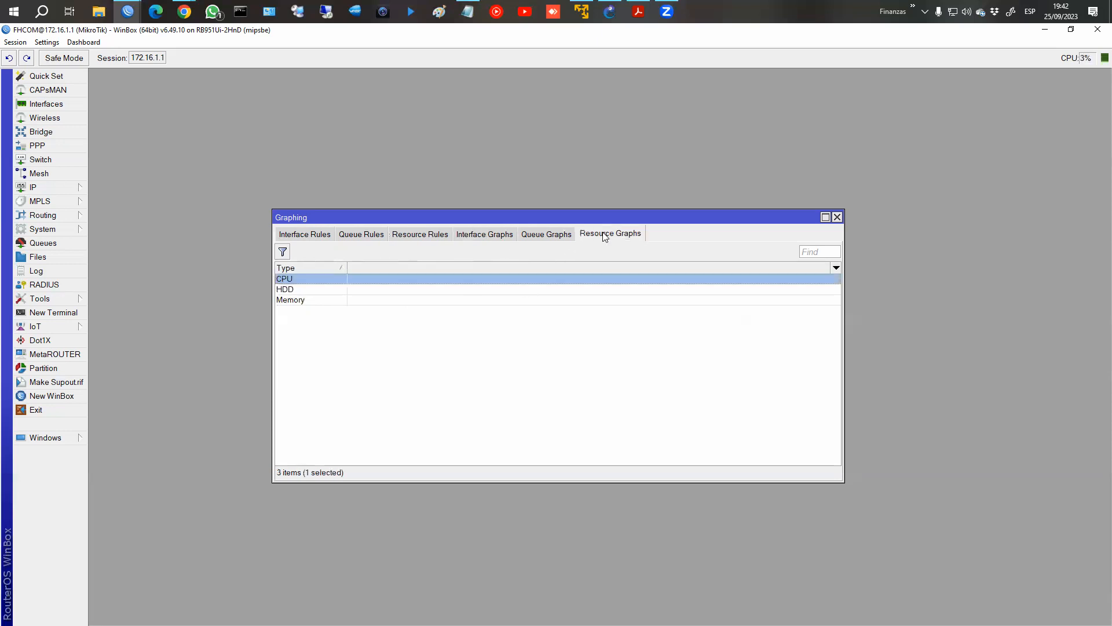
click(289, 290)
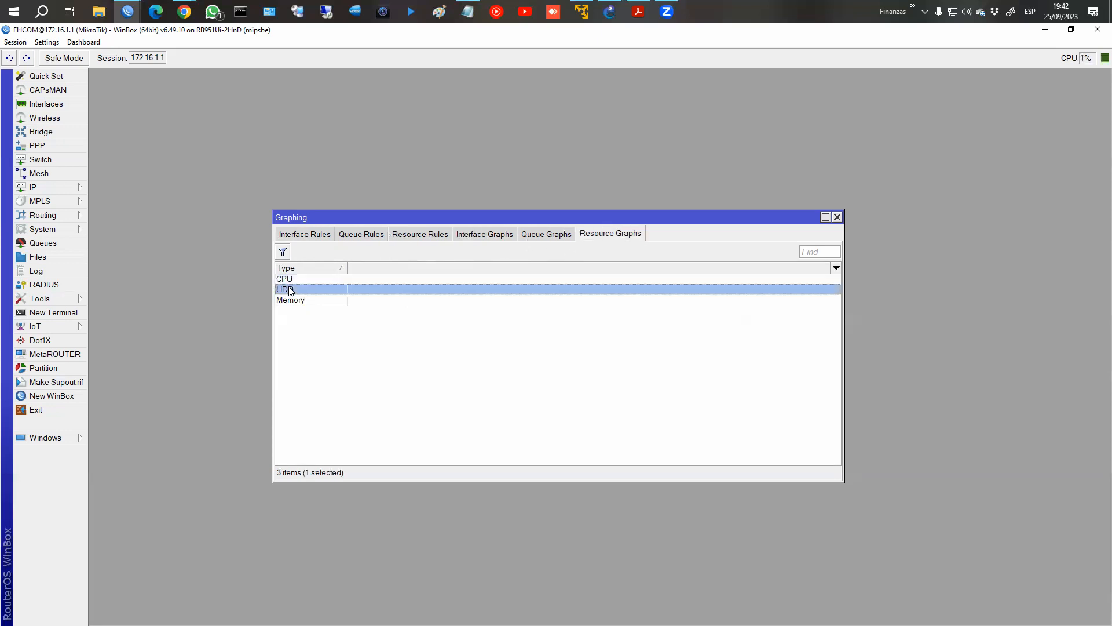
click(289, 299)
View the daily, weekly, monthly and yearly interface graphs of ether1 and close the graph window.
click(479, 237)
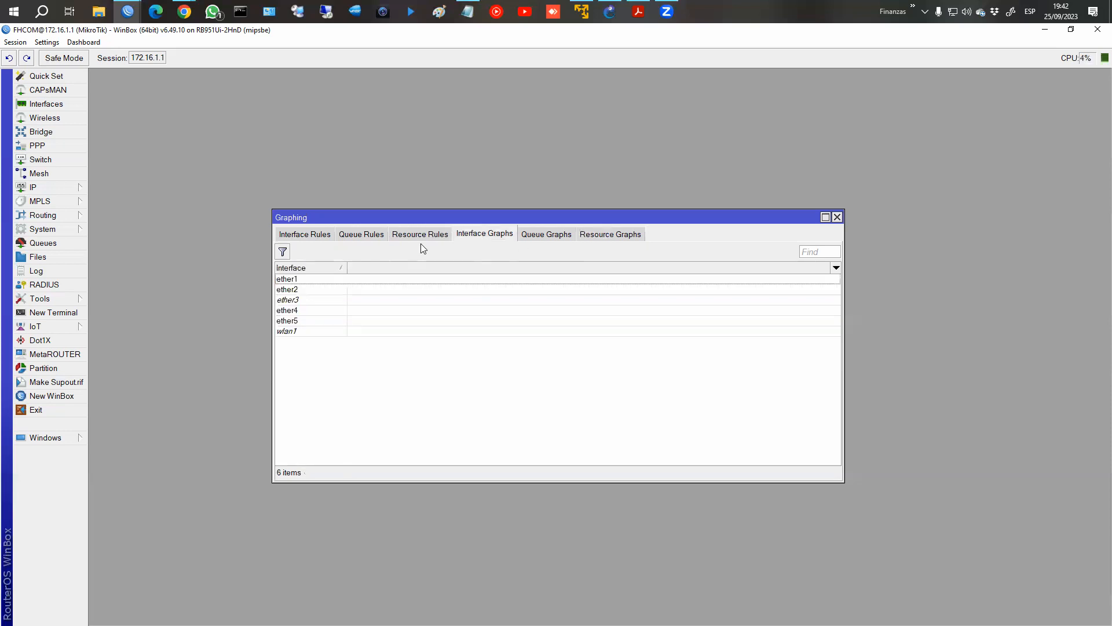
double_click(301, 280)
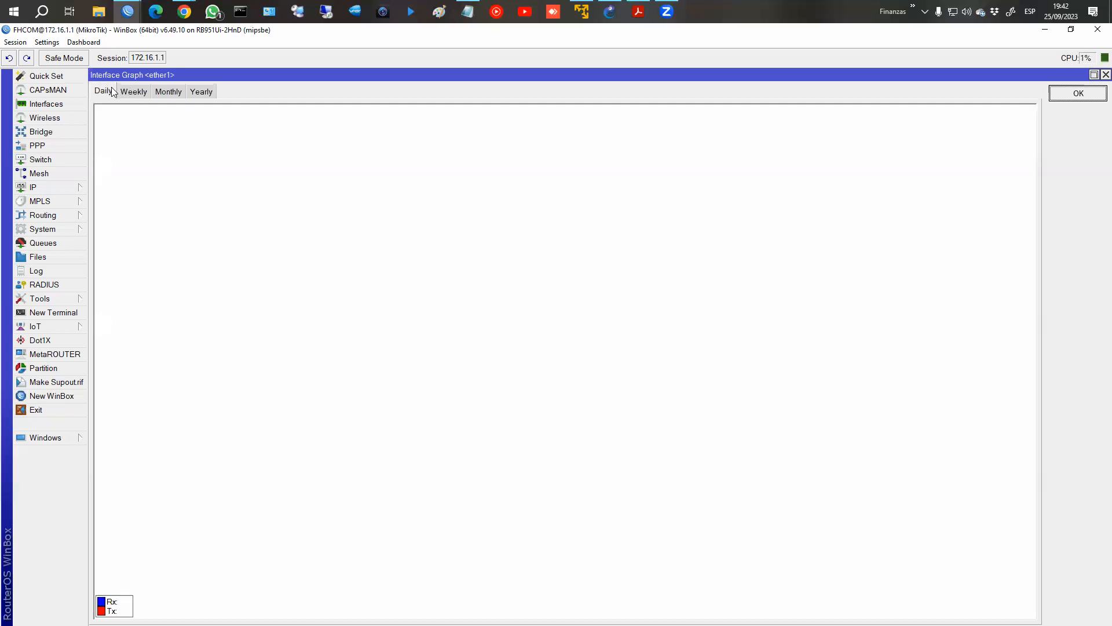
click(145, 93)
click(165, 95)
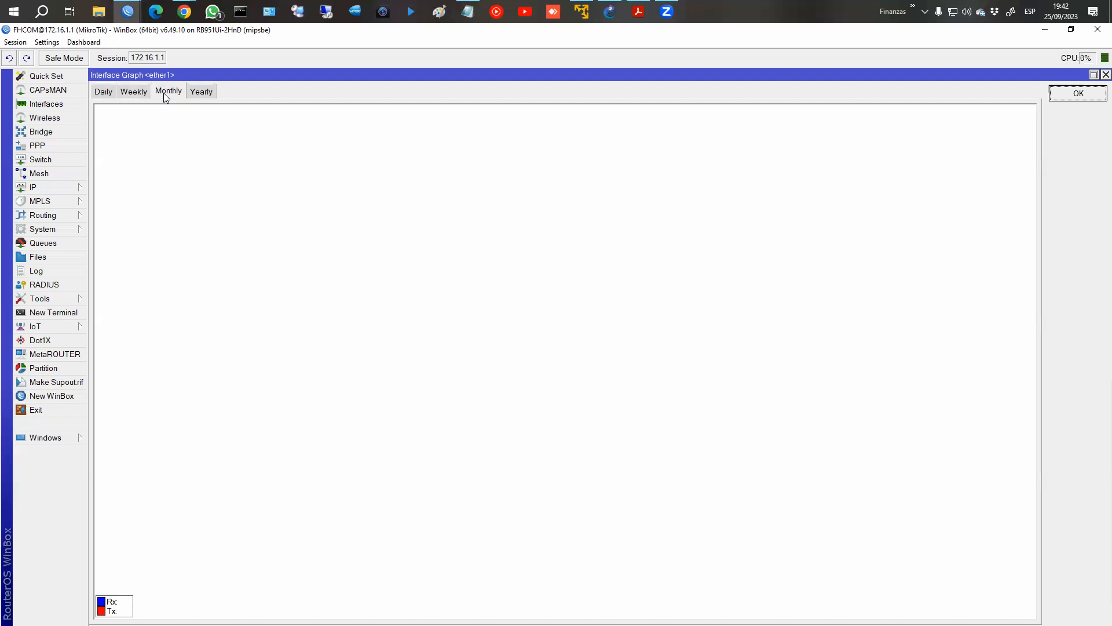
click(200, 94)
click(1075, 95)
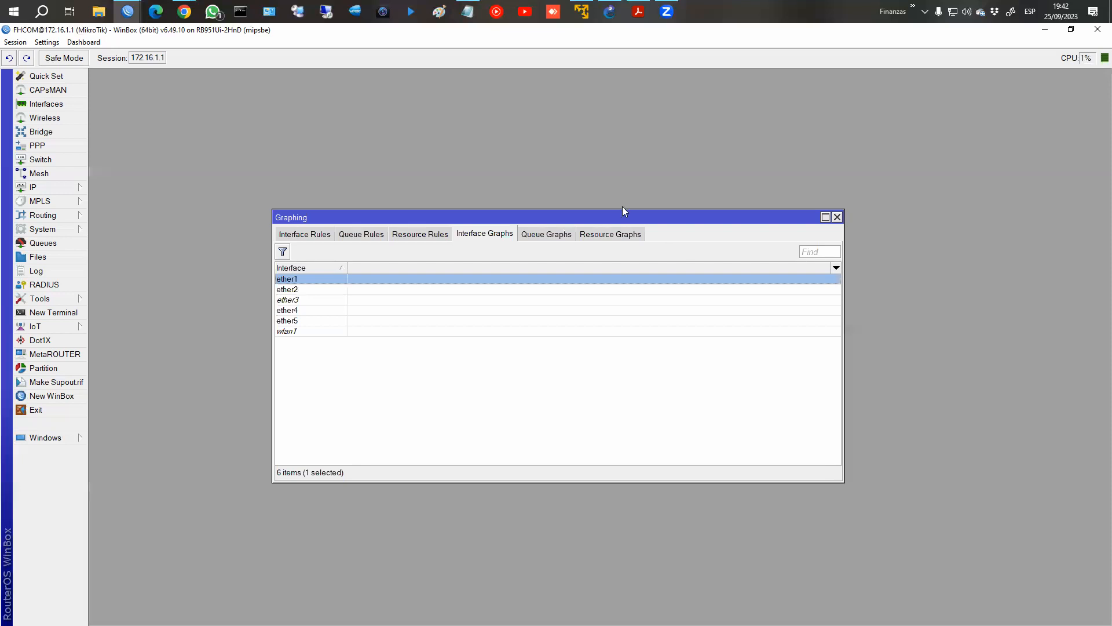
Connect to the managed router at 181.10.156.50:8101 from the WinBox address list and close its restored IP Service List and Graphing windows.
mouse_move(128, 11)
click(81, 87)
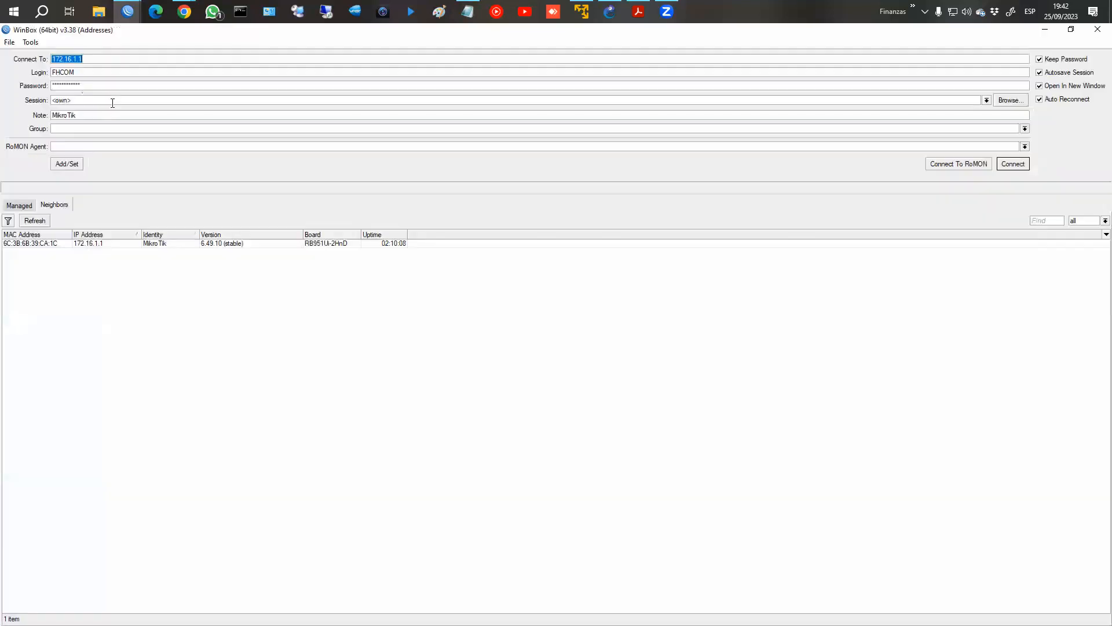
click(32, 205)
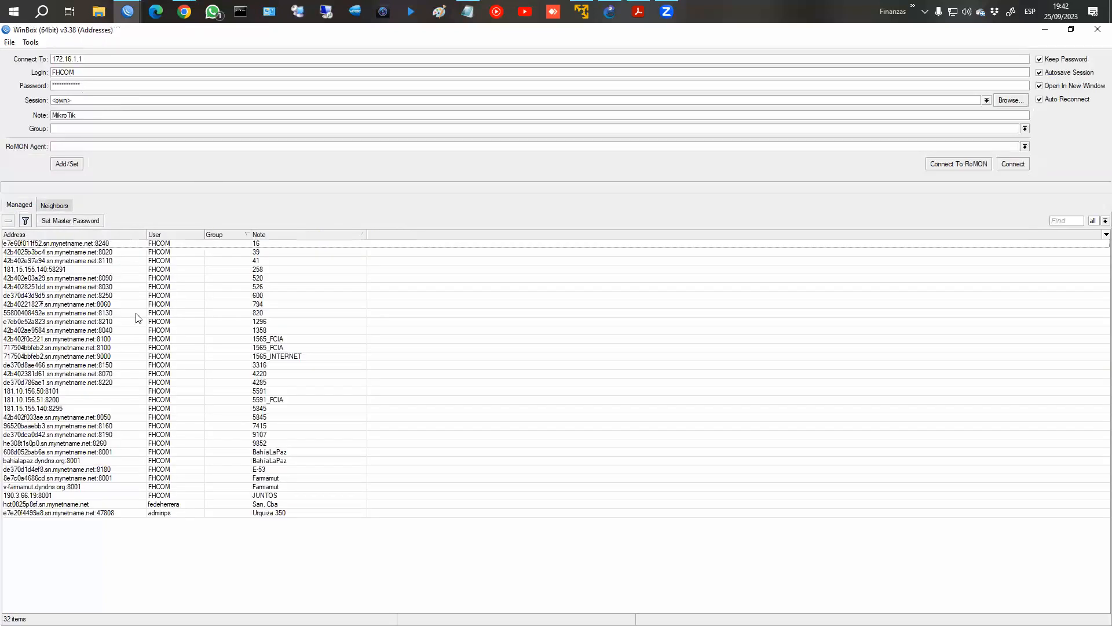
double_click(272, 391)
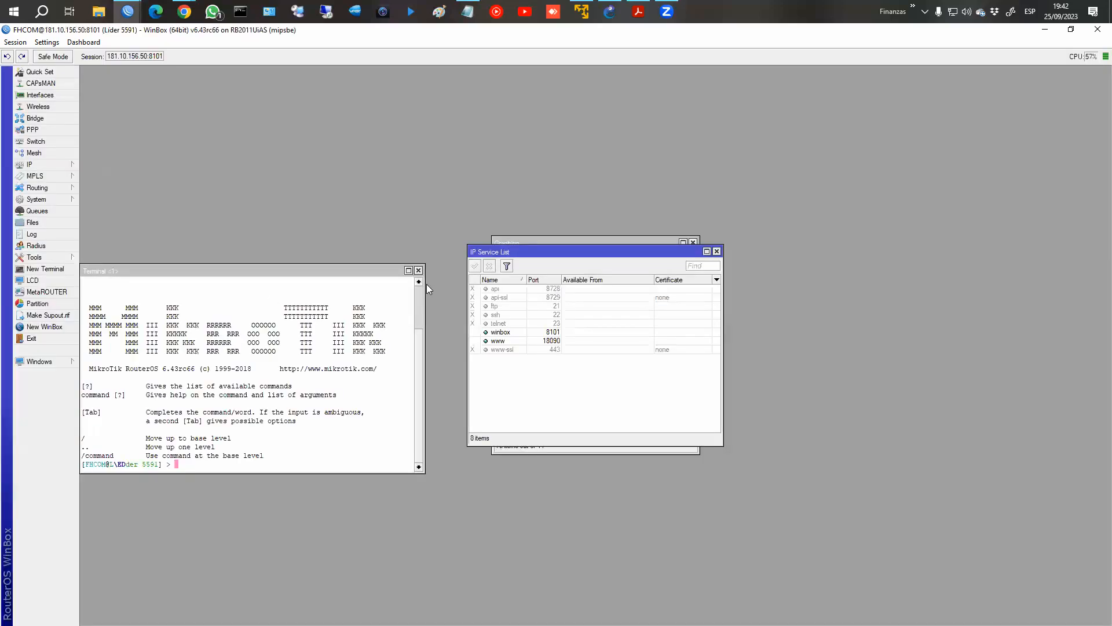
click(418, 270)
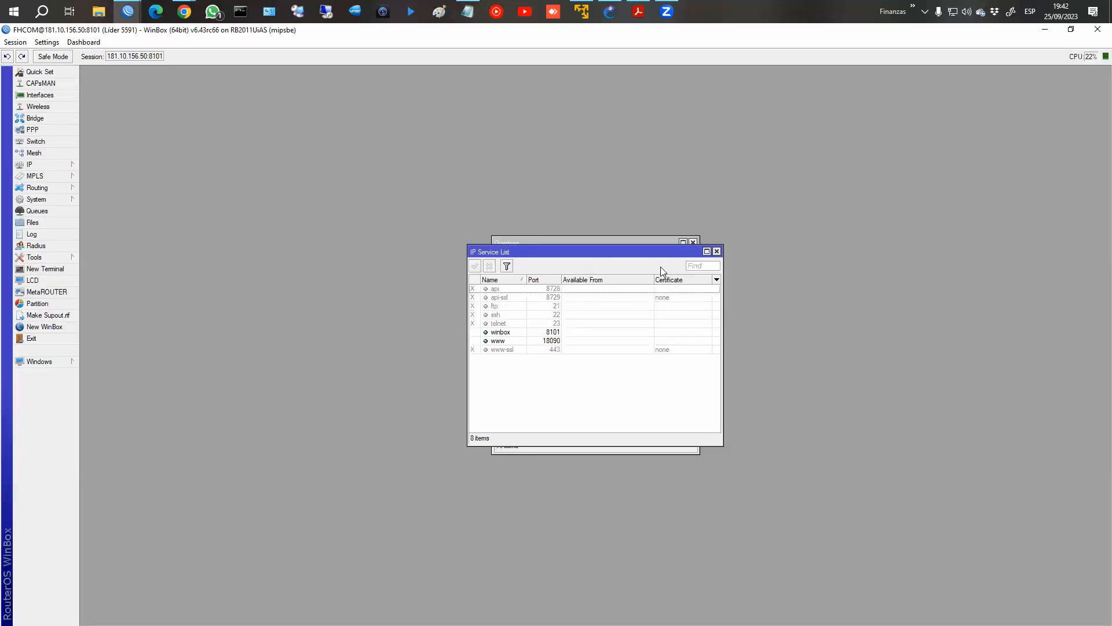
click(716, 251)
click(693, 242)
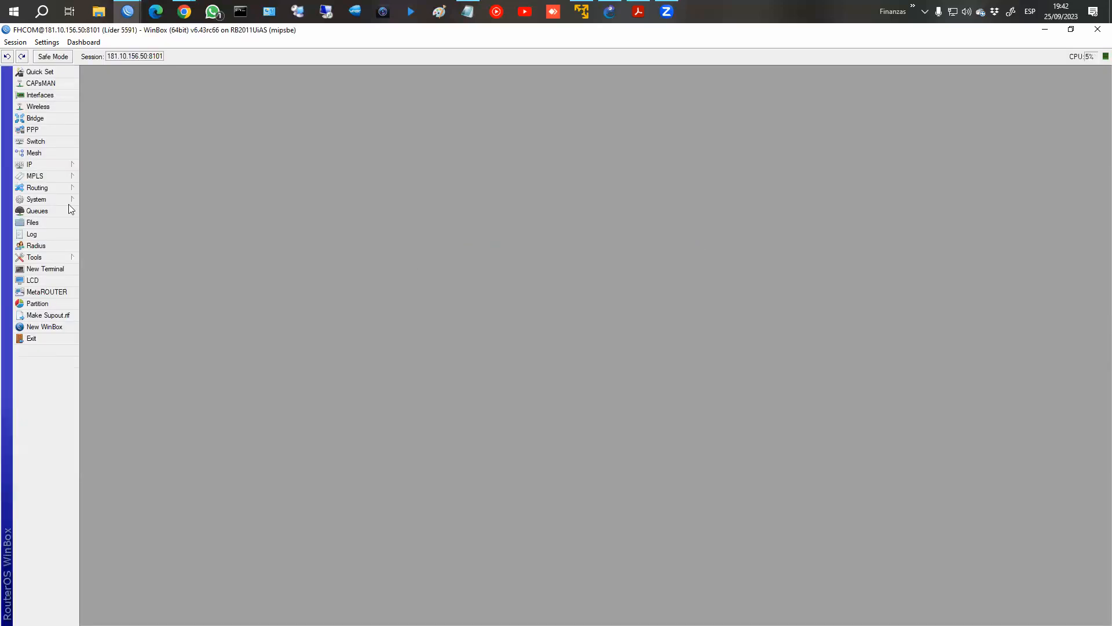
Open the Graphing tool on the connected router and open the interface graph of ether3_INTERNET.
click(35, 257)
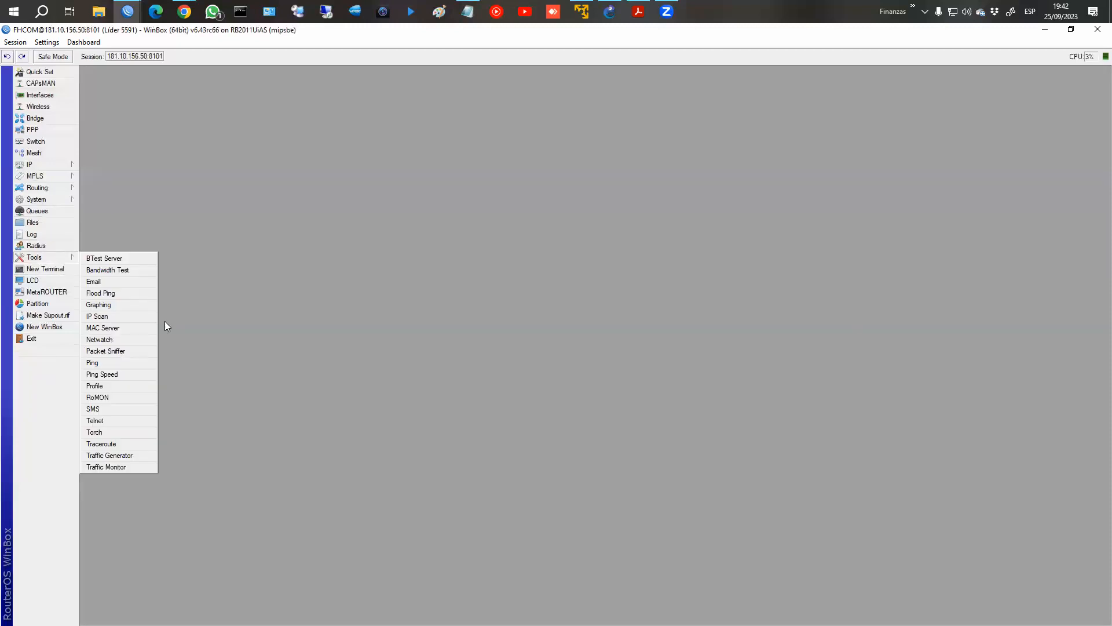
click(98, 305)
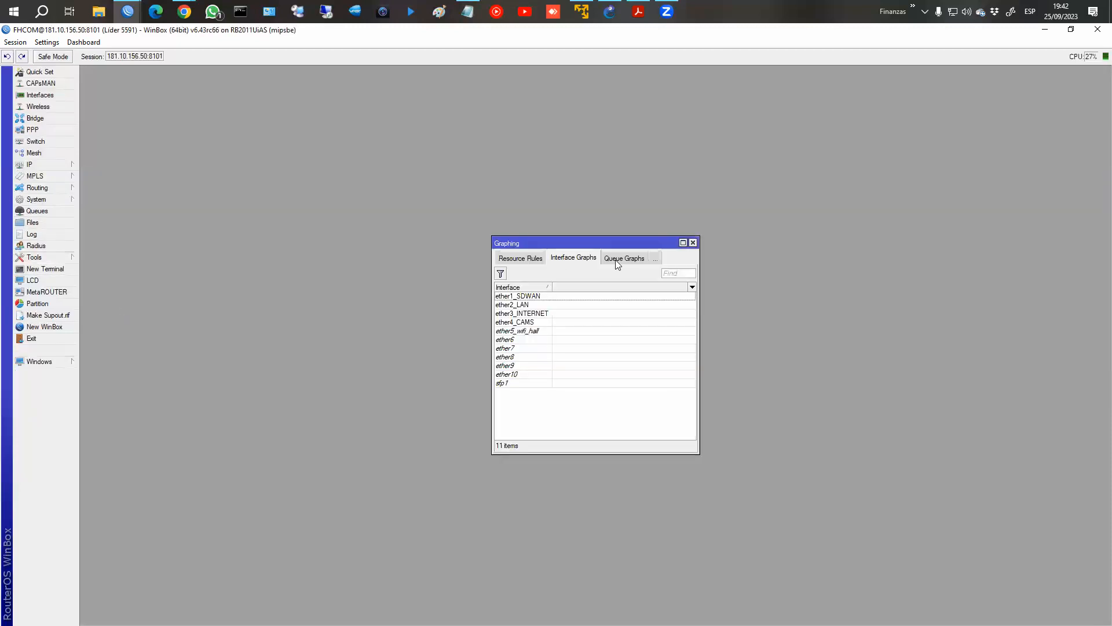
click(527, 313)
double_click(528, 315)
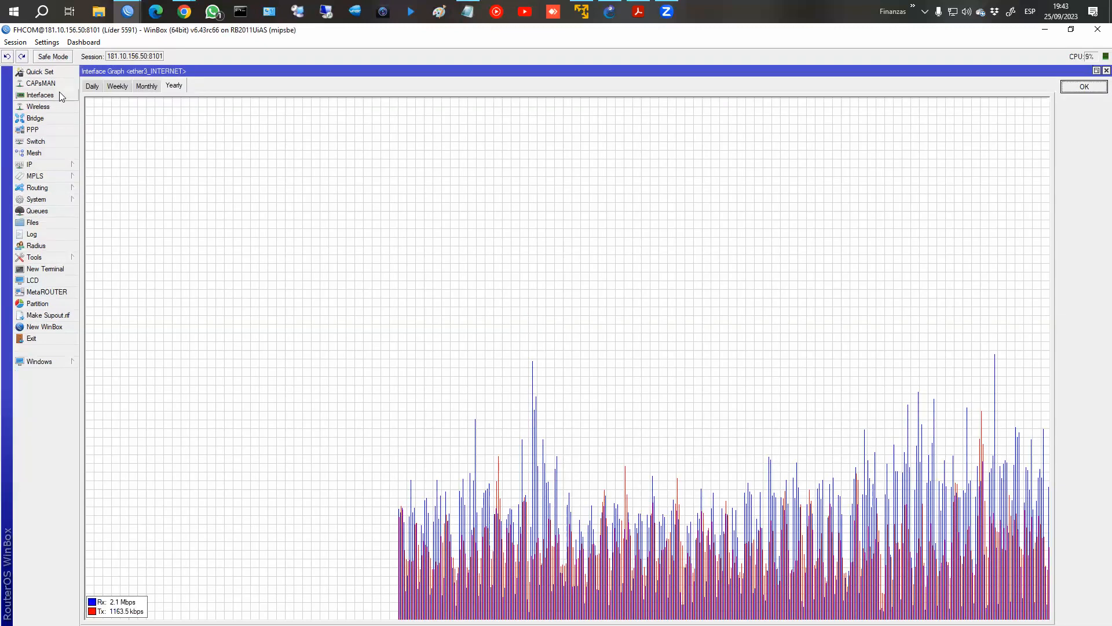
Examine the daily, weekly, monthly and yearly traffic graphs of ether3_INTERNET and close the graph window.
click(91, 86)
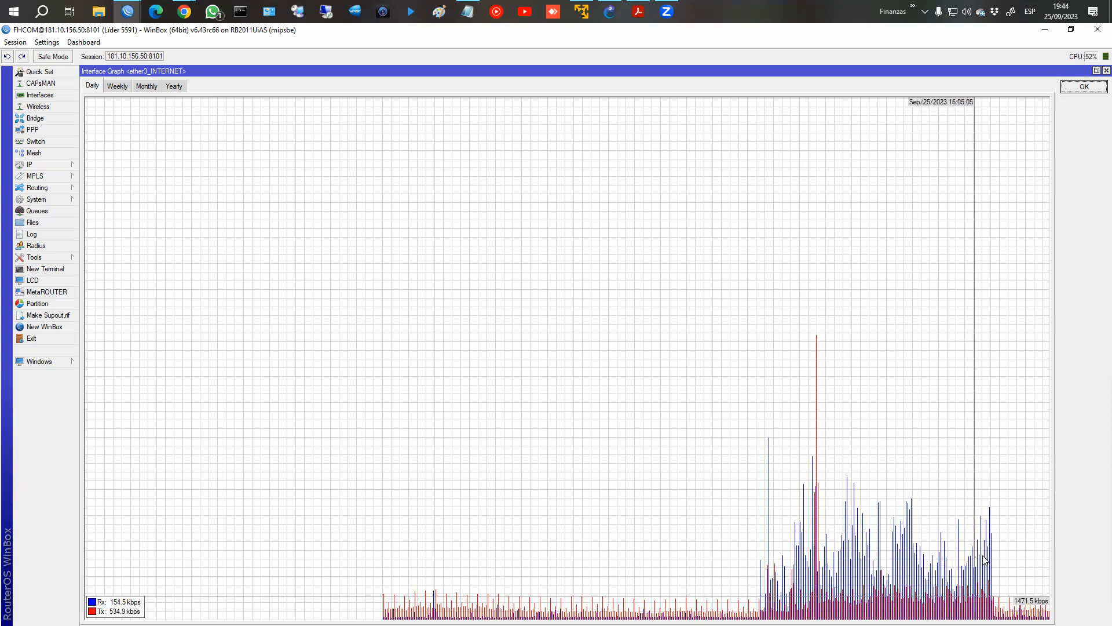
click(118, 86)
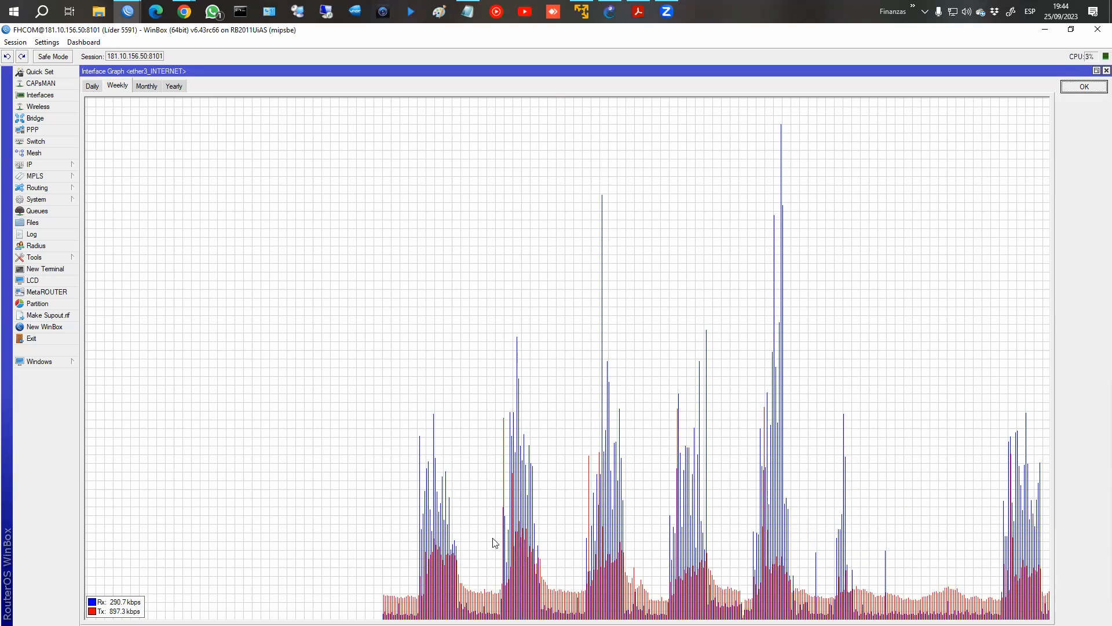
click(141, 87)
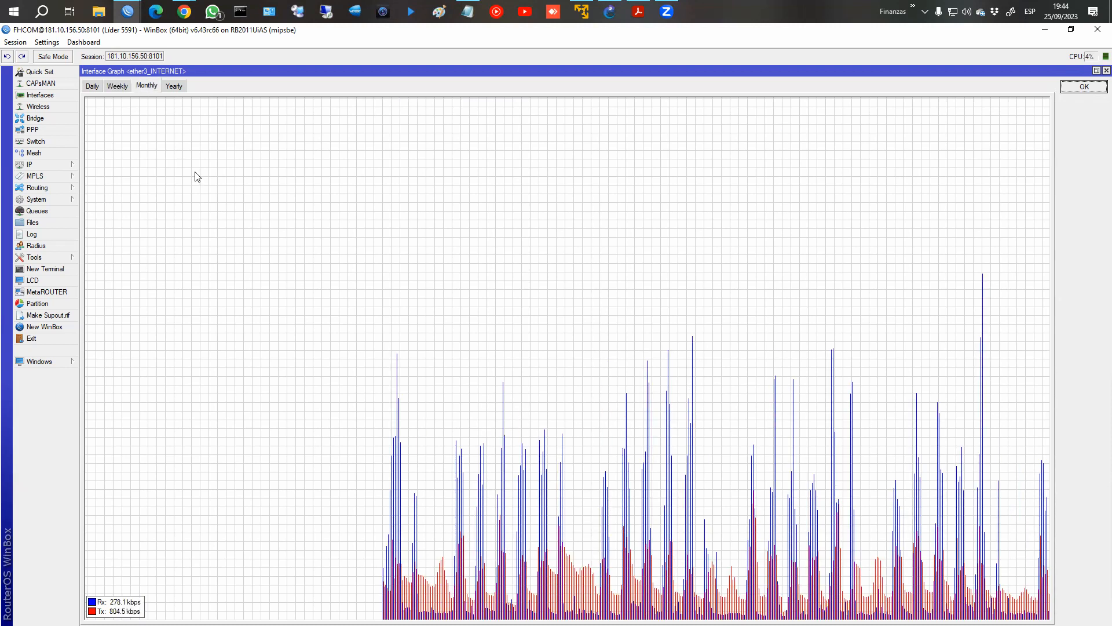
click(177, 86)
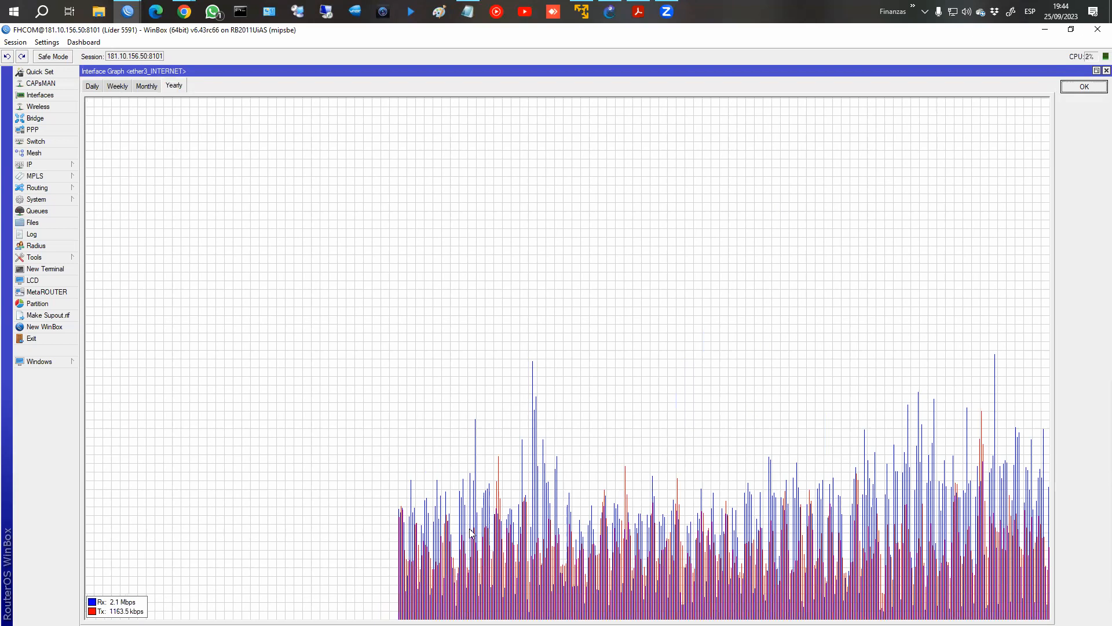
click(1083, 86)
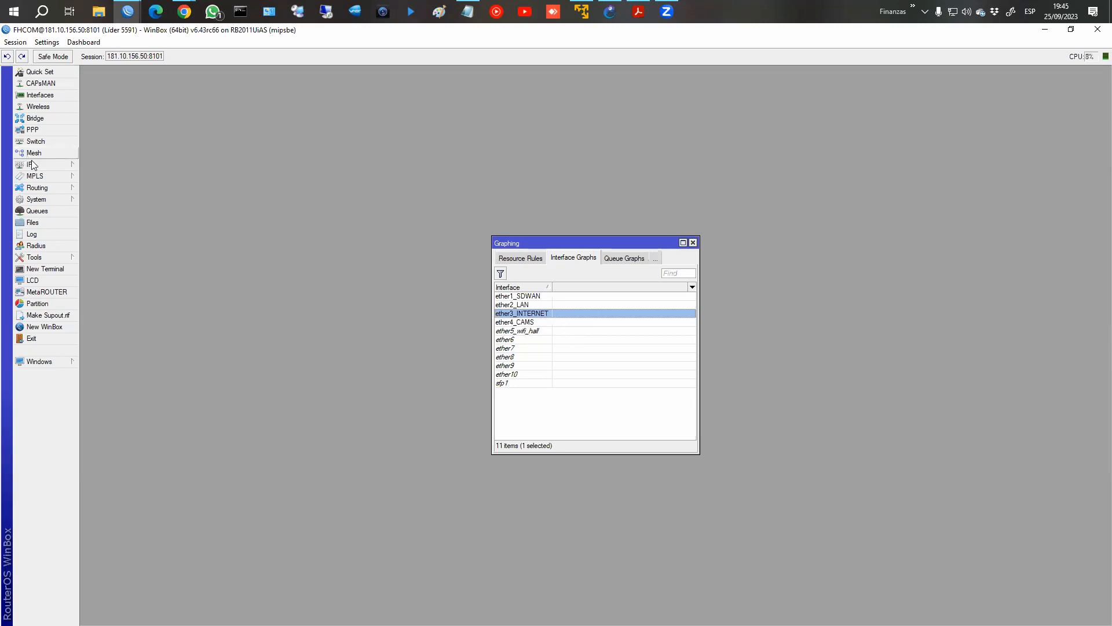
Open the router's IP Service List and select the www service to check its port.
click(60, 166)
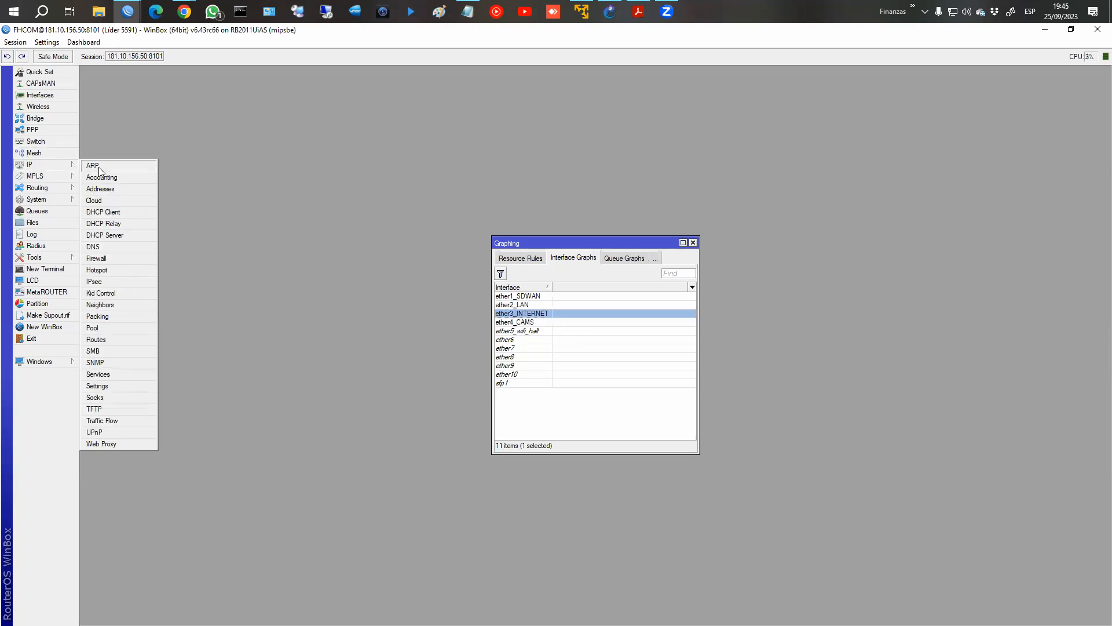
click(117, 373)
click(488, 341)
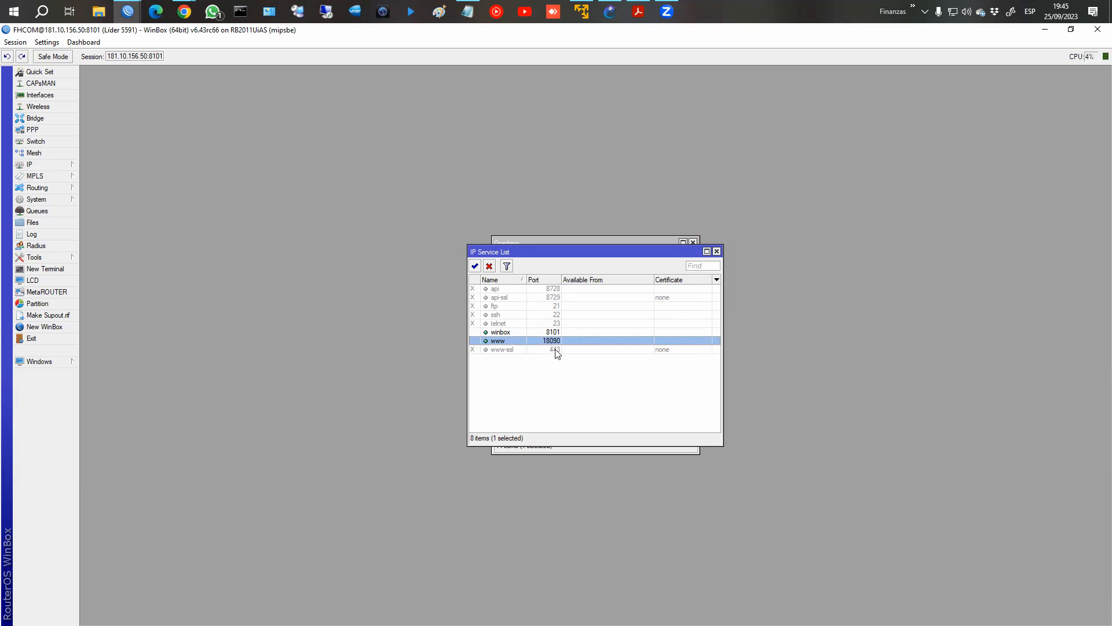
Switch to Chrome, load the router's web page at 181.10.156.50:18090 in a new tab and open its CPU usage graphs.
click(183, 14)
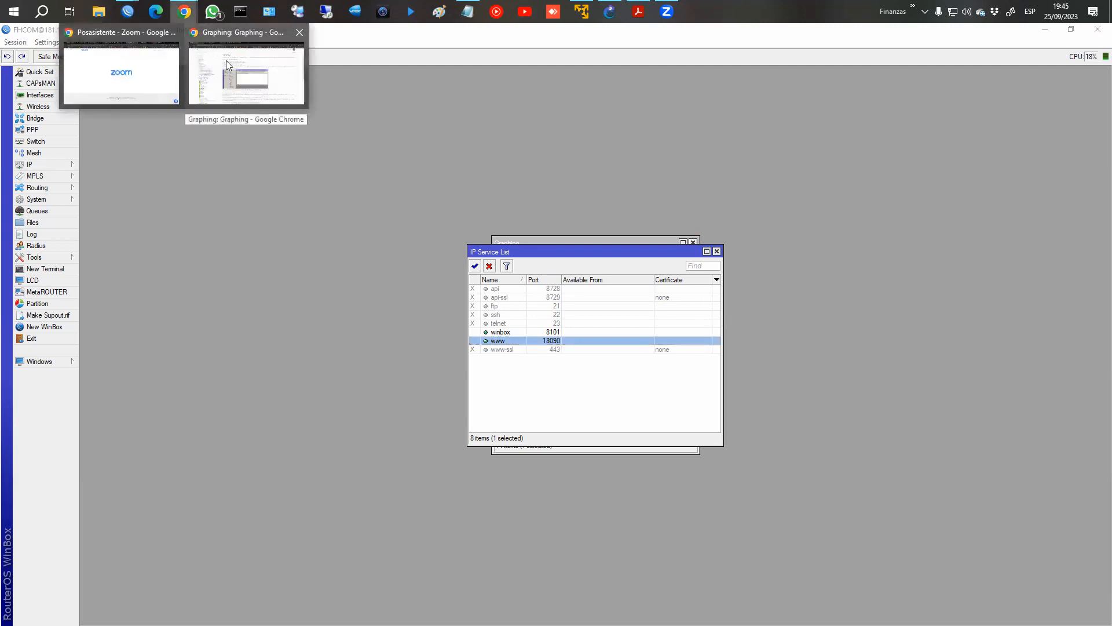
click(234, 68)
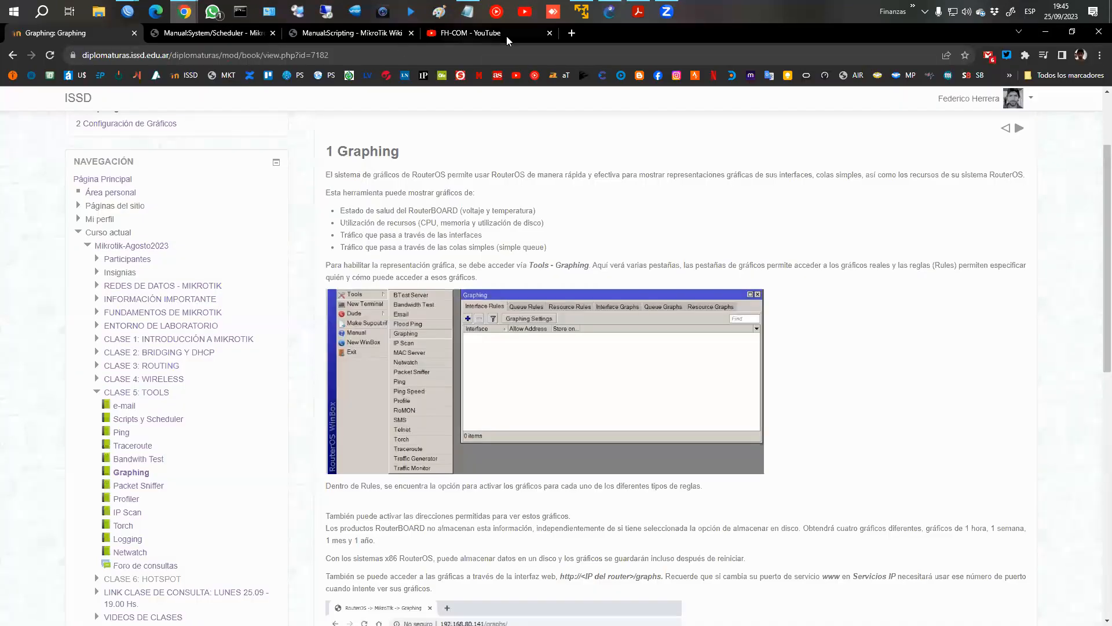
click(572, 34)
text(181.10.156.50:18090)
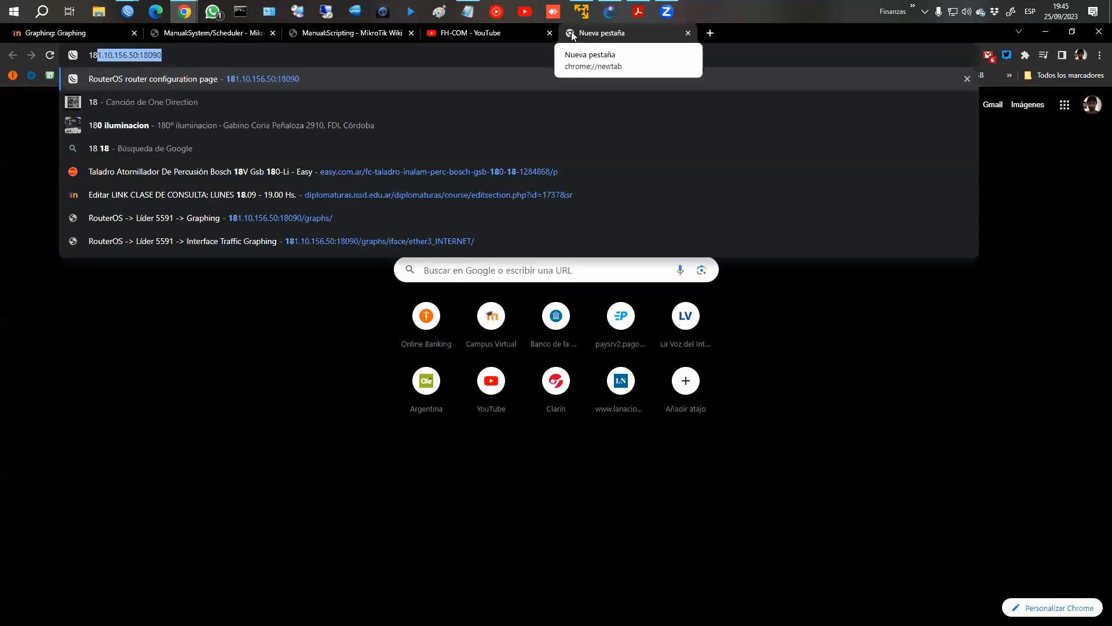
key(Return)
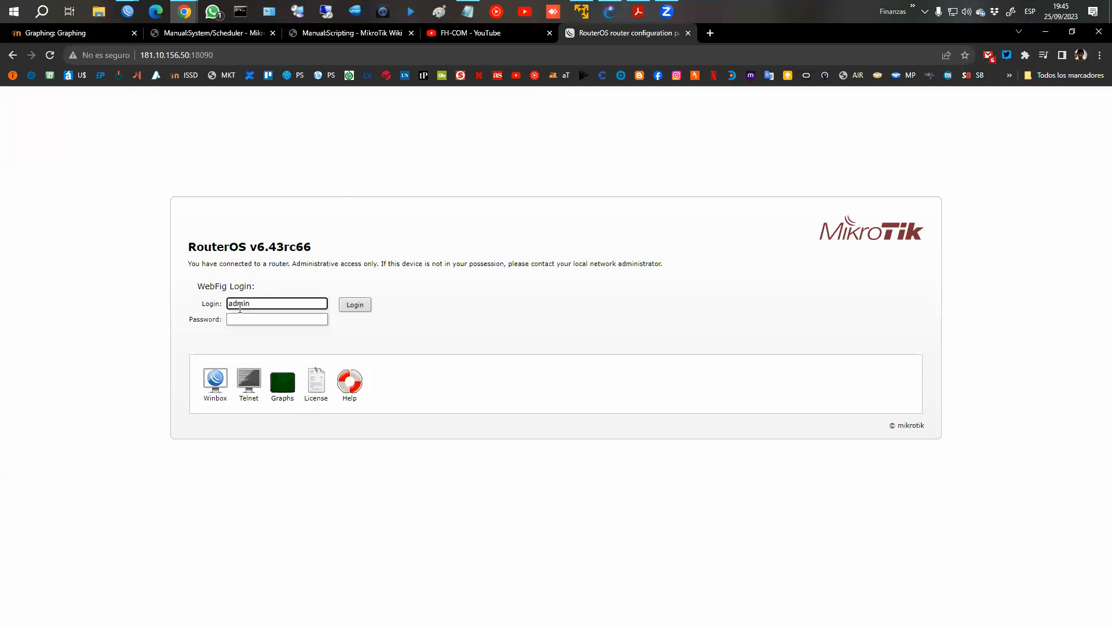
click(283, 389)
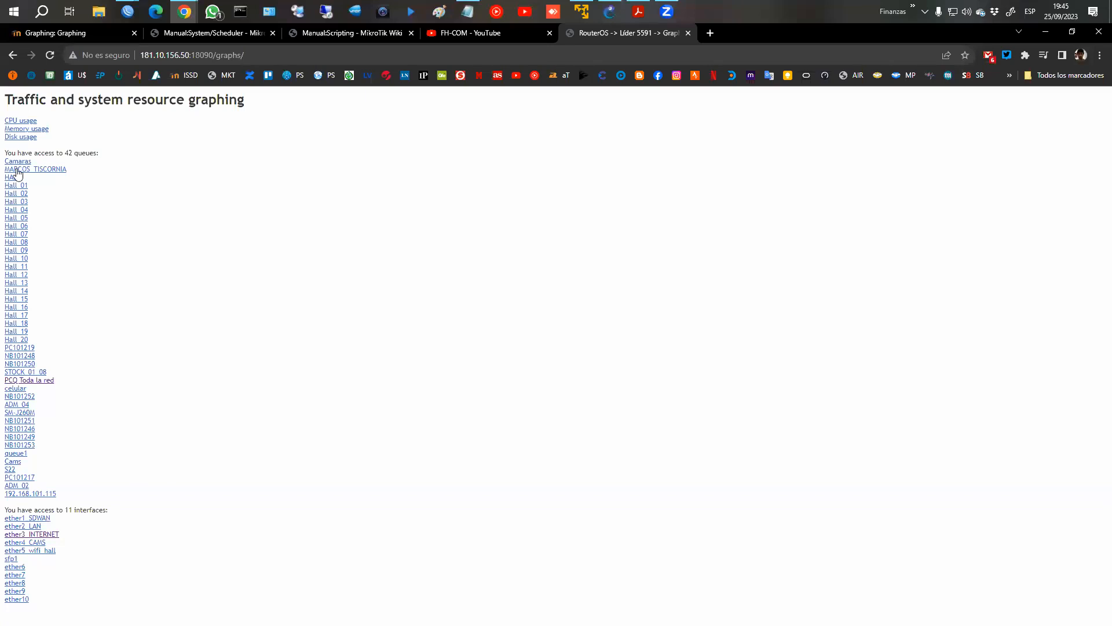
click(19, 122)
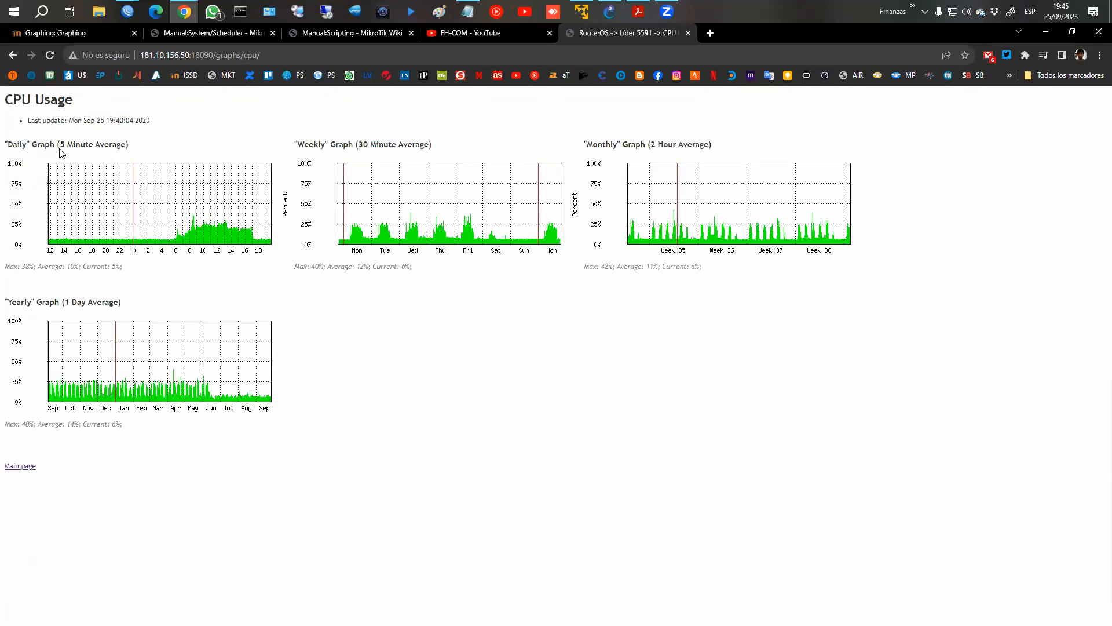
Outline the averaging intervals in the titles of the four CPU usage graphs in red, then clear the markings.
mouse_move(56, 150)
mouse_down()
mouse_move(128, 149)
mouse_move(65, 136)
mouse_up()
mouse_move(355, 134)
mouse_down()
mouse_move(445, 131)
mouse_move(359, 155)
mouse_up()
mouse_move(650, 129)
mouse_down()
mouse_move(645, 142)
mouse_move(721, 134)
mouse_move(644, 148)
mouse_up()
mouse_move(57, 293)
mouse_down()
mouse_move(80, 289)
mouse_move(108, 317)
mouse_move(58, 310)
mouse_up()
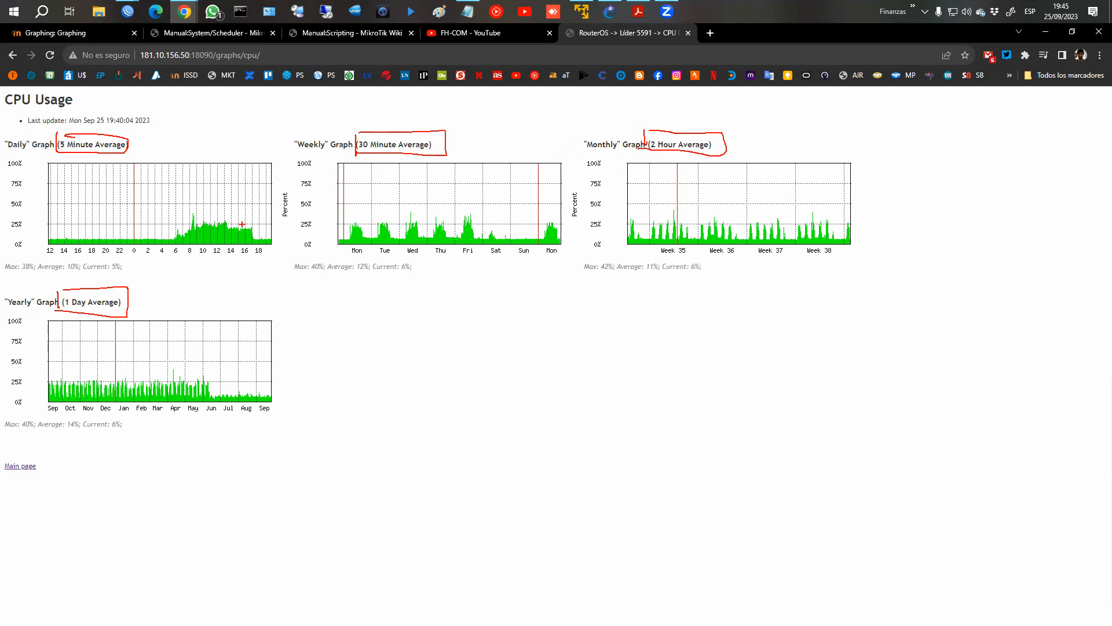
key(Escape)
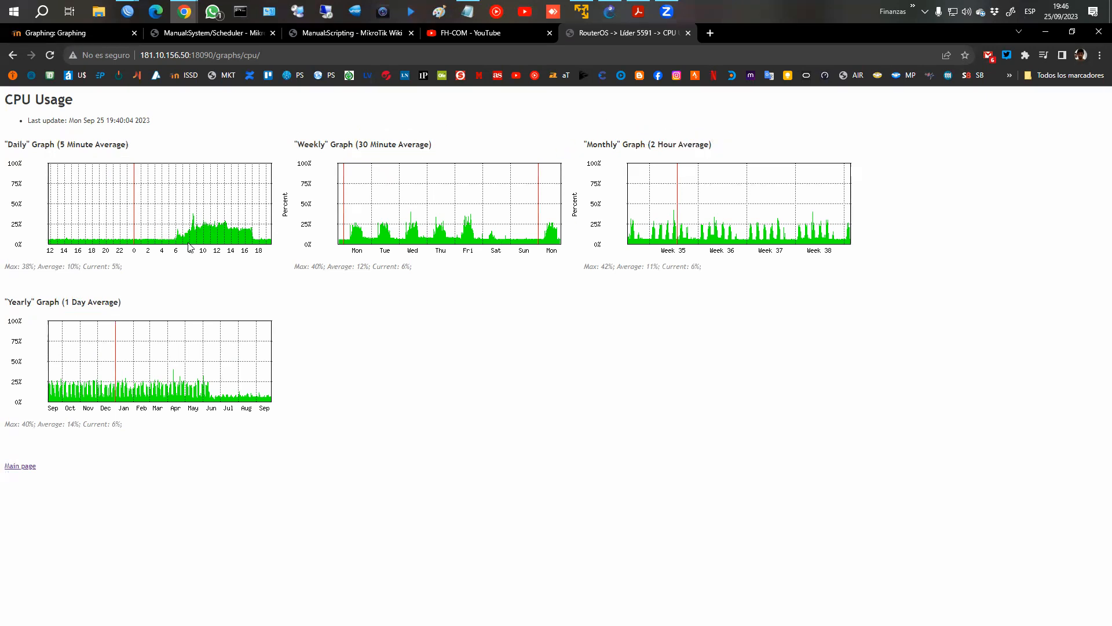
Trace the daily CPU usage curve in red and sketch a fluctuating high-load curve above it for comparison.
key(ctrl+2)
drag(60, 239, 162, 240)
drag(253, 229, 253, 232)
drag(215, 222, 246, 229)
mouse_move(53, 192)
mouse_down()
mouse_move(61, 176)
mouse_move(176, 180)
mouse_move(203, 157)
mouse_move(218, 183)
mouse_move(230, 167)
mouse_move(261, 197)
mouse_move(277, 196)
mouse_up()
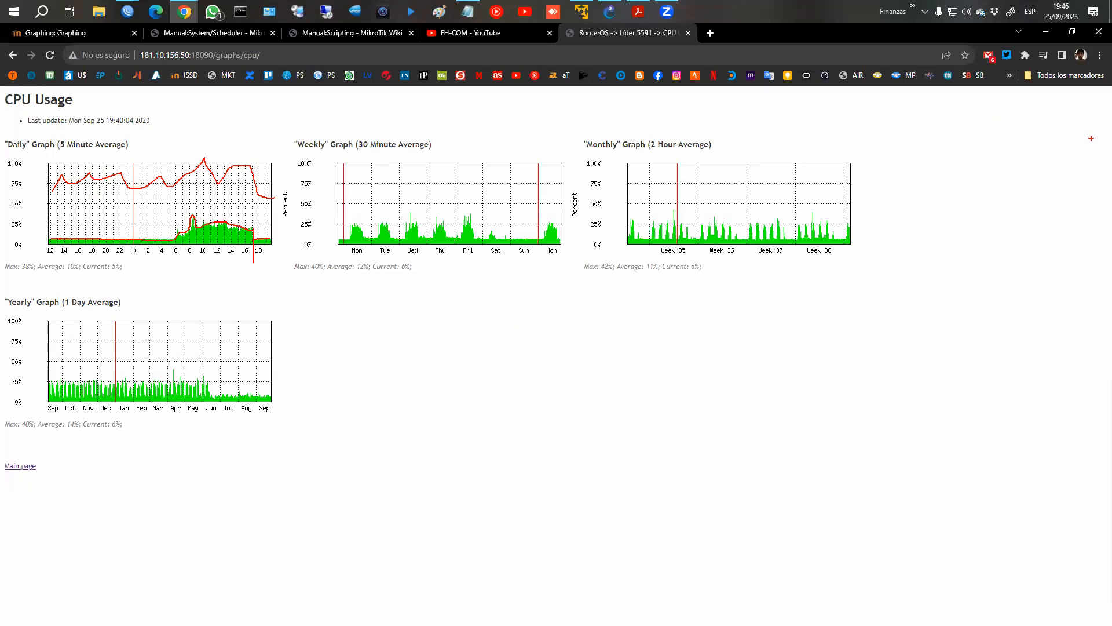
Enlarge the CPU Usage page to 150% and examine its daily, weekly, monthly and yearly graphs.
click(1100, 55)
click(1072, 192)
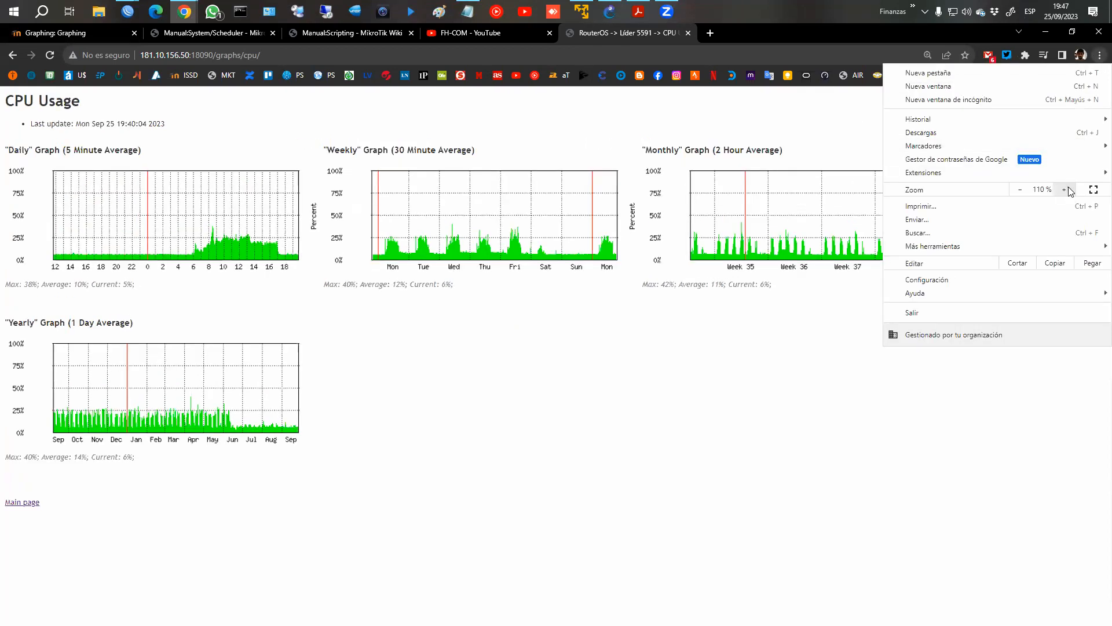
click(1071, 191)
click(1071, 191)
click(1072, 191)
click(1022, 190)
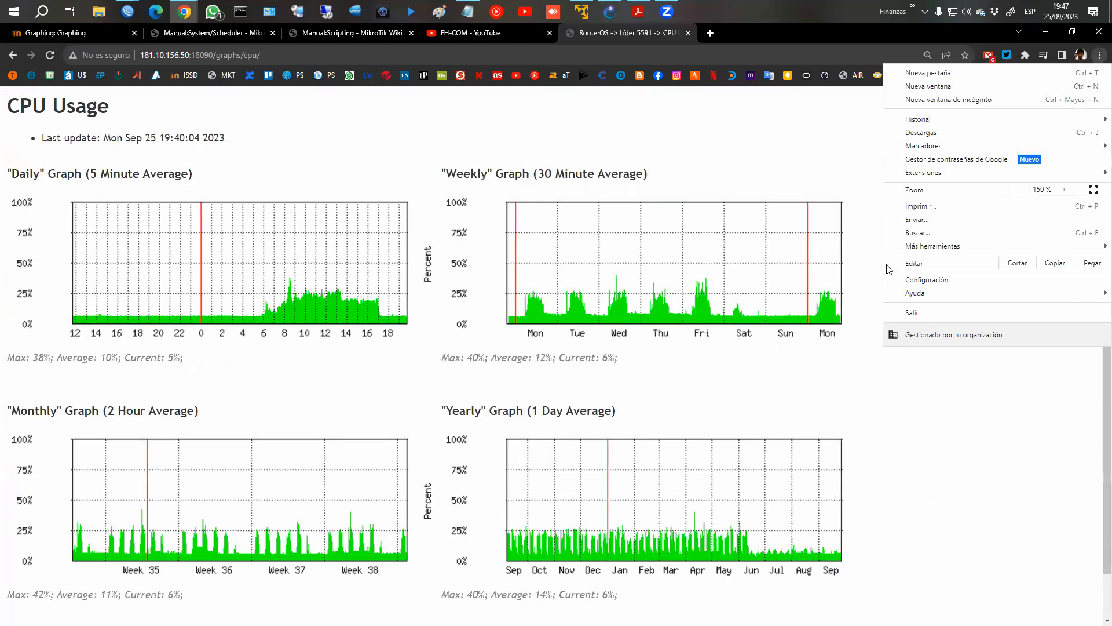
scroll(811, 260, down, 2)
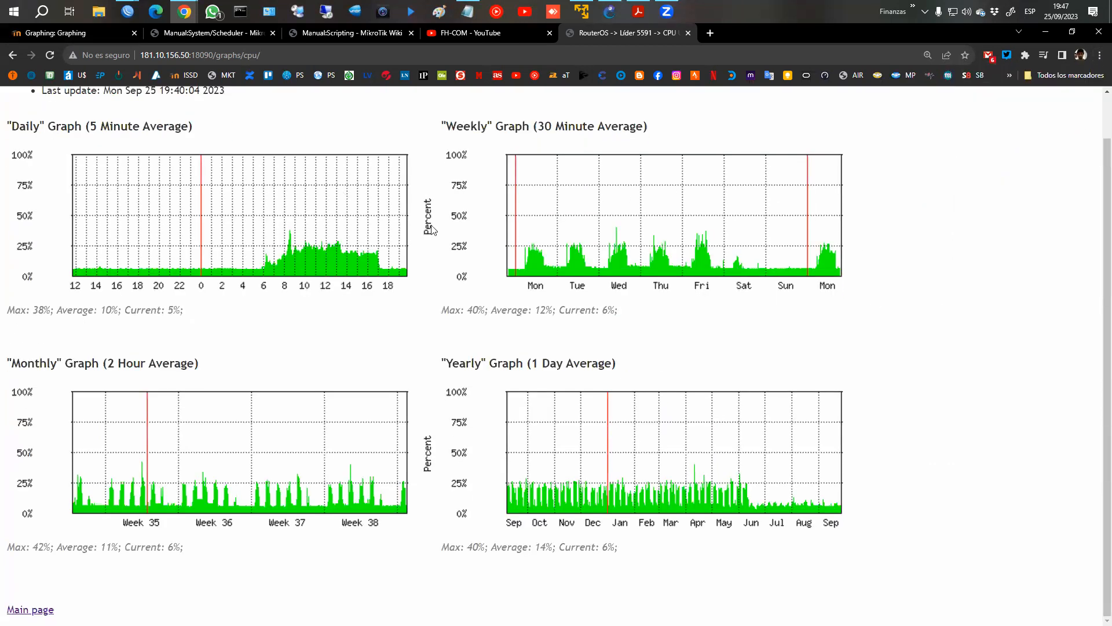
Return to the graph overview, open the ether3_INTERNET interface graphs and examine them, highlighting the yearly graph's averaging interval.
click(14, 56)
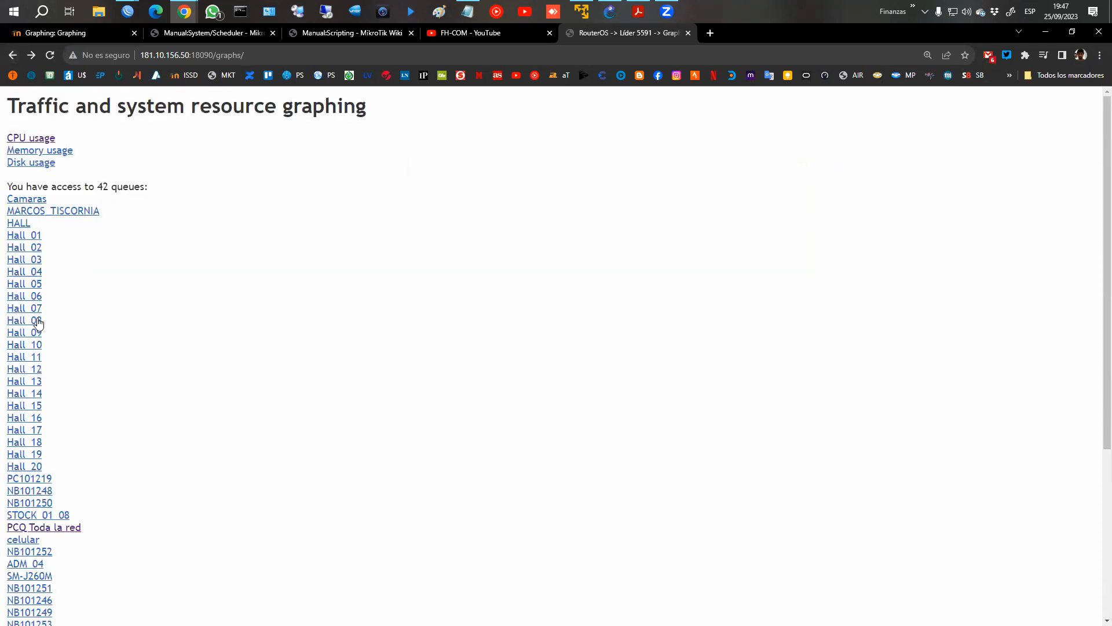
scroll(37, 323, down, 4)
click(63, 505)
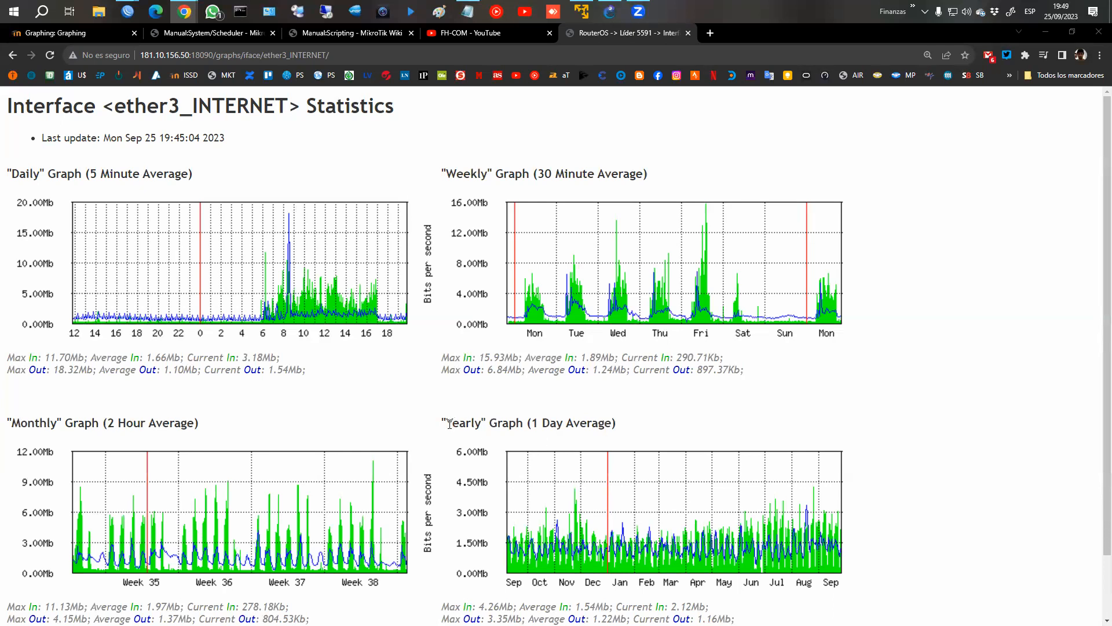
drag(451, 424, 627, 424)
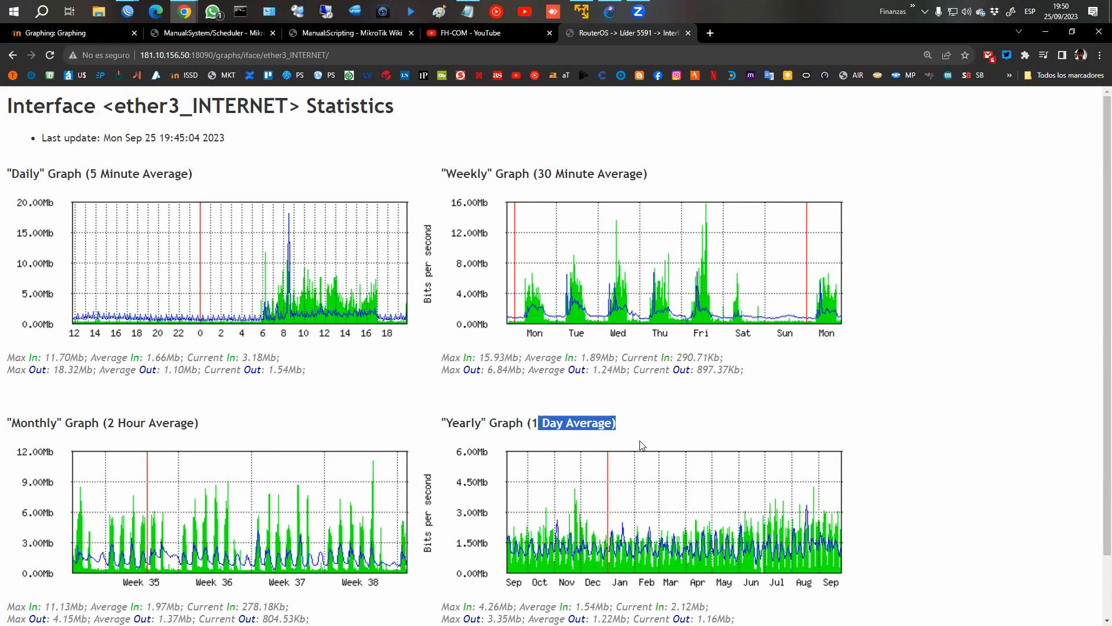
scroll(490, 292, down, 2)
scroll(491, 291, up, 2)
Reset the page zoom of the ether3_INTERNET statistics to 100%.
click(1098, 55)
click(1018, 189)
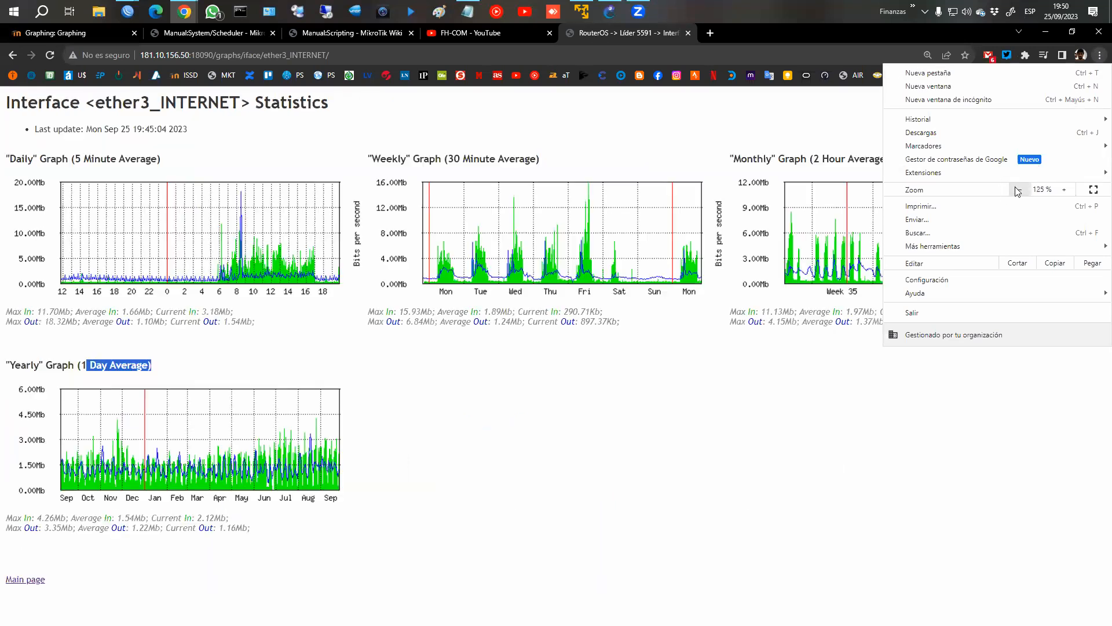
click(1017, 190)
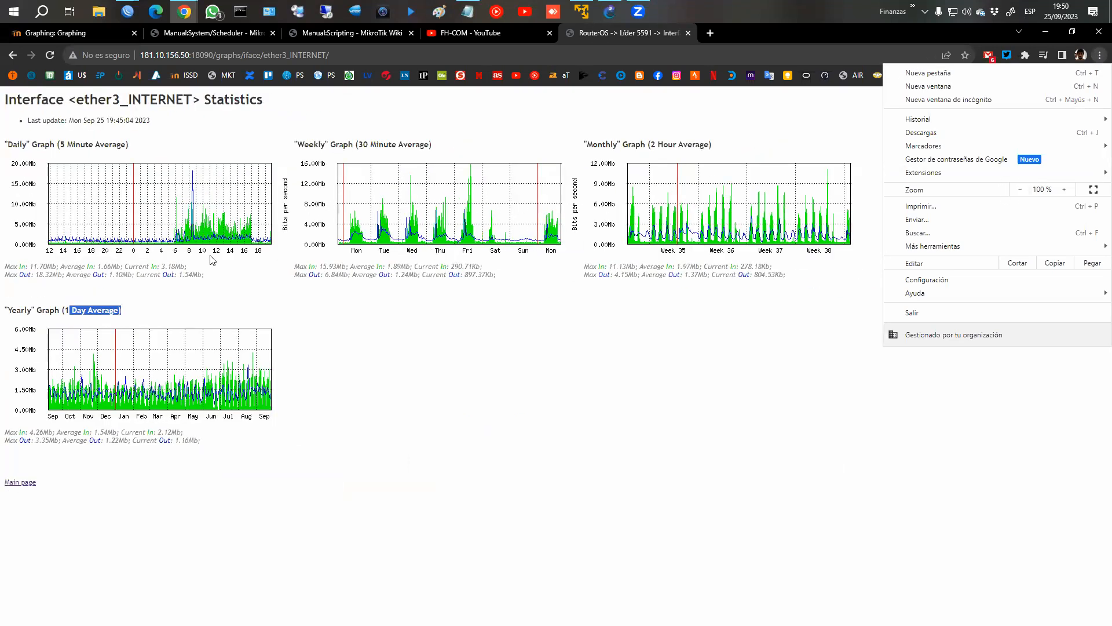
Go back to the course's Graphing chapter and review its notes on web access to the graphs and the example screenshots.
click(71, 38)
scroll(669, 362, down, 3)
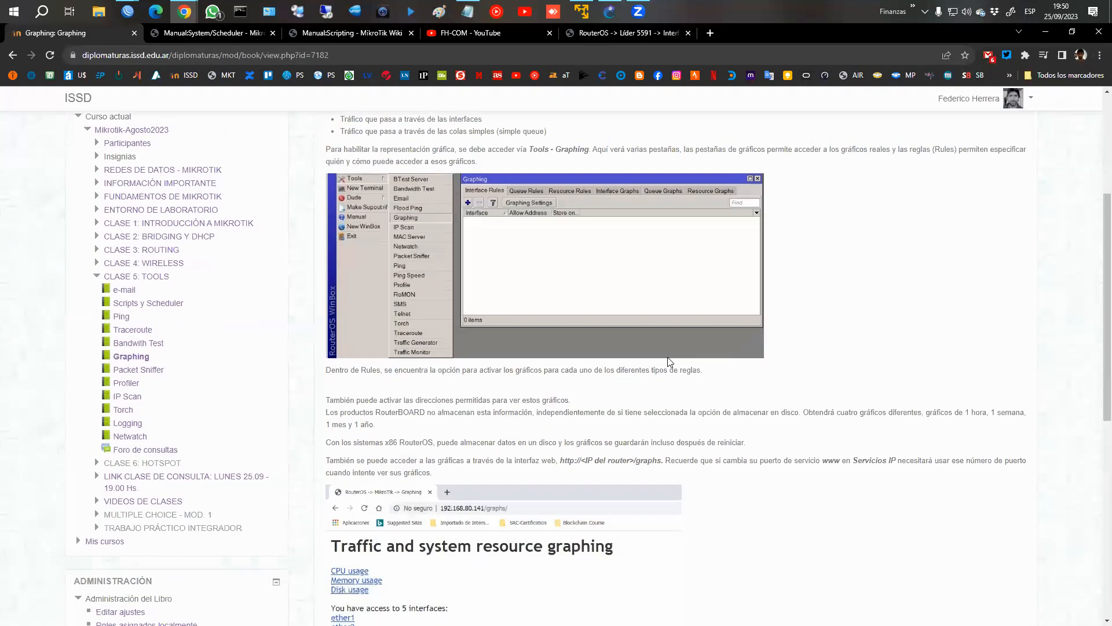
scroll(669, 362, down, 8)
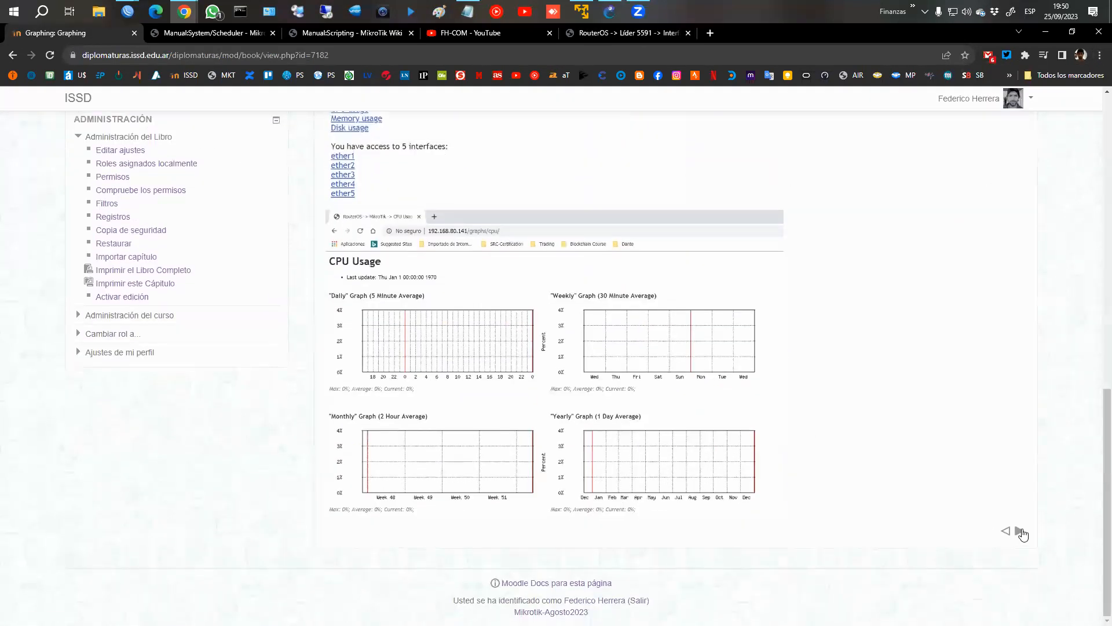
scroll(665, 390, up, 3)
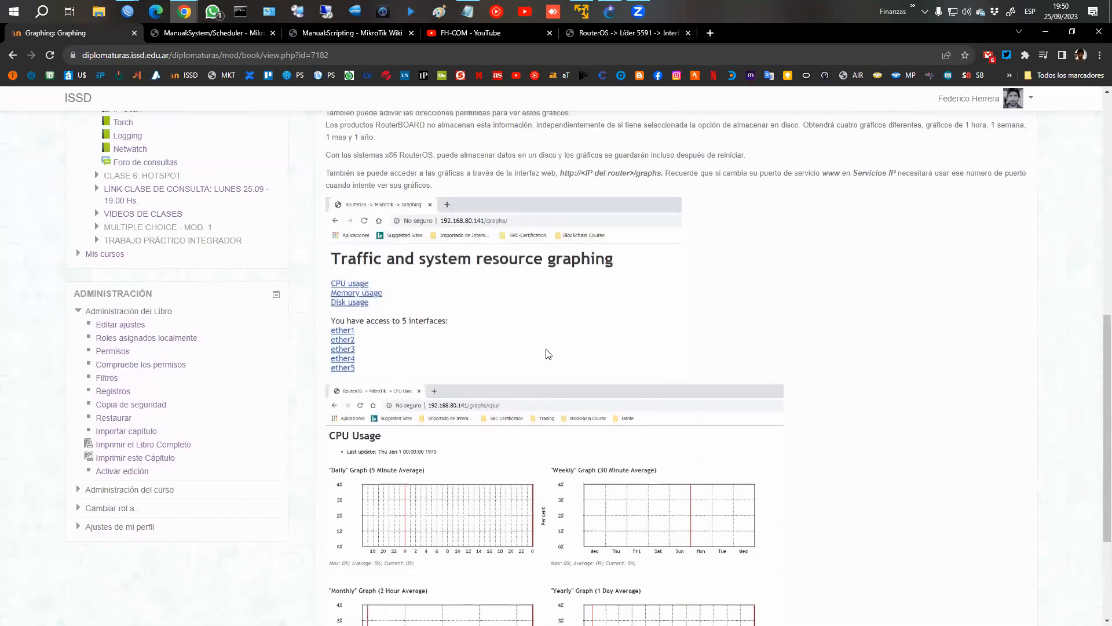
scroll(548, 354, up, 5)
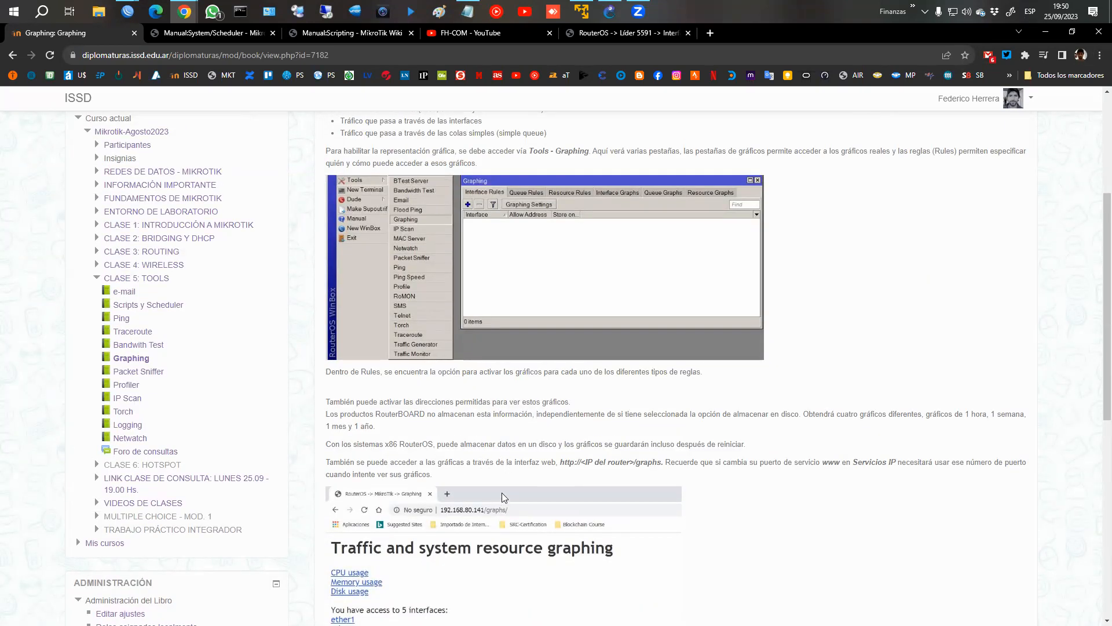
Switch to the WinBox session of 181.10.156.50:8101, disable the www service and close the session.
click(135, 12)
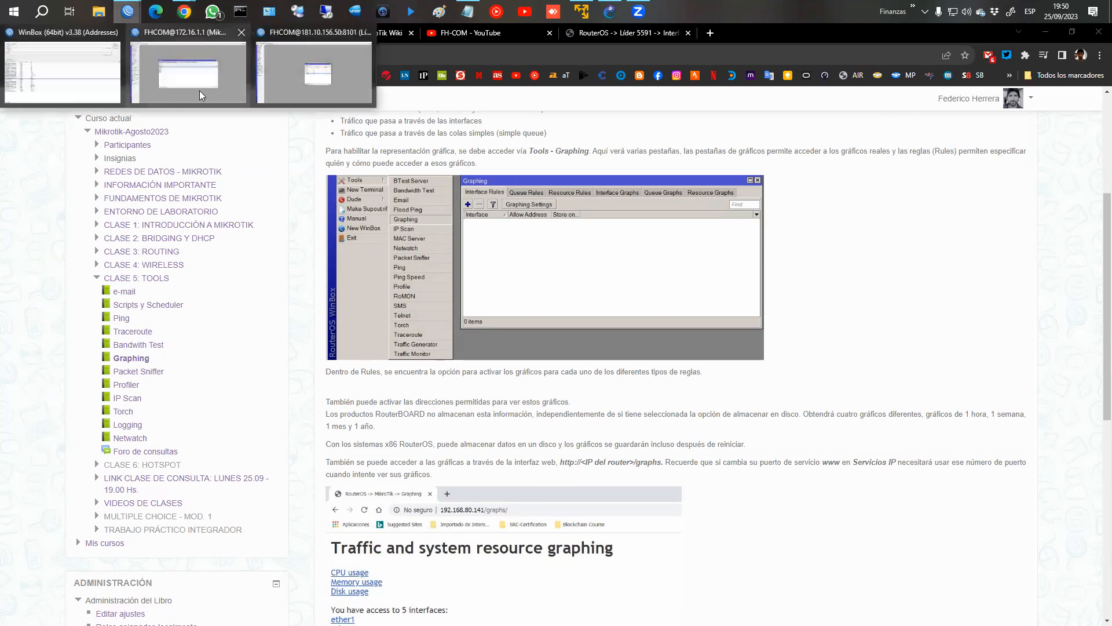
click(289, 78)
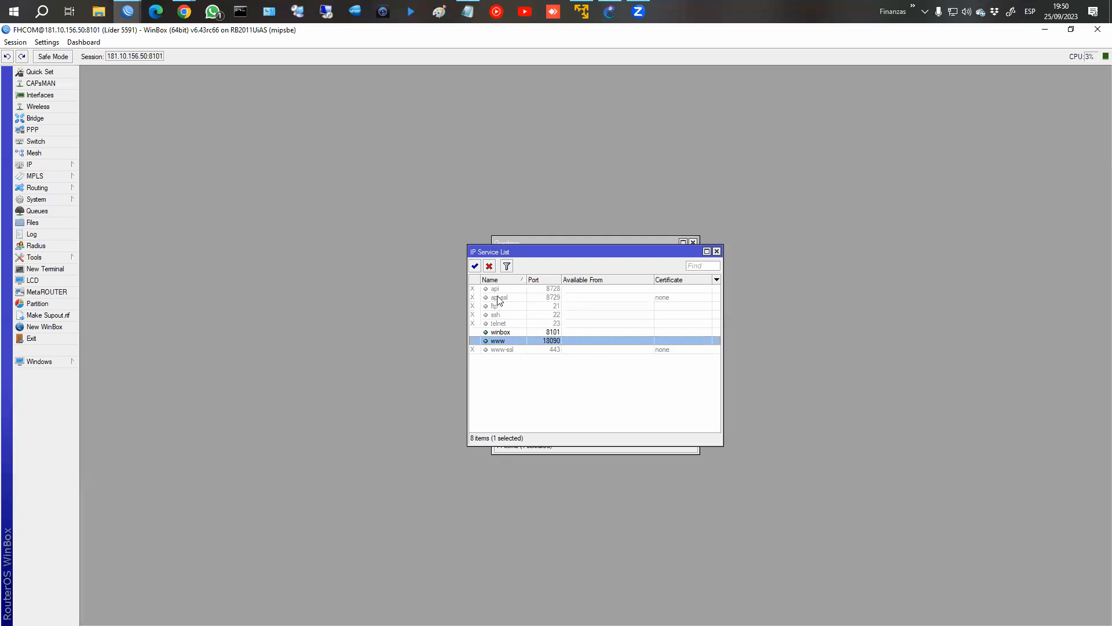
click(489, 265)
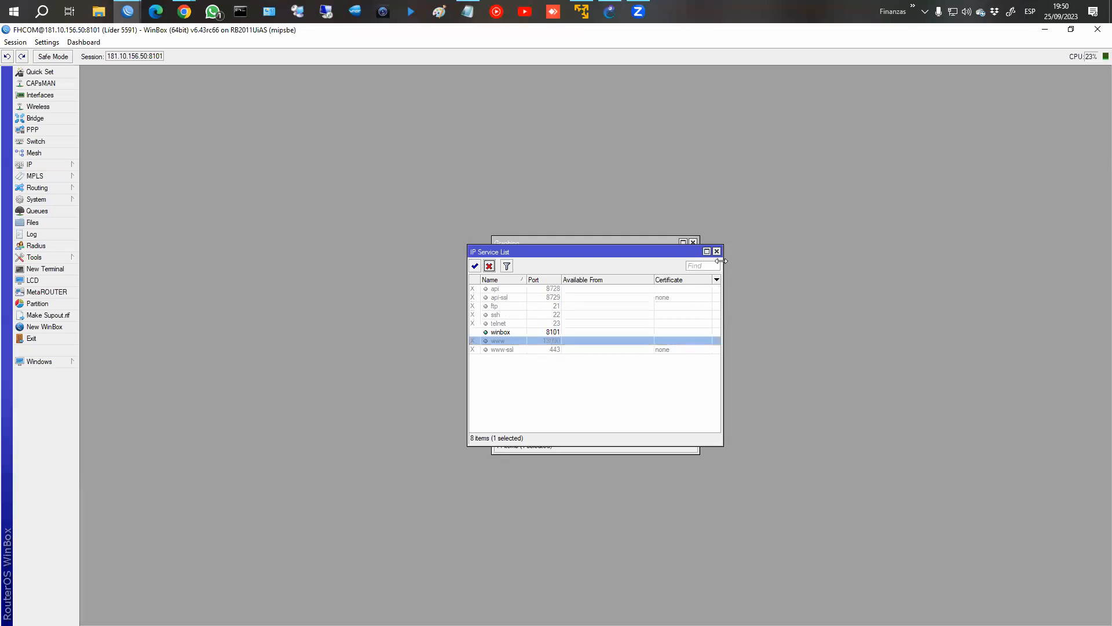
click(718, 252)
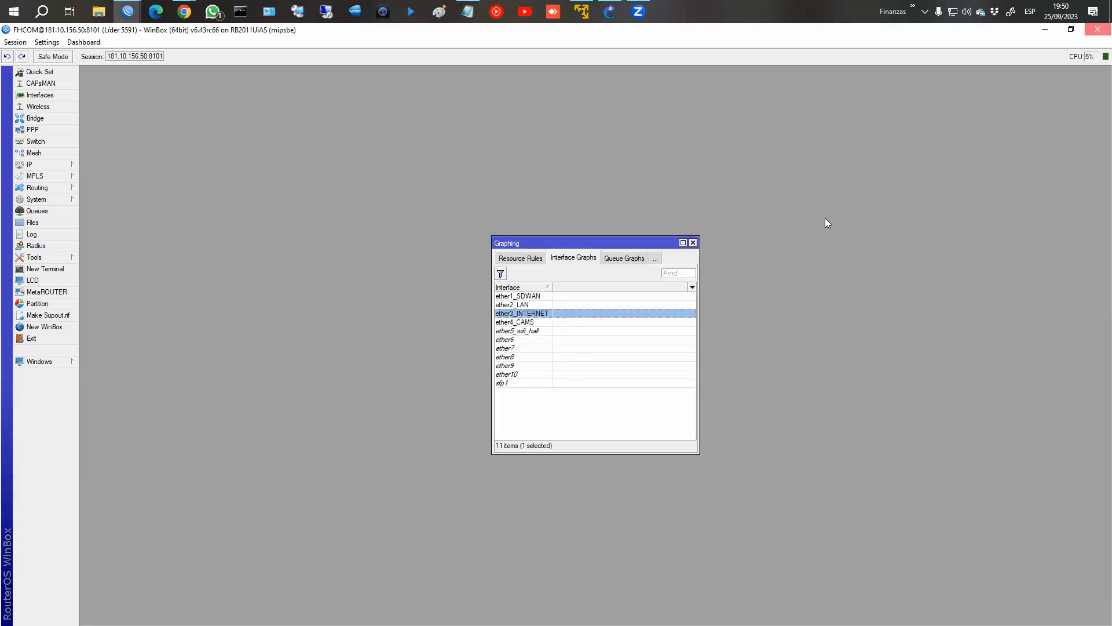
key(alt+Tab)
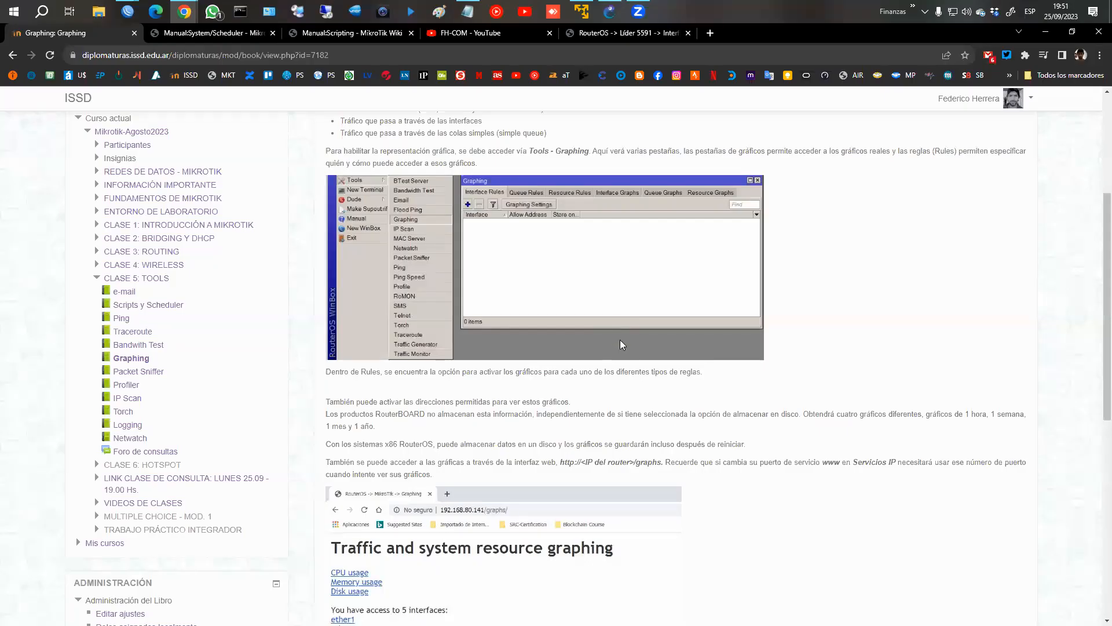
Switch to the WinBox session of 172.16.1.1 and close its open tool window.
mouse_move(120, 17)
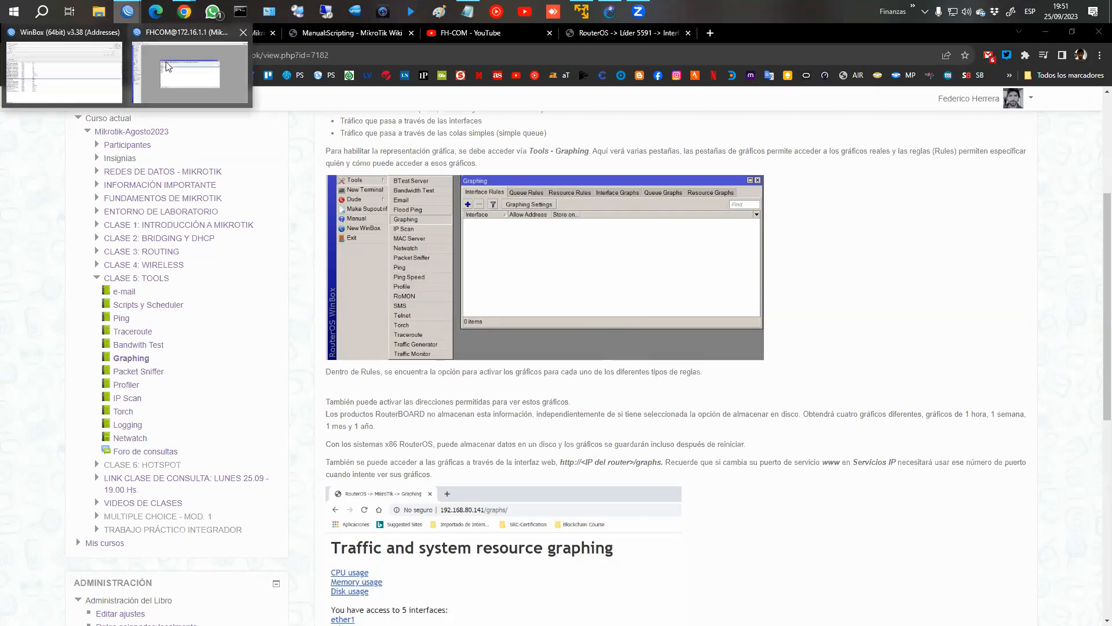
click(168, 67)
key(Escape)
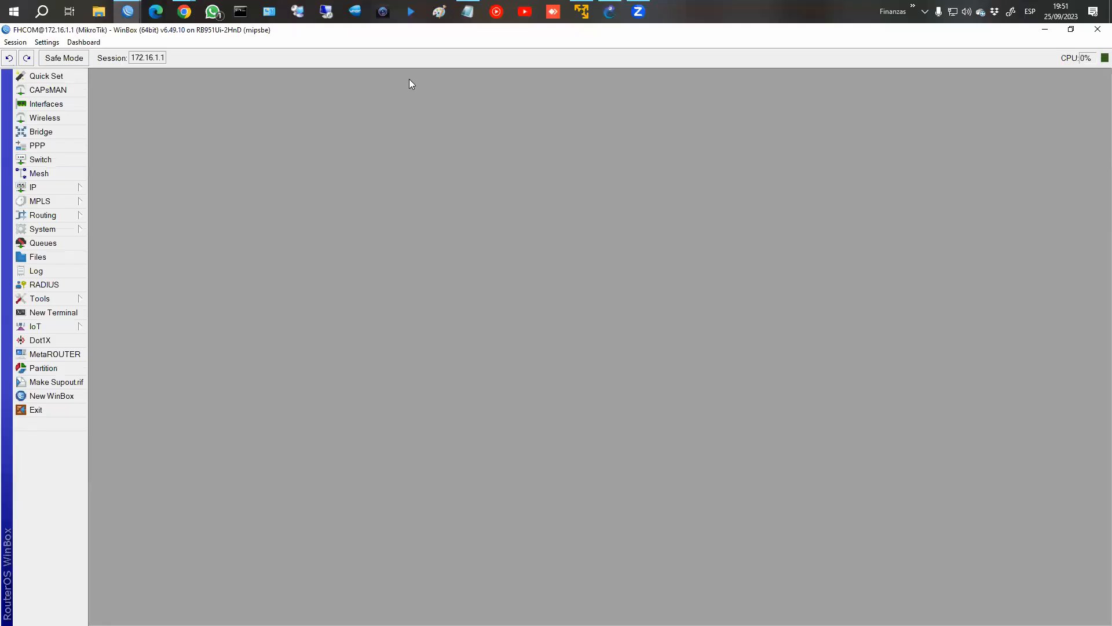
Return to the course page in Chrome and review chapter 2, Configuración de Gráficos, of the Graphing book.
mouse_move(184, 12)
click(258, 91)
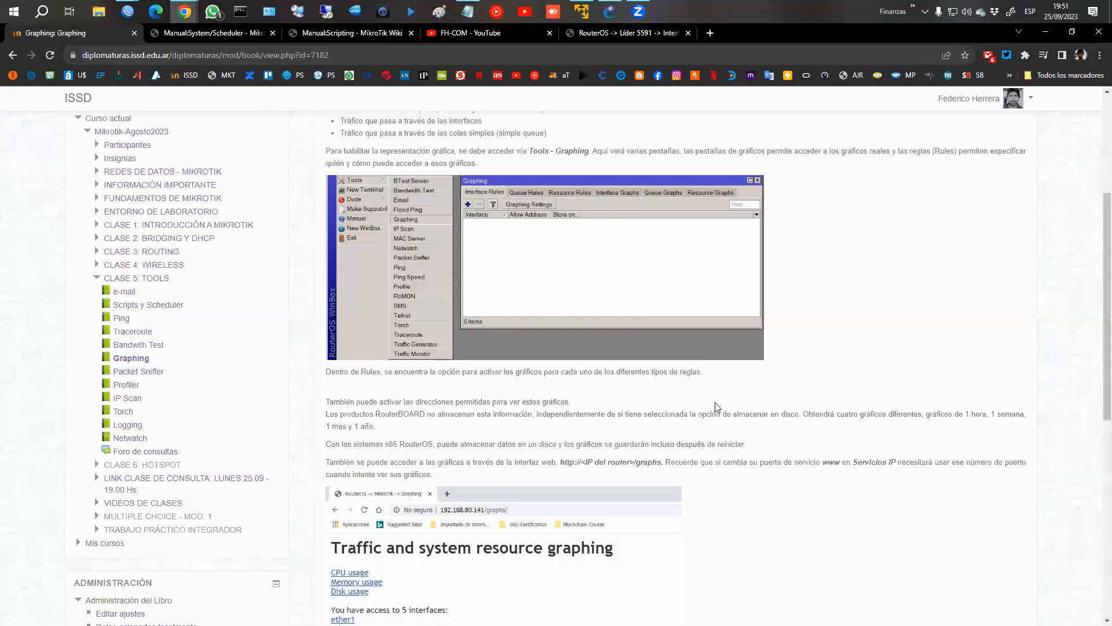
scroll(1040, 555, down, 8)
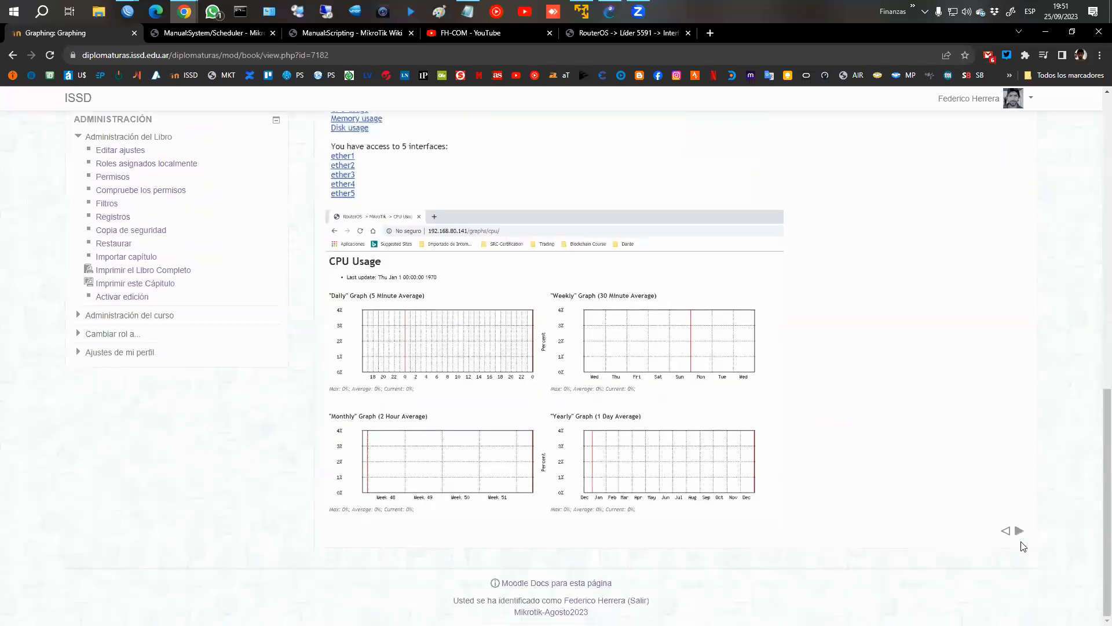
click(1019, 530)
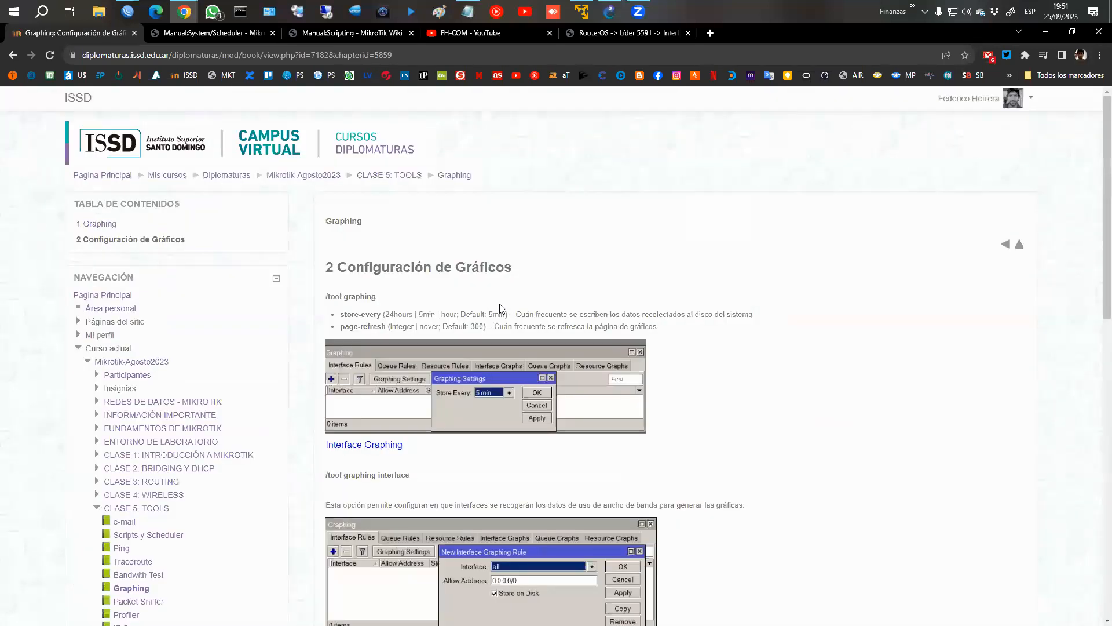
scroll(514, 295, down, 1)
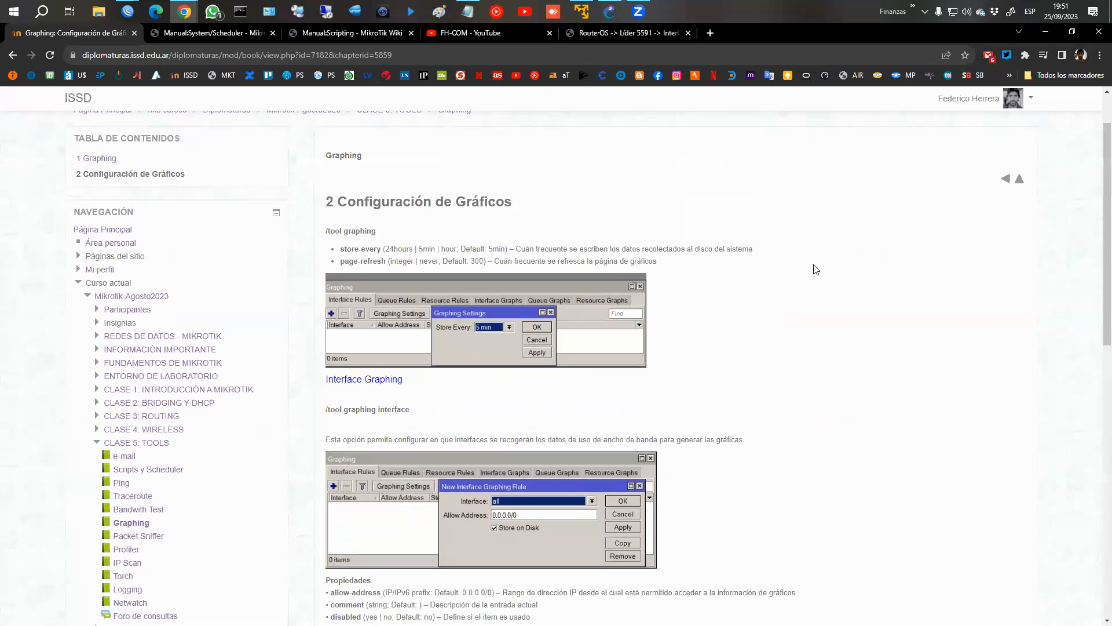
scroll(815, 269, down, 1)
Leave the Graphing book for the CLASE 5: TOOLS section and open the Packet Sniffer book.
click(1021, 130)
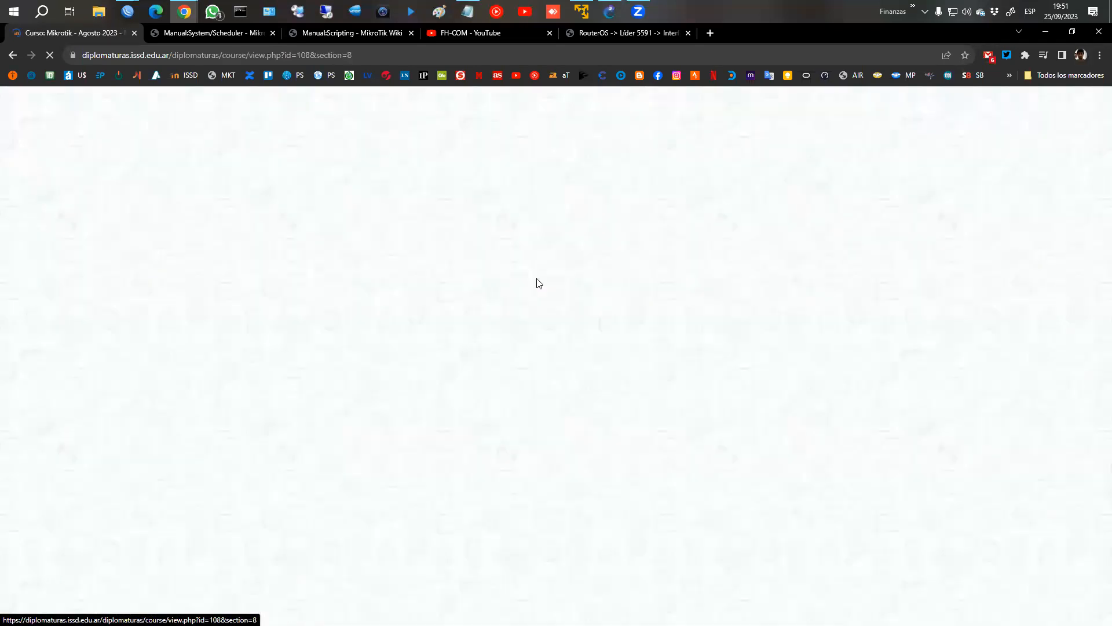
scroll(504, 283, down, 4)
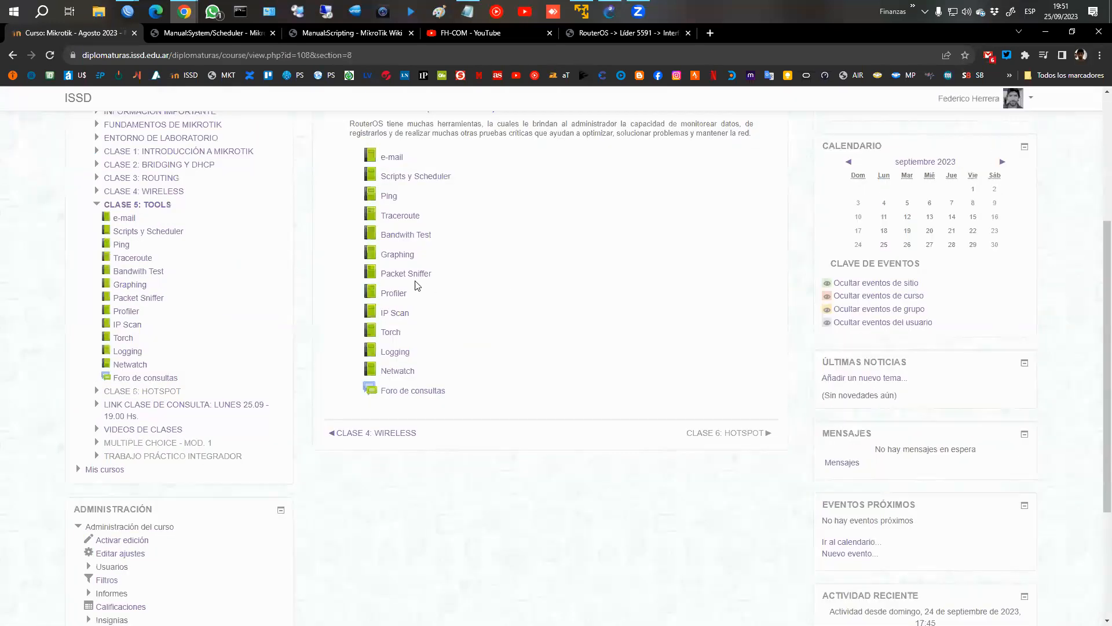
click(400, 280)
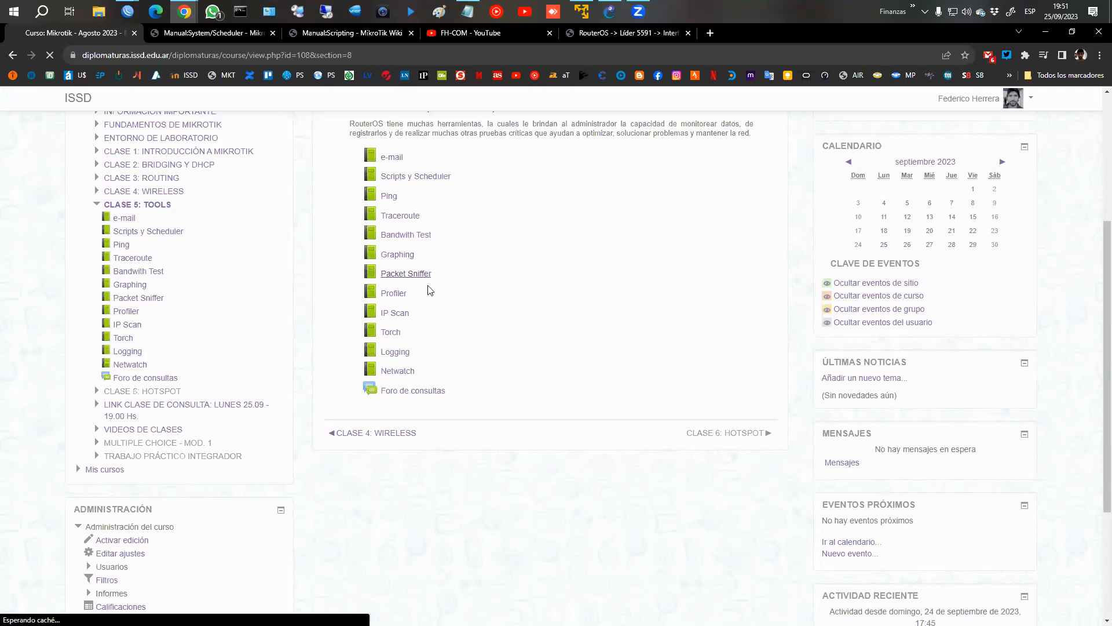
Read chapter 1, Packet Sniffer, covering the General and Filter settings of the tool.
scroll(674, 328, down, 2)
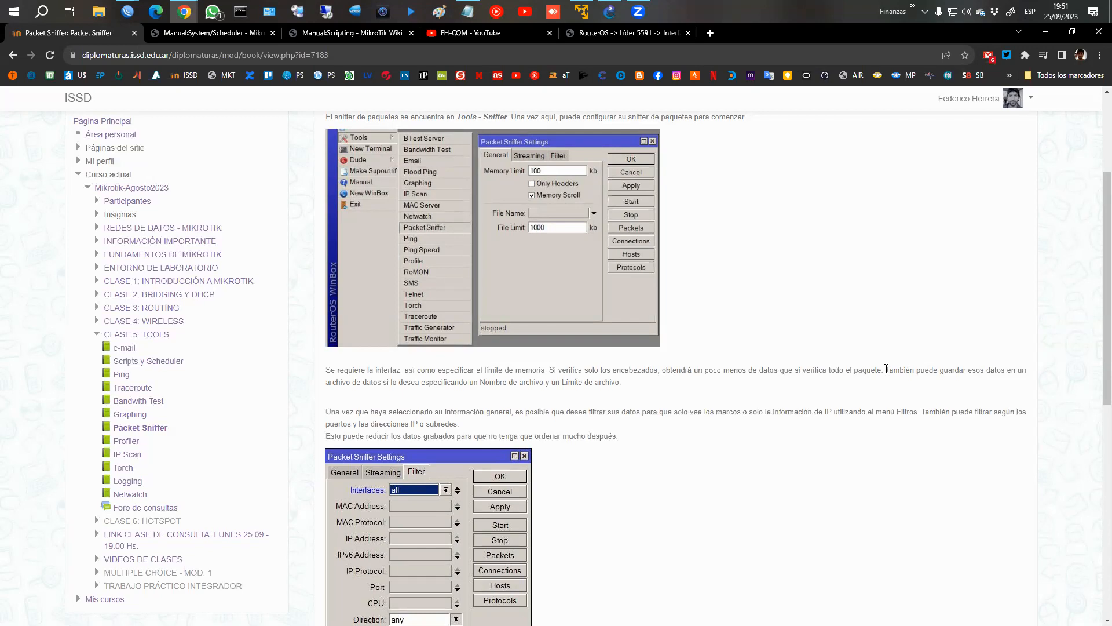
scroll(867, 368, up, 2)
scroll(865, 368, down, 1)
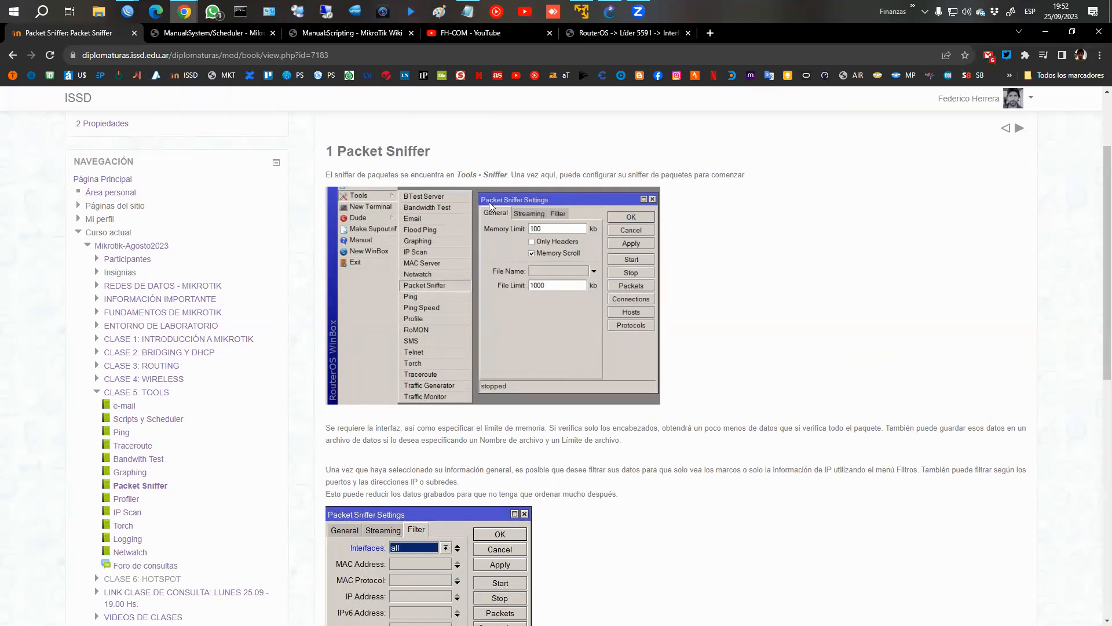
scroll(645, 257, down, 3)
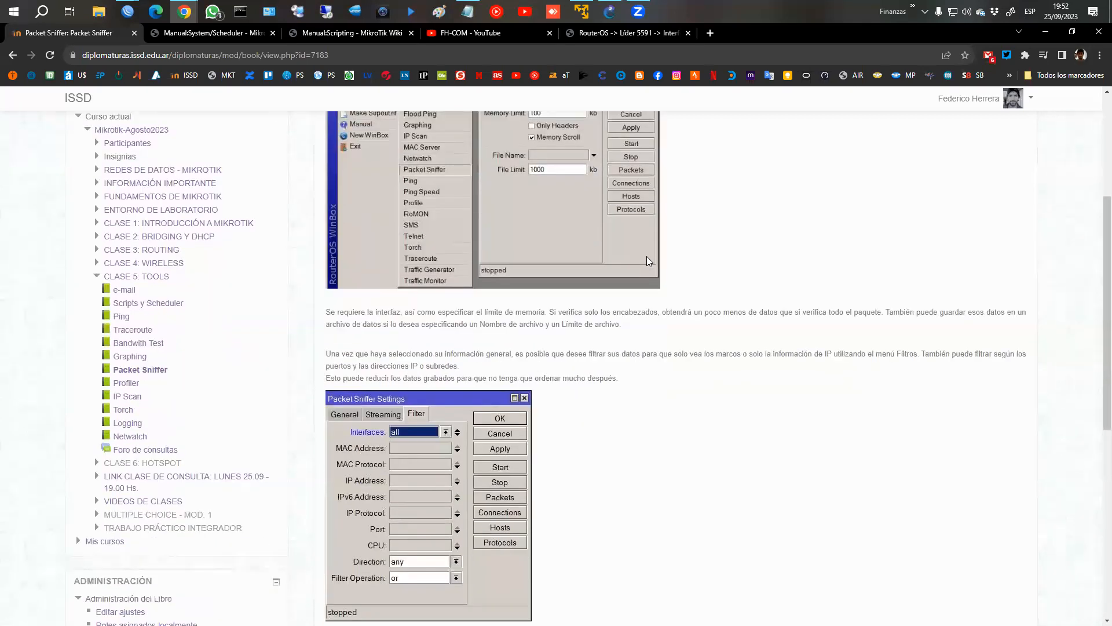
scroll(645, 258, up, 2)
Switch to the WinBox session of 172.16.1.1, open the Packet Sniffer settings and enable the File Name field.
mouse_move(137, 14)
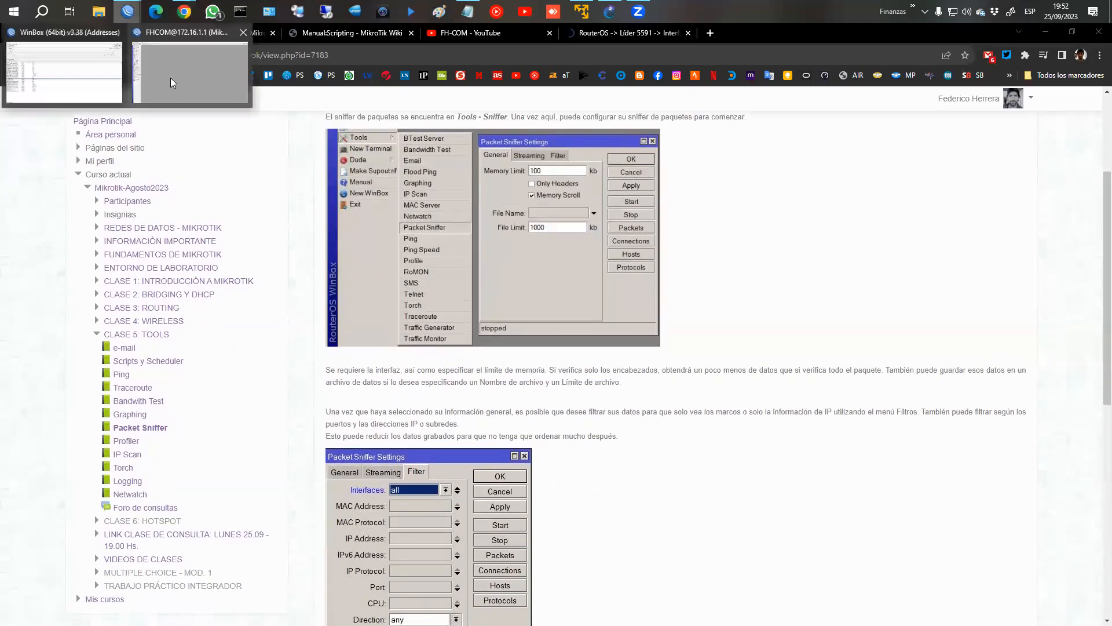
click(172, 78)
click(63, 298)
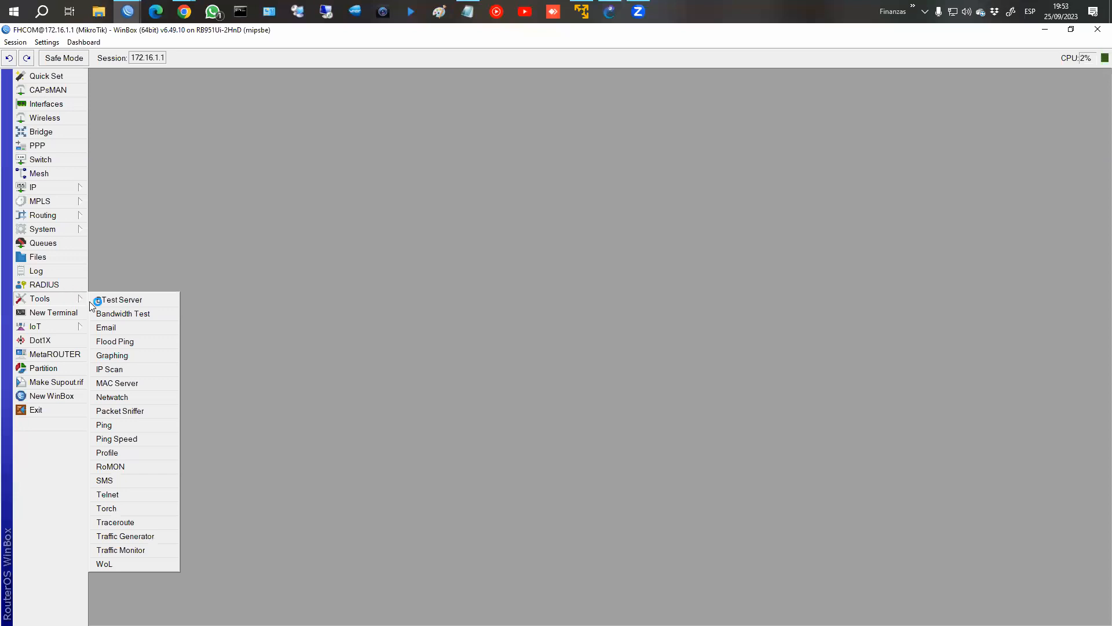
click(138, 412)
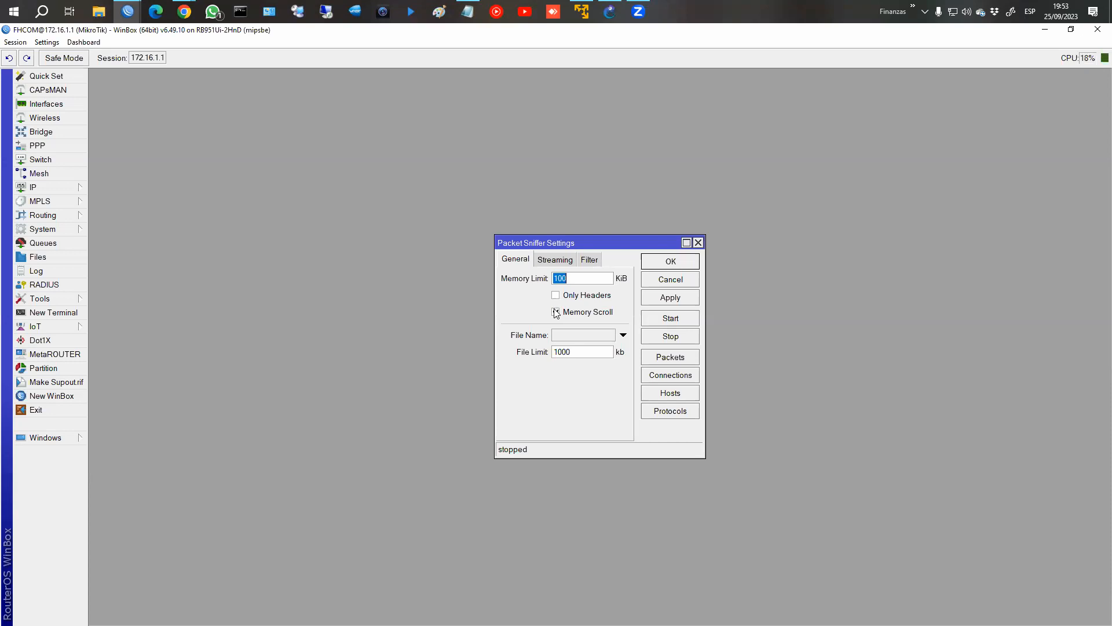
click(555, 337)
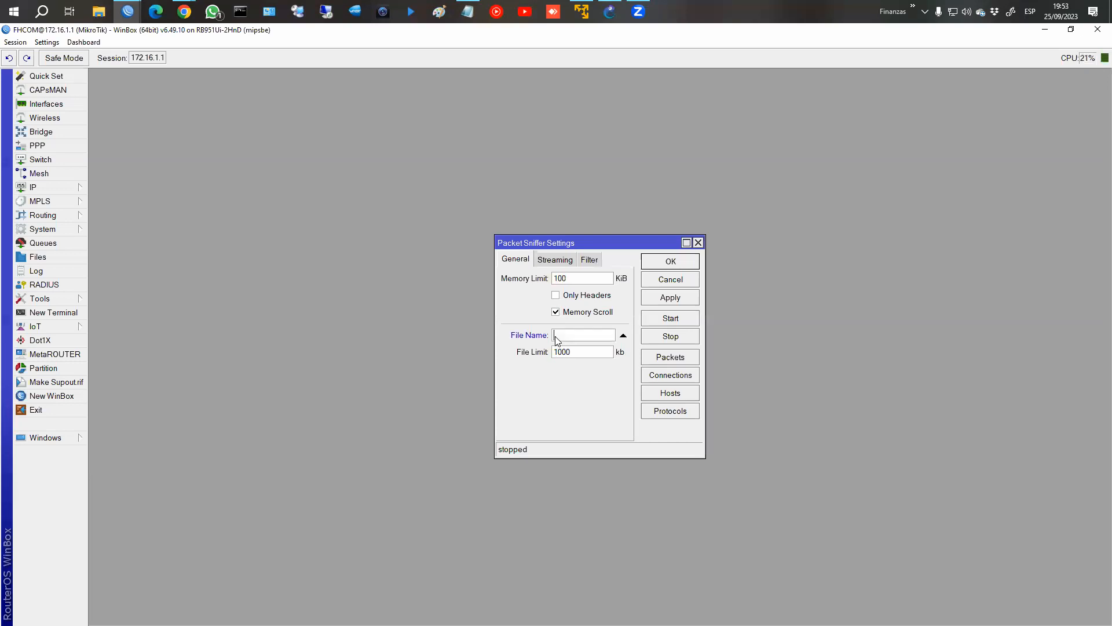
drag(522, 245, 716, 229)
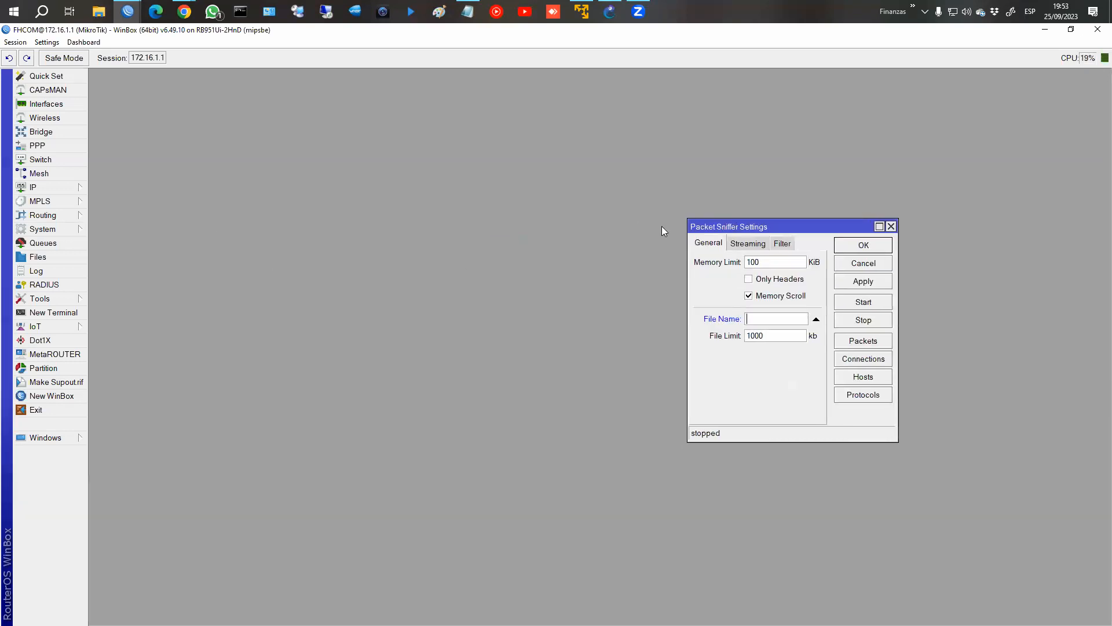
Open the router's file list and delete the existing sniffer file.
click(38, 257)
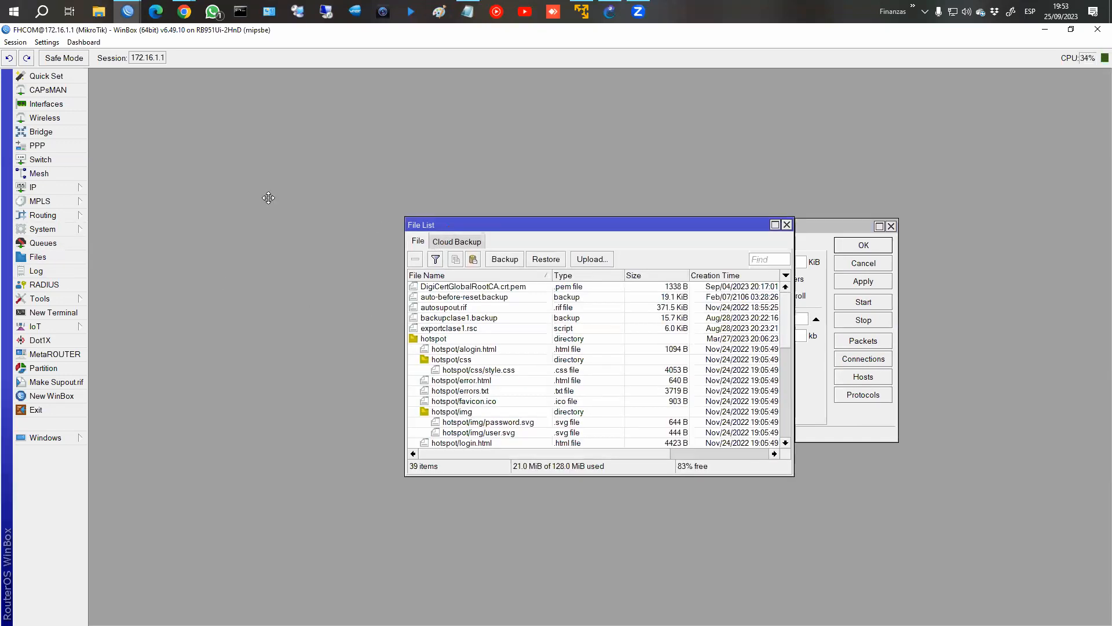
drag(447, 228, 249, 193)
scroll(281, 376, down, 3)
scroll(282, 374, down, 5)
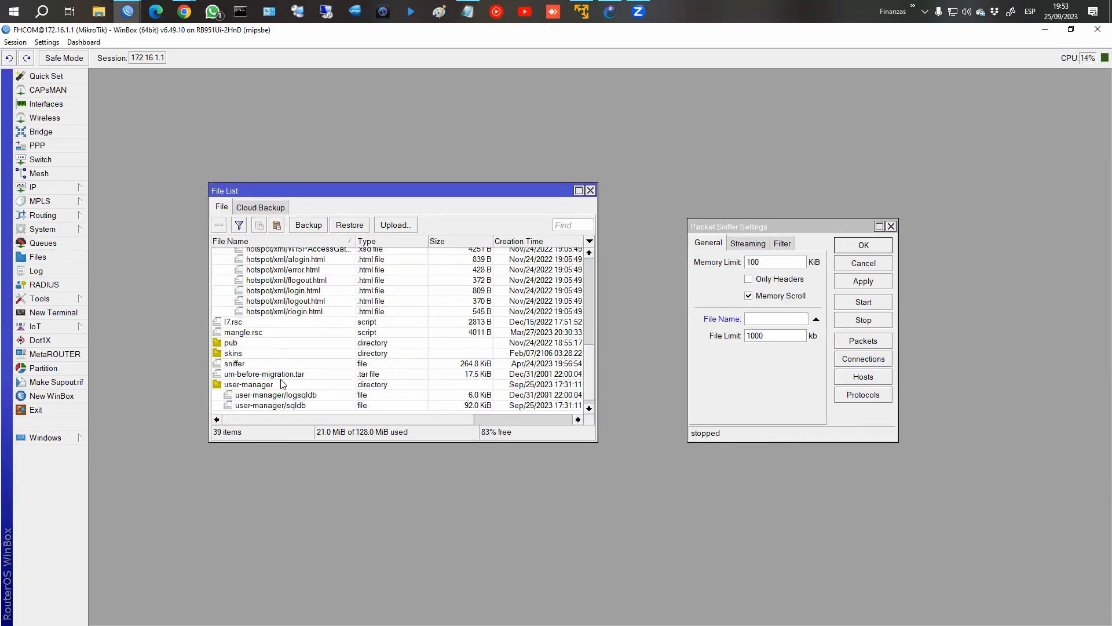
click(240, 348)
click(236, 356)
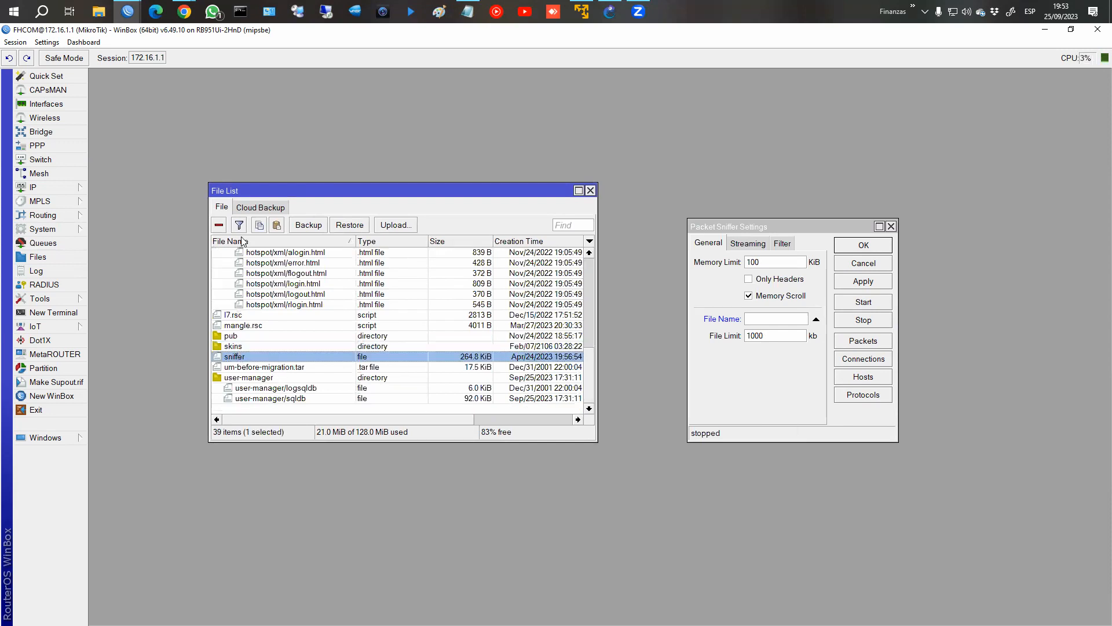
click(220, 226)
Set the Packet Sniffer file name to sniffer, apply the settings and start the capture.
click(765, 320)
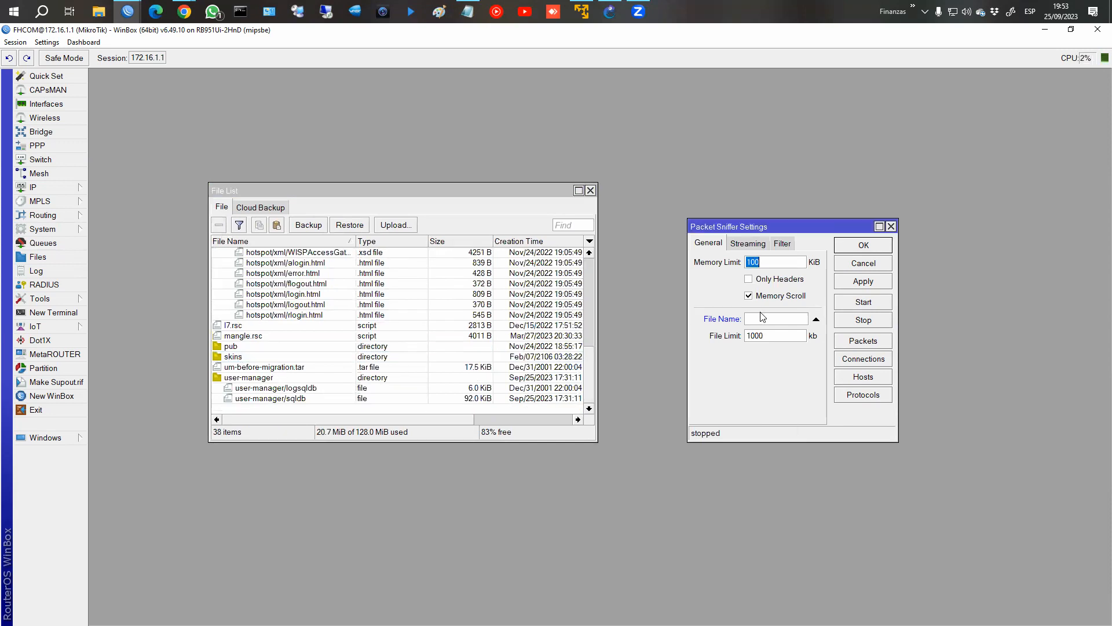
text(sniffer)
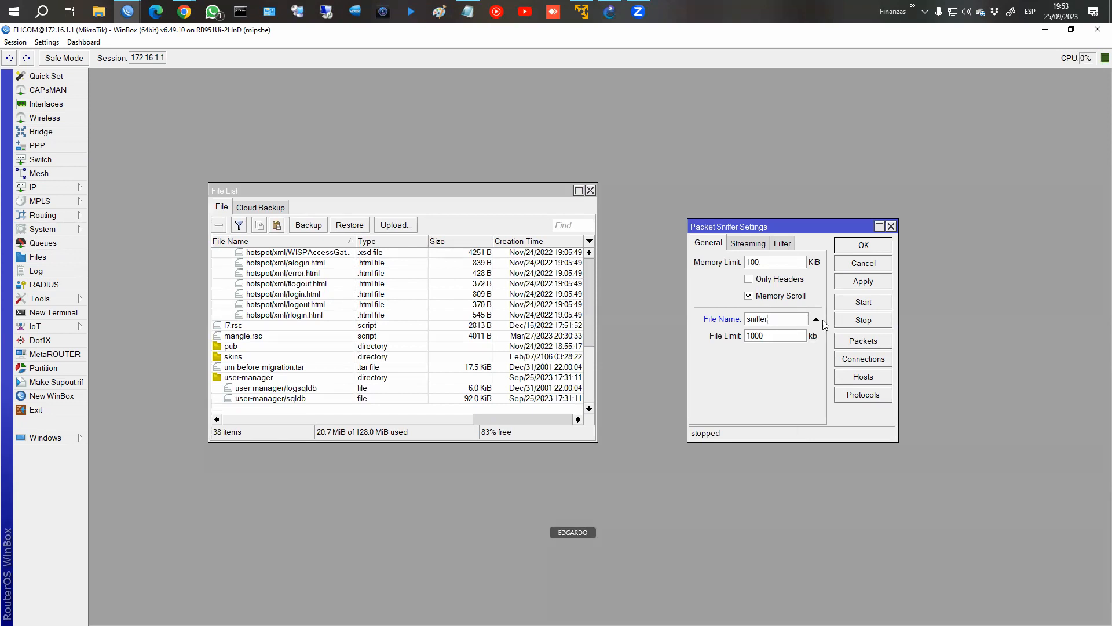
click(867, 288)
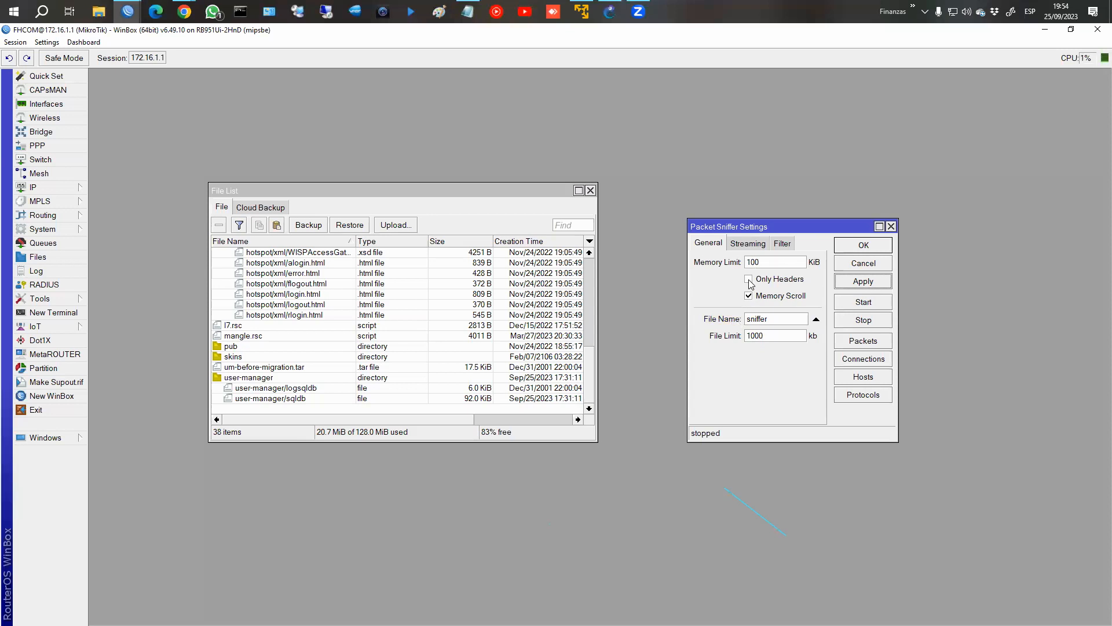
click(858, 304)
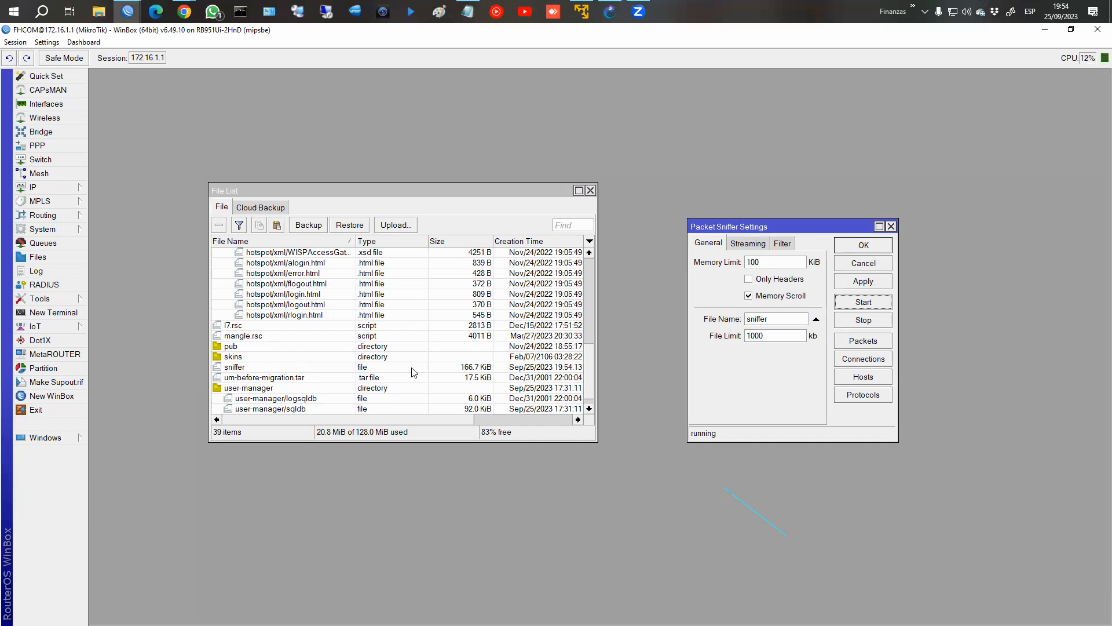
Stop the packet capture and download the sniffer file to the Escritorio folder.
click(858, 325)
click(235, 367)
right_click(228, 369)
click(261, 464)
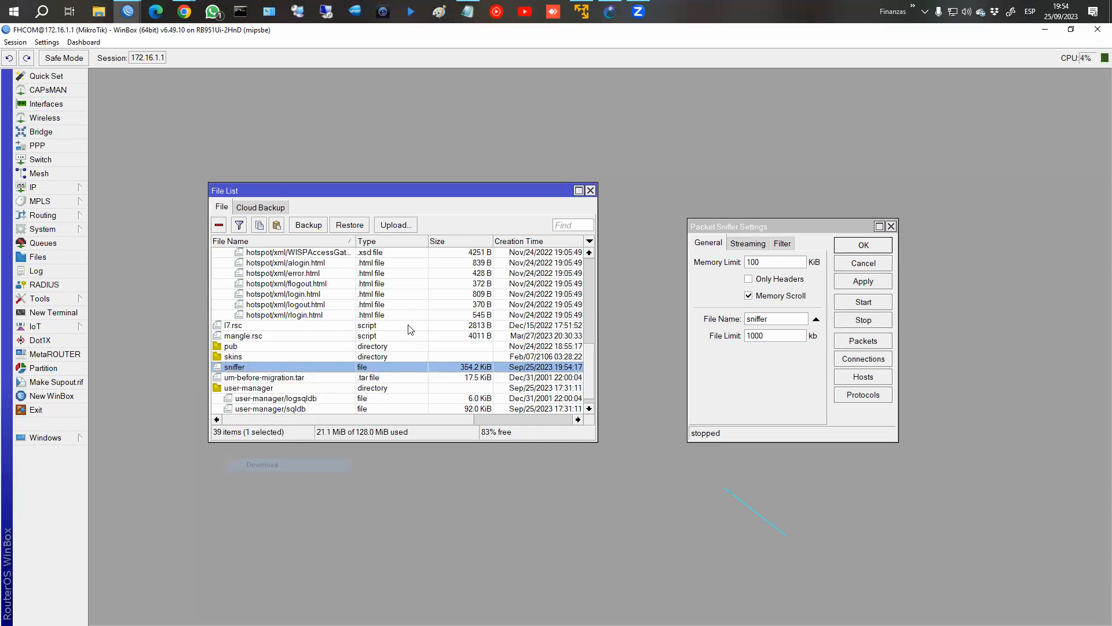
click(501, 287)
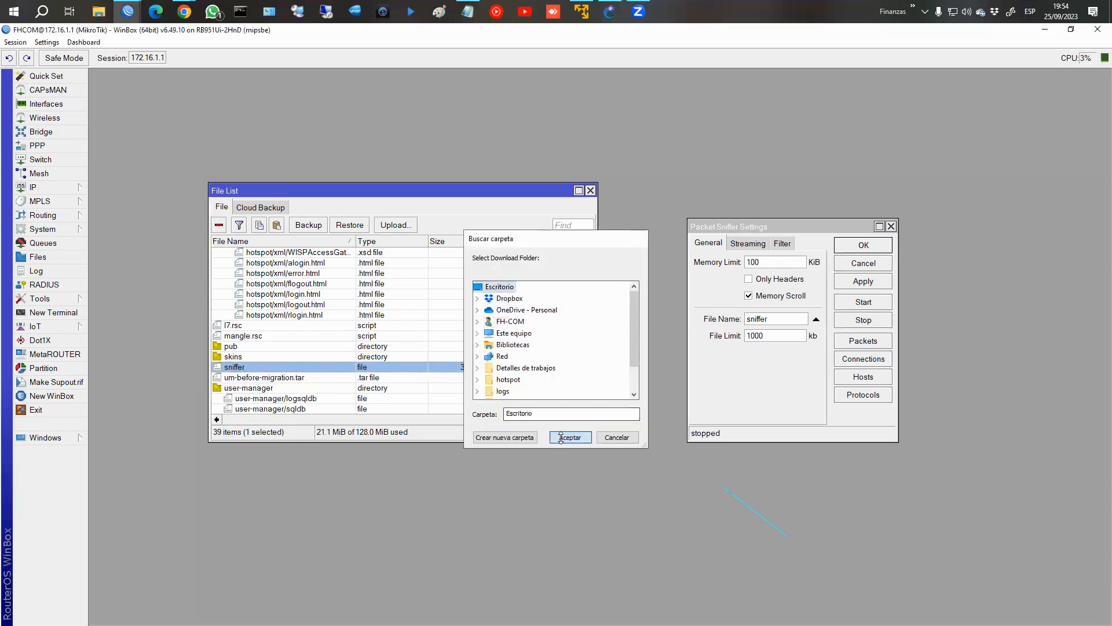
click(570, 437)
Launch Wireshark and open the sniffer capture file from the Escritorio folder.
click(41, 13)
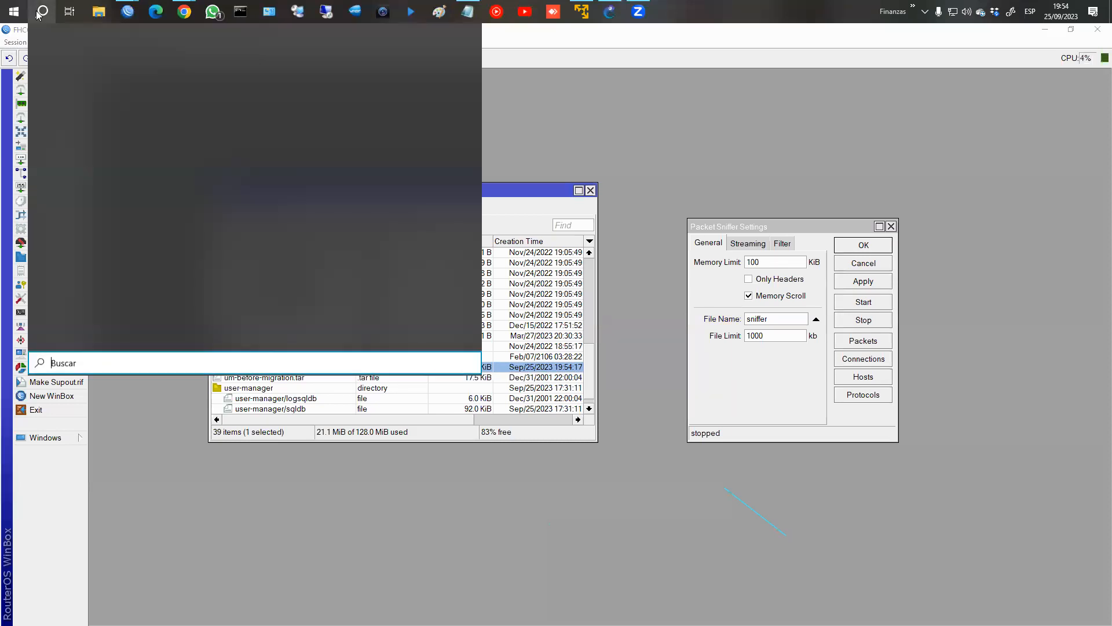
text(w)
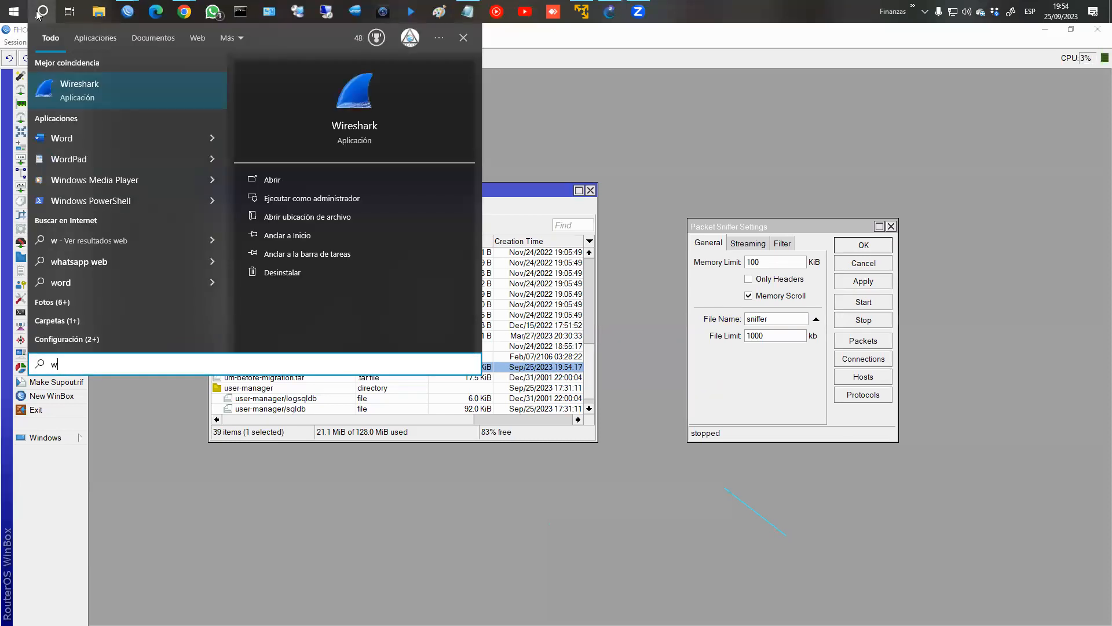
key(Return)
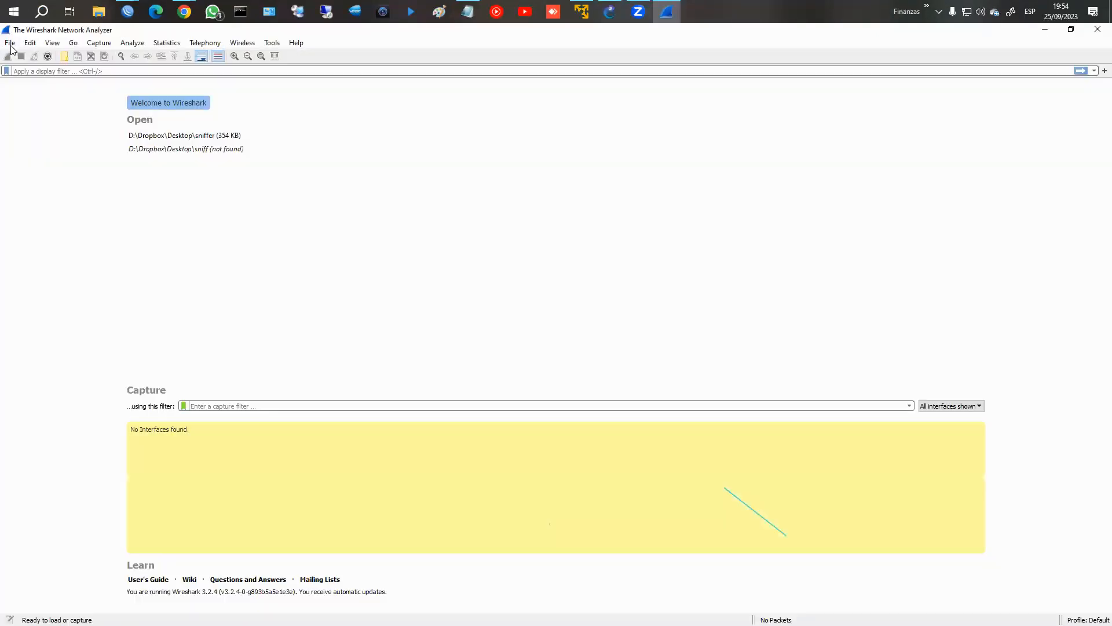
click(10, 43)
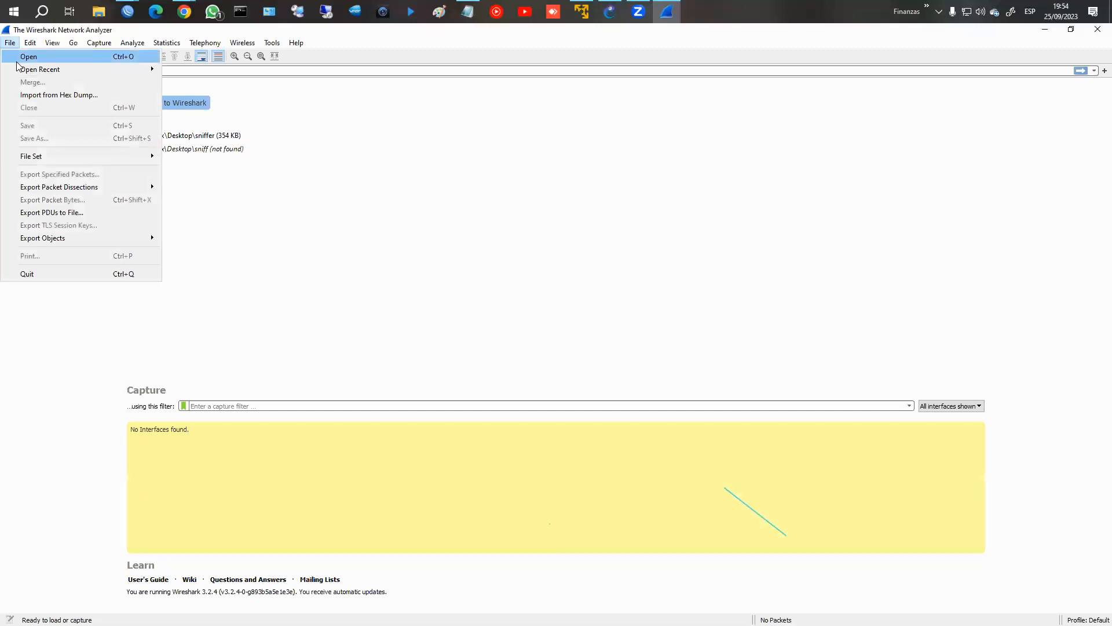
key(Escape)
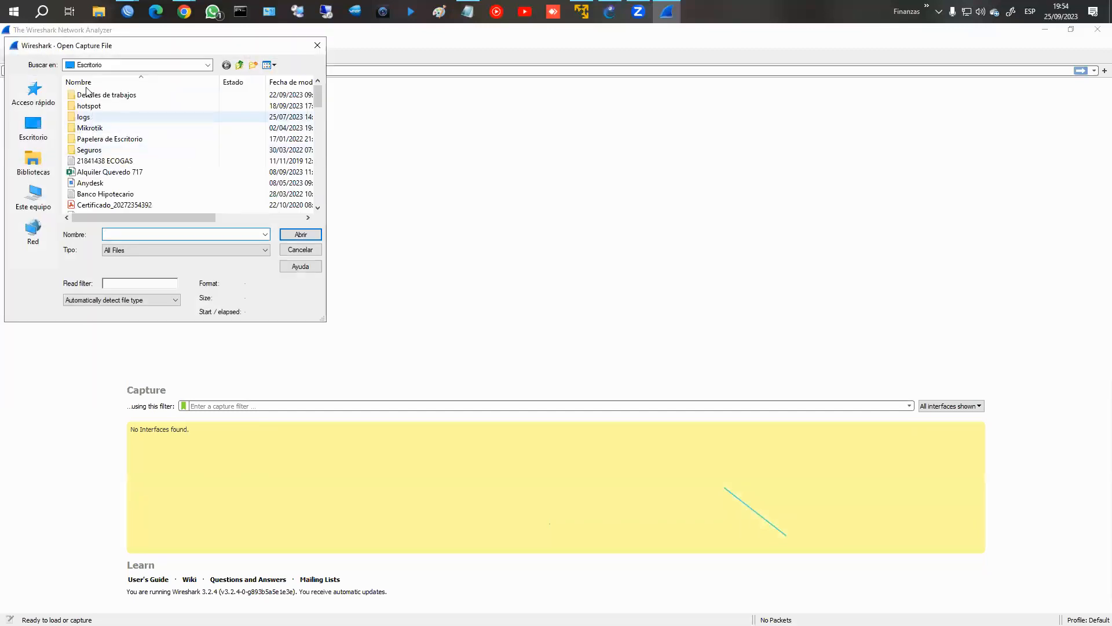
scroll(123, 167, down, 10)
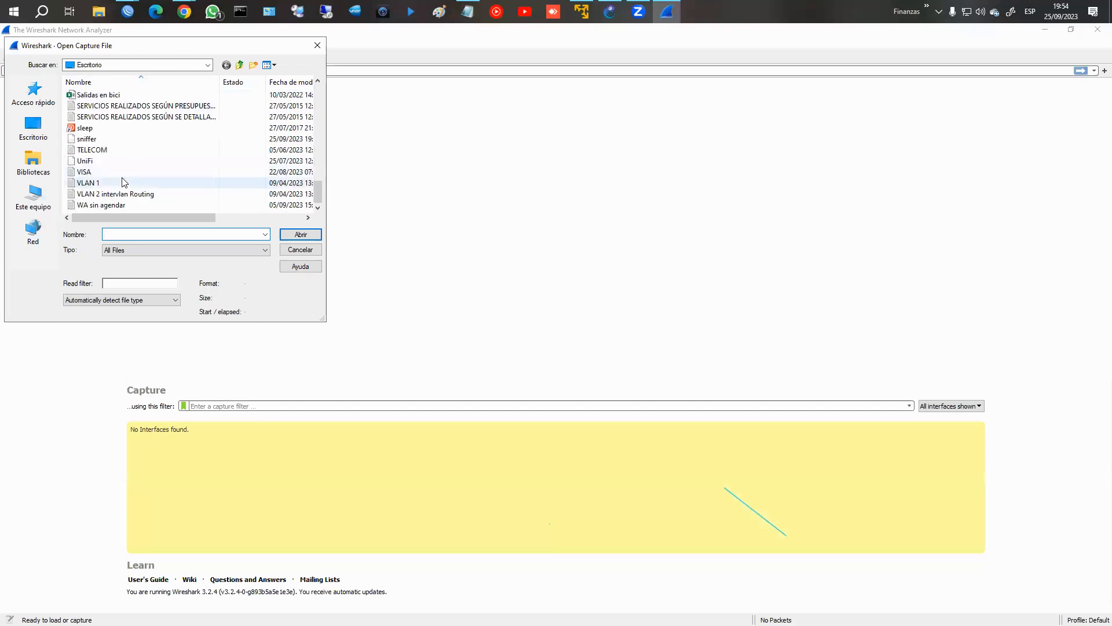
click(90, 139)
double_click(243, 139)
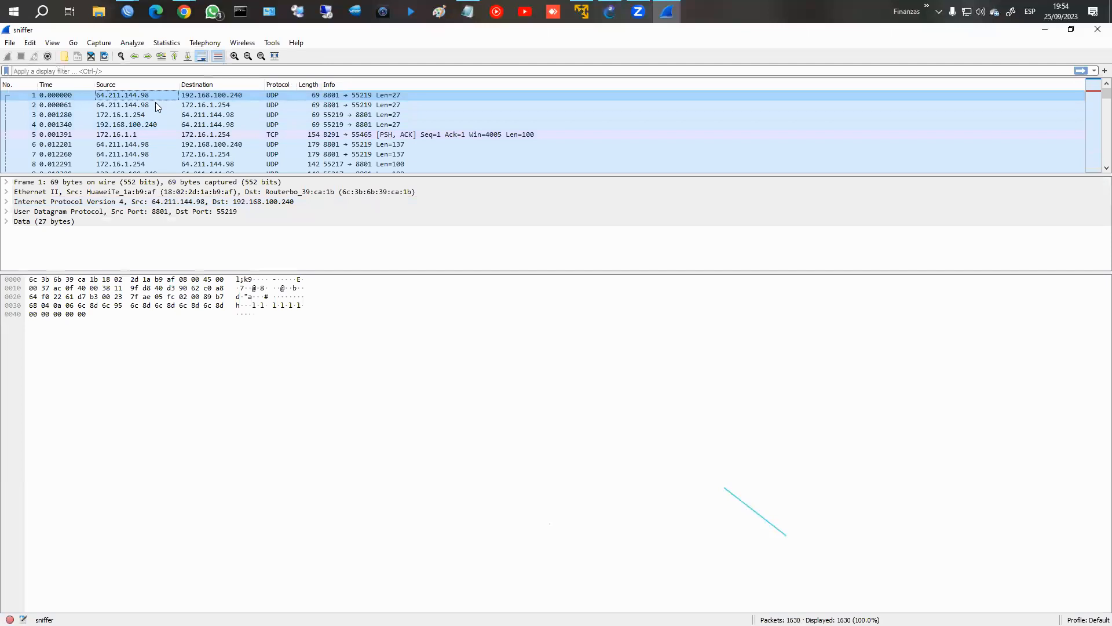
Examine the captured packets from the start of the list, including the TCP reset packets 23 and 24.
click(155, 103)
click(75, 95)
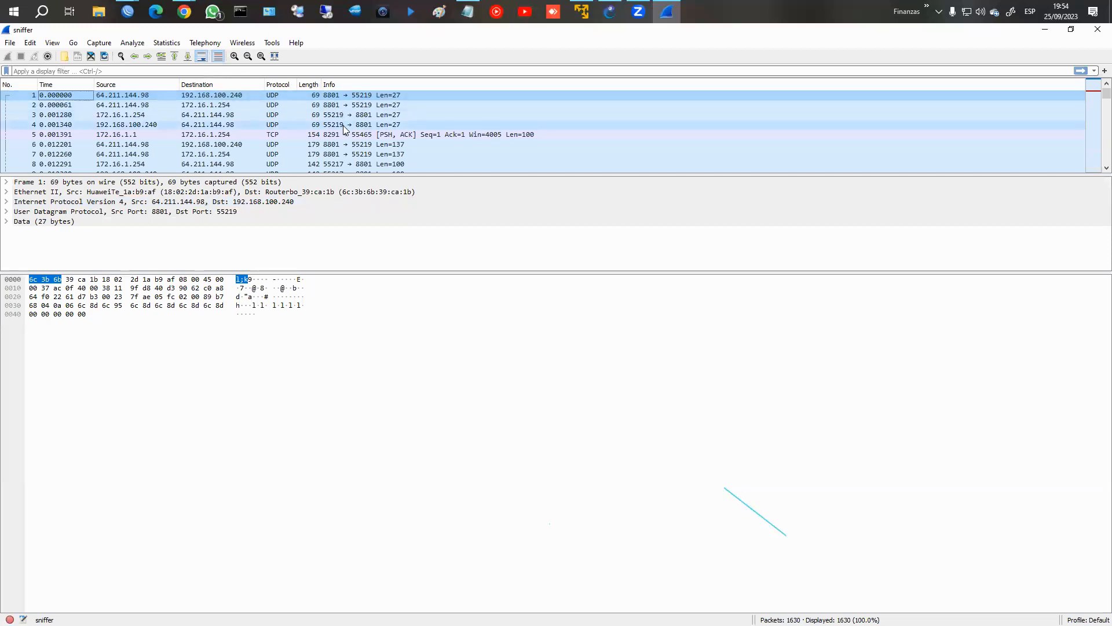
scroll(343, 126, down, 2)
scroll(345, 135, down, 2)
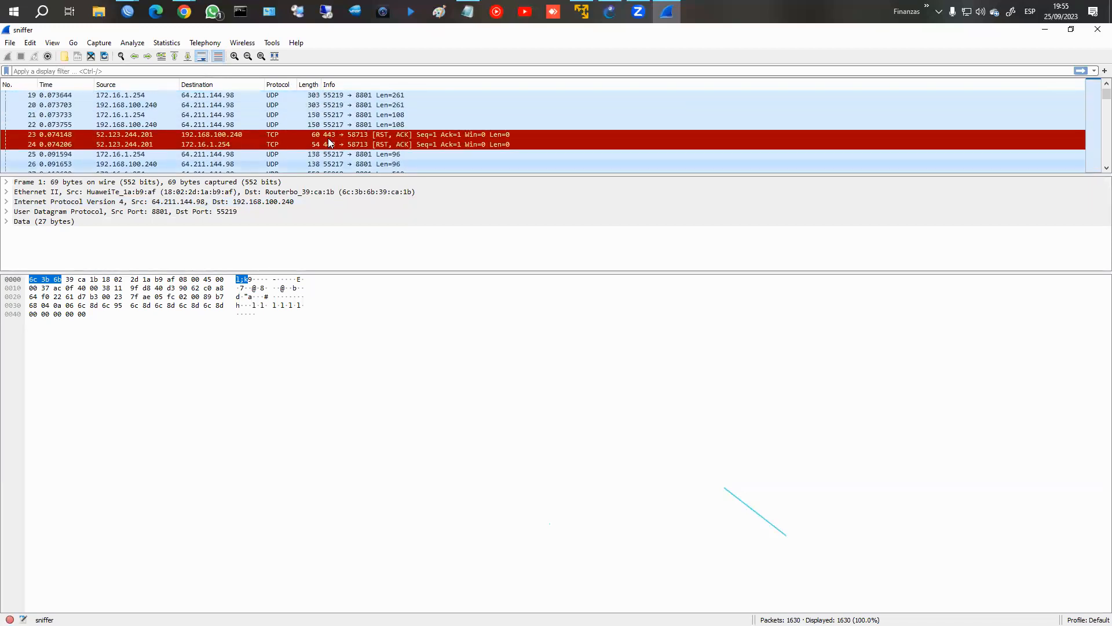
click(308, 134)
click(311, 145)
scroll(325, 156, down, 6)
scroll(330, 159, down, 16)
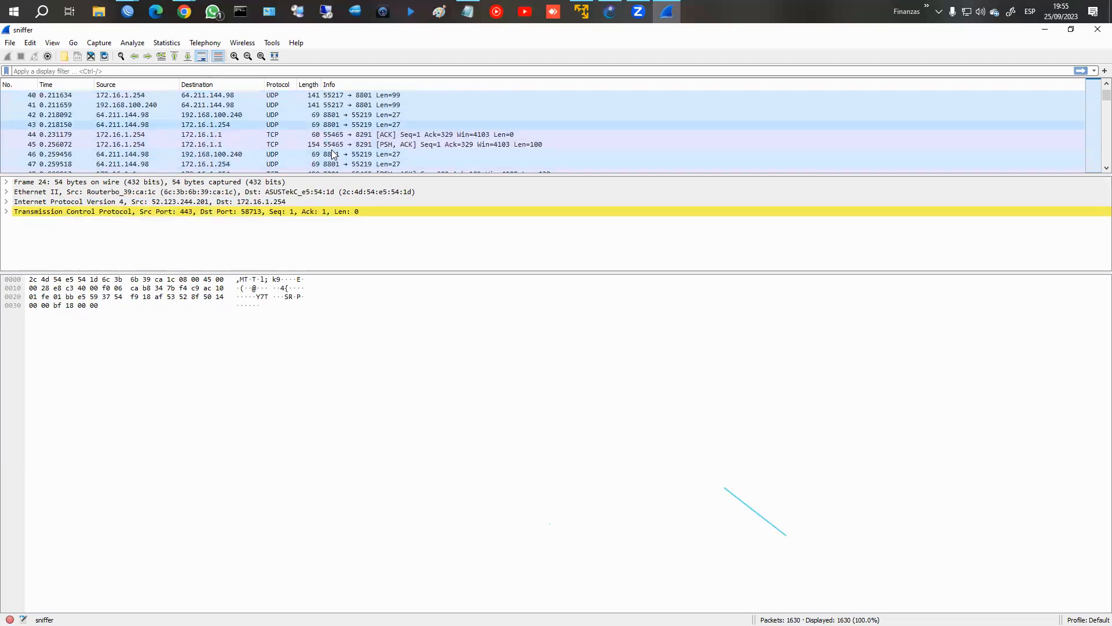
scroll(333, 153, down, 9)
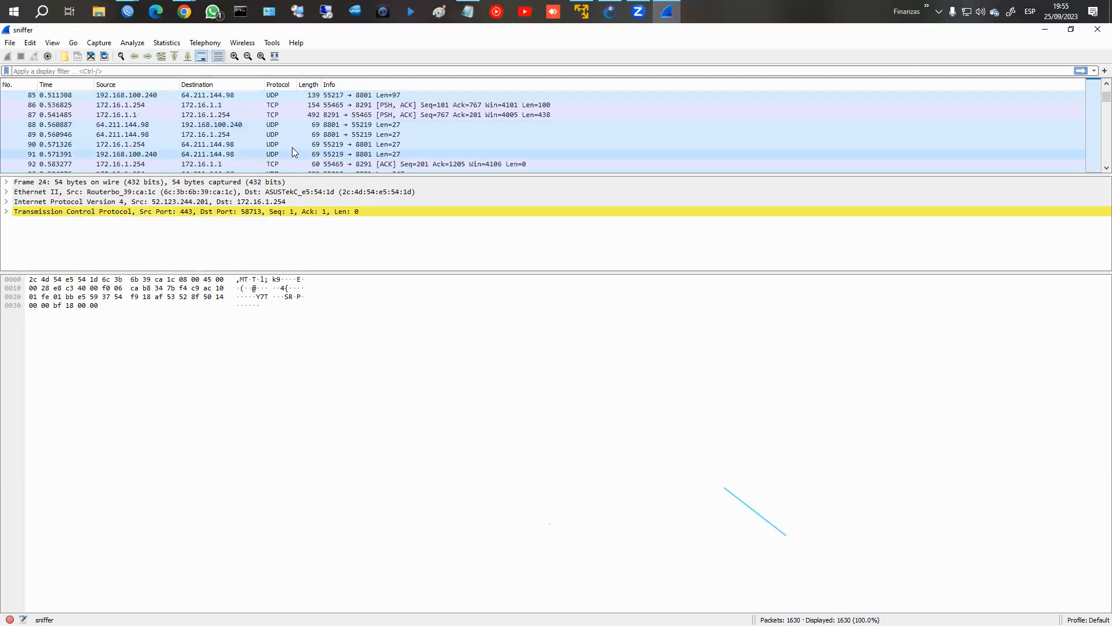
scroll(325, 148, down, 11)
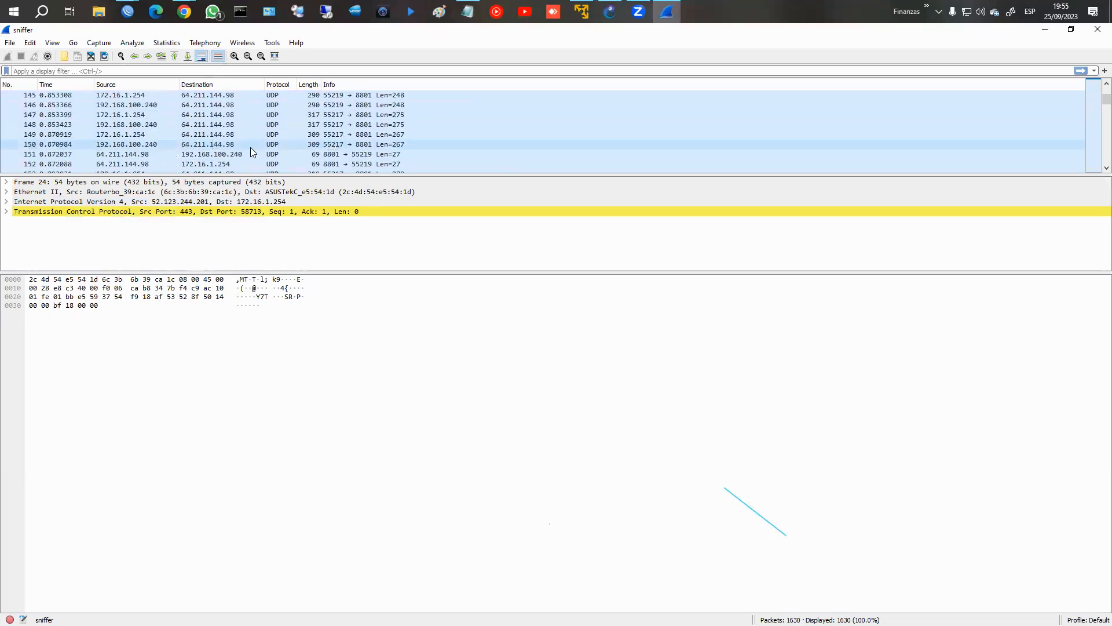
Inspect the details and data bytes of the UDP packets numbered 149 to 152.
click(314, 155)
click(313, 165)
click(312, 145)
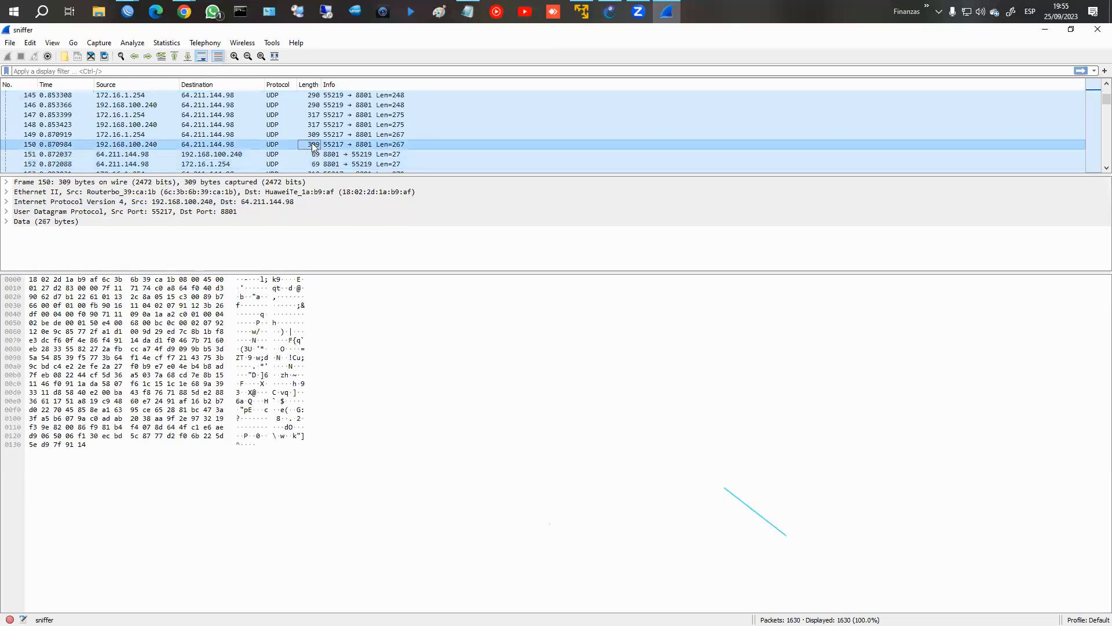
click(240, 135)
click(263, 330)
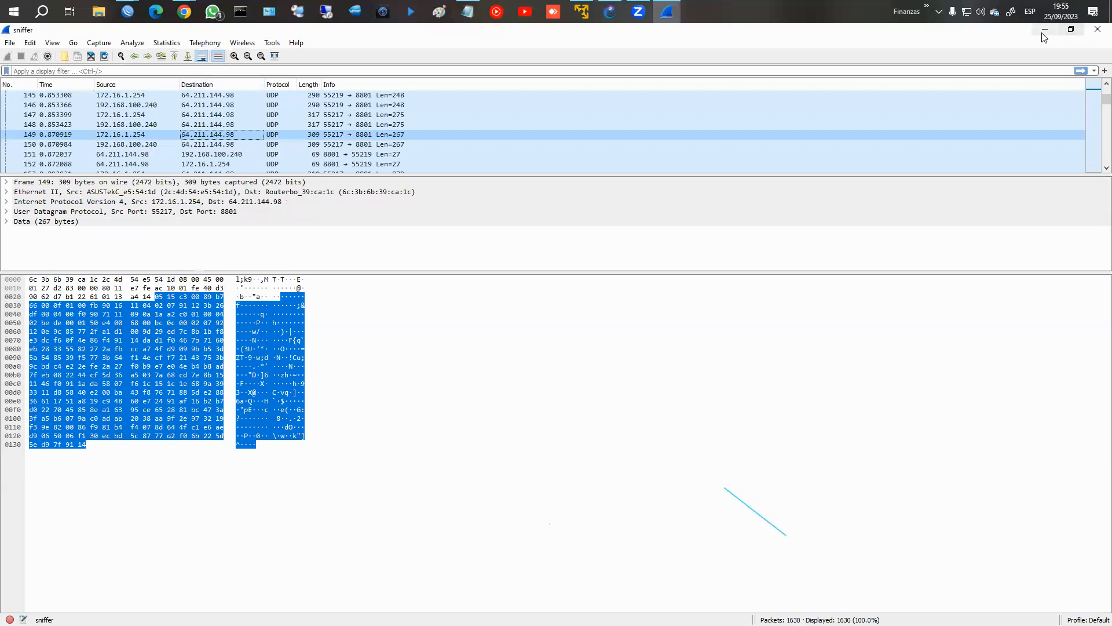
Close Wireshark, clear the file name in the Packet Sniffer settings and apply the change.
click(1095, 30)
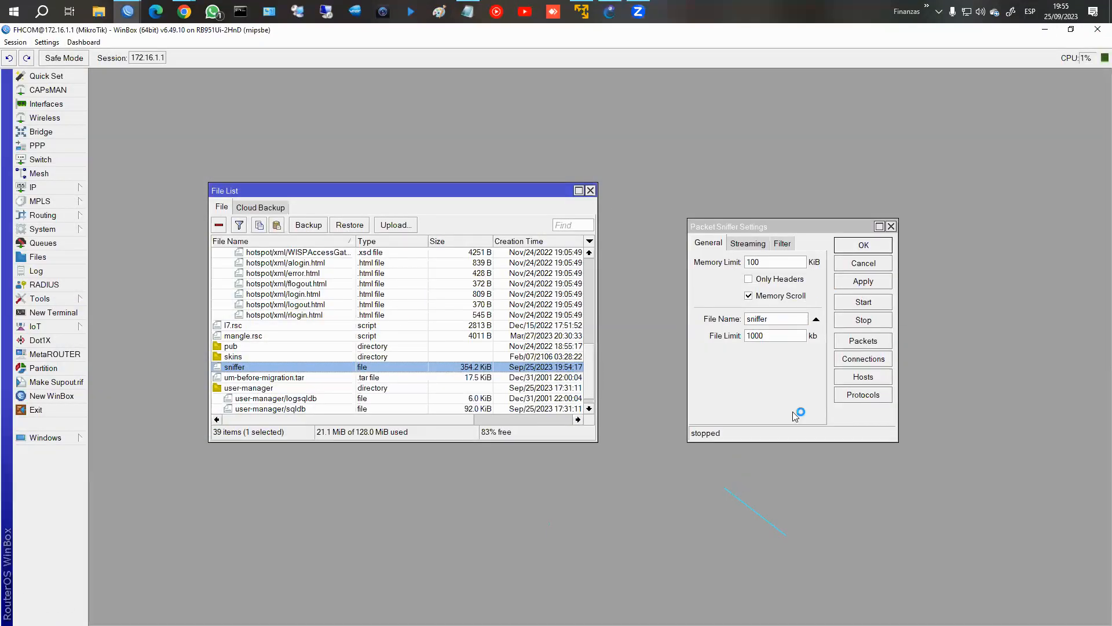
click(816, 319)
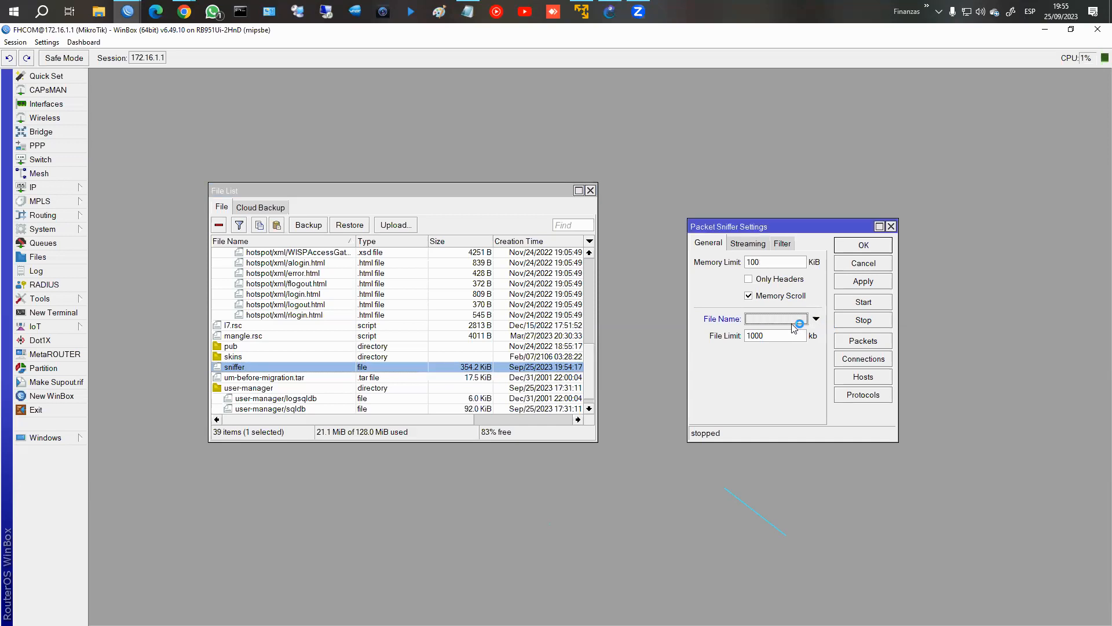
click(863, 281)
Delete the sniffer file from the router, close the file list and move the Packet Sniffer settings window aside.
click(219, 224)
click(591, 191)
drag(743, 226, 163, 88)
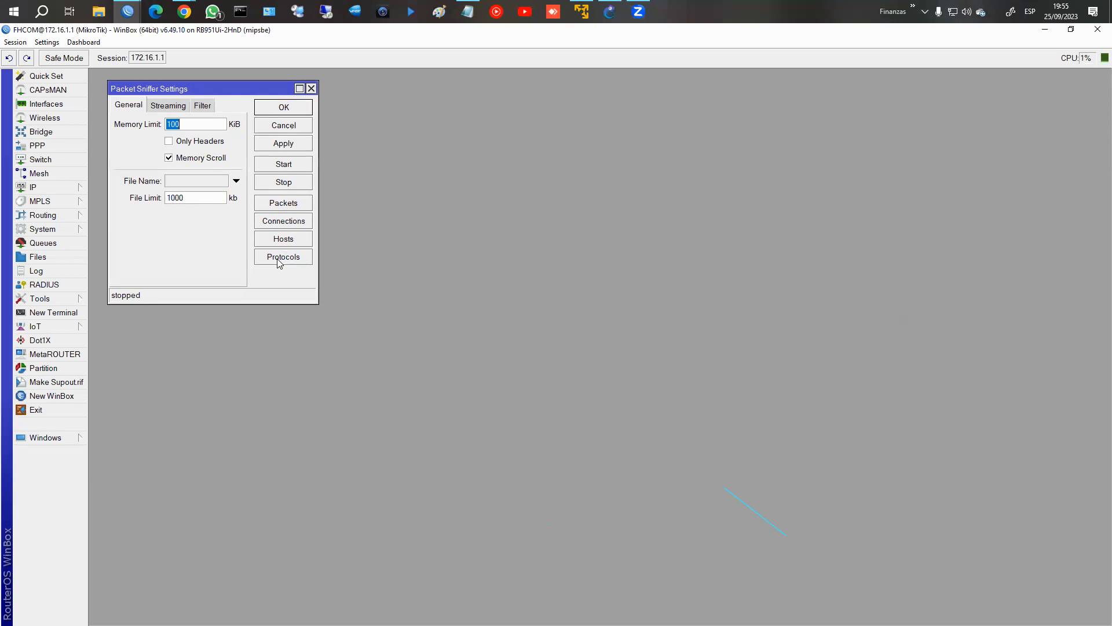
Open the Packet Sniffer's list of captured packets and inspect its first entries.
click(289, 204)
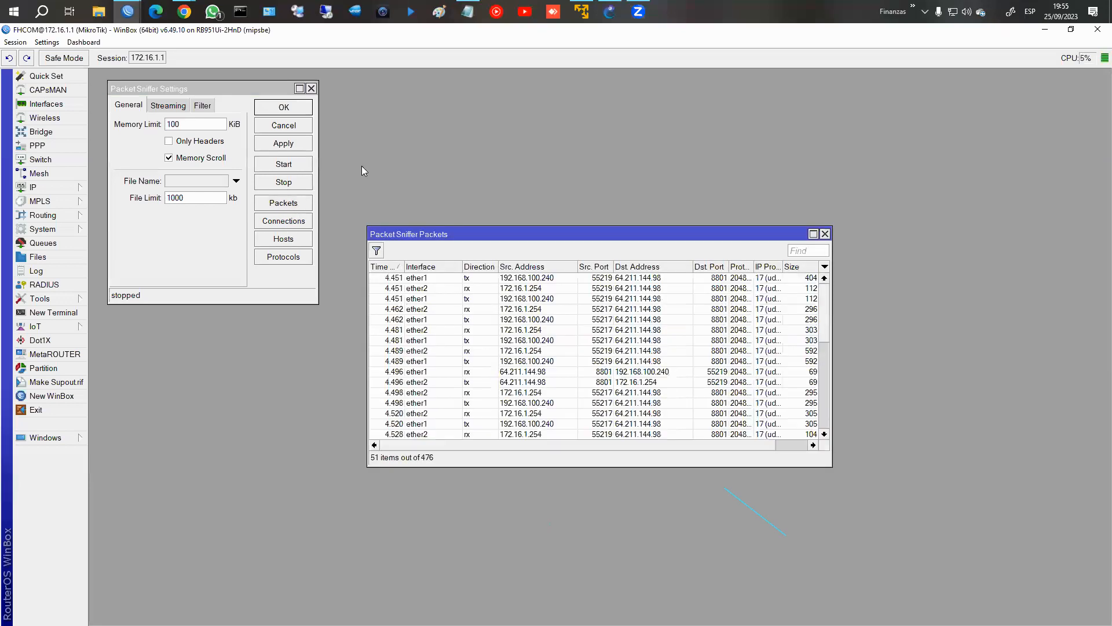
drag(486, 234, 741, 106)
click(741, 151)
click(755, 161)
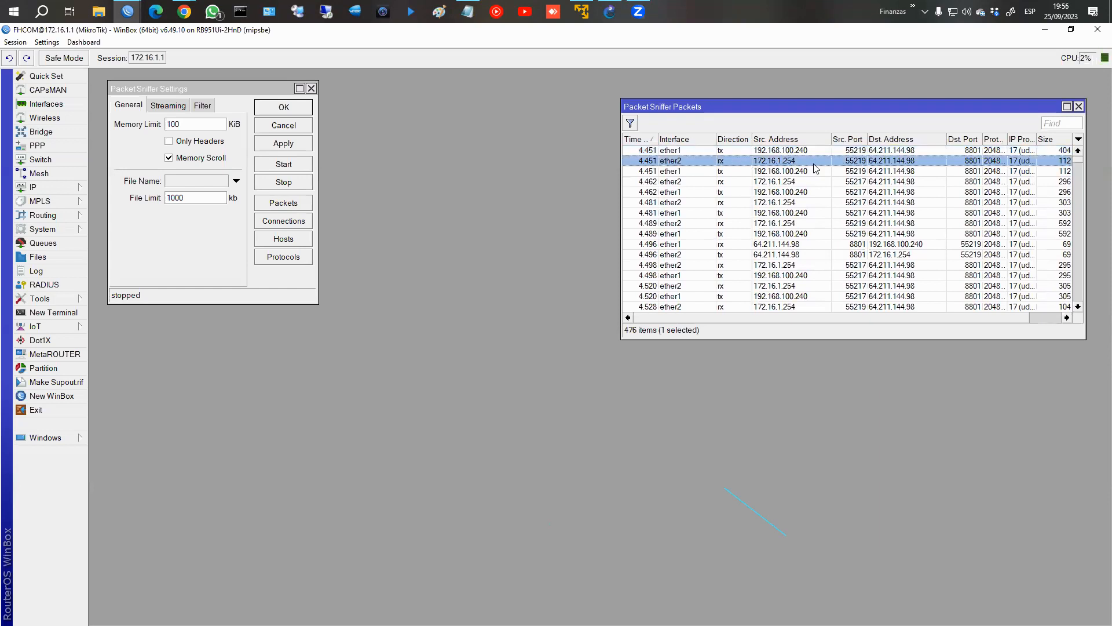
Widen the captured packets window and its IP Protocol column, and select the first listed packet.
drag(621, 240, 474, 240)
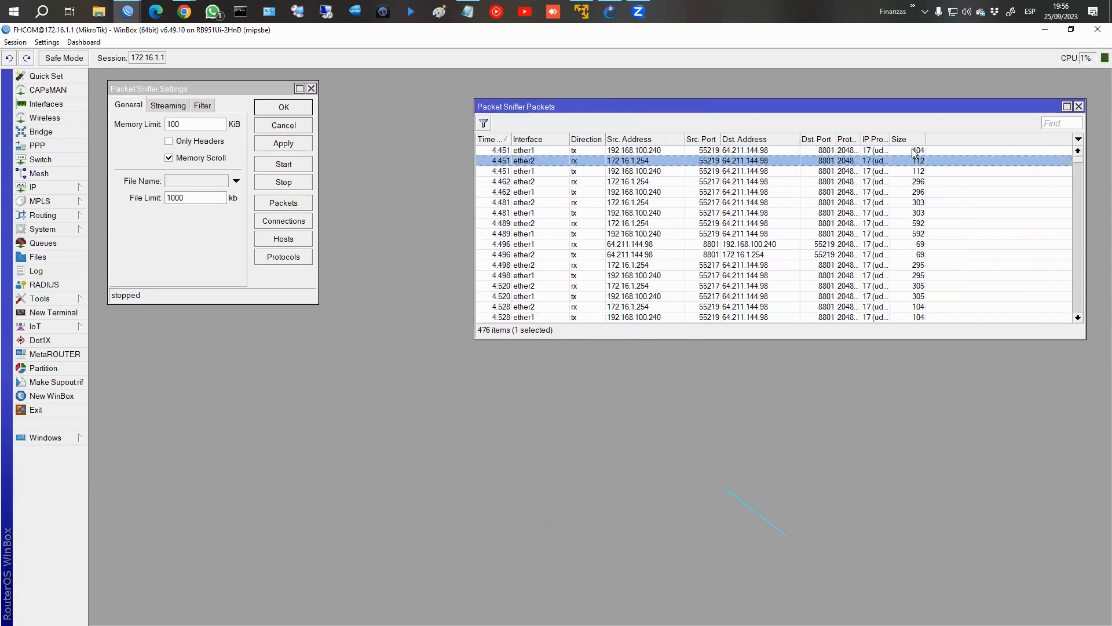
drag(890, 139, 937, 139)
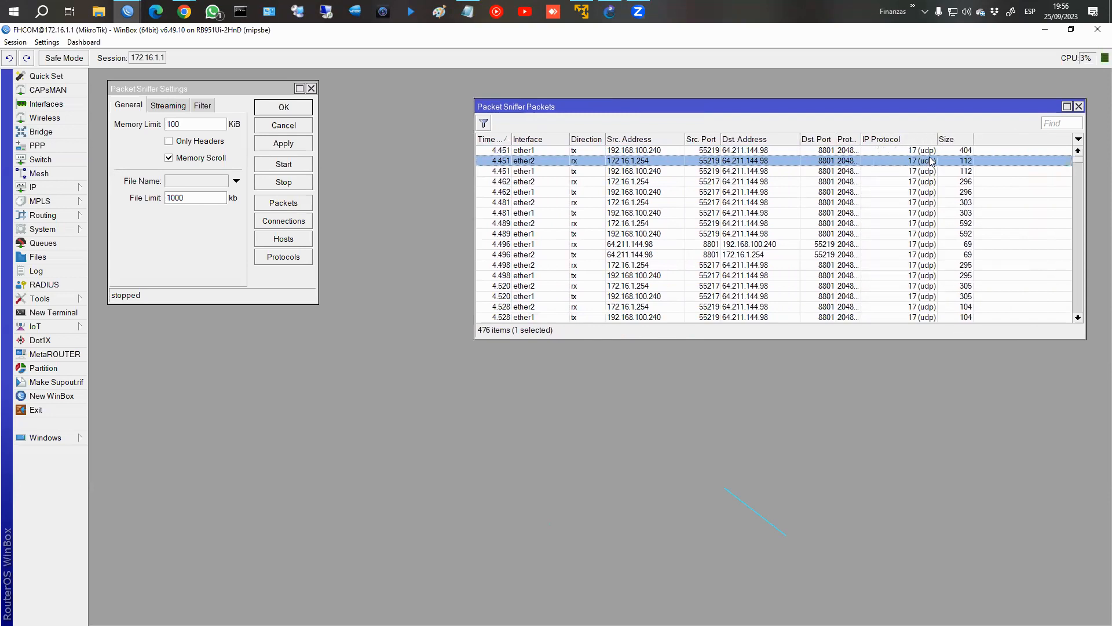
click(872, 153)
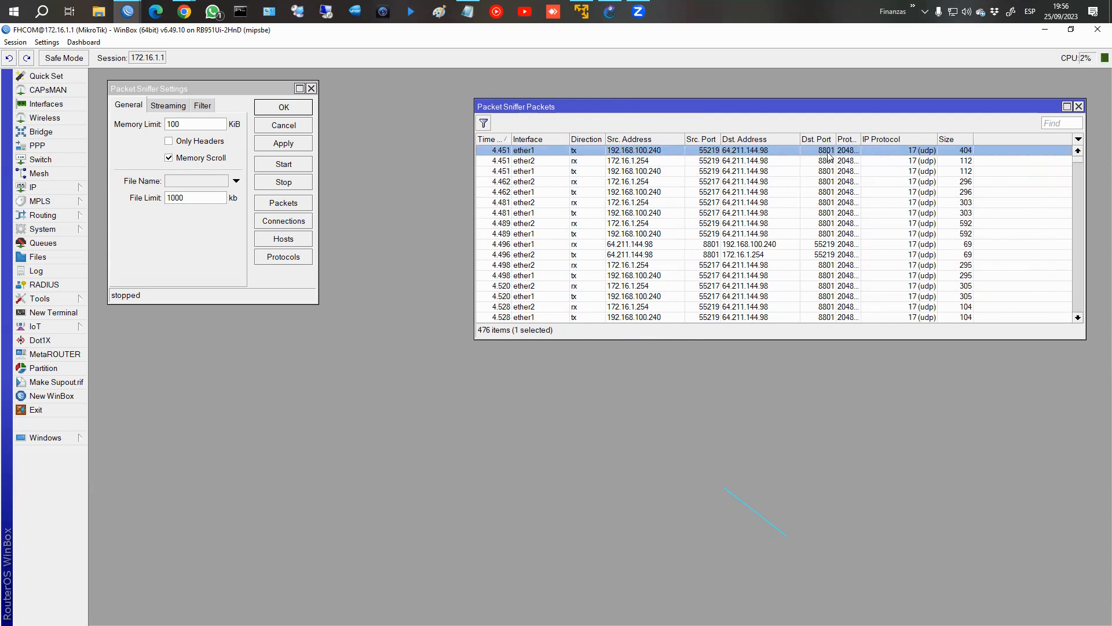
Open the selected packet's details, examine its general, IP header and raw data, and close them.
double_click(914, 152)
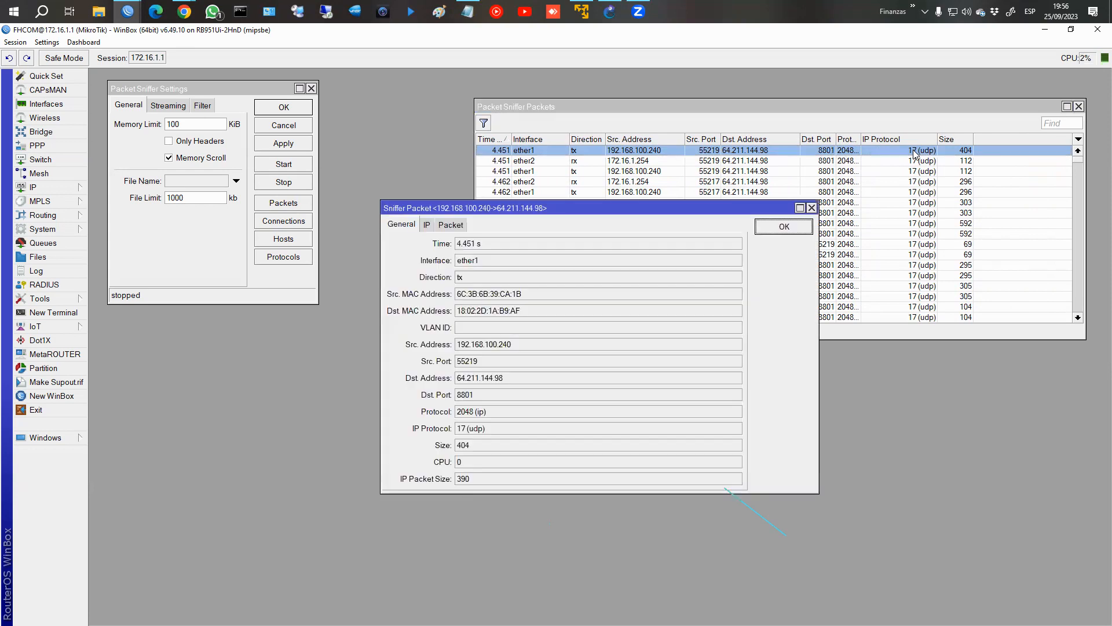
click(428, 226)
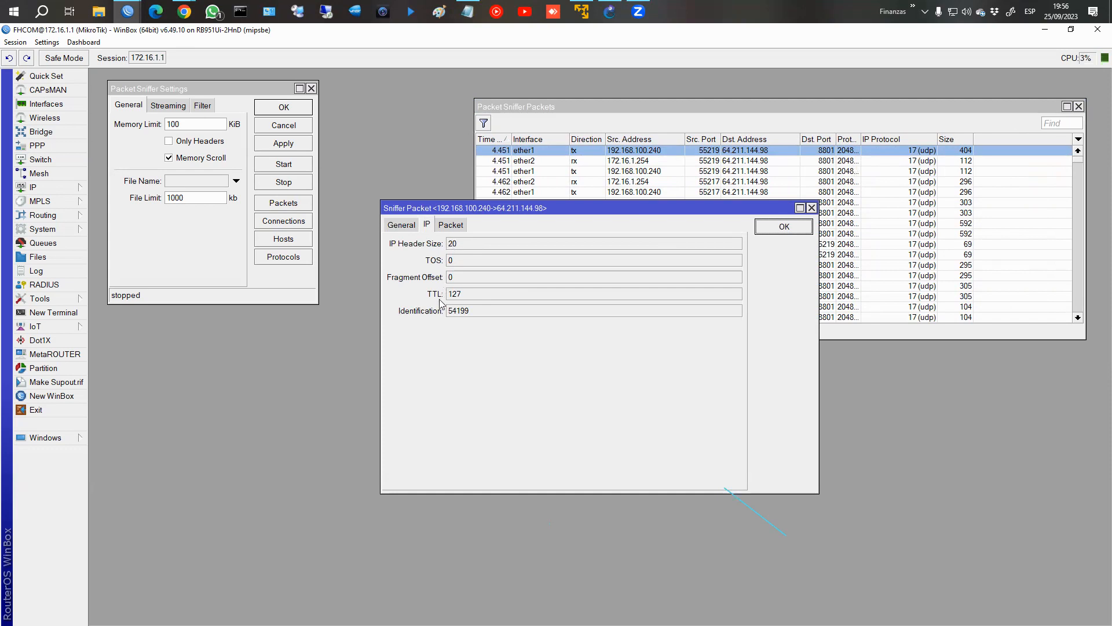
click(455, 231)
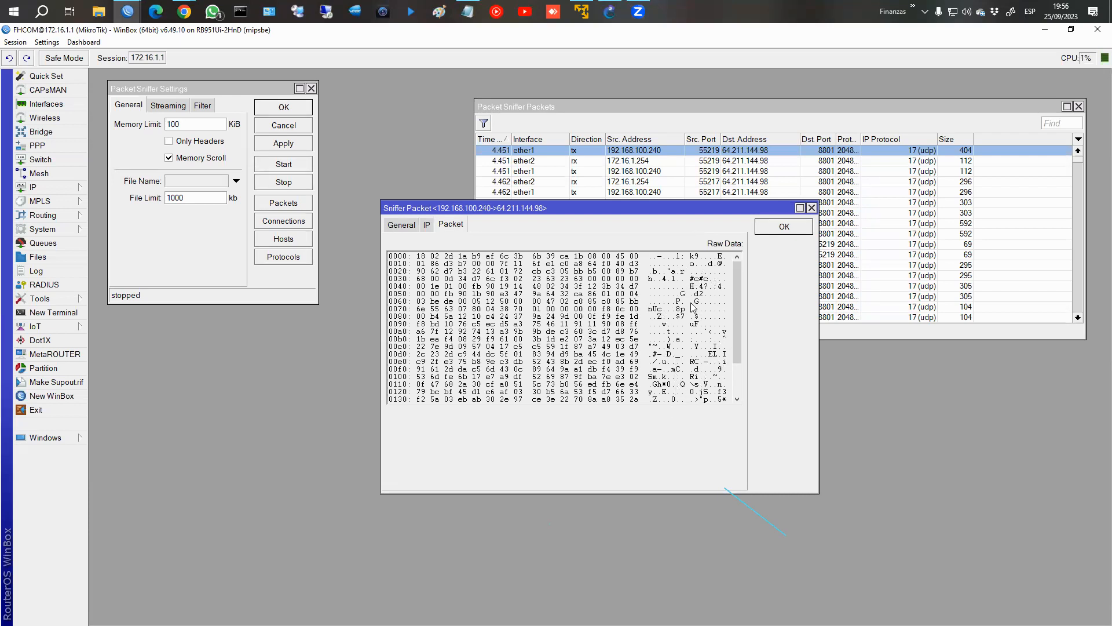
click(783, 229)
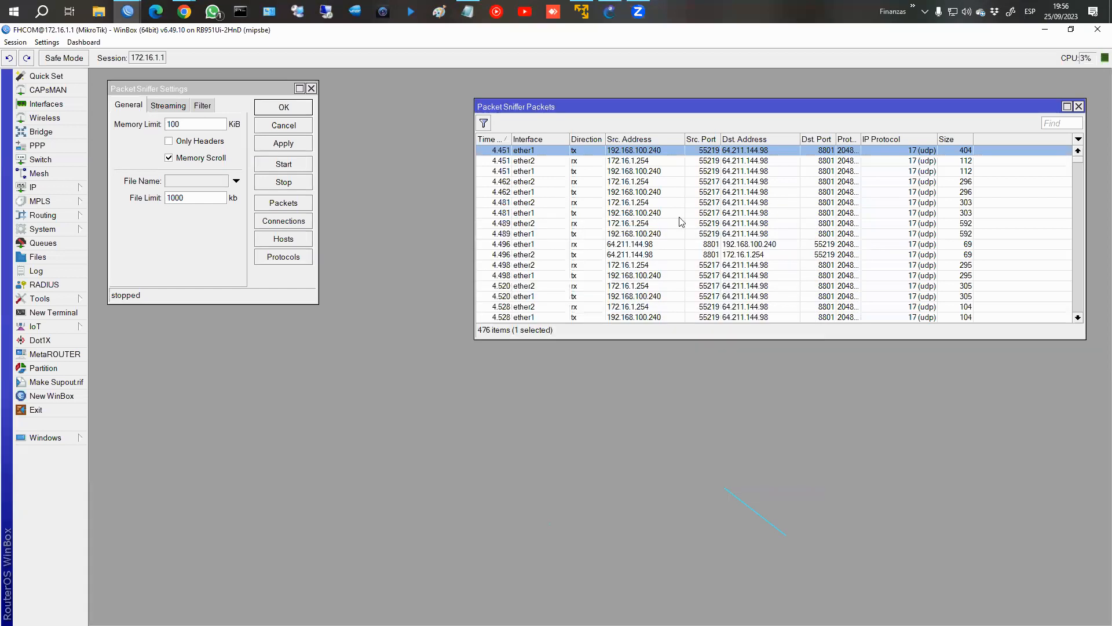
Open the Packet Sniffer's connections list, widen its window and inspect several source and destination entries.
click(296, 218)
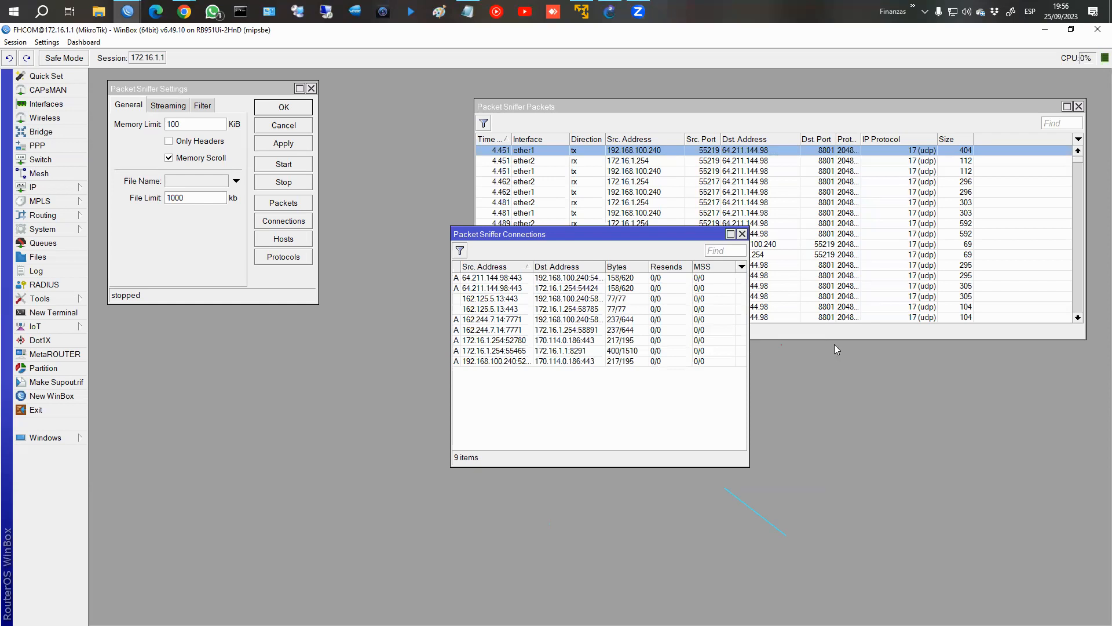
drag(750, 330, 936, 331)
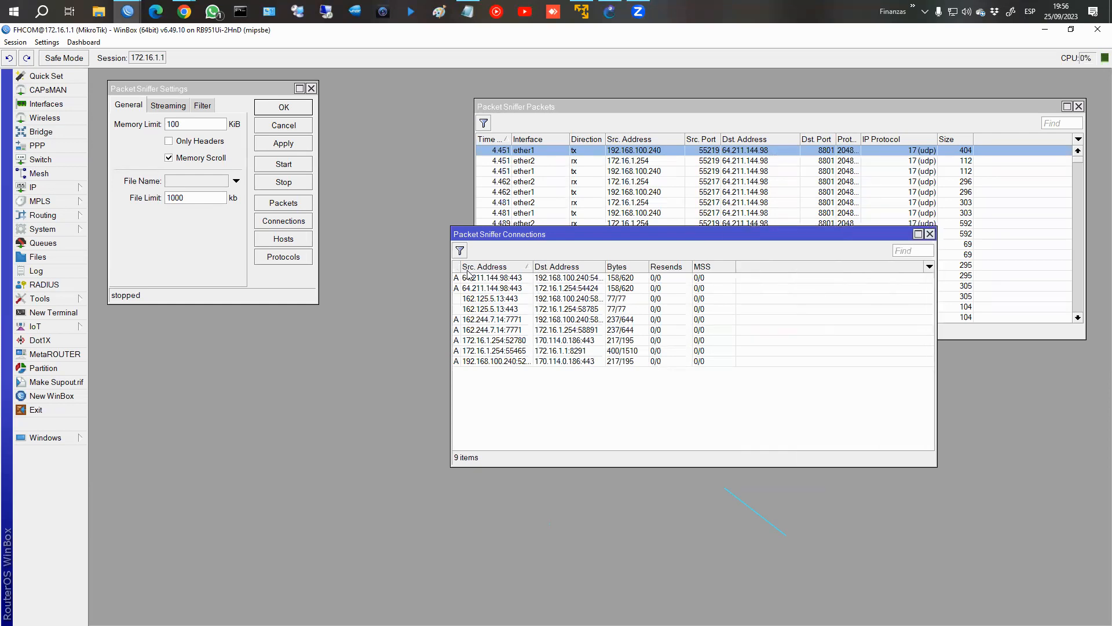
click(492, 278)
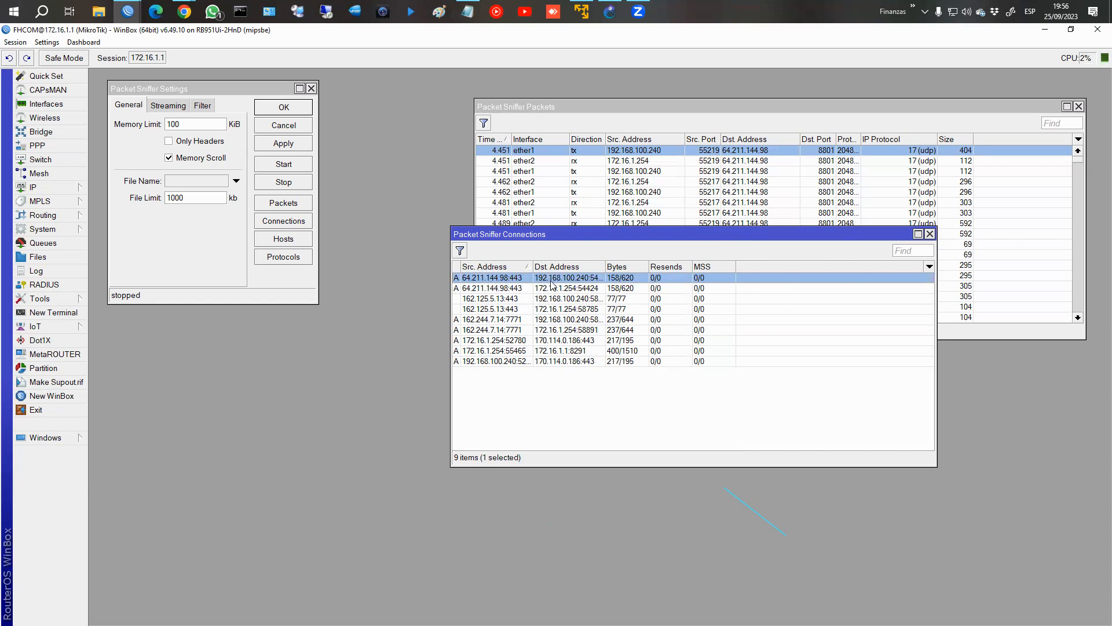
click(494, 288)
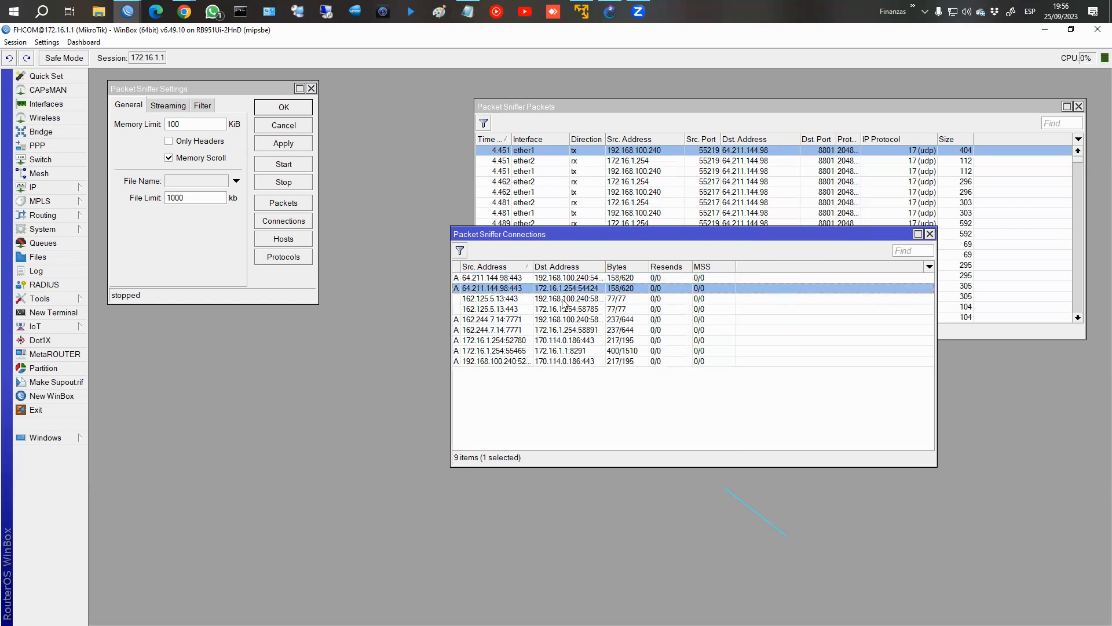
click(511, 309)
click(582, 329)
Open the Packet Sniffer's hosts and protocols lists, enlarge both windows and inspect the TCP protocol entries.
click(283, 238)
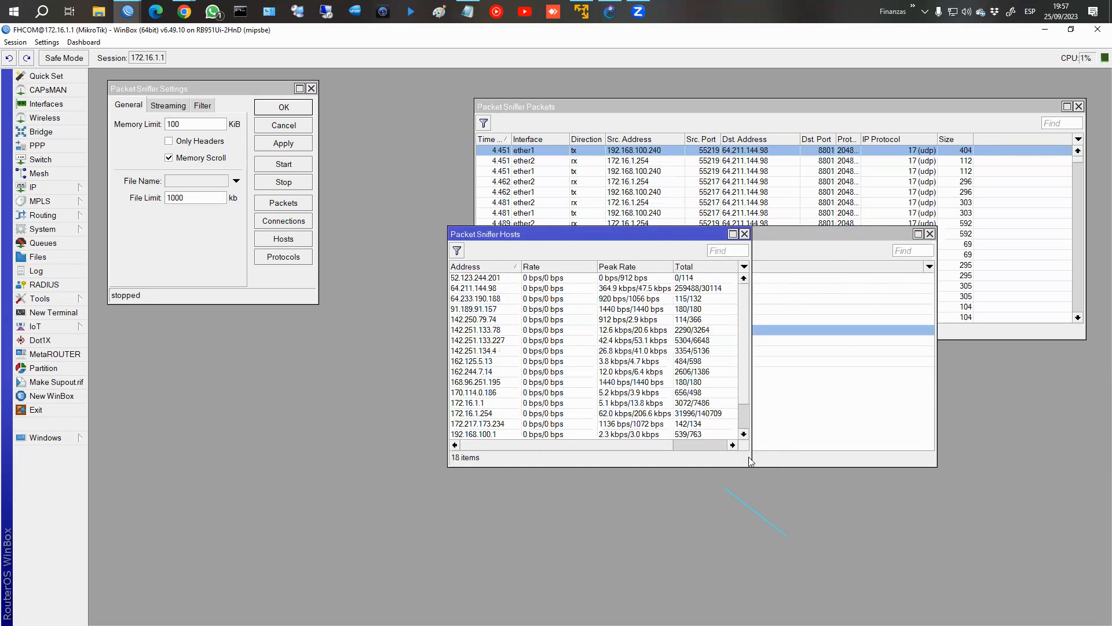
drag(748, 463, 854, 589)
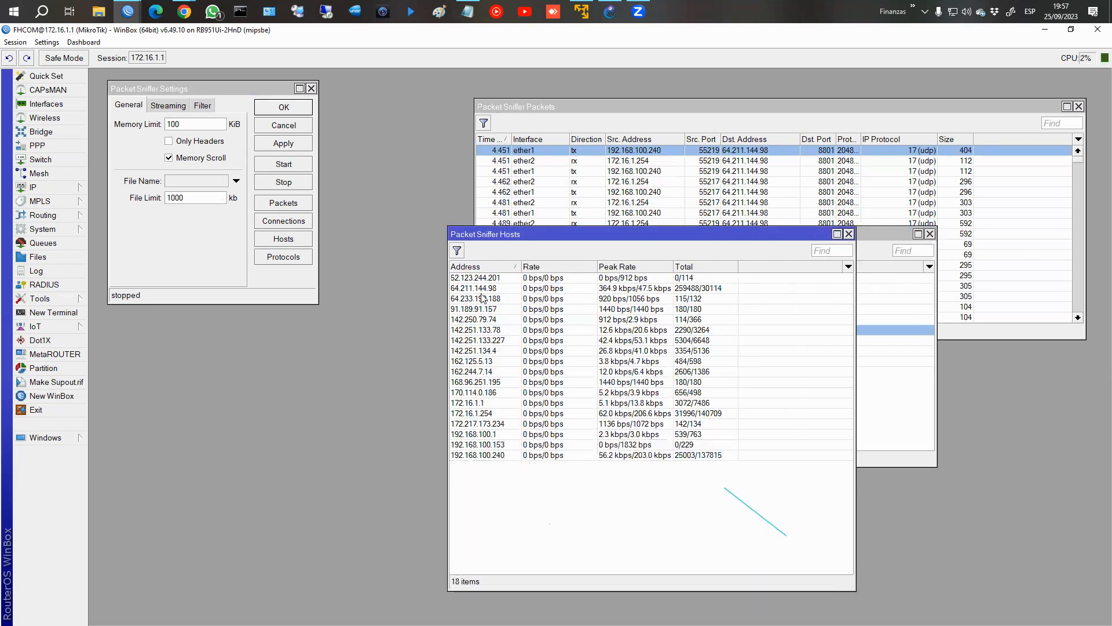
click(304, 258)
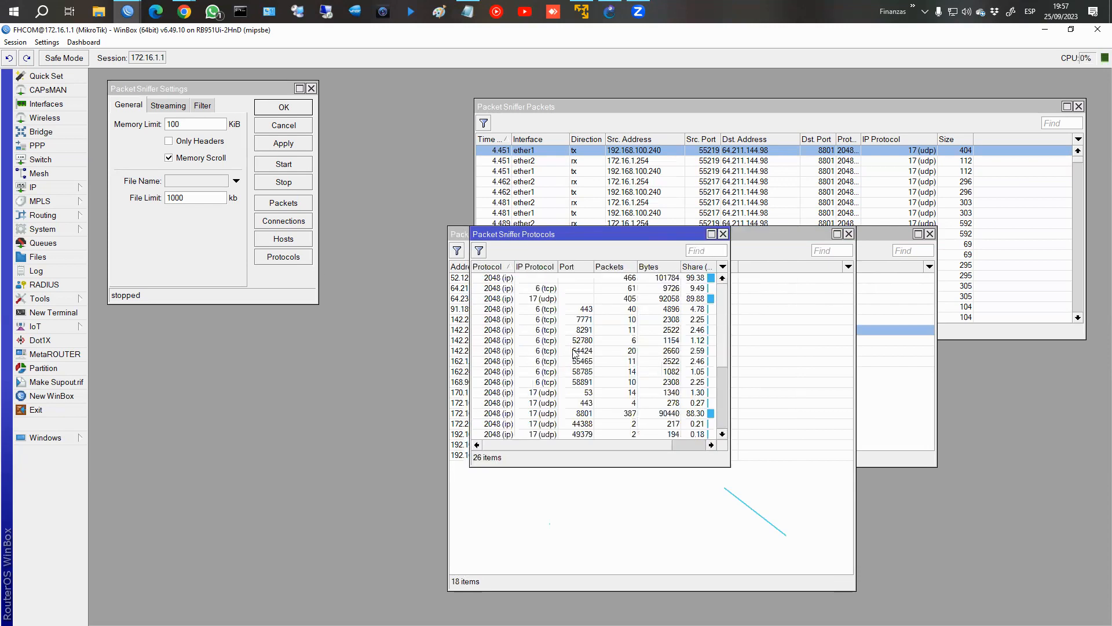
drag(651, 466, 651, 594)
click(525, 330)
click(493, 289)
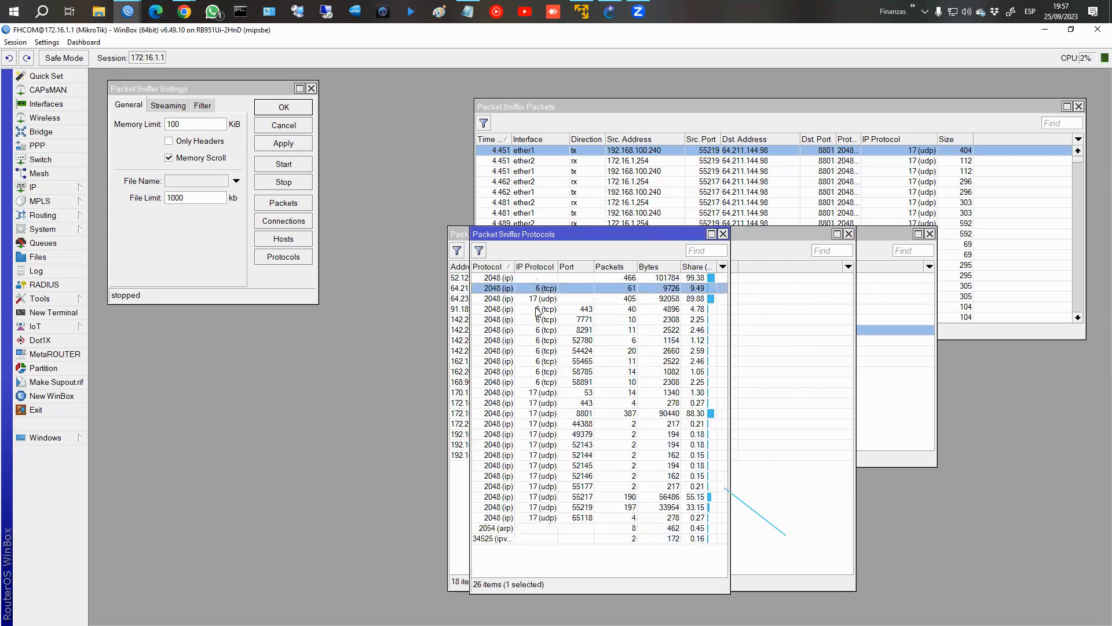
click(538, 310)
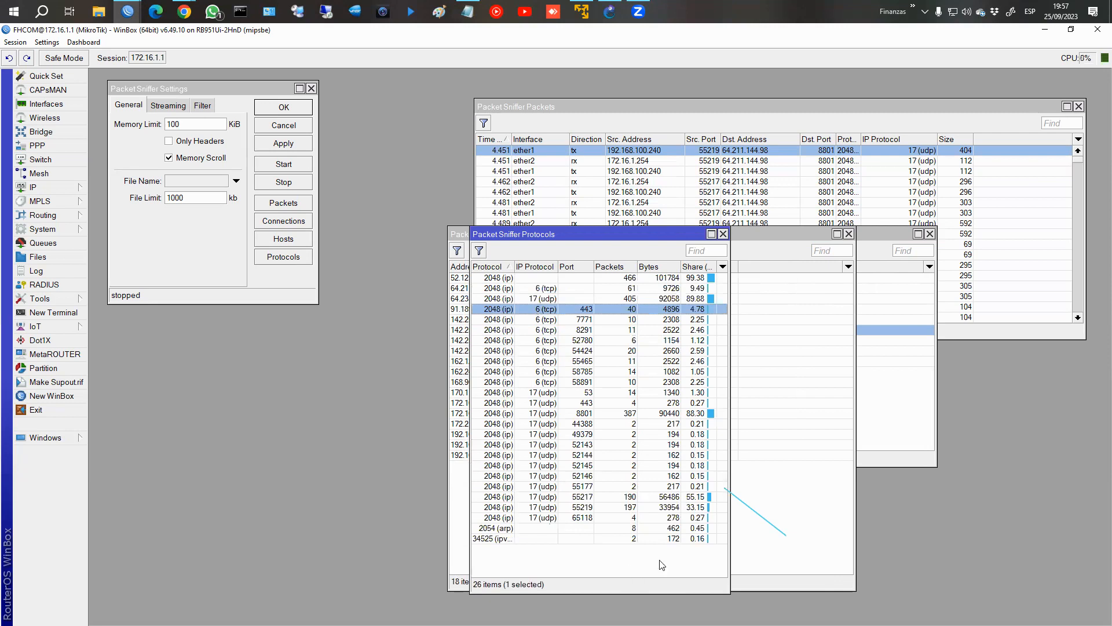
Close the Packet Sniffer's protocols, hosts and connections lists.
click(724, 234)
click(848, 234)
click(930, 234)
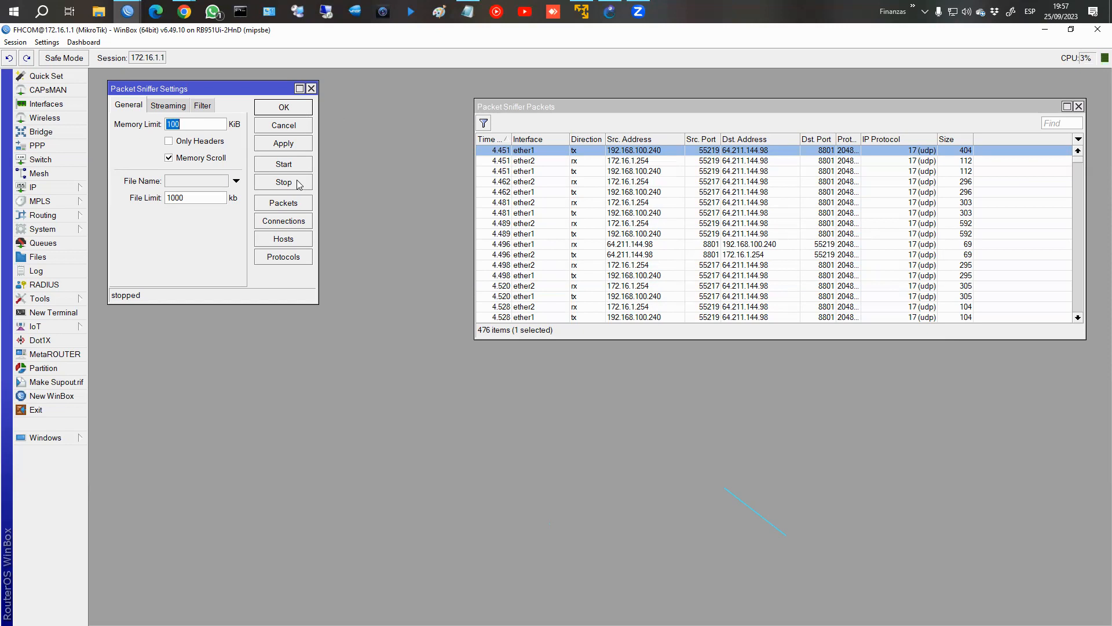
Show the sniffer's filter settings, enlarge the settings window and set the interface filter to ether1.
click(203, 105)
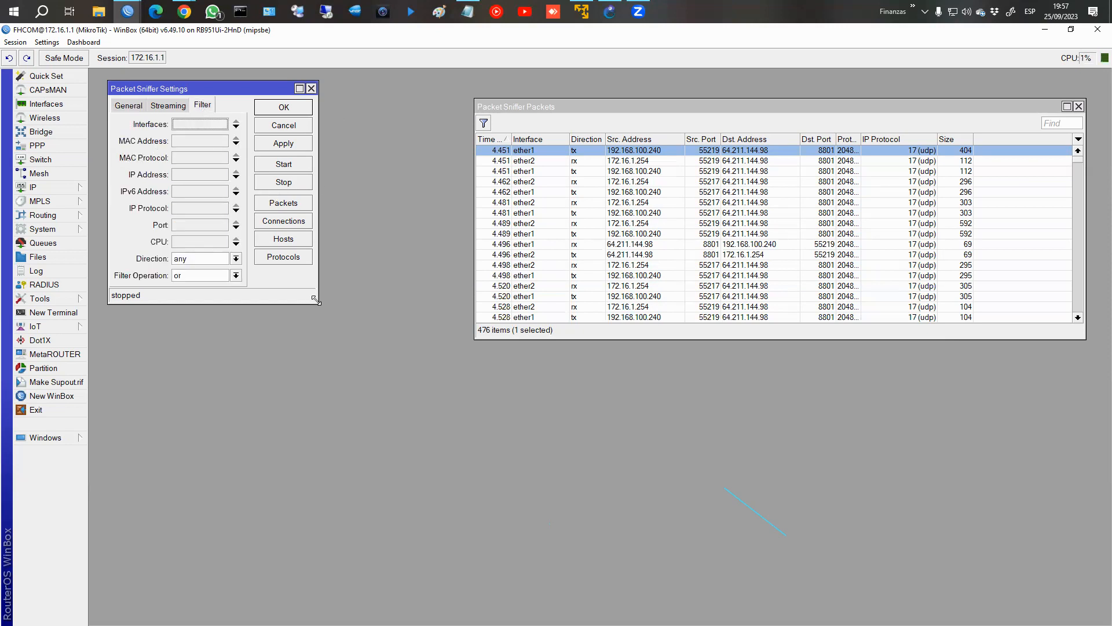
drag(316, 300, 361, 369)
click(264, 128)
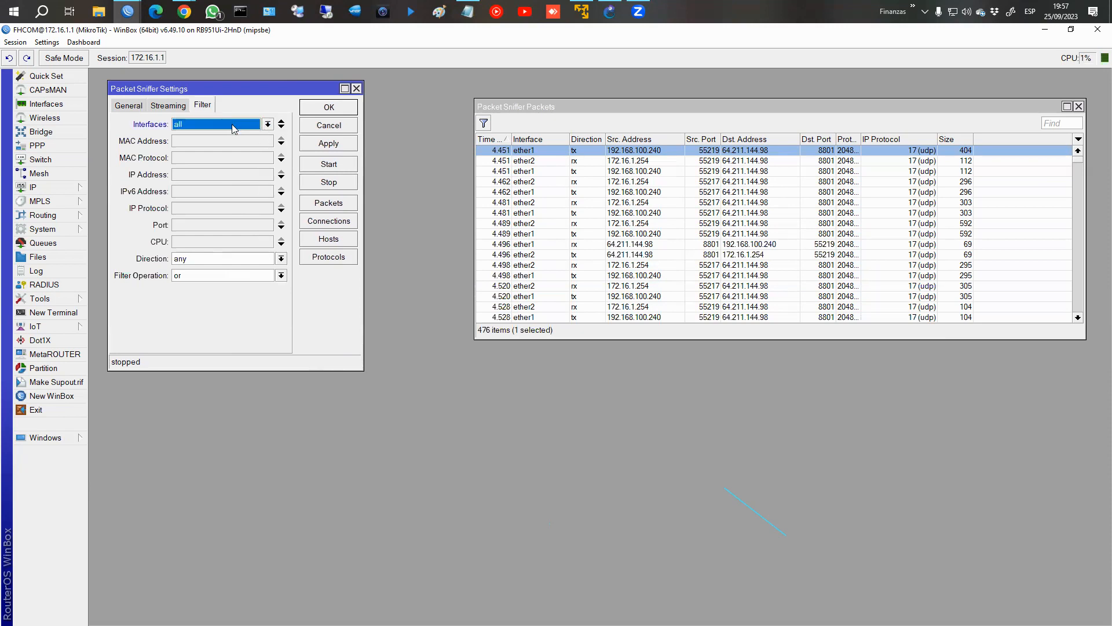
click(234, 129)
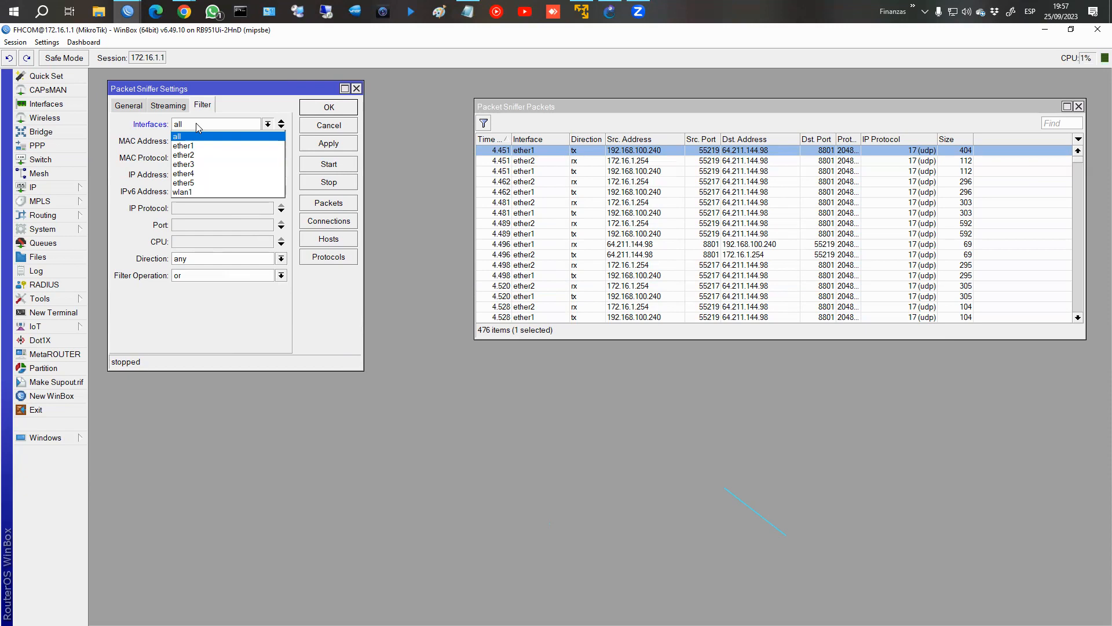
click(200, 146)
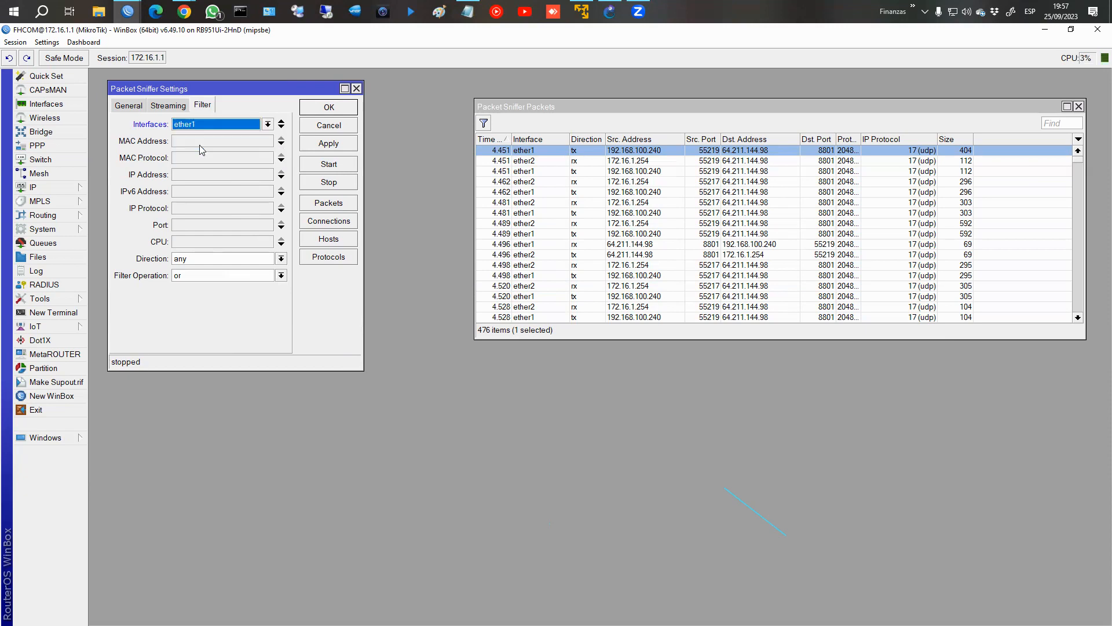
Remove the ether1 interface from the sniffer's filter settings.
click(268, 124)
click(269, 125)
click(281, 121)
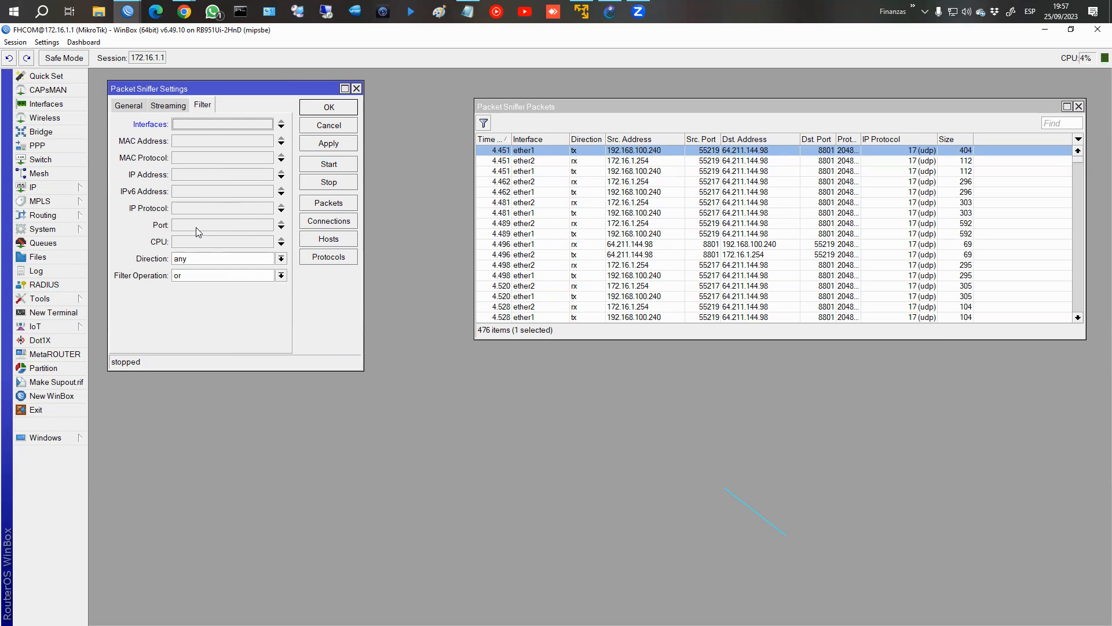
Review the filter's Direction options and look through the sniffer's streaming, general and filter settings.
click(225, 259)
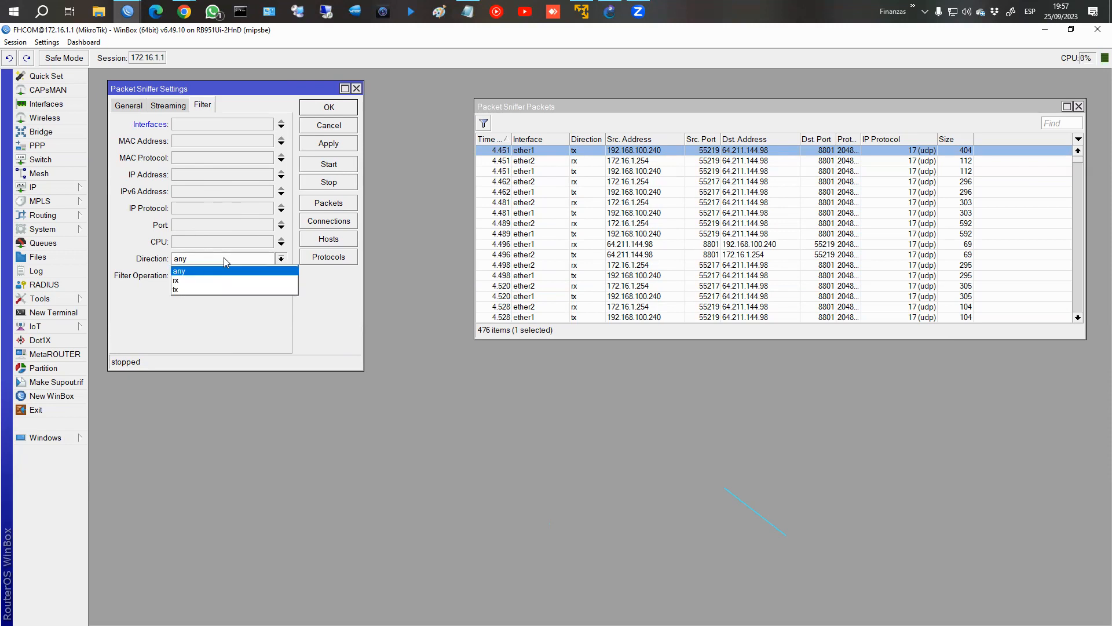
click(211, 317)
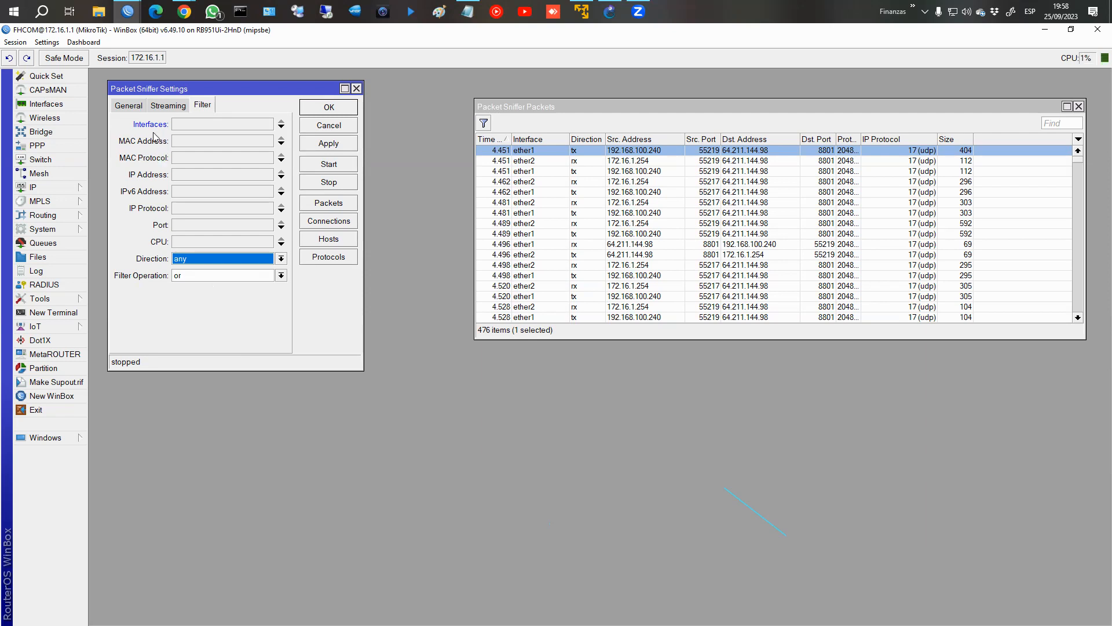
click(164, 105)
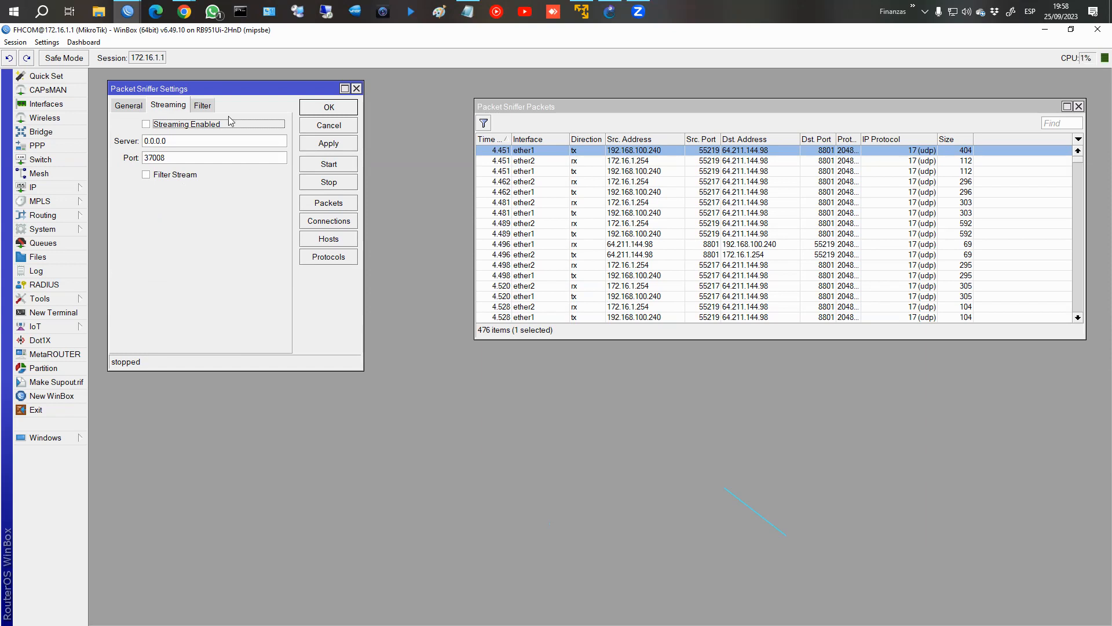
click(202, 106)
click(122, 110)
click(209, 108)
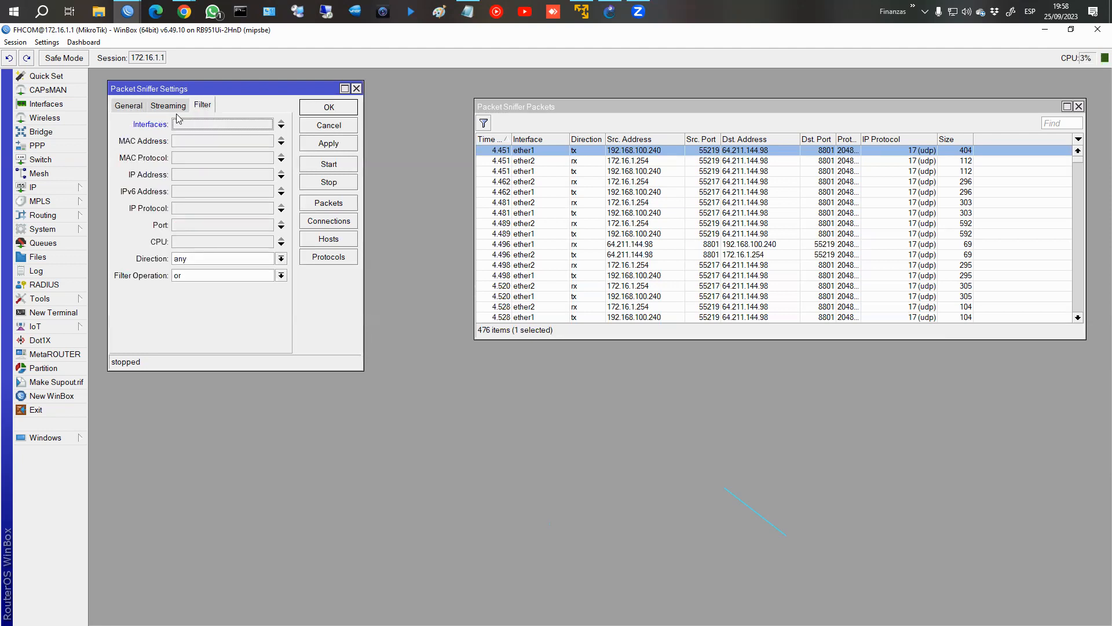
click(170, 108)
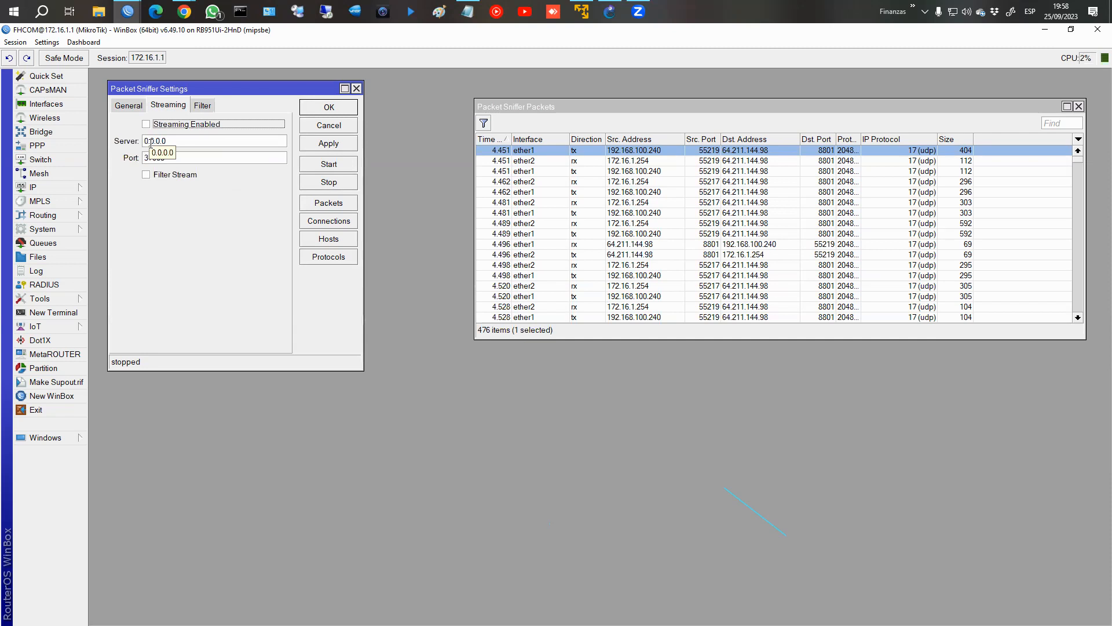
key(Tab)
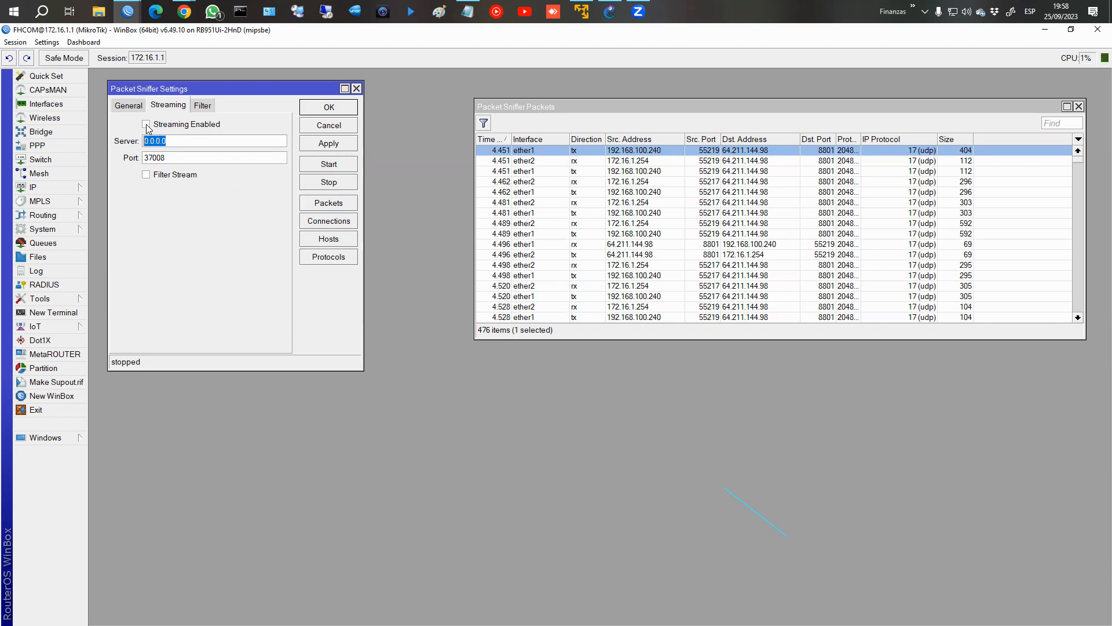
Set the sniffer's interface filter to all and return to the streaming settings.
click(203, 108)
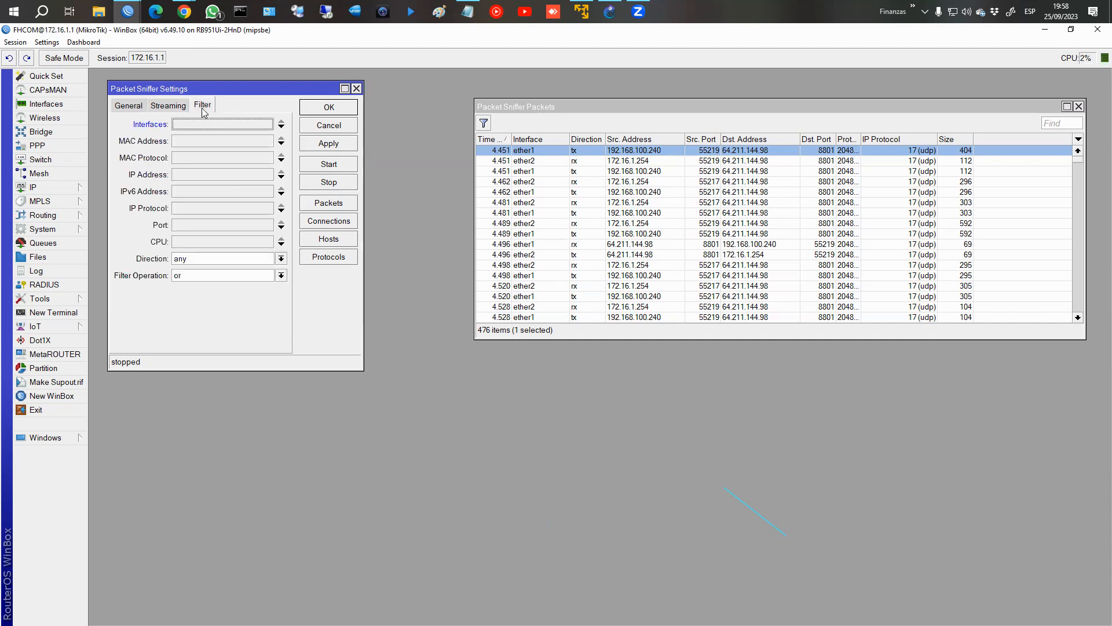
click(192, 126)
click(191, 126)
click(191, 126)
click(191, 128)
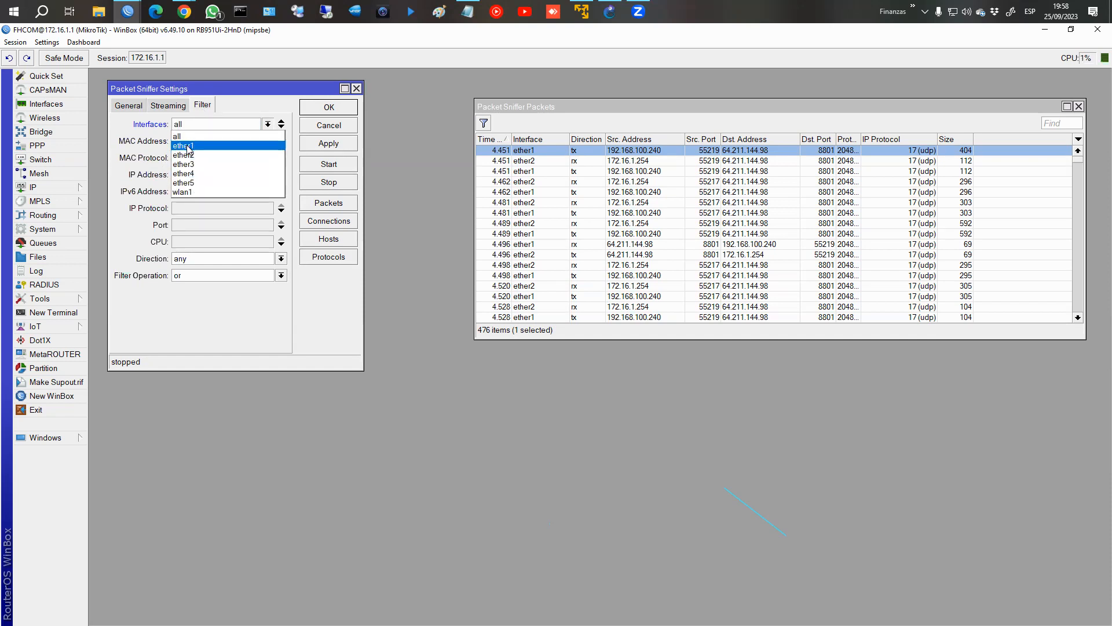
click(163, 110)
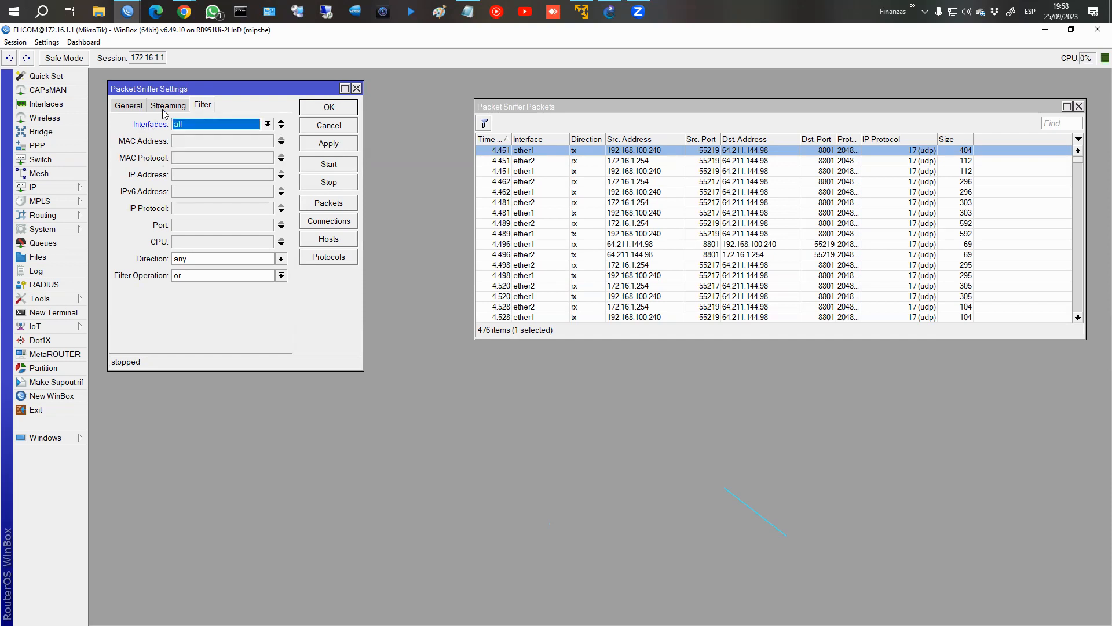
click(164, 109)
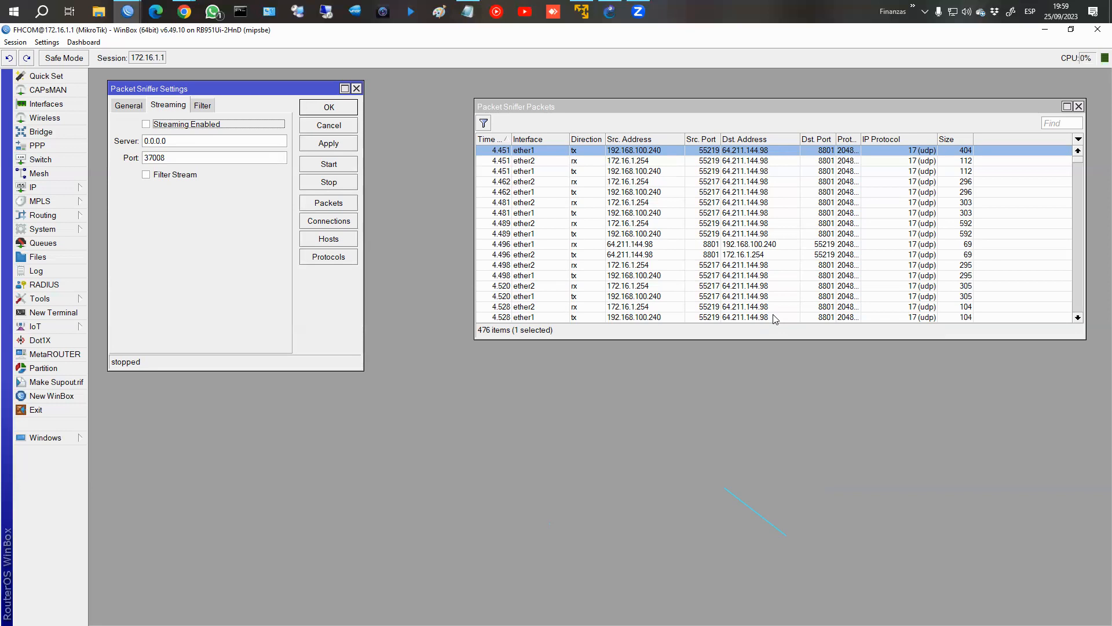
Close the sniffer's packet list and settings windows and switch to the course page in Chrome.
click(1078, 107)
click(358, 89)
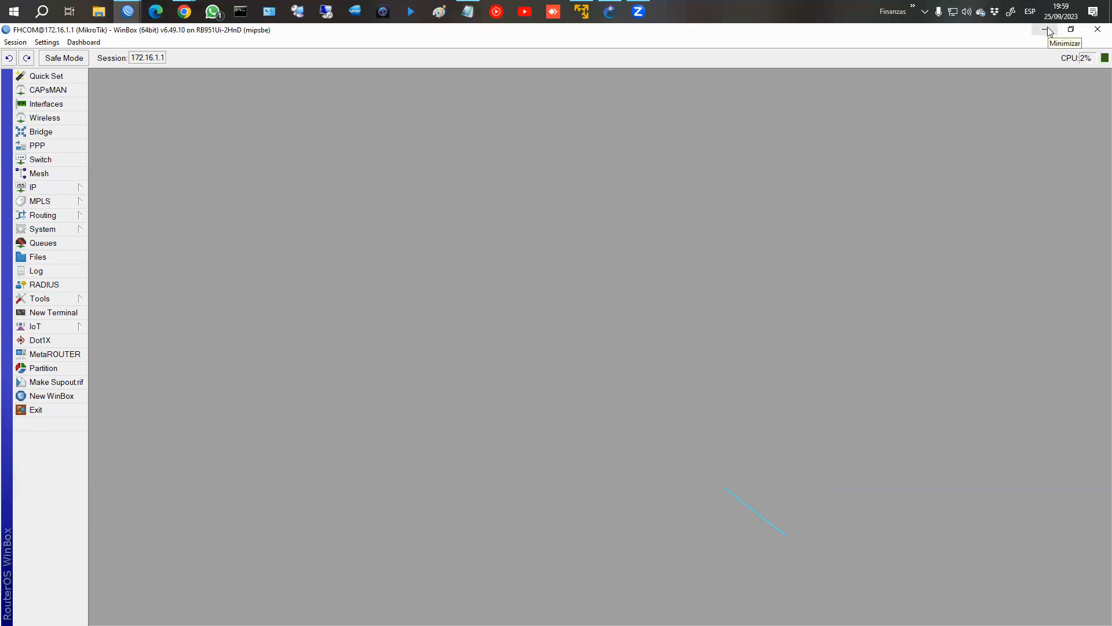
click(192, 7)
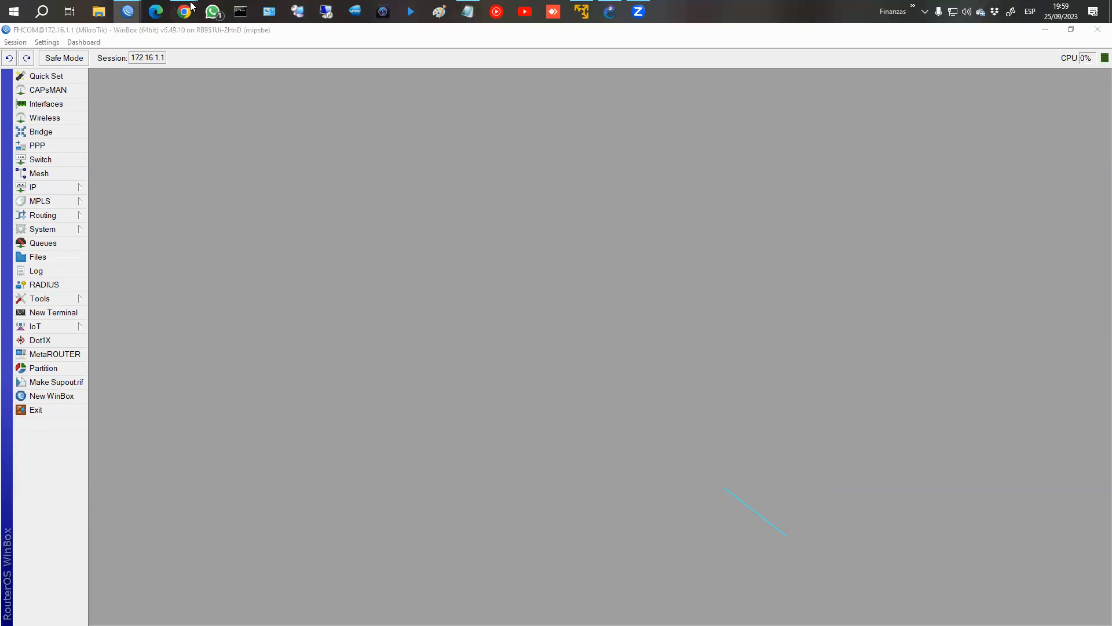
click(249, 99)
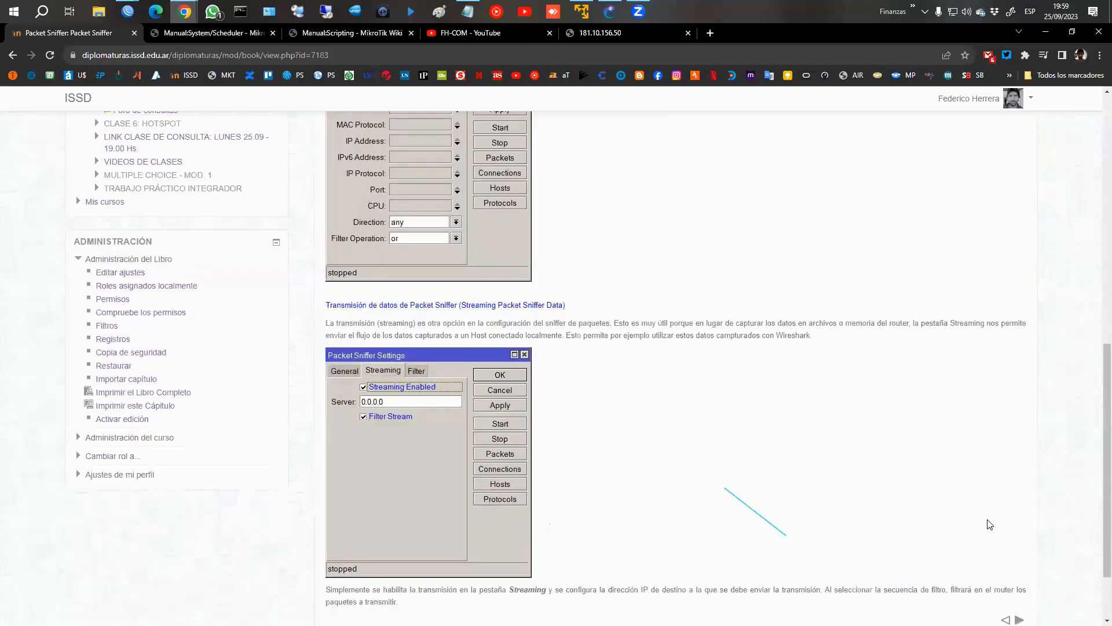
Move on to the Packet Sniffer properties chapter and read through its filter, memory and streaming parameters.
scroll(990, 525, down, 2)
click(1020, 531)
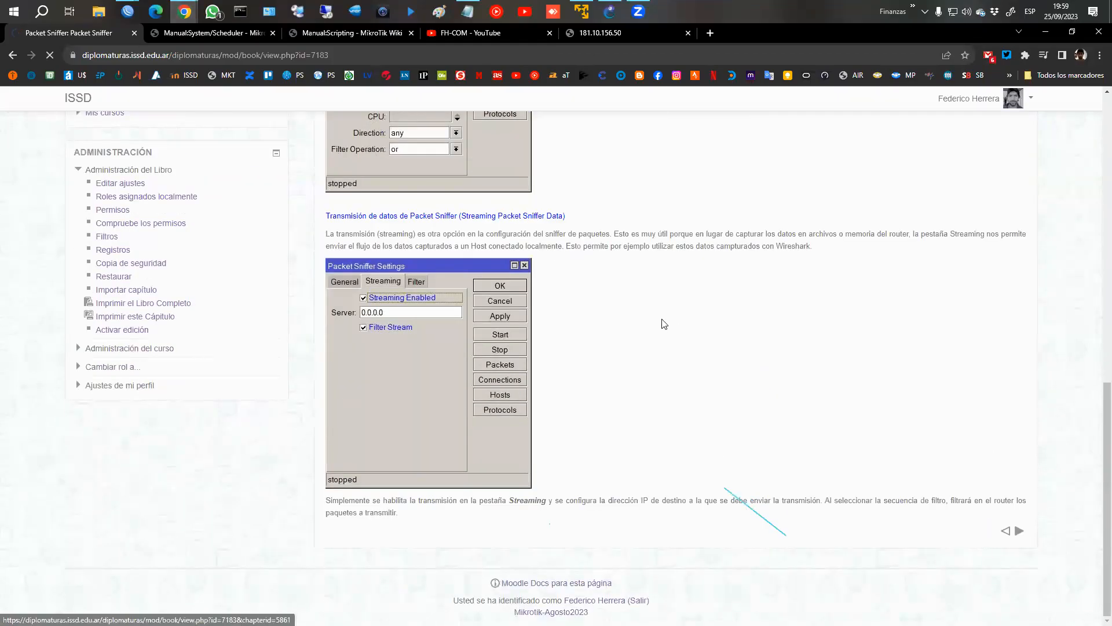
scroll(521, 290, down, 8)
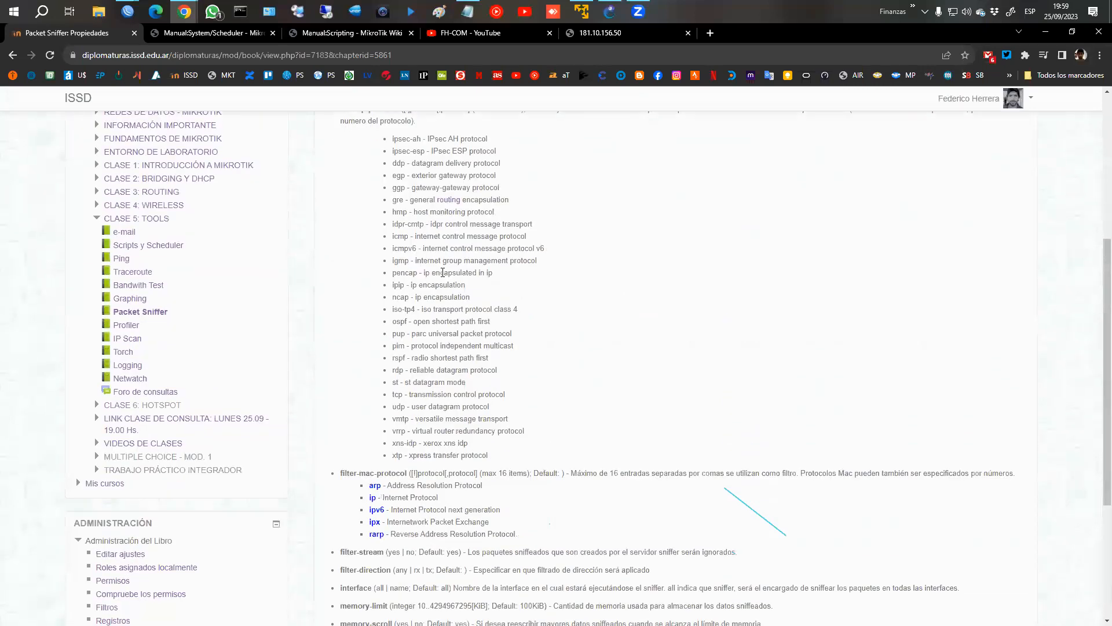
scroll(443, 272, up, 4)
scroll(538, 284, down, 5)
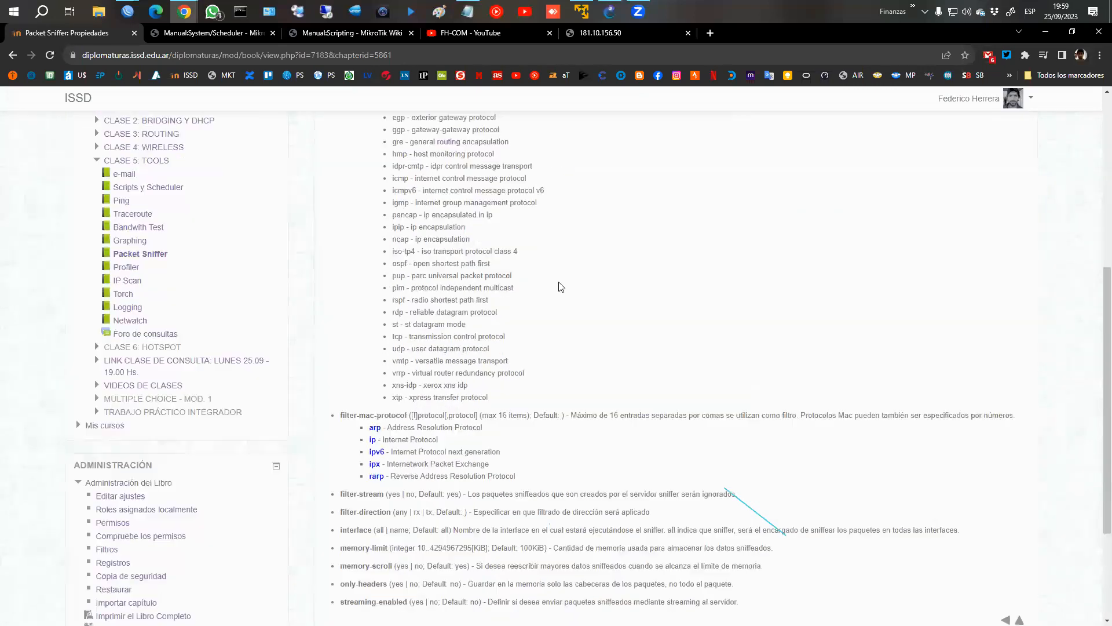
scroll(561, 286, down, 3)
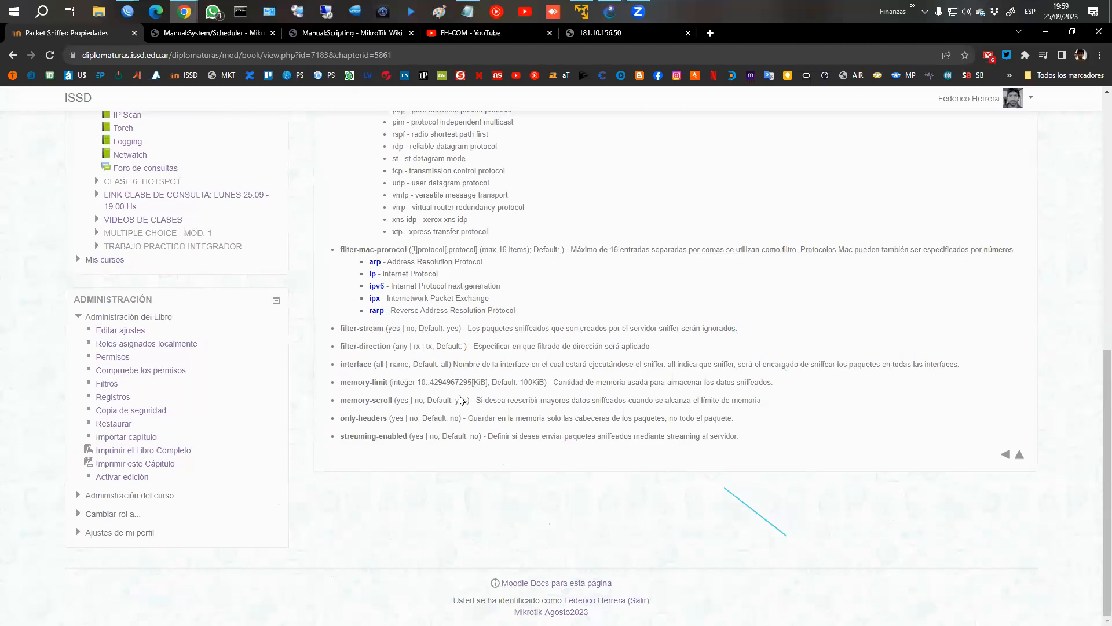
Return to the CLASE 5: TOOLS section of the course and open the Profiler lesson.
click(1020, 458)
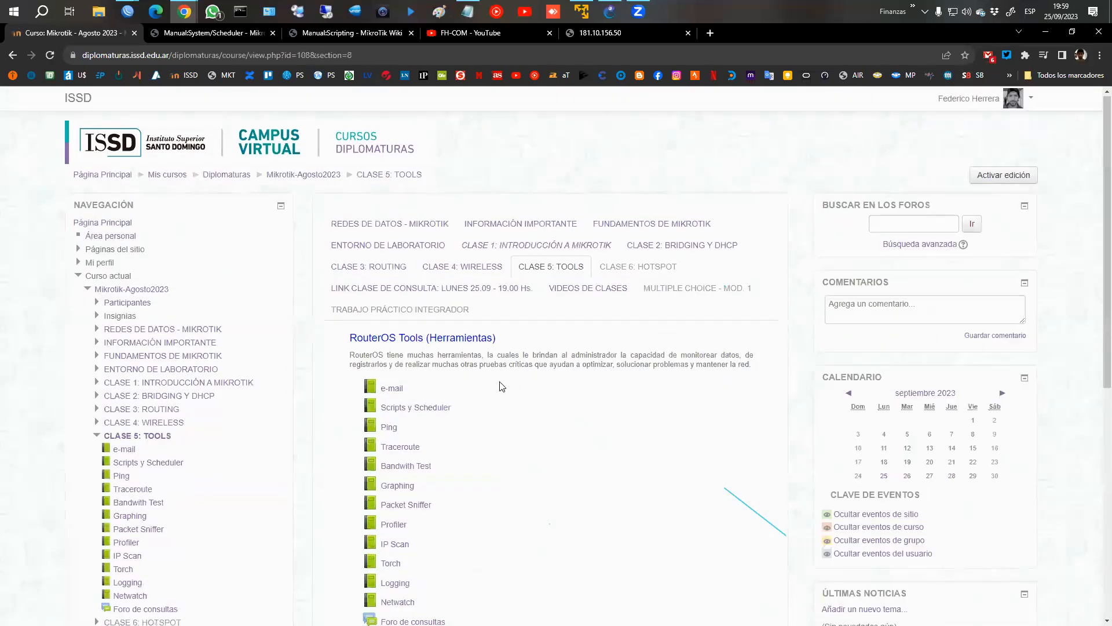
scroll(492, 388, down, 3)
click(398, 352)
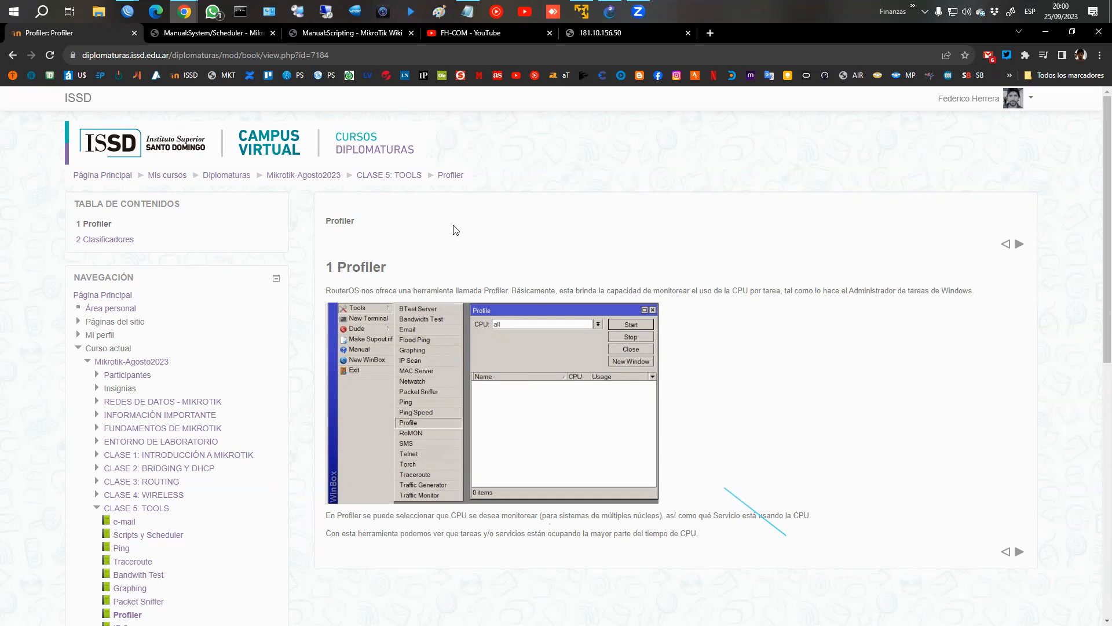
Switch to the WinBox session of router 172.16.1.1, open the Profile tool and reposition its window near the middle of the workspace.
click(127, 12)
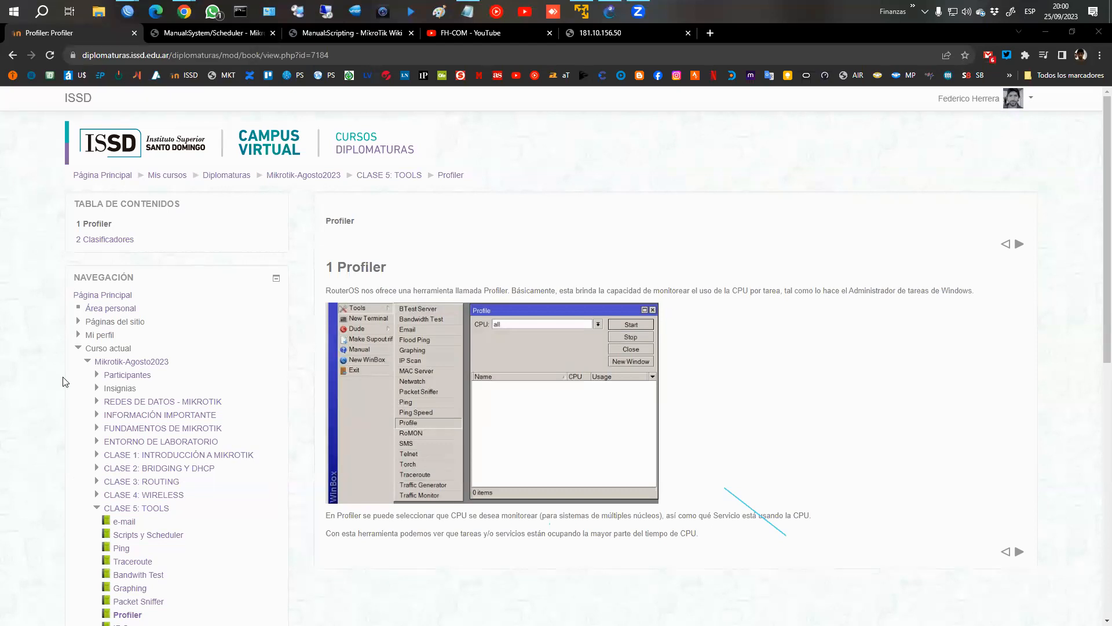
click(128, 15)
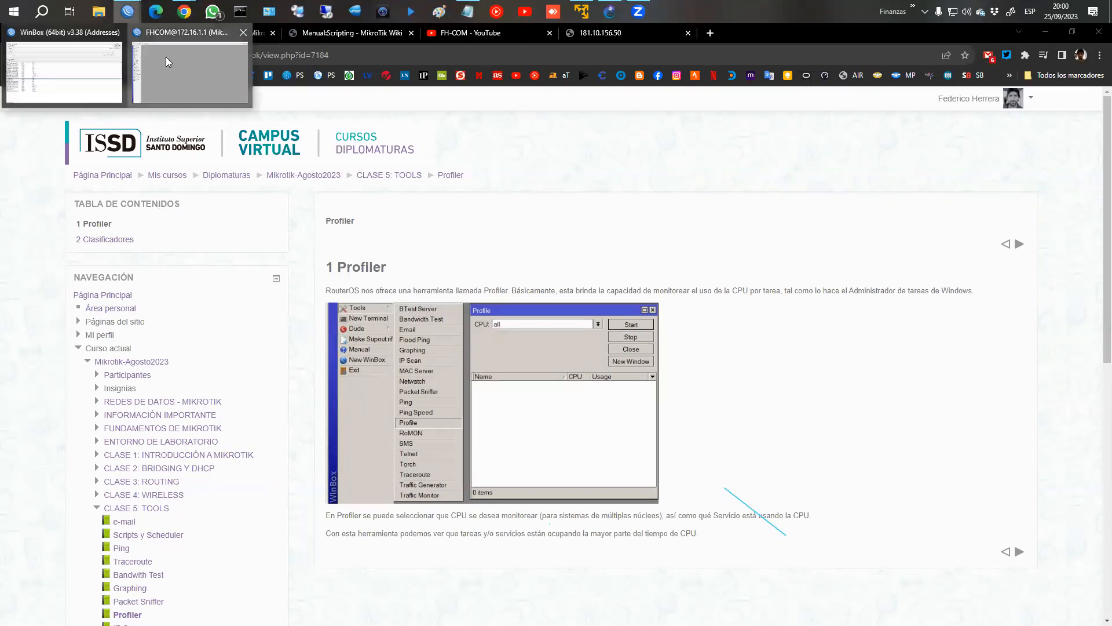
click(165, 57)
click(72, 298)
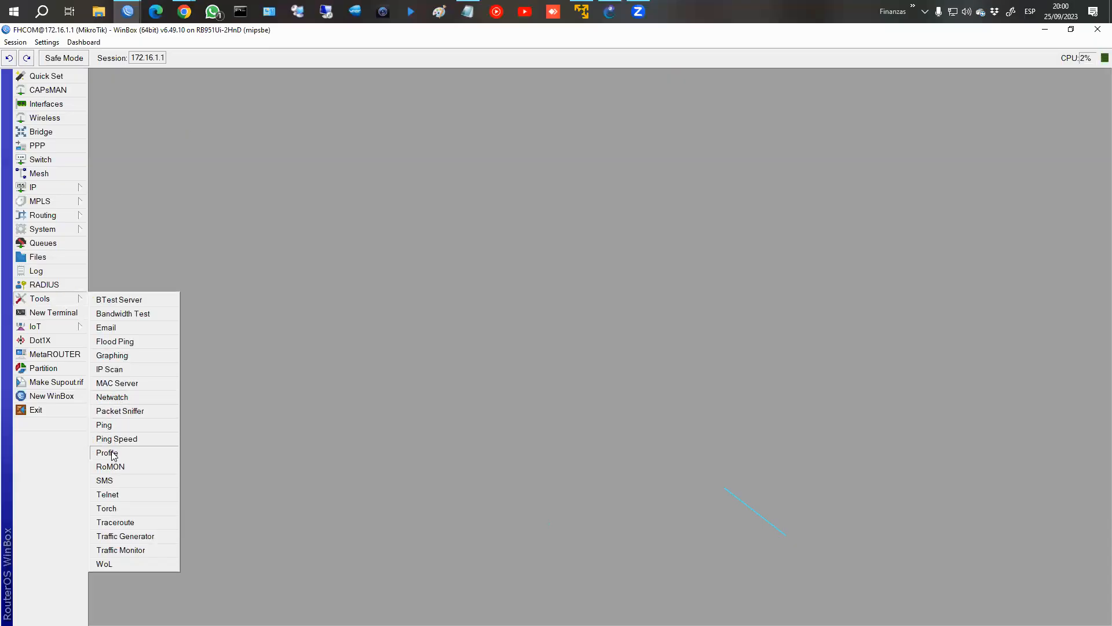
click(114, 453)
drag(604, 268, 381, 164)
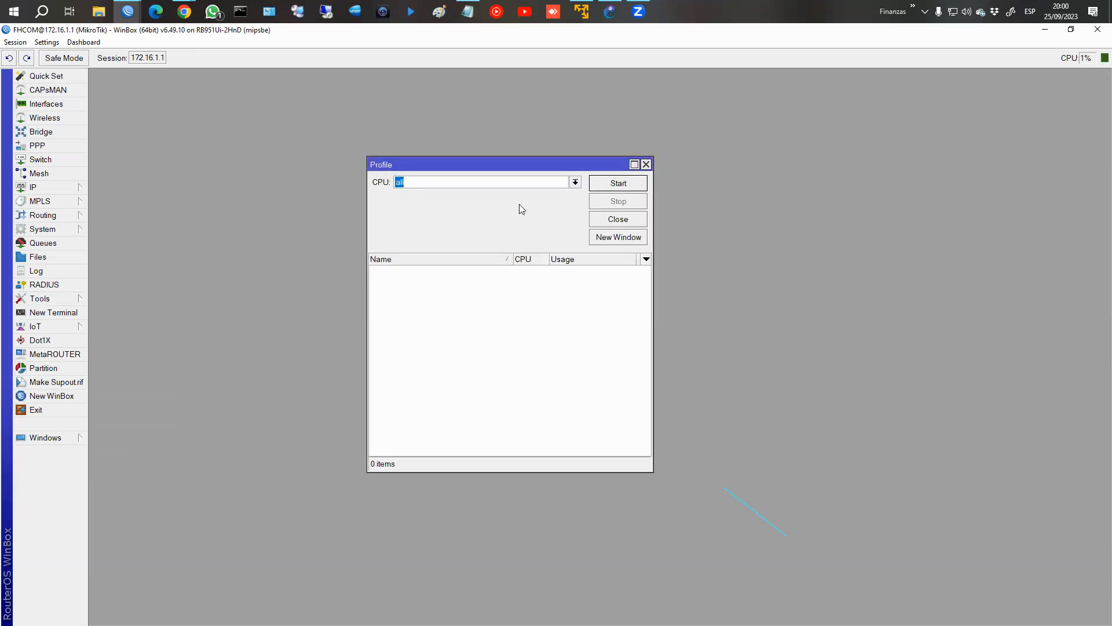
Set the Profile tool's CPU option to all and start profiling.
click(576, 184)
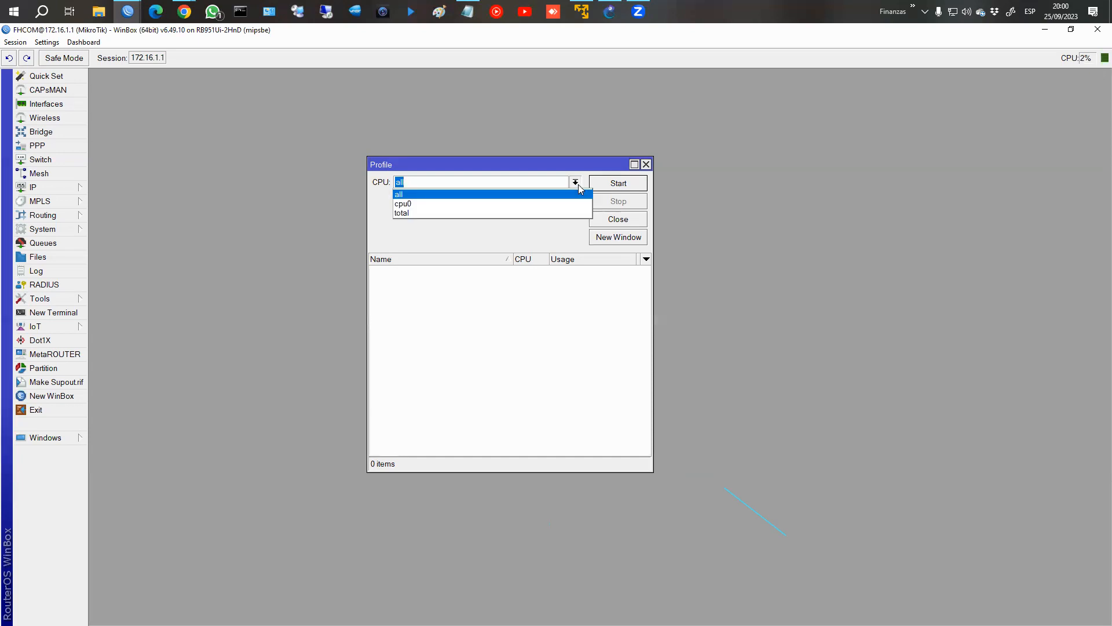
click(421, 196)
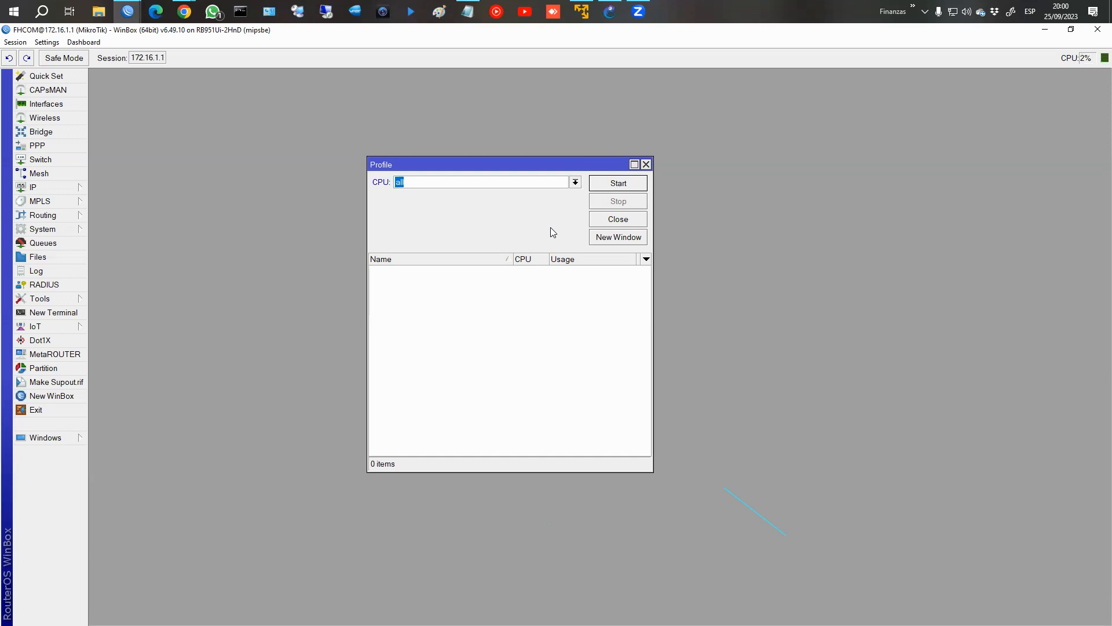
click(634, 183)
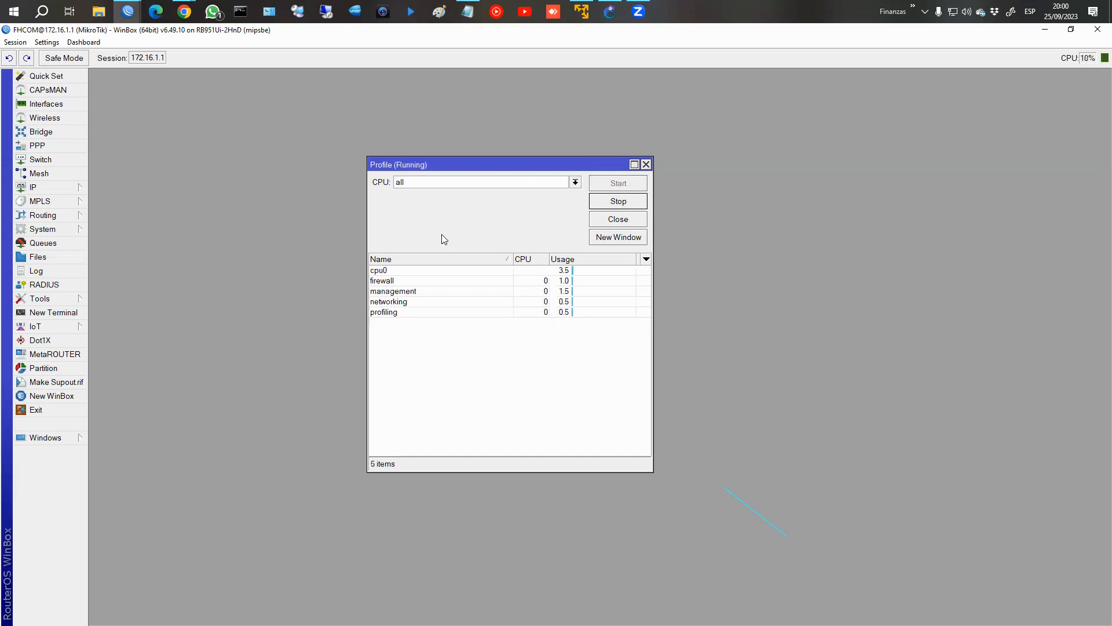
Examine the CPU usage of the firewall, management, networking, unclassified and winbox processes in the running profile.
click(387, 282)
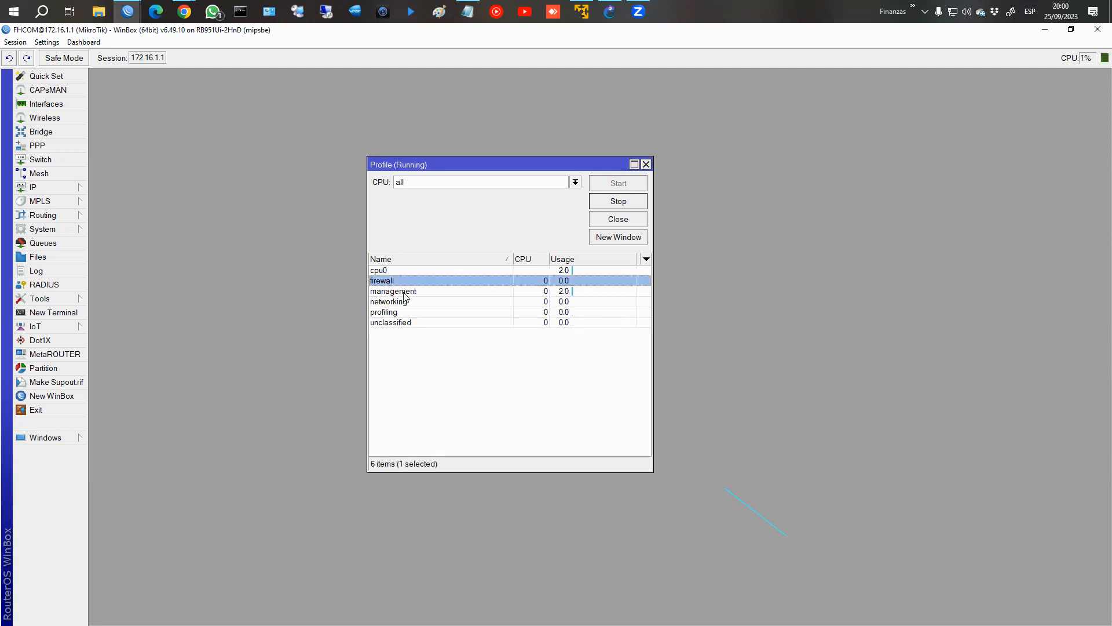
click(405, 292)
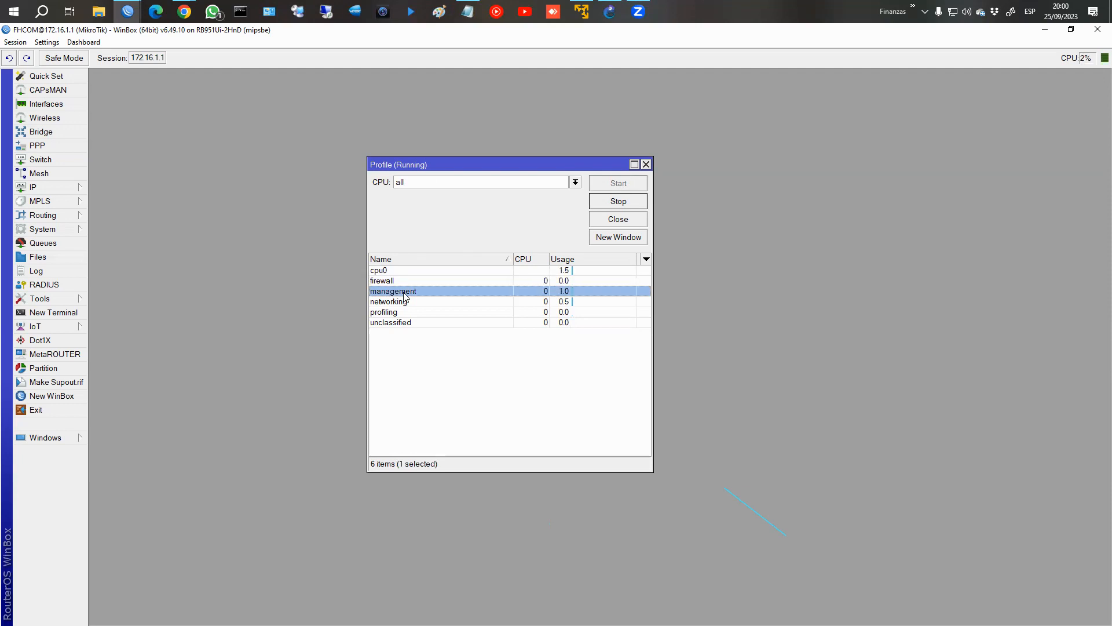
click(399, 299)
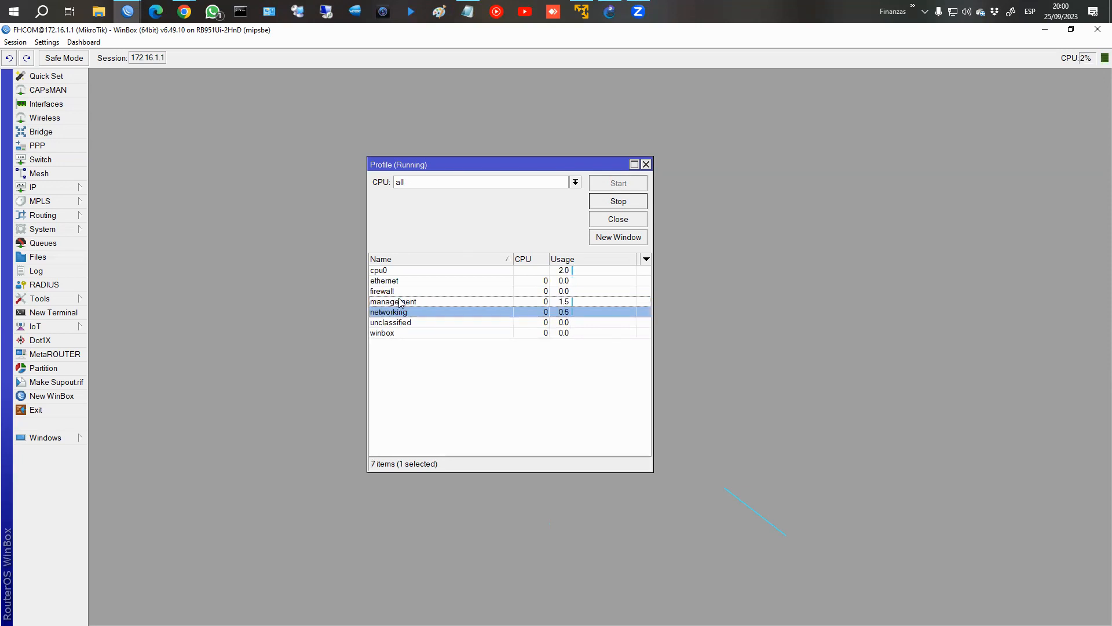
click(409, 322)
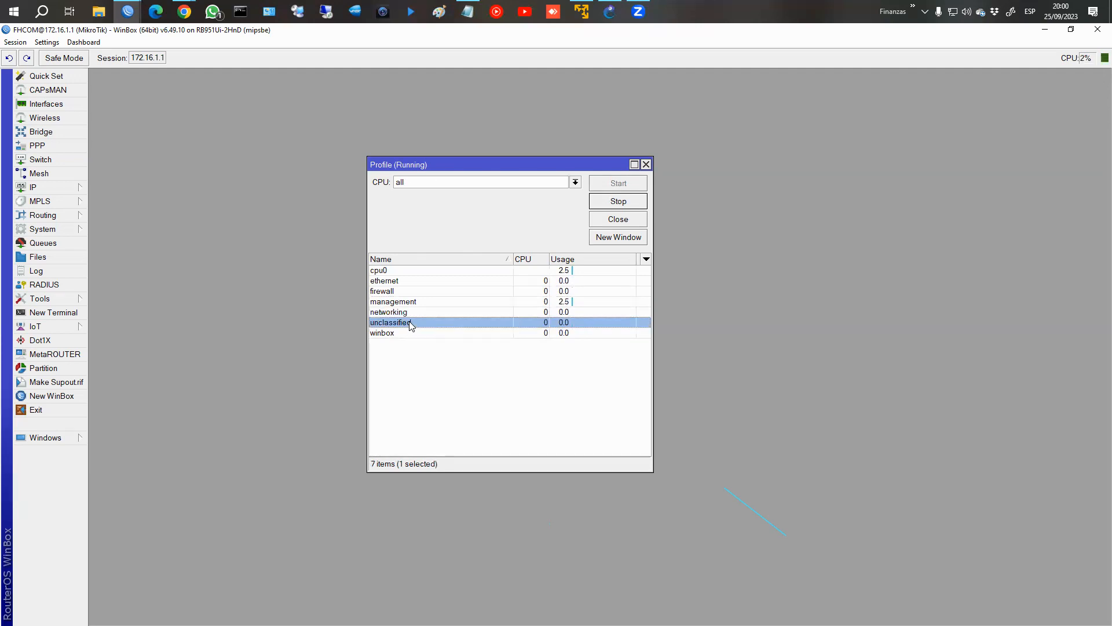
click(407, 333)
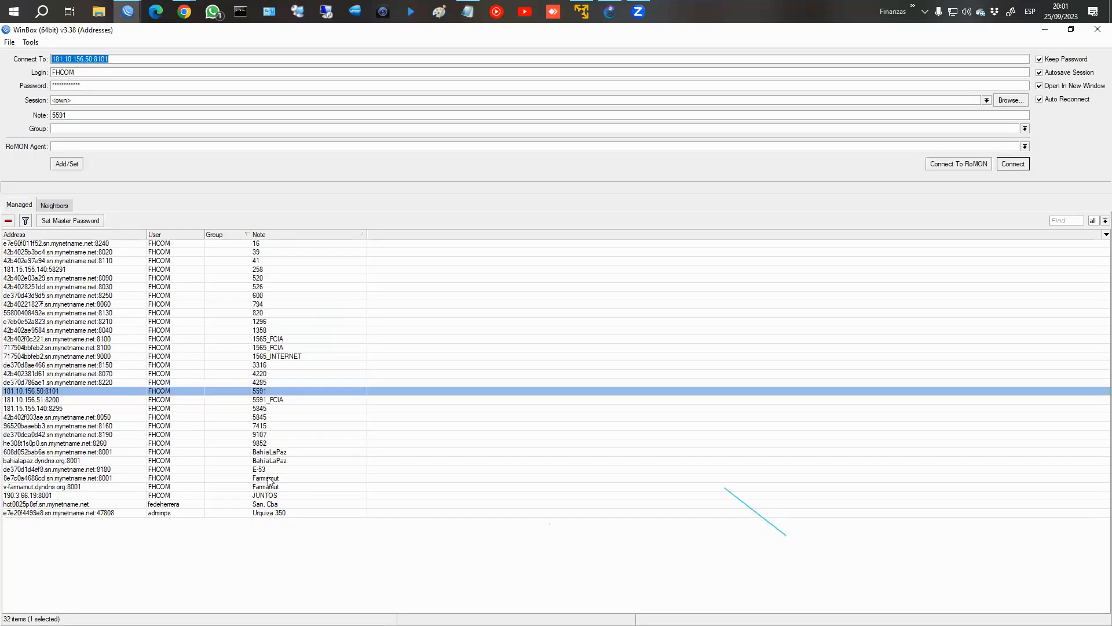
Connect to the saved Farmamut router and run the Profile tool on it for all CPUs, moving its window over the interface list.
double_click(268, 479)
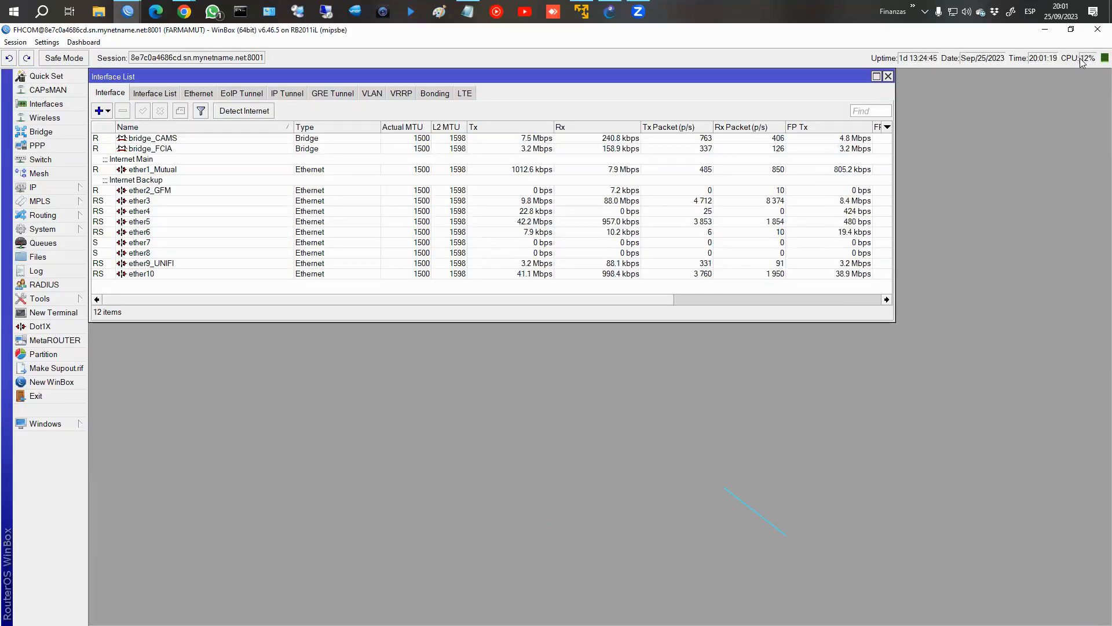
click(39, 298)
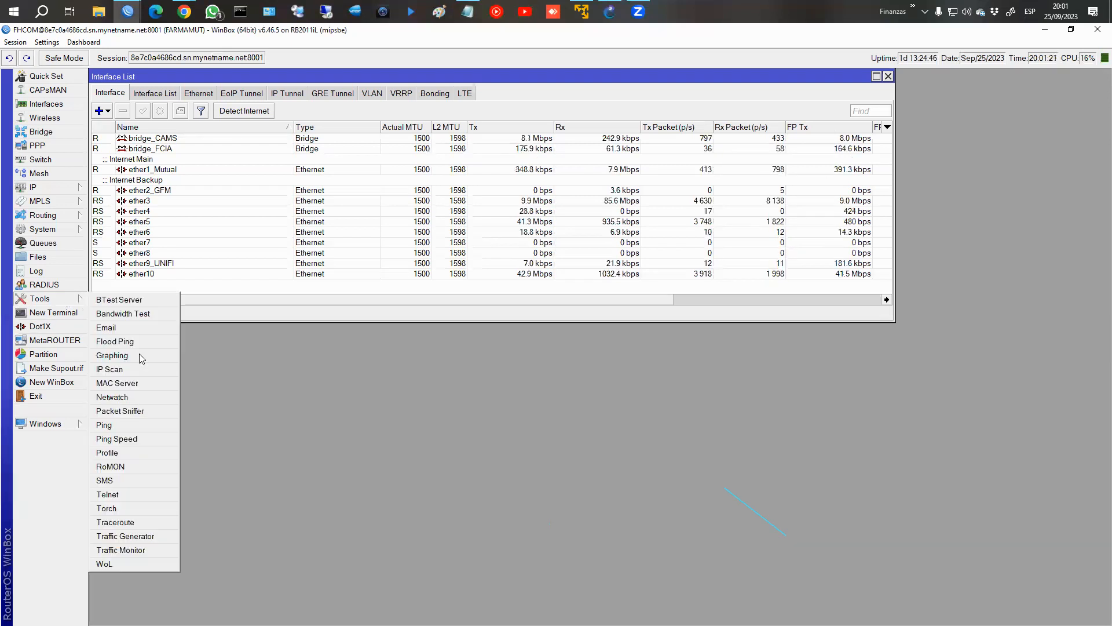
click(126, 453)
click(826, 290)
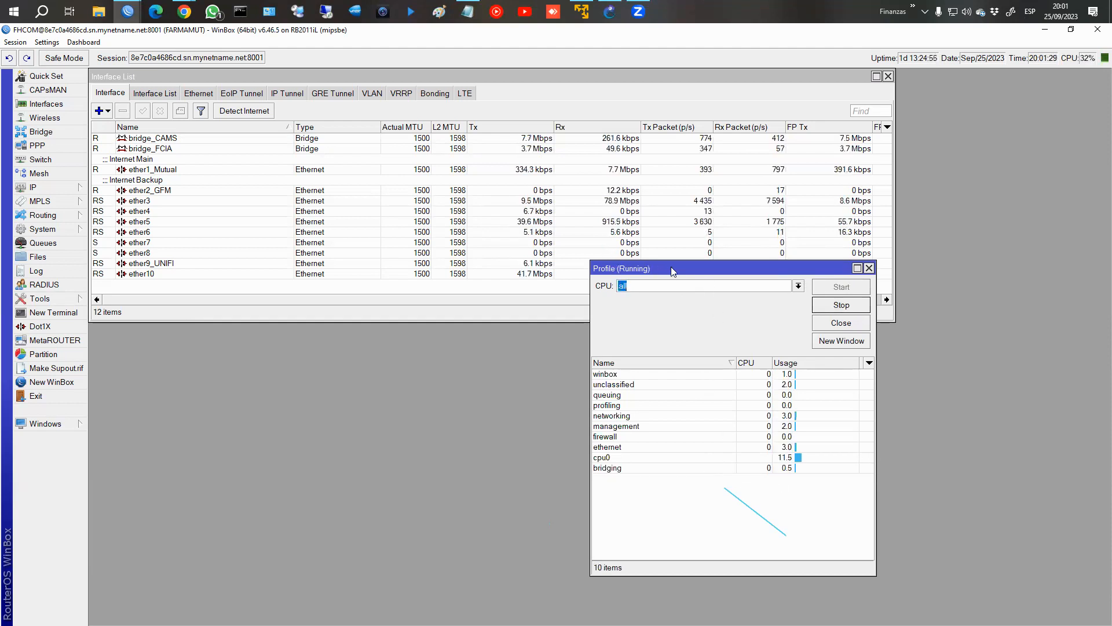
drag(671, 267, 502, 197)
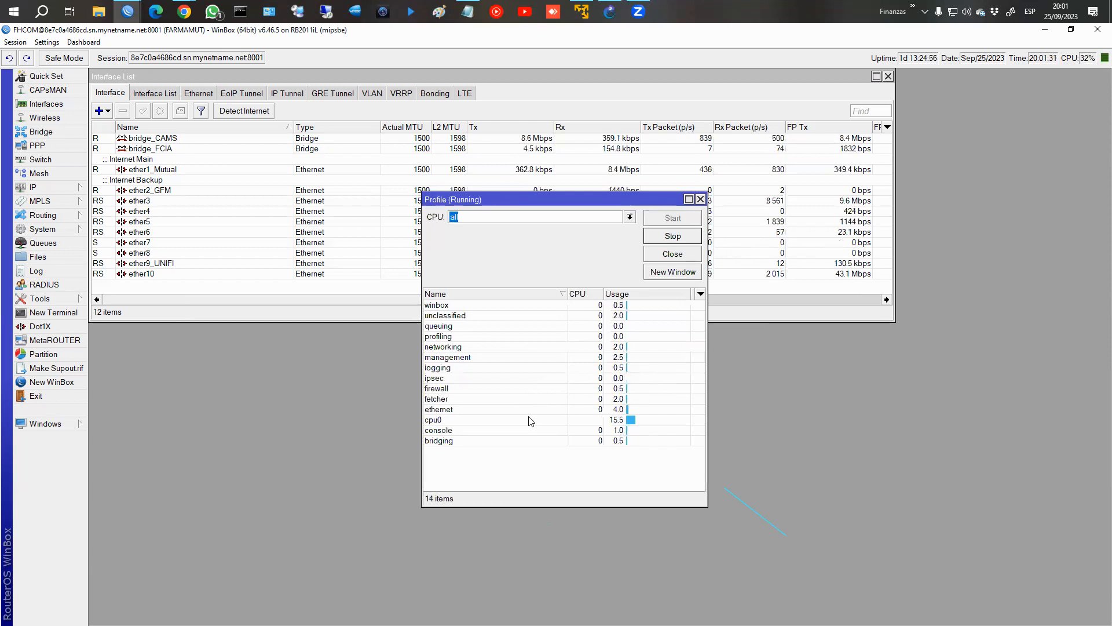
Examine the ethernet and firewall processes' CPU usage on the Farmamut router, stop profiling and close the Profile window.
click(603, 429)
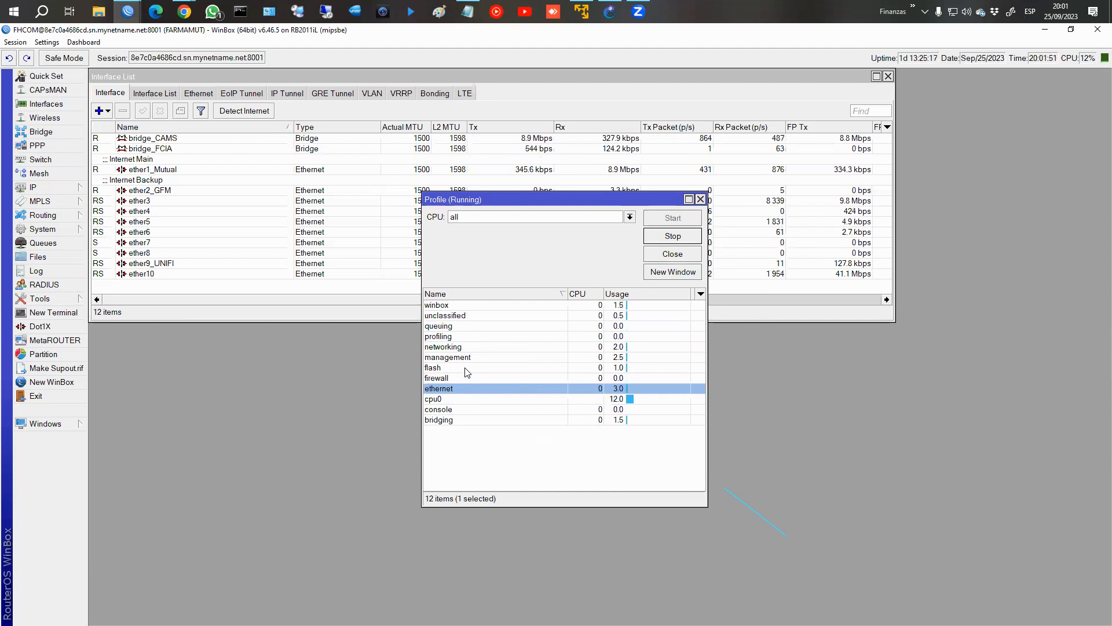
click(458, 377)
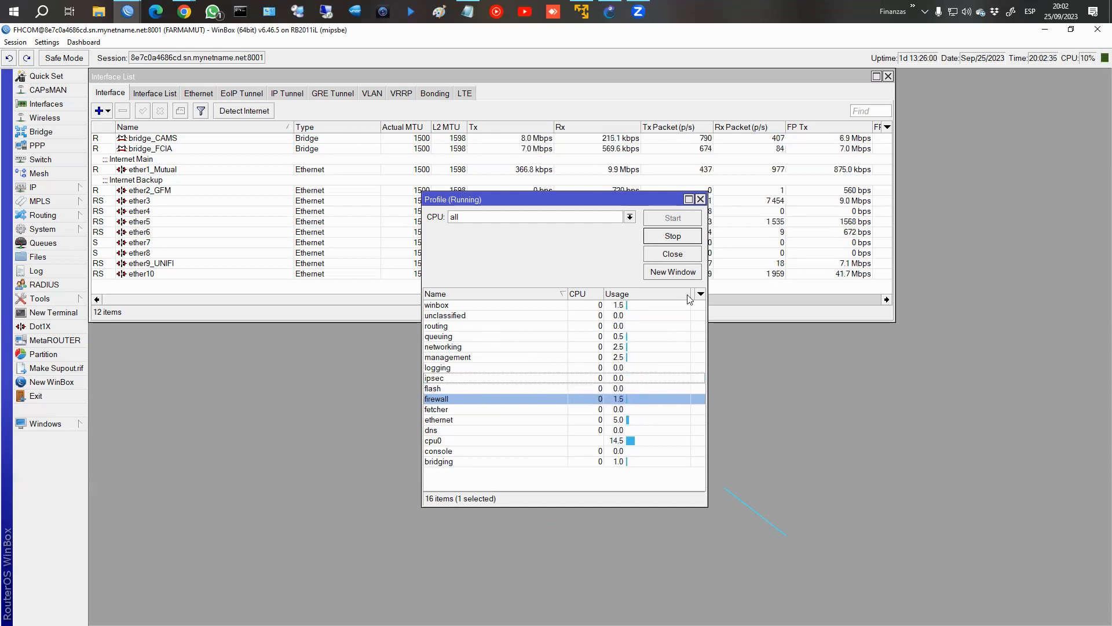
click(685, 237)
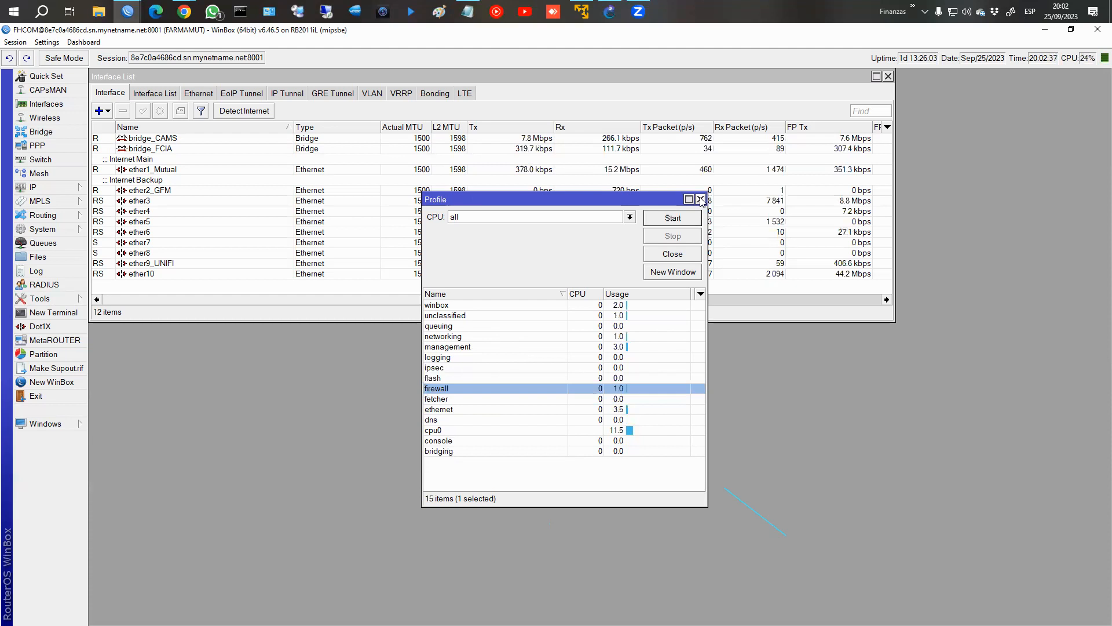
click(701, 199)
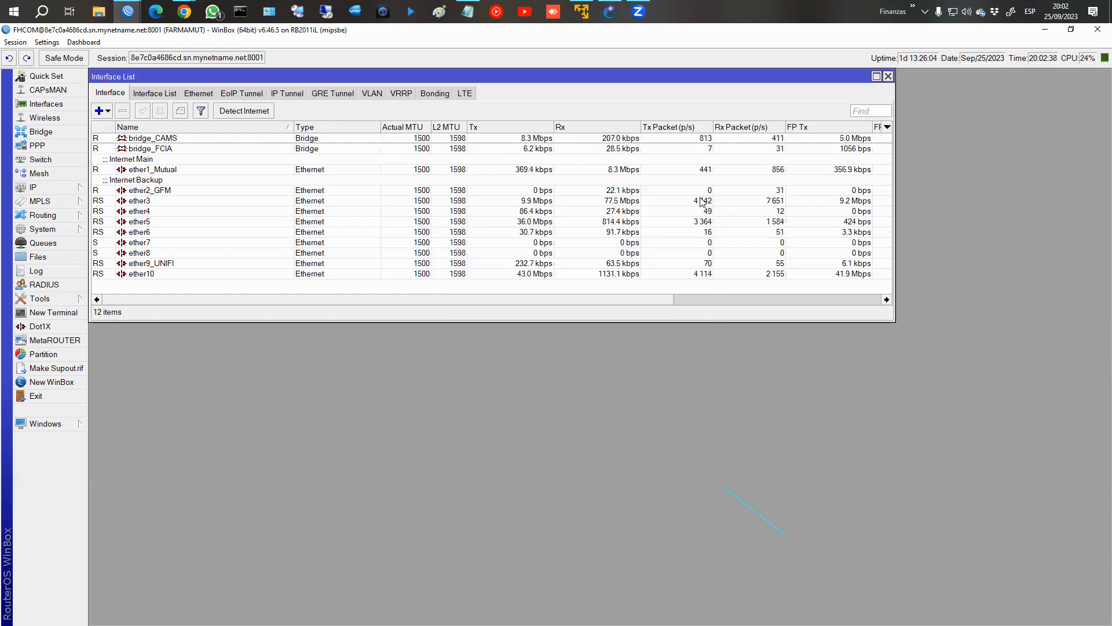
Review the Farmamut router's firewall connections and Layer7 protocols and close the Firewall window.
click(41, 188)
click(139, 301)
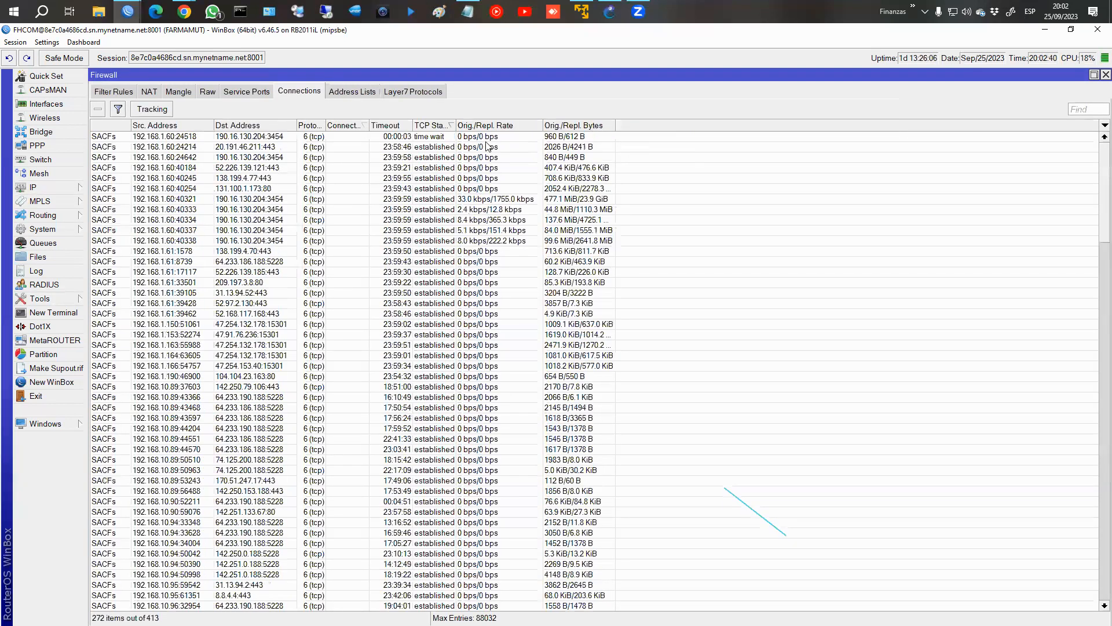
click(405, 92)
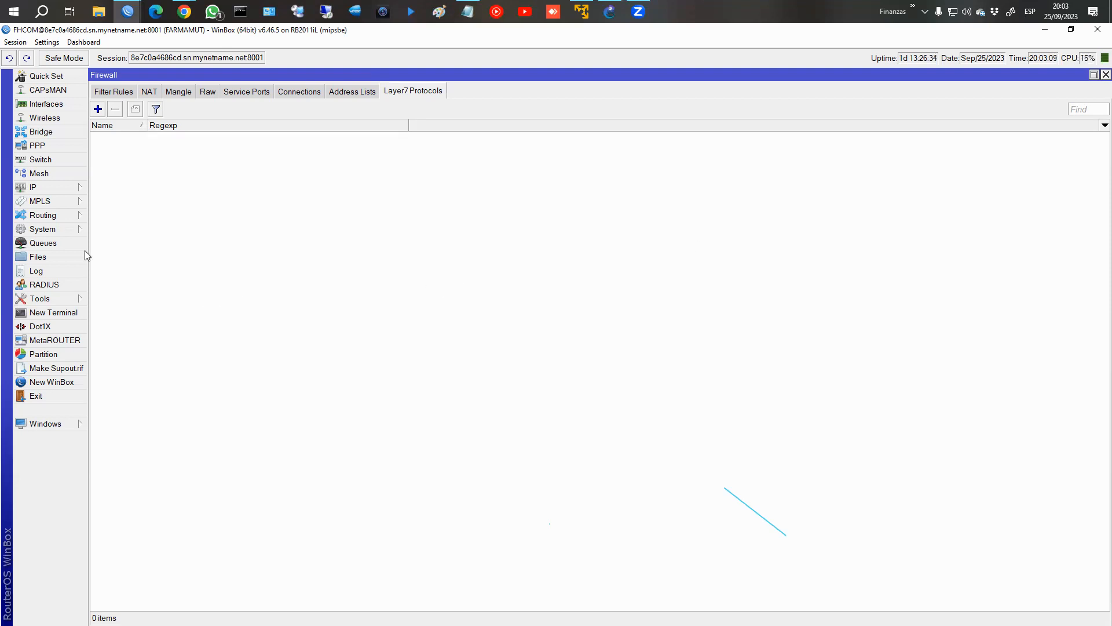
click(41, 188)
click(1106, 75)
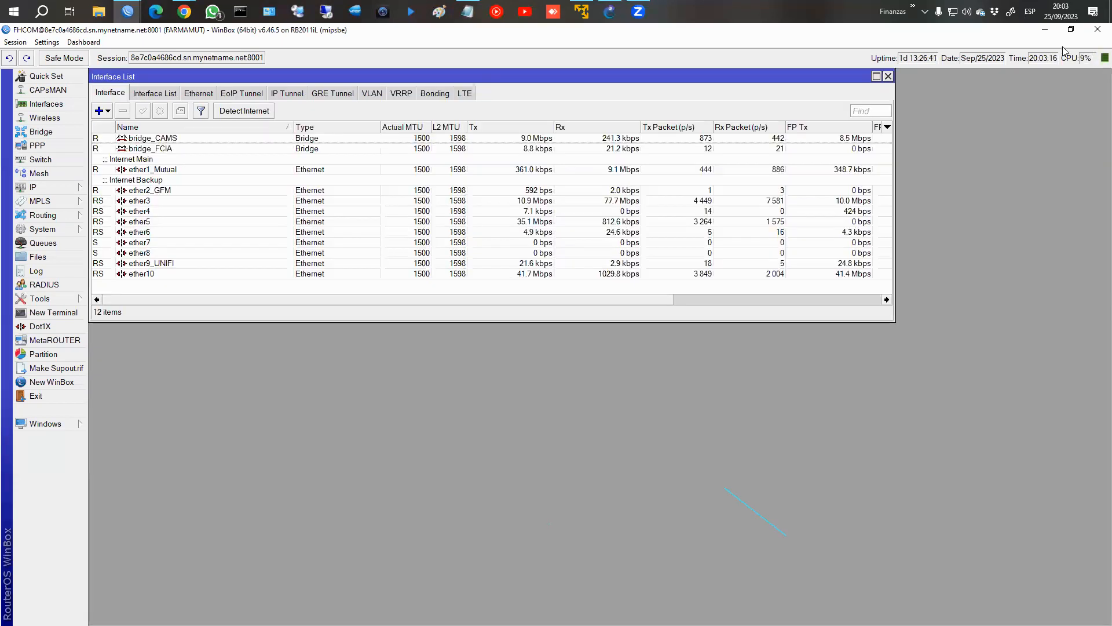
Close the Farmamut router session, return to the course in Chrome and open the Profiler lesson's Clasificadores chapter.
click(1097, 31)
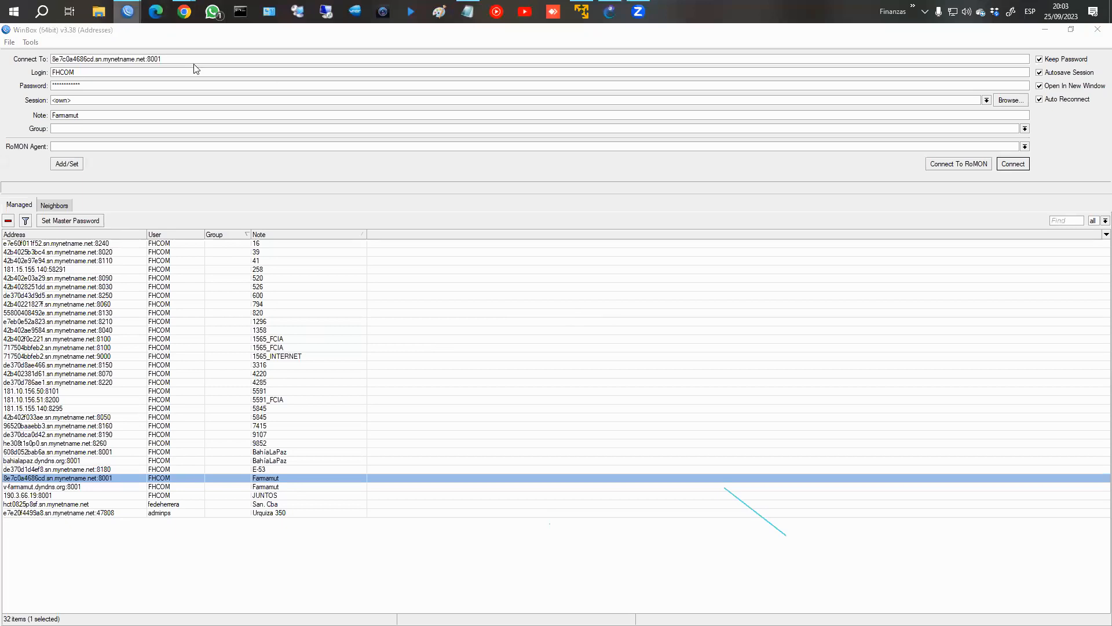
click(233, 75)
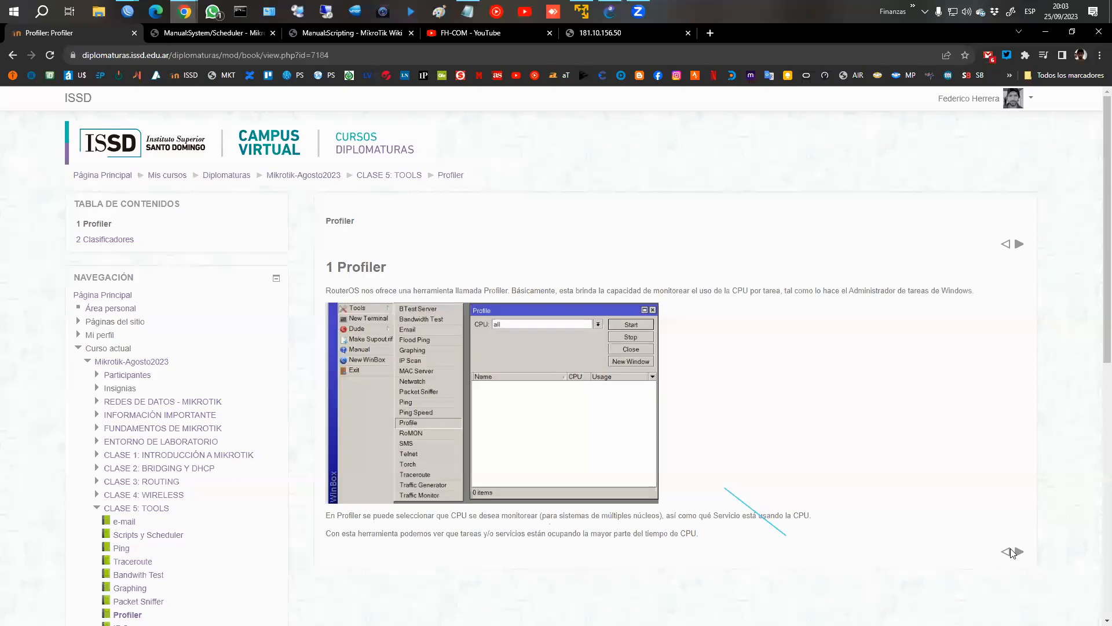
click(1012, 551)
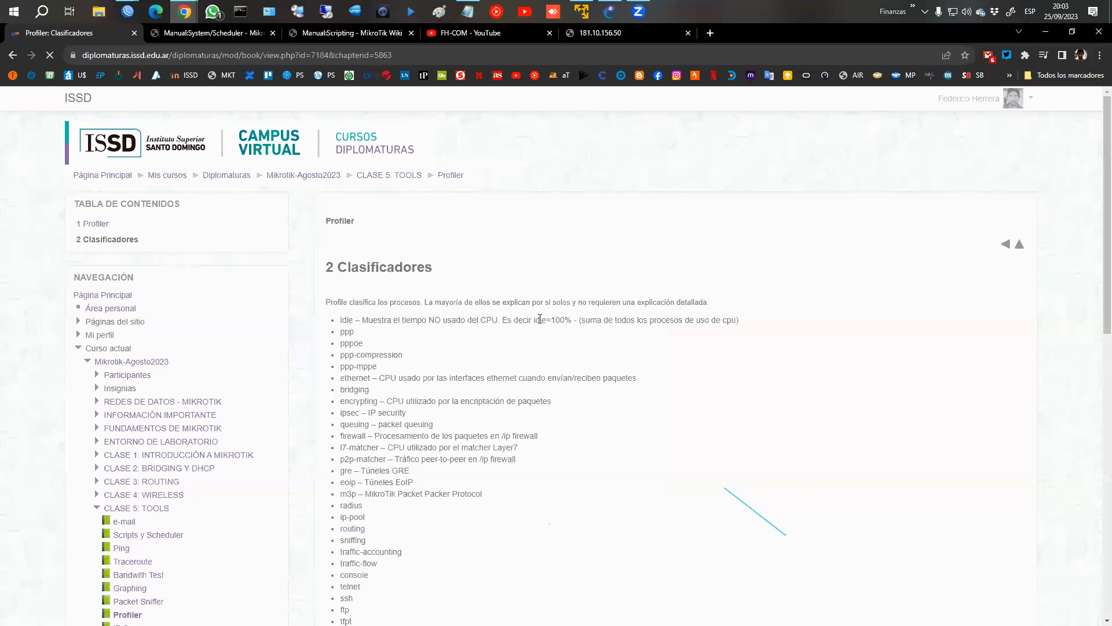
Read through the Profiler process classifiers, highlighting pppoe, queuing, firewall, l7-matcher and ospf.
scroll(417, 310, down, 3)
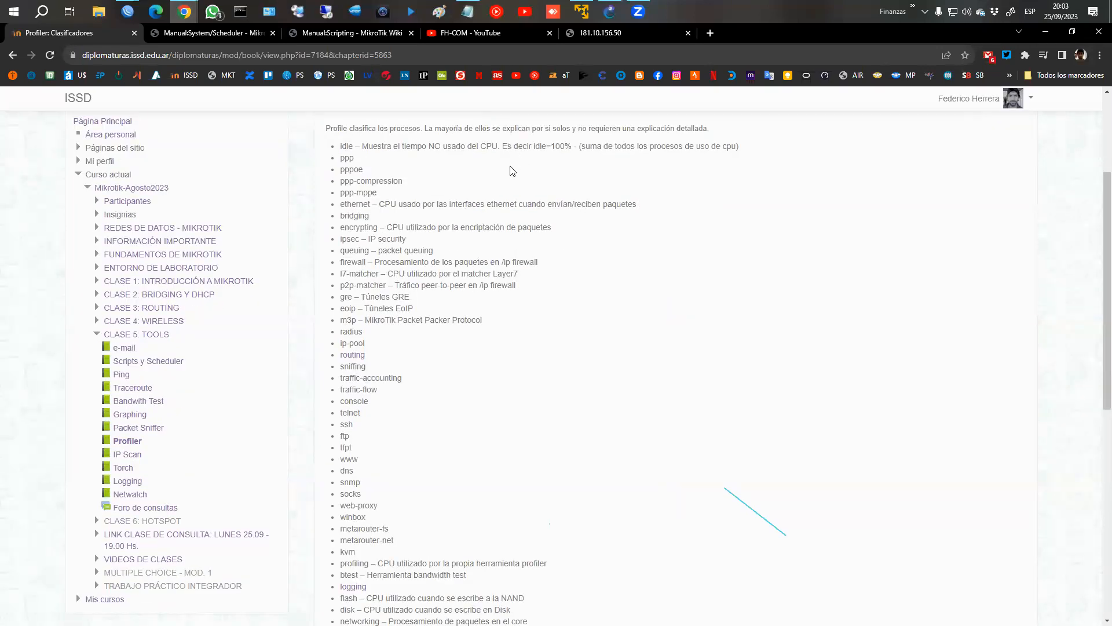
double_click(346, 169)
double_click(351, 251)
double_click(354, 262)
click(370, 273)
double_click(369, 273)
scroll(359, 297, up, 1)
scroll(382, 377, down, 4)
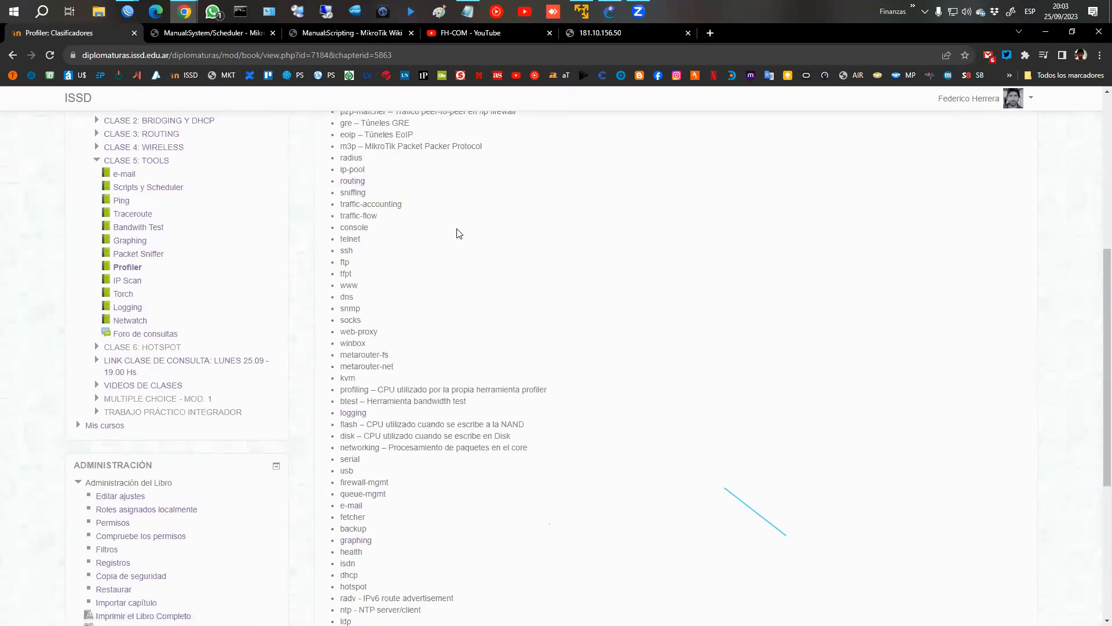
scroll(430, 329, down, 2)
scroll(430, 329, down, 2)
double_click(359, 451)
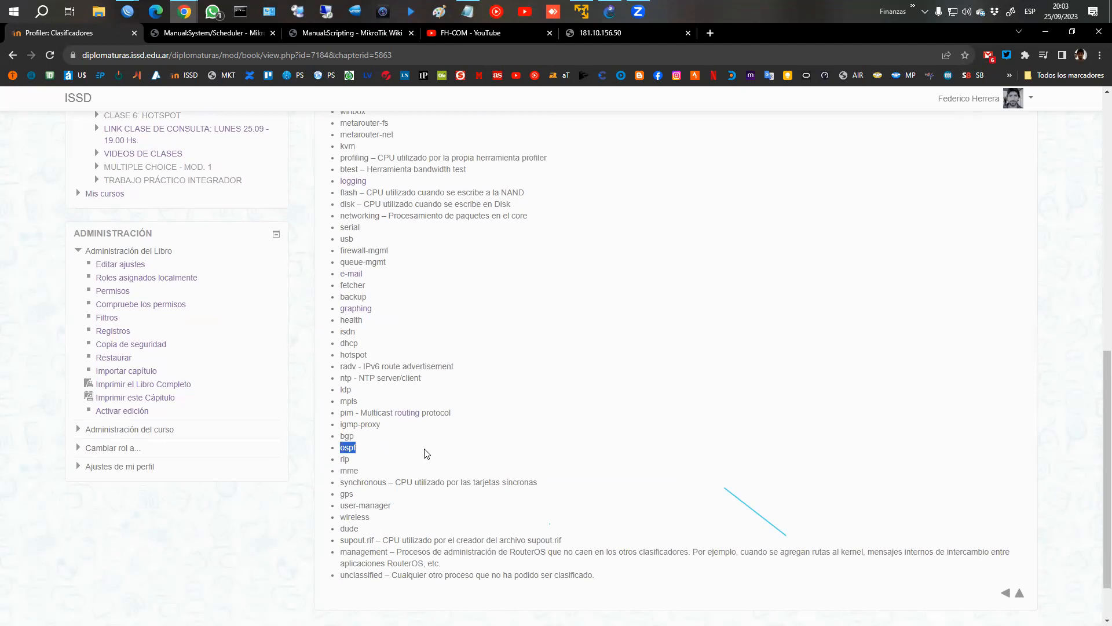
Leave the Profiler book and open the IP Scan lesson of CLASE 5: TOOLS to read its description and properties.
click(1020, 595)
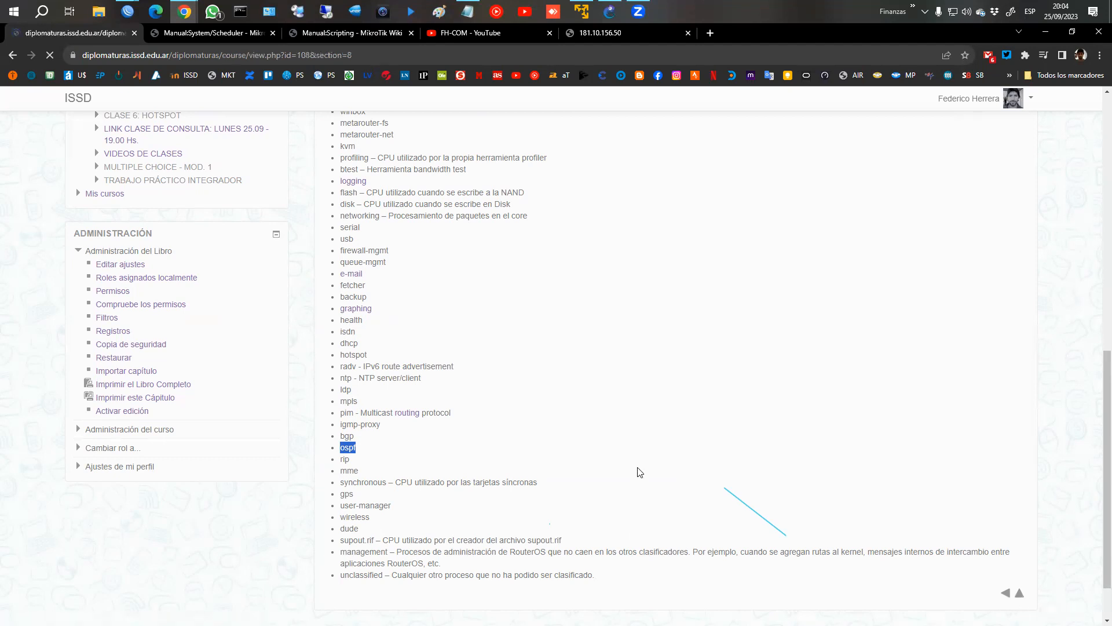
scroll(666, 468, down, 2)
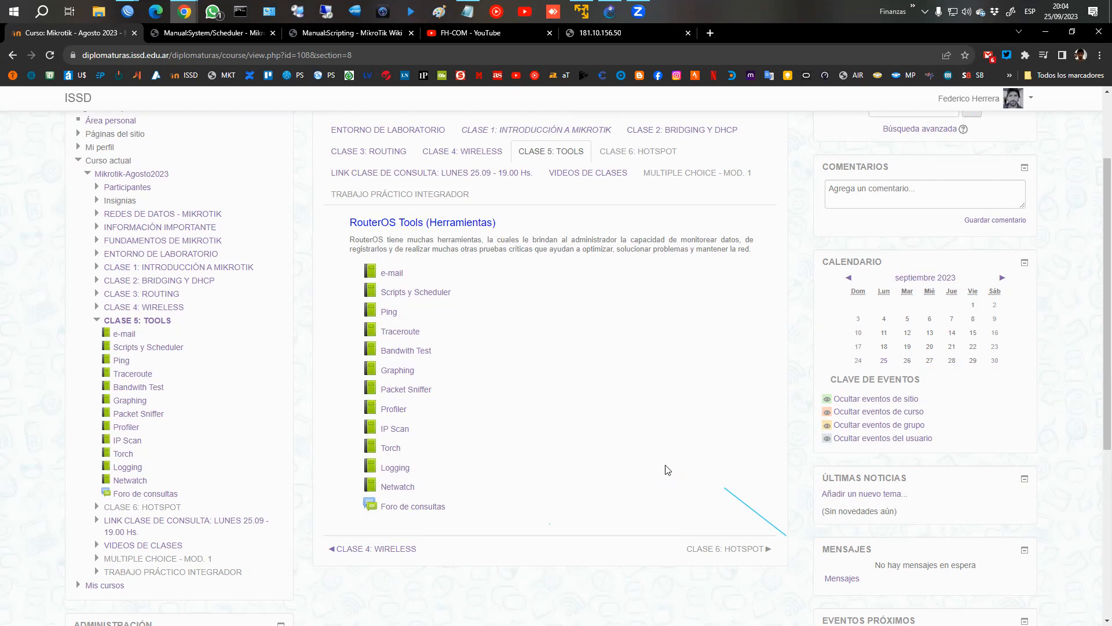
click(402, 437)
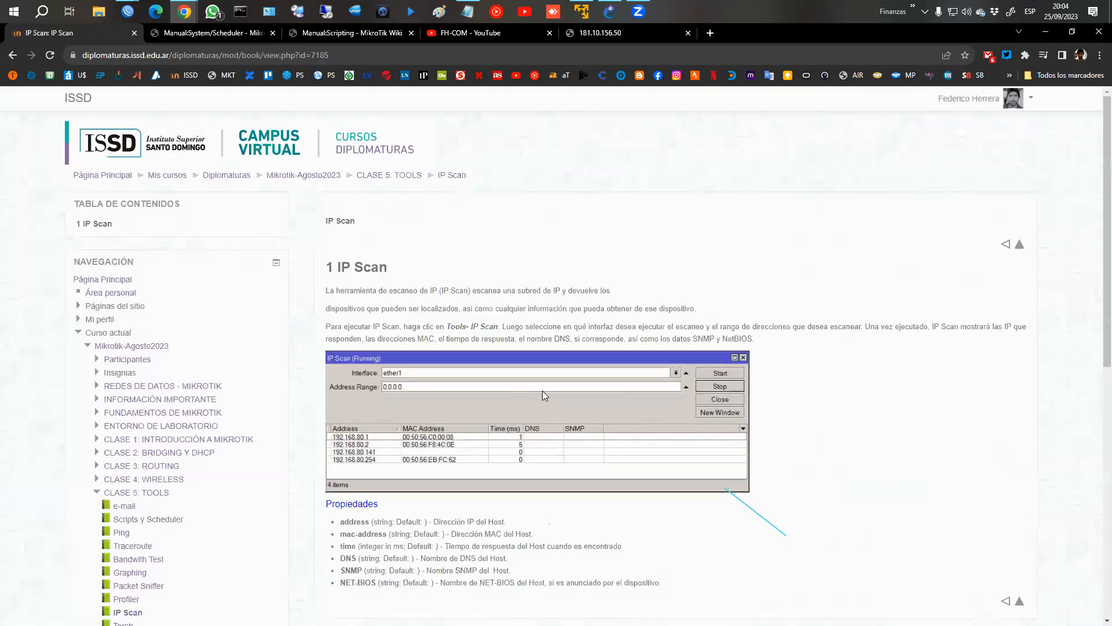
scroll(629, 387, down, 1)
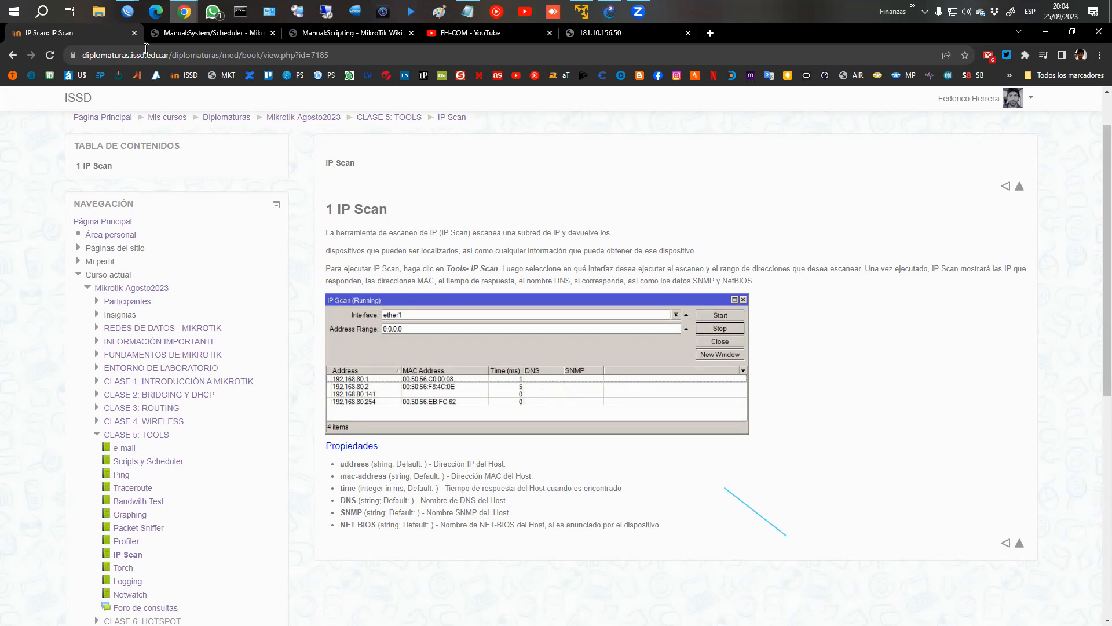
Switch to the WinBox session for 172.16.1.1 and start an IP Scan on interface ether2.
click(168, 58)
key(alt+Tab)
click(646, 164)
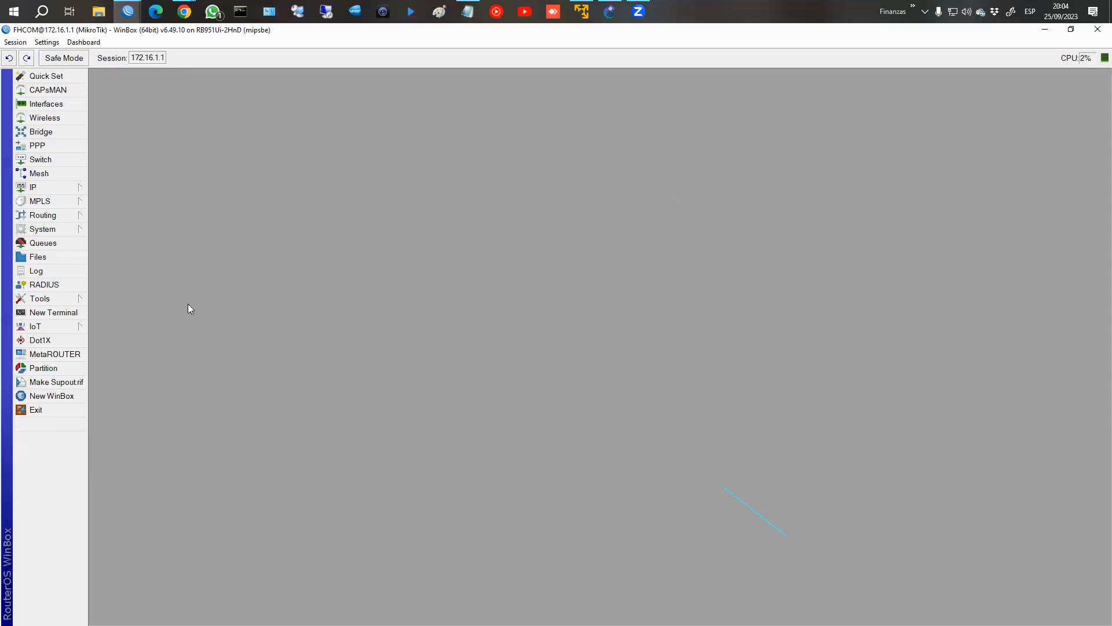
click(74, 298)
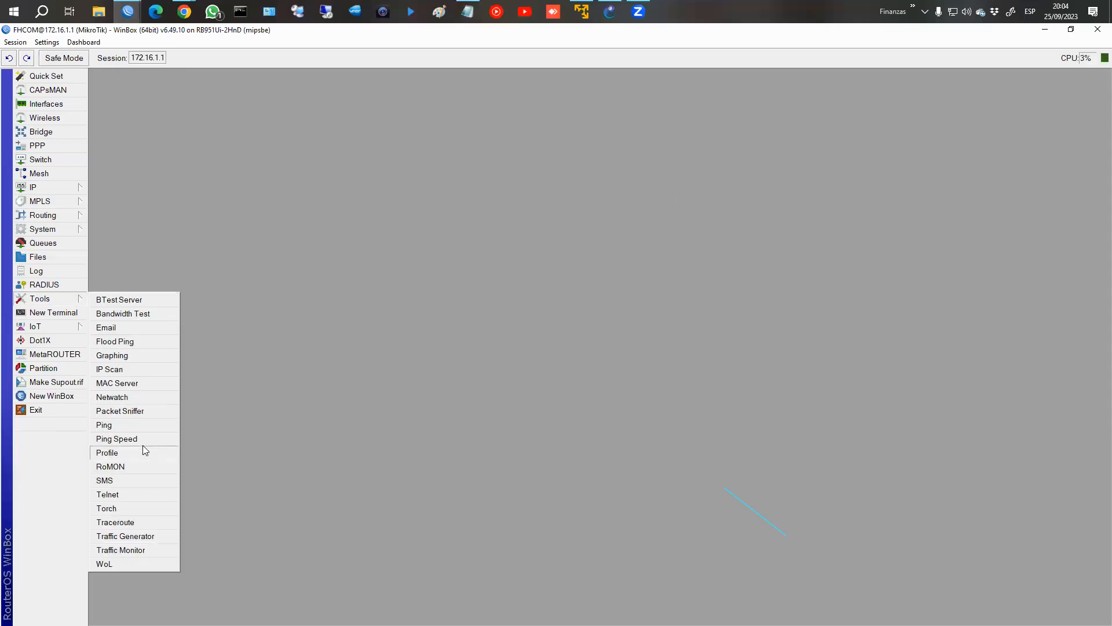
click(141, 368)
click(508, 223)
click(507, 223)
click(484, 250)
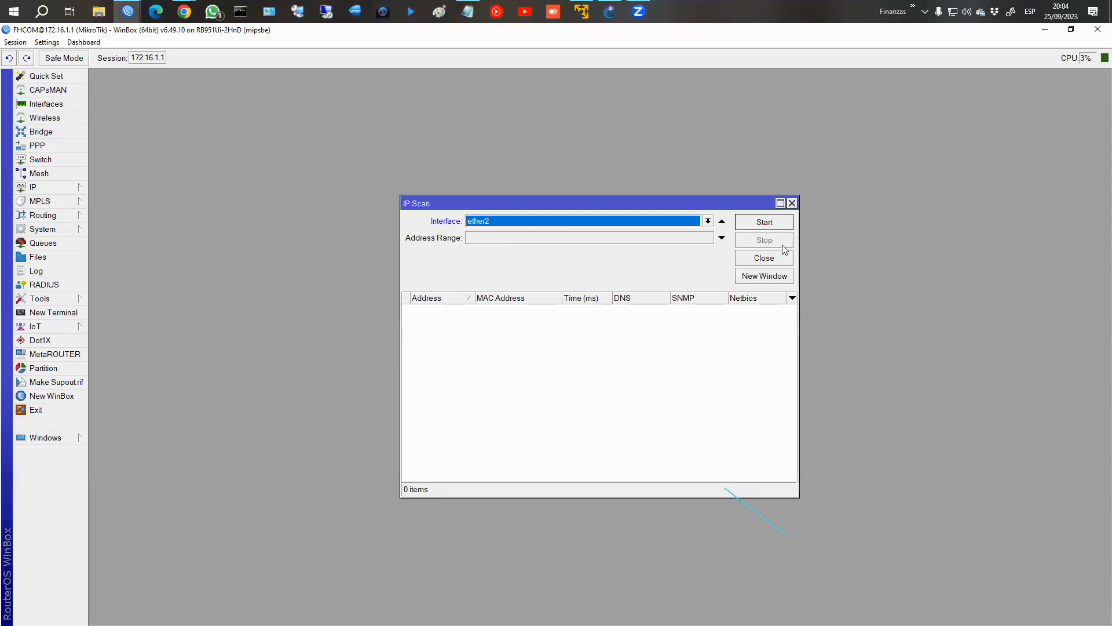
click(766, 224)
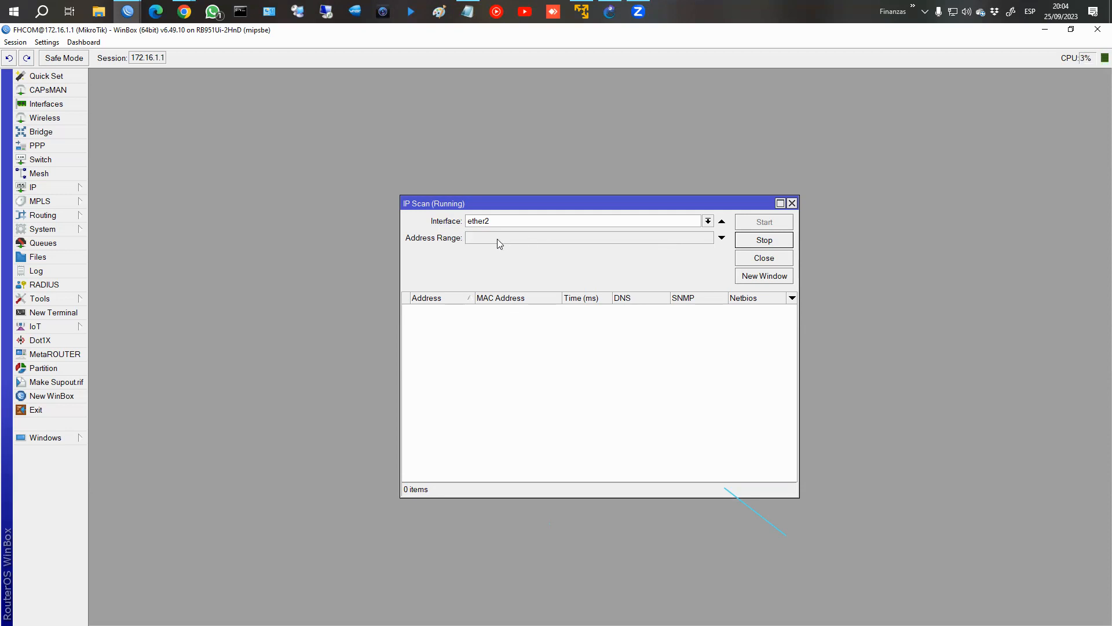
Check the router's IP address list for the network assigned to ether2 and close the list.
click(35, 187)
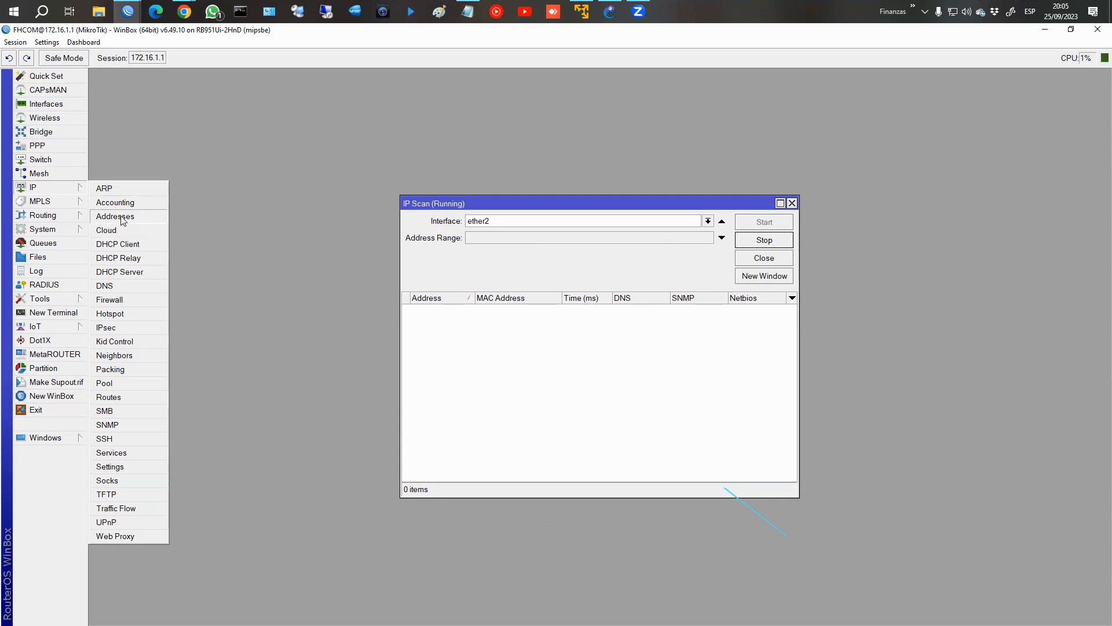
click(116, 216)
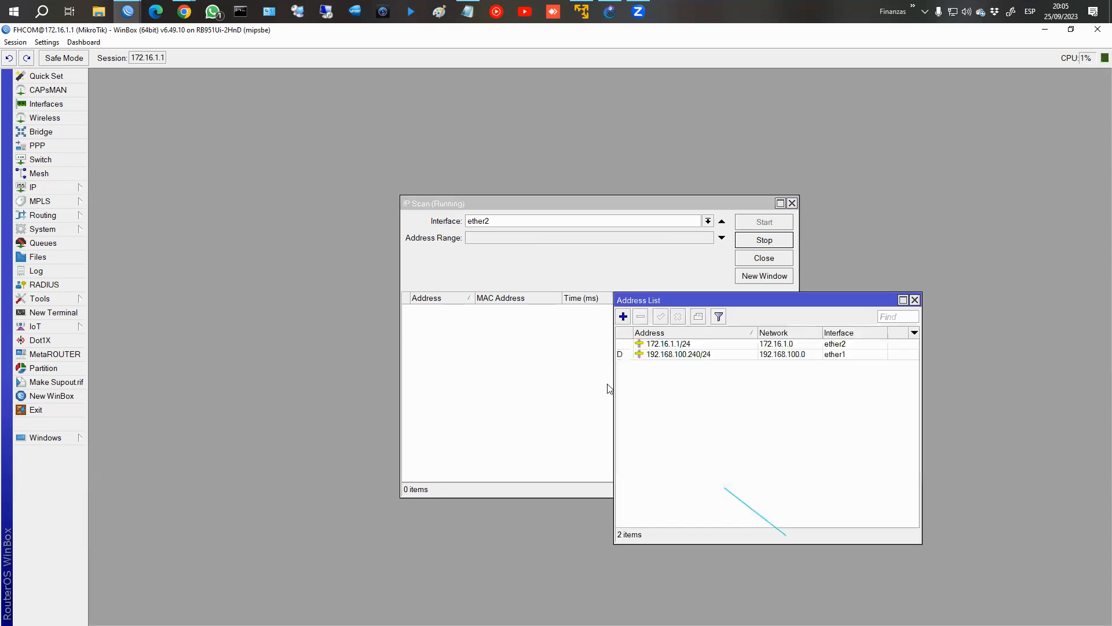
click(914, 300)
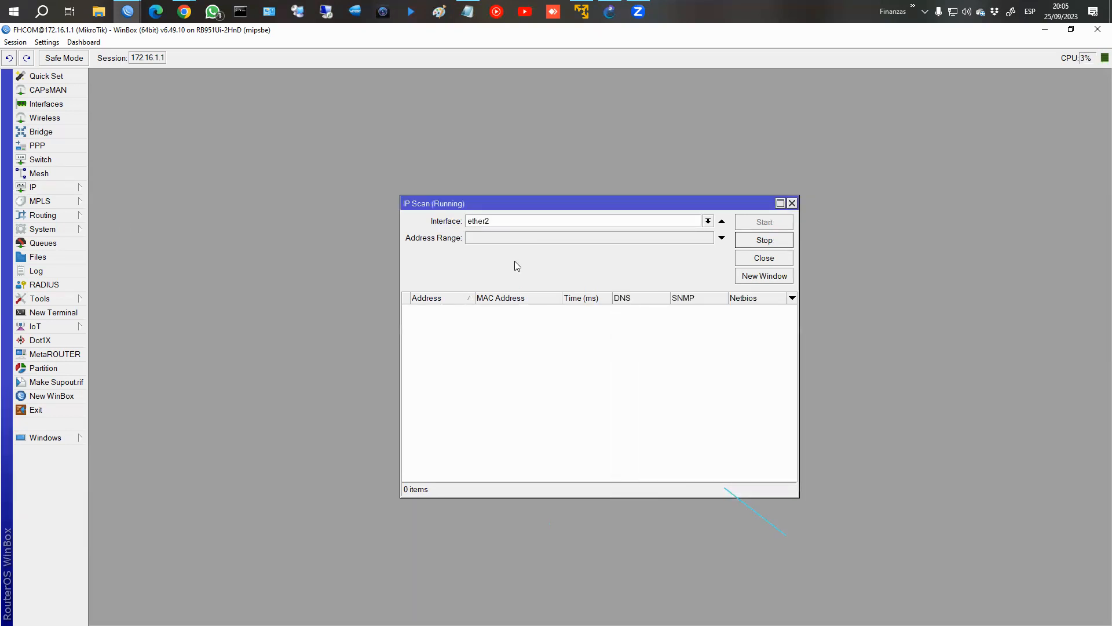
Set the IP Scan address range to 172.16.1.0/24, restart the scan and select the 172.16.1.1 entry.
click(722, 237)
text(172.16.1.0/24)
click(772, 241)
click(768, 223)
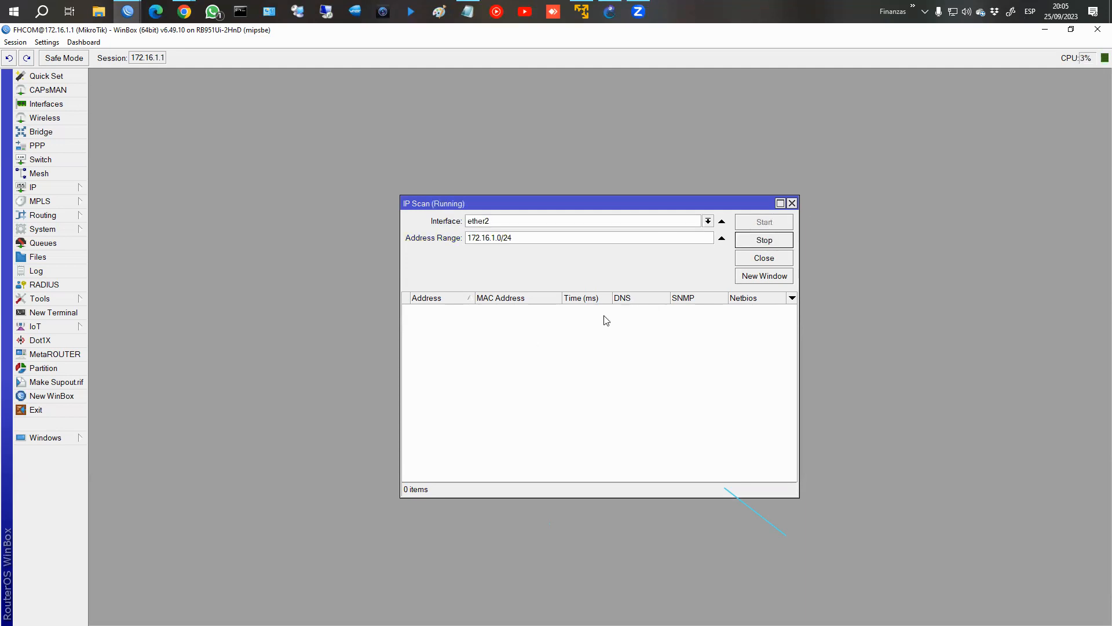
click(464, 311)
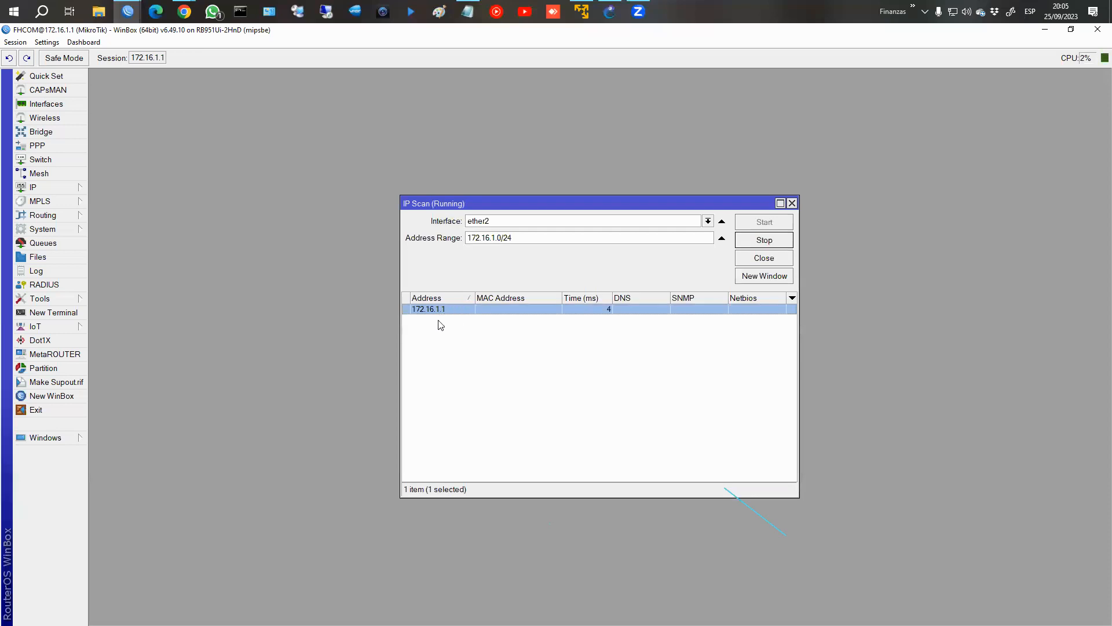
Run ipconfig in the Windows Command Prompt to check the PC's IP address, and return to WinBox.
click(252, 14)
text(ipconfig)
key(Return)
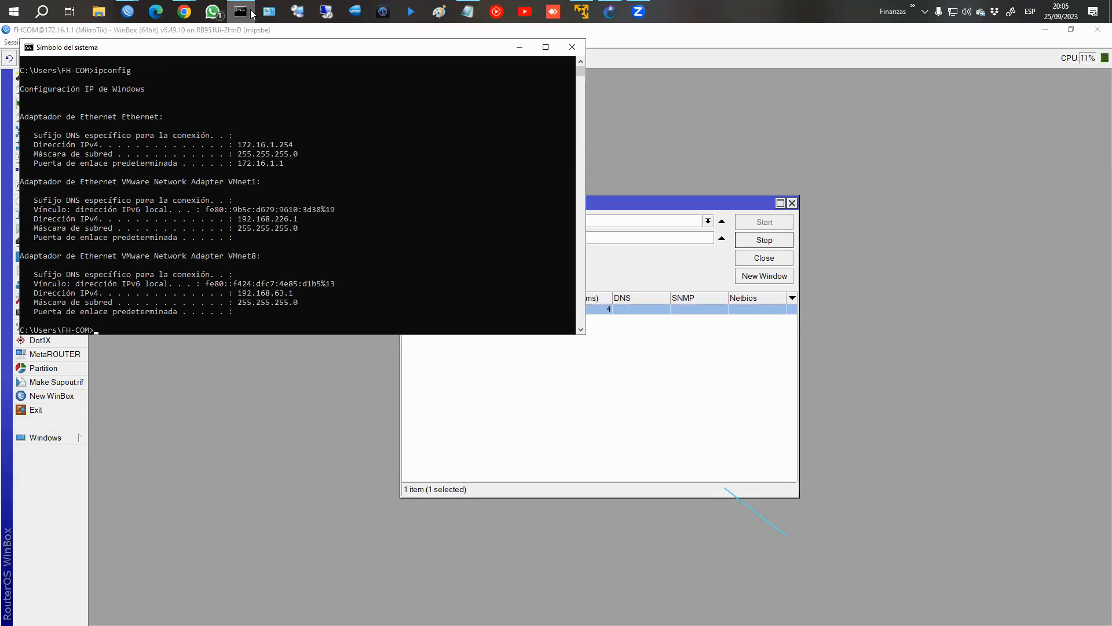
click(252, 14)
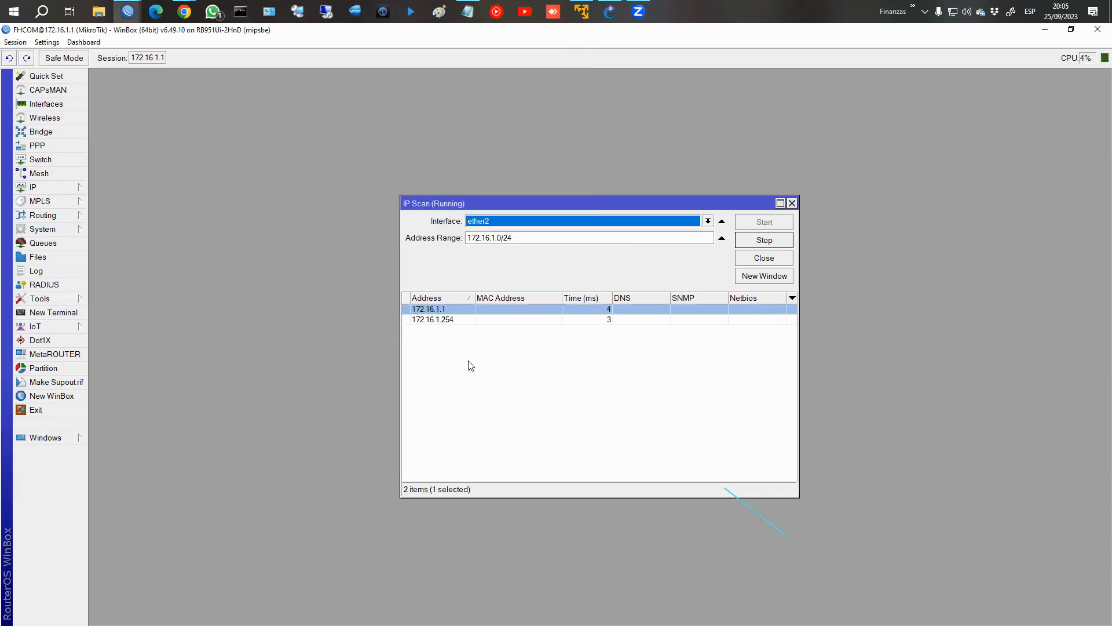
Select the 172.16.1.254 host, widen the IP Scan window, stop the scan and close it.
click(513, 320)
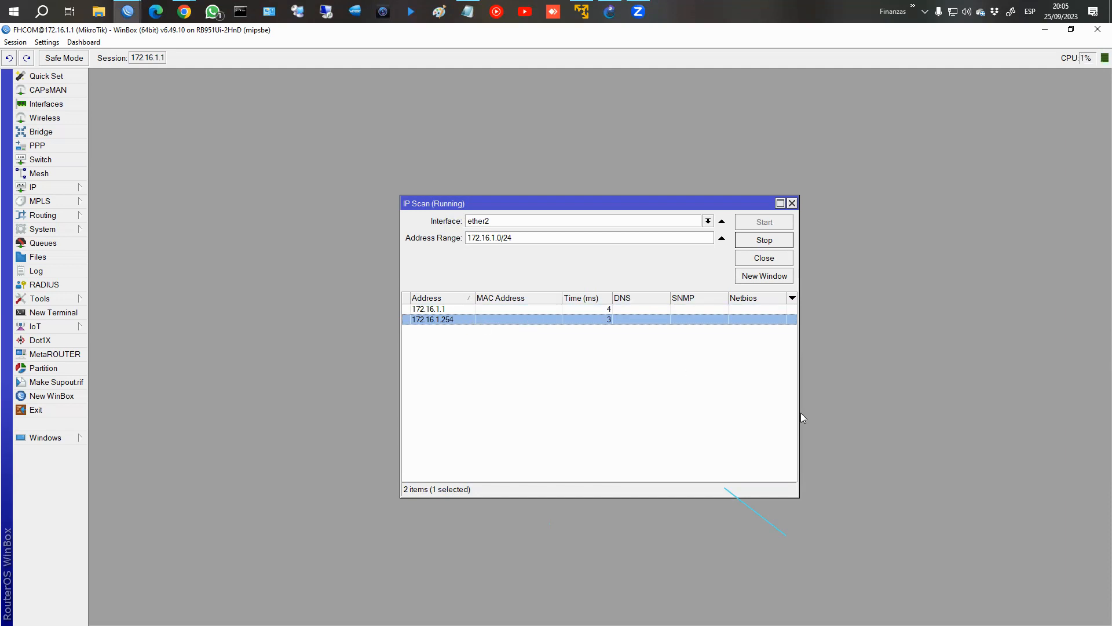
drag(799, 408, 906, 407)
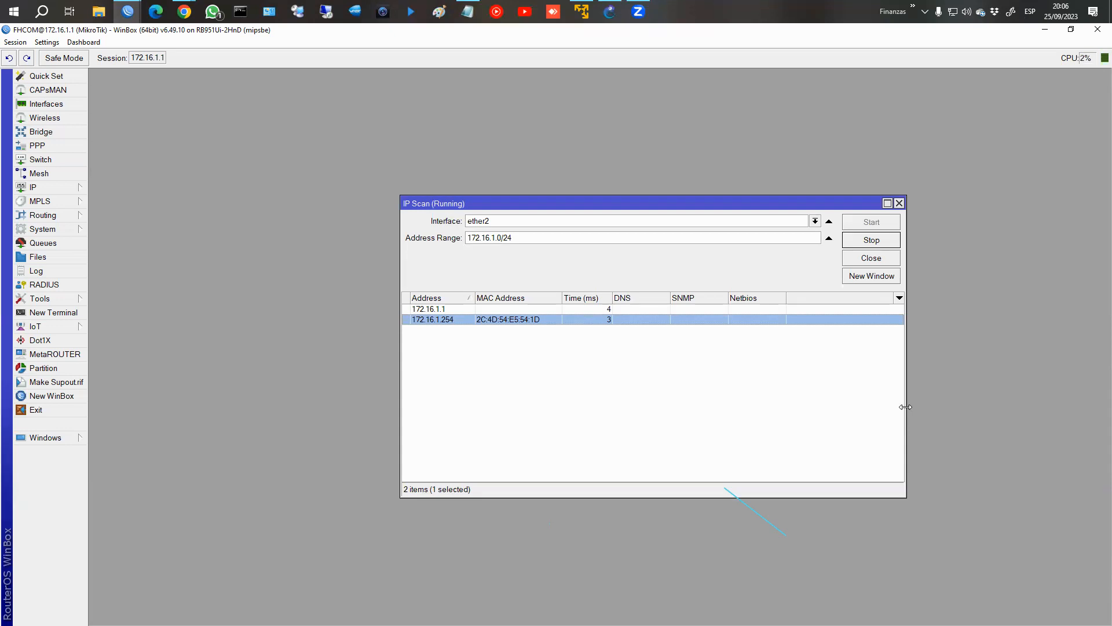
click(877, 241)
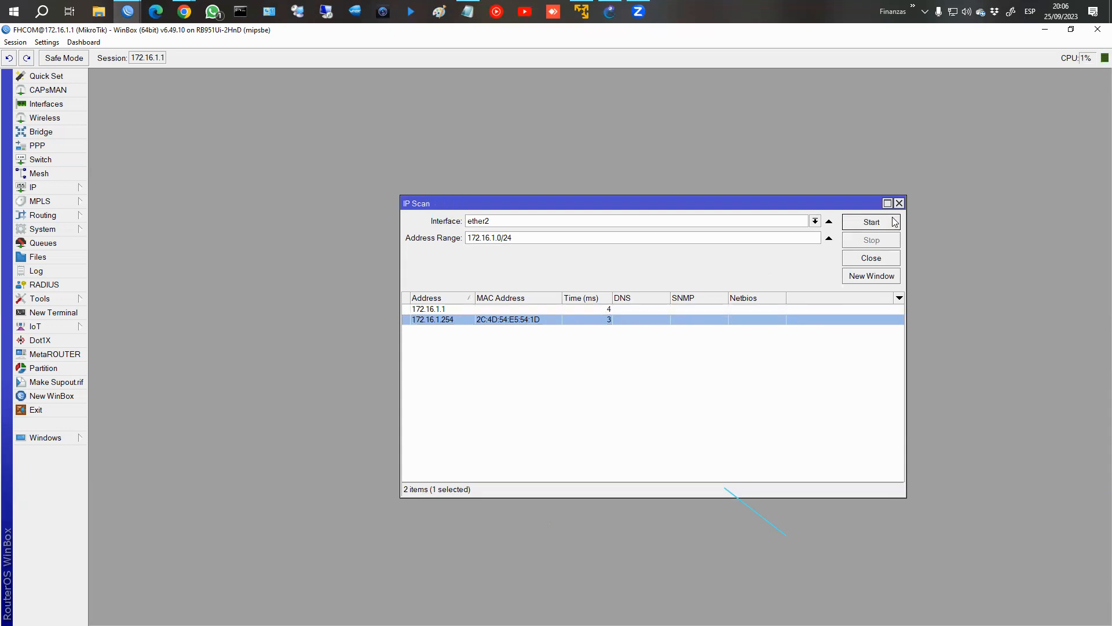
click(899, 203)
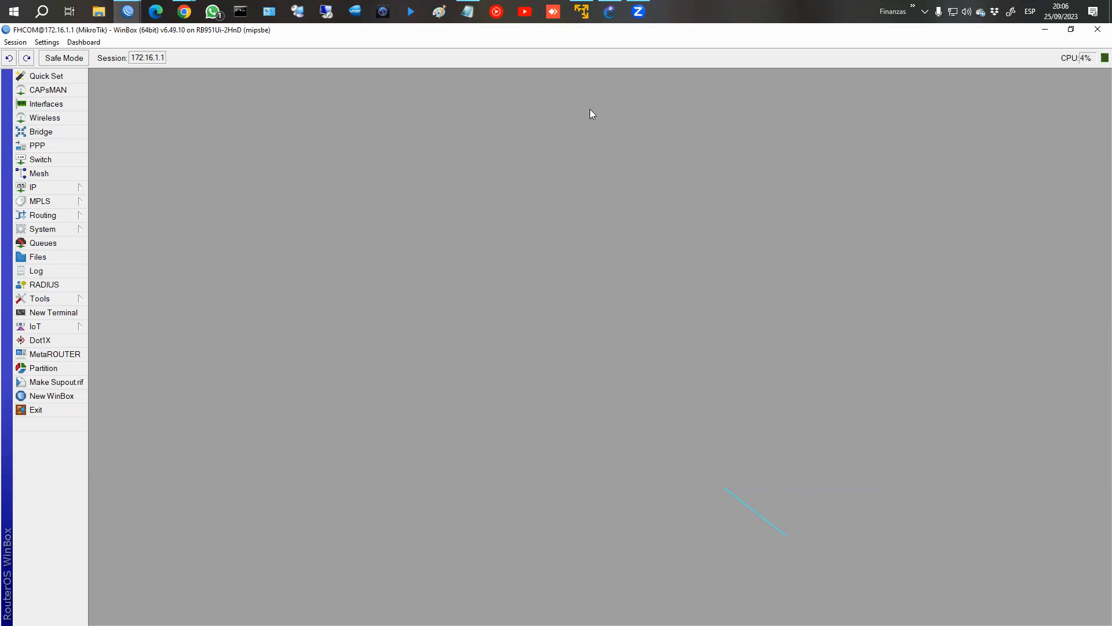
Return to the course in Chrome, leave the IP Scan lesson and open the Torch lesson.
mouse_move(184, 12)
click(268, 87)
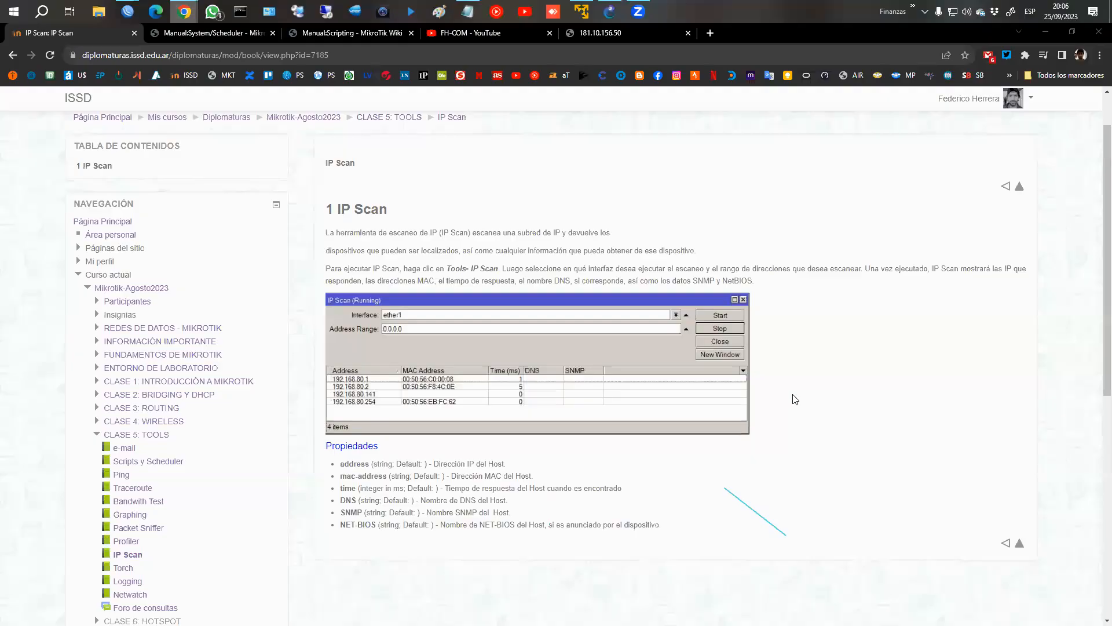
click(1019, 544)
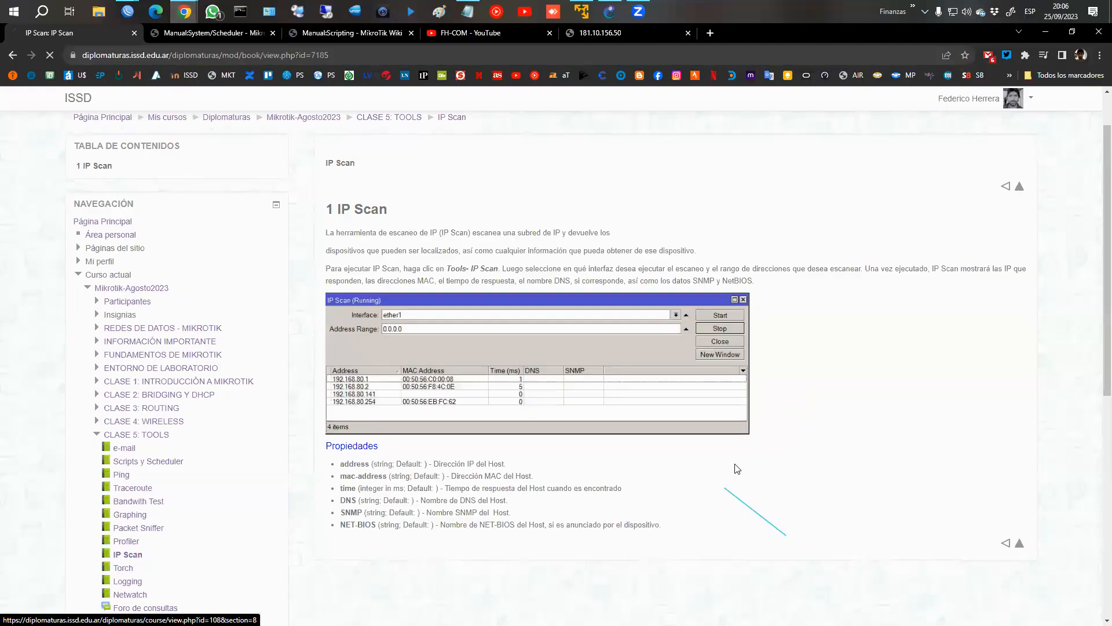
scroll(596, 417, down, 5)
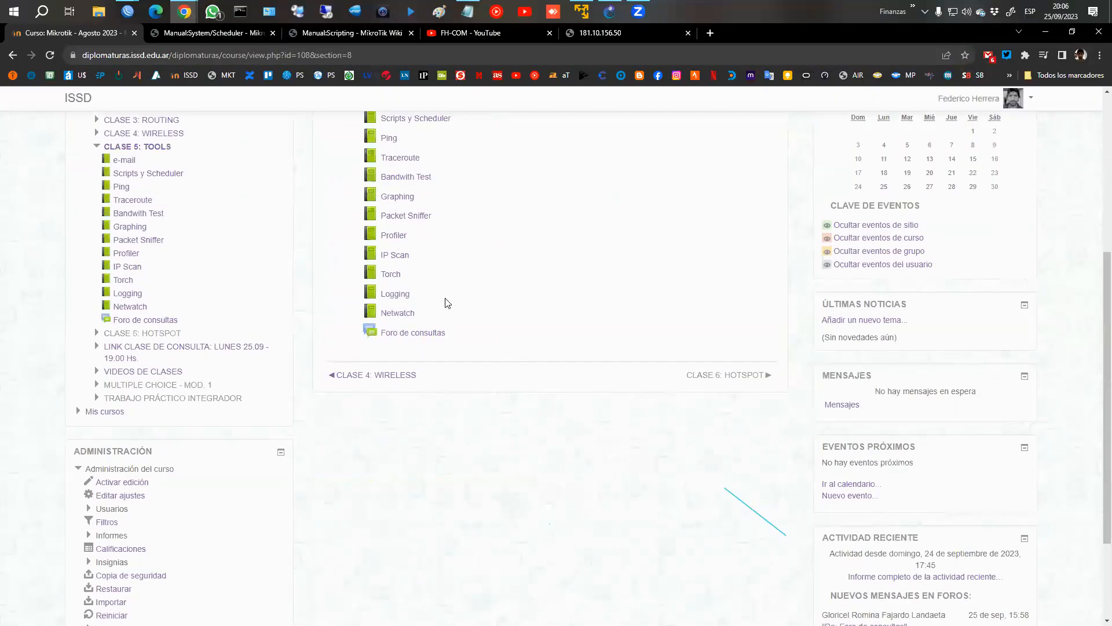
click(390, 274)
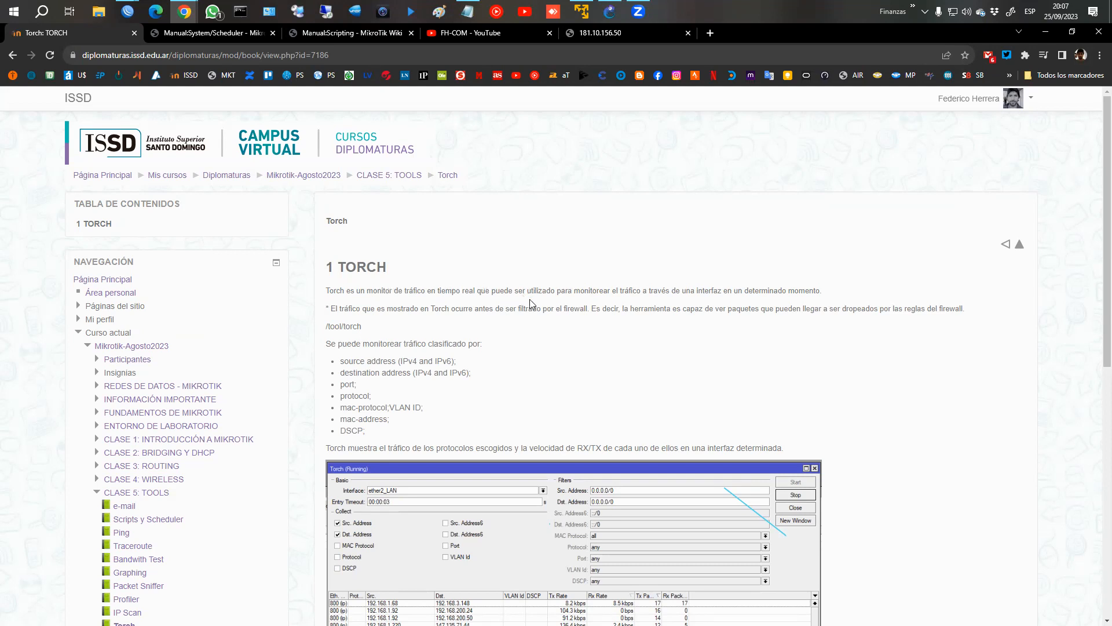
Read the Torch lesson, marking the source and destination address and port traffic classifications.
scroll(464, 376, down, 1)
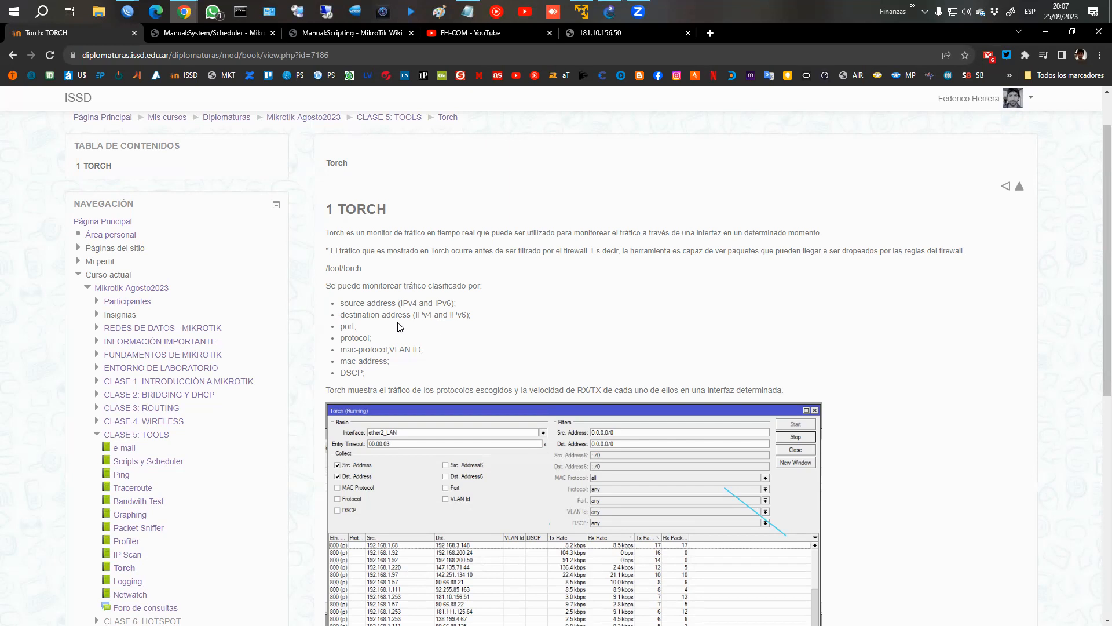
mouse_move(335, 294)
mouse_down()
mouse_move(418, 311)
mouse_move(412, 323)
mouse_up()
drag(338, 321, 360, 332)
key(Escape)
scroll(521, 382, down, 1)
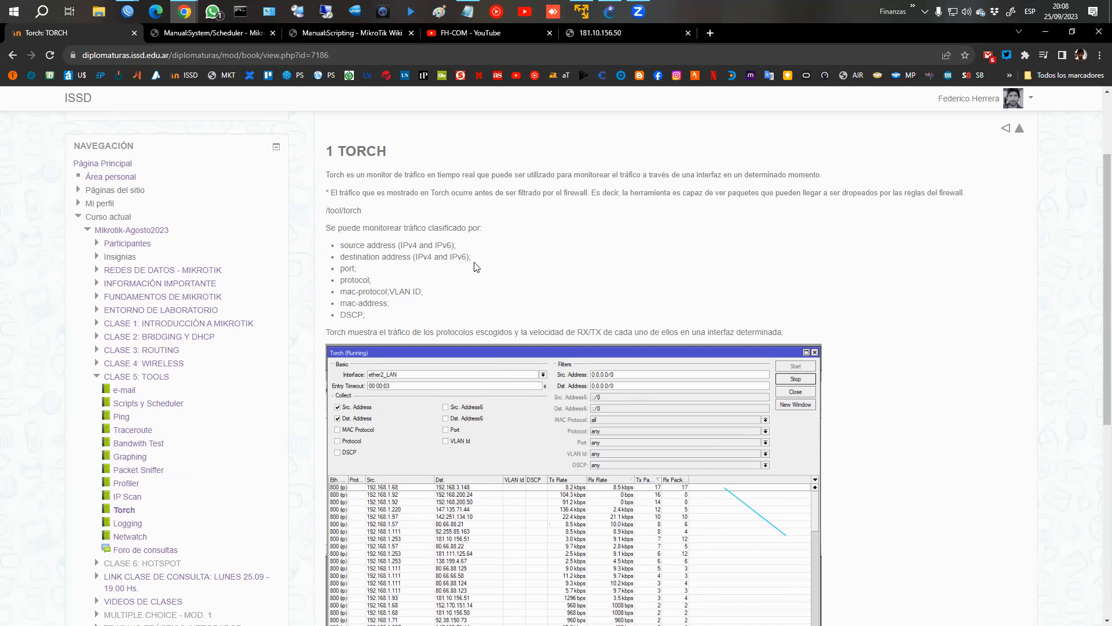
Switch to the 172.16.1.1 WinBox session and start Torch on ether2 with Src. Address6 and Dst. Address6 collection turned off.
mouse_move(137, 17)
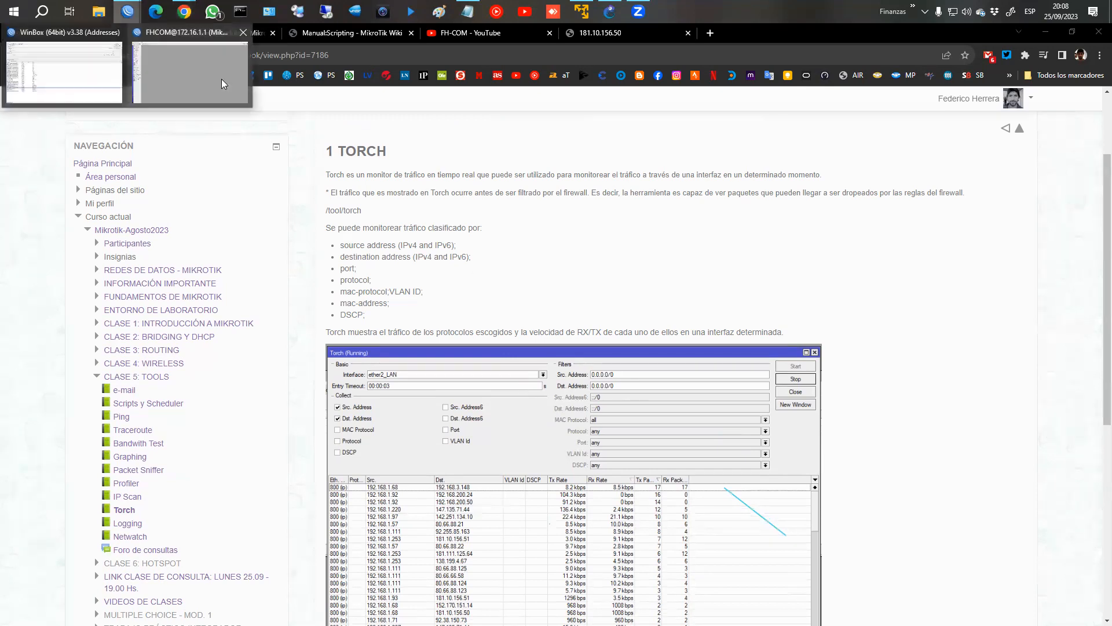
click(221, 79)
click(58, 229)
click(52, 299)
click(107, 508)
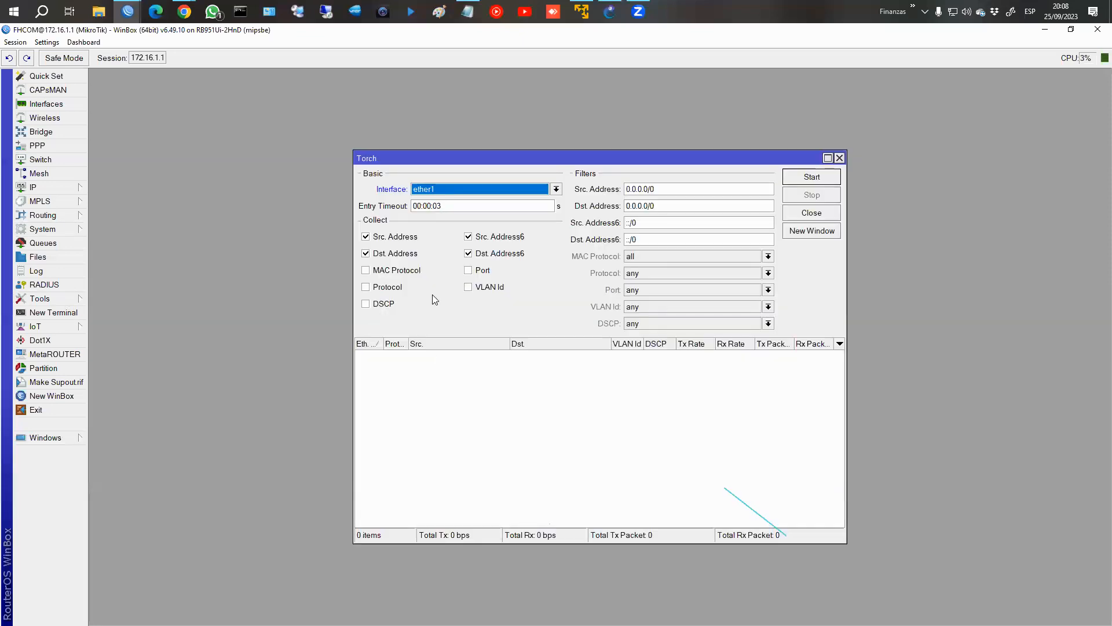
click(439, 189)
click(436, 210)
click(468, 253)
click(473, 239)
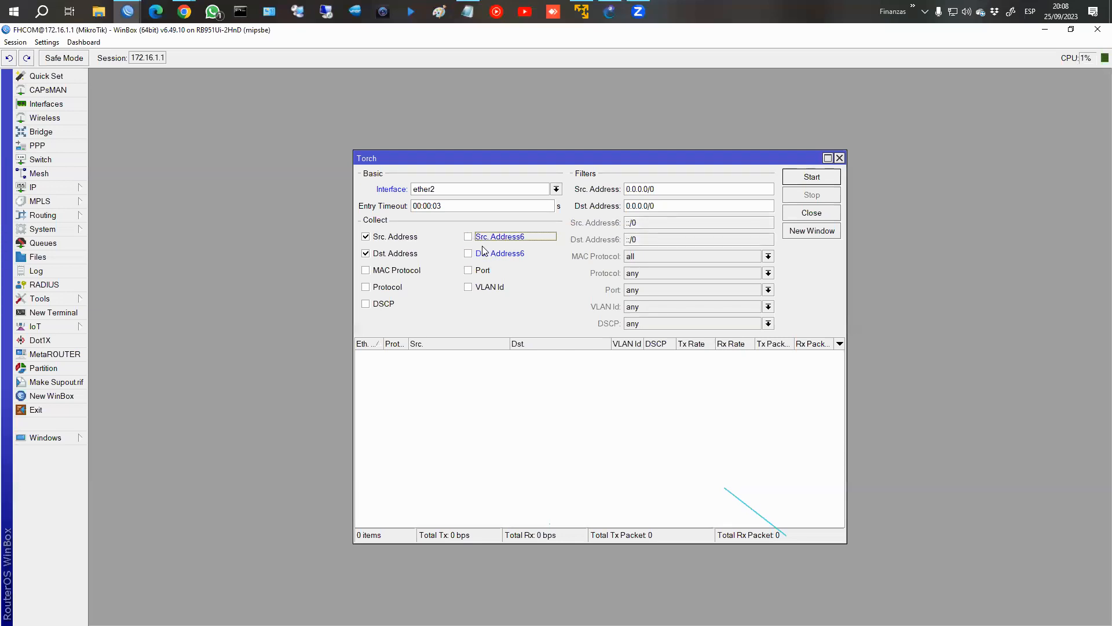
click(825, 178)
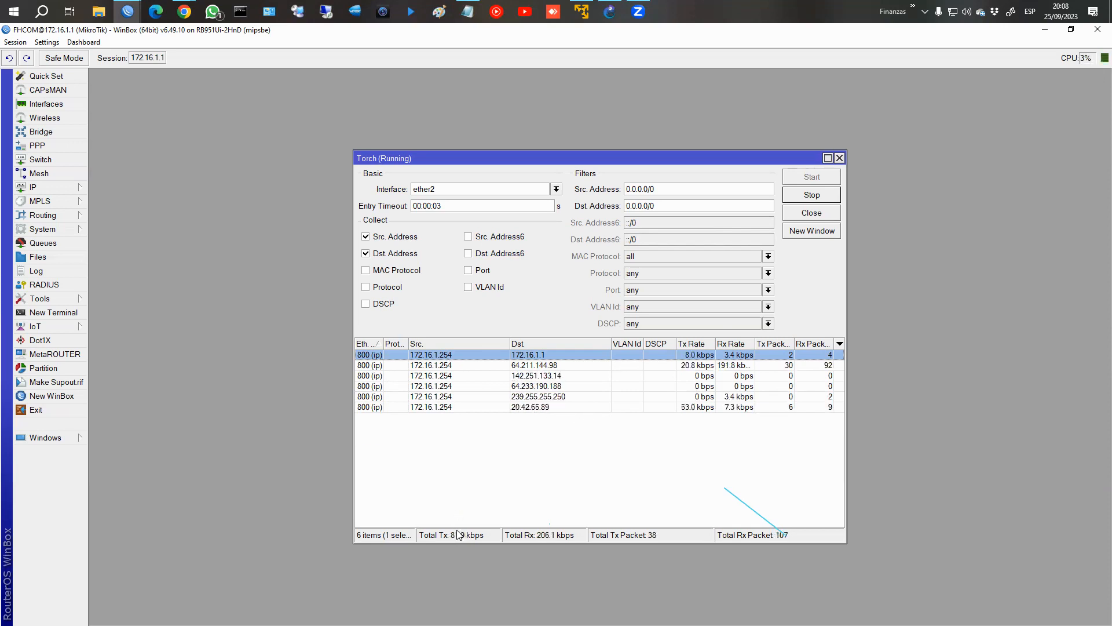
Mark Torch's total Tx and total Rx rates on screen, clear the markings and stop the monitoring.
drag(421, 523, 484, 543)
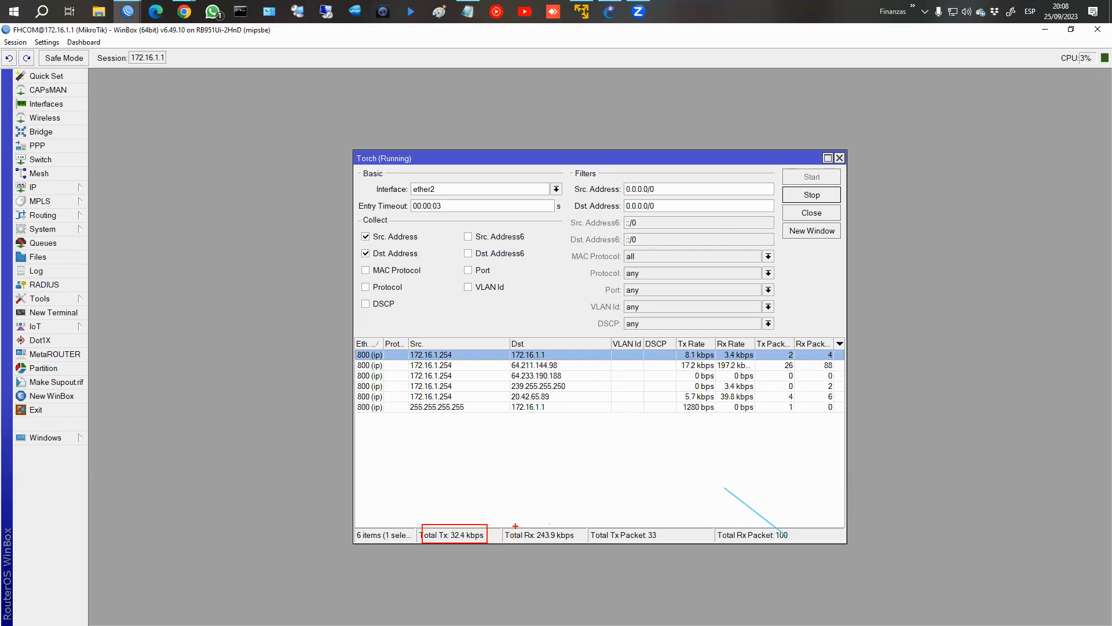
drag(515, 527, 583, 544)
key(Escape)
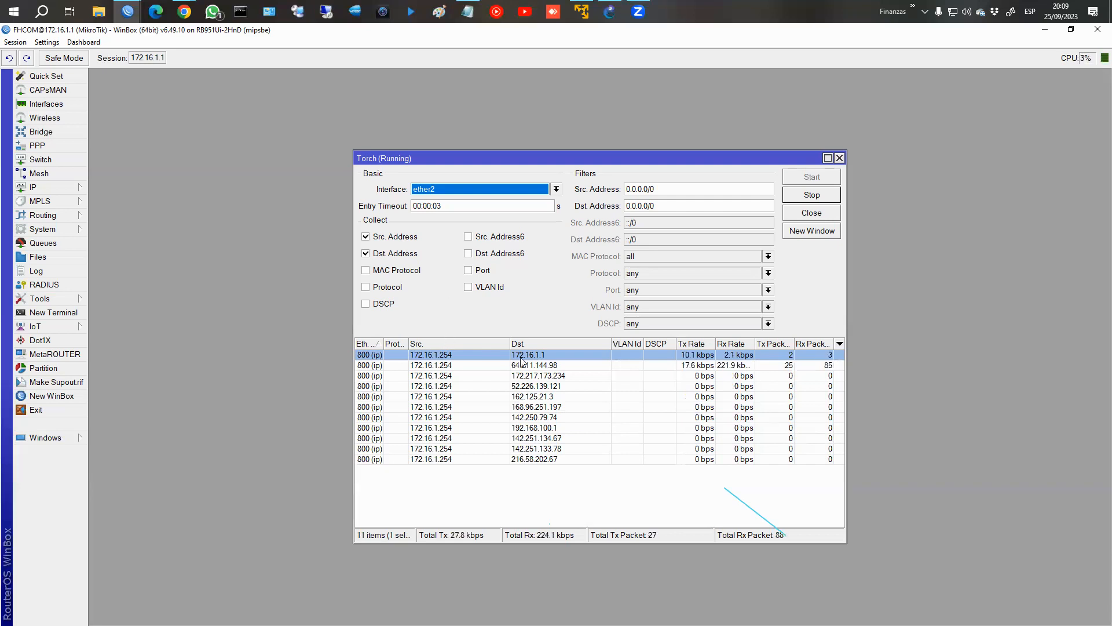
click(814, 198)
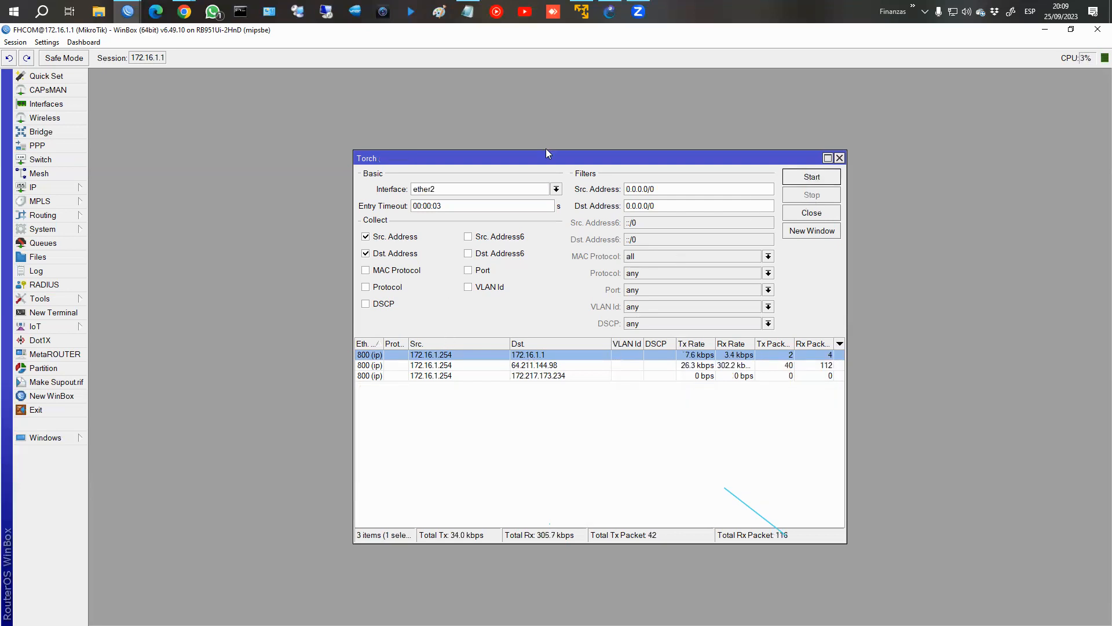
Connect to the Farmamut router from the saved WinBox addresses and open Torch.
mouse_move(128, 13)
click(92, 82)
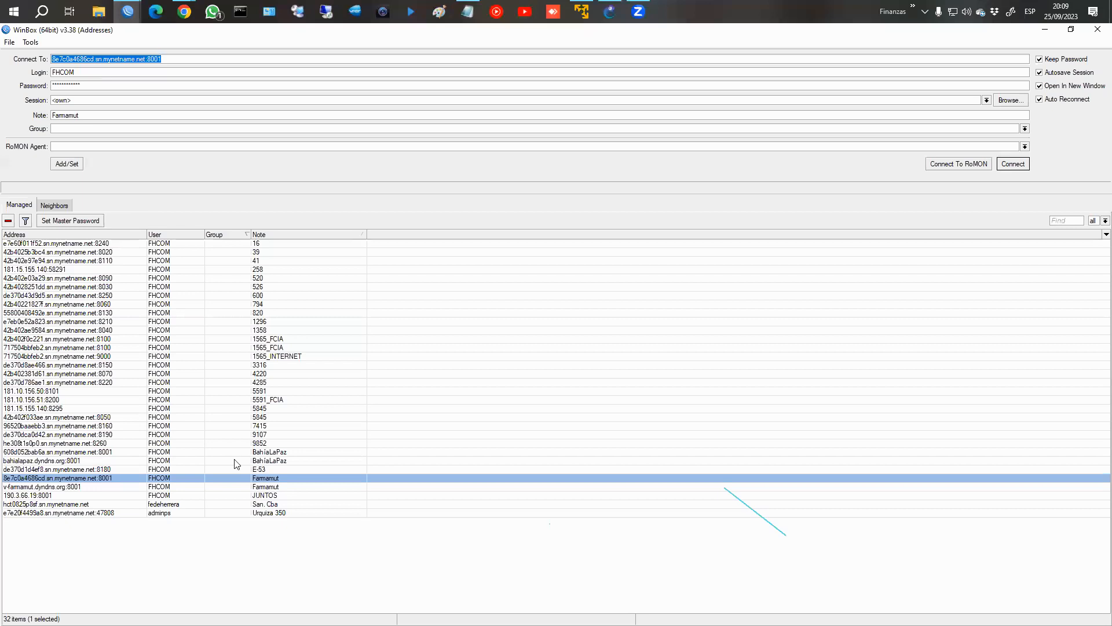
double_click(258, 479)
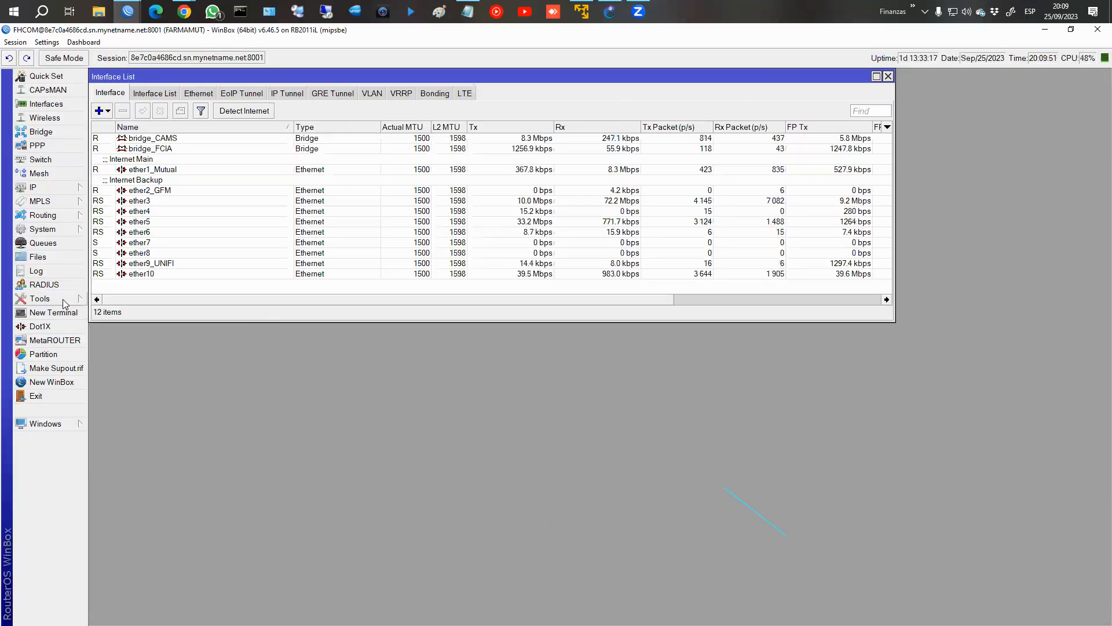
click(63, 299)
click(133, 503)
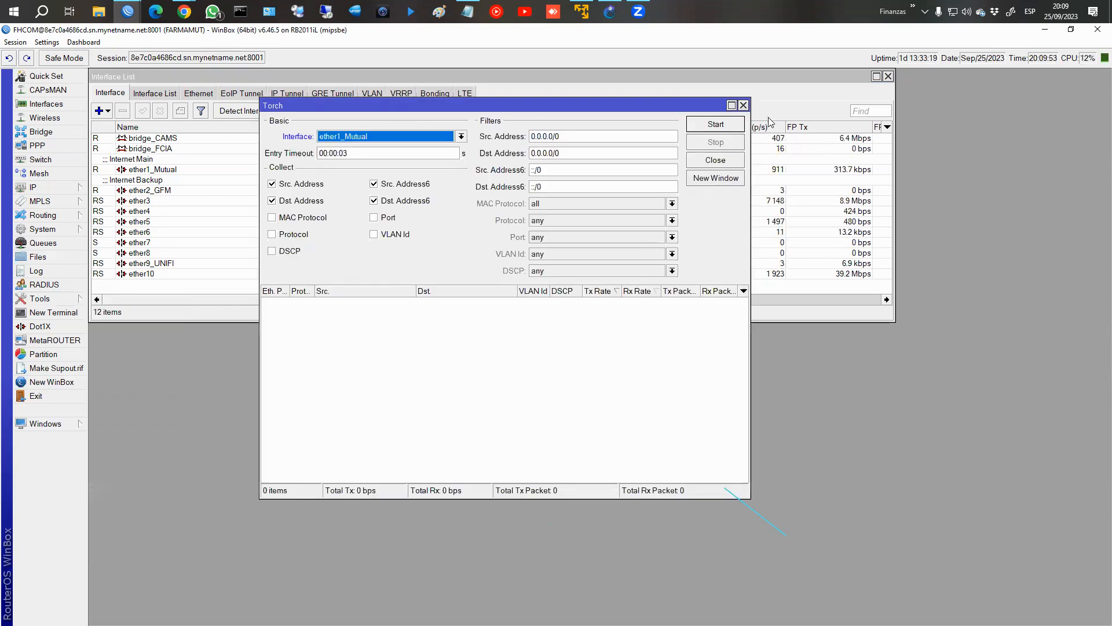
Select ether1_Mutual in the interface list and place the Torch window below its traffic rates.
drag(332, 105, 392, 317)
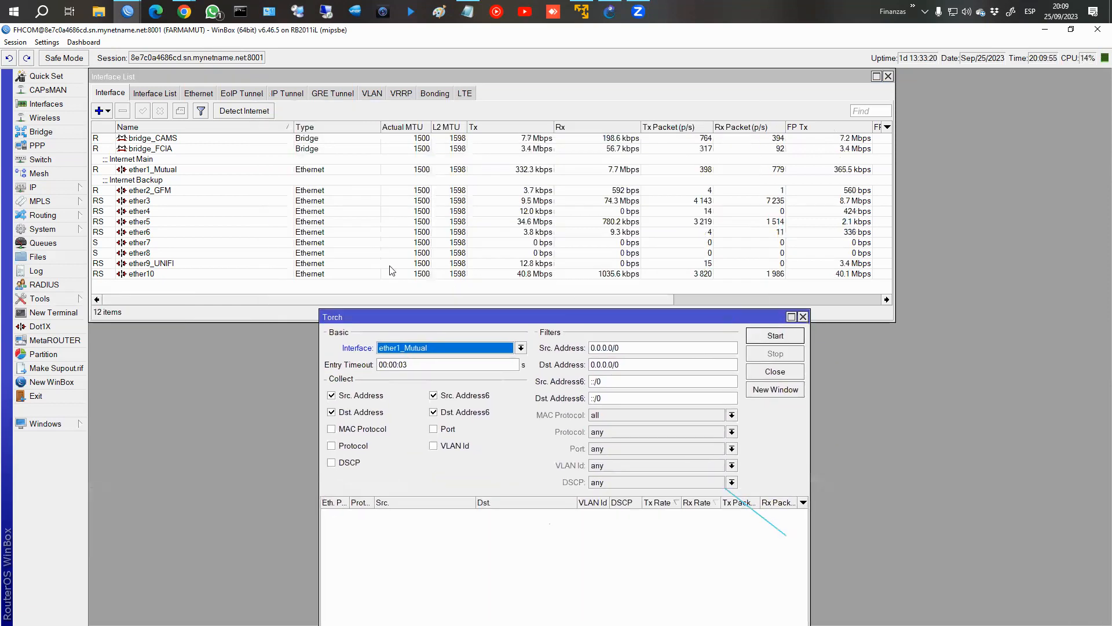
click(545, 173)
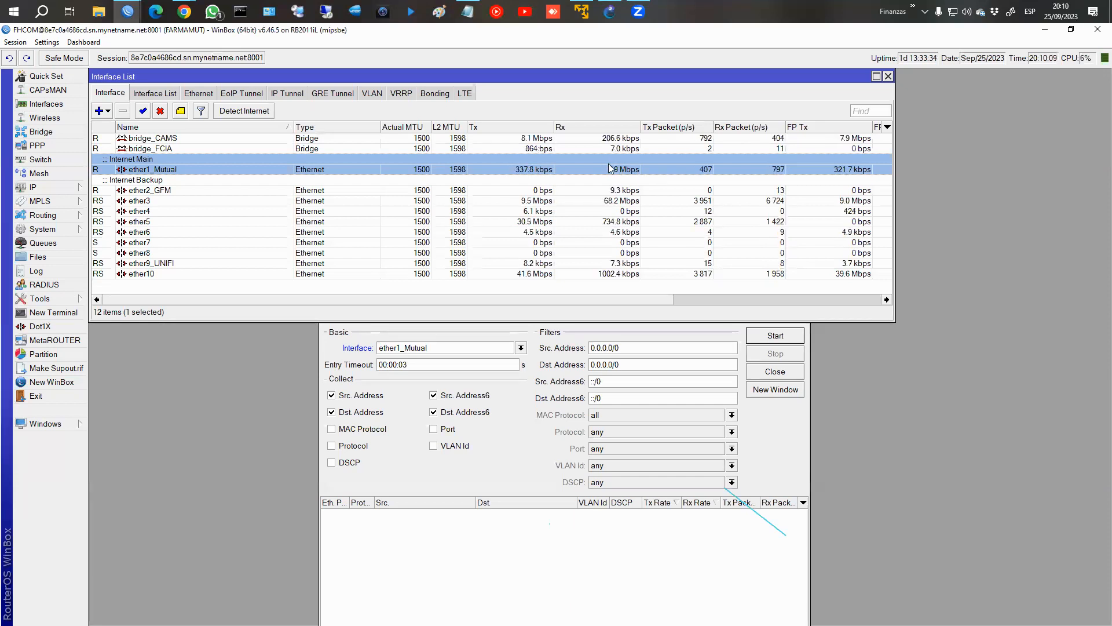
click(639, 336)
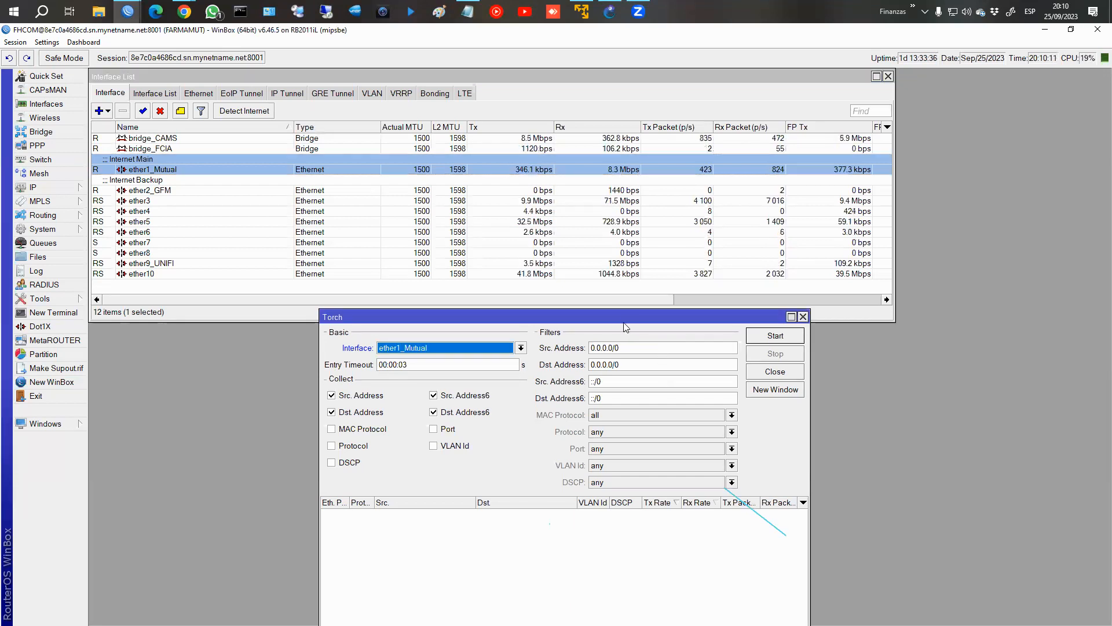
drag(617, 317, 583, 258)
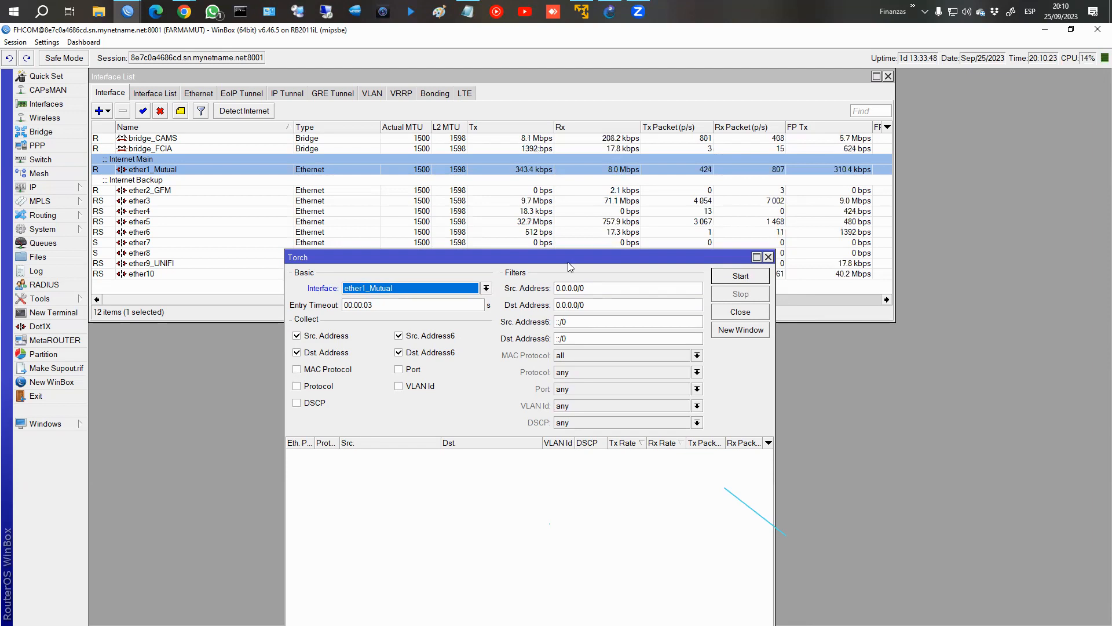
drag(568, 260, 565, 205)
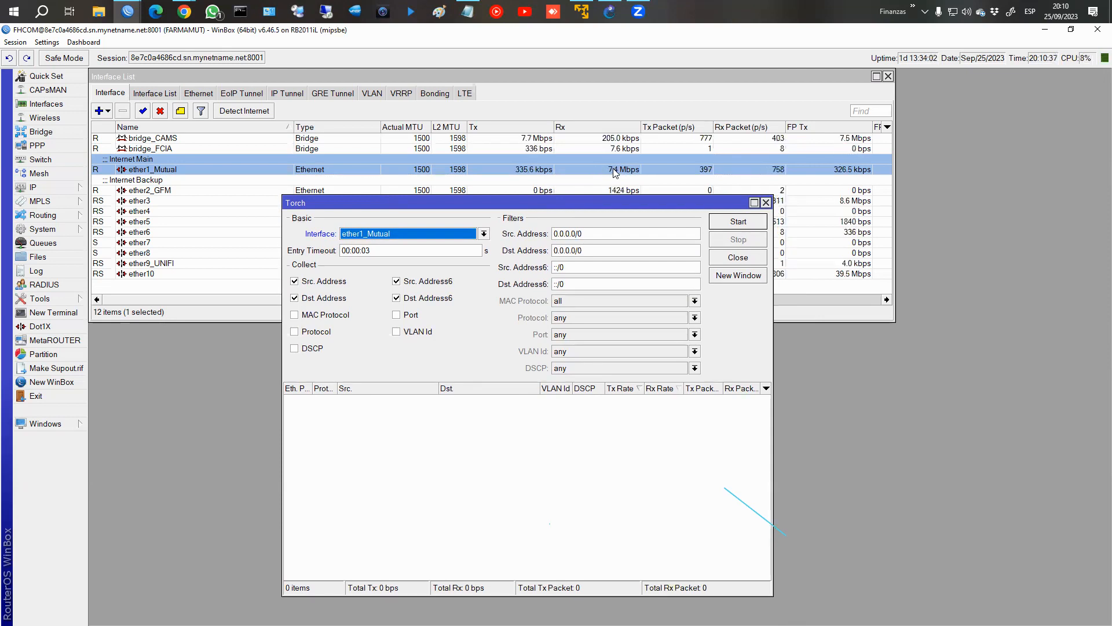
Start Torch on bridge_CAMS with Src. Address6 and Dst. Address6 collection turned off.
click(426, 301)
click(425, 282)
click(426, 239)
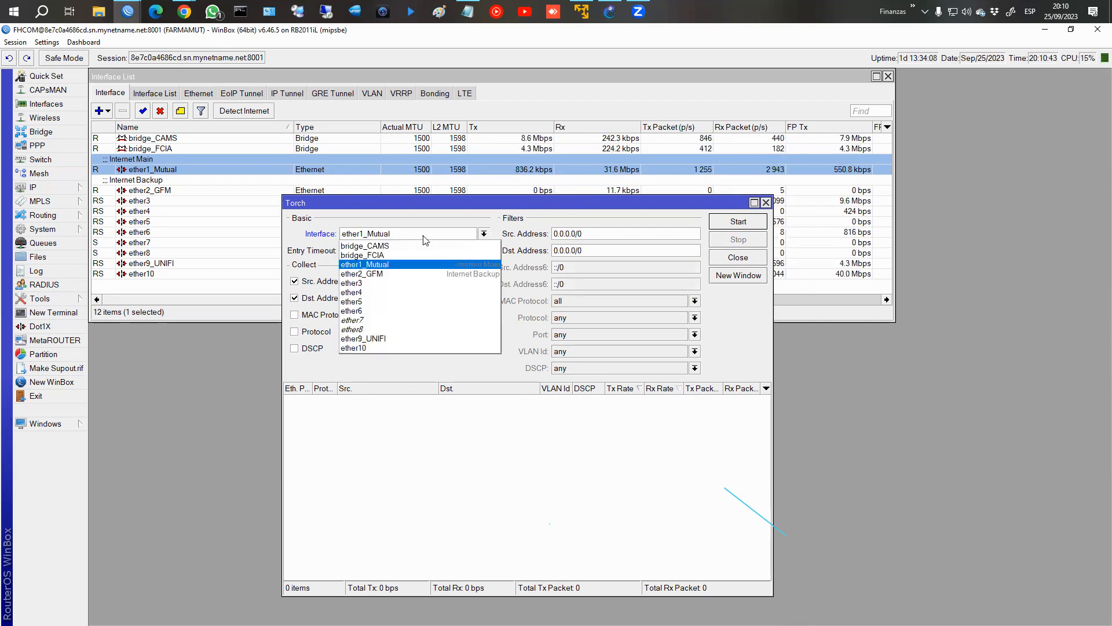
click(384, 246)
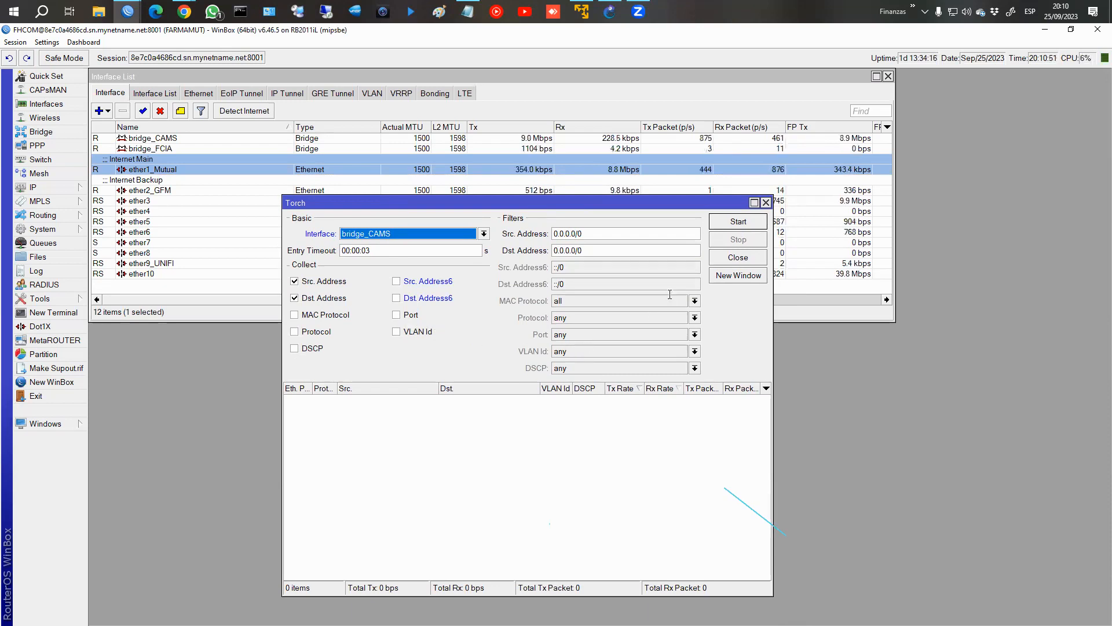
click(736, 224)
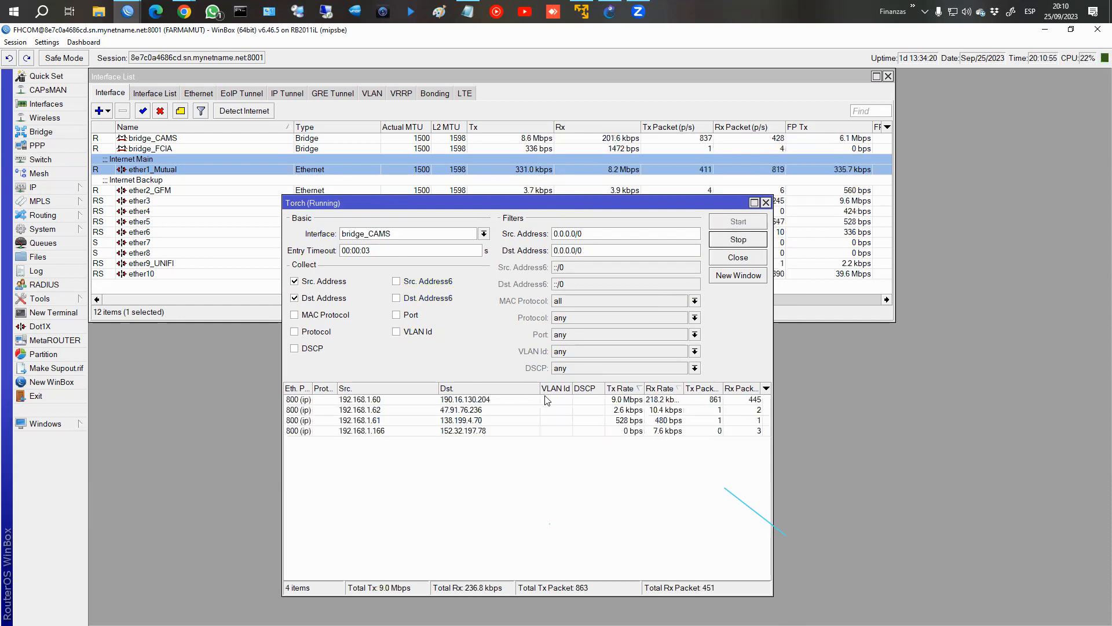
Sort the Torch entries by Rx rate, highest first.
click(630, 389)
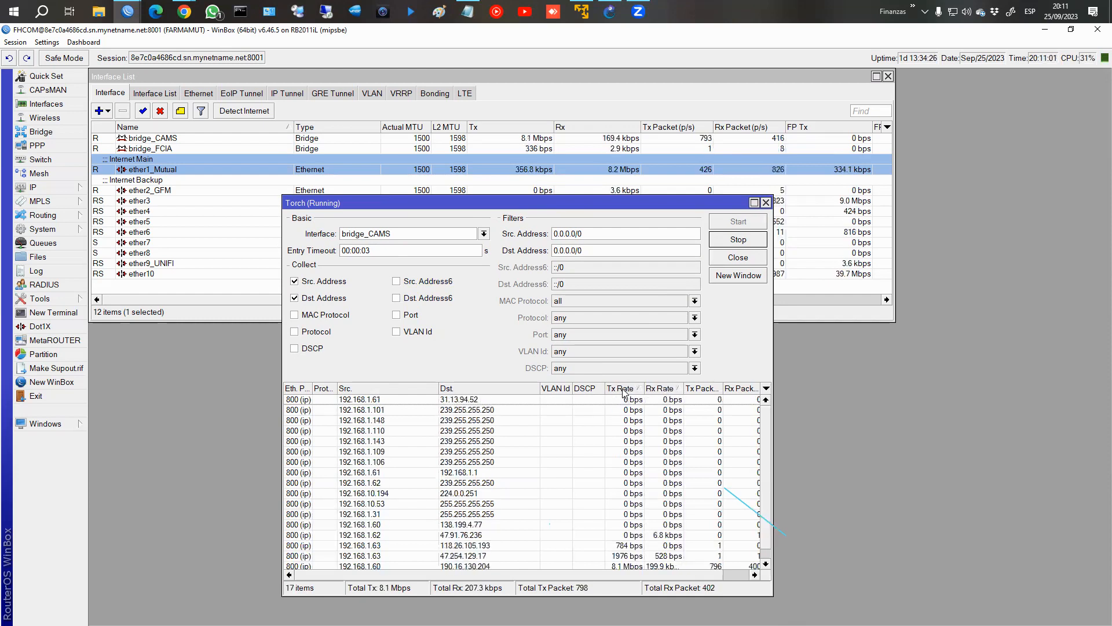
click(660, 389)
click(660, 389)
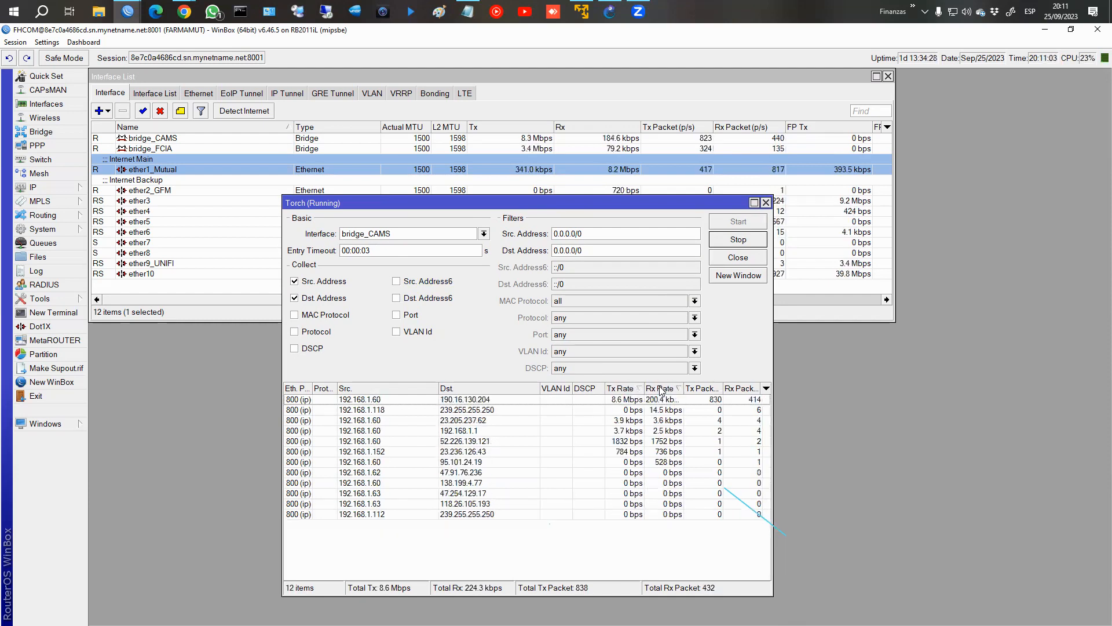
Select the highest-traffic flow from 192.168.1.60 and check the router's simple queues.
click(378, 399)
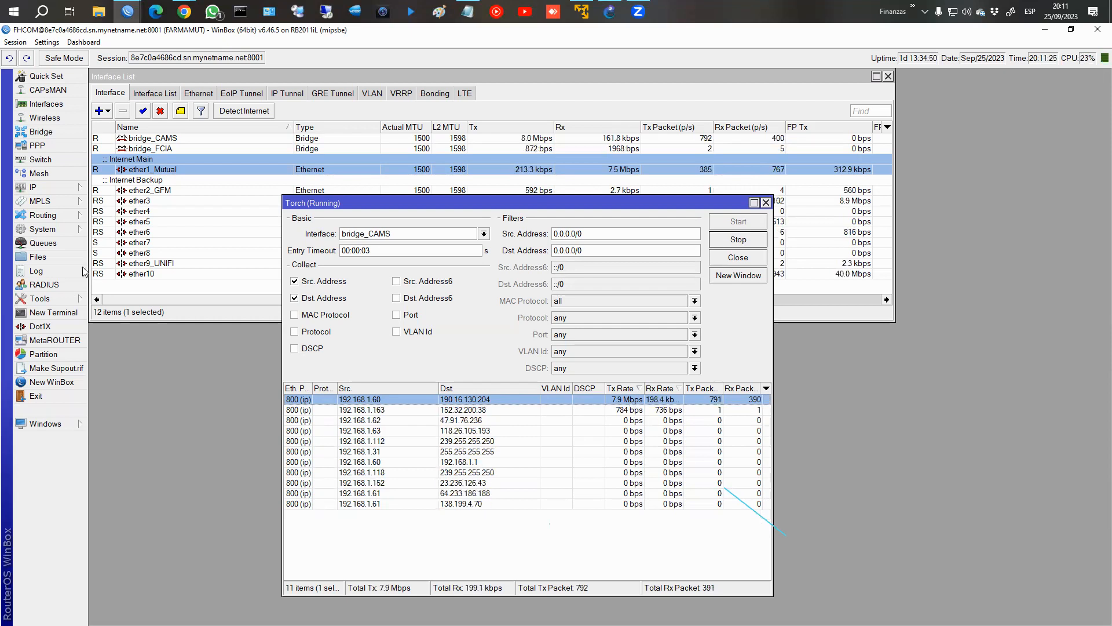
click(43, 243)
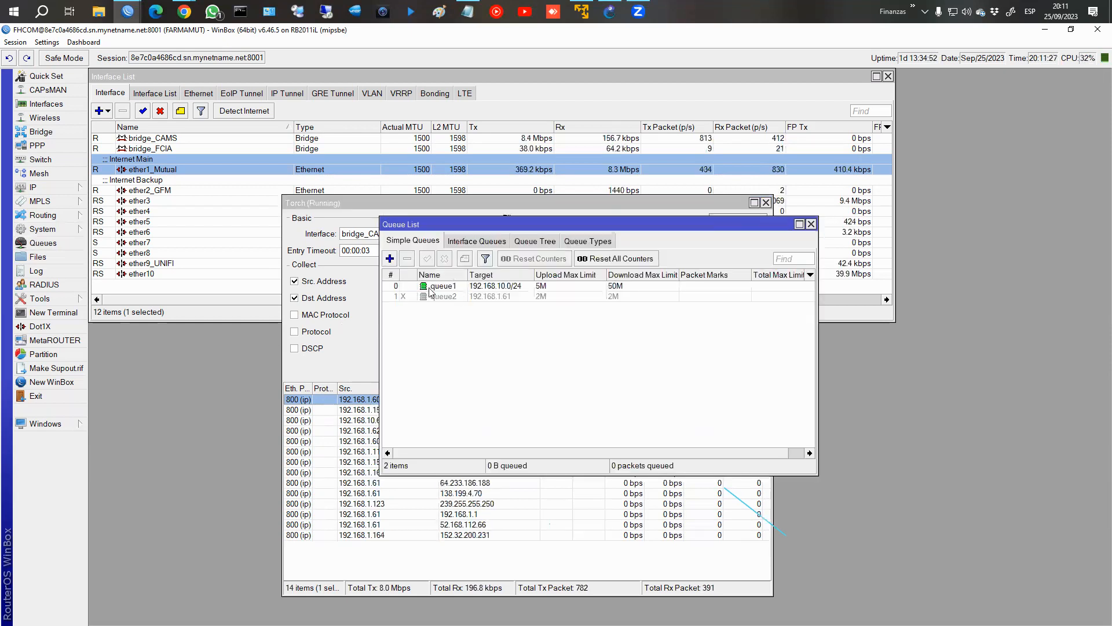
click(811, 225)
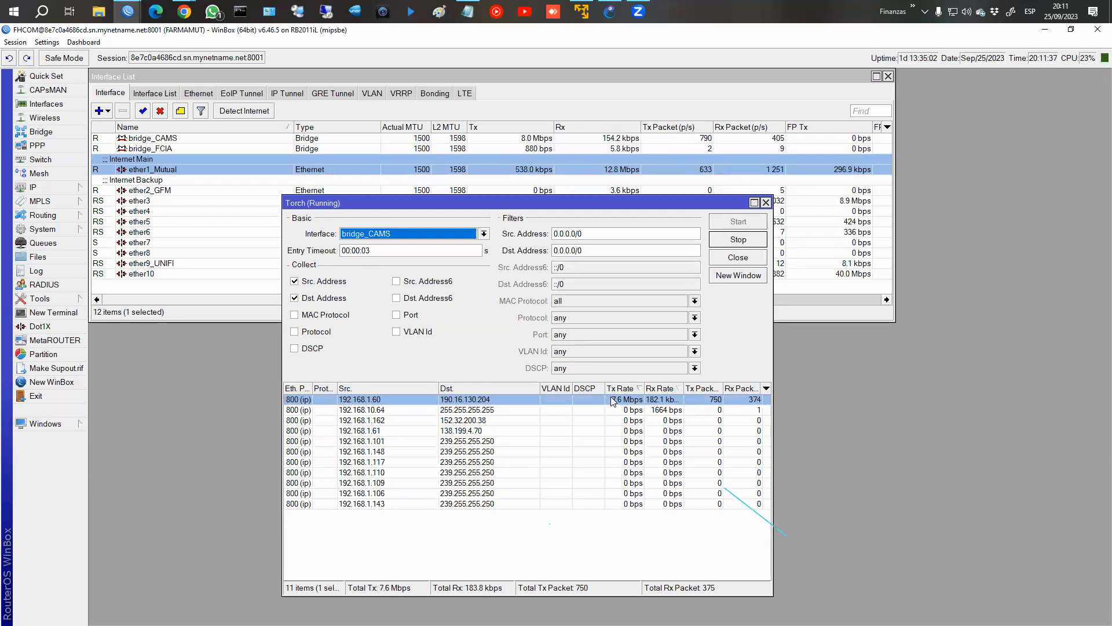
Stop and close Torch and end the Farmamut router session.
click(738, 239)
click(765, 202)
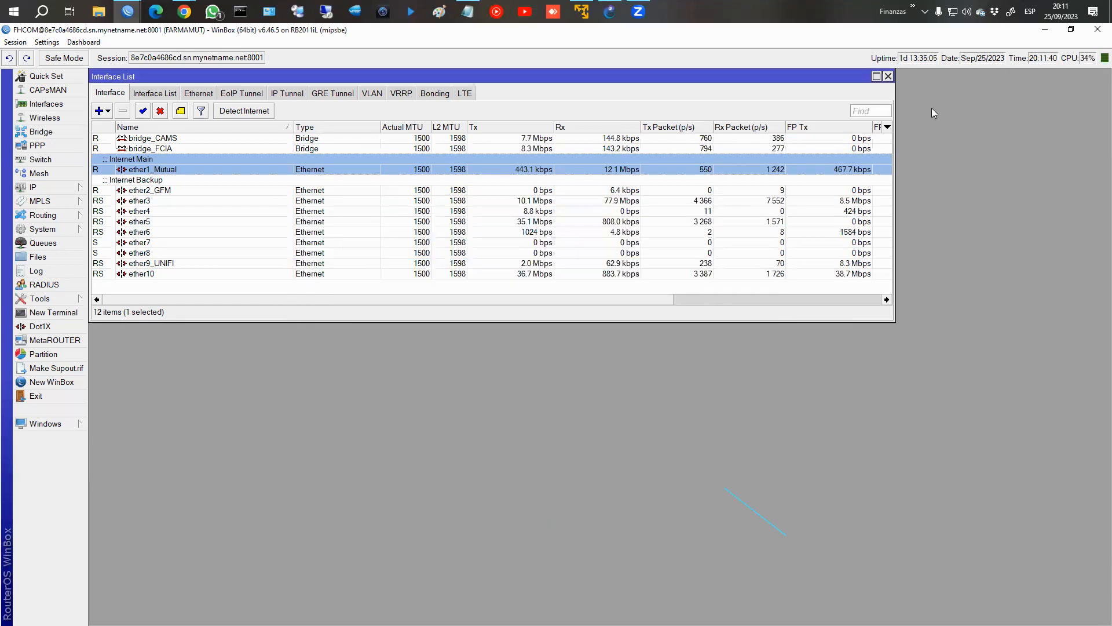
click(1097, 30)
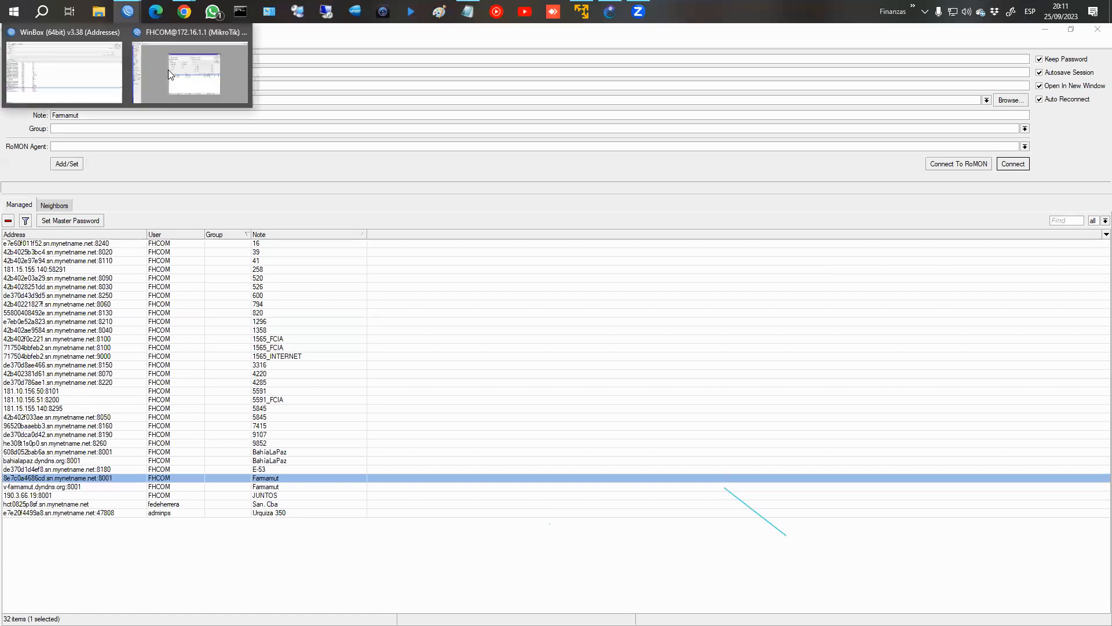
Switch to the 172.16.1.1 WinBox session, rename interface ether1 as ether1_WAN and close the interface list.
mouse_move(127, 17)
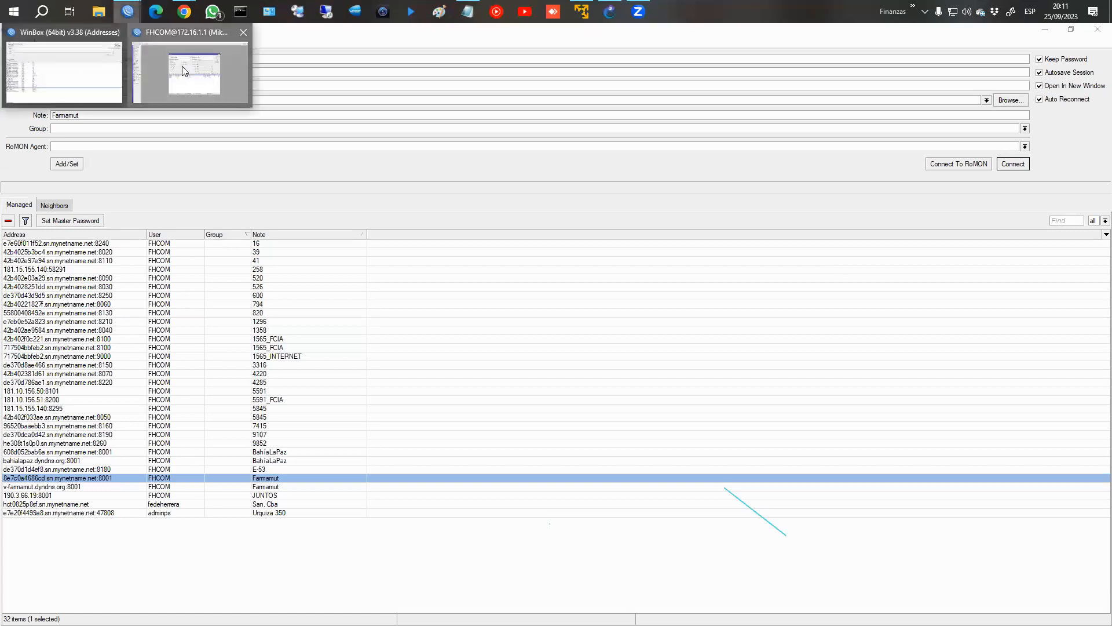
click(182, 66)
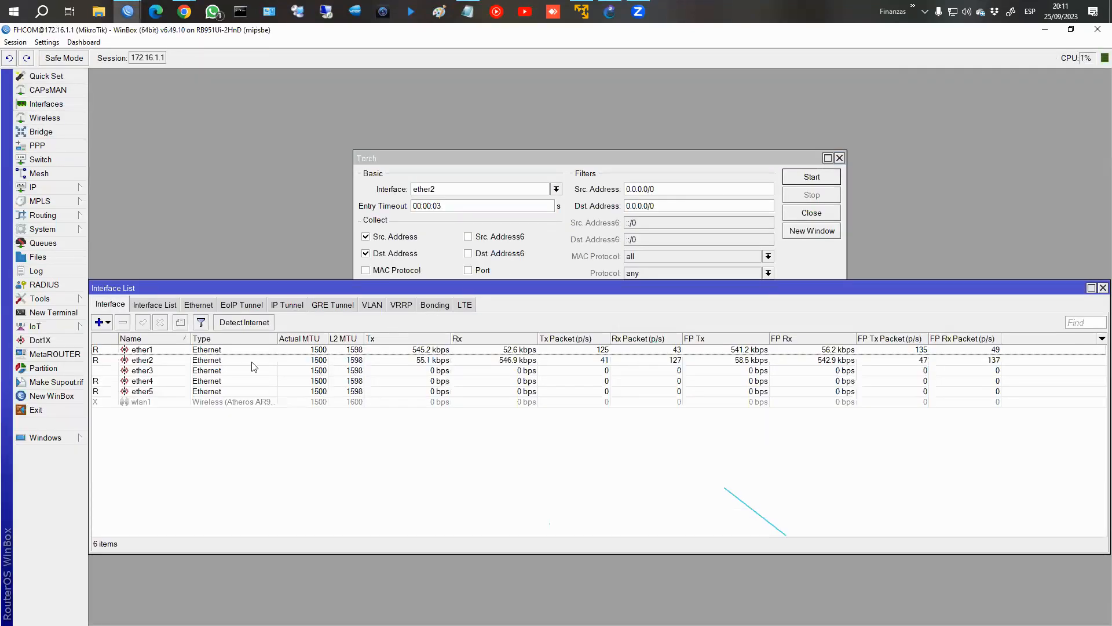
click(246, 350)
double_click(197, 350)
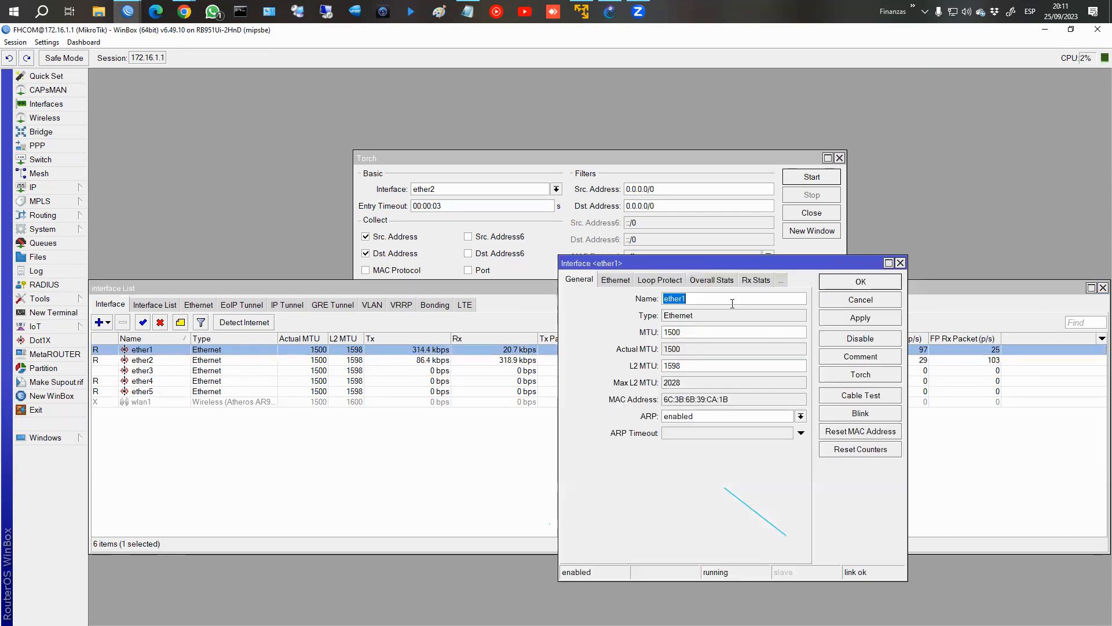
text(_WAN)
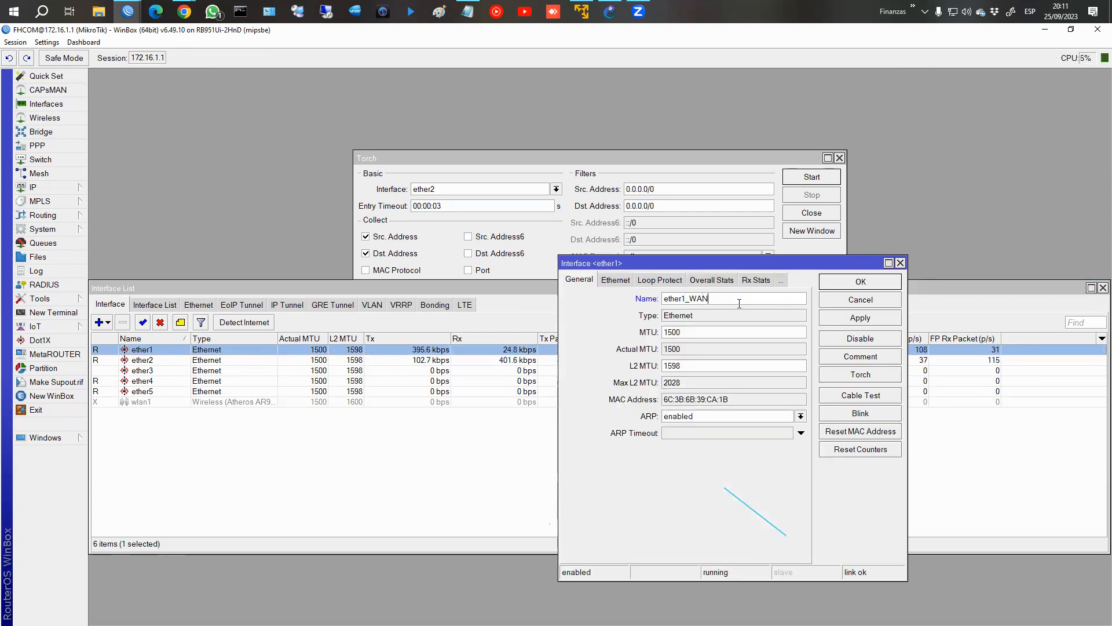
key(Return)
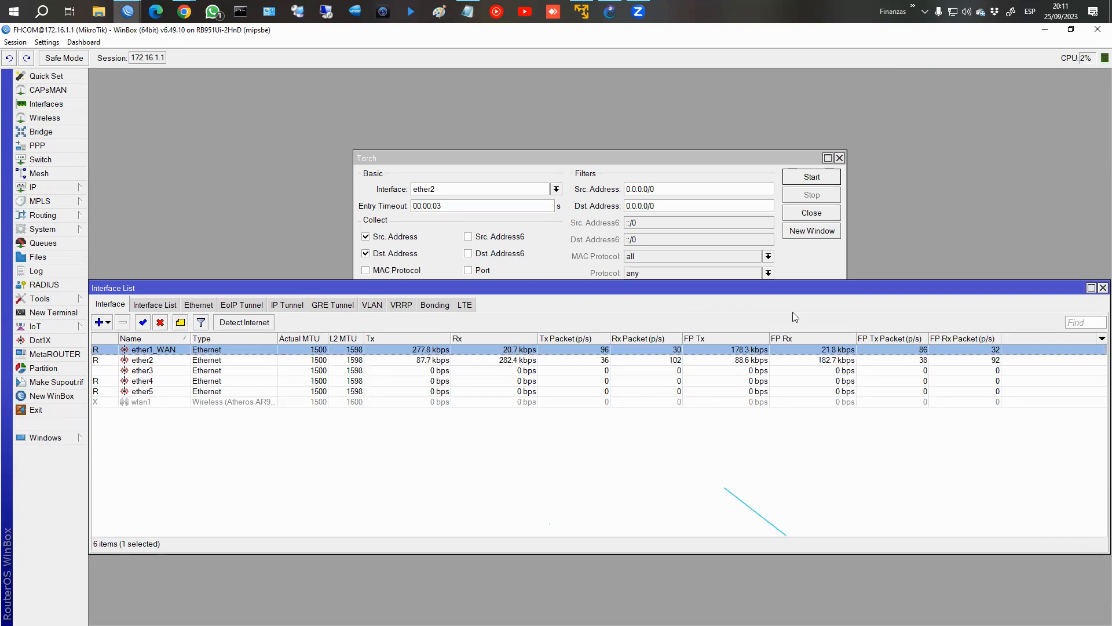
click(1103, 288)
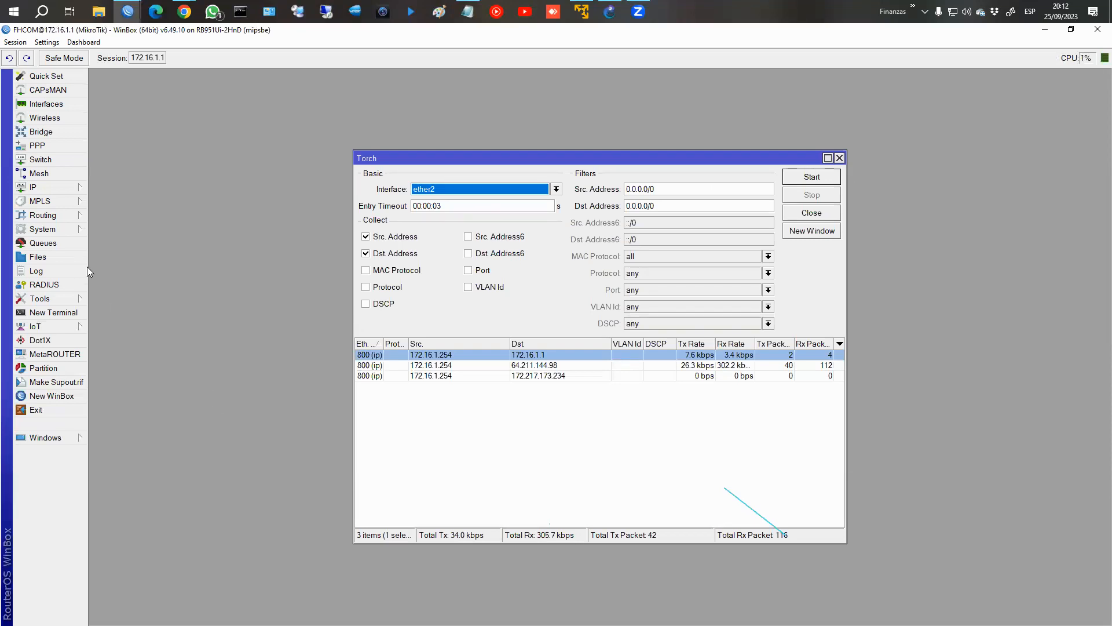
Add a simple queue for target 172.16.1.230 with a 5M download max limit.
click(73, 243)
click(523, 323)
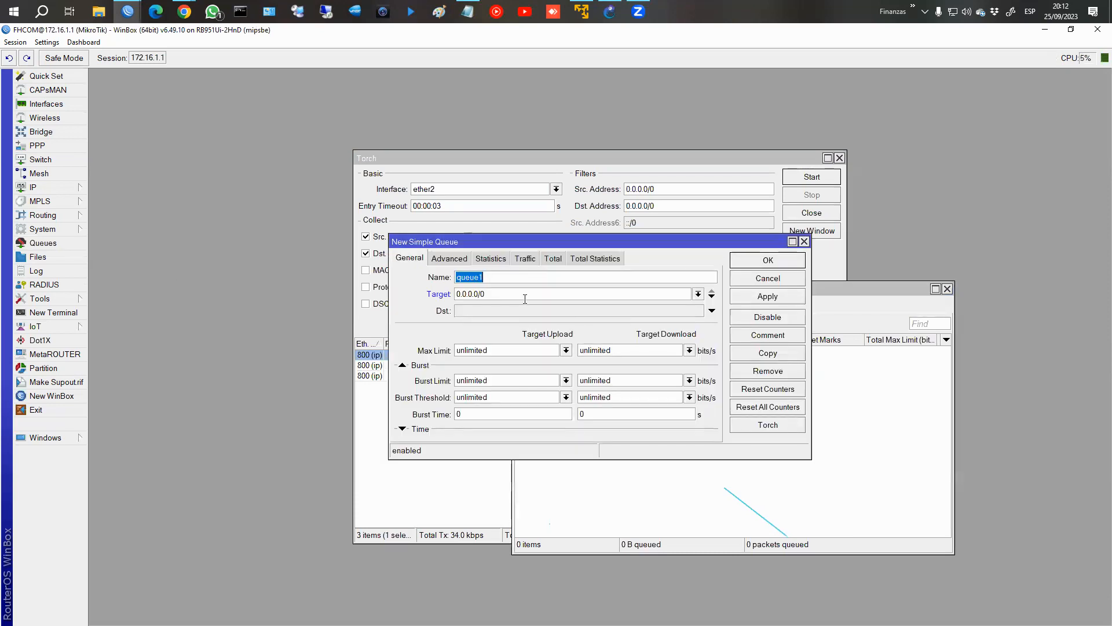
click(525, 299)
key(ctrl+a)
text(172.16.1.230/32)
key(BackSpace)
key(BackSpace)
click(629, 352)
double_click(671, 351)
text(5)
click(778, 298)
click(775, 267)
Disable the 172.16.1.230 queue and close the queue list and Torch windows.
click(620, 351)
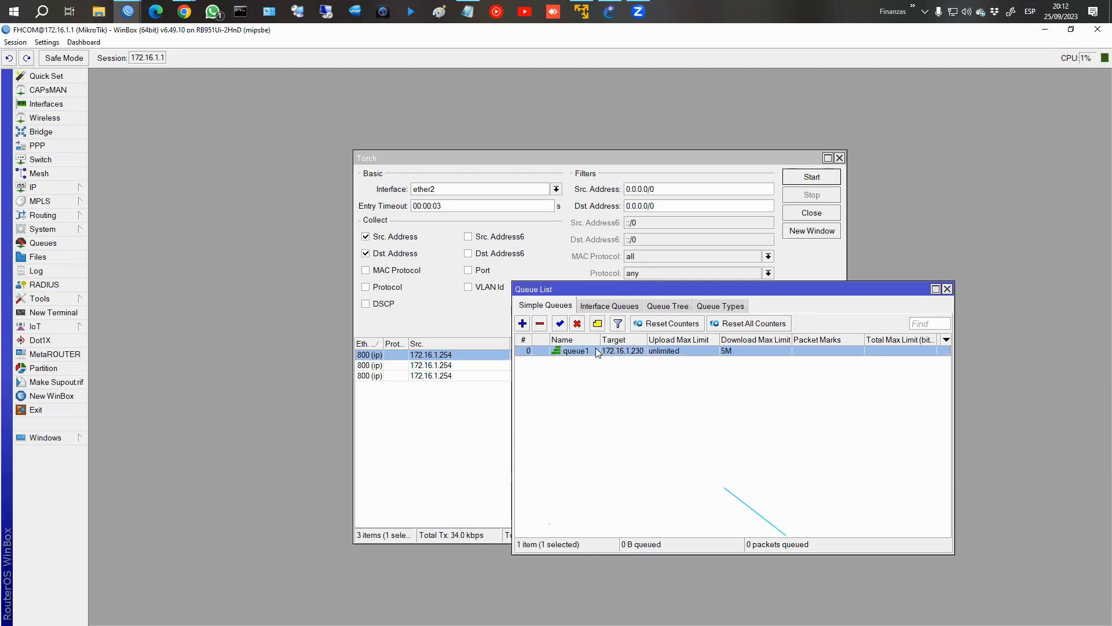
click(577, 324)
click(948, 289)
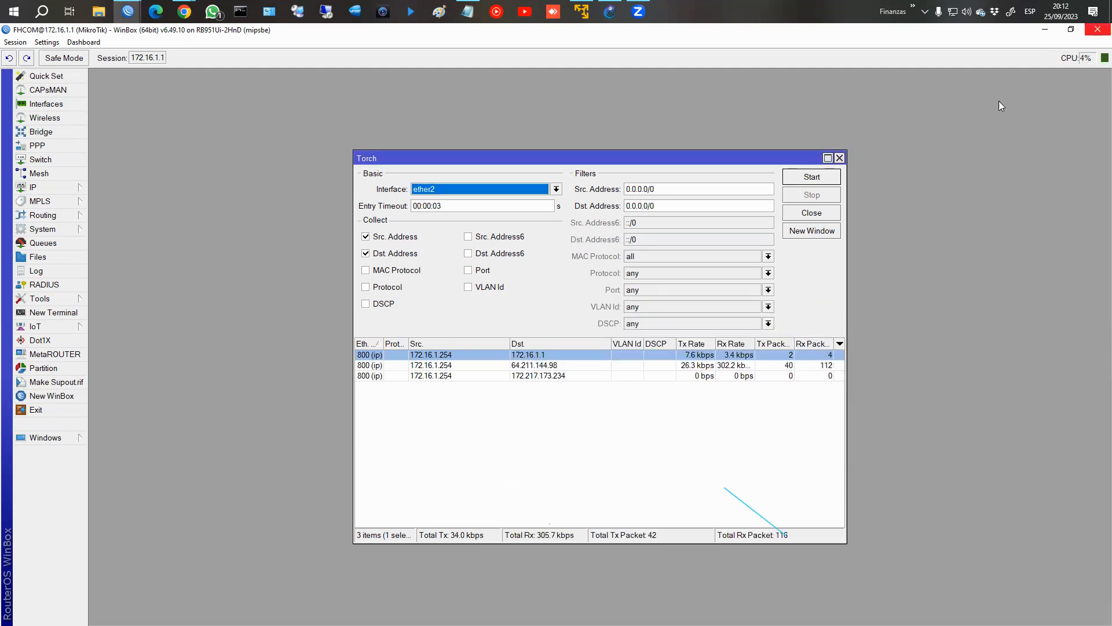
click(839, 158)
mouse_move(165, 18)
click(224, 74)
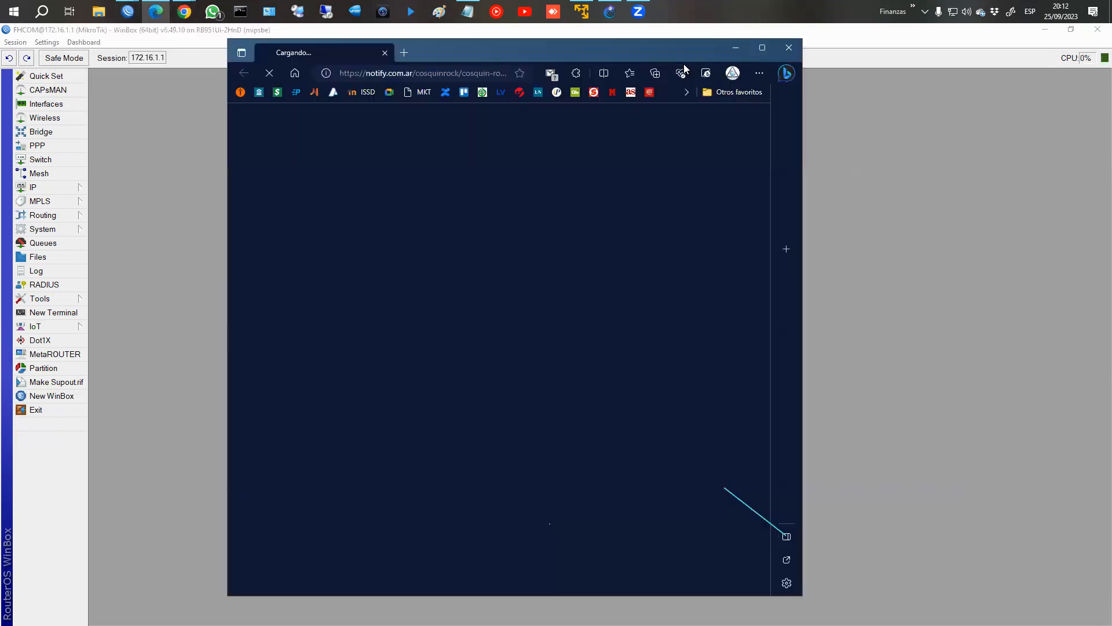
click(788, 50)
Return to the course in Chrome, leave the Torch lesson and open the Logging lesson.
mouse_move(183, 12)
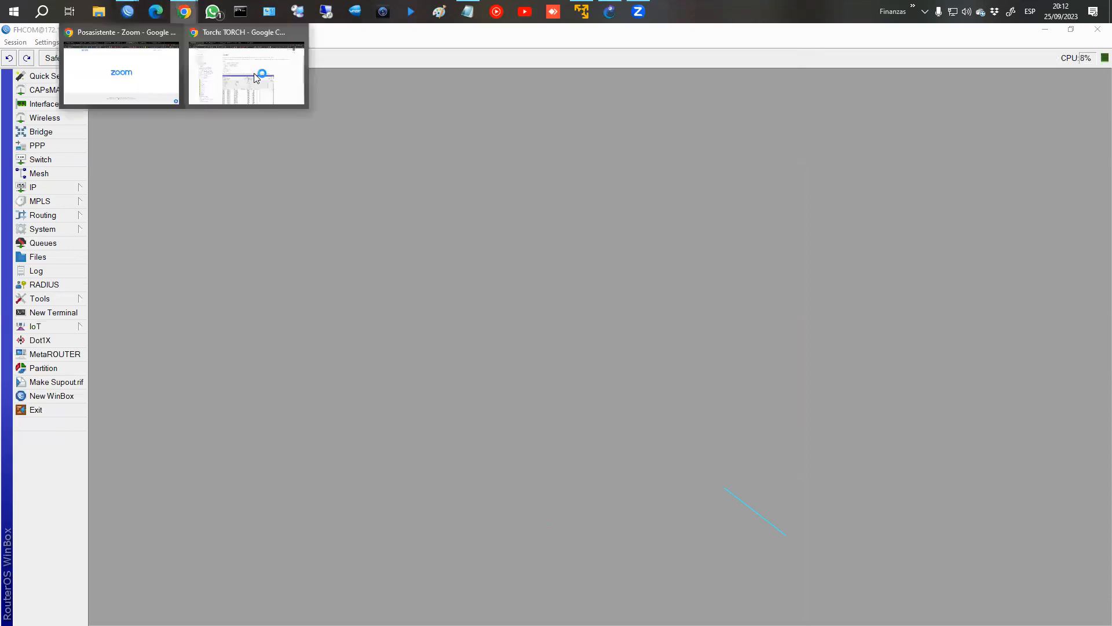
click(254, 73)
scroll(975, 255, down, 7)
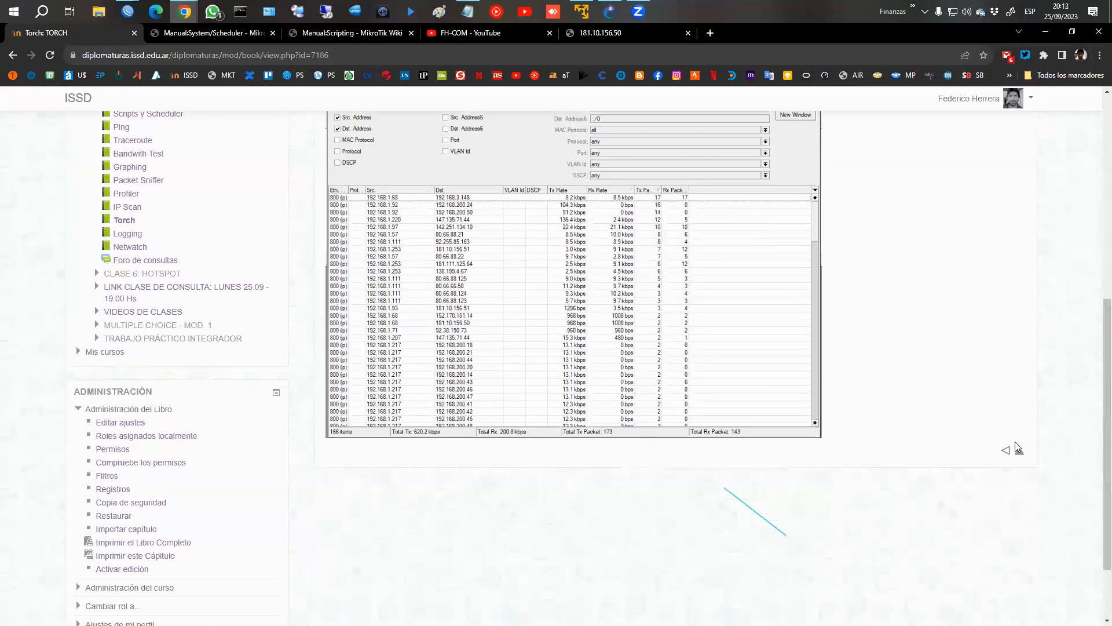
click(1020, 358)
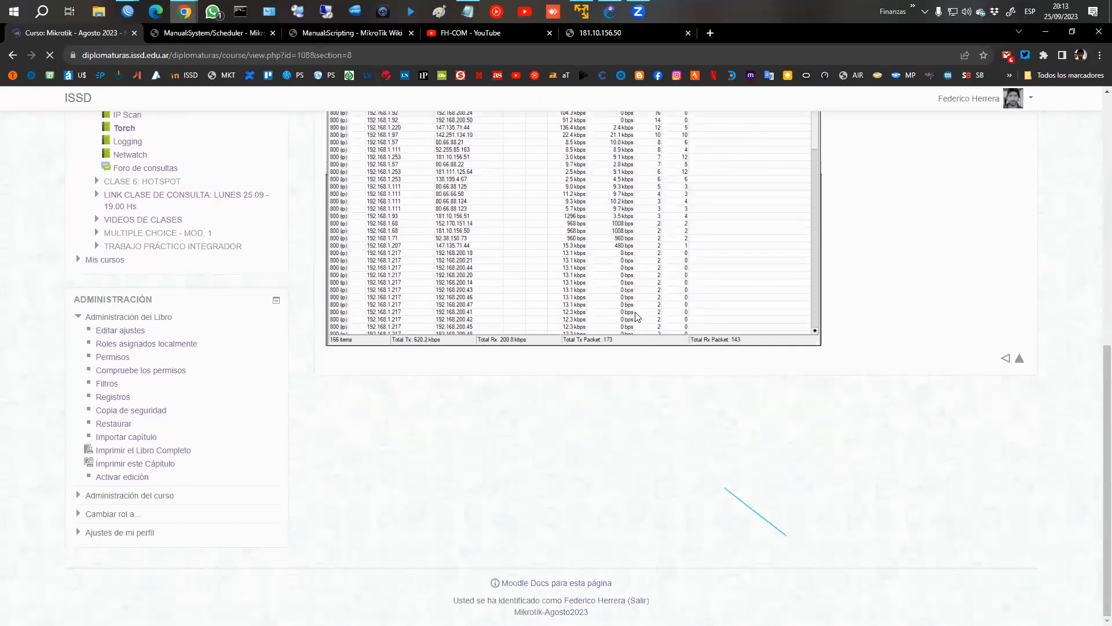
scroll(631, 315, down, 3)
click(395, 413)
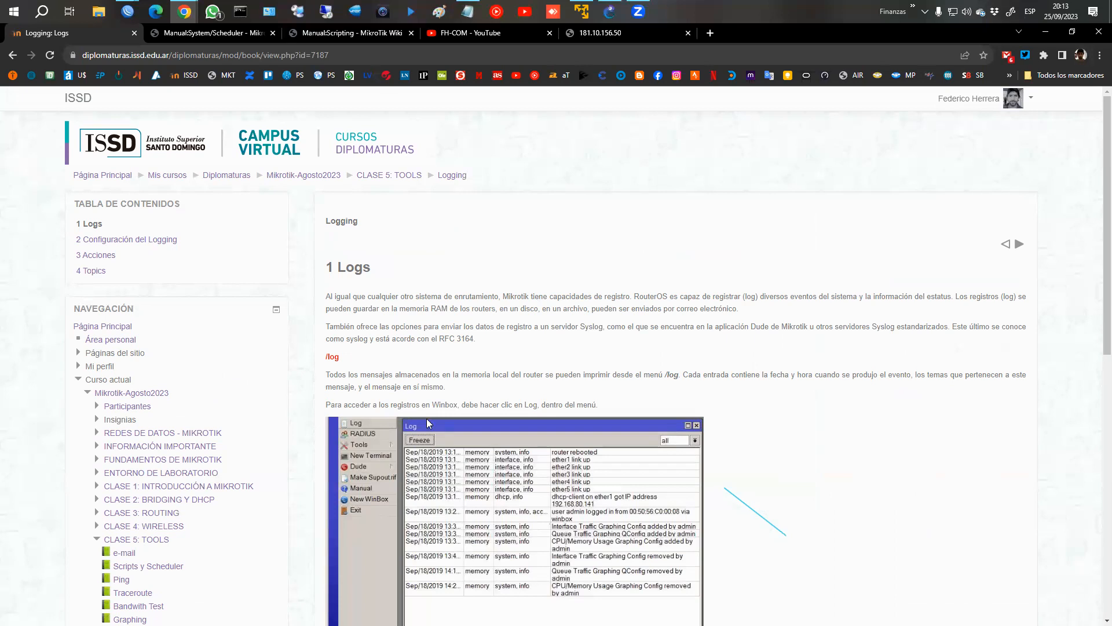
Switch to the 172.16.1.1 WinBox session and open the router's log.
click(194, 78)
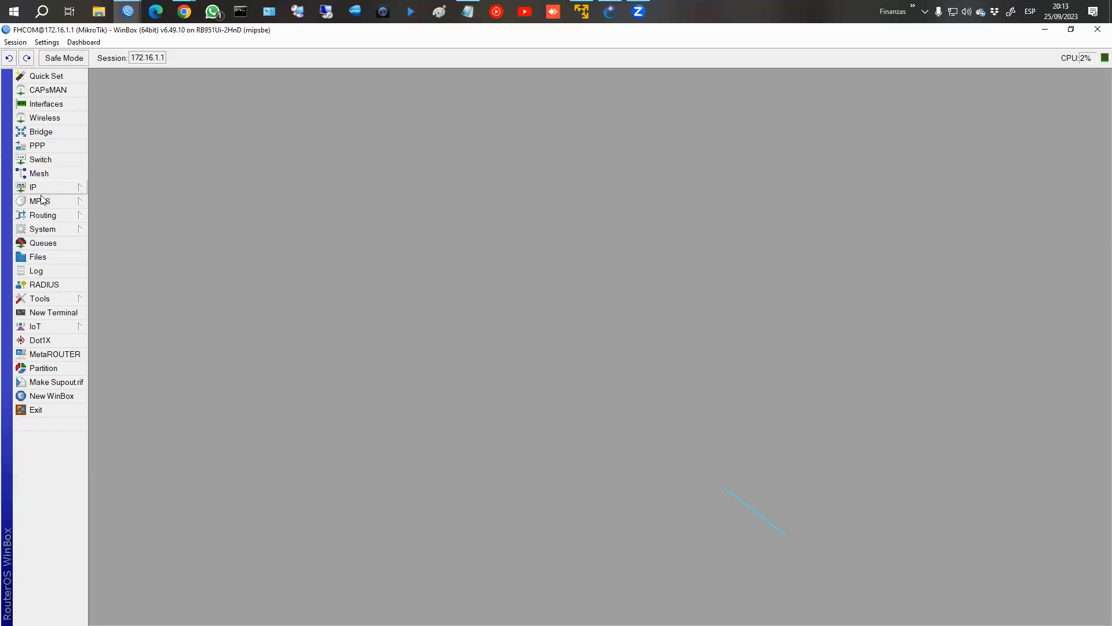
click(37, 271)
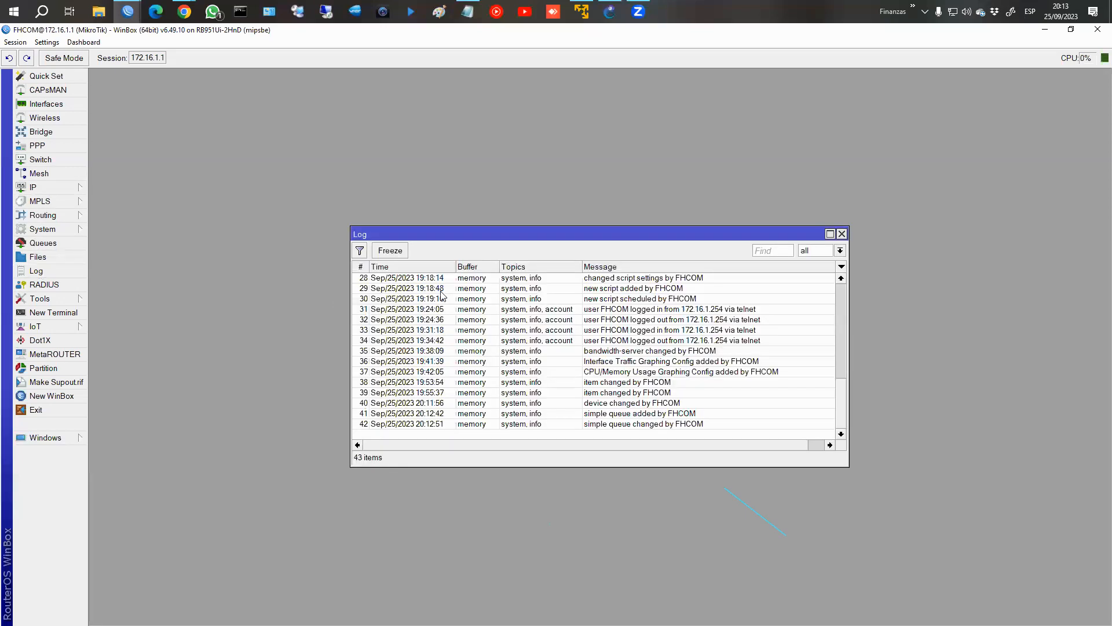
Enlarge the log window and examine the telnet login and bandwidth-server change entries.
drag(441, 235, 393, 161)
drag(544, 392, 568, 514)
click(338, 360)
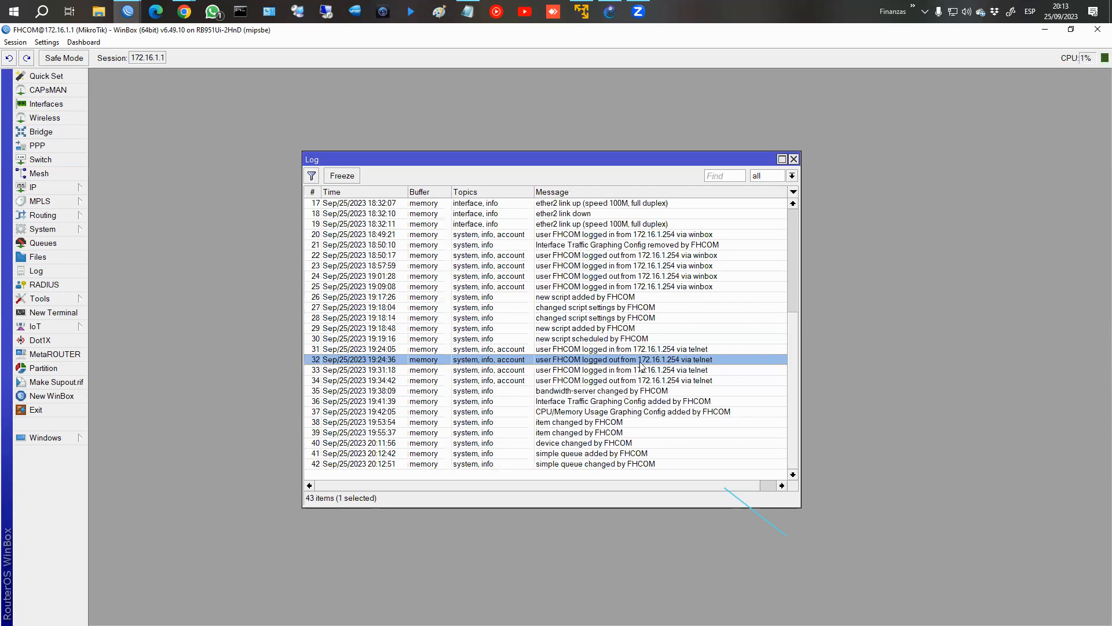
click(596, 371)
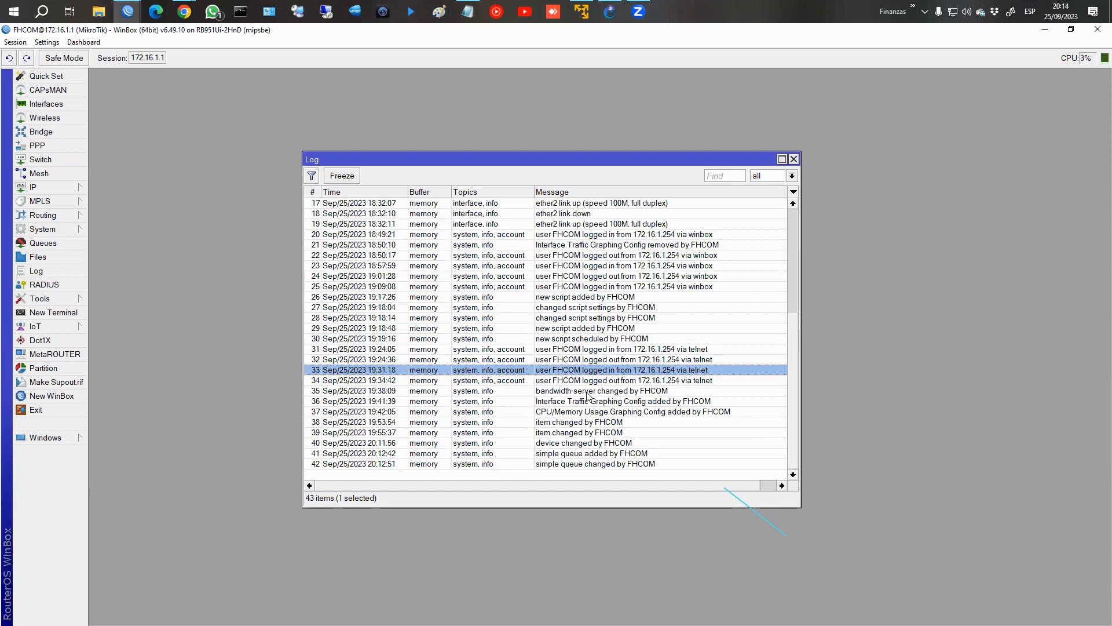
click(586, 392)
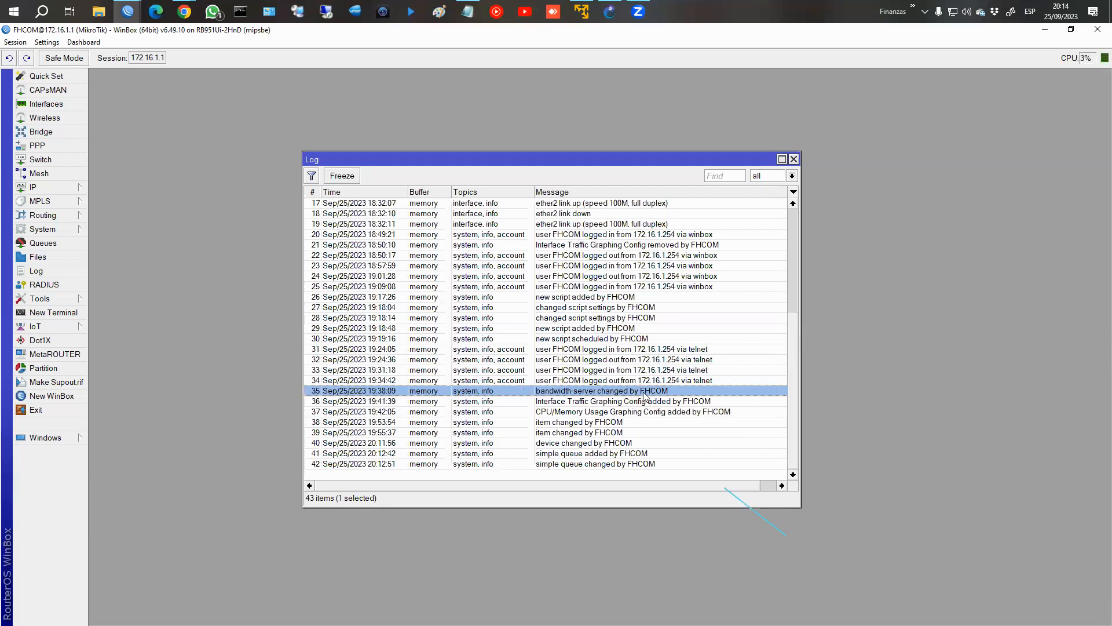
Review the older script, interface link and login entries, and enlarge the log window further.
scroll(506, 329, up, 2)
scroll(536, 335, up, 4)
scroll(575, 337, down, 4)
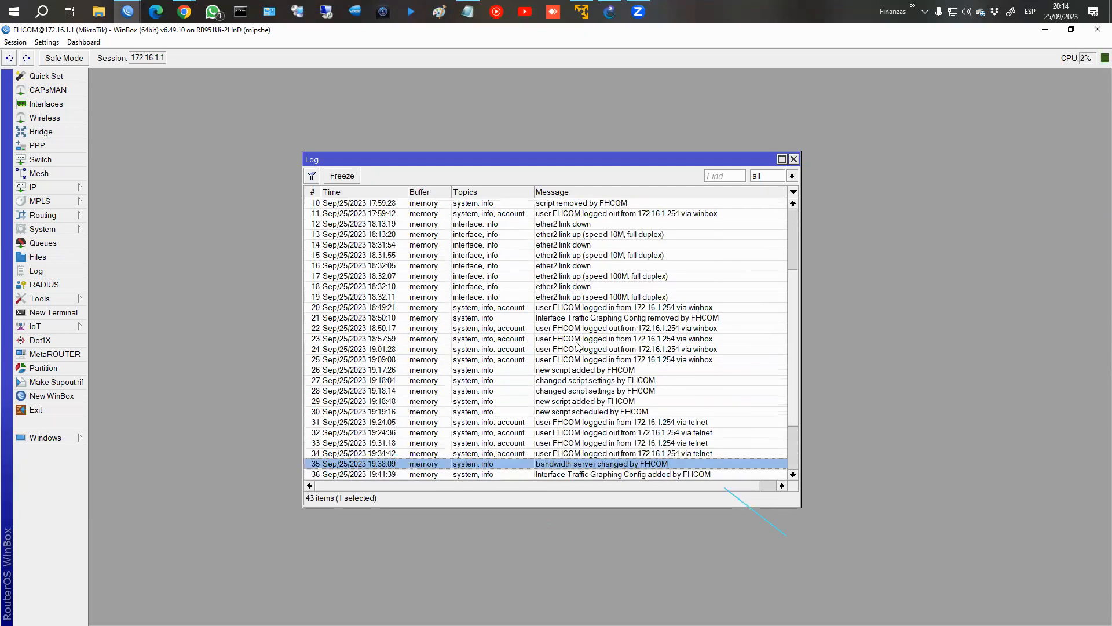
scroll(579, 351, down, 2)
scroll(604, 364, down, 1)
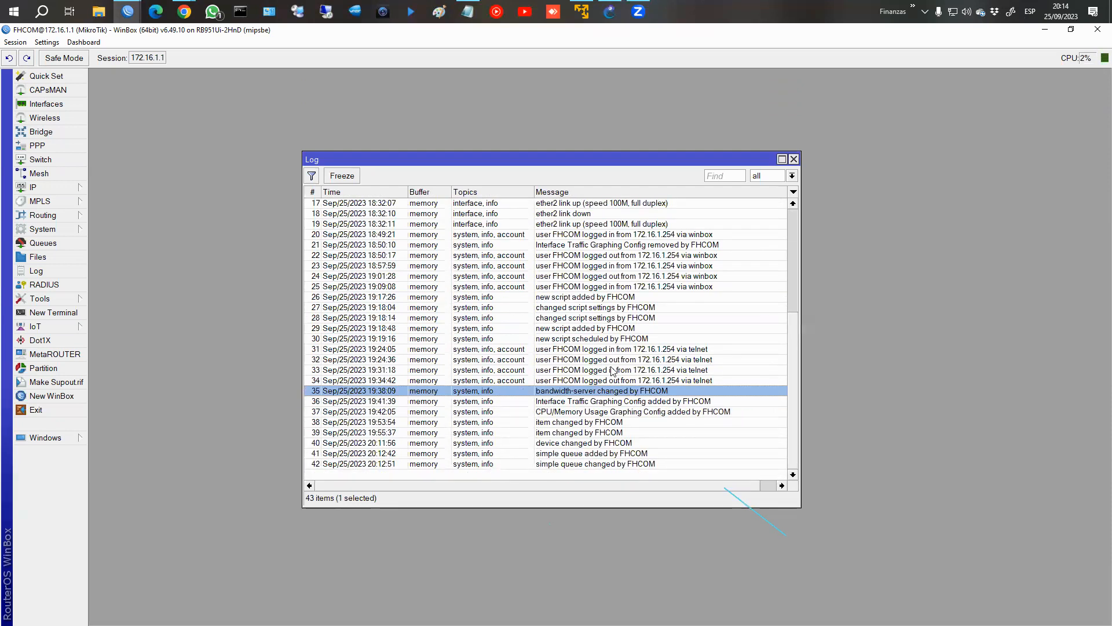
scroll(597, 345, up, 3)
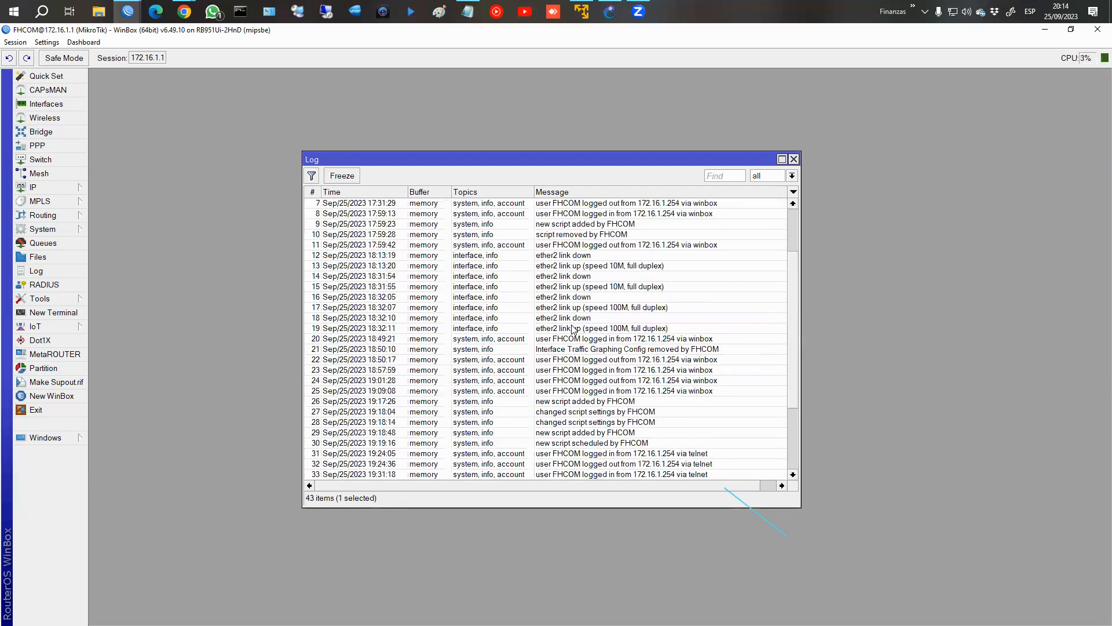
drag(355, 162, 280, 145)
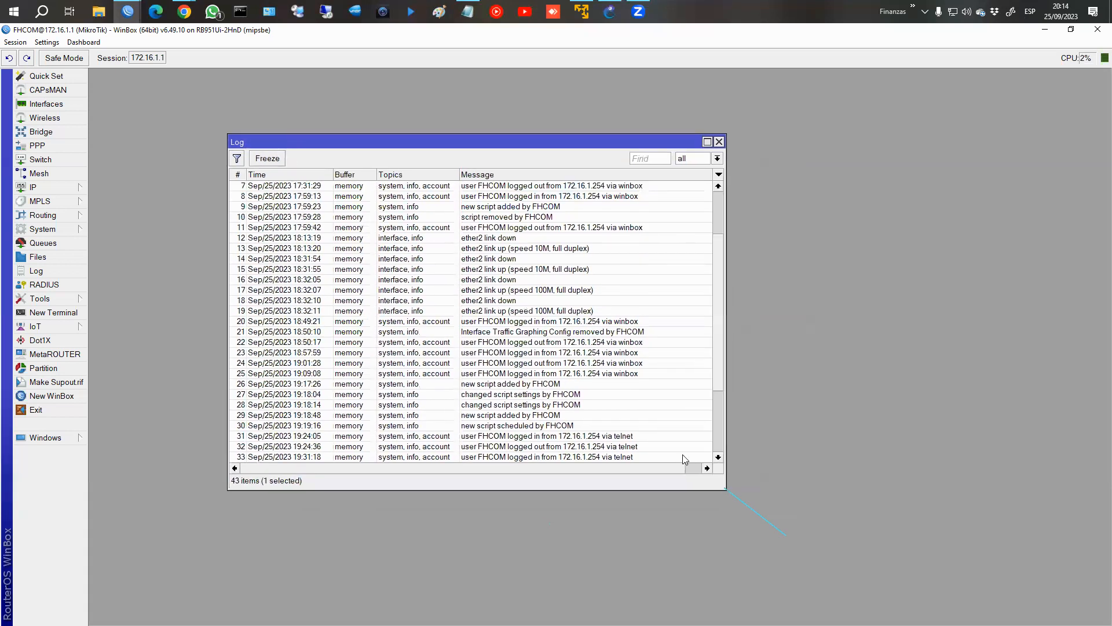
drag(725, 488, 790, 532)
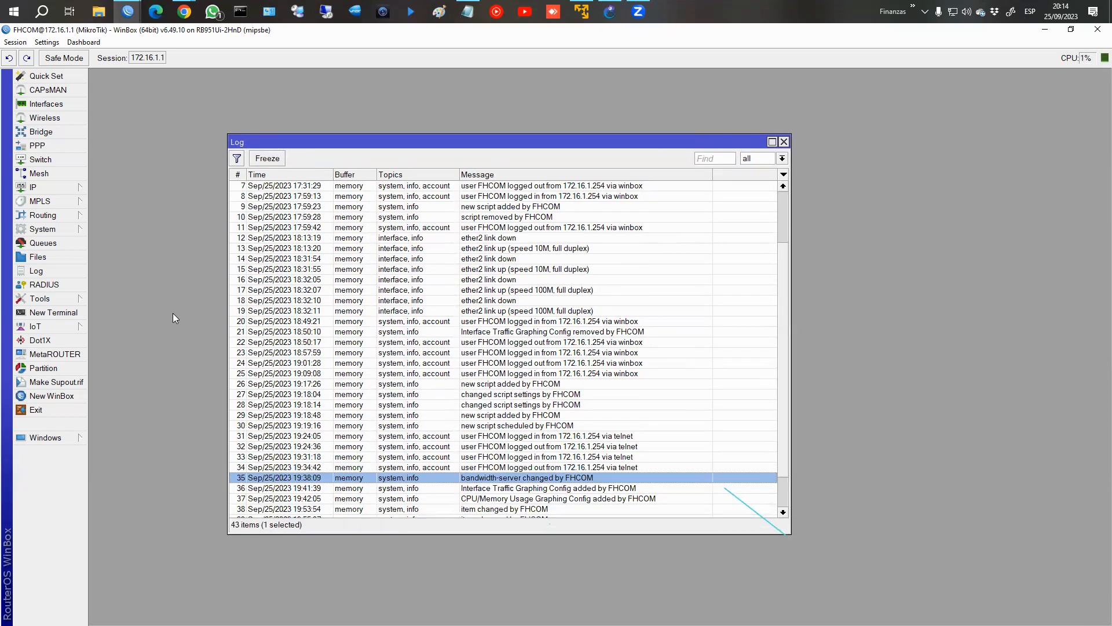
Enable logging on the srcnat masquerade rule with log prefix Masquerade, and check the log for the NAT rule change.
click(60, 186)
click(128, 300)
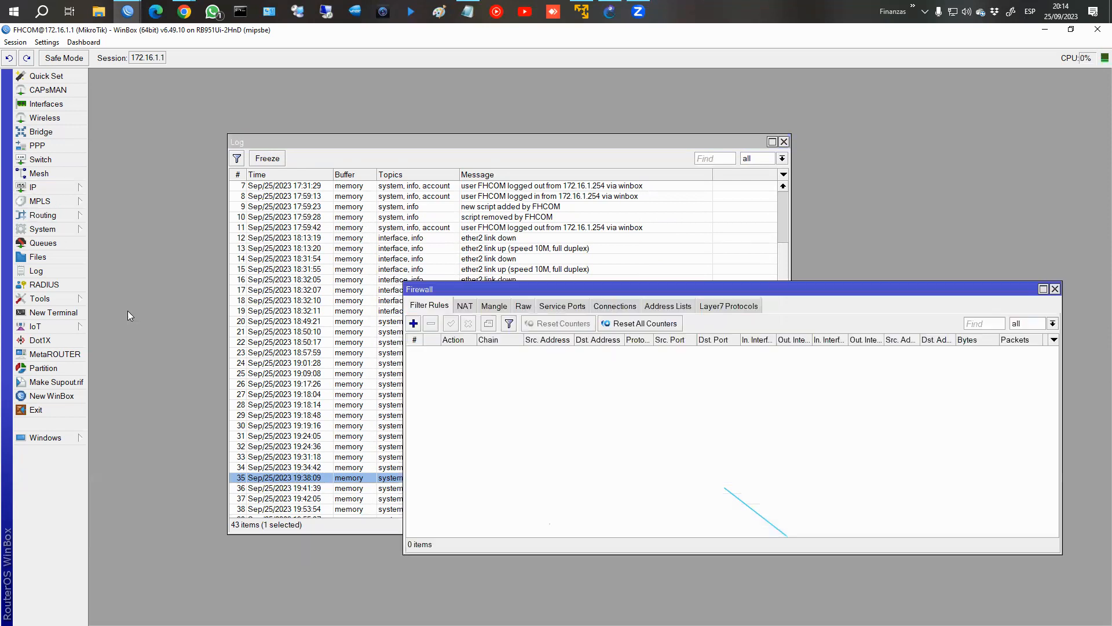
click(464, 306)
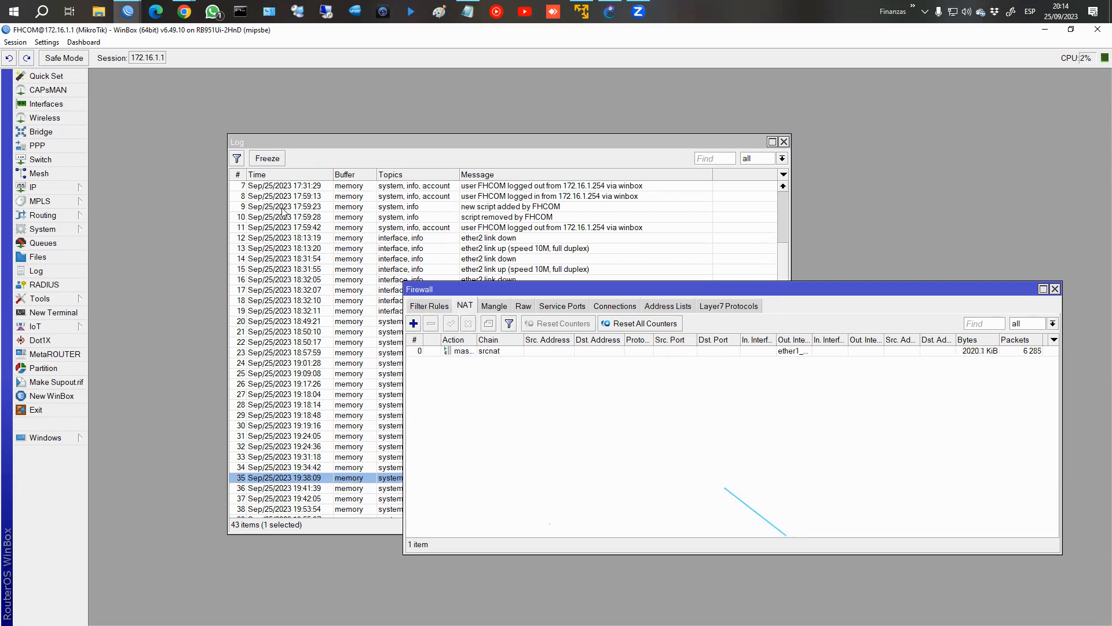
double_click(492, 351)
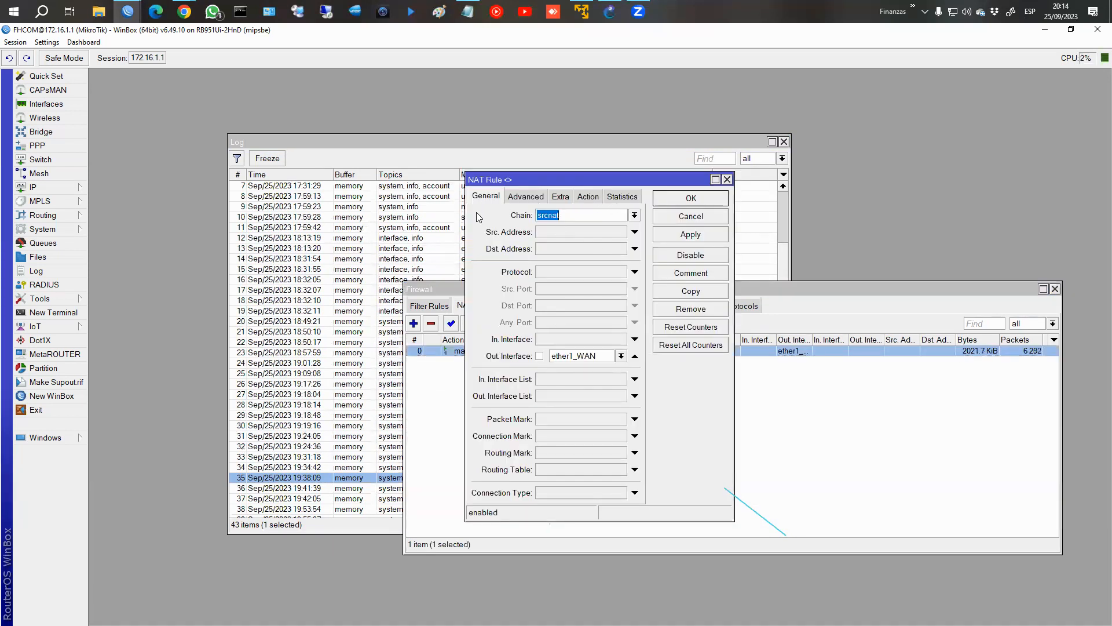
click(587, 197)
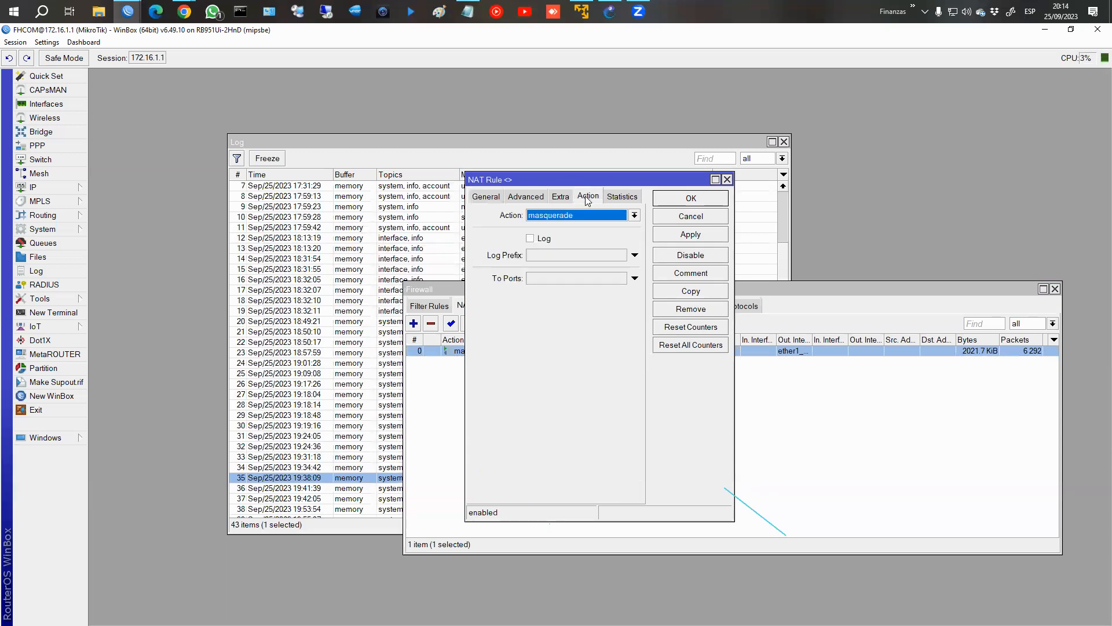
click(531, 239)
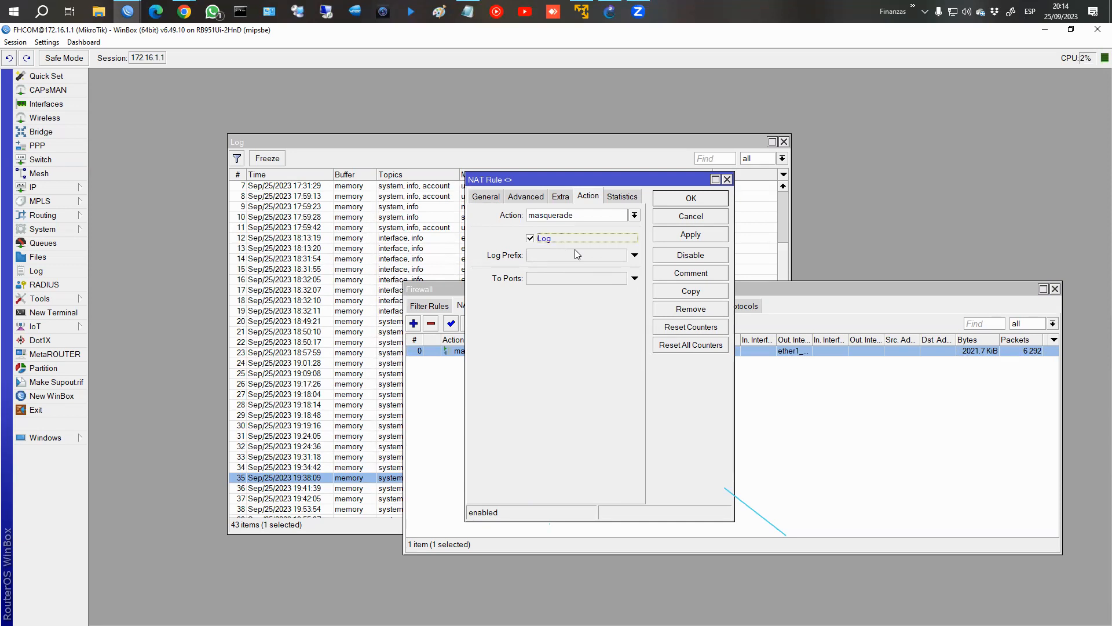
click(534, 255)
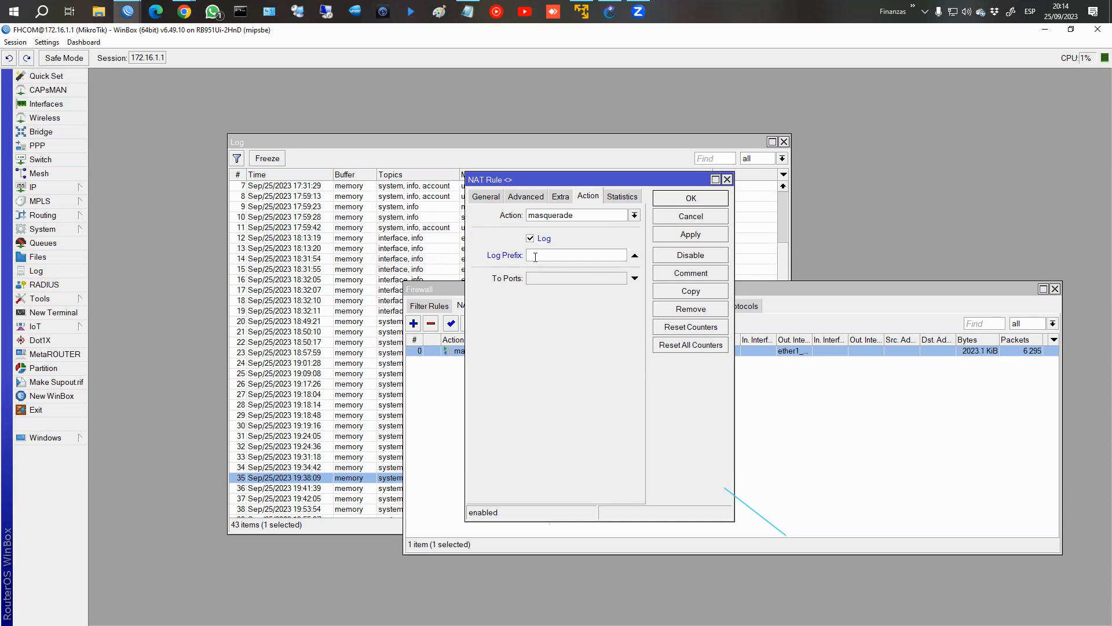
text(Masquerade)
click(690, 200)
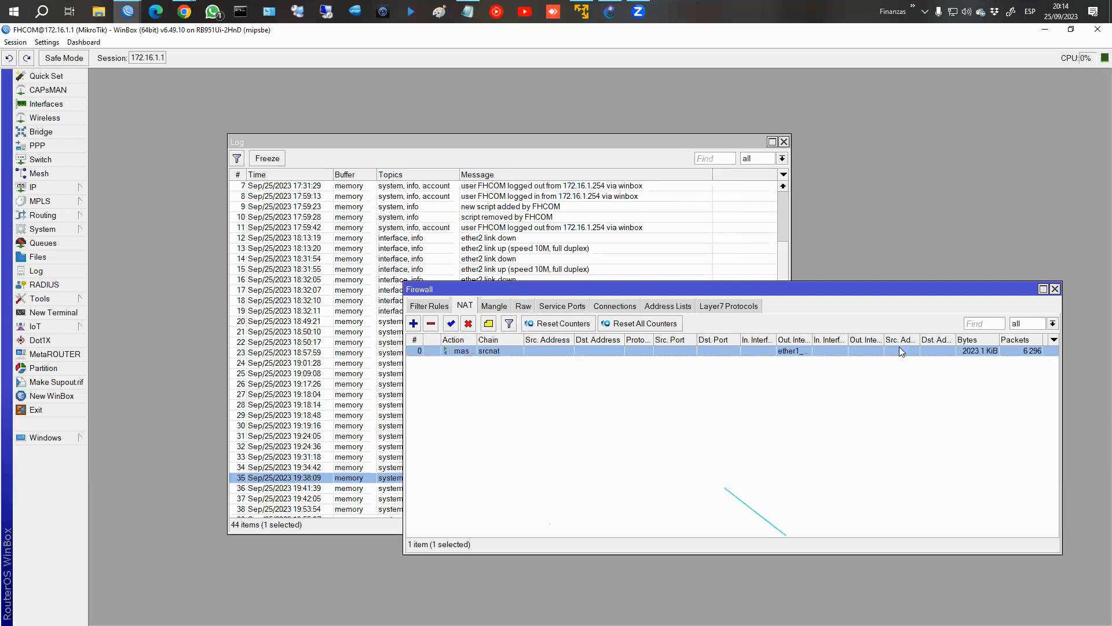
click(1054, 288)
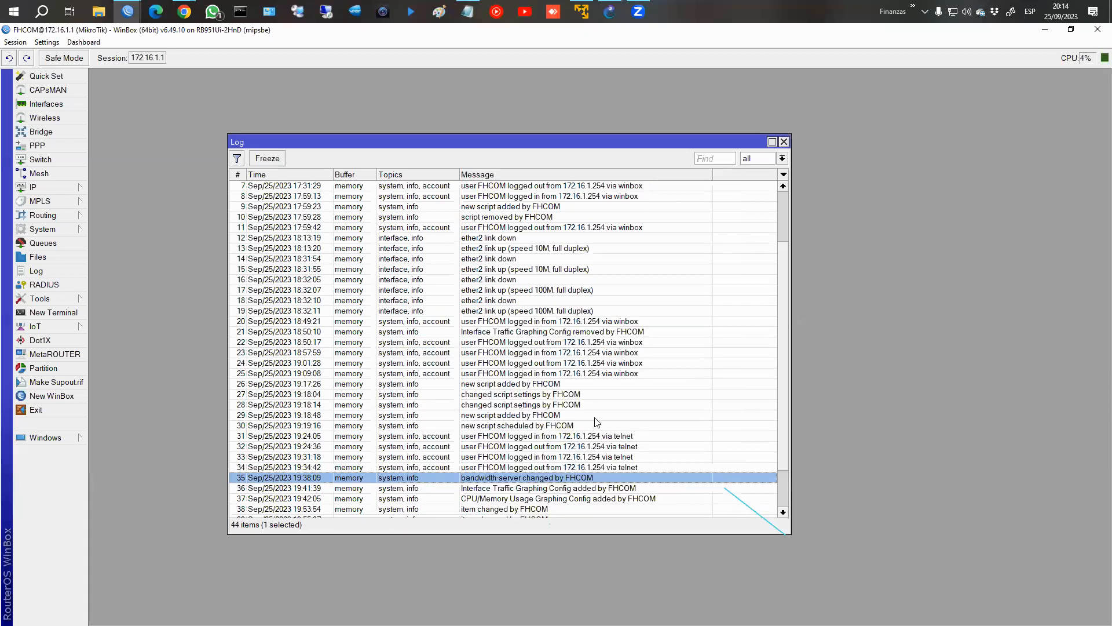
scroll(602, 420, down, 2)
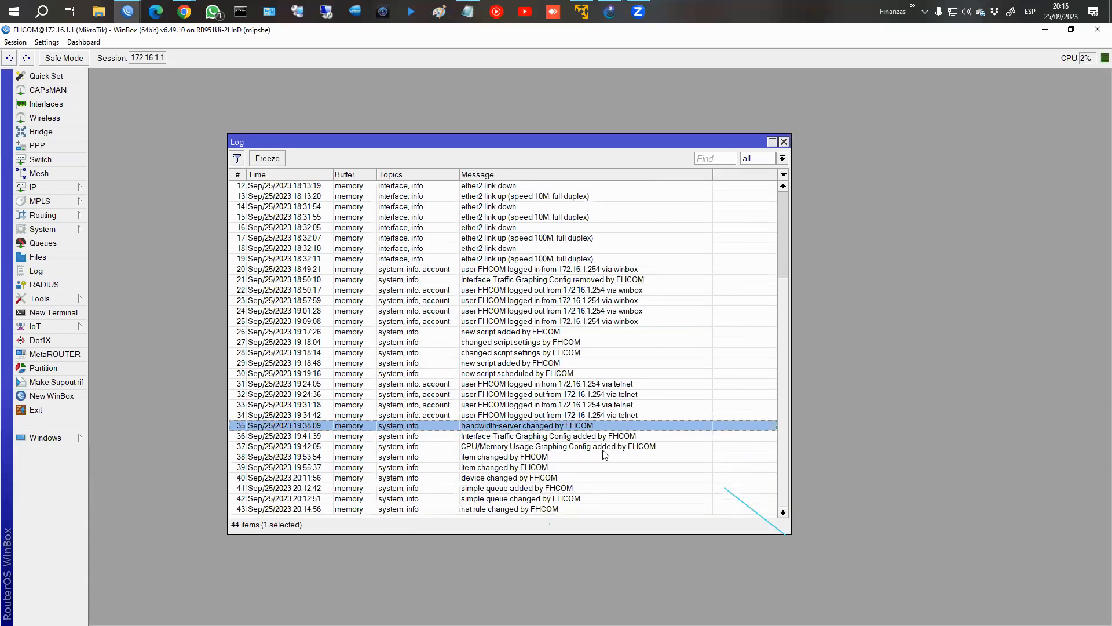
click(508, 510)
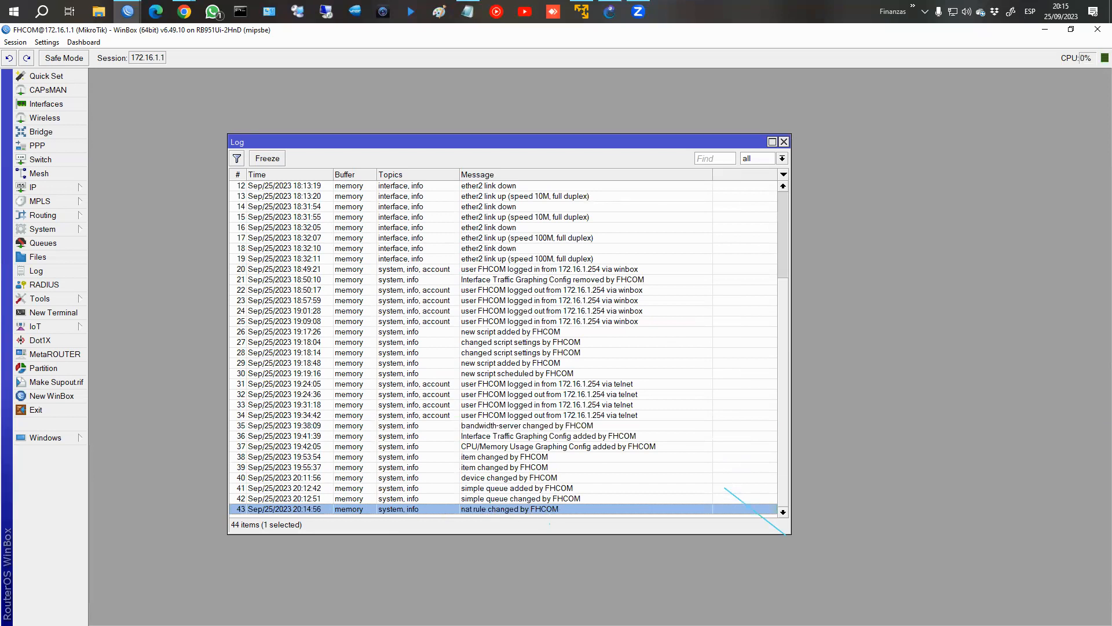
click(240, 12)
text(ping ww)
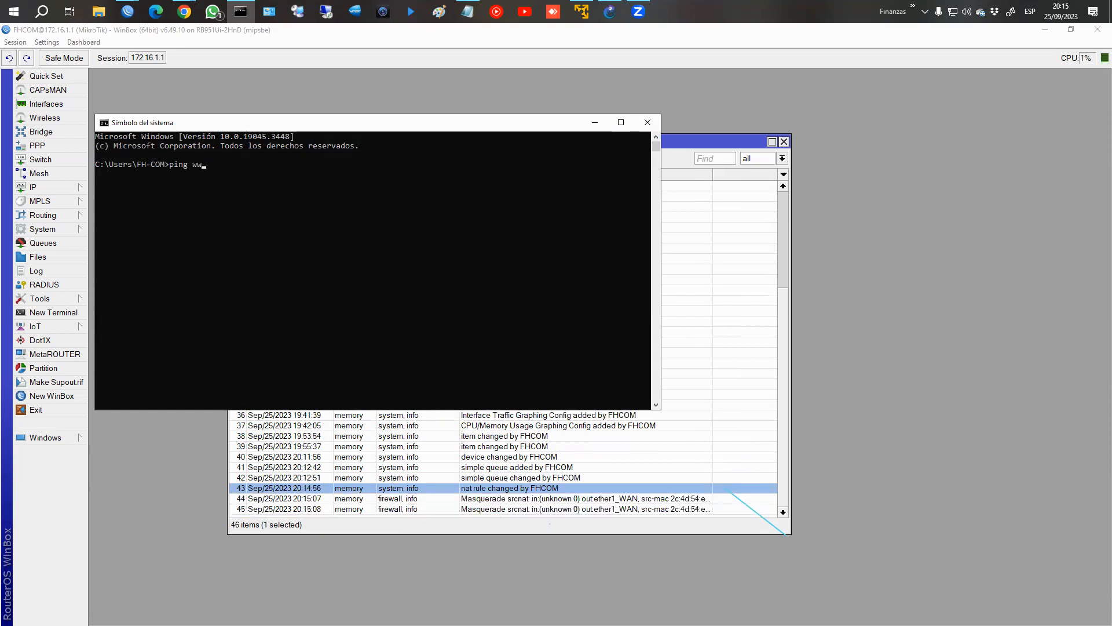
click(648, 122)
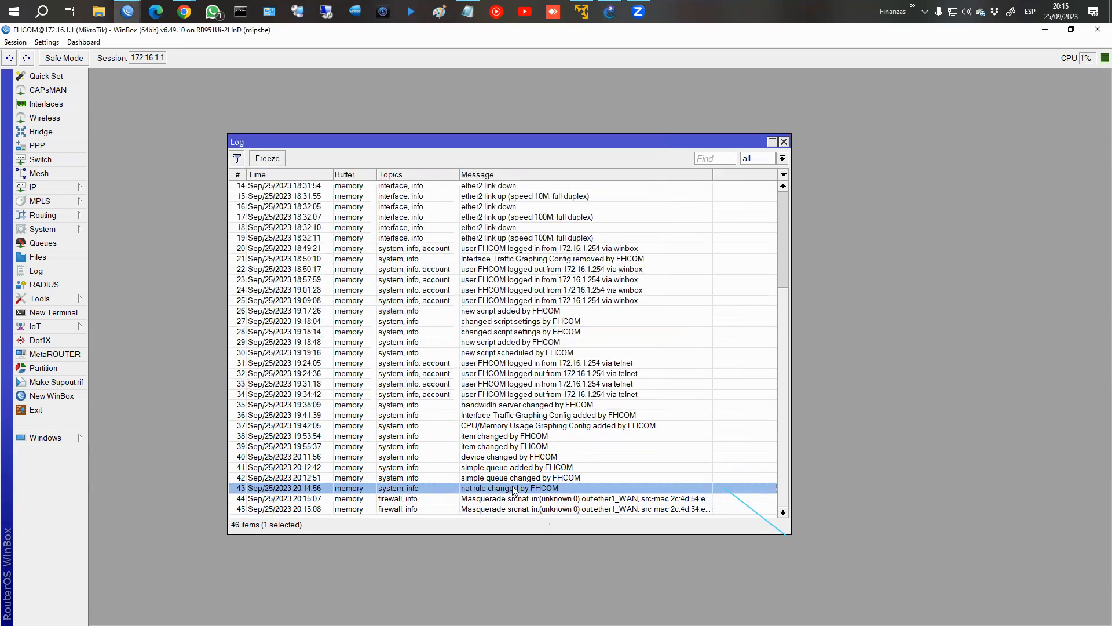
Enlarge the log window and widen its Message column to read the Masquerade firewall entries.
click(504, 499)
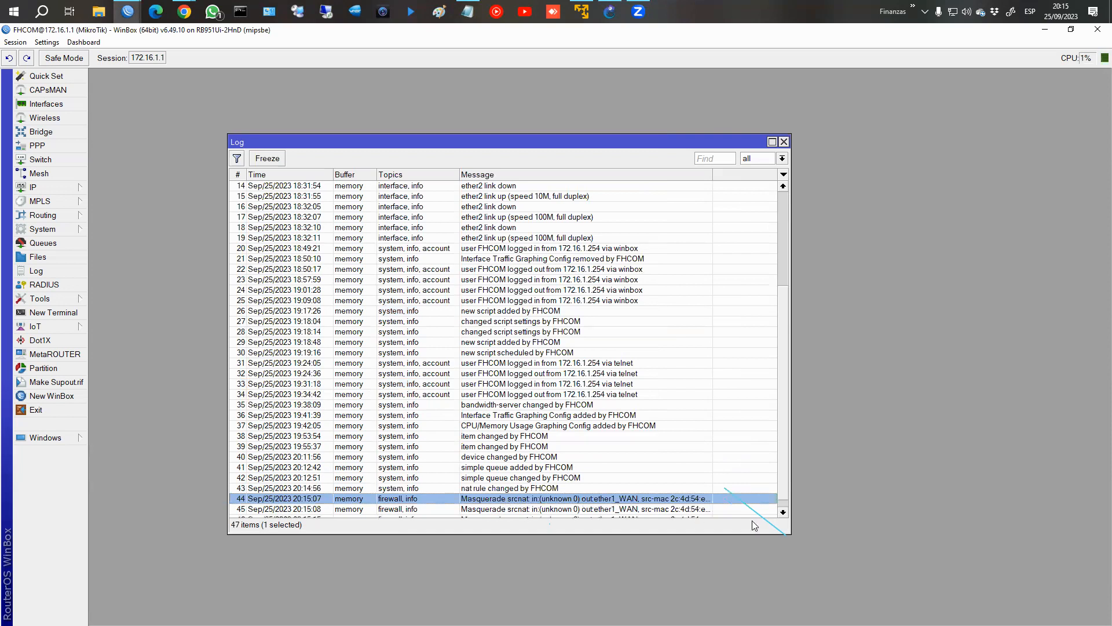
drag(786, 527, 962, 561)
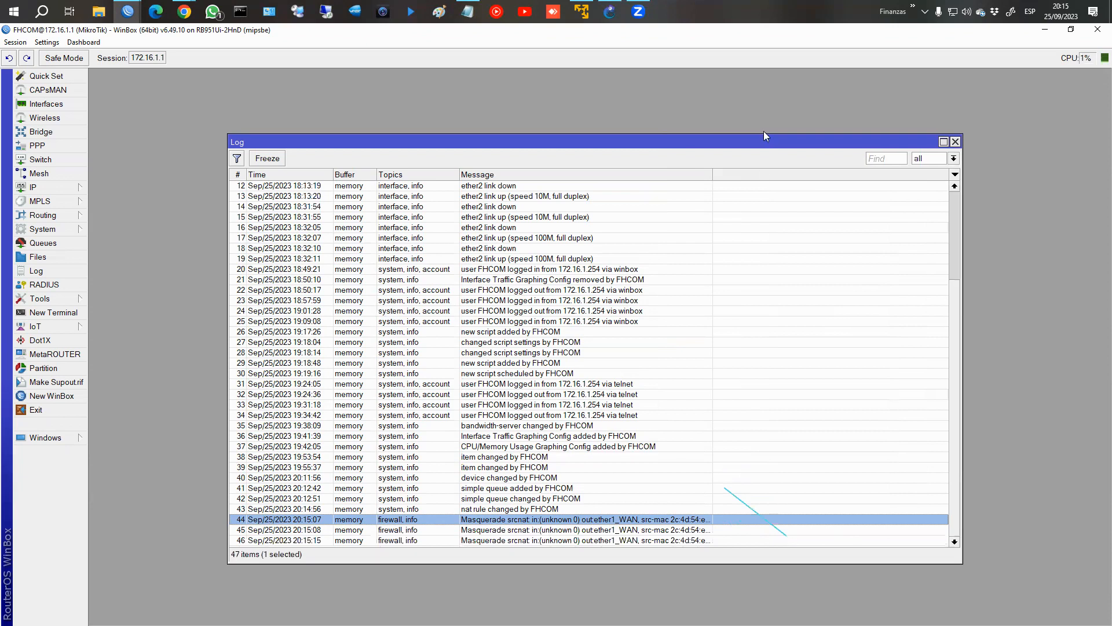
drag(851, 172, 862, 172)
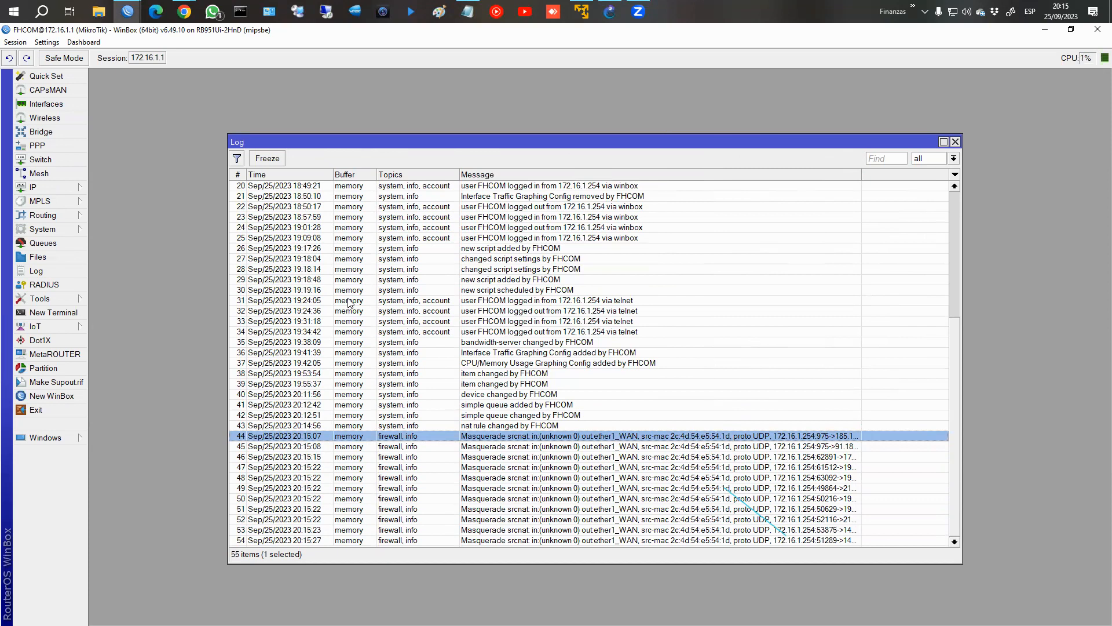
Filter the log for messages containing "masquerade", then remove the filter and close the log.
click(237, 159)
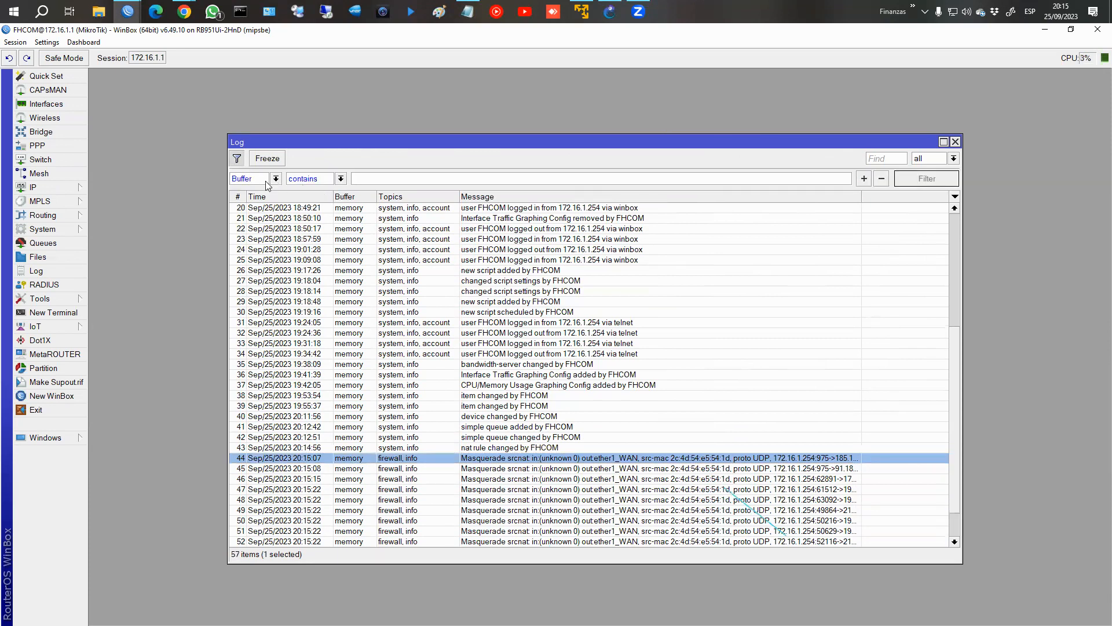
click(276, 180)
click(264, 200)
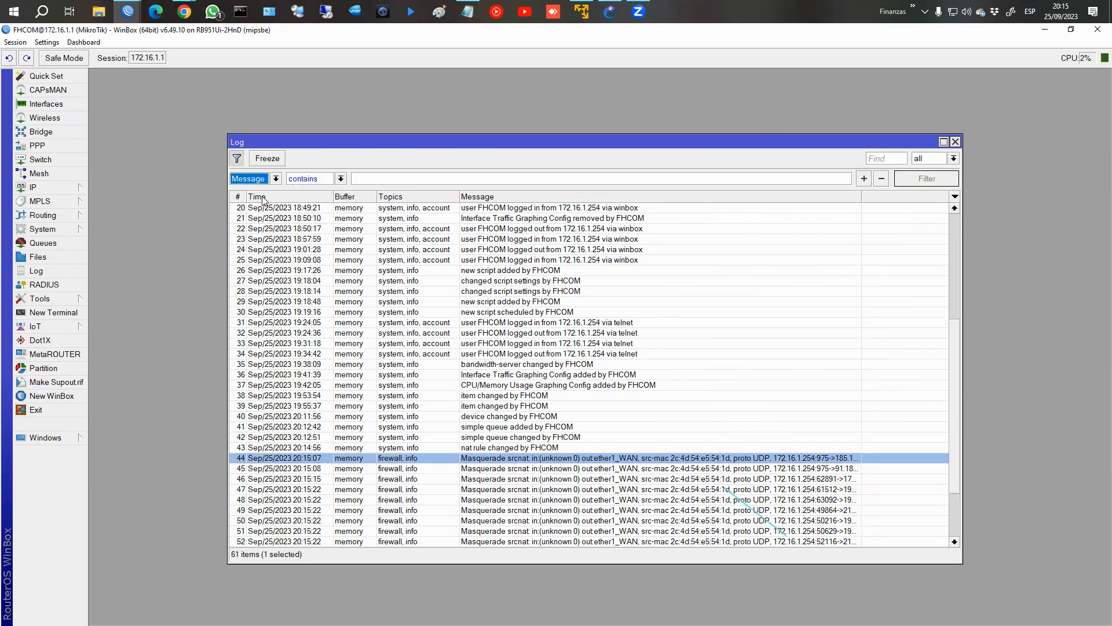
click(381, 179)
text(masquerade)
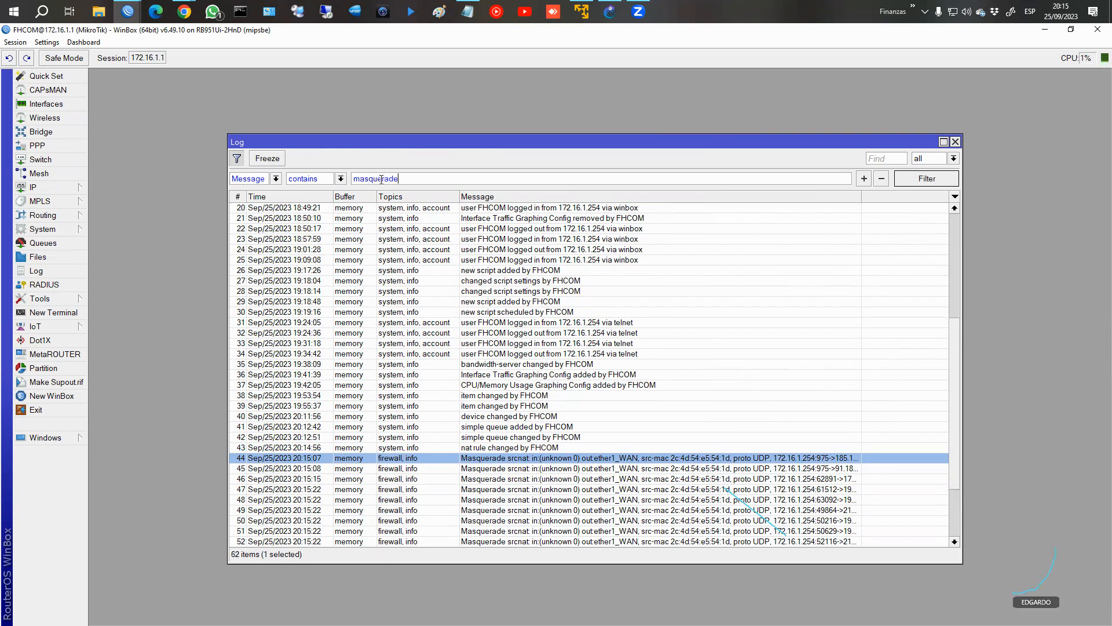
key(Return)
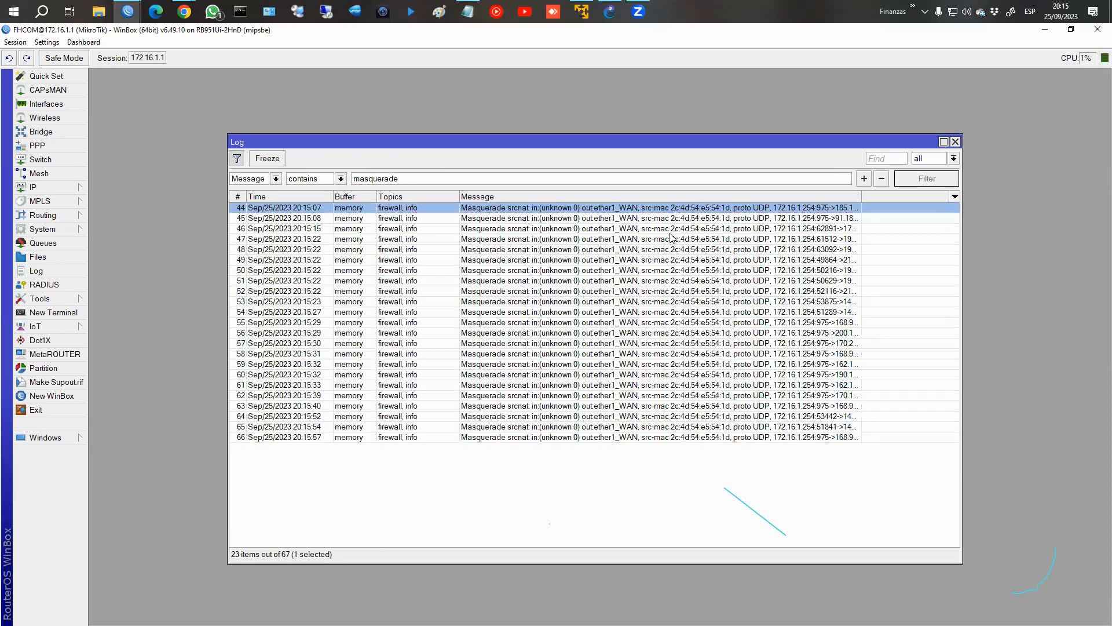
click(881, 180)
click(955, 142)
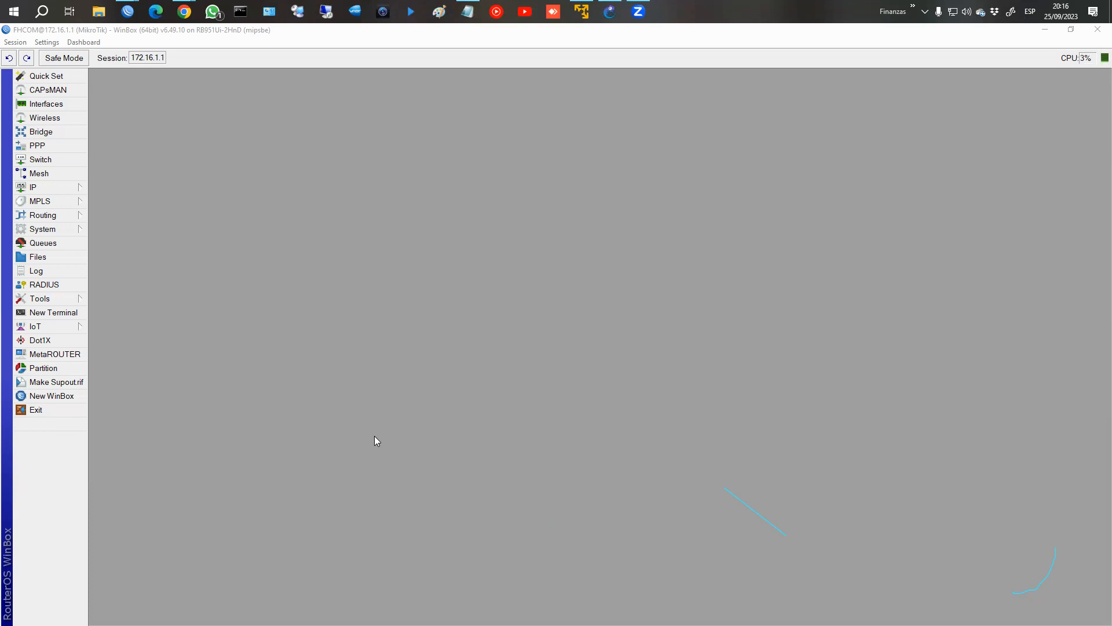
Open the system Logging settings, enlarge the window and view the logging rules and actions.
click(53, 229)
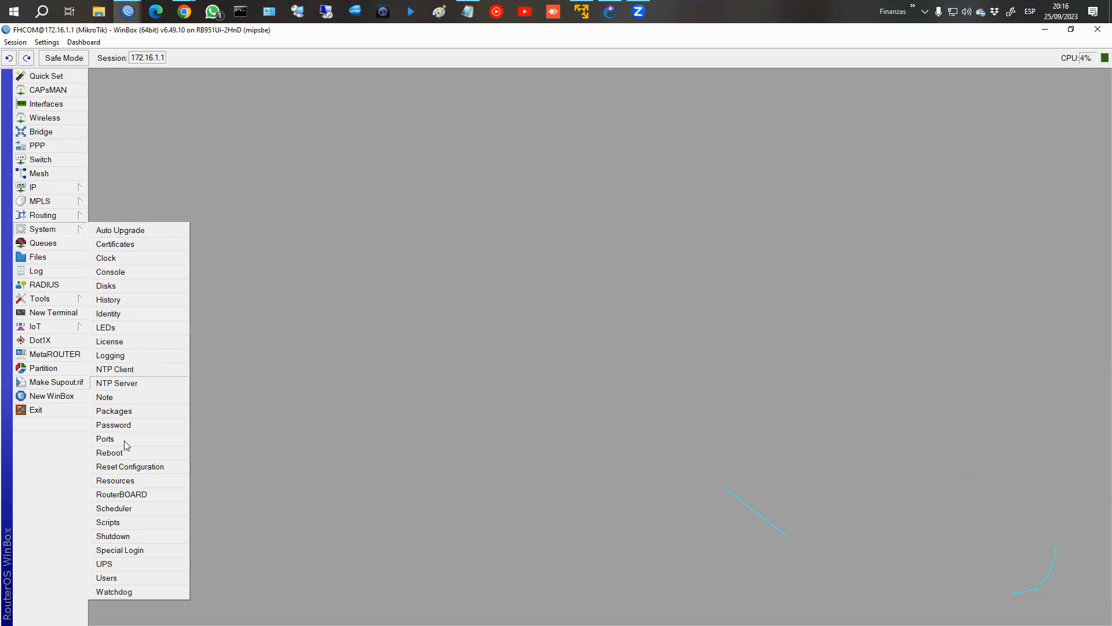
click(144, 355)
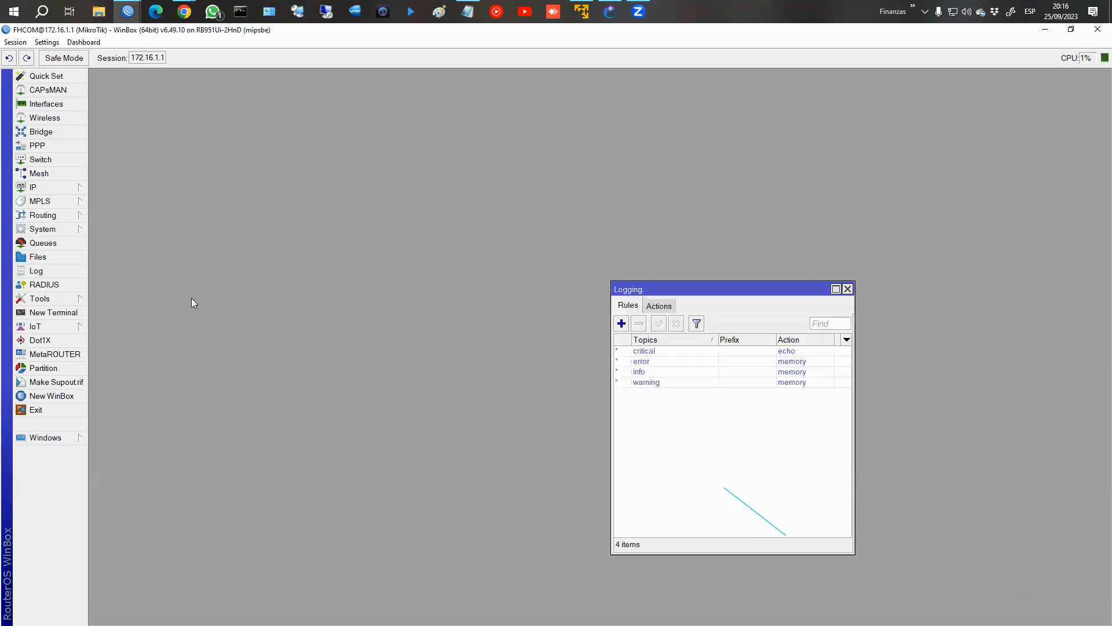
drag(661, 288, 362, 168)
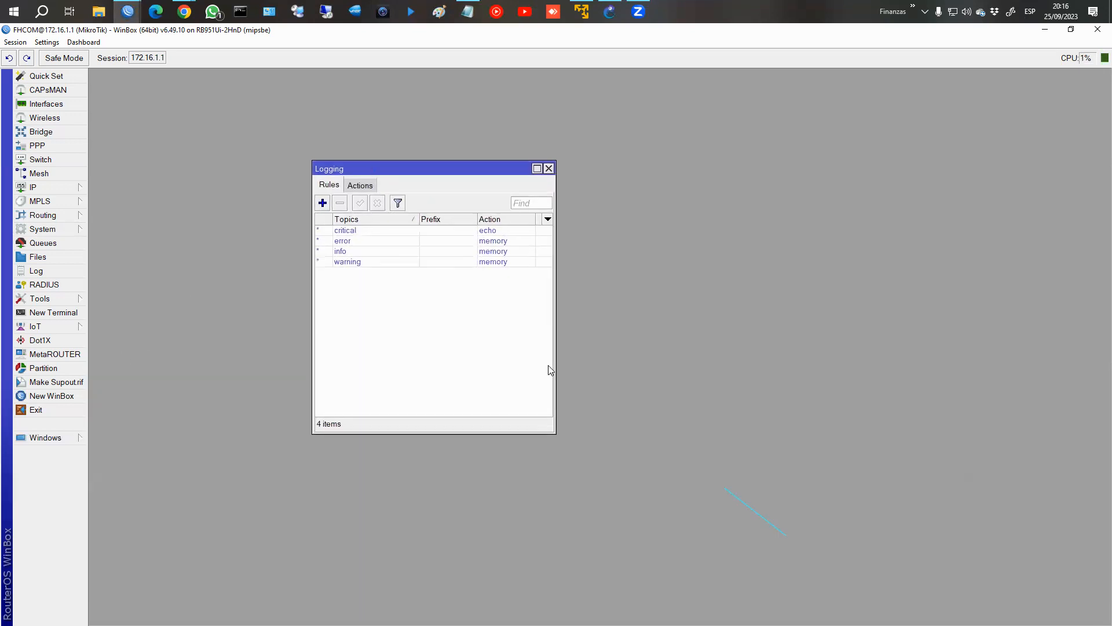
drag(557, 431, 812, 472)
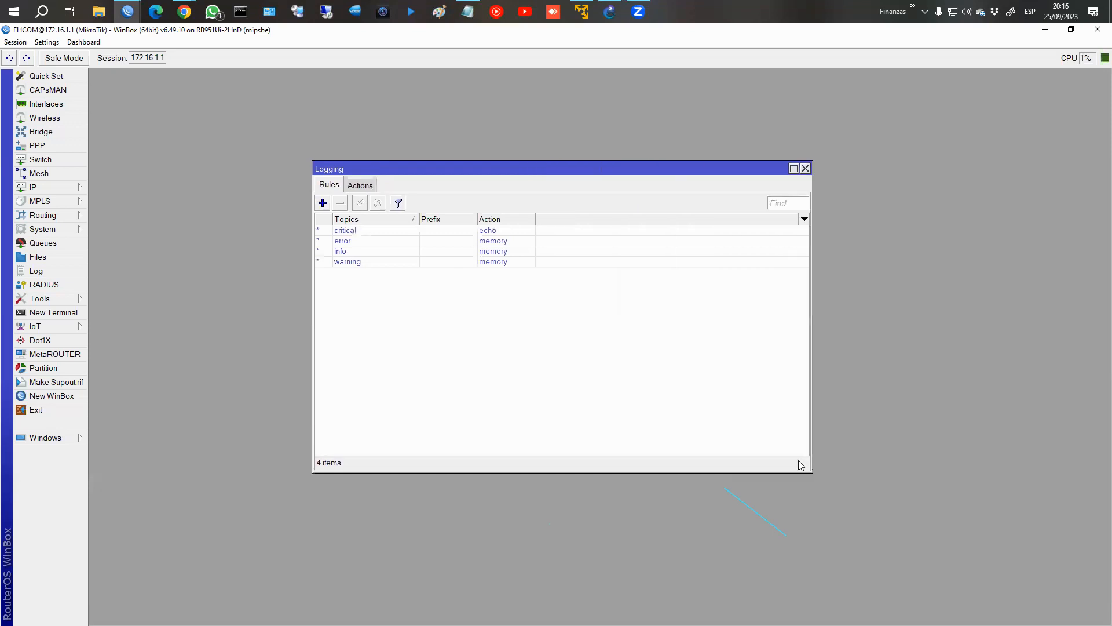
click(358, 185)
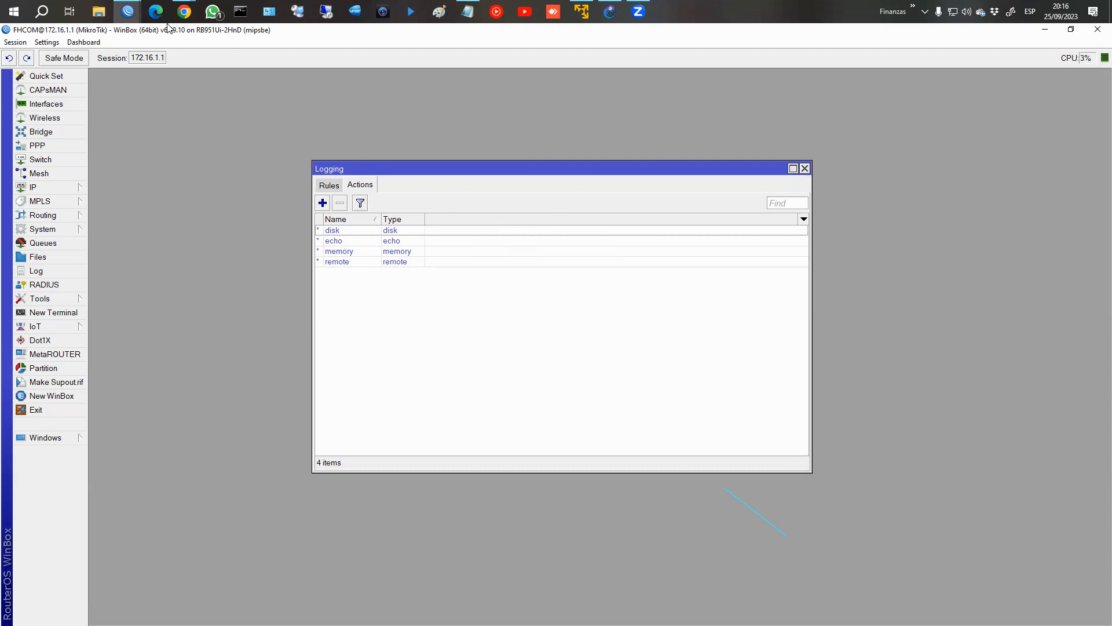
Switch to the course in Chrome and advance from the Logs page to the next page of the Logging lesson.
mouse_move(185, 11)
click(249, 70)
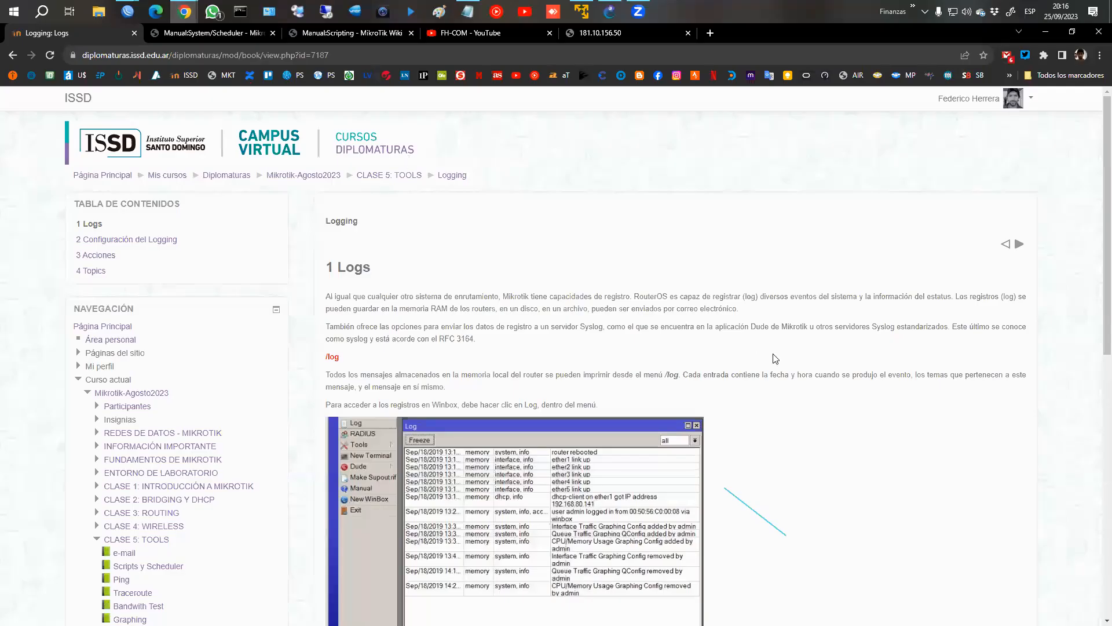
scroll(770, 359, down, 6)
click(1017, 334)
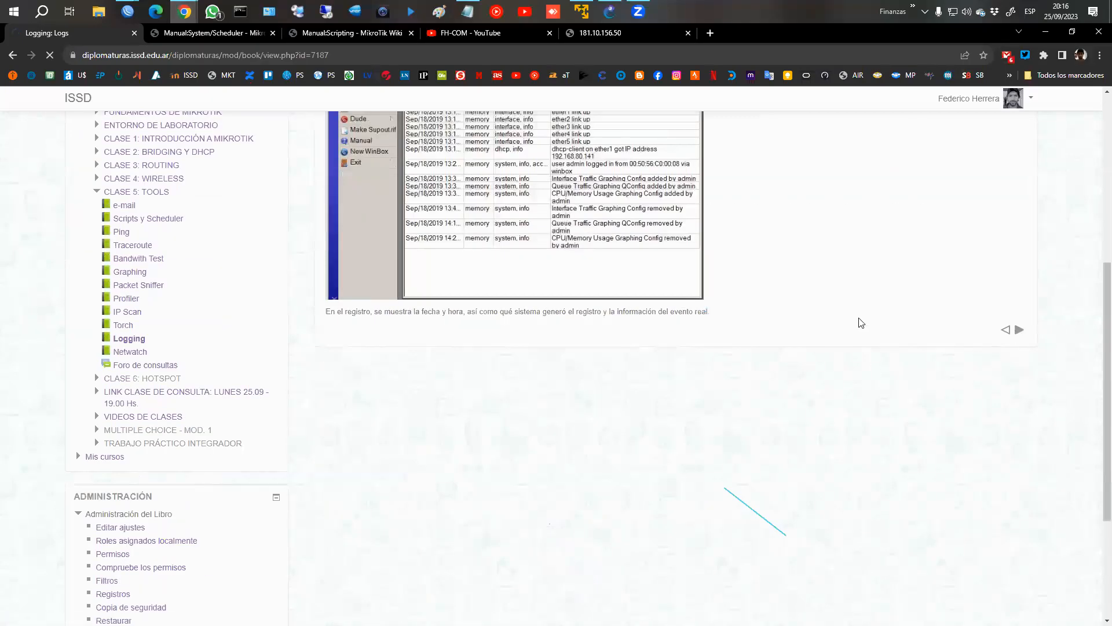
Read the start of the Configuración del Logging page, covering the echo and memory log actions.
scroll(808, 302, down, 1)
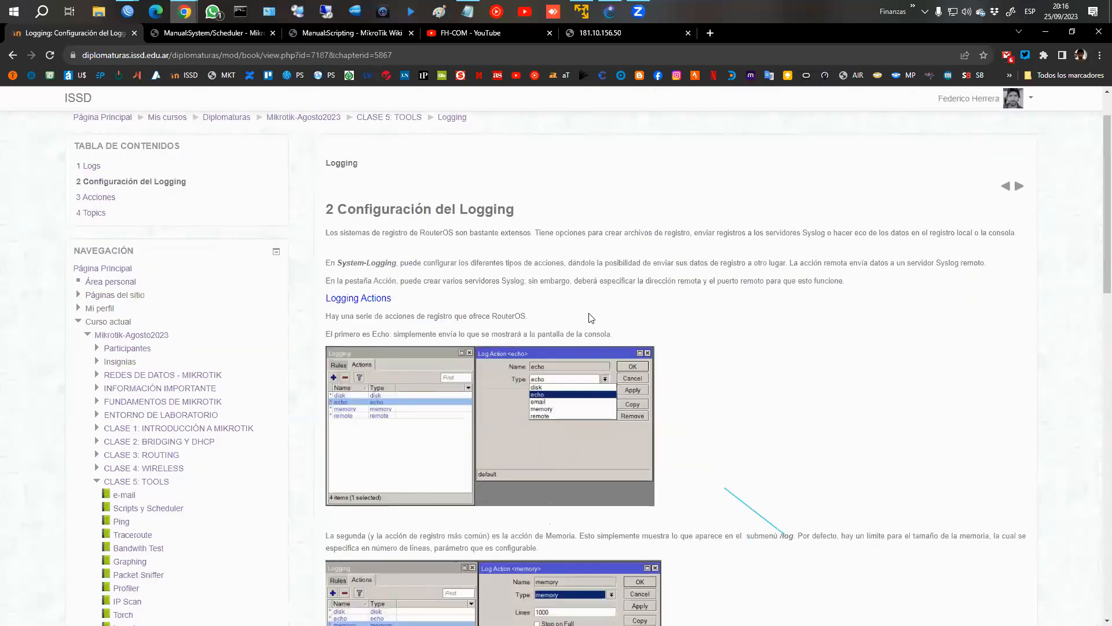
scroll(589, 315, down, 1)
scroll(478, 291, down, 2)
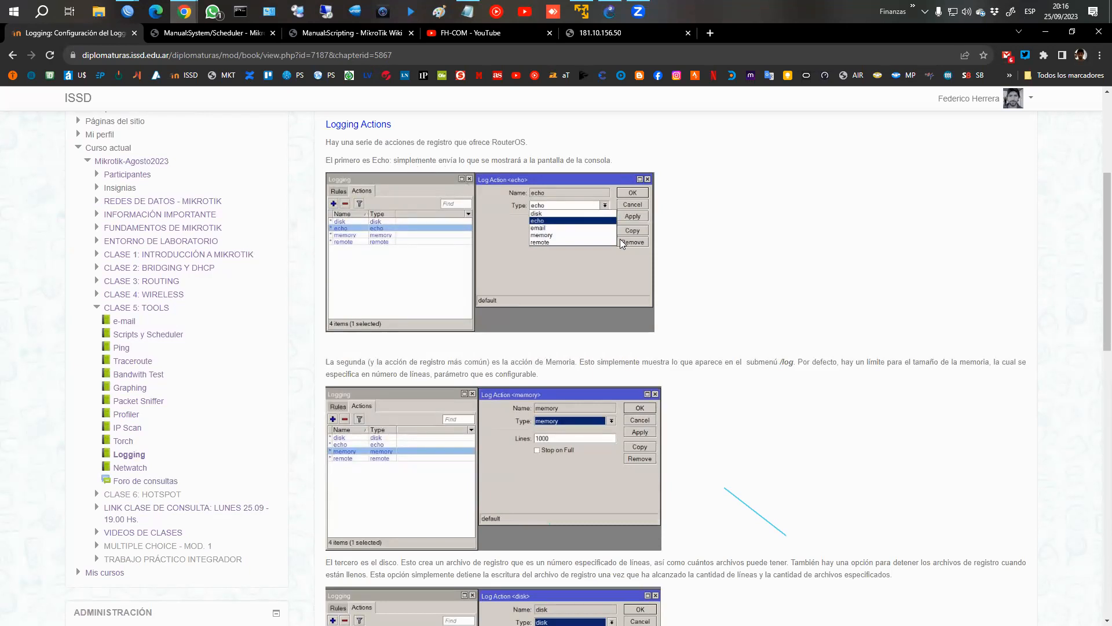
Switch to the WinBox session for 172.16.1.1, open a new terminal to check for echoed log messages, and close it.
click(128, 12)
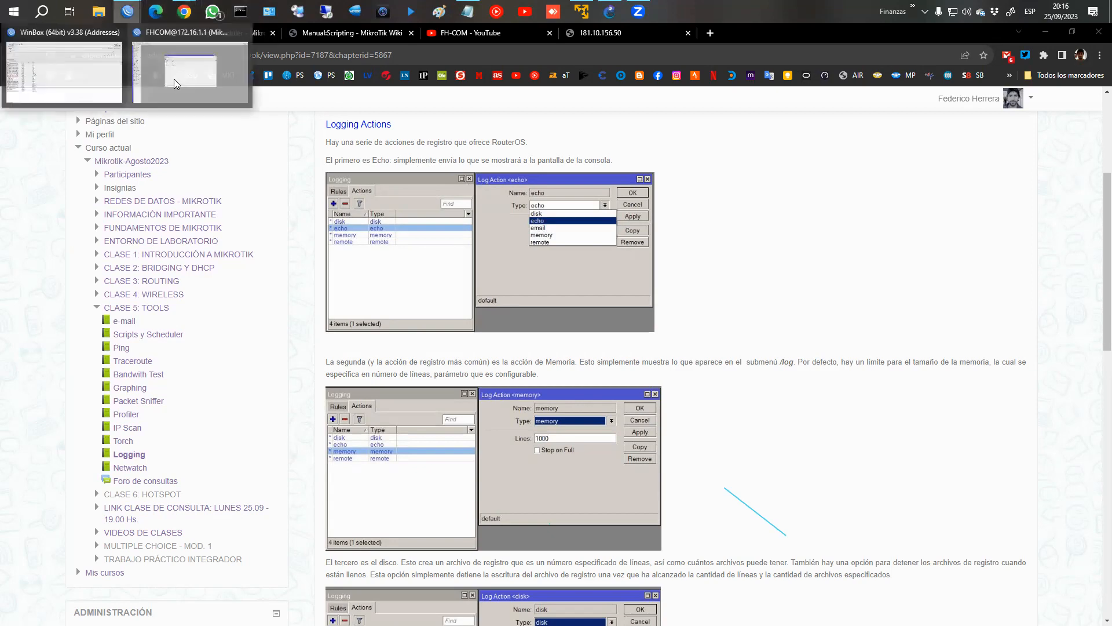
click(190, 73)
click(52, 312)
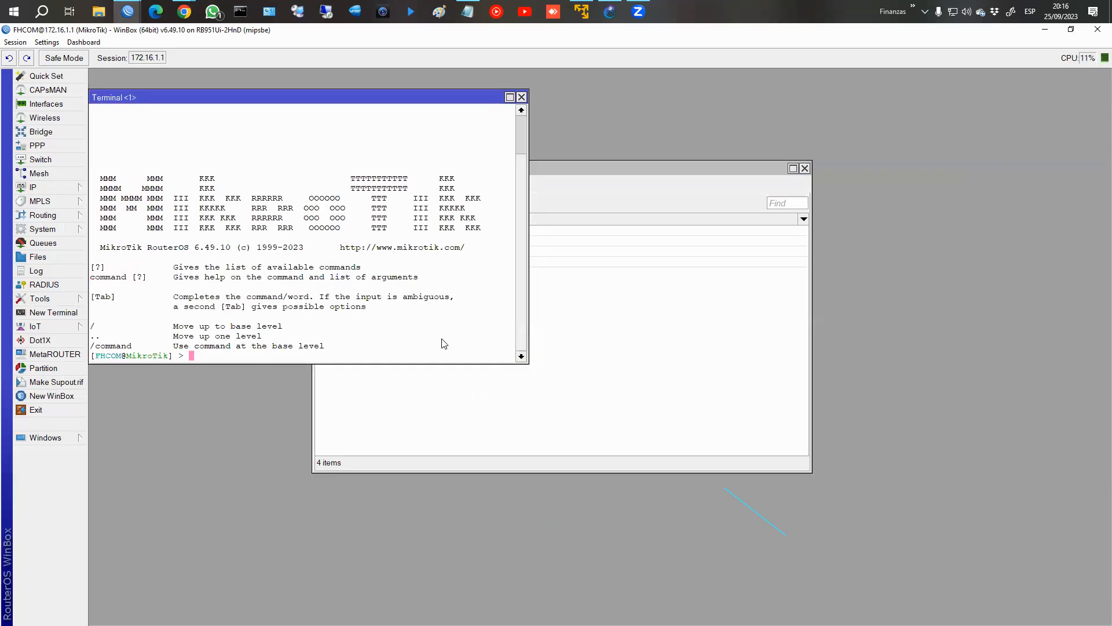
click(522, 96)
Connect to the saved router noted 1358, open a new terminal to check for echoed messages, and close the session.
click(129, 12)
click(191, 73)
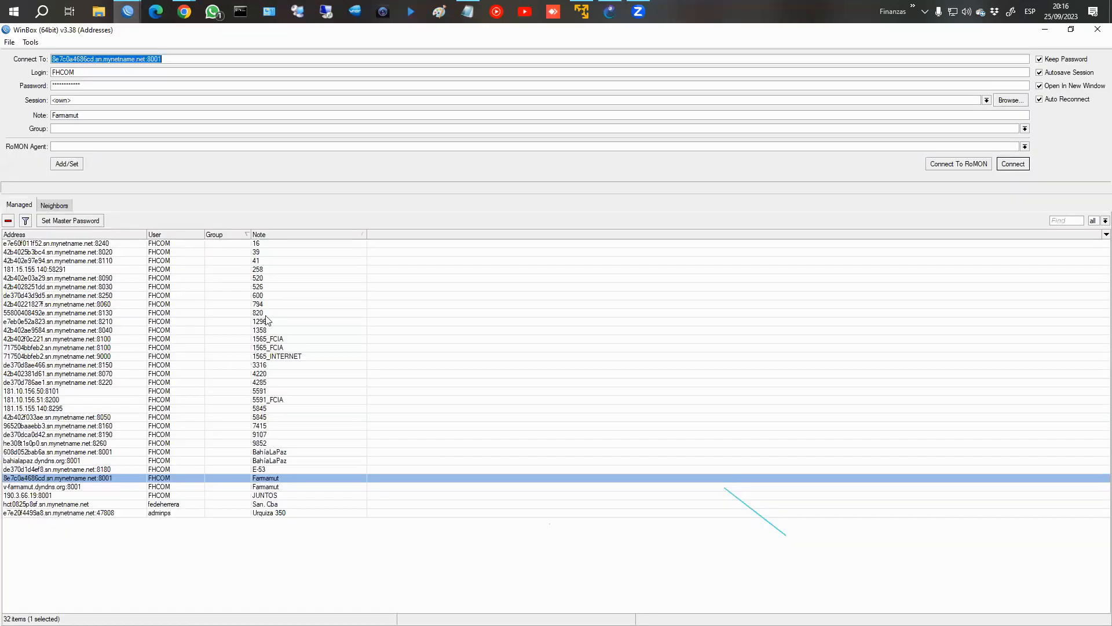
double_click(267, 330)
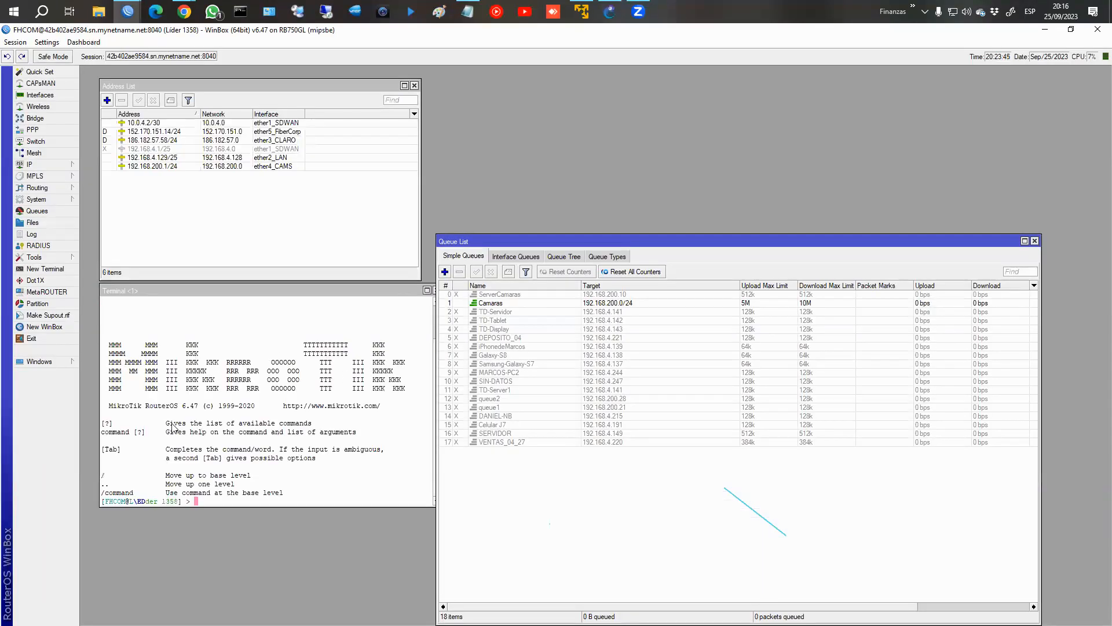
click(45, 268)
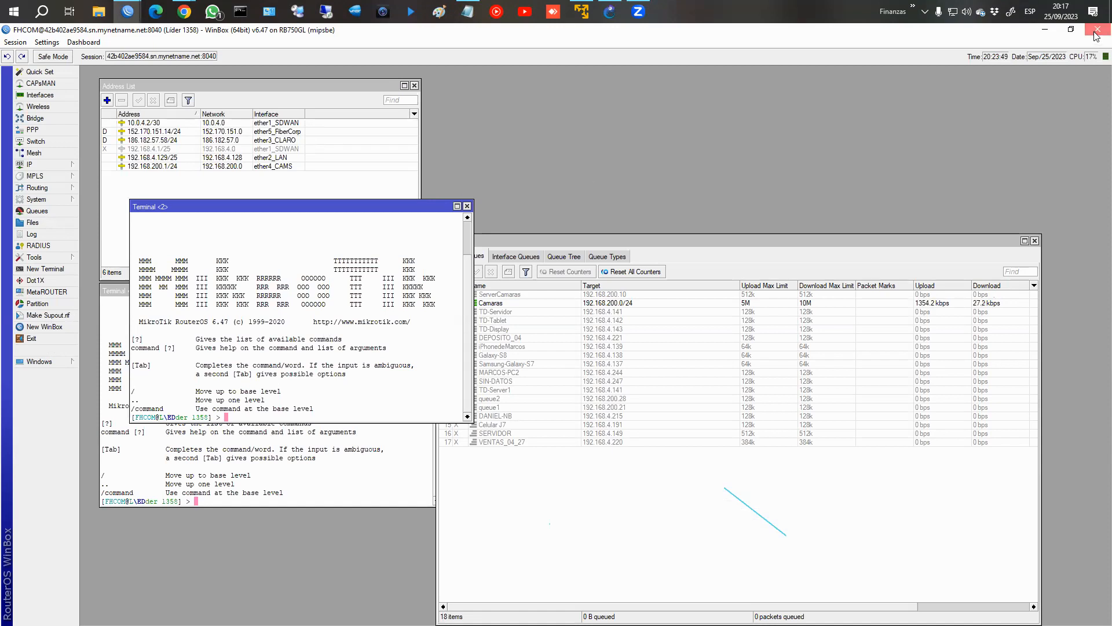
click(1046, 30)
Connect to the saved router noted 526, open another terminal to check for echoed messages, and close the session.
mouse_move(180, 10)
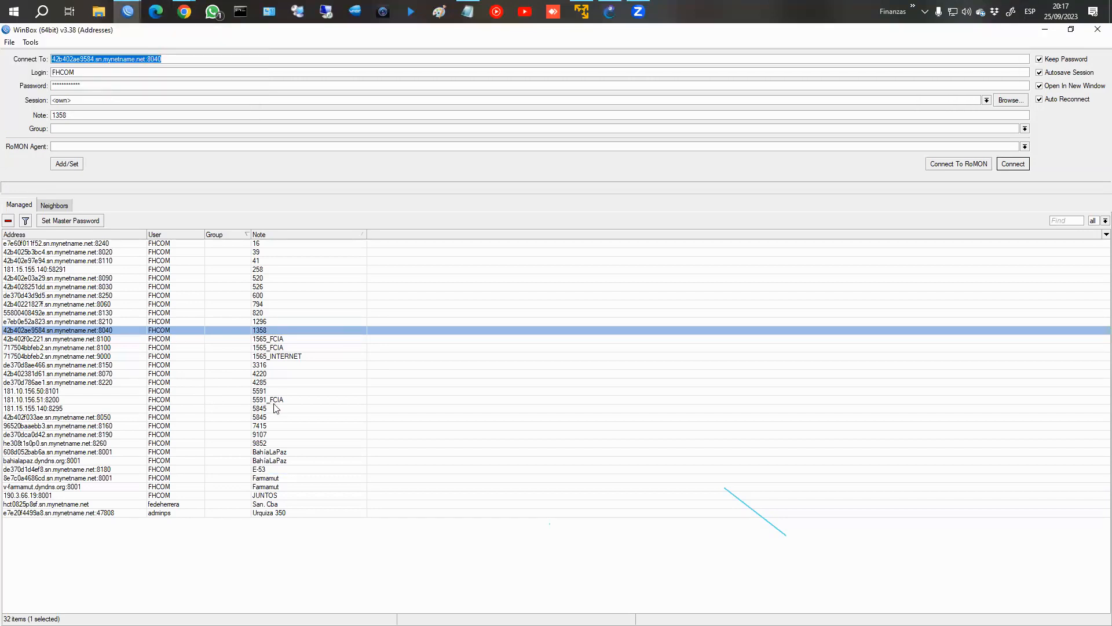
double_click(267, 287)
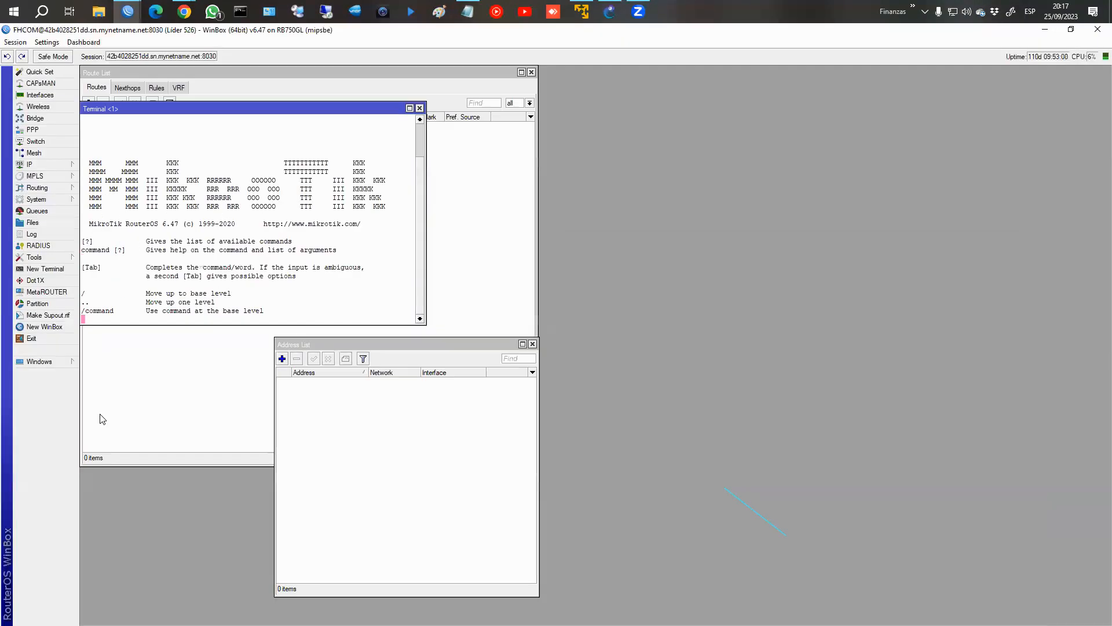
click(44, 268)
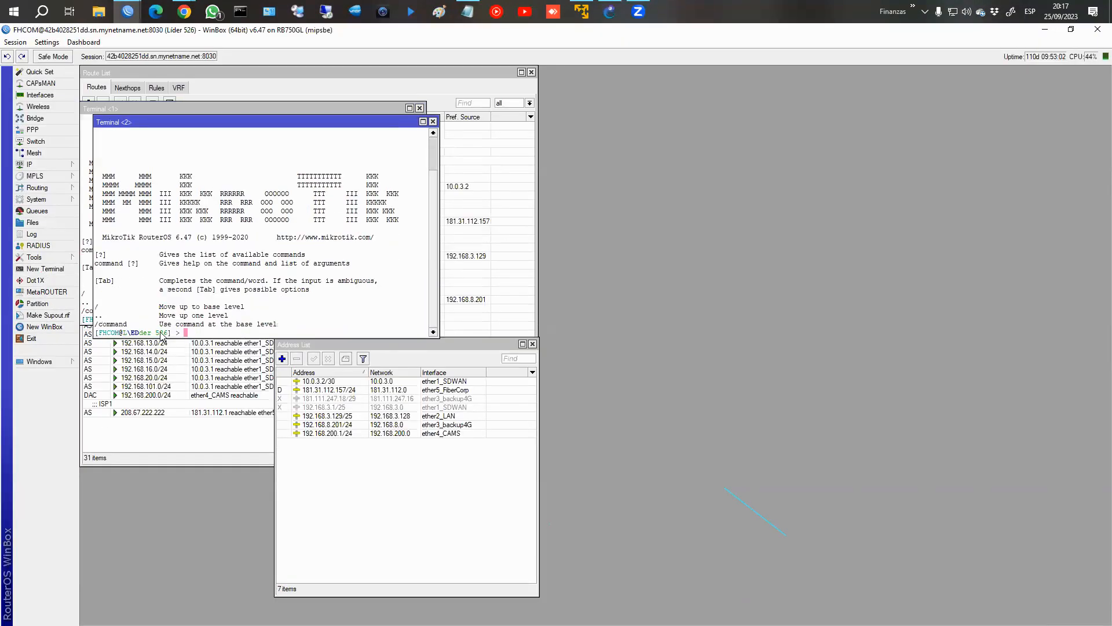
click(1097, 29)
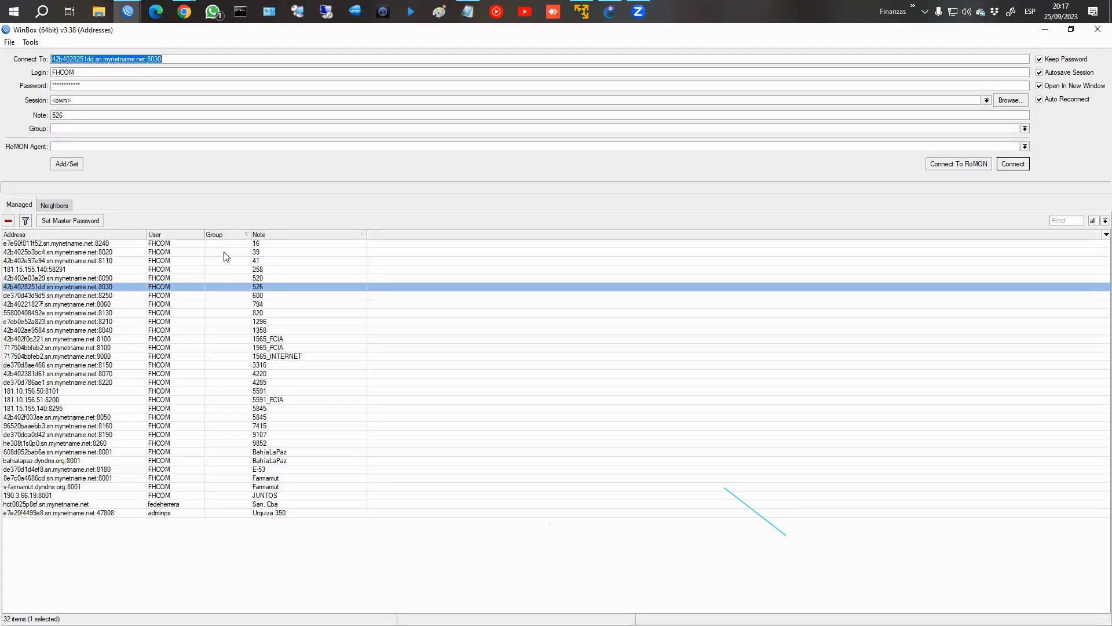
Connect to the saved router noted 7415, check its terminal for echoed messages, and close the terminal and session.
double_click(246, 426)
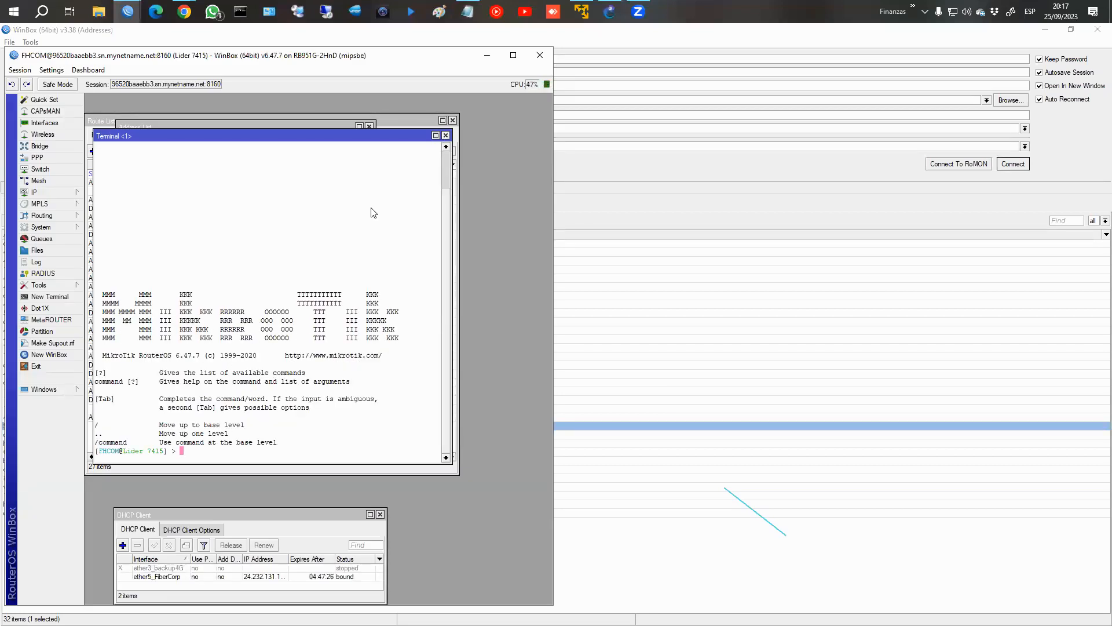
click(446, 136)
click(541, 57)
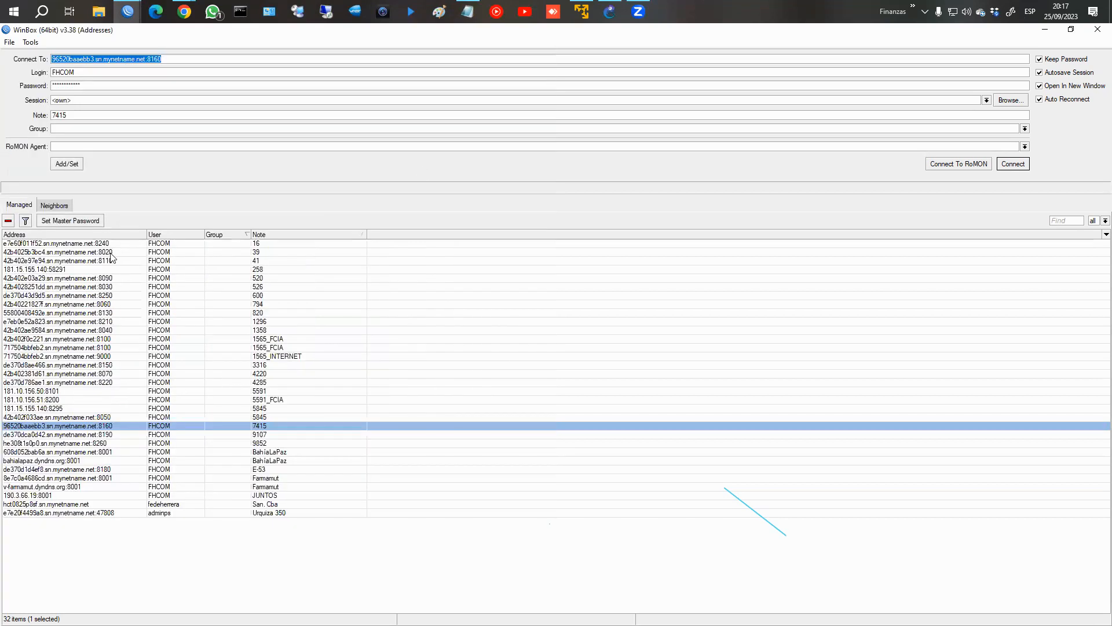
Connect to the first saved BahíaLaPaz router, open a new terminal and enlarge its window.
click(128, 5)
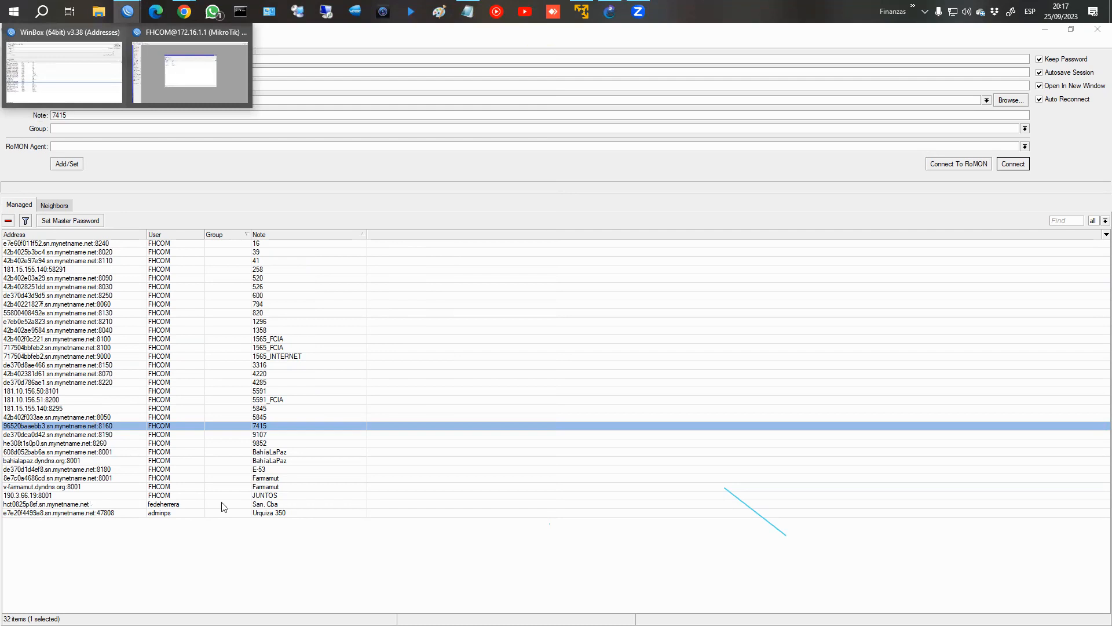
click(261, 454)
double_click(261, 456)
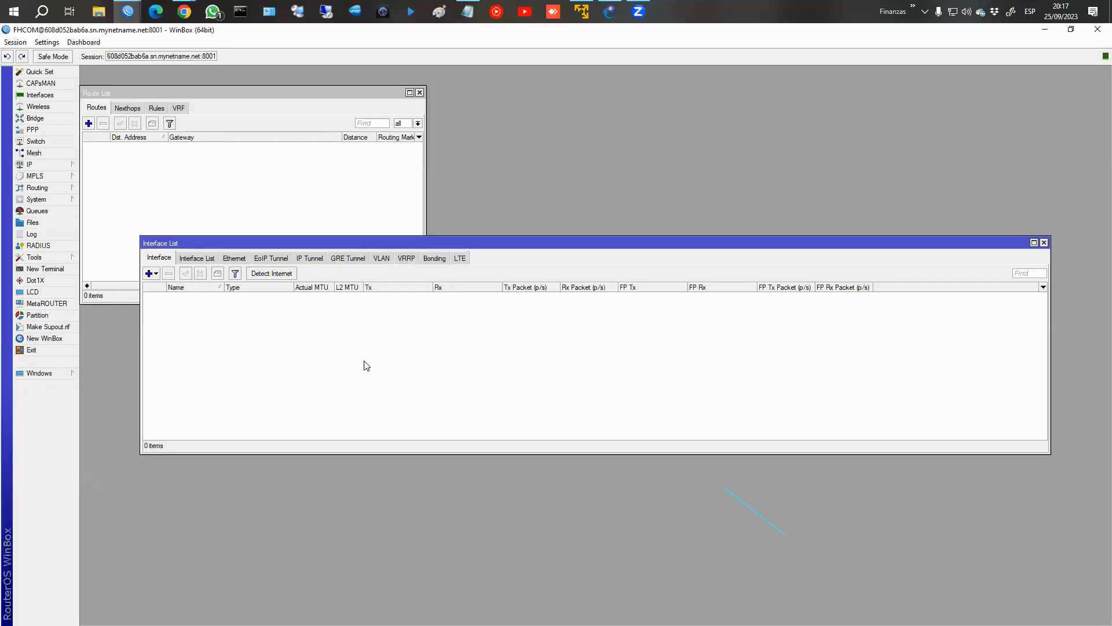
click(45, 269)
drag(768, 457, 934, 596)
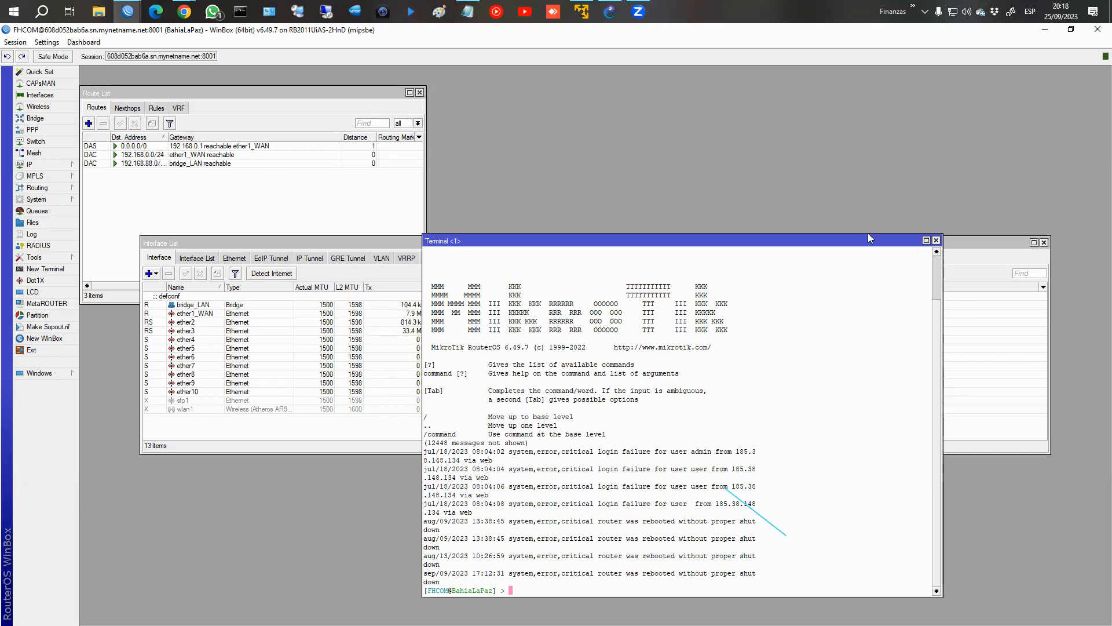
Zoom in the WinBox interface and reposition the terminal to read the critical log messages, then close the BahíaLaPaz session.
click(47, 42)
click(85, 87)
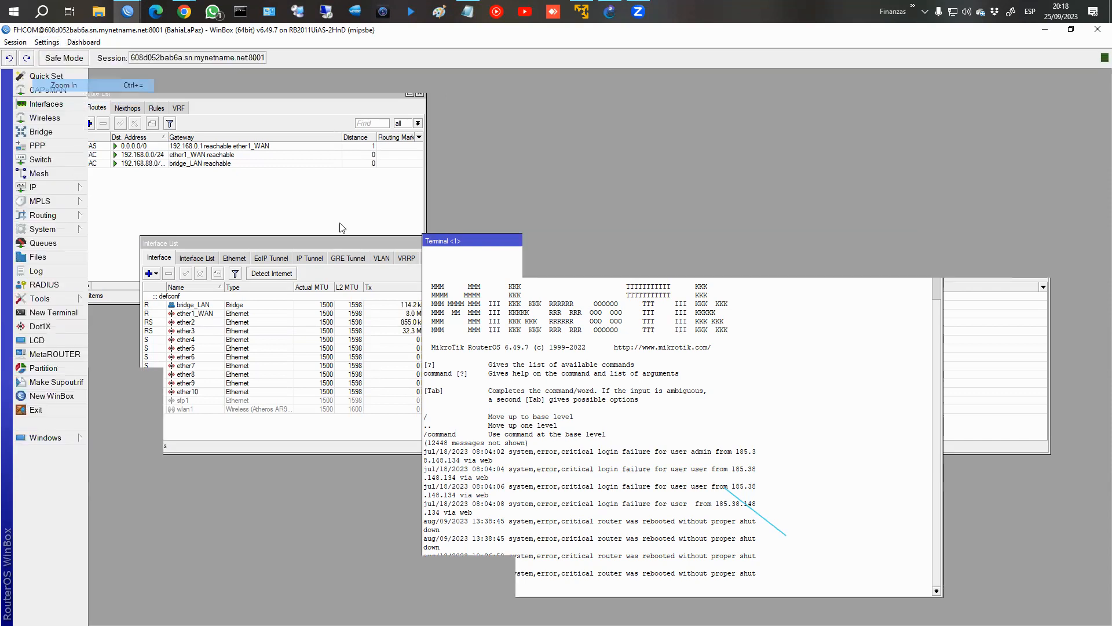
drag(427, 136, 396, 109)
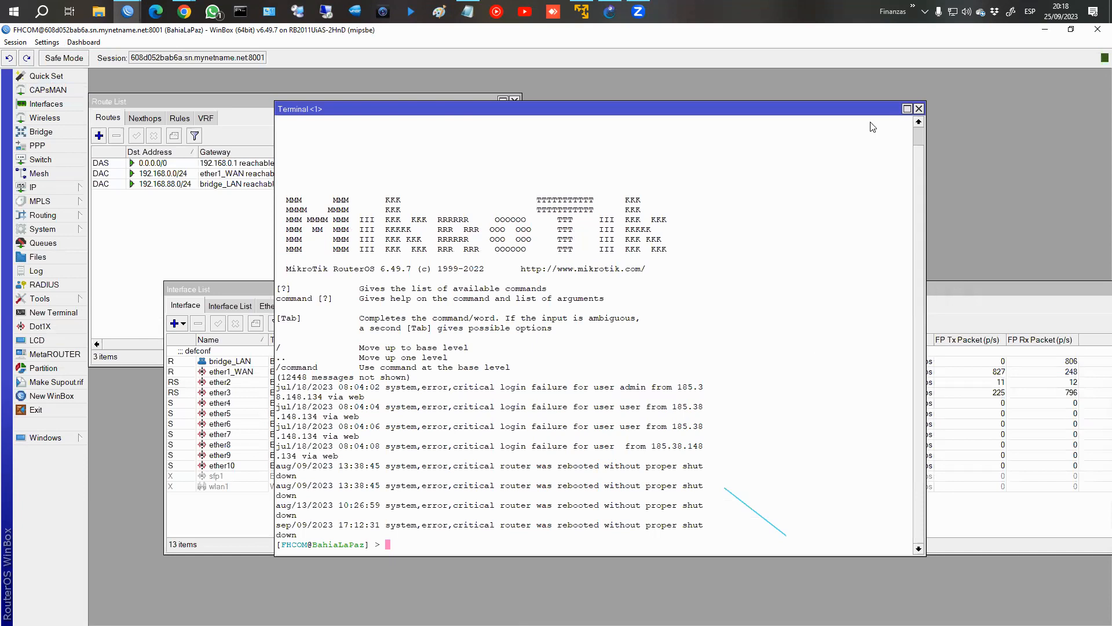
click(1096, 31)
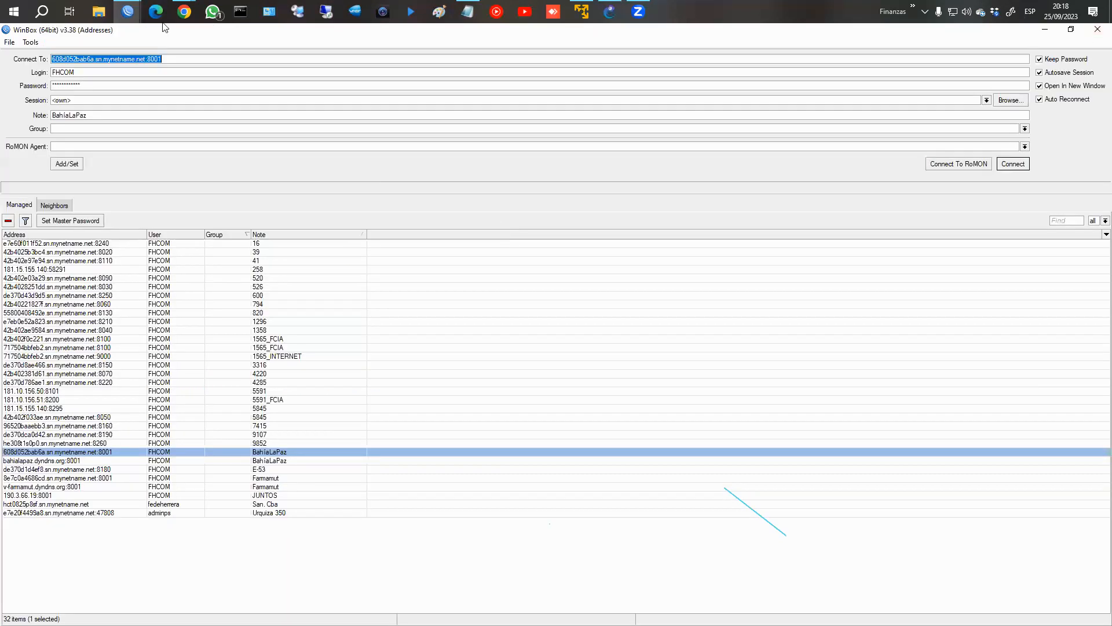
Switch to the course in Chrome and read the sections on the memory, disk, email and remote log actions.
mouse_move(184, 11)
click(253, 76)
scroll(626, 337, down, 2)
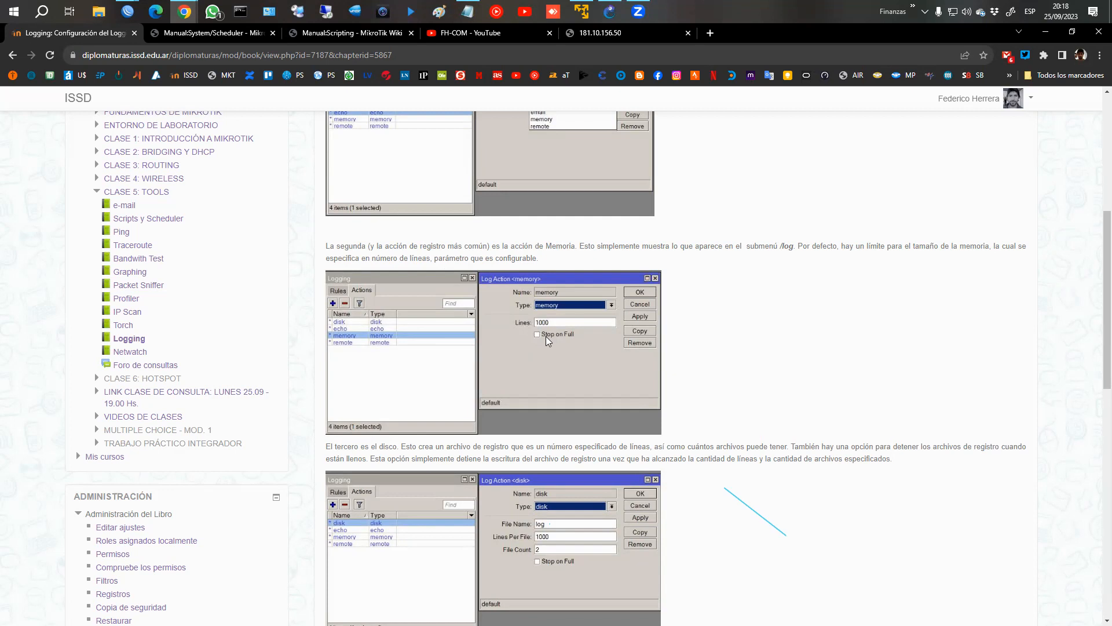
scroll(546, 336, down, 4)
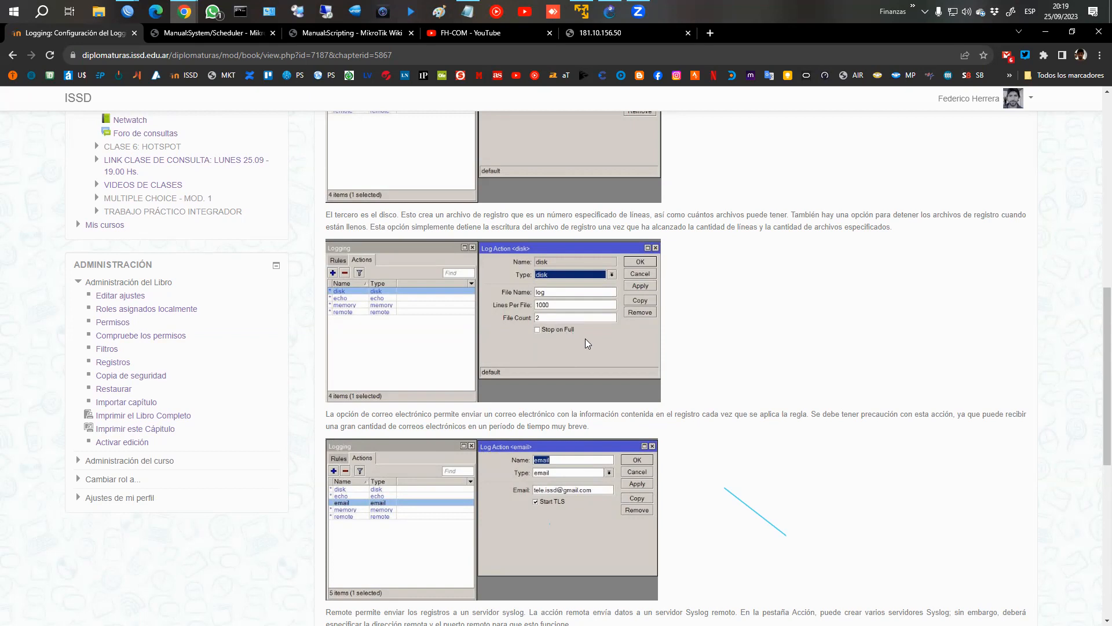
scroll(591, 347, down, 2)
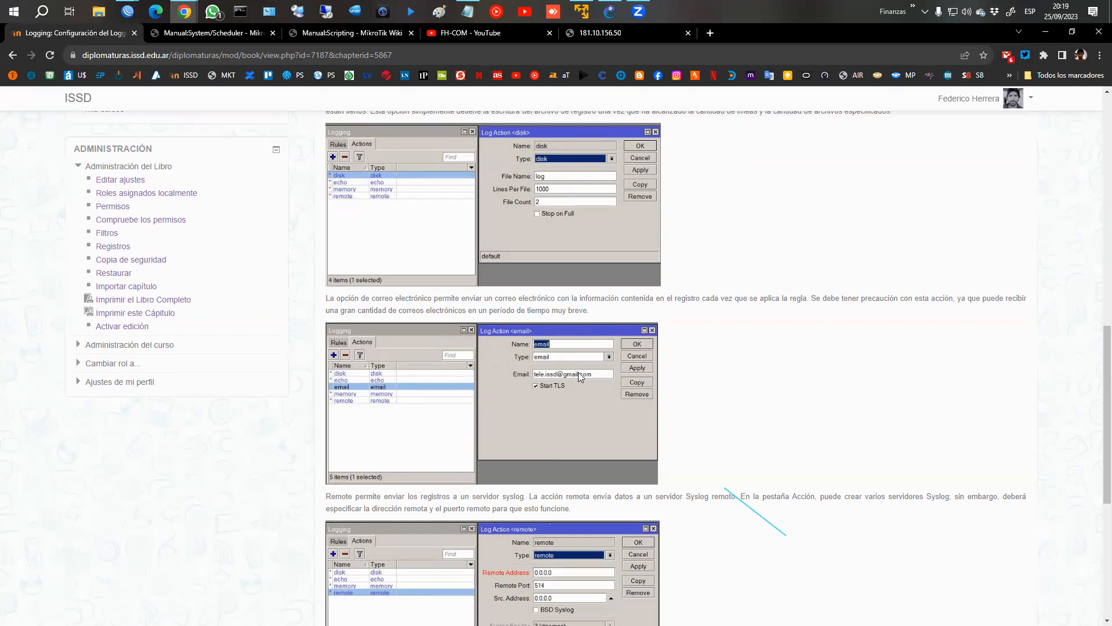
scroll(578, 372, down, 3)
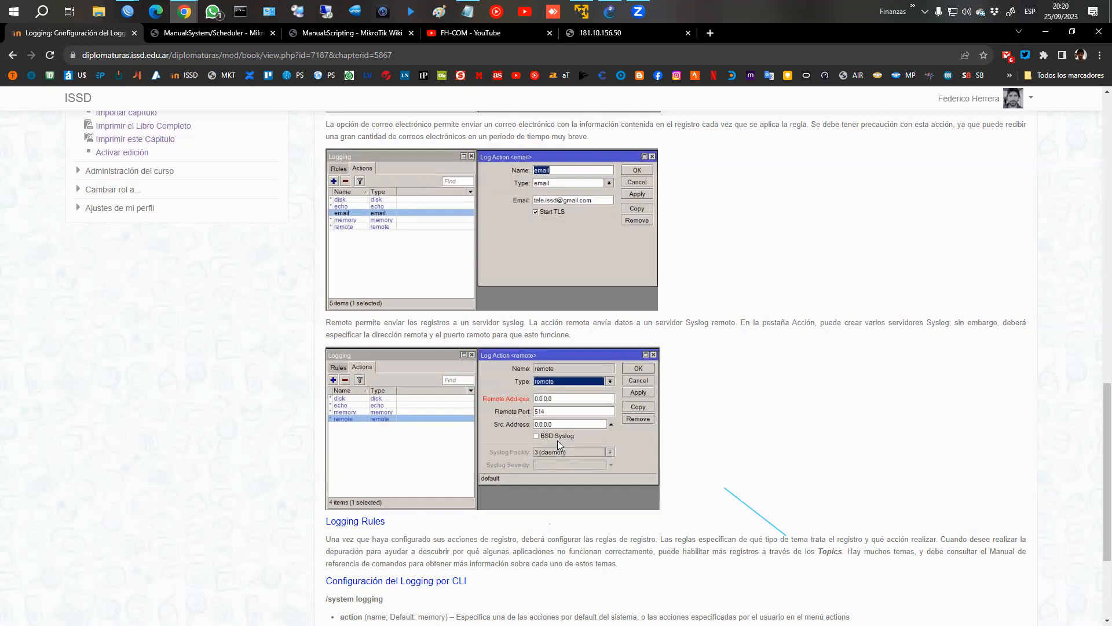
scroll(615, 438, down, 1)
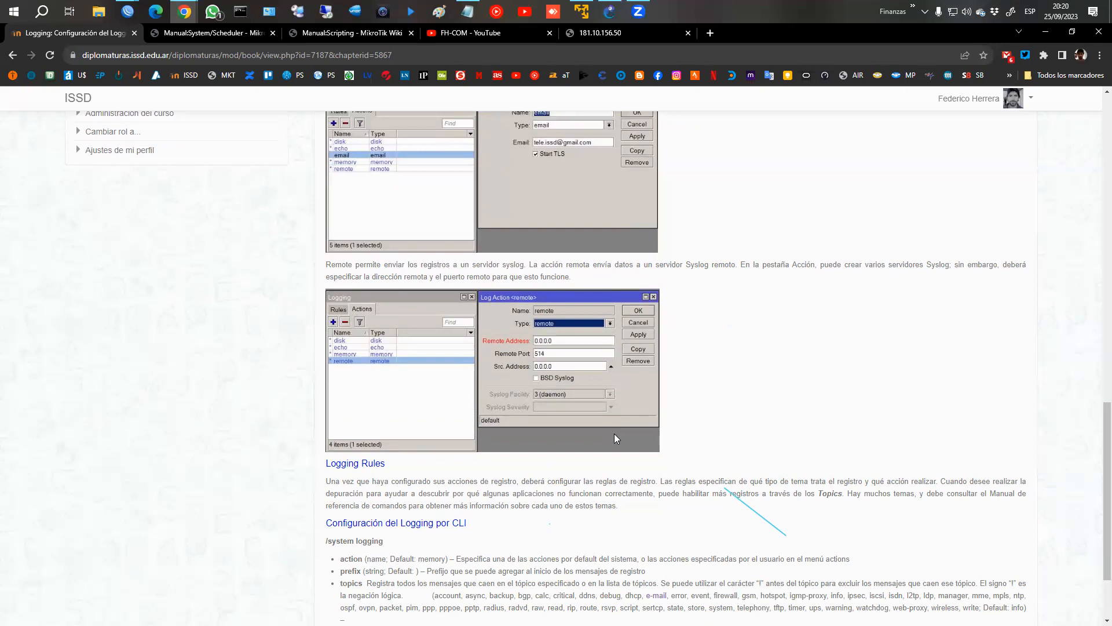
scroll(418, 205, up, 2)
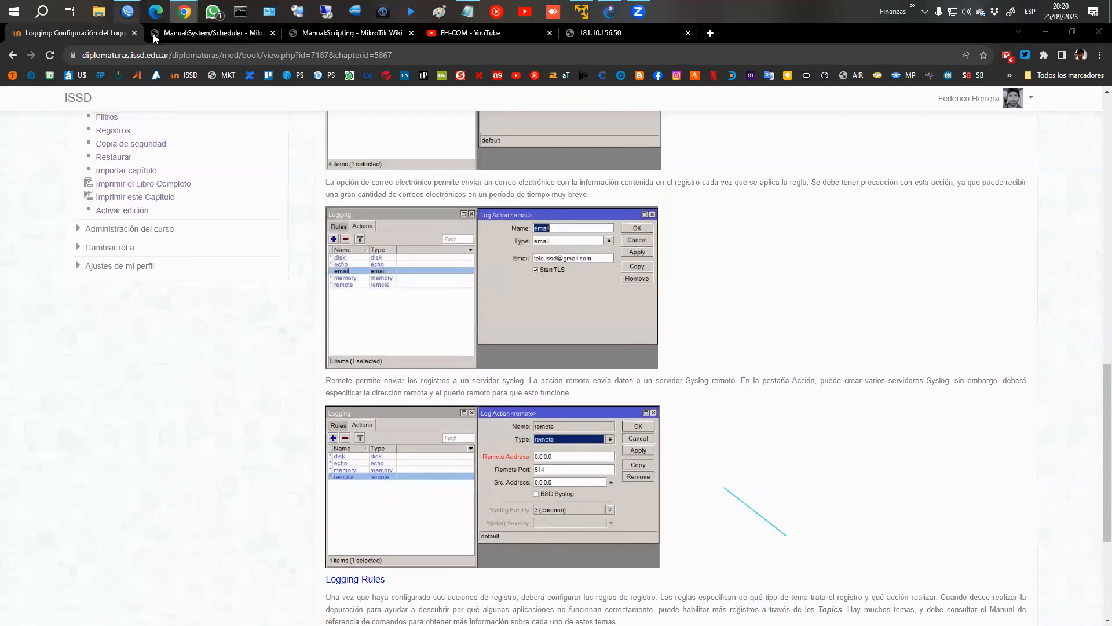
Switch to the WinBox session for 172.16.1.1 and view the settings of the disk and echo log actions.
click(127, 11)
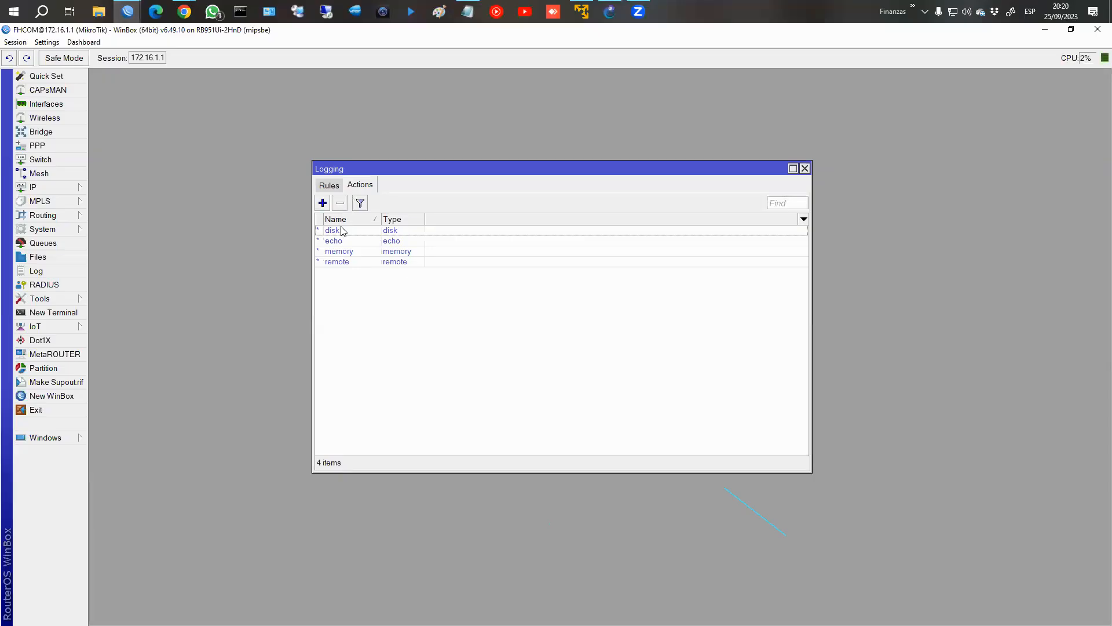
click(373, 233)
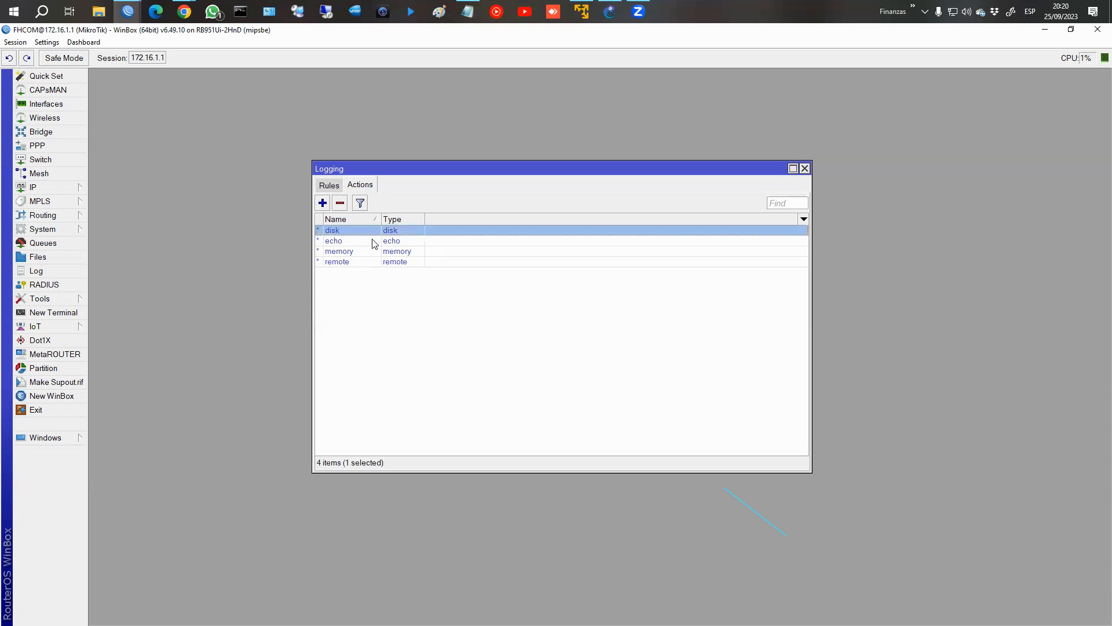
double_click(375, 231)
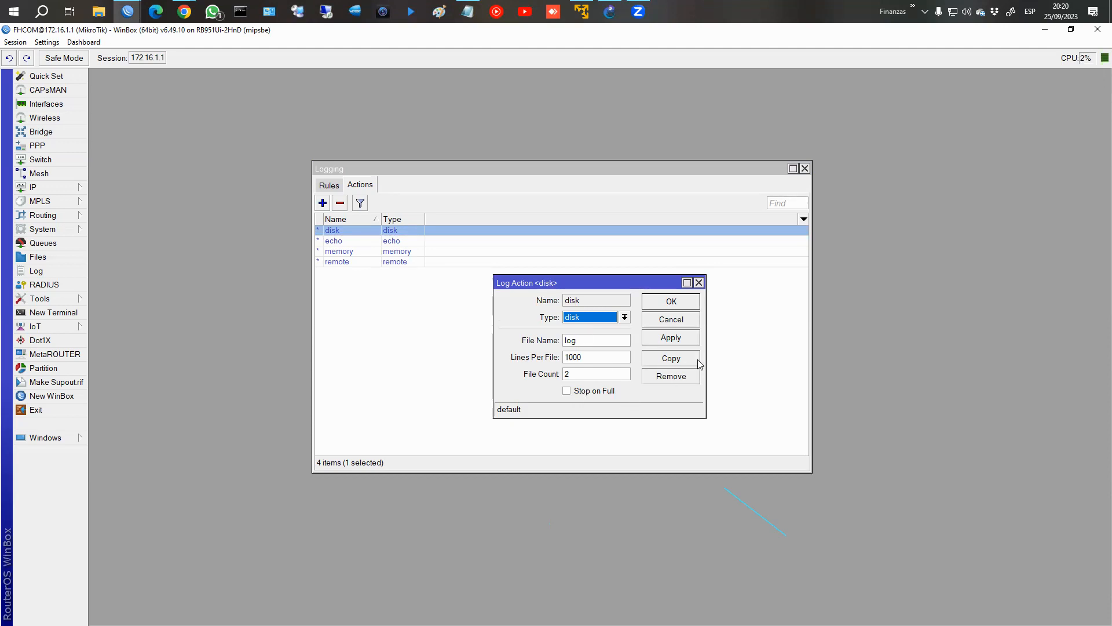
click(683, 319)
double_click(399, 245)
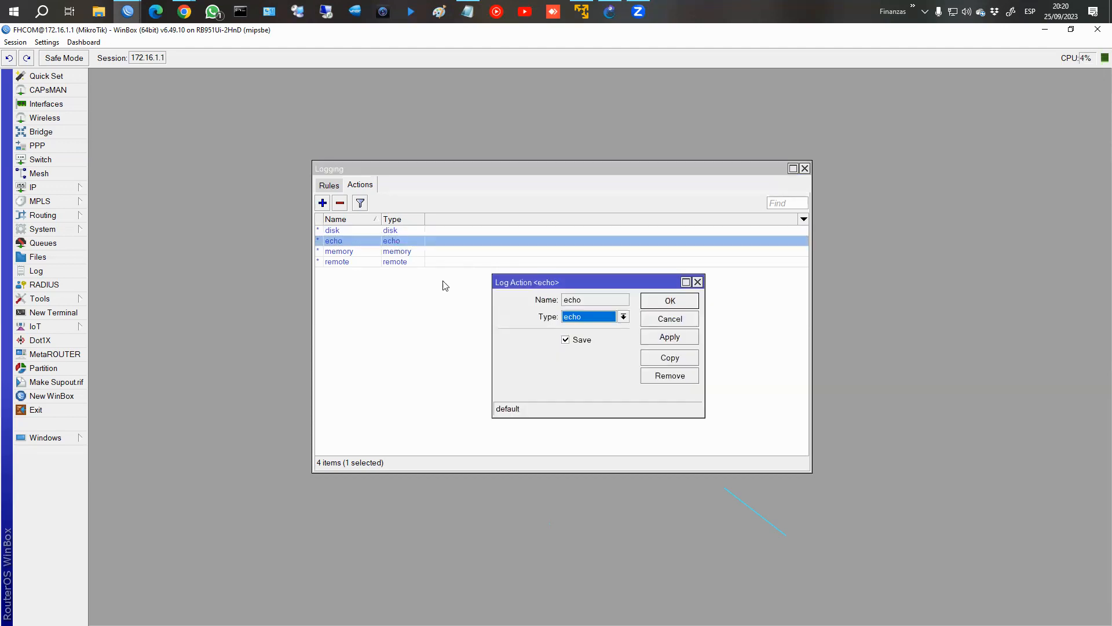
click(658, 318)
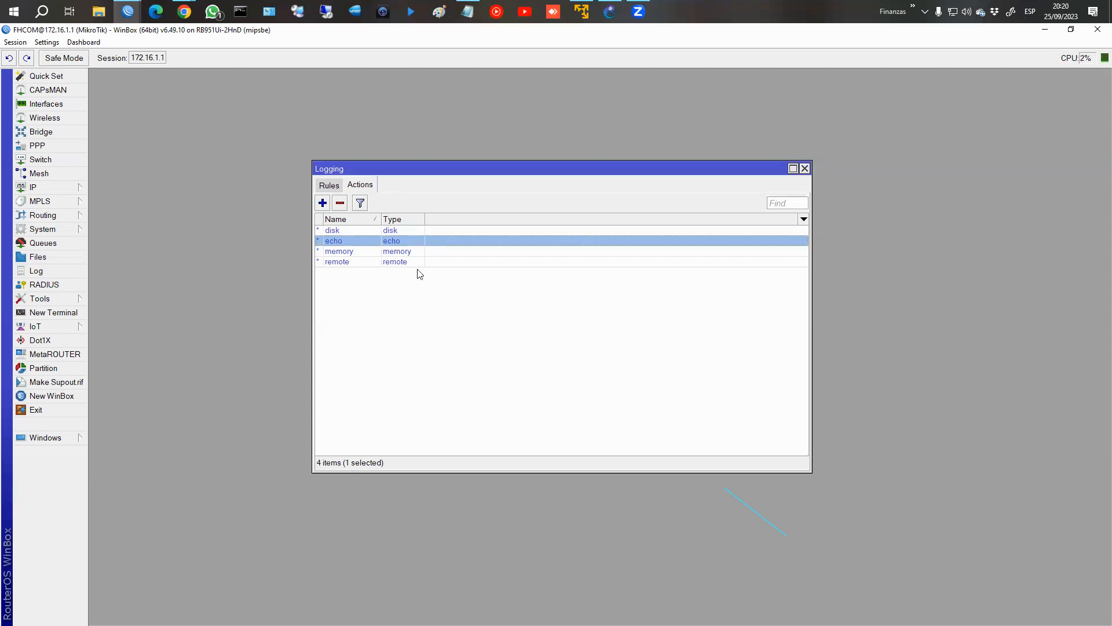
View the memory log action's settings, check the router's log, and close both.
double_click(393, 252)
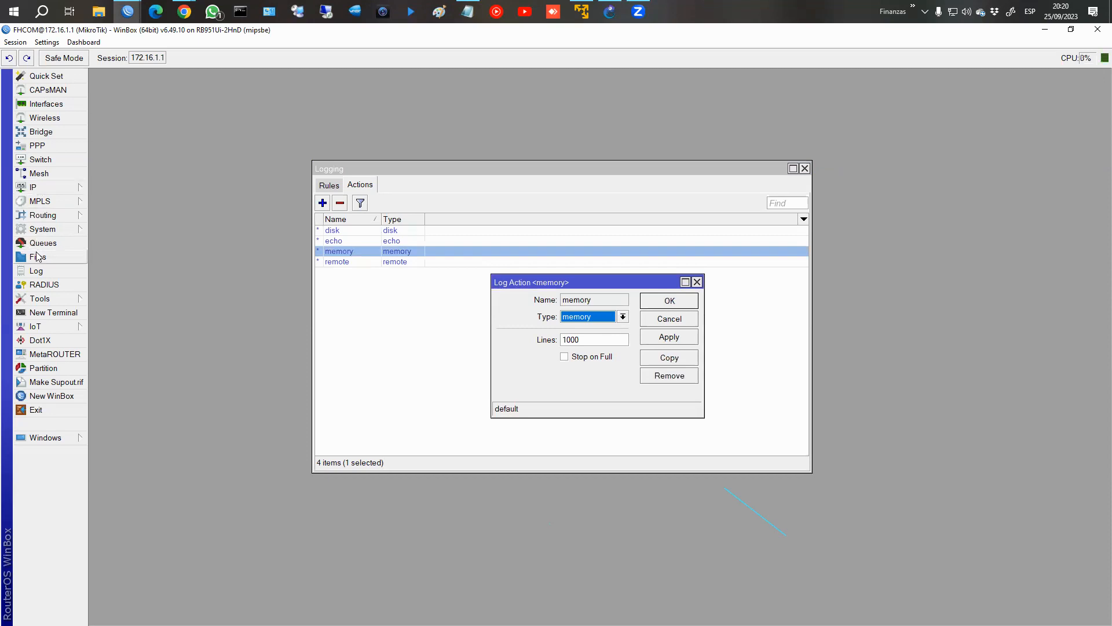
click(36, 270)
click(954, 142)
click(684, 324)
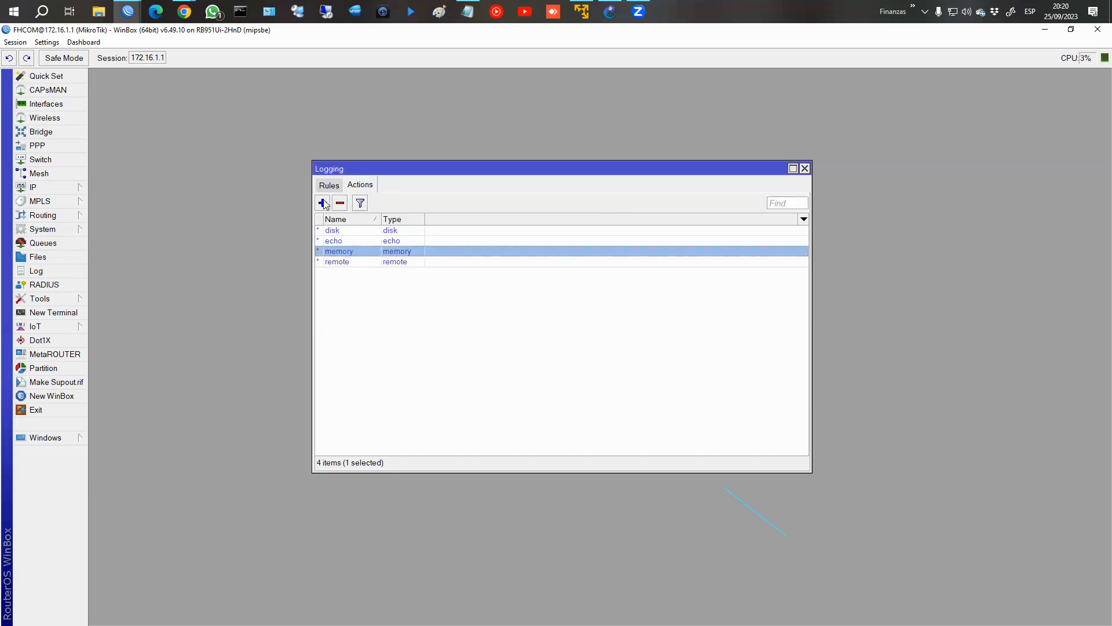
Start a new log action named "email" with type email, inspect its address field, and discard it.
click(323, 202)
text(email)
click(594, 321)
click(585, 346)
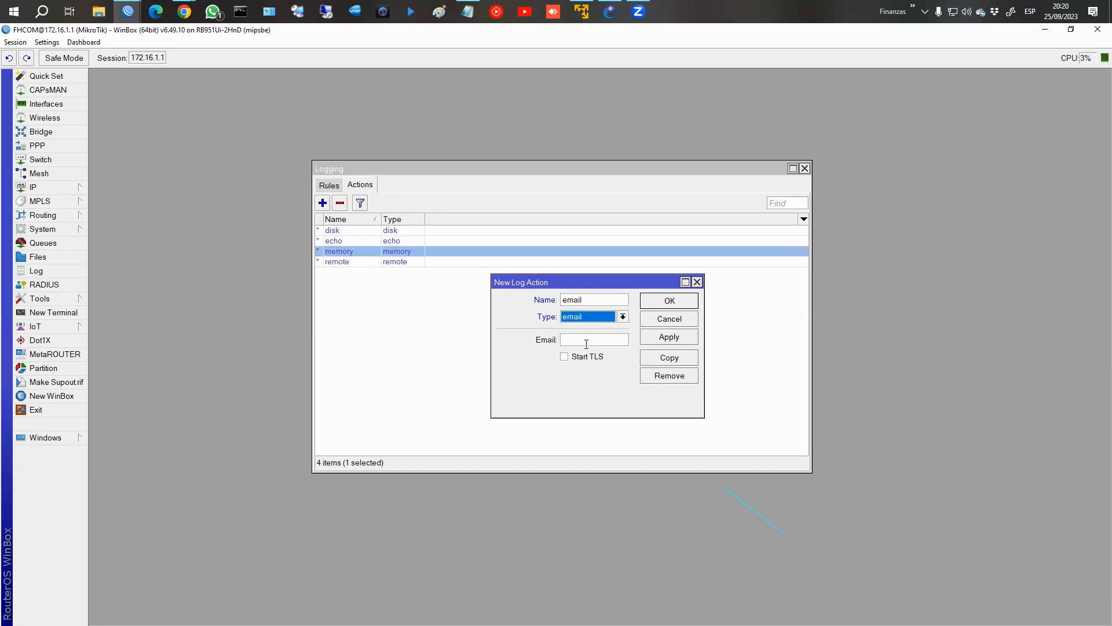
click(587, 343)
click(671, 325)
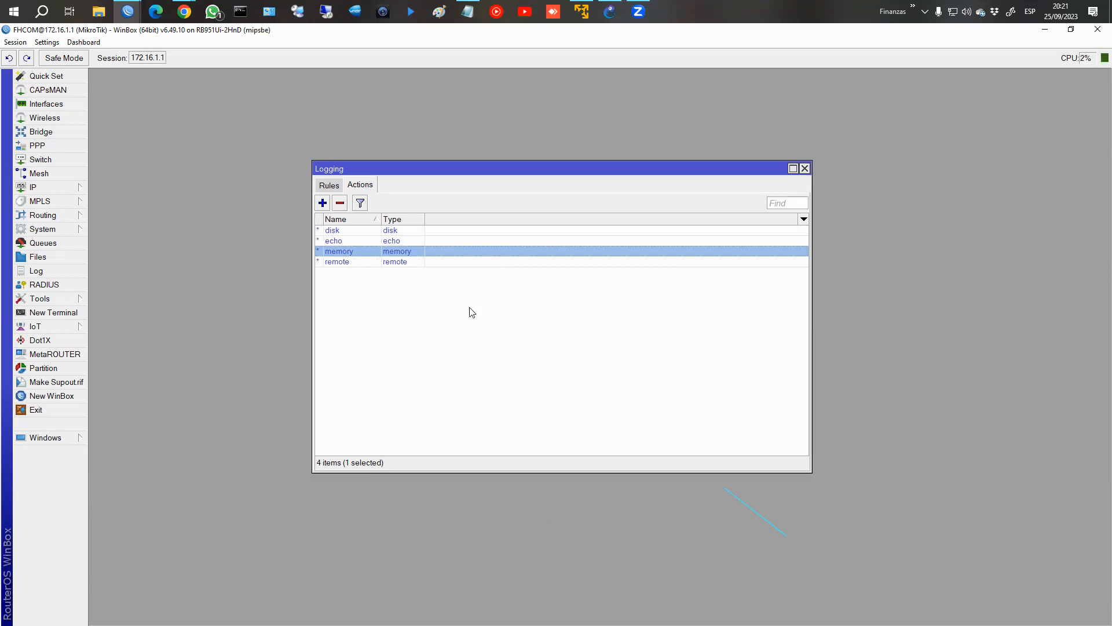
Show the router's list of logging rules.
click(331, 188)
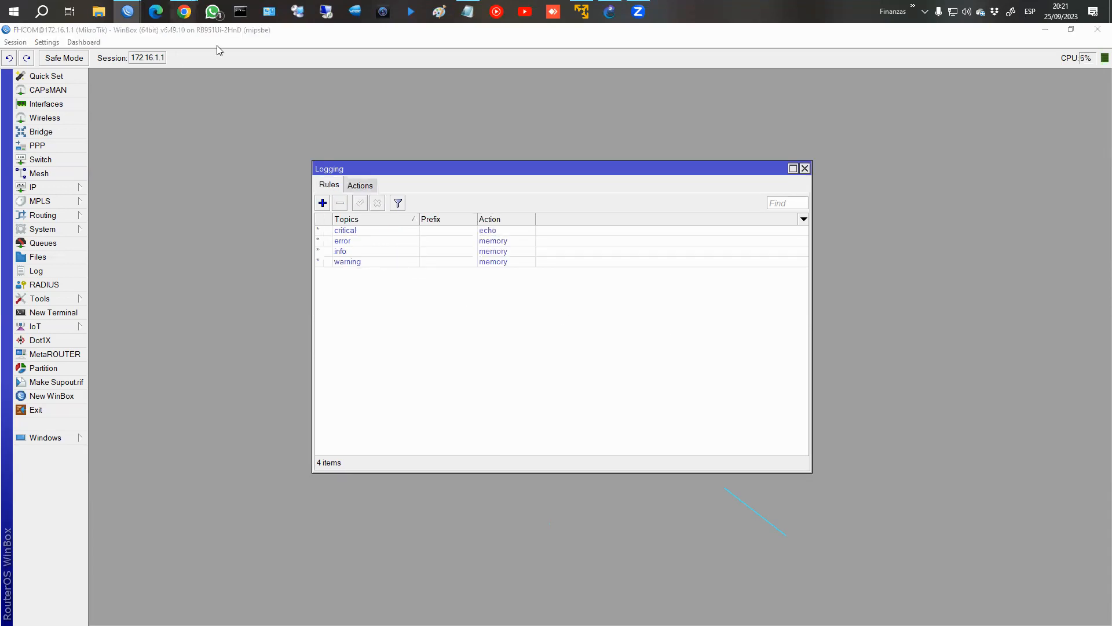
Switch to the Logging course page in Chrome and advance from the Acciones chapter to "4 Topics".
mouse_move(185, 11)
click(273, 81)
click(1020, 530)
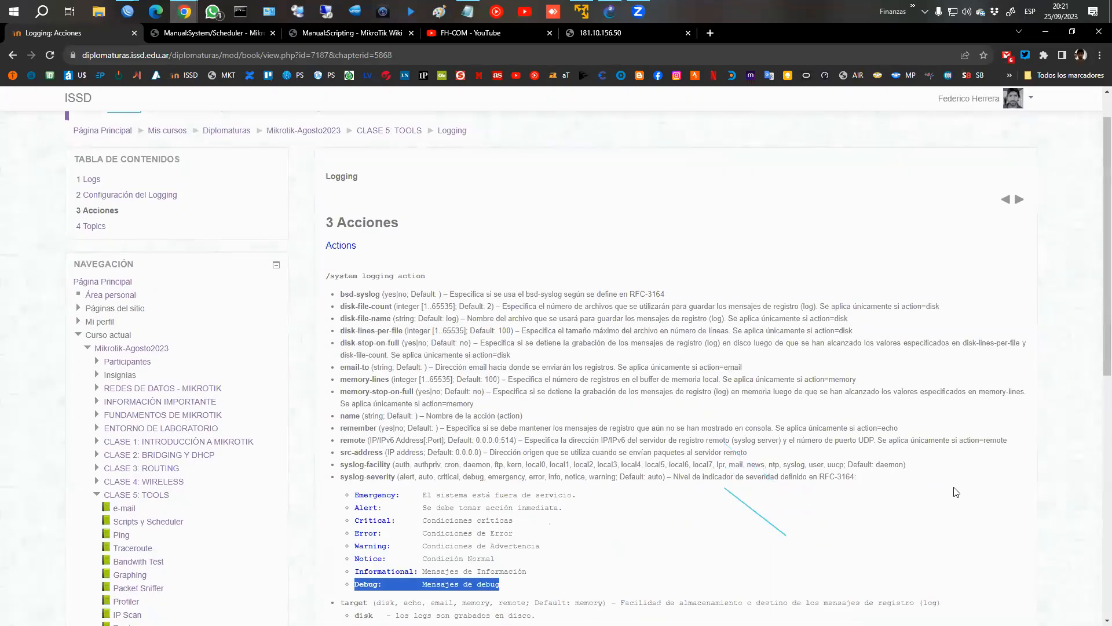
scroll(956, 493, down, 4)
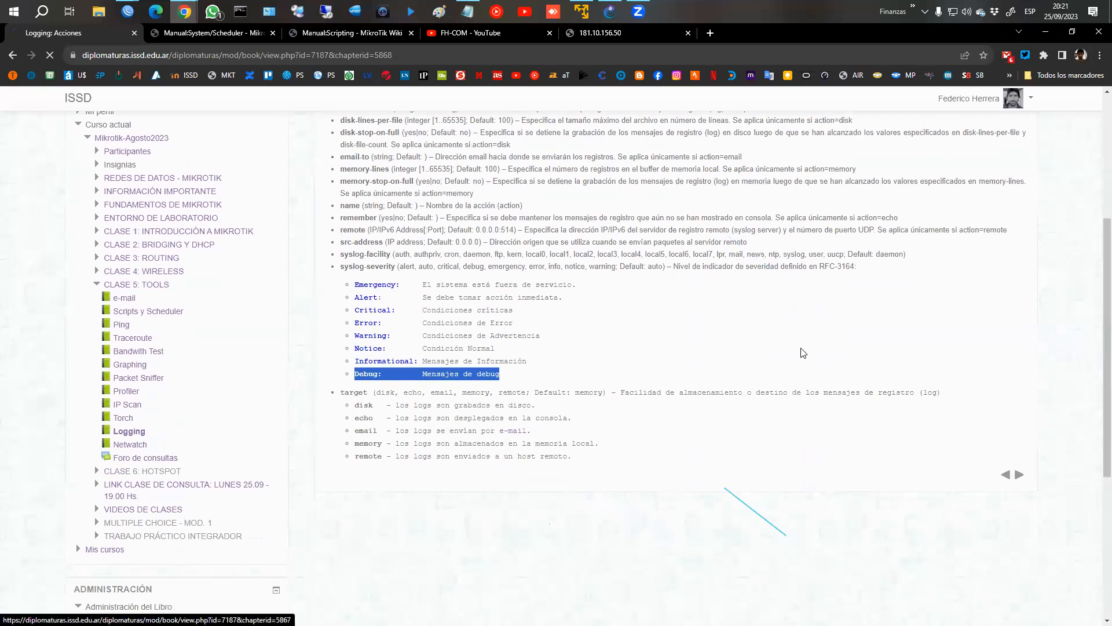
click(1020, 478)
scroll(673, 309, down, 2)
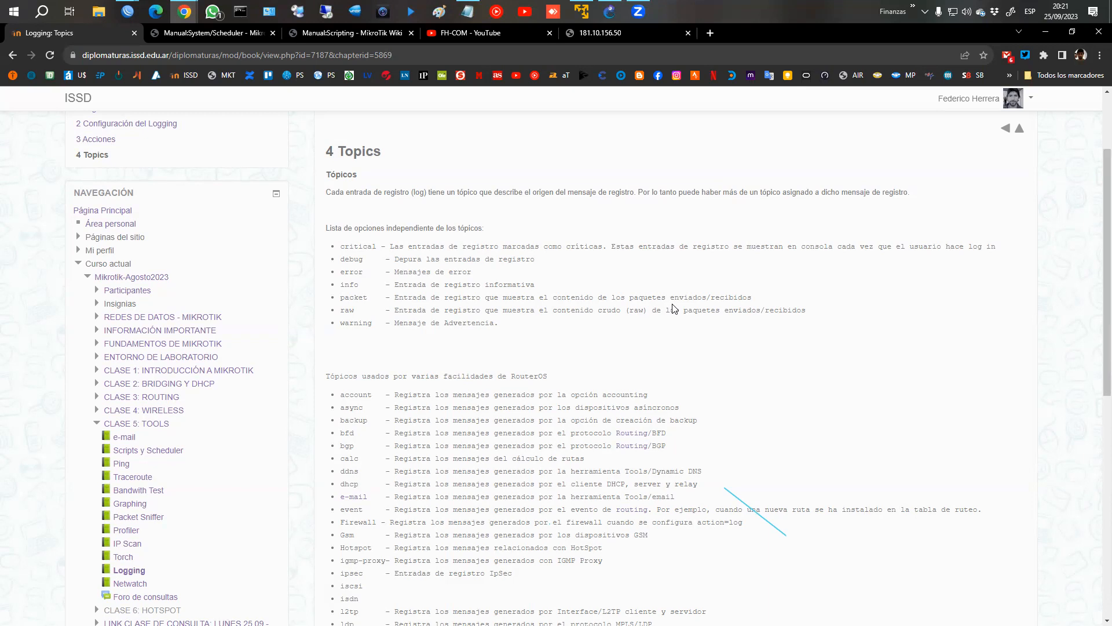
Review the list of independent log topics, highlighting critical, debug, error, info, packet, raw and warning.
drag(344, 228, 484, 229)
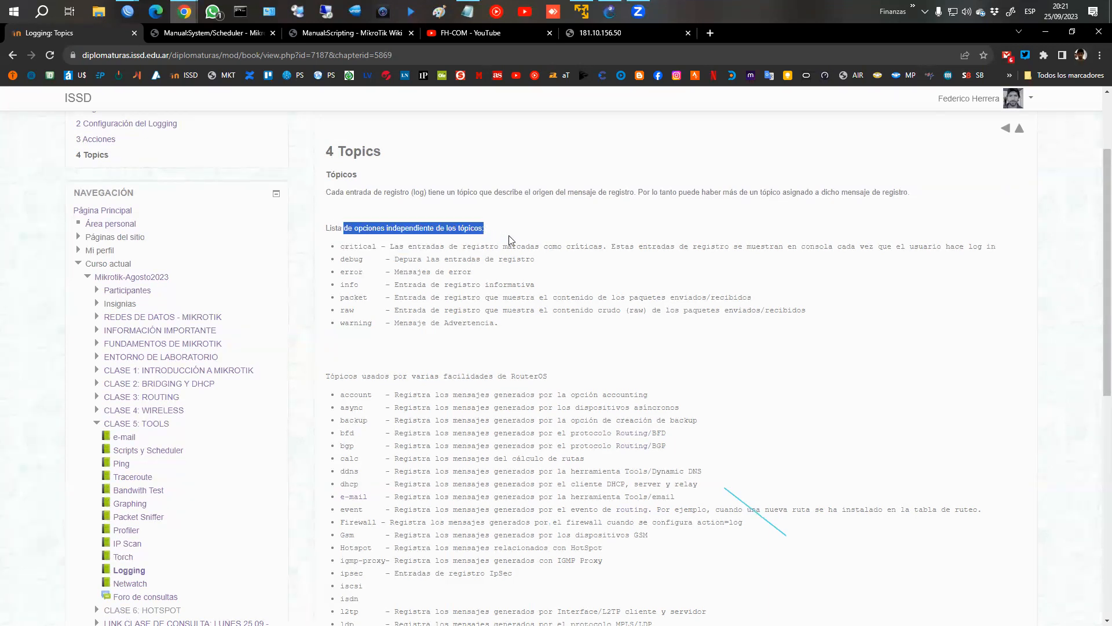
triple_click(358, 245)
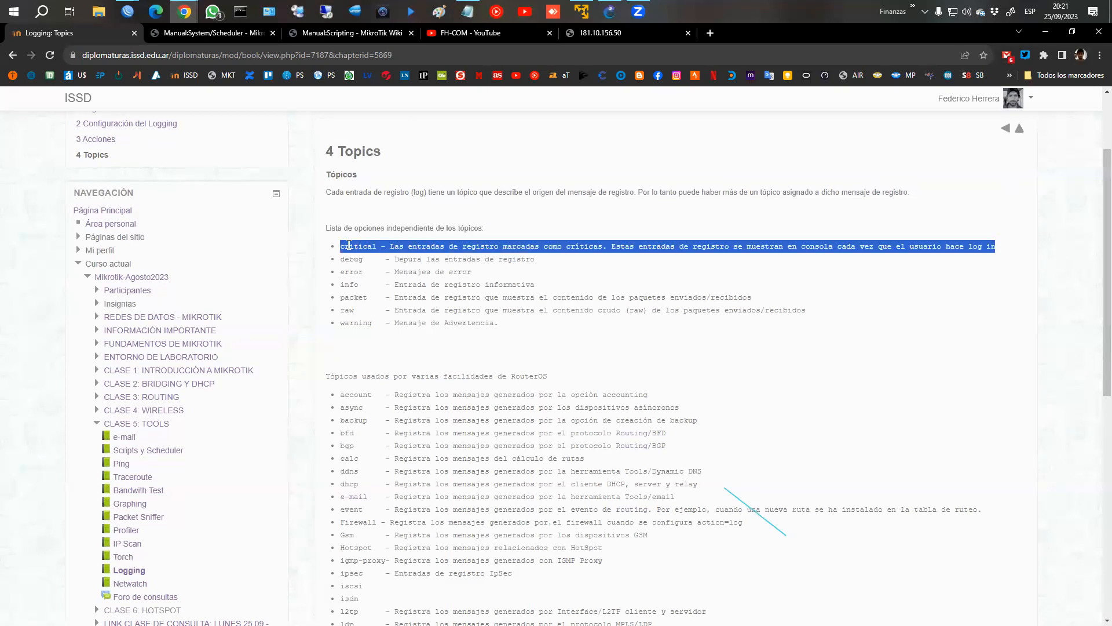
double_click(358, 246)
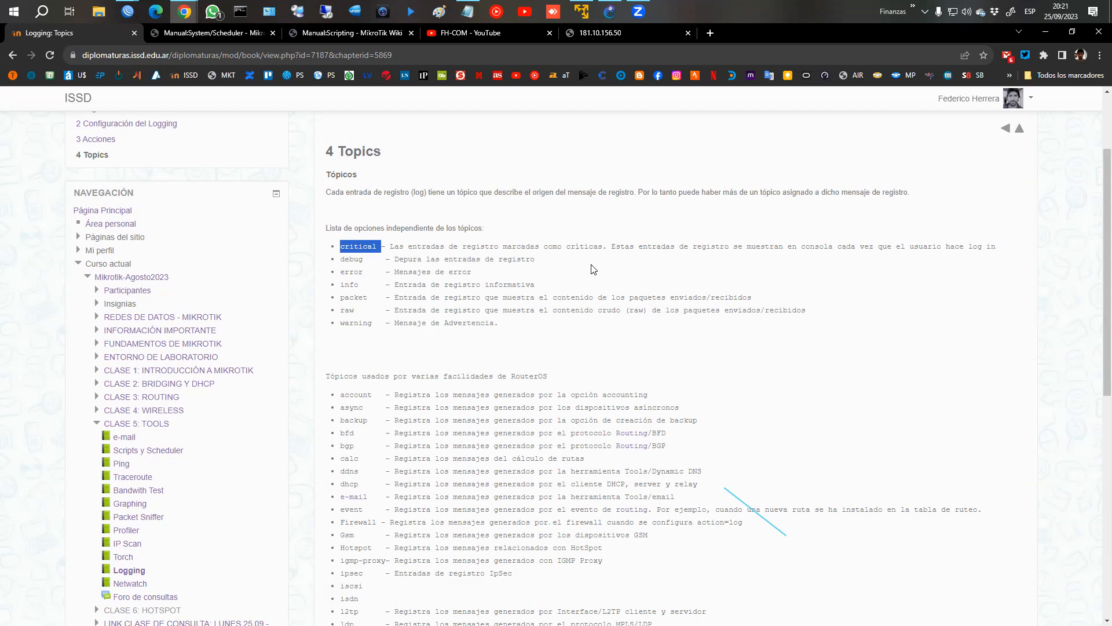
click(355, 263)
double_click(355, 262)
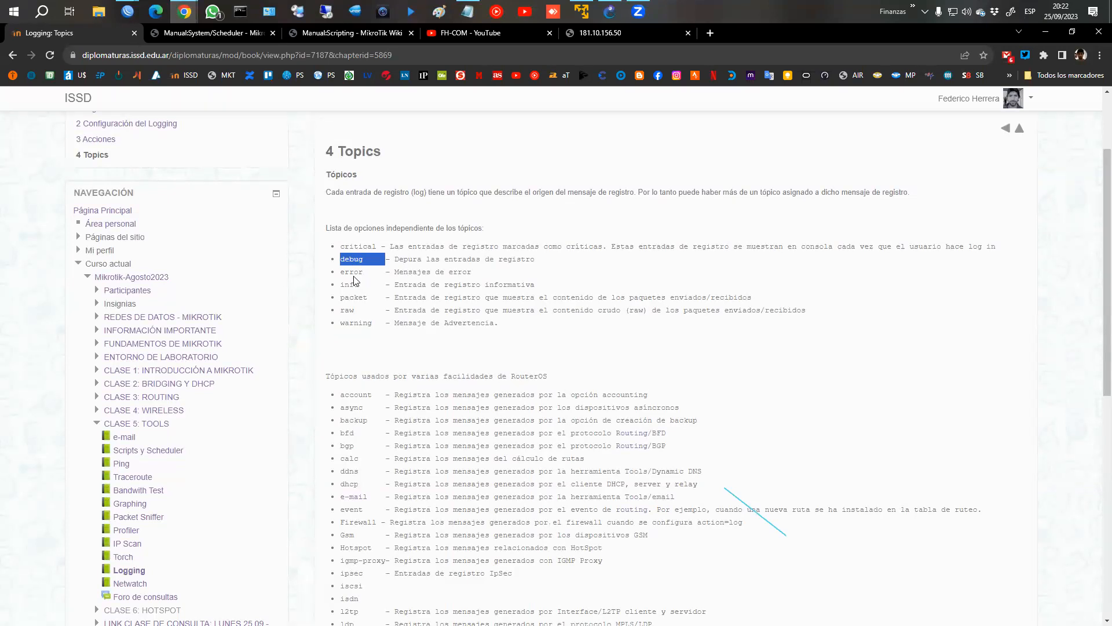
double_click(354, 275)
click(348, 288)
double_click(347, 288)
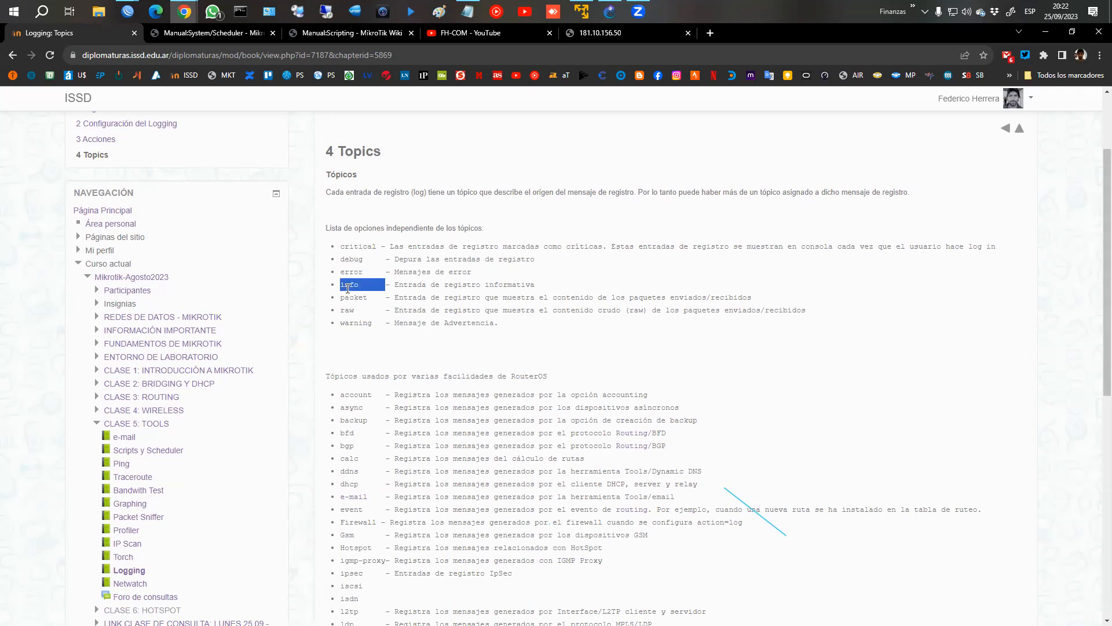
double_click(353, 299)
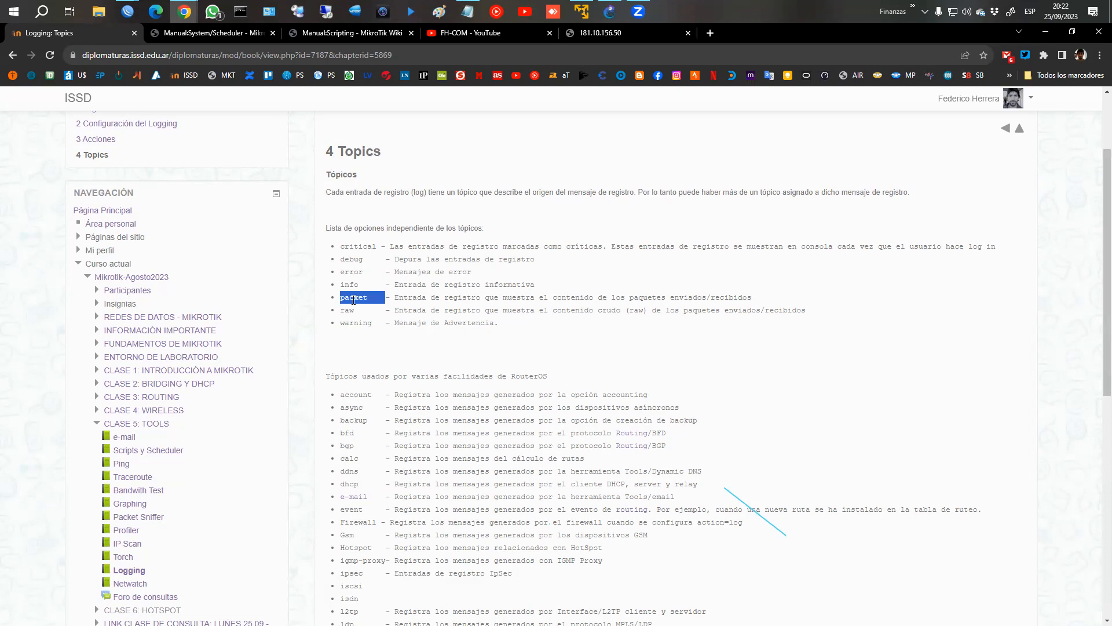
double_click(344, 310)
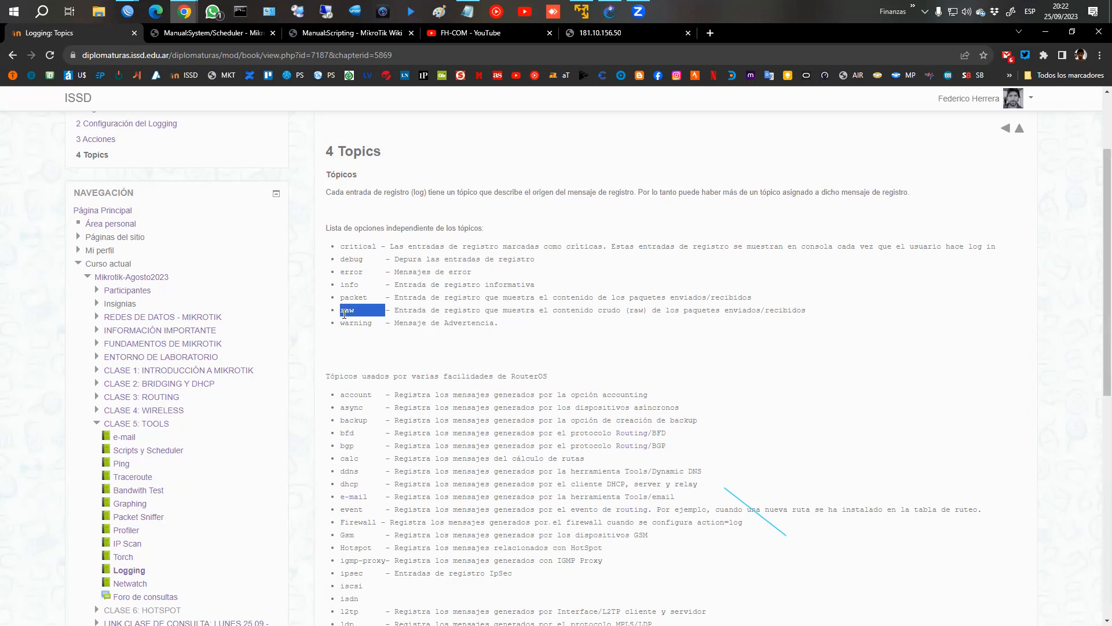
double_click(349, 324)
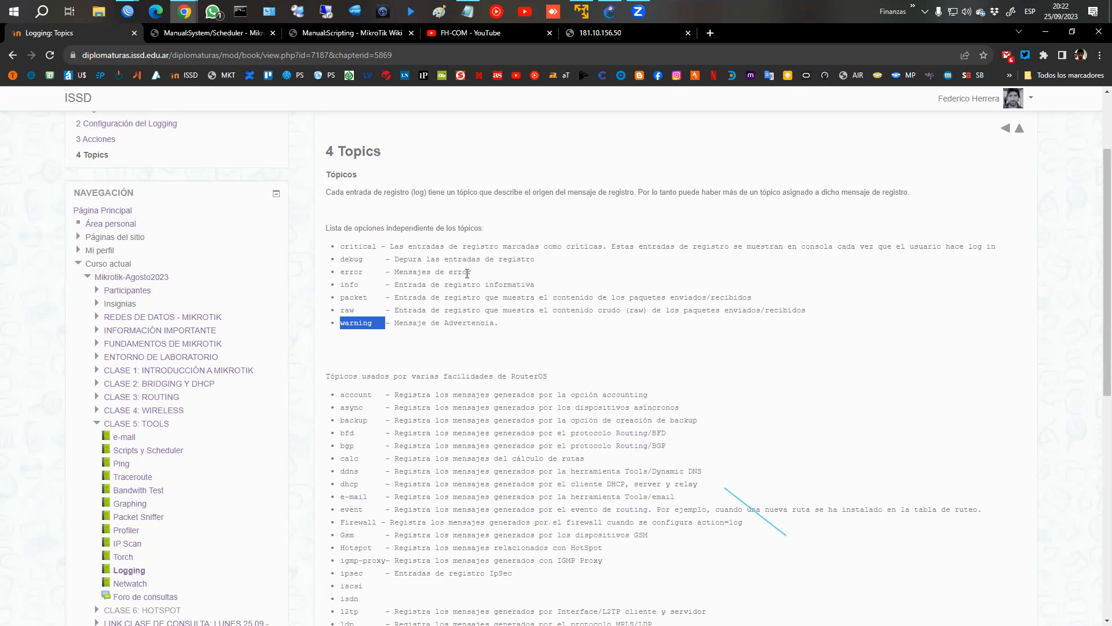
Read through the topics used by RouterOS facilities, highlighting account, backup, bgp, ddns and Firewall, to the end of the list.
scroll(423, 243, down, 2)
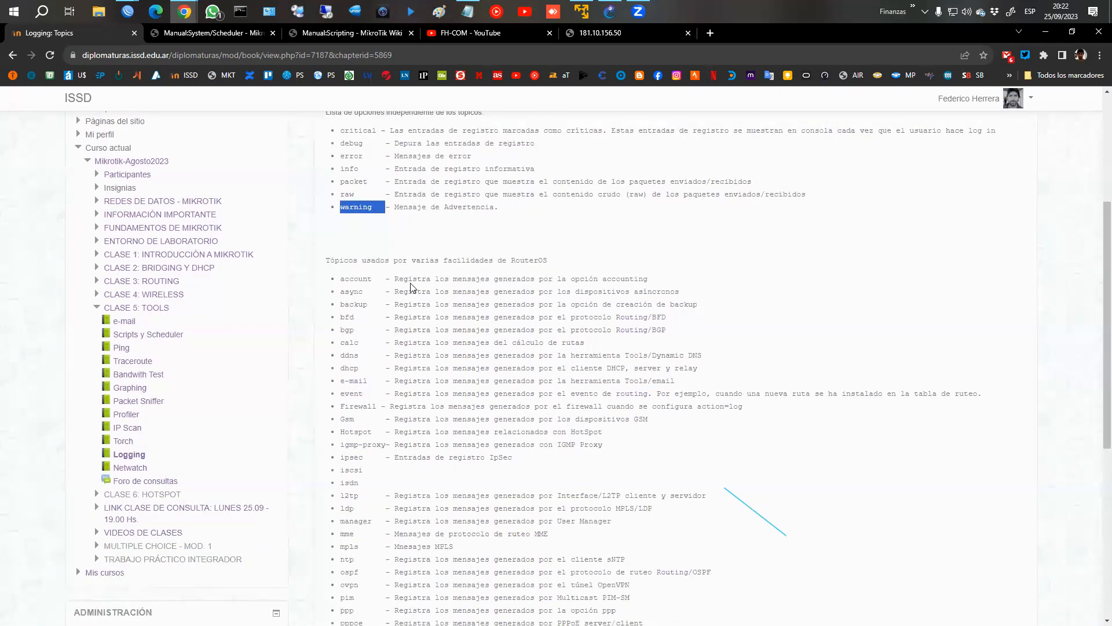
scroll(414, 278, down, 2)
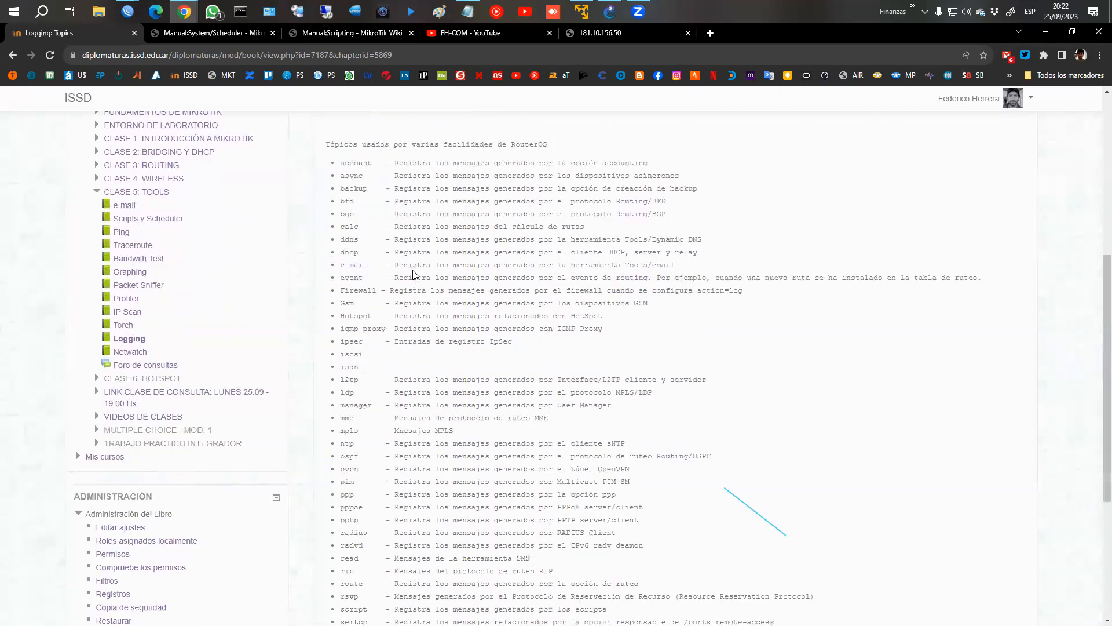
double_click(356, 163)
triple_click(355, 188)
scroll(360, 200, down, 1)
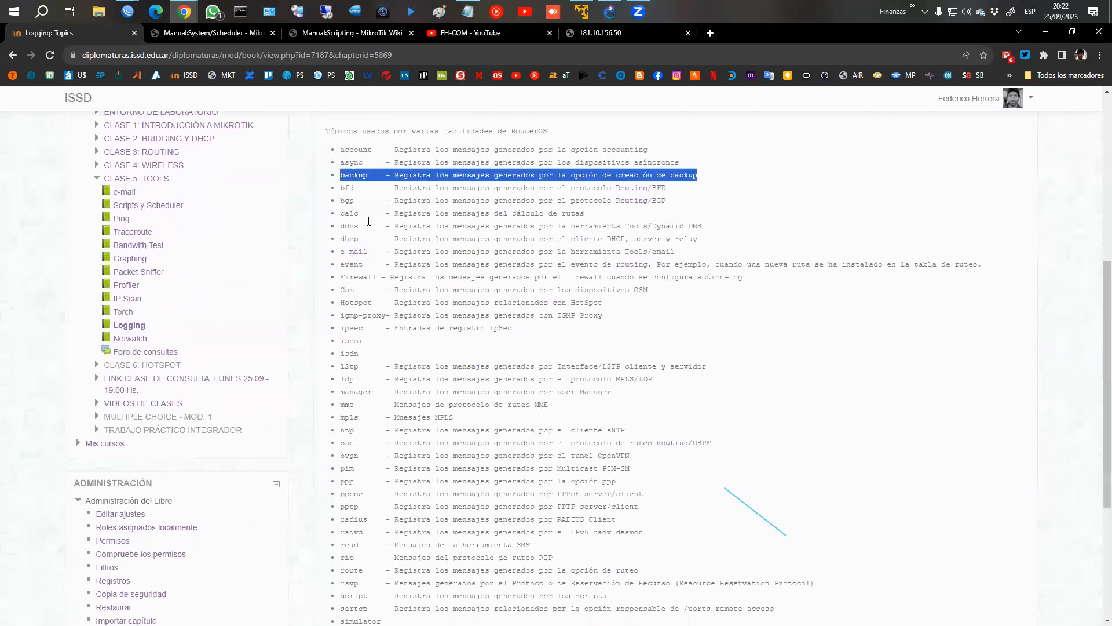
double_click(347, 157)
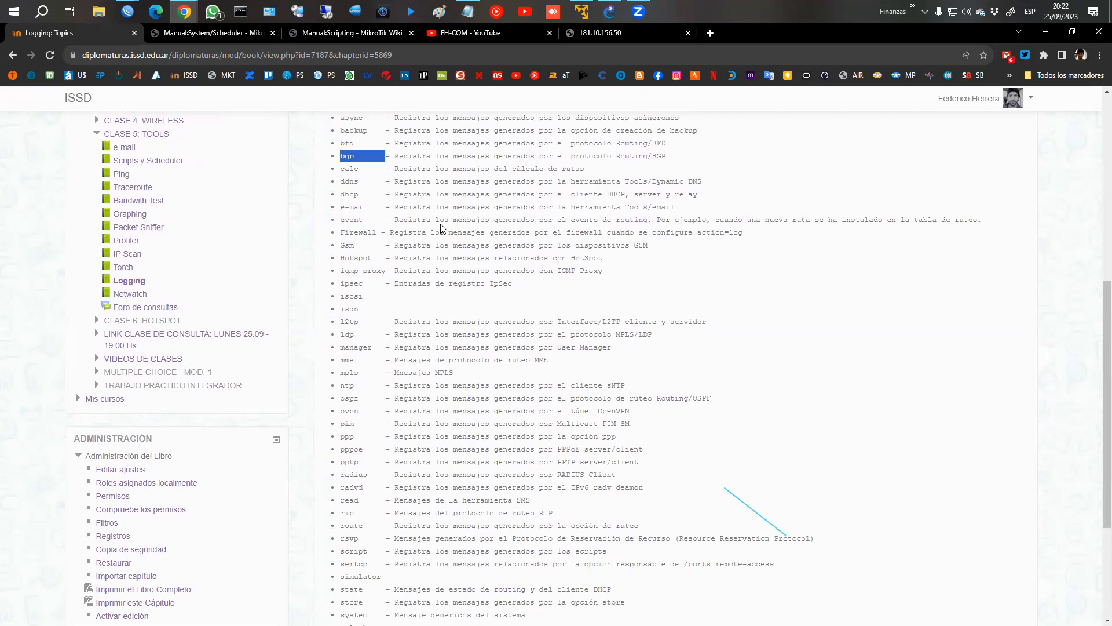
double_click(349, 180)
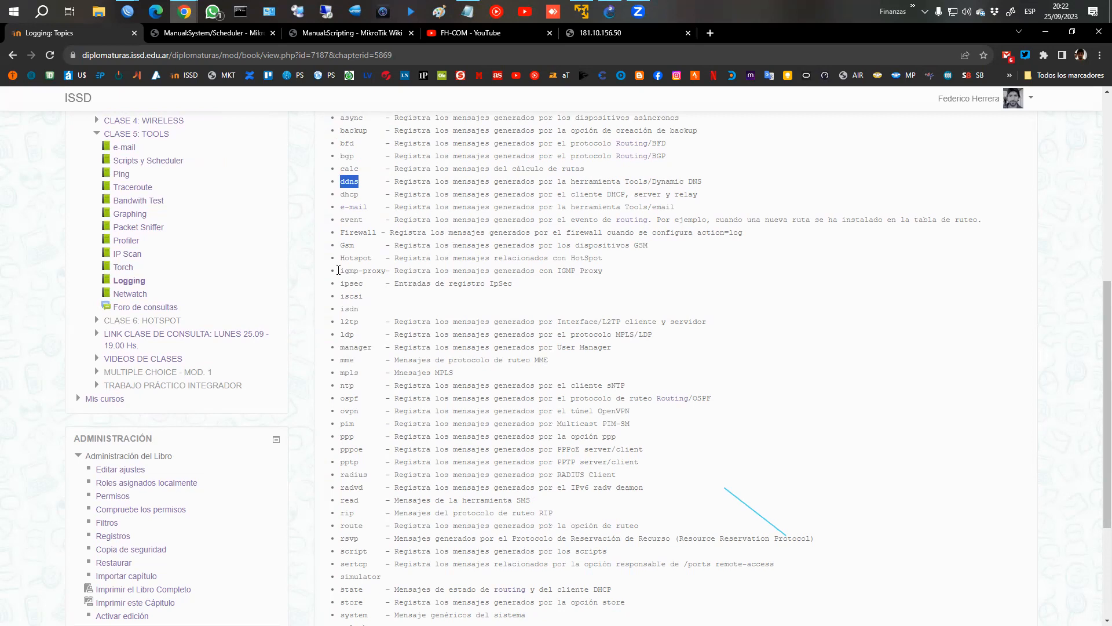
double_click(346, 235)
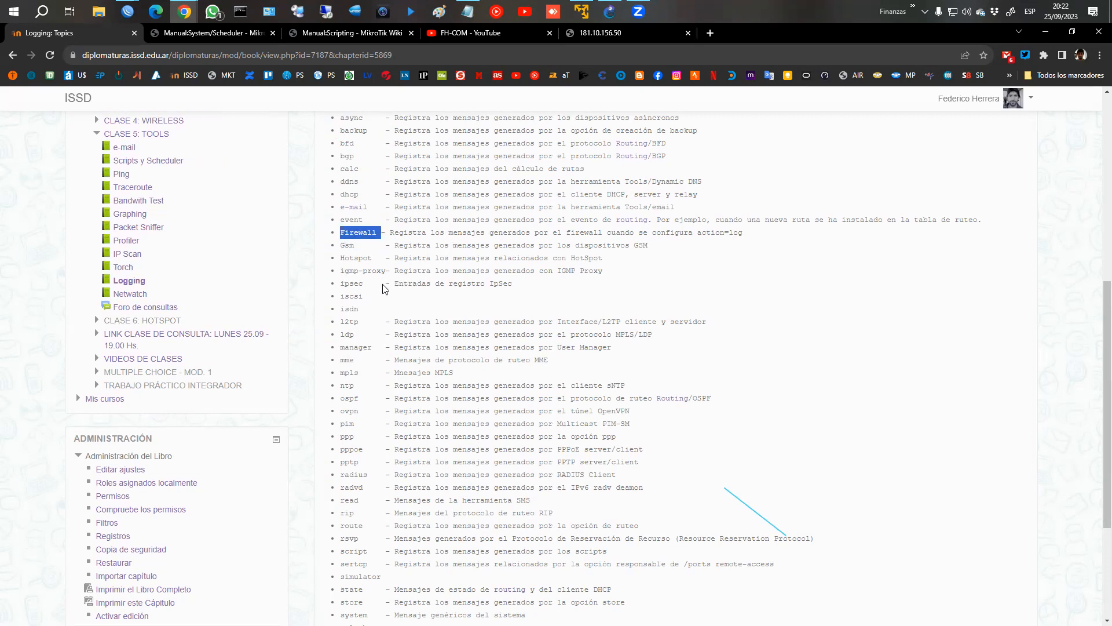
scroll(385, 290, down, 2)
scroll(351, 232, down, 2)
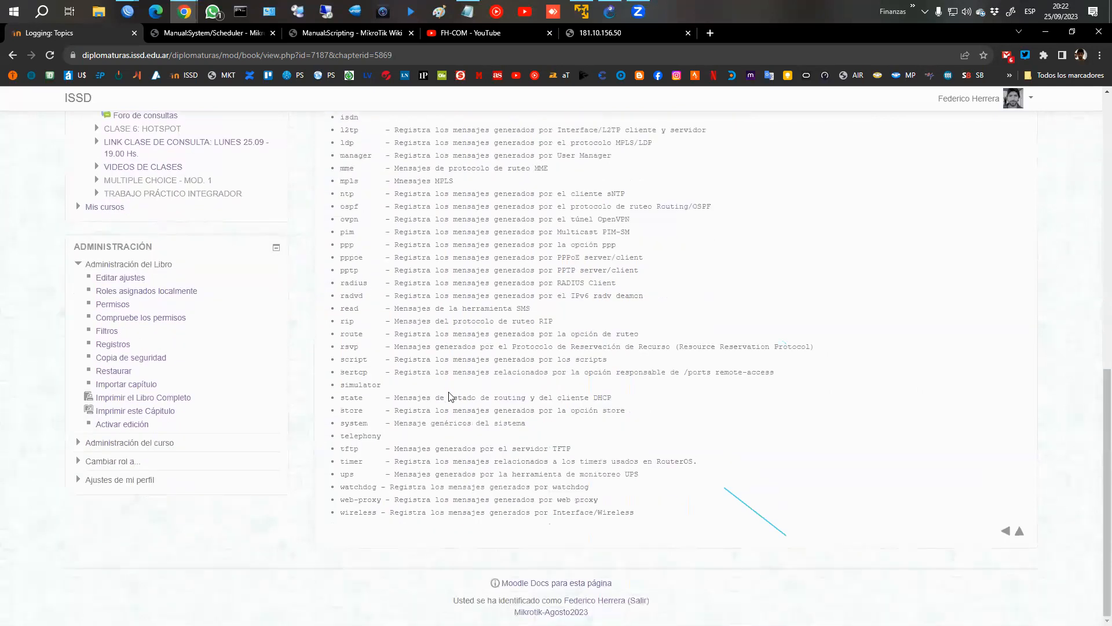
Switch to the WinBox session for 172.16.1.1, view the critical log rule, and briefly open a terminal to show where echo messages go.
mouse_move(136, 14)
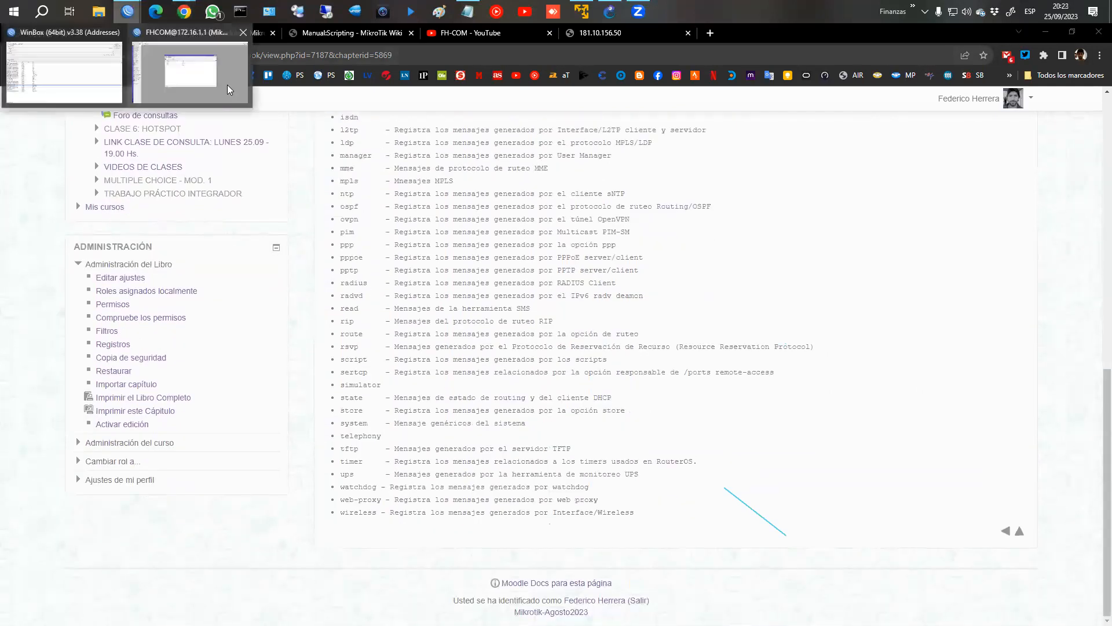
click(227, 85)
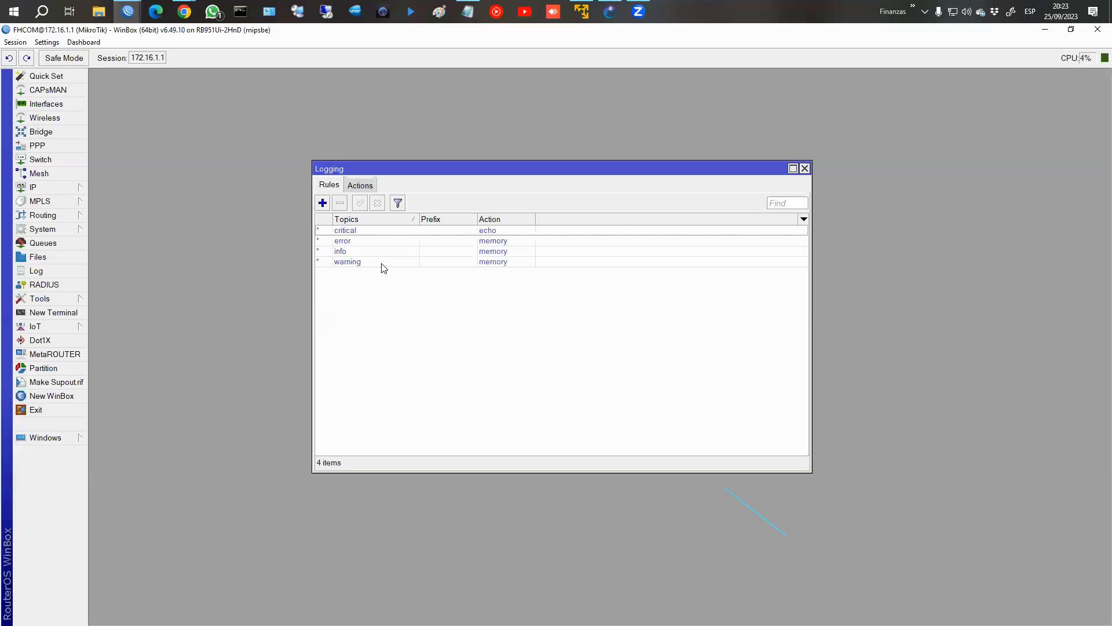
click(358, 232)
double_click(358, 232)
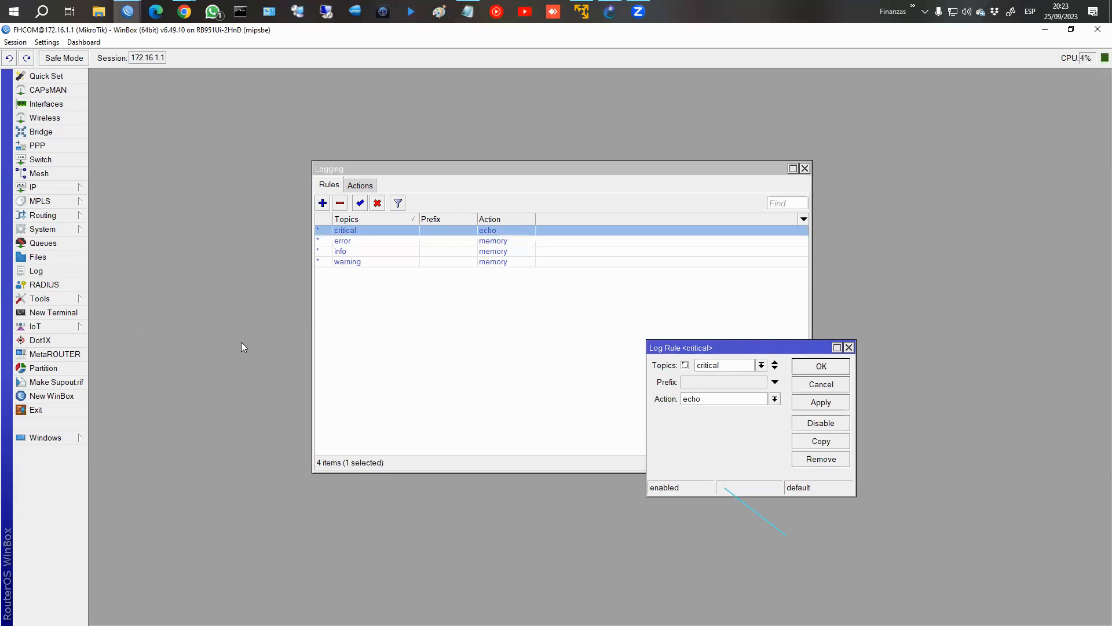
click(54, 312)
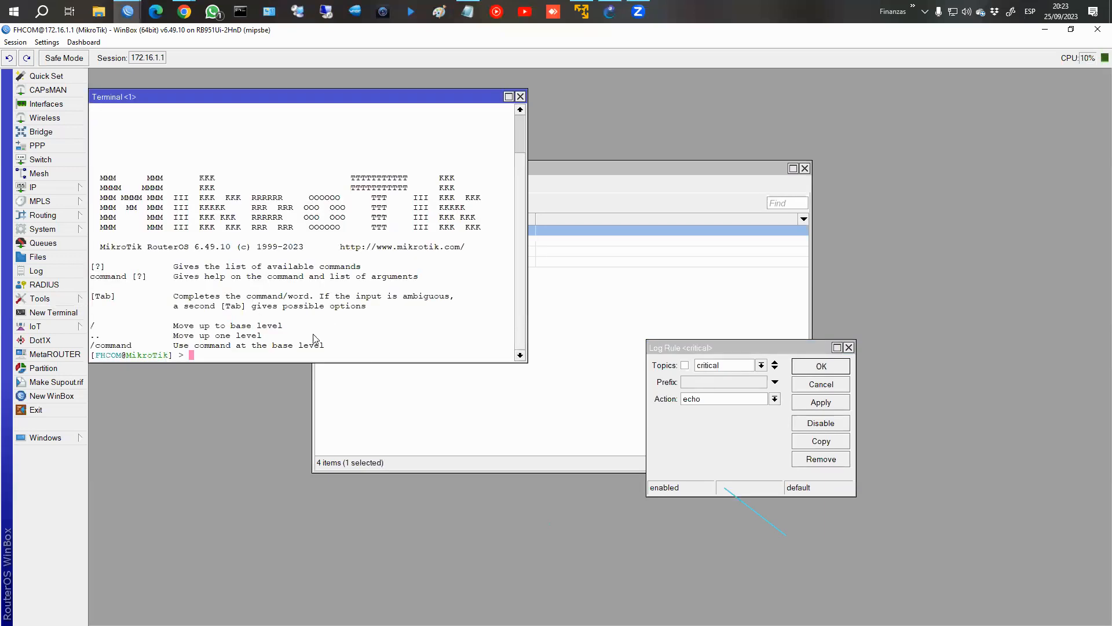
click(521, 97)
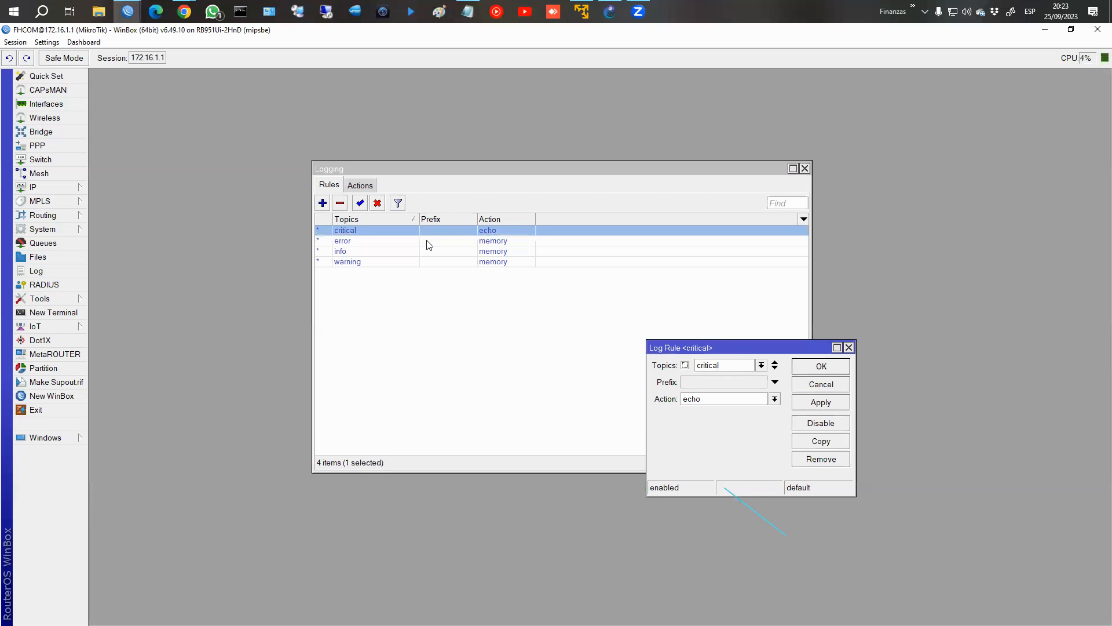
View the error log rule, check the router's log, and close the log and the open rules.
double_click(363, 242)
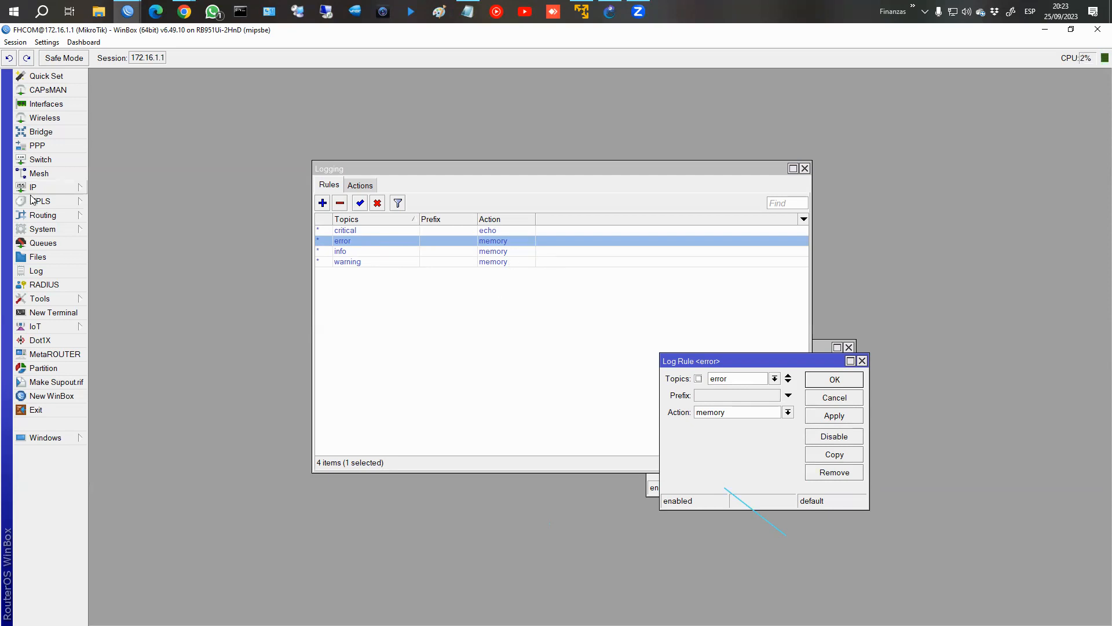
click(36, 271)
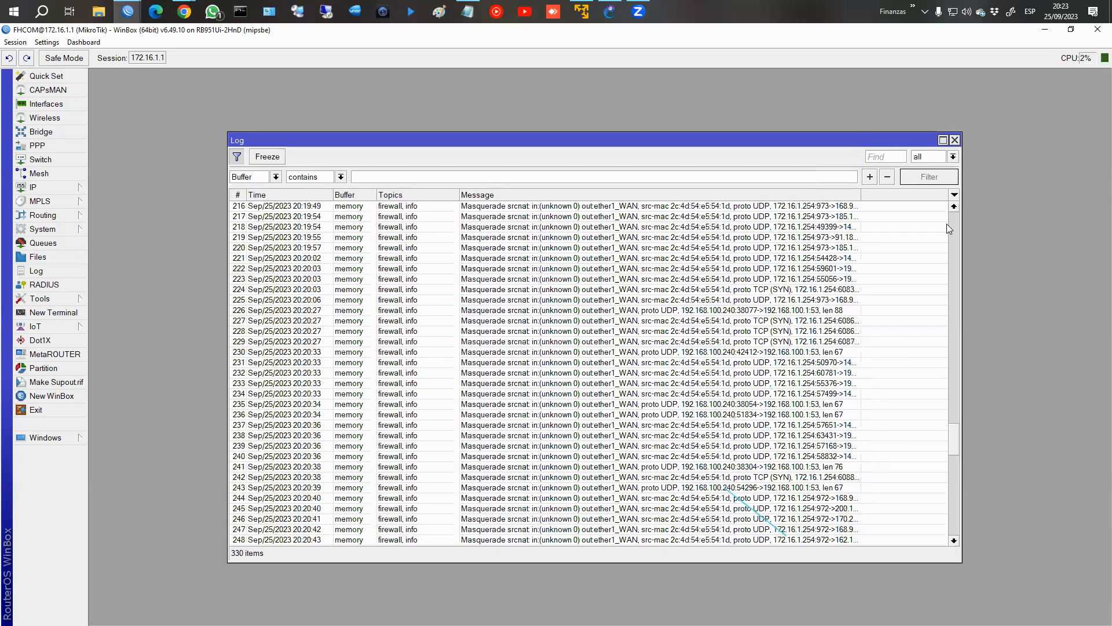
click(954, 140)
click(850, 394)
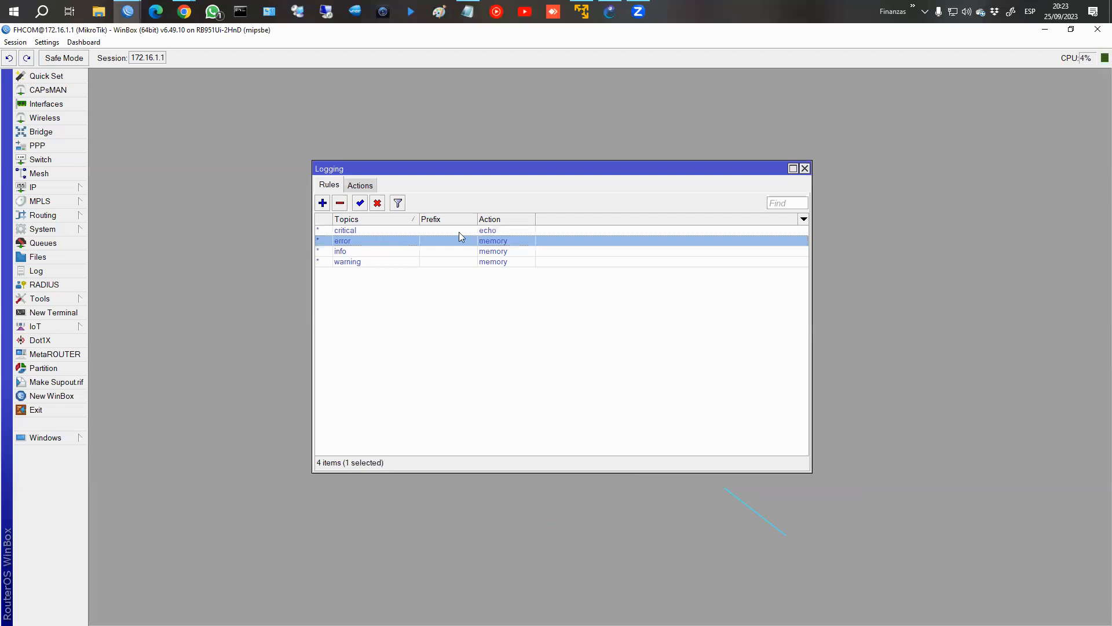
Add a logging rule for the dns topic with prefix "DNS" and action memory.
click(323, 203)
double_click(704, 365)
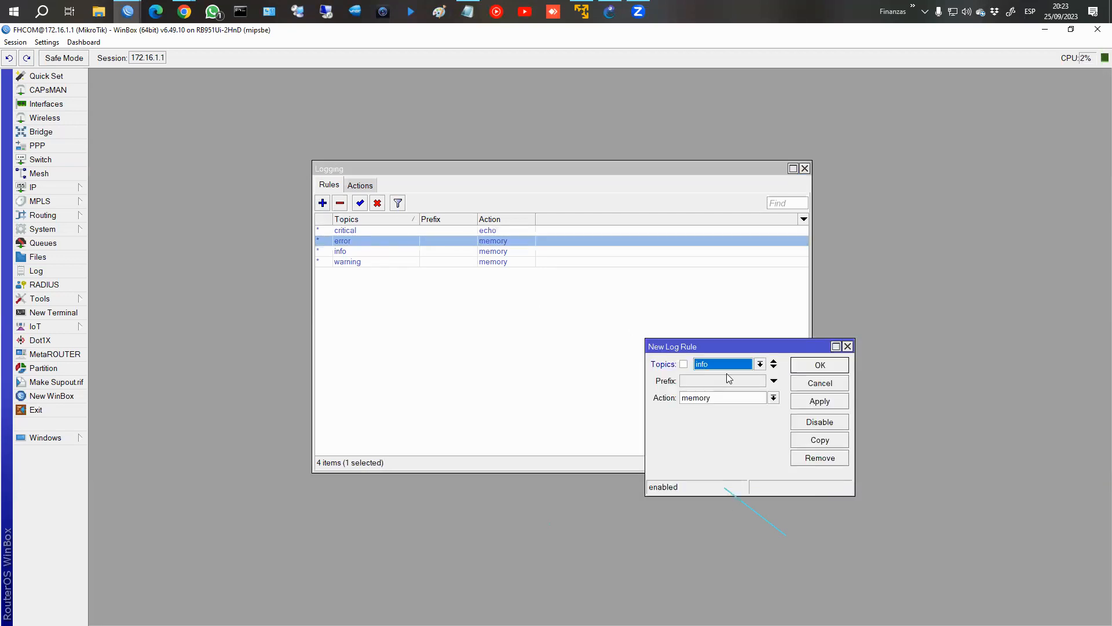
click(744, 366)
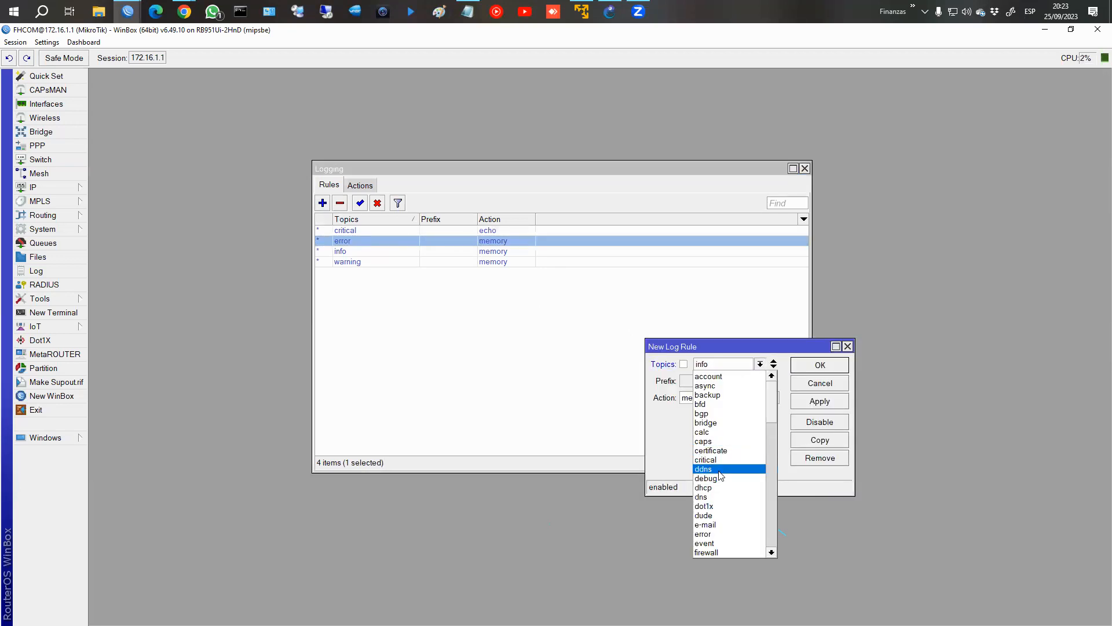
click(716, 494)
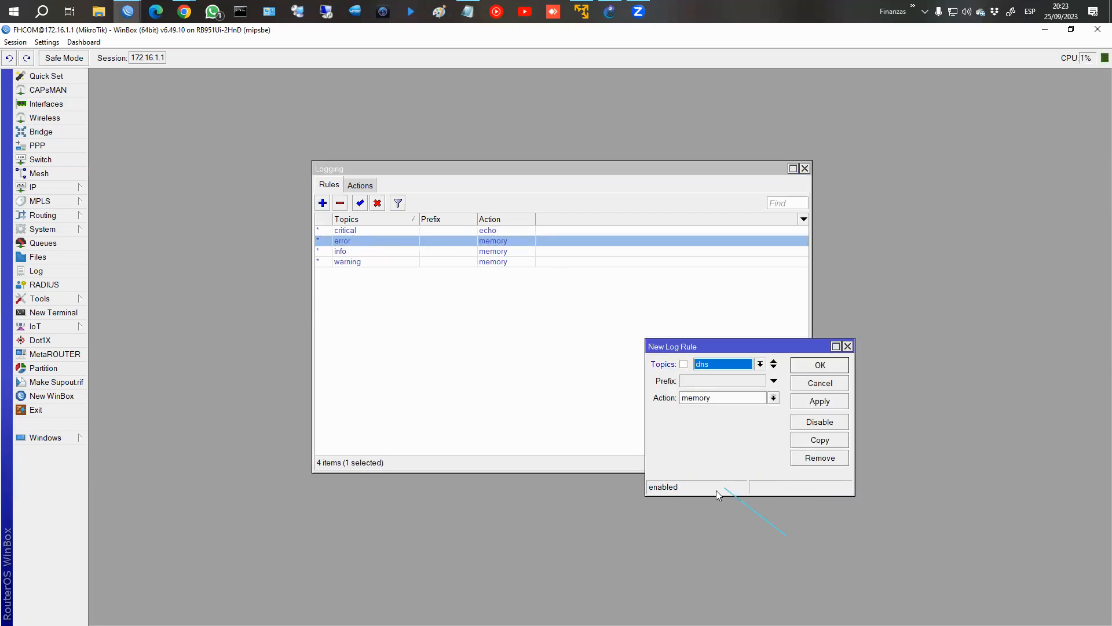
click(723, 380)
text(DNS)
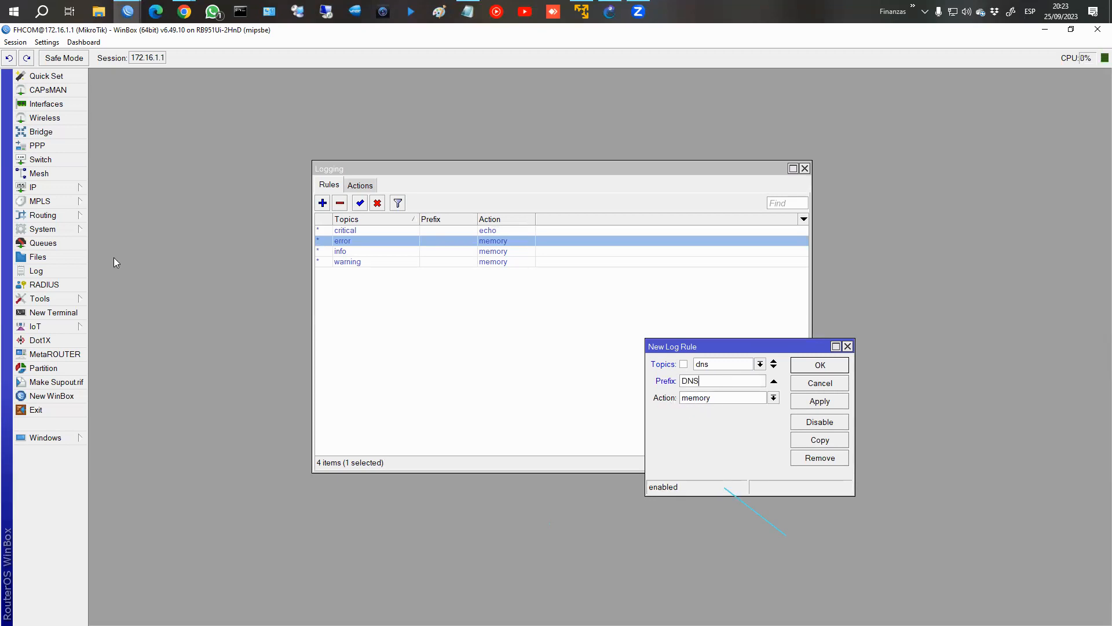
click(812, 401)
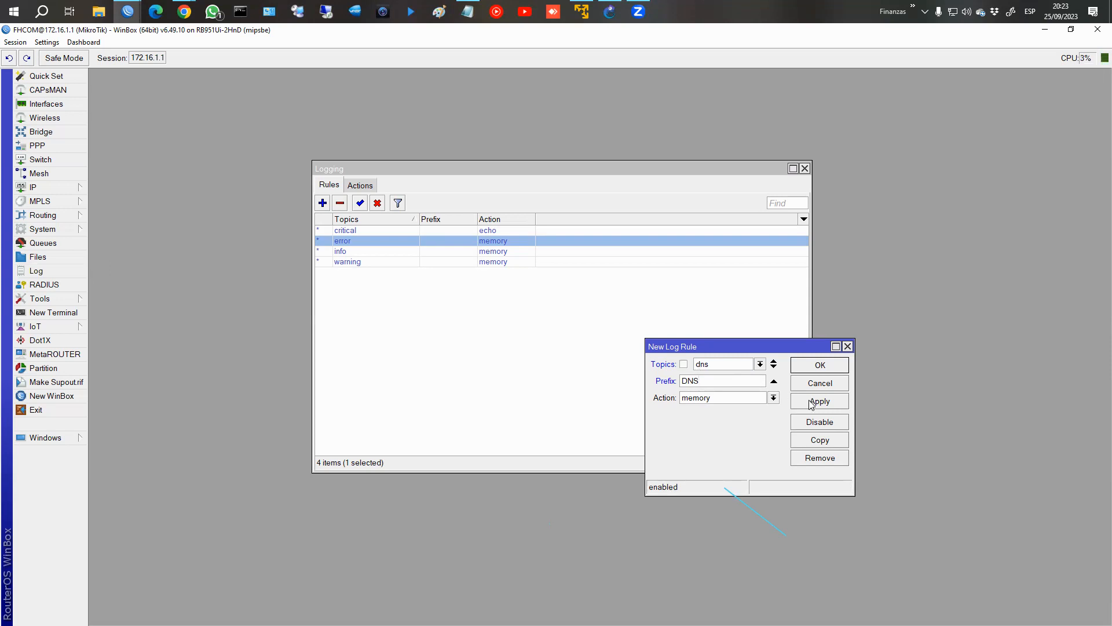
click(820, 367)
Try to ping dui.edu.ar from a new router terminal.
click(53, 312)
text(ping du)
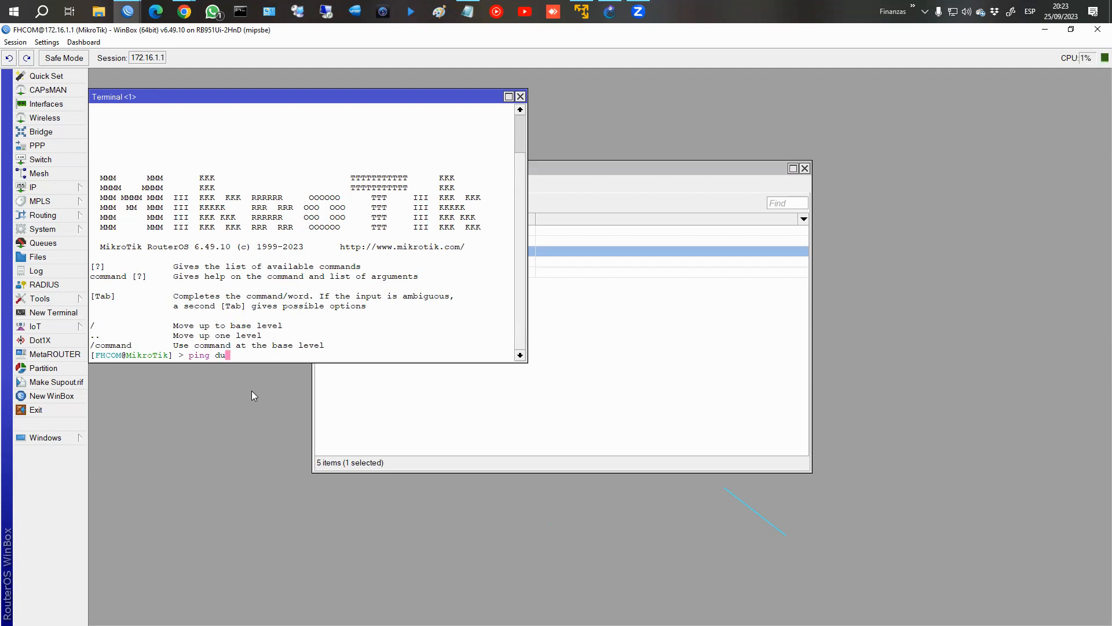
text(i.edu.ar)
key(Return)
text(ping )
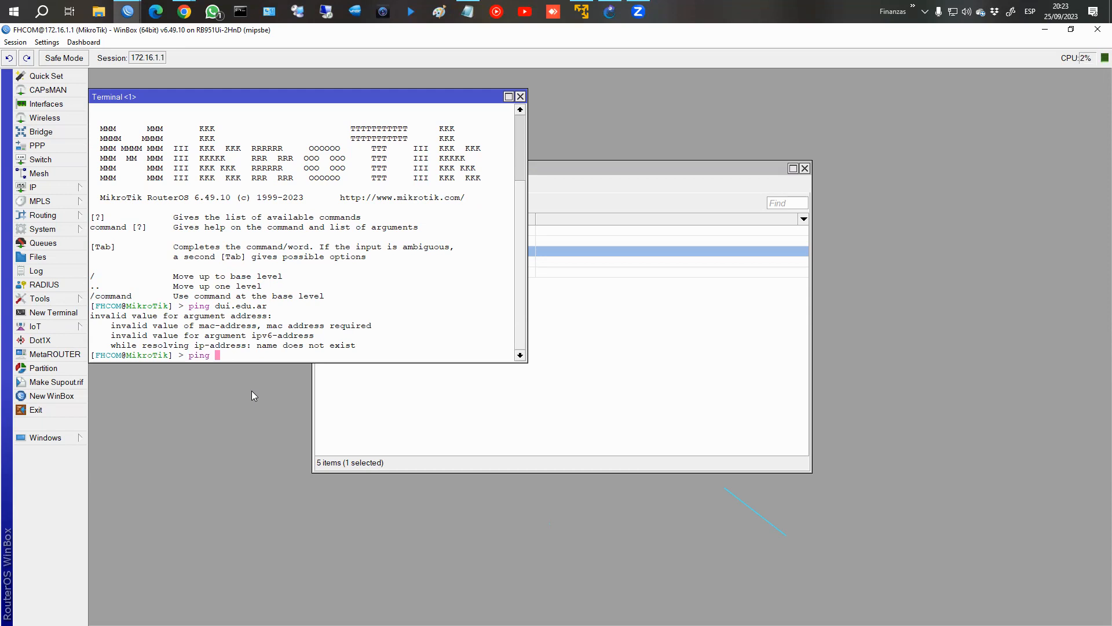
text(dui.)
key(BackSpace)
key(BackSpace)
key(BackSpace)
key(BackSpace)
key(BackSpace)
text(wwww.l)
key(BackSpace)
key(BackSpace)
key(BackSpace)
text(.lavoz.com.ar)
key(Return)
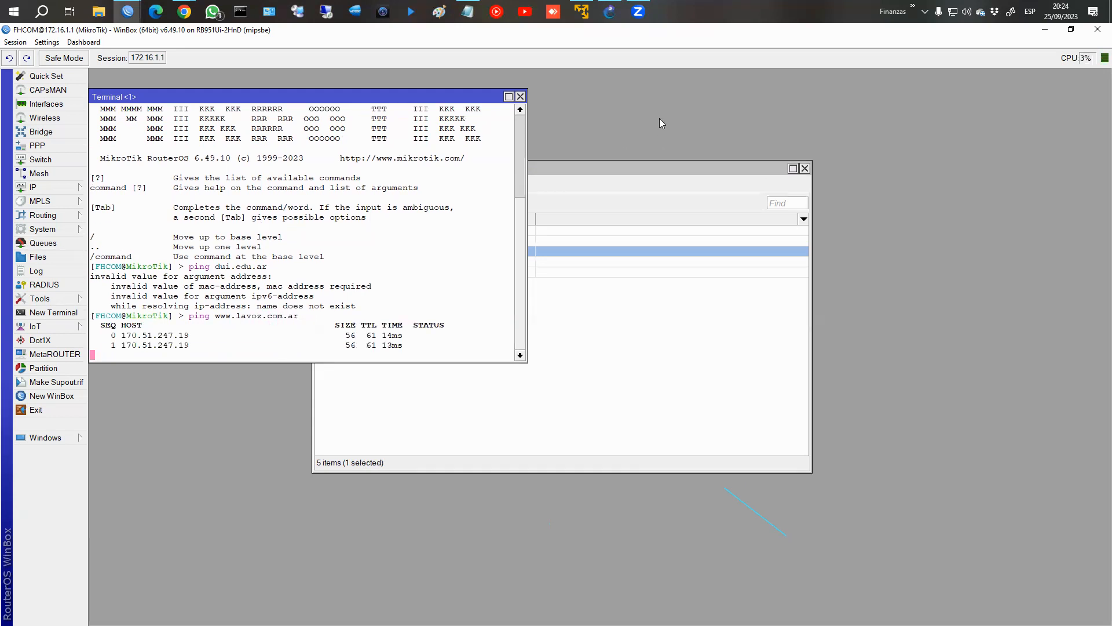
click(520, 96)
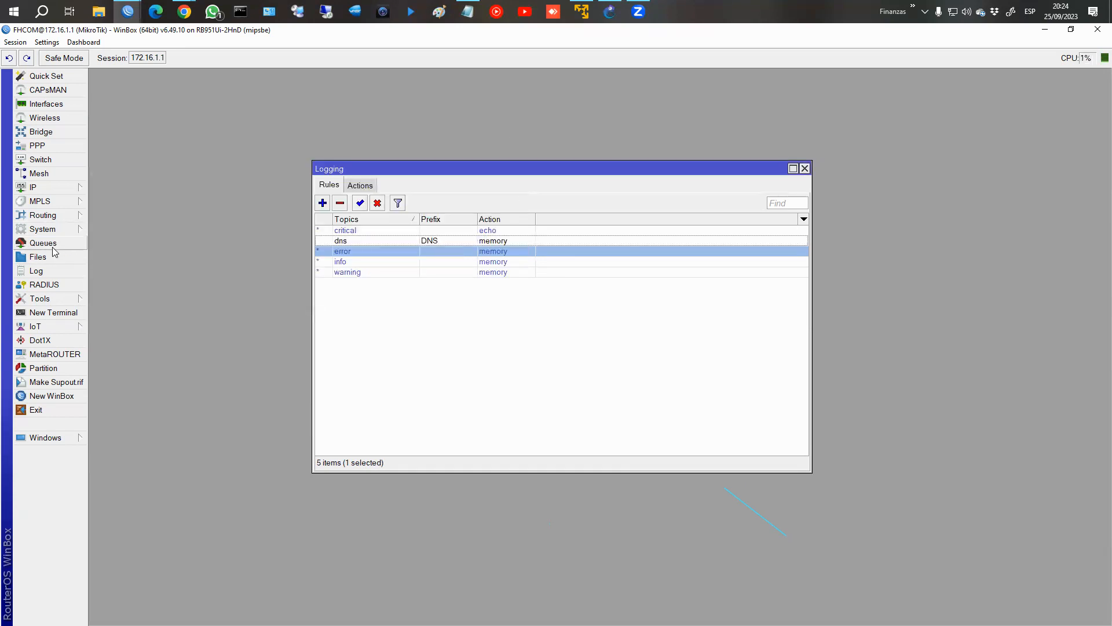
Open the router's log and select the DNS-prefixed entries for the dui.edu.ar query.
click(42, 271)
scroll(745, 390, down, 10)
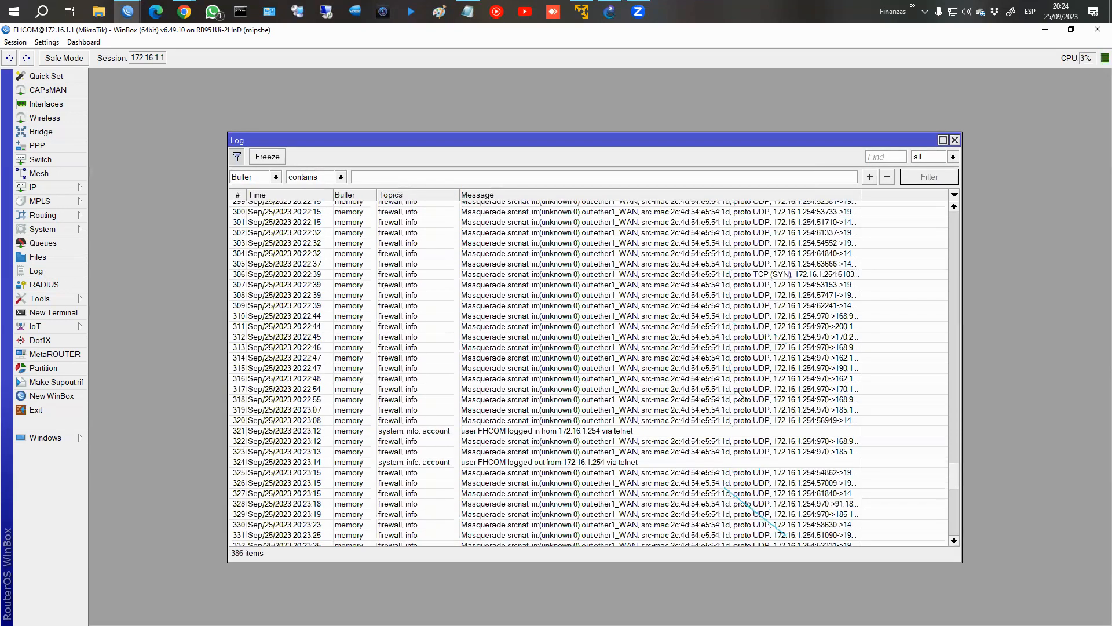
scroll(751, 410, down, 8)
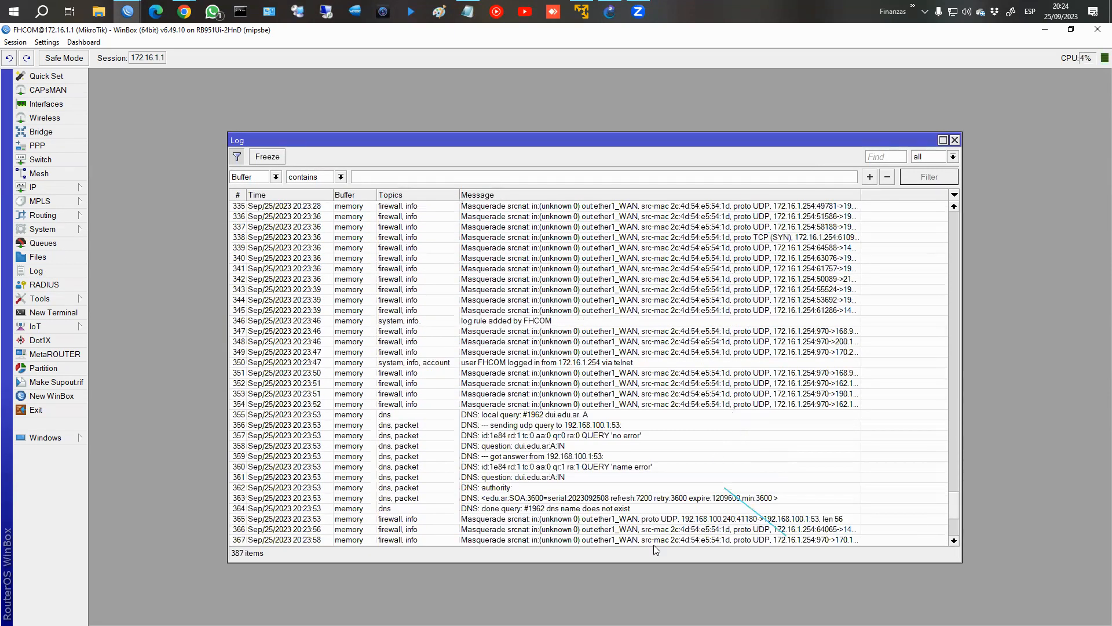
click(465, 414)
drag(465, 414, 492, 499)
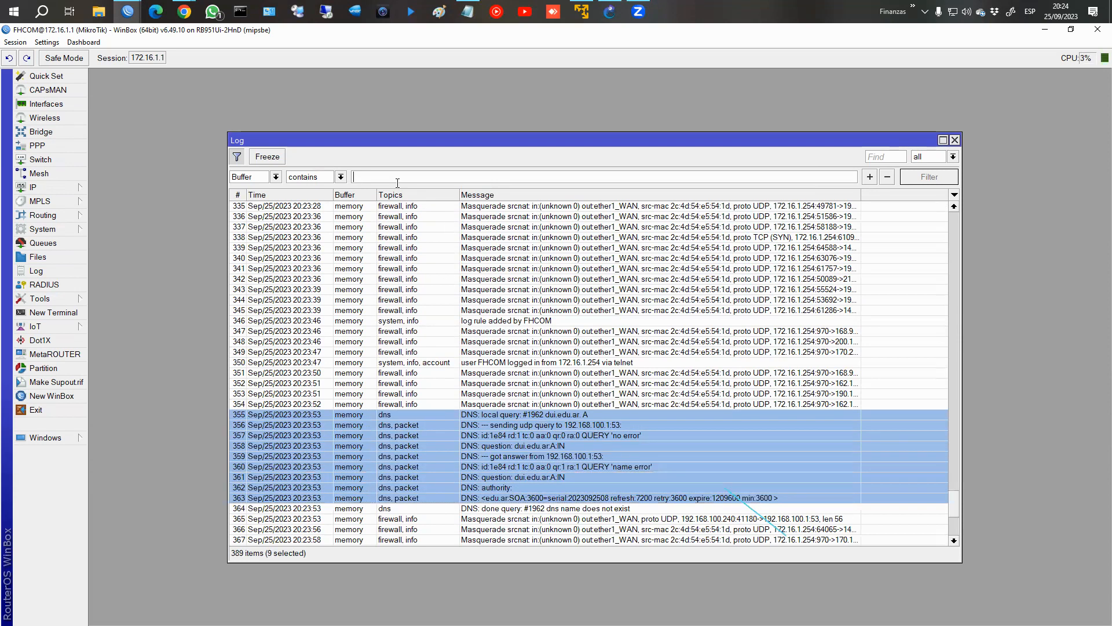
Filter the log to messages containing "DNS", review the DNS query entries, and close the log.
click(278, 177)
click(267, 199)
mouse_move(462, 192)
mouse_down()
mouse_move(549, 409)
mouse_move(882, 602)
mouse_move(827, 536)
mouse_up()
mouse_move(295, 167)
mouse_down()
mouse_move(292, 184)
mouse_move(320, 172)
mouse_up()
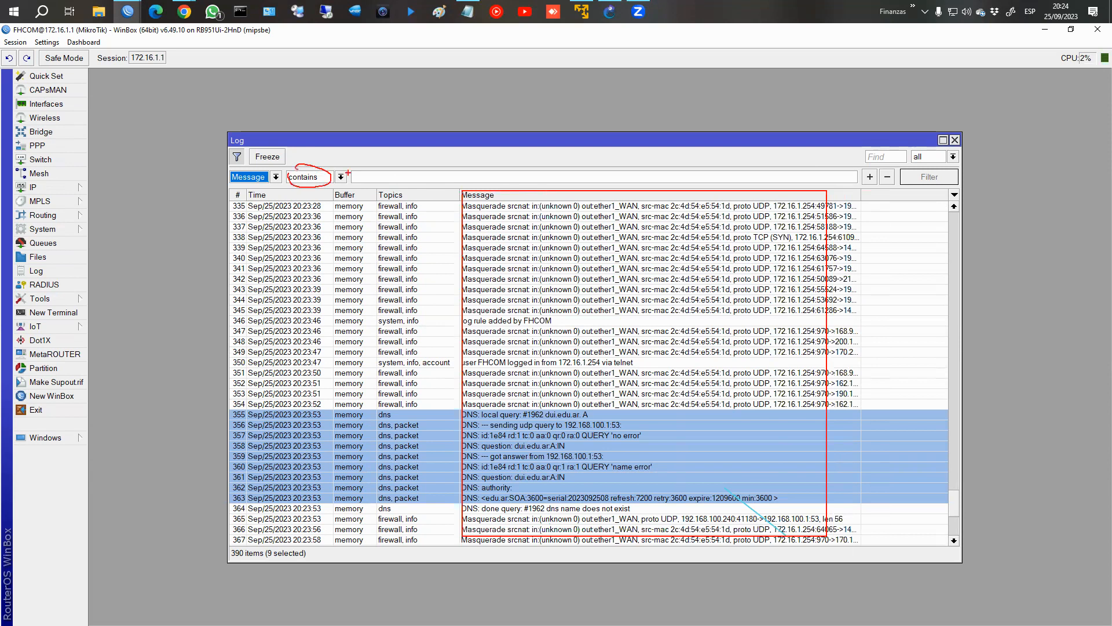
click(363, 176)
text(DNS)
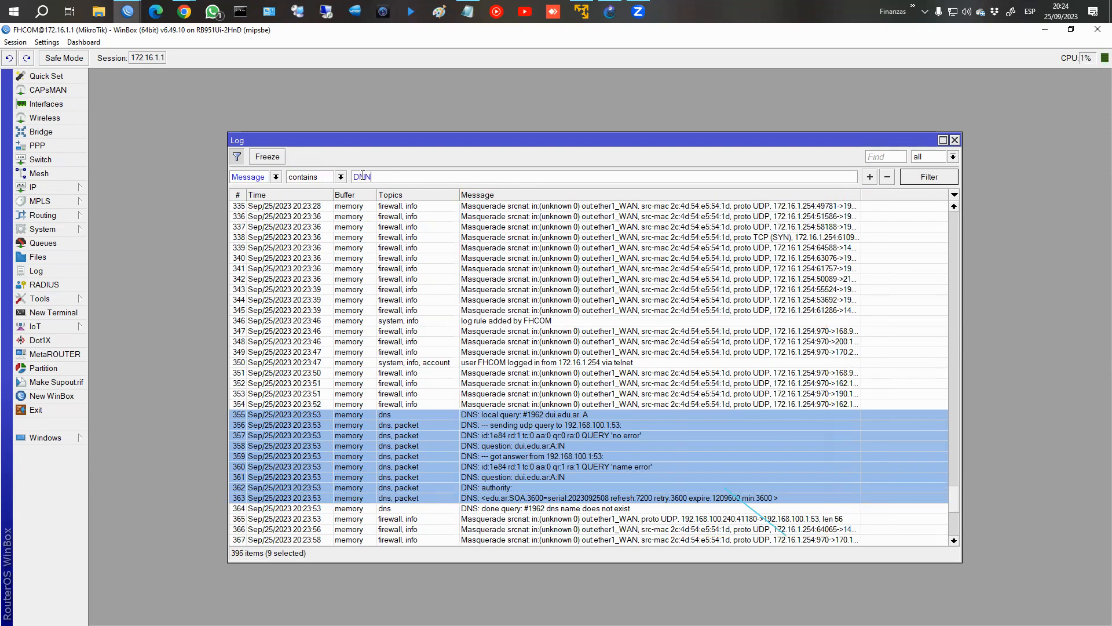
text(A)
key(BackSpace)
click(939, 180)
drag(490, 224, 522, 434)
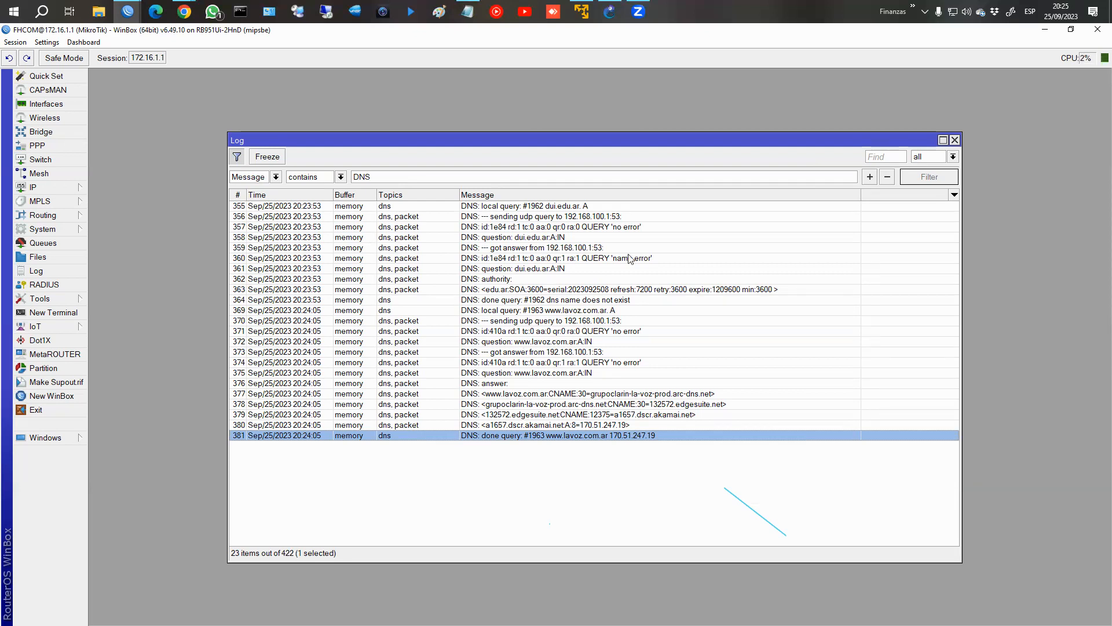
click(954, 141)
Examine the settings of the remote logging action without changing them, then close the Logging window.
click(358, 186)
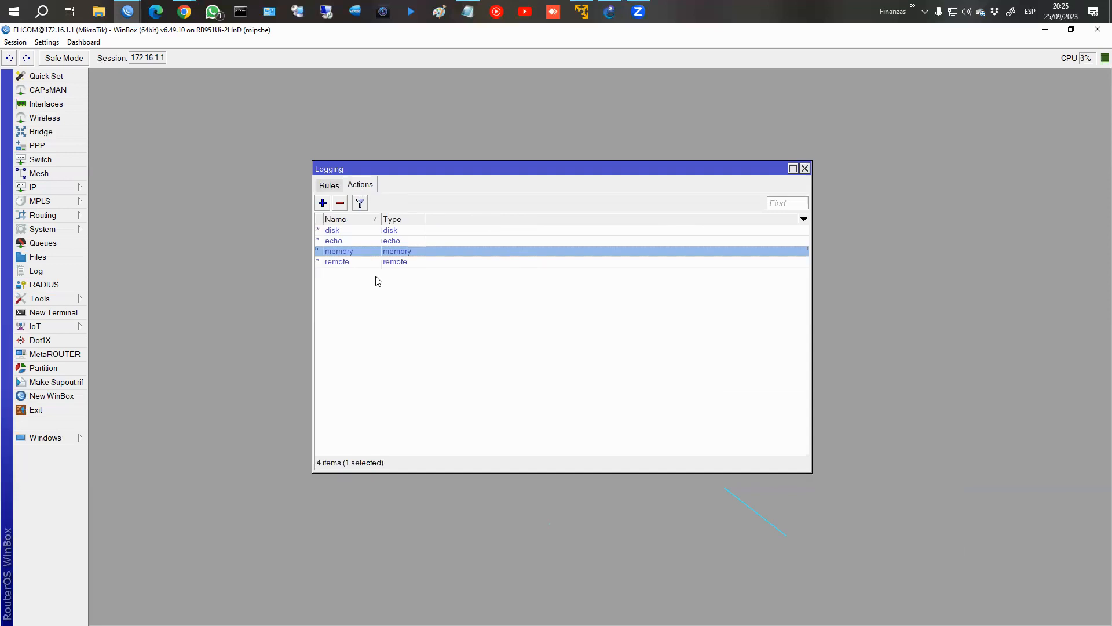
click(372, 264)
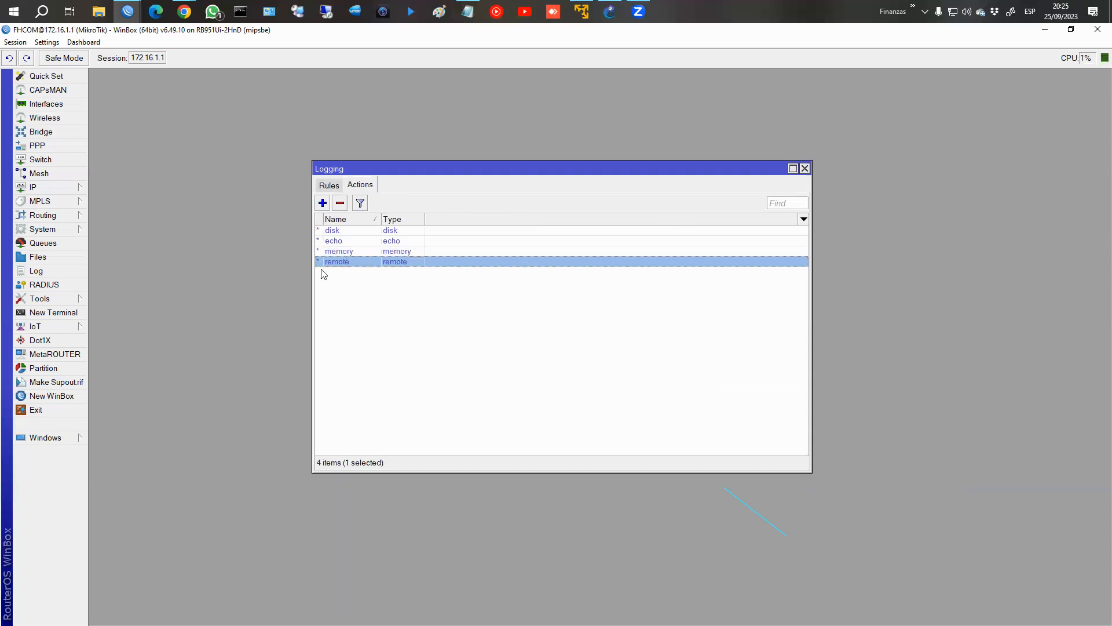
double_click(351, 262)
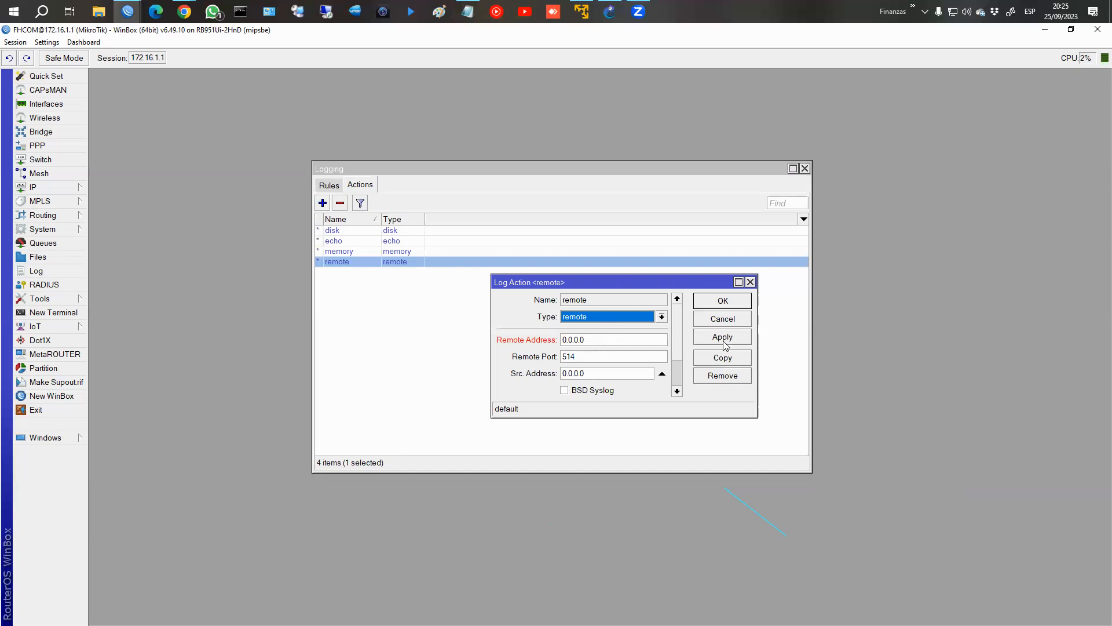
click(736, 320)
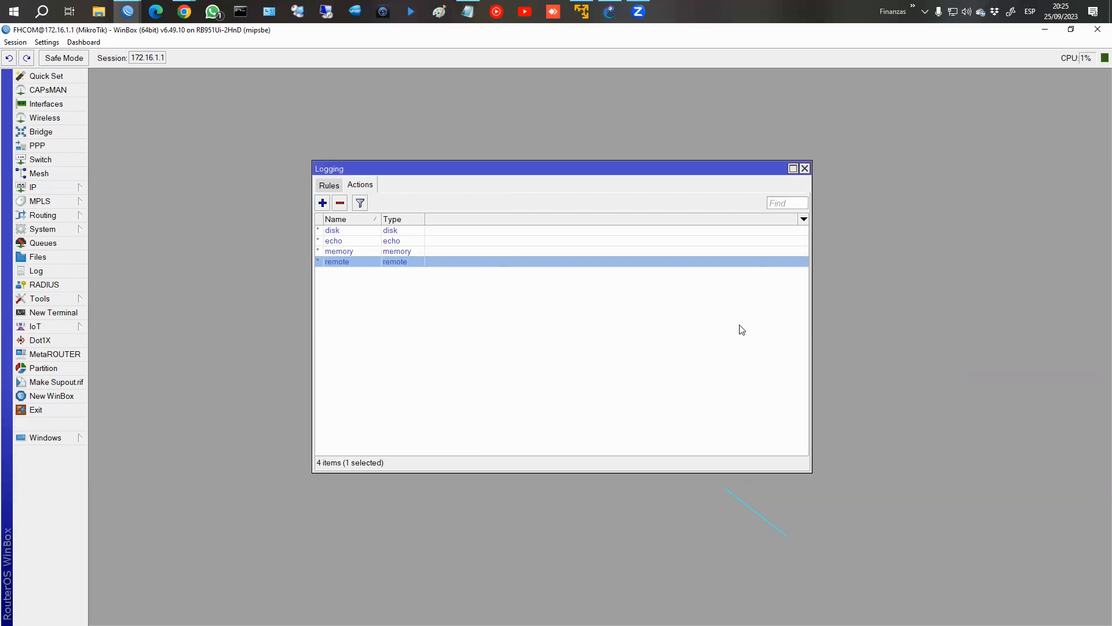
click(805, 168)
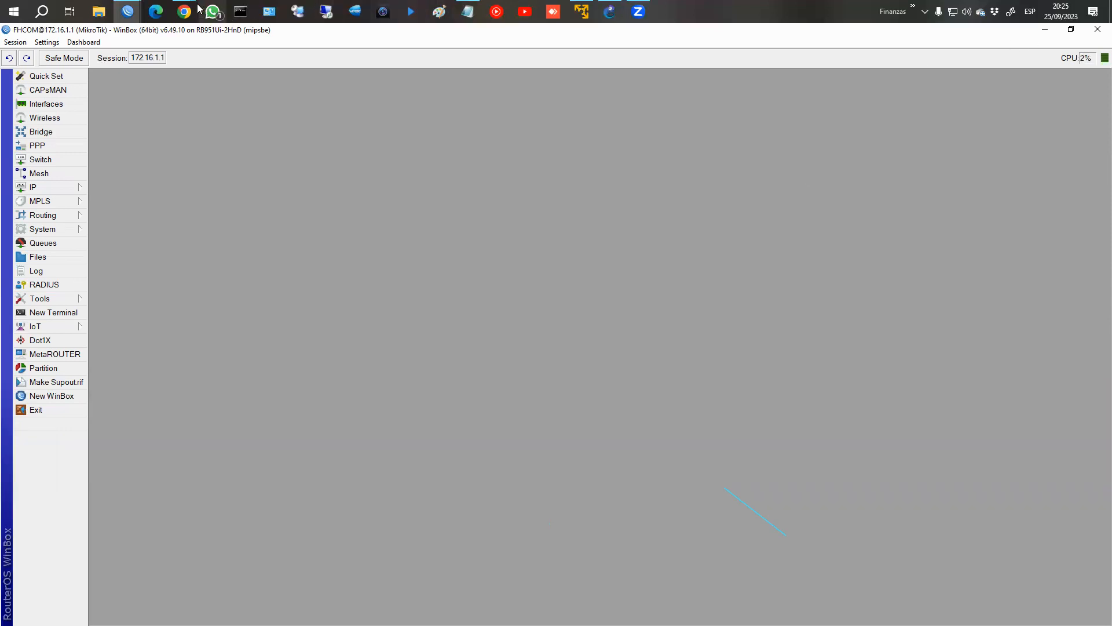
Switch to the course page in Chrome, return to the CLASE 5: TOOLS section and open the Netwatch chapter.
mouse_move(191, 12)
click(276, 81)
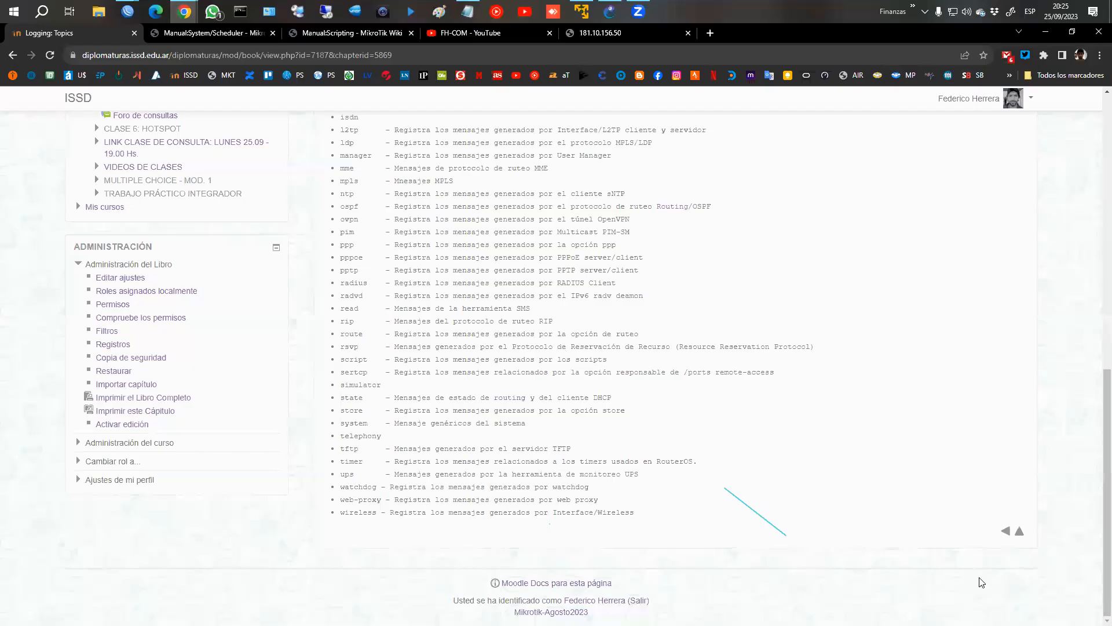
click(1020, 532)
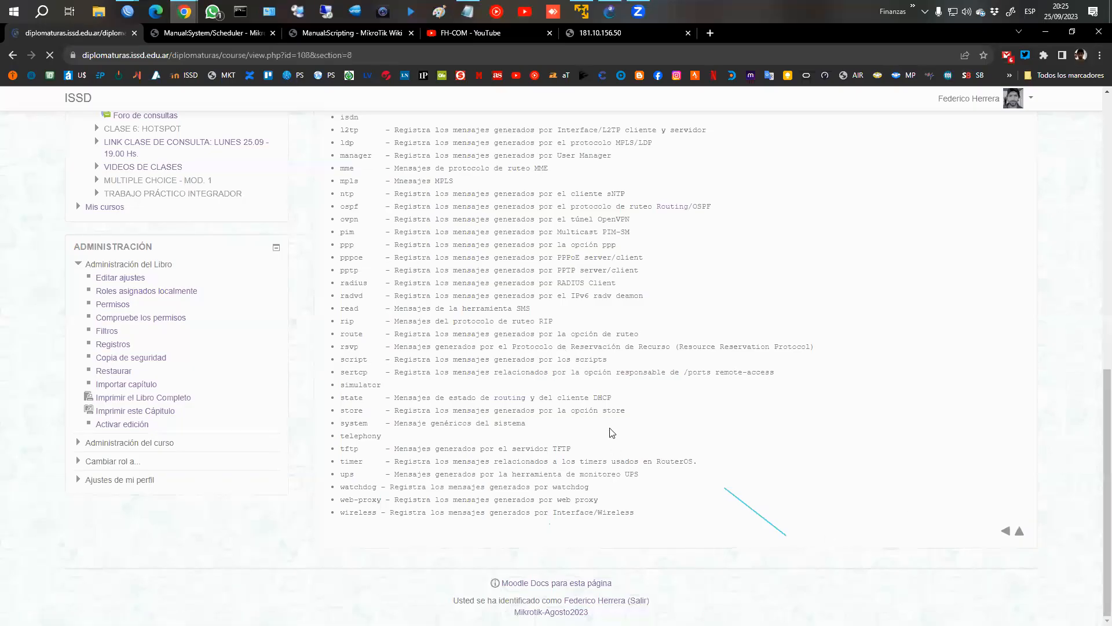
scroll(579, 426, down, 4)
click(379, 374)
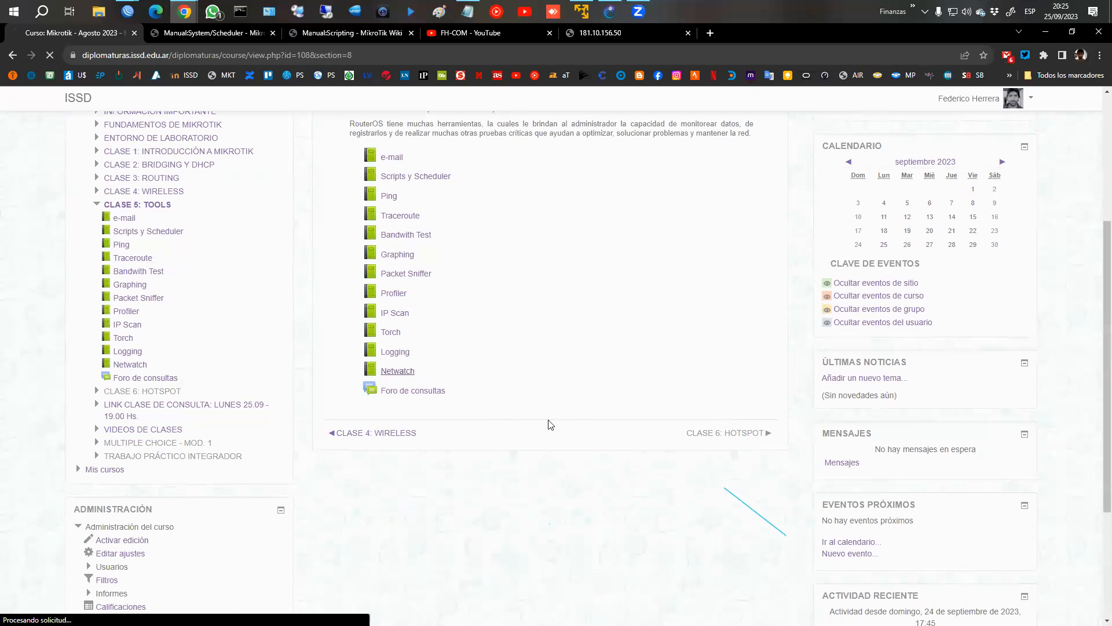
scroll(553, 420, down, 2)
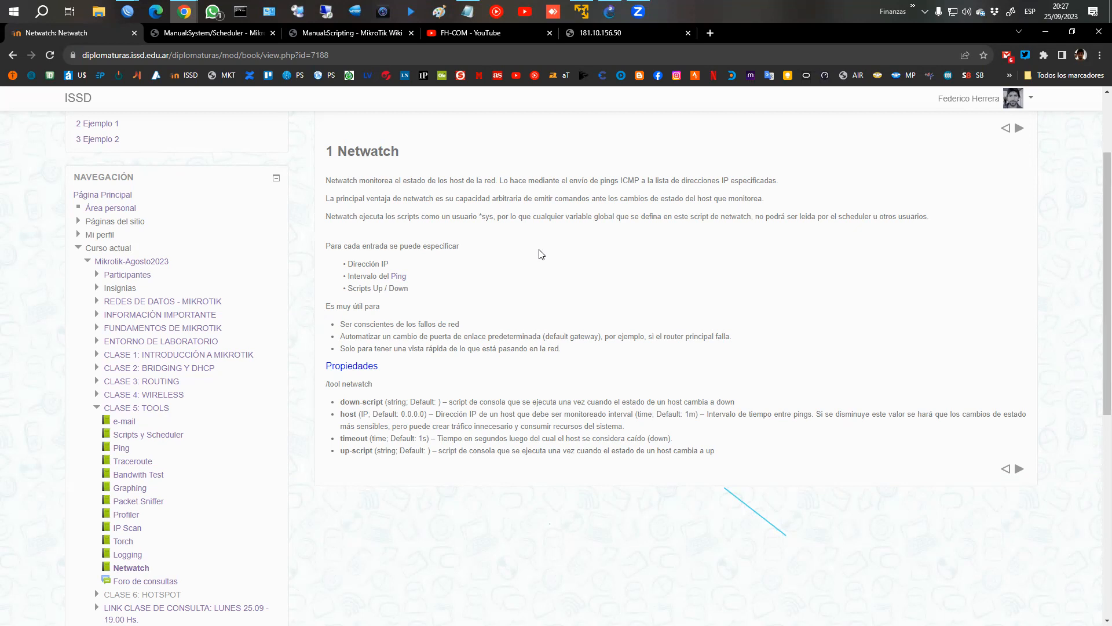
Switch to the WinBox session for 172.16.1.1 and open the Netwatch tool.
click(128, 12)
click(206, 97)
click(74, 298)
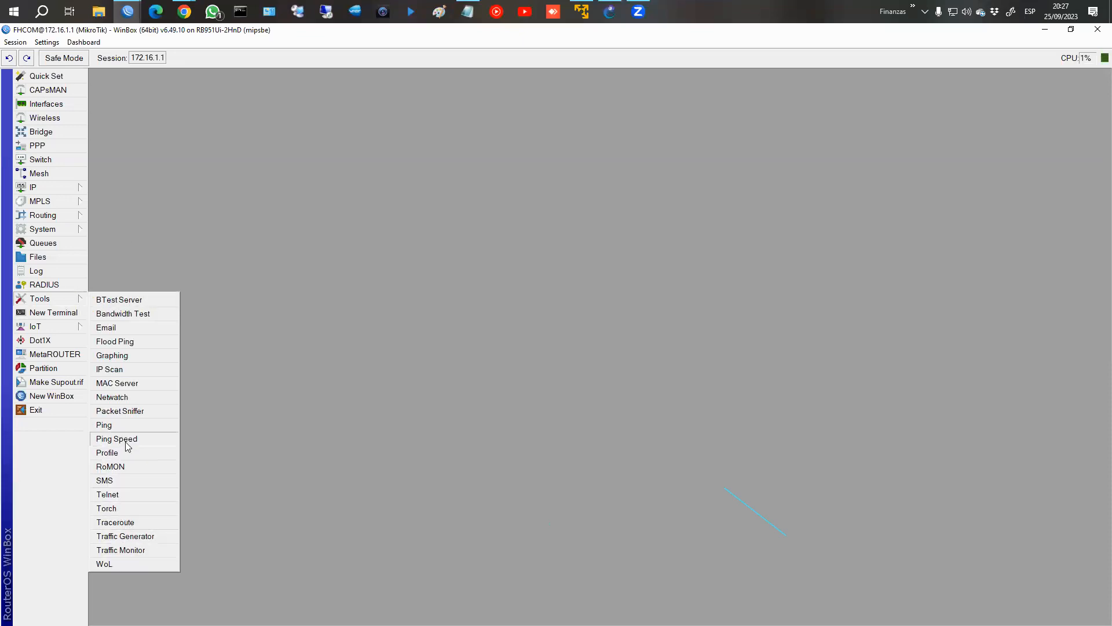
click(114, 397)
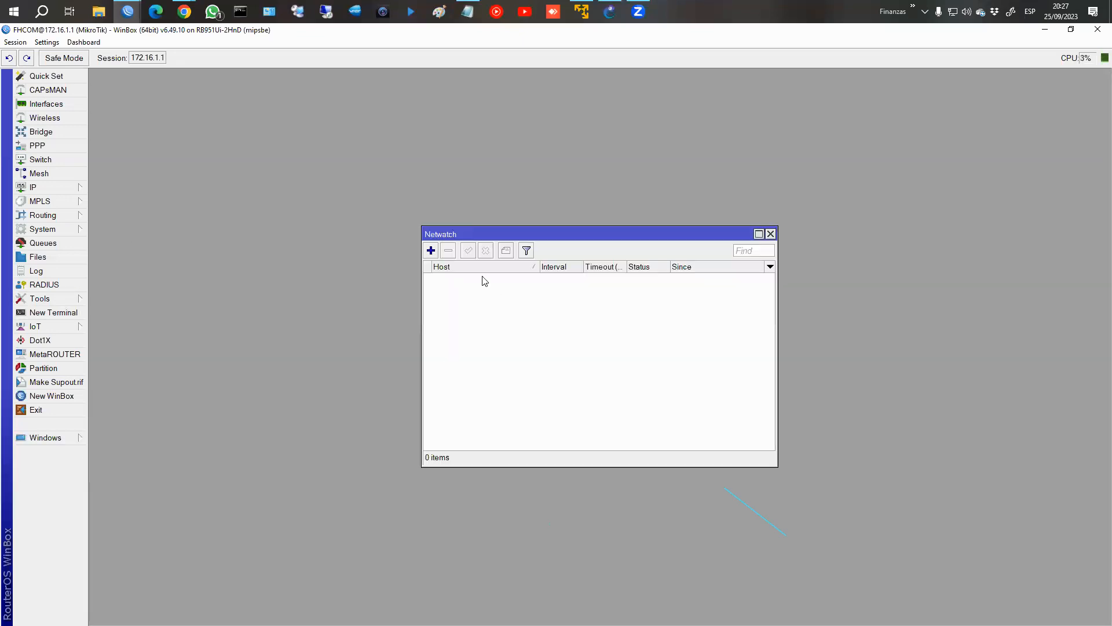
Start a new Netwatch host entry, examine its Host, Up and Down settings, and cancel it without saving.
click(431, 251)
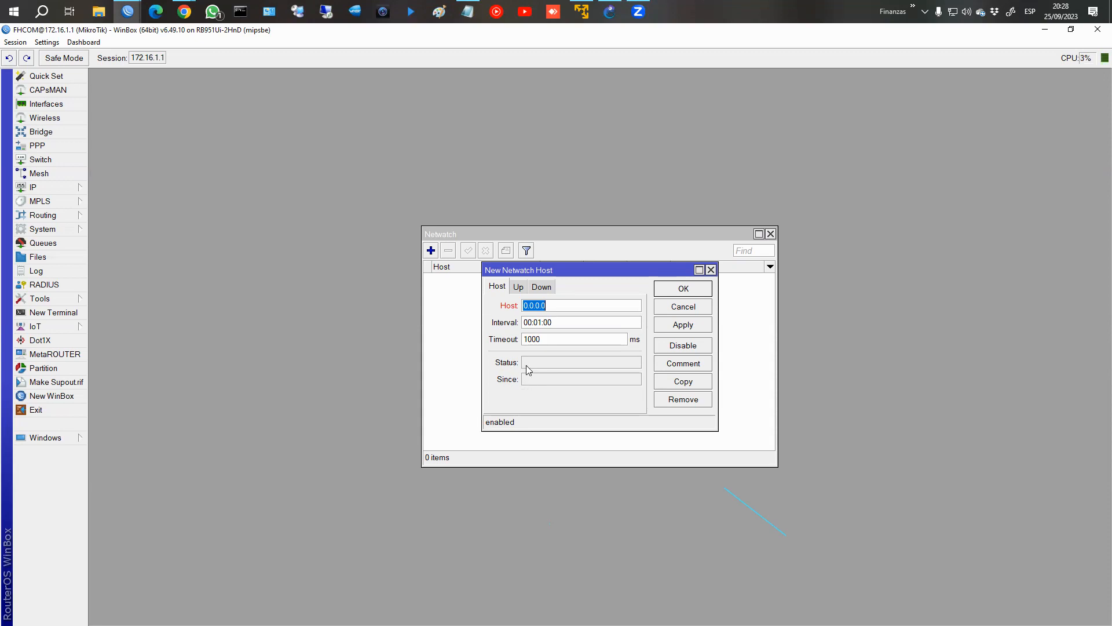
click(519, 287)
click(533, 288)
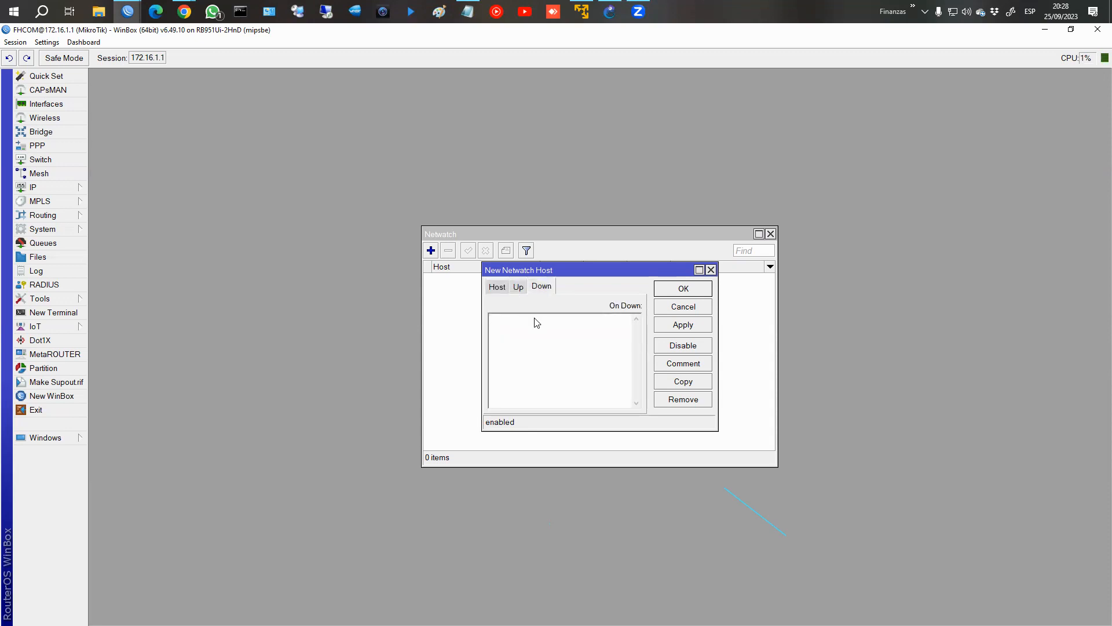
click(516, 290)
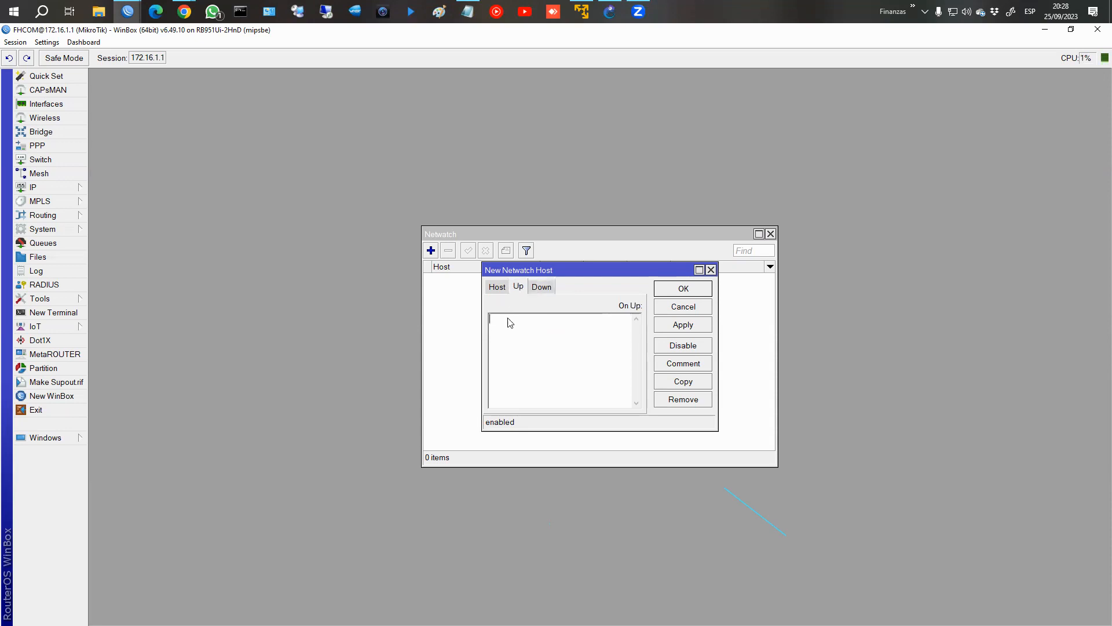
click(542, 289)
click(502, 288)
click(515, 288)
click(532, 288)
click(504, 288)
click(515, 287)
click(534, 287)
click(502, 287)
click(517, 287)
click(534, 287)
click(683, 307)
Return to the Netwatch course page in Chrome and highlight its listed uses and the down-script and host properties.
mouse_move(128, 11)
click(229, 87)
mouse_move(184, 12)
click(241, 64)
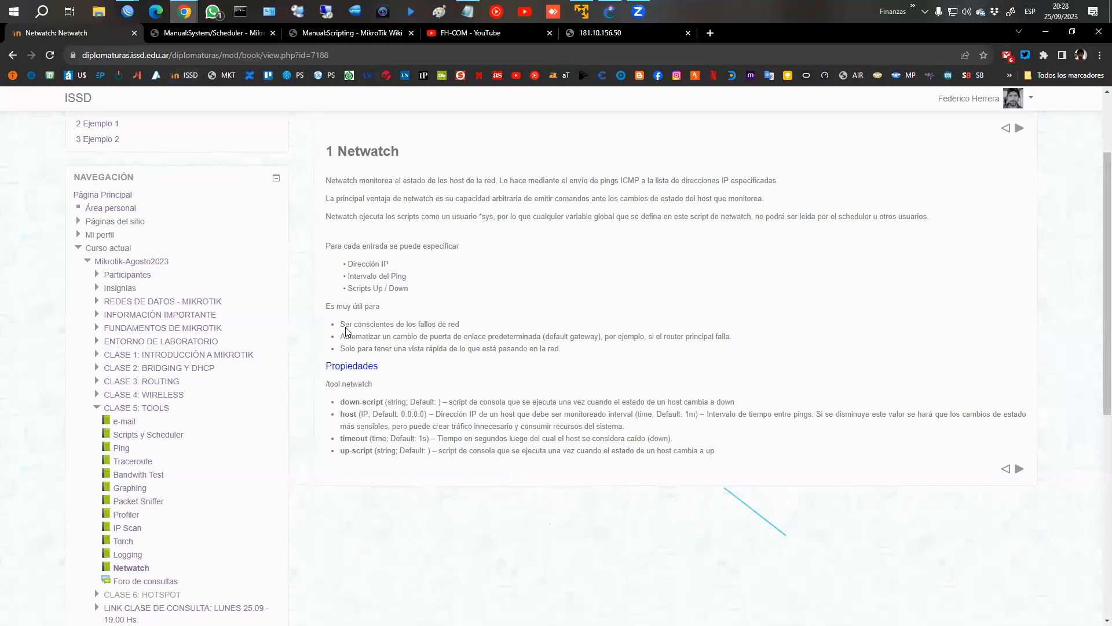
drag(345, 326, 474, 332)
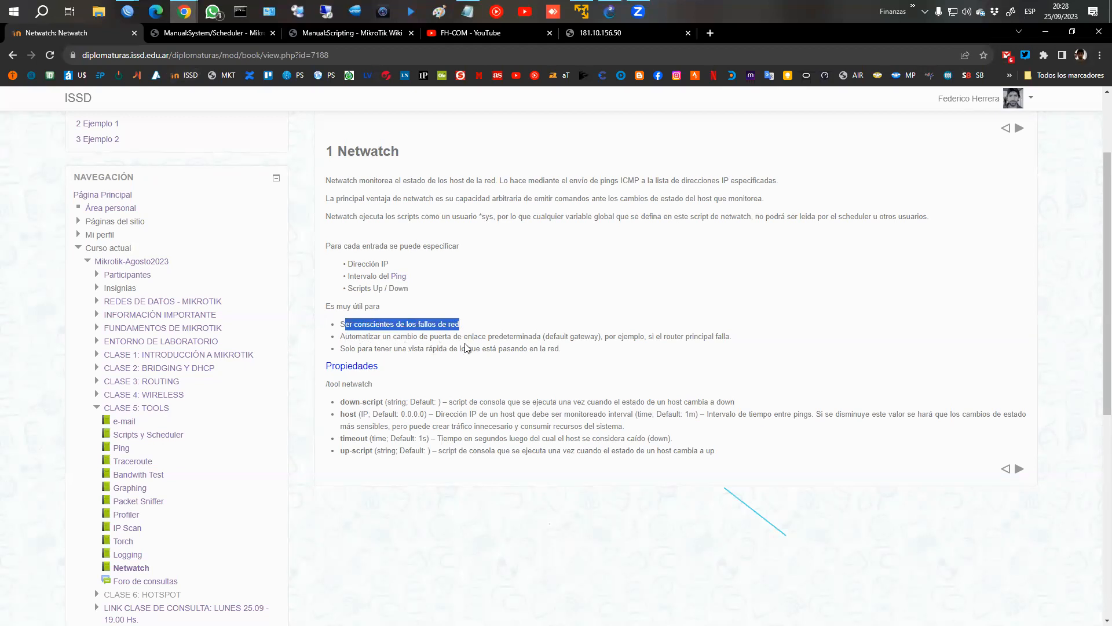
click(344, 352)
drag(355, 350, 586, 374)
click(592, 380)
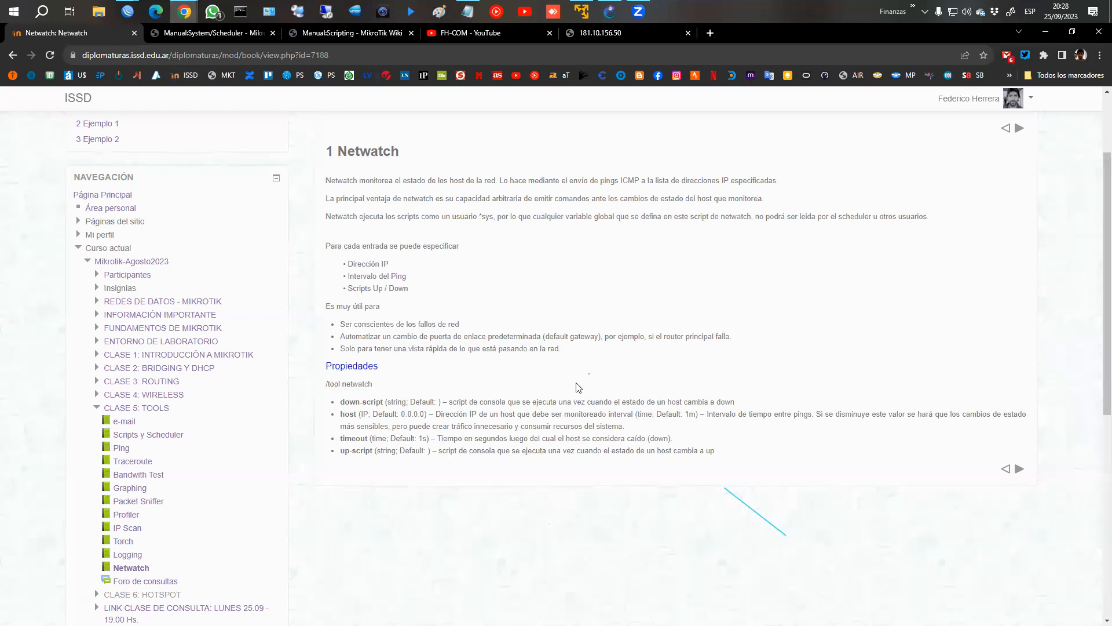
drag(344, 401, 385, 400)
drag(340, 414, 352, 414)
Advance through Ejemplo 1 to Ejemplo 2 of the Netwatch chapter and set the page zoom to 110%.
click(1020, 473)
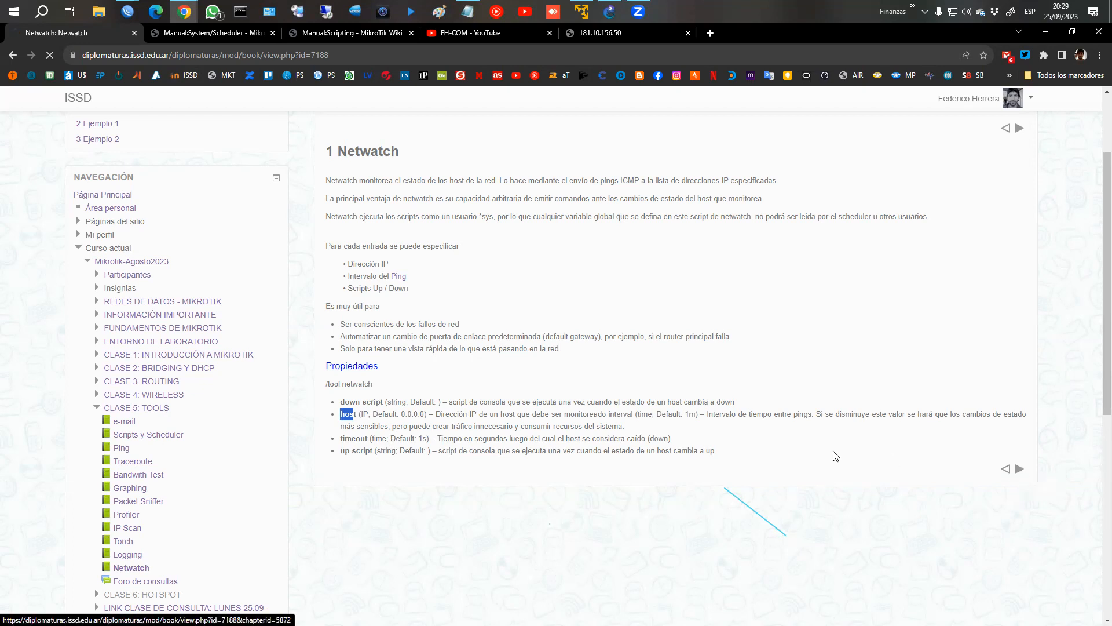
scroll(533, 347, down, 2)
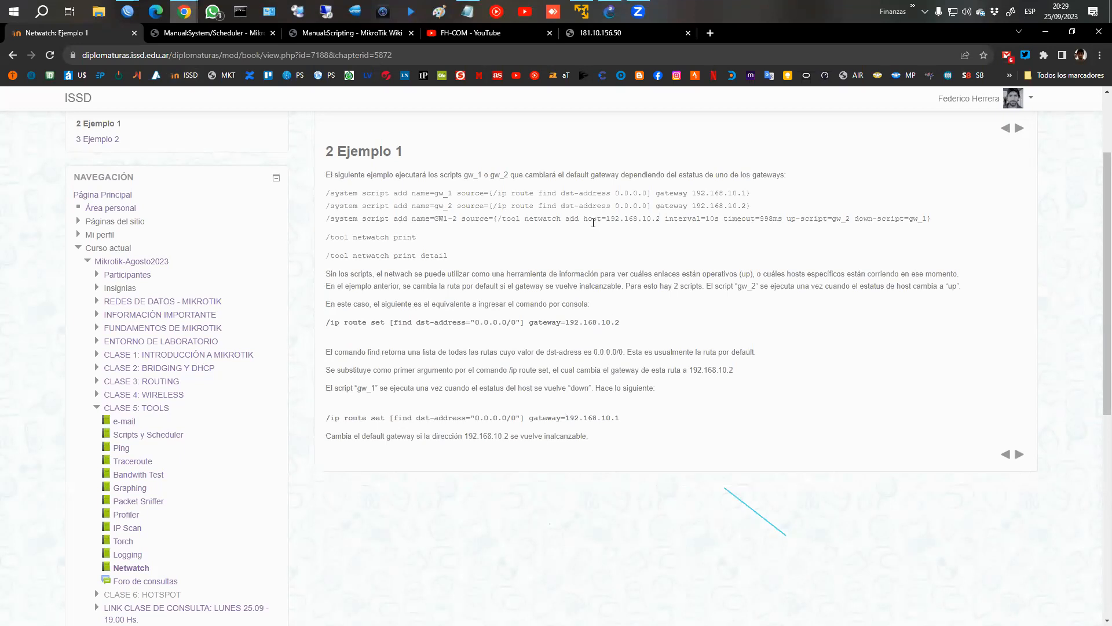
click(1020, 455)
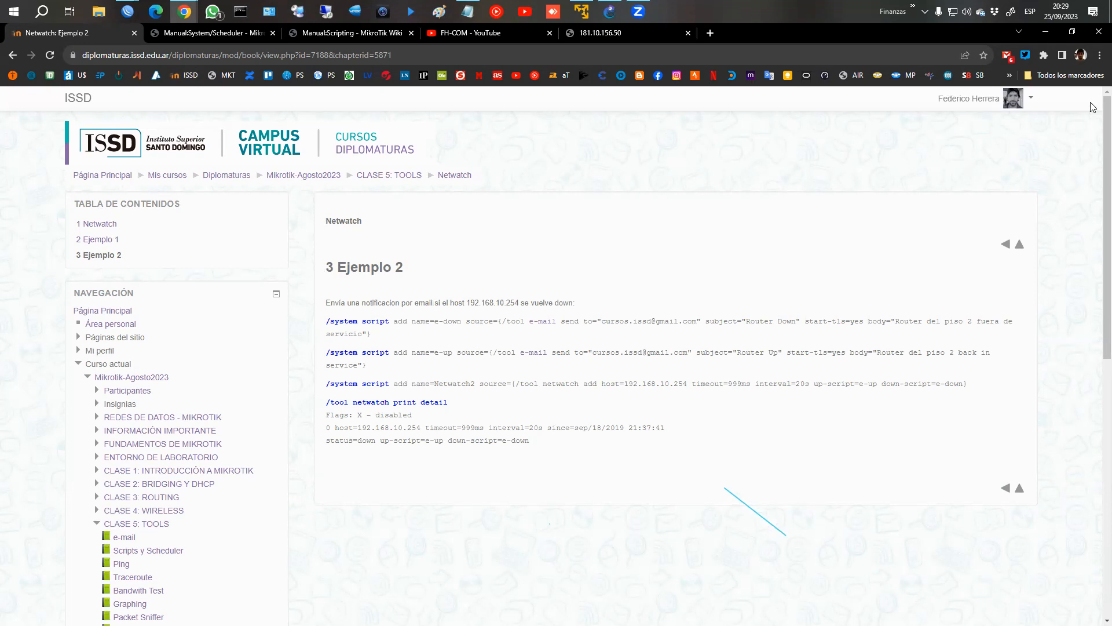
click(1100, 54)
click(1065, 190)
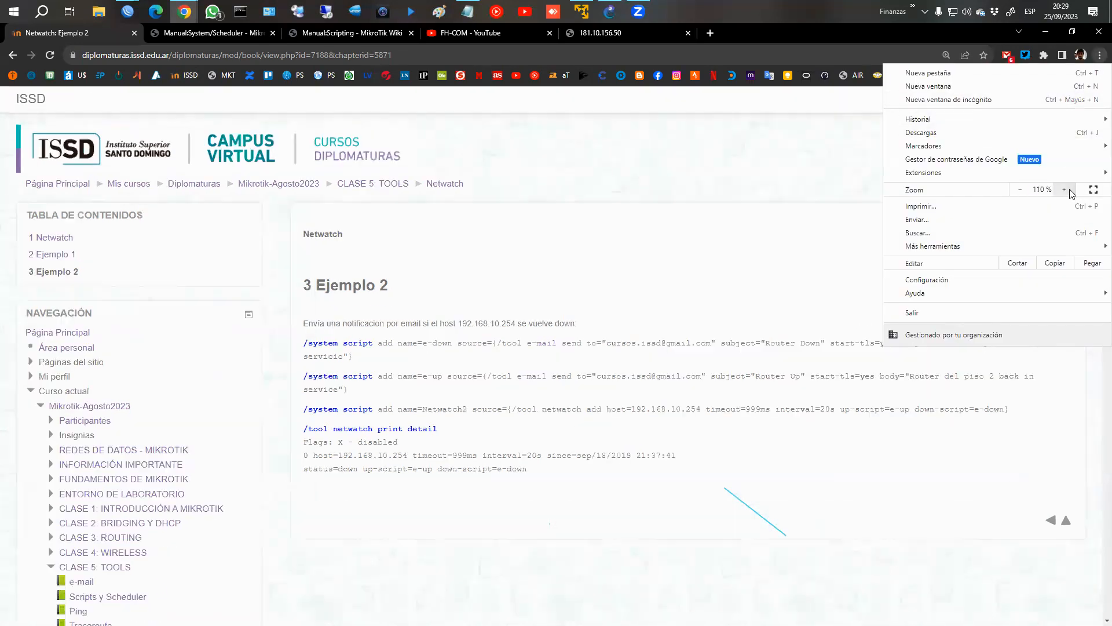
click(602, 430)
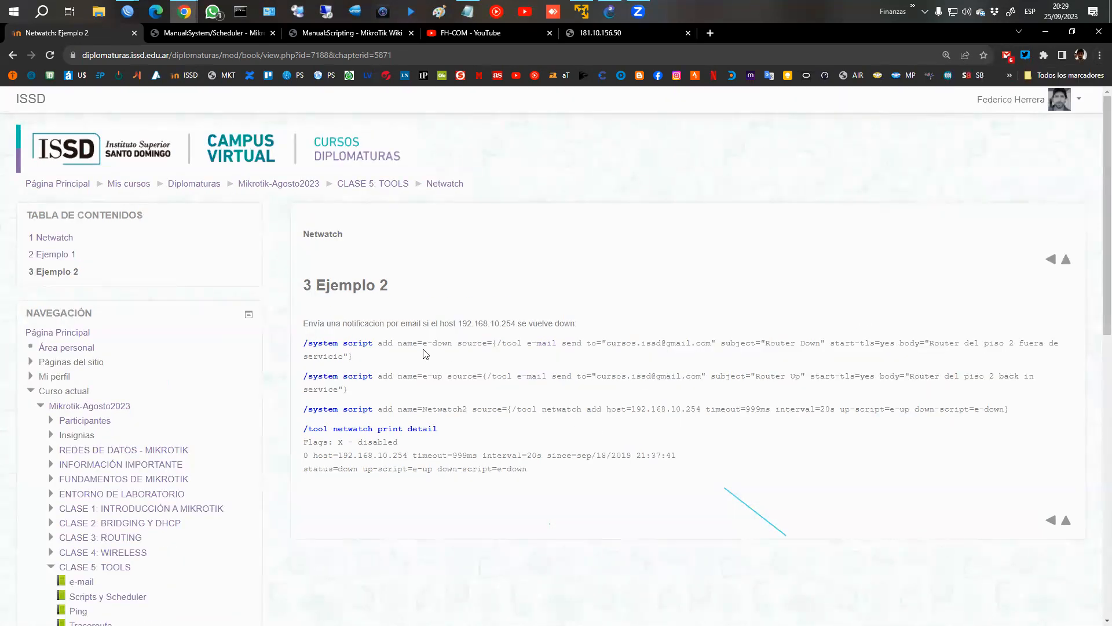
Highlight the e-down script name and the monitored host with its timeout and interval in the Ejemplo 2 commands.
drag(425, 344, 454, 343)
click(501, 356)
drag(936, 346, 1028, 344)
click(553, 369)
double_click(549, 410)
click(550, 410)
triple_click(551, 410)
click(620, 422)
drag(627, 410, 838, 409)
Highlight the up-script and down-script references and the matching e-mail script bodies in Ejemplo 2.
click(892, 409)
drag(891, 409, 908, 409)
drag(910, 377, 339, 389)
click(997, 436)
drag(977, 409, 1004, 409)
drag(931, 342, 813, 360)
click(580, 371)
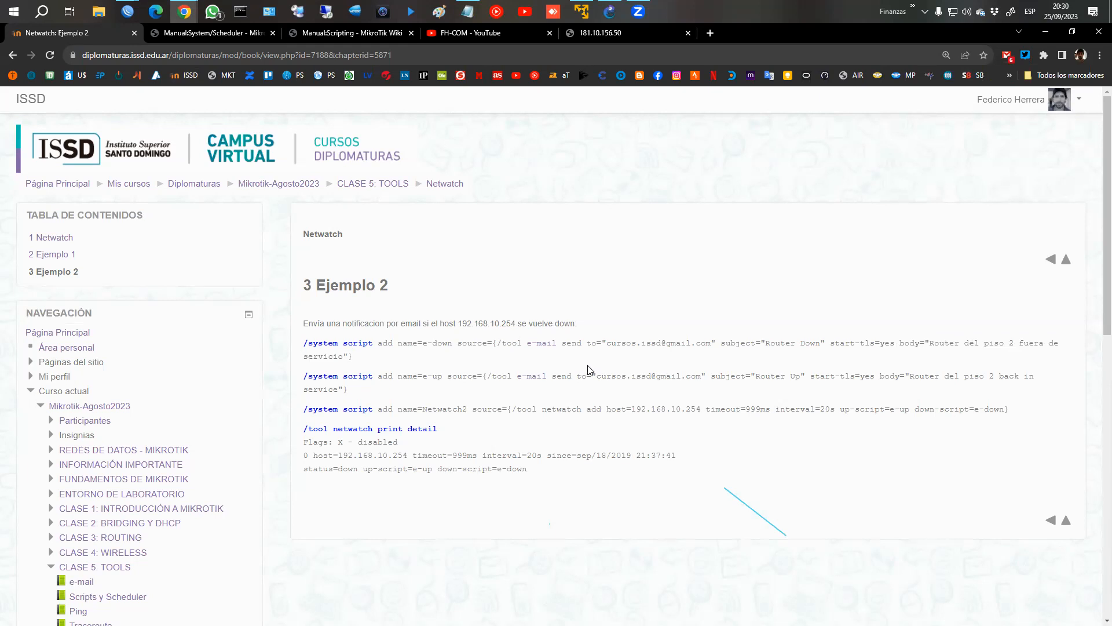
double_click(539, 343)
Switch to the NETWATCH project in GNS3 and start all of its nodes.
click(603, 22)
click(152, 62)
click(576, 345)
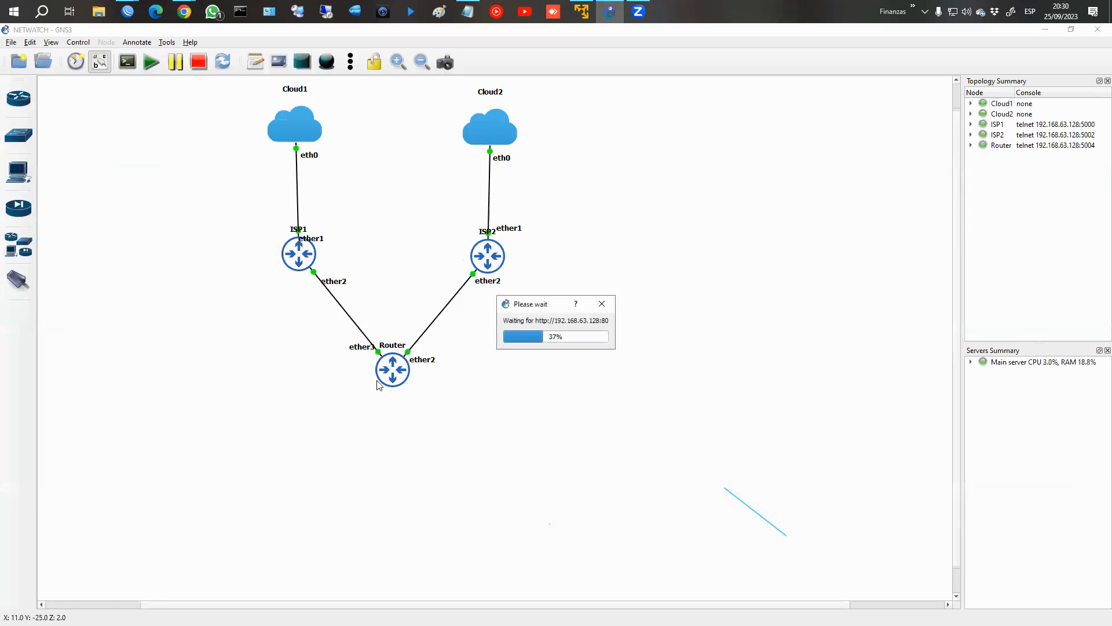
Mark the links from Router to ISP1 and ISP2 and cross out ISP1 with temporary screen annotations, clearing them at the end.
mouse_move(412, 340)
mouse_down()
mouse_move(440, 430)
mouse_move(341, 267)
mouse_up()
key(Escape)
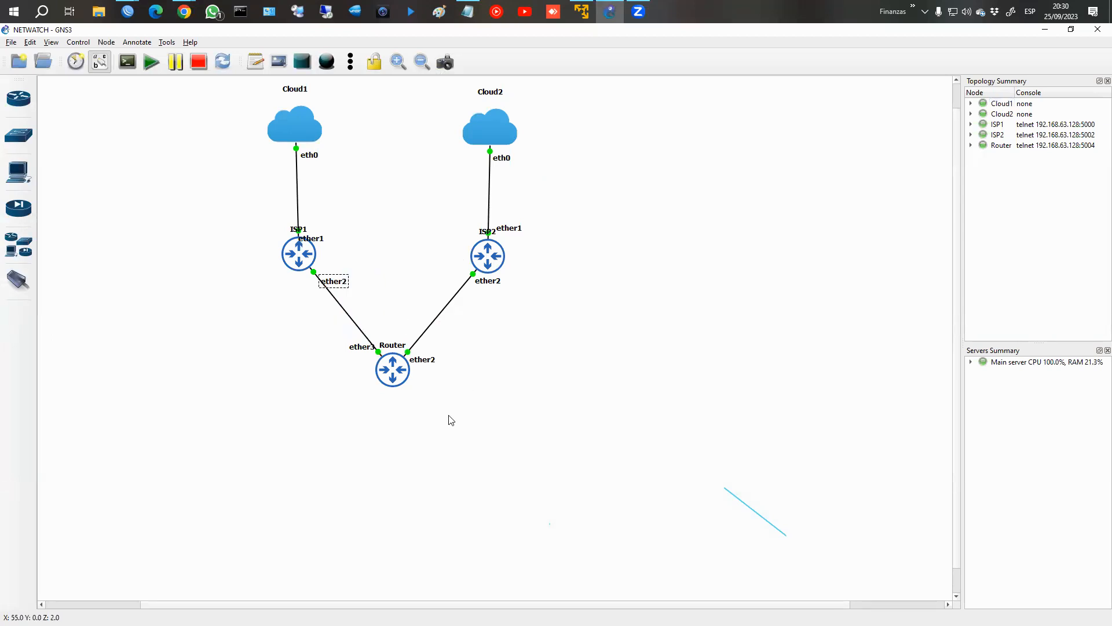
drag(387, 315, 336, 256)
mouse_move(403, 316)
mouse_down()
mouse_move(441, 275)
mouse_move(457, 277)
mouse_up()
mouse_move(357, 250)
mouse_down()
mouse_move(347, 310)
mouse_move(358, 244)
mouse_up()
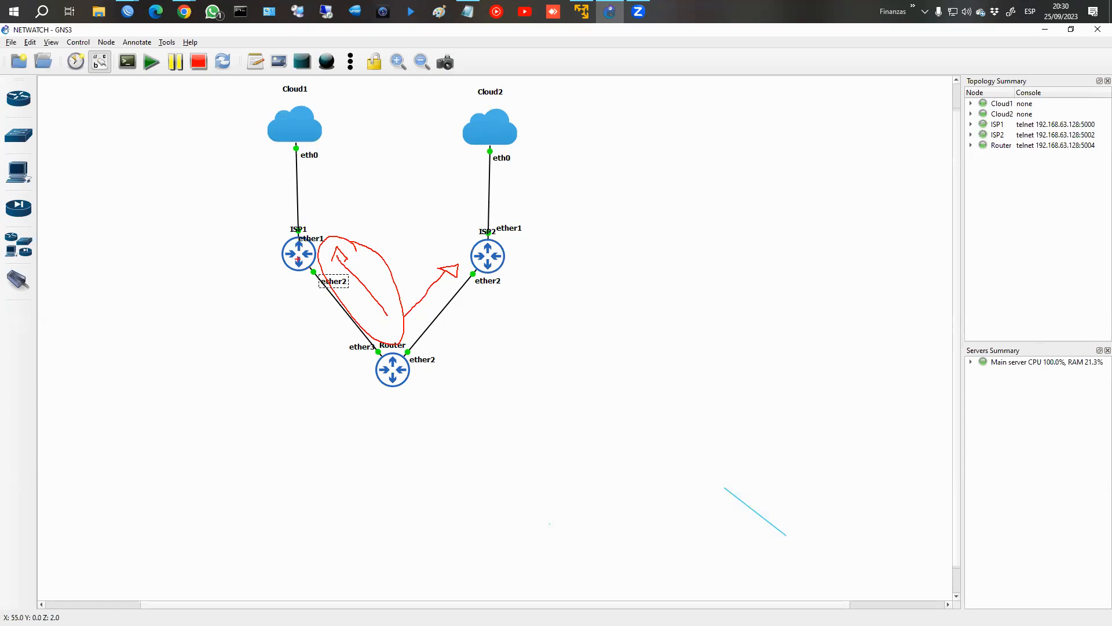
drag(286, 240, 311, 269)
drag(308, 239, 288, 265)
key(Escape)
Switch to the WinBox login window and refresh the Neighbors list to find the simulated ISP1 and ISP2 routers.
click(128, 12)
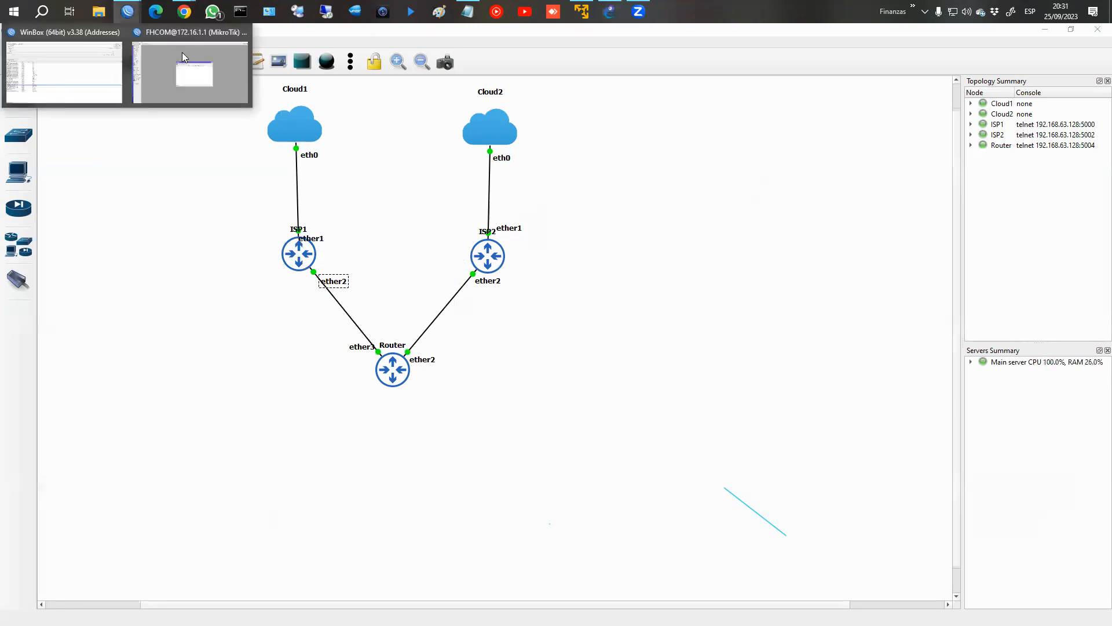
mouse_move(129, 12)
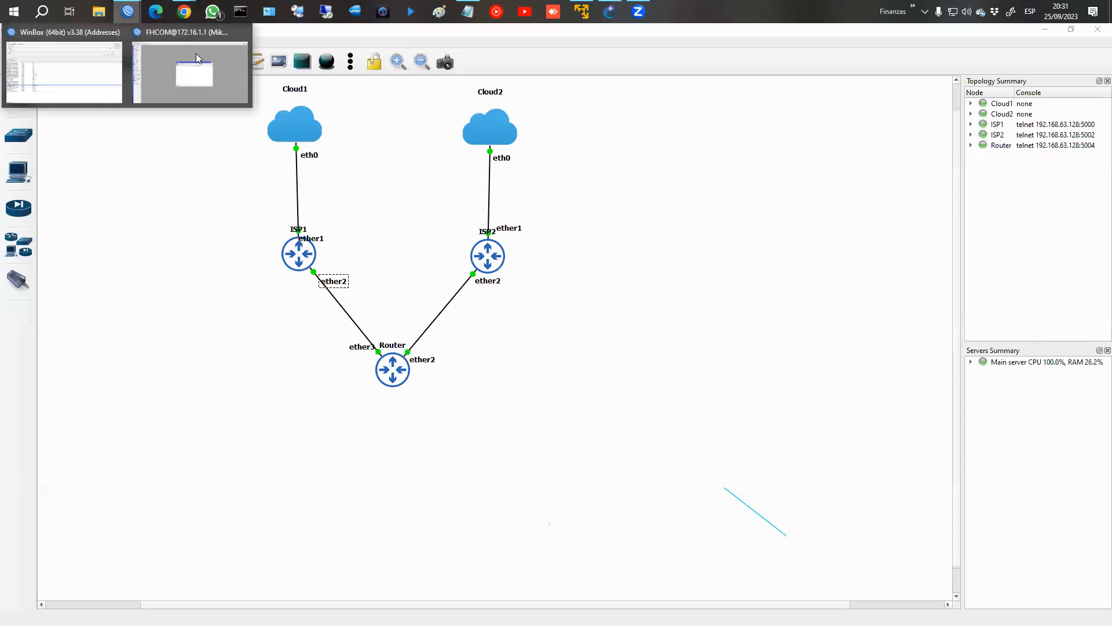
click(122, 87)
click(49, 206)
click(39, 222)
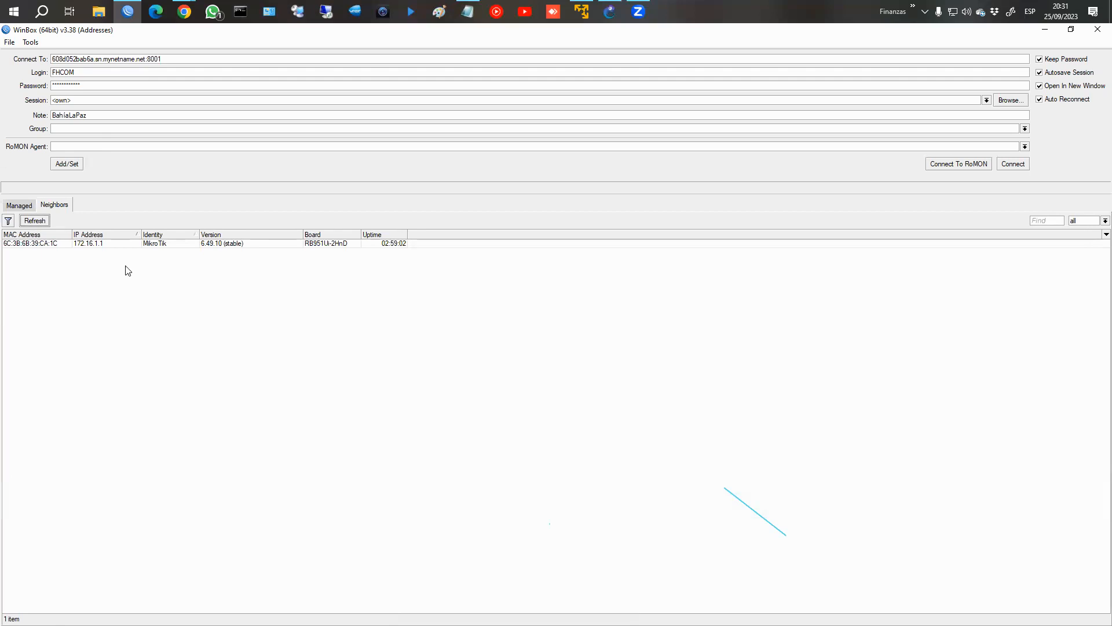
click(35, 222)
click(607, 11)
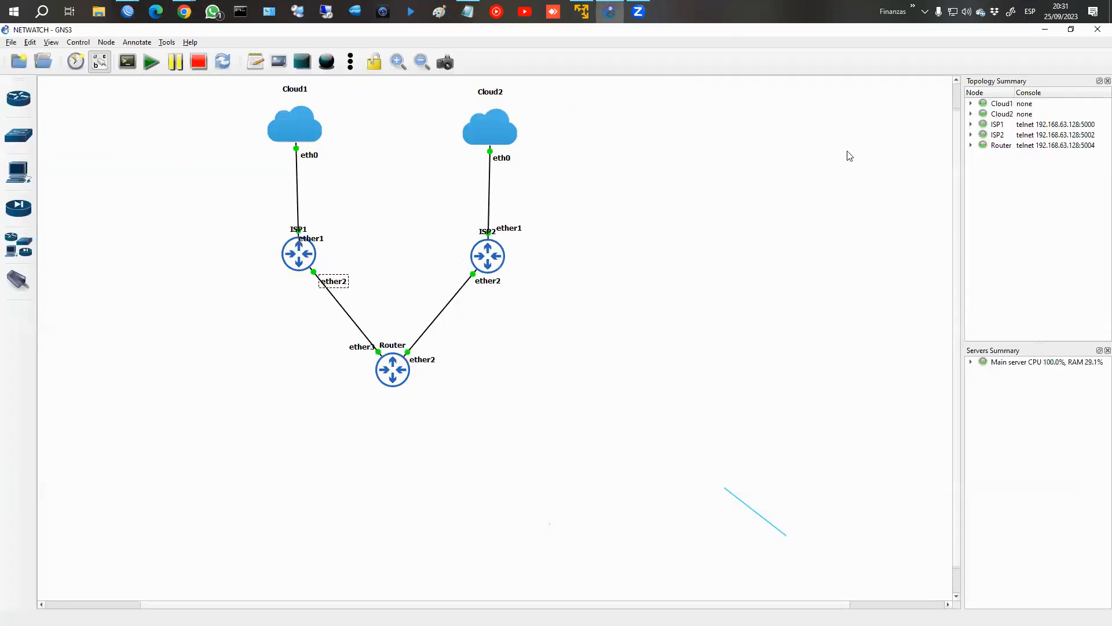
click(127, 11)
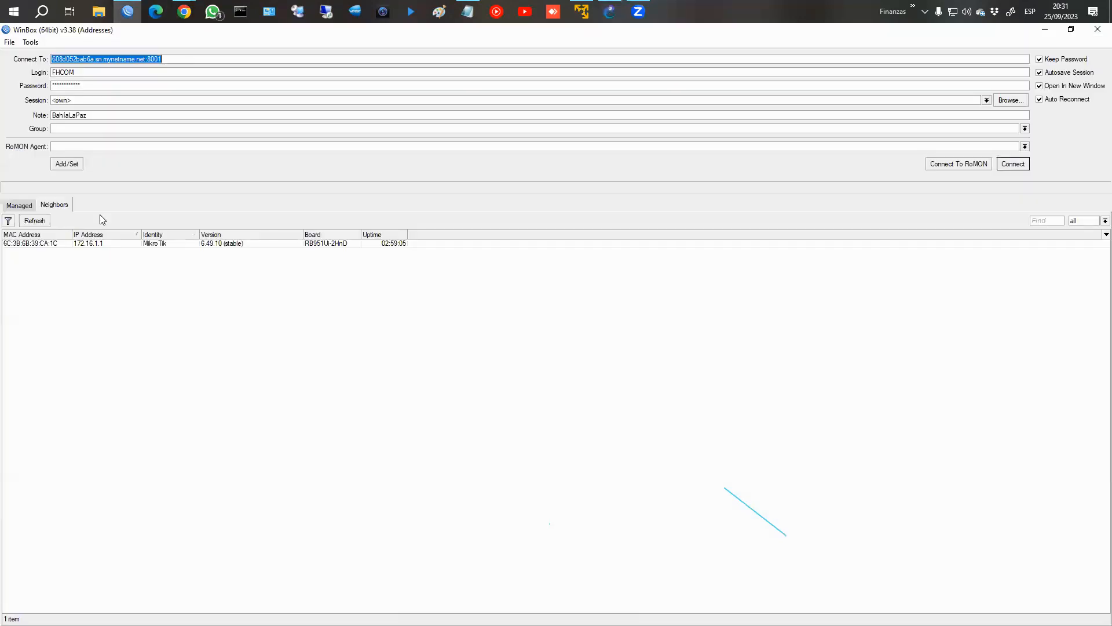
click(39, 222)
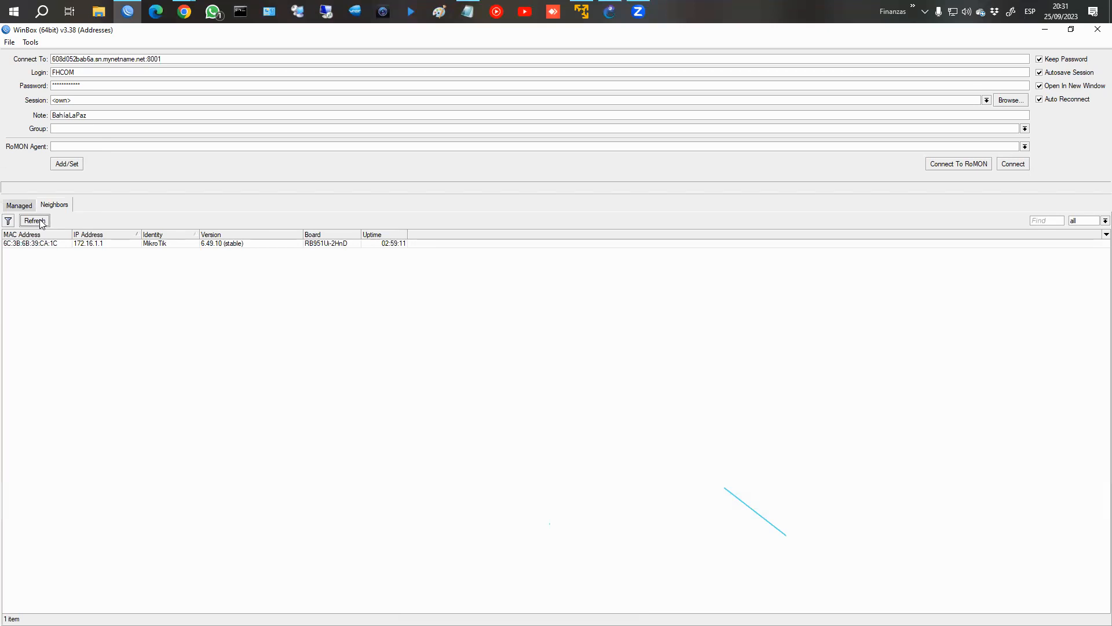
click(39, 222)
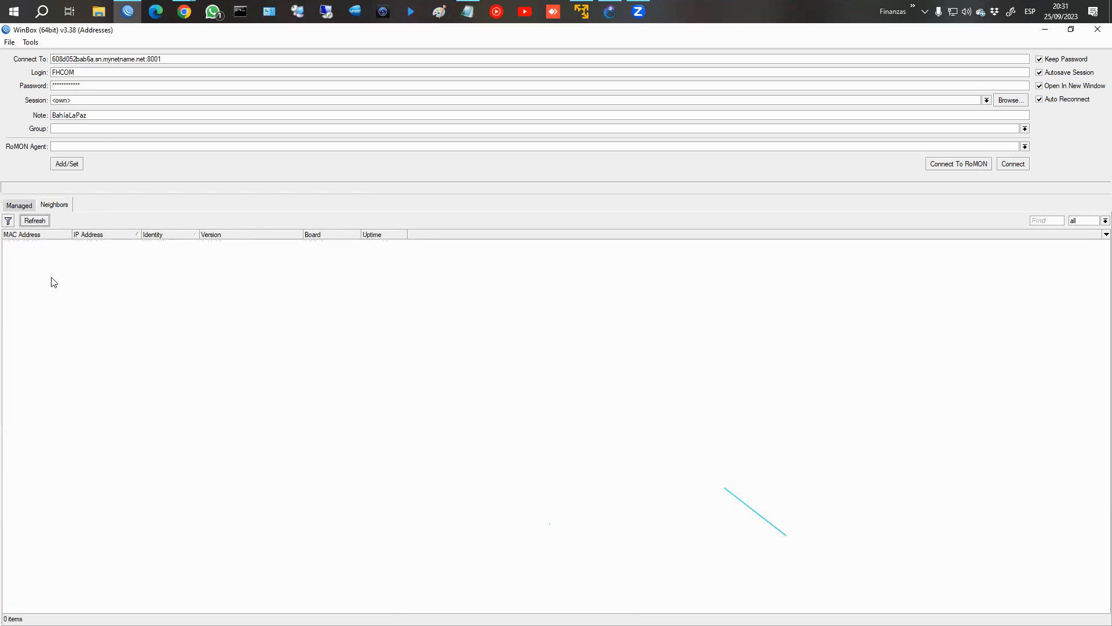
click(39, 221)
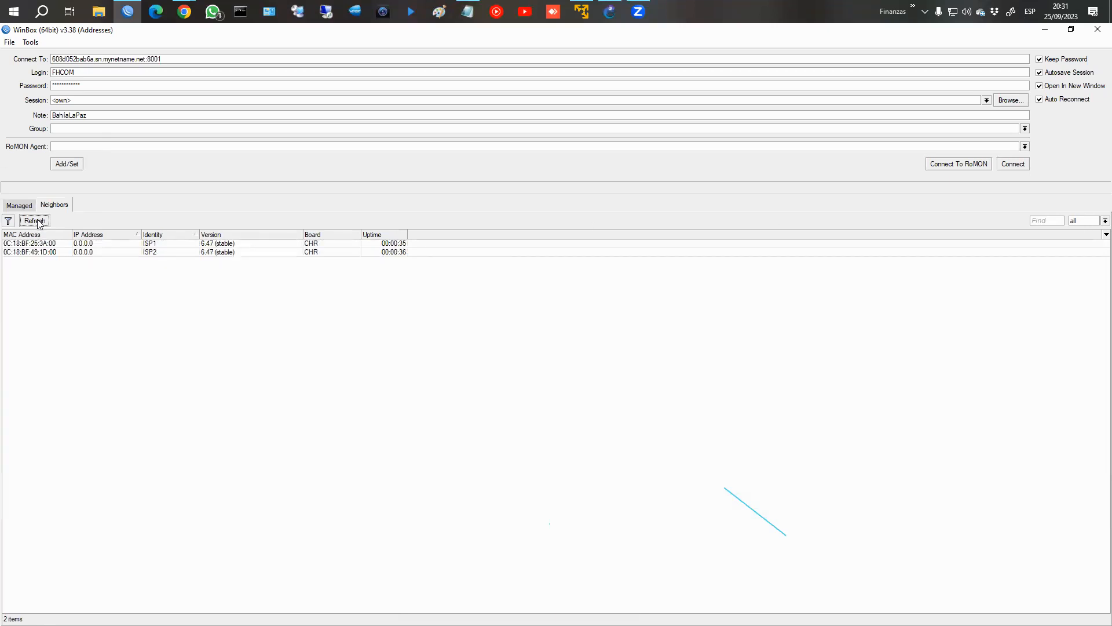
click(43, 224)
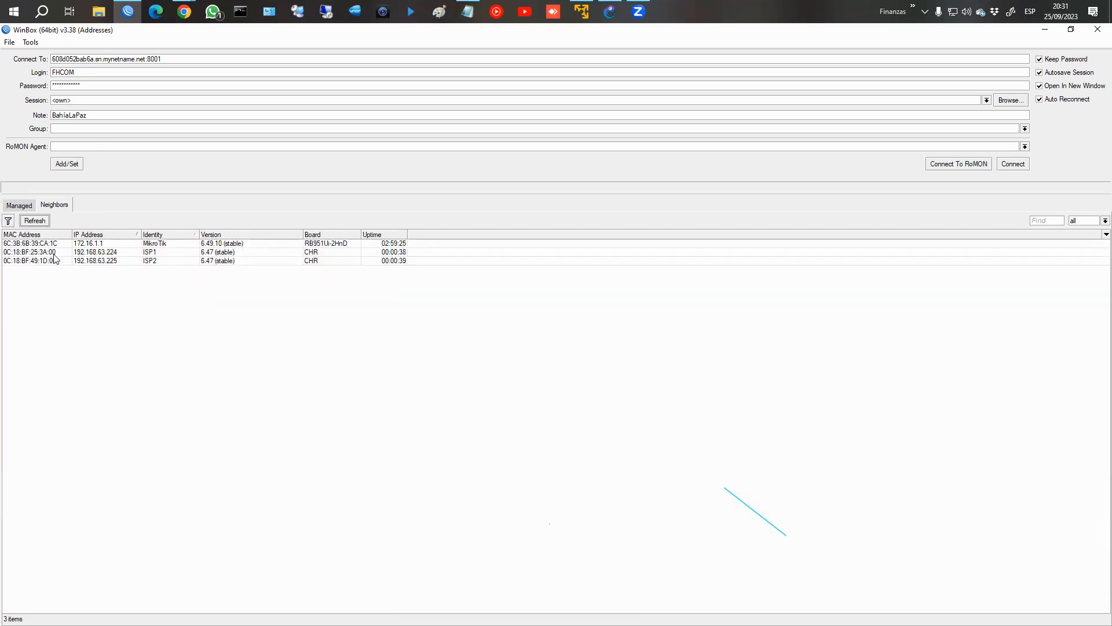
Try to connect to RoMON through ISP1 at 192.168.63.224 and ISP2 at 192.168.63.225 with the stored credentials.
click(54, 252)
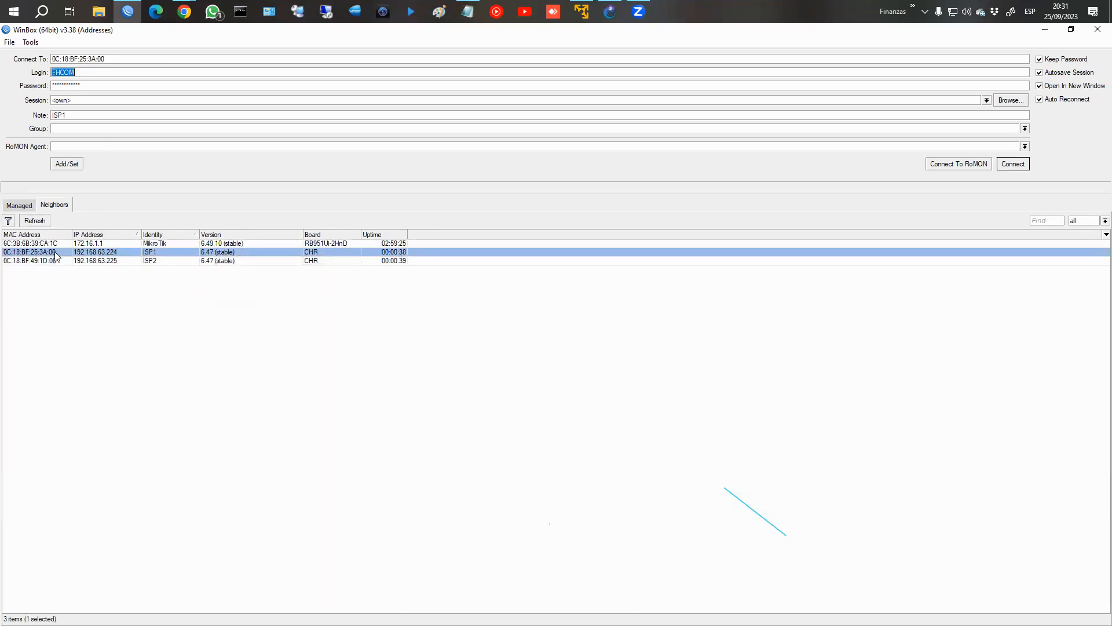
click(131, 260)
click(125, 252)
click(953, 165)
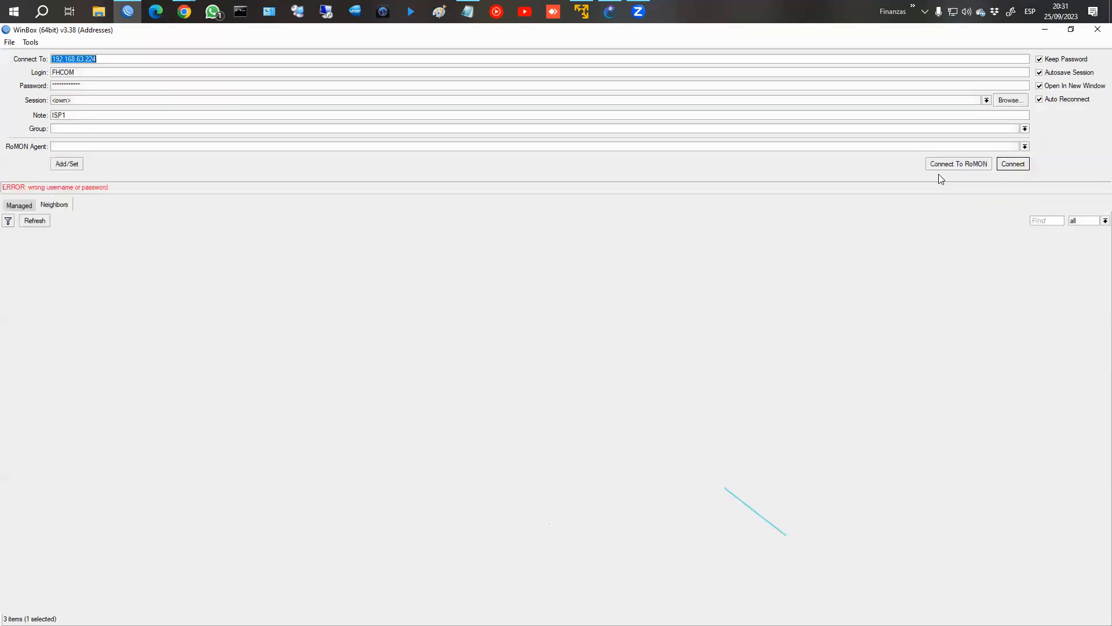
click(131, 261)
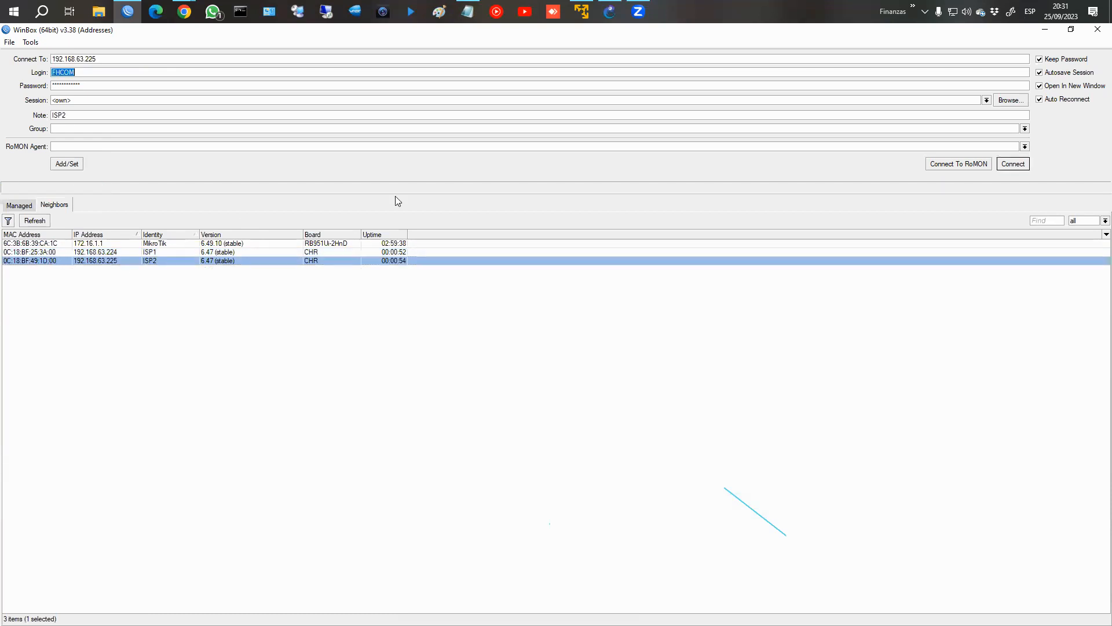
click(959, 165)
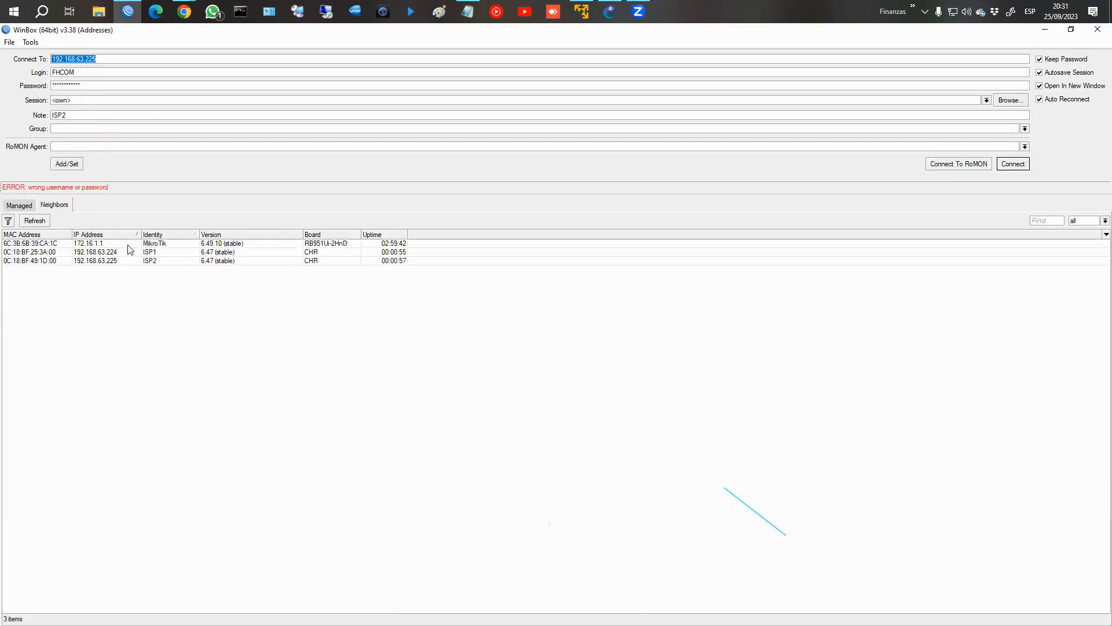
click(128, 244)
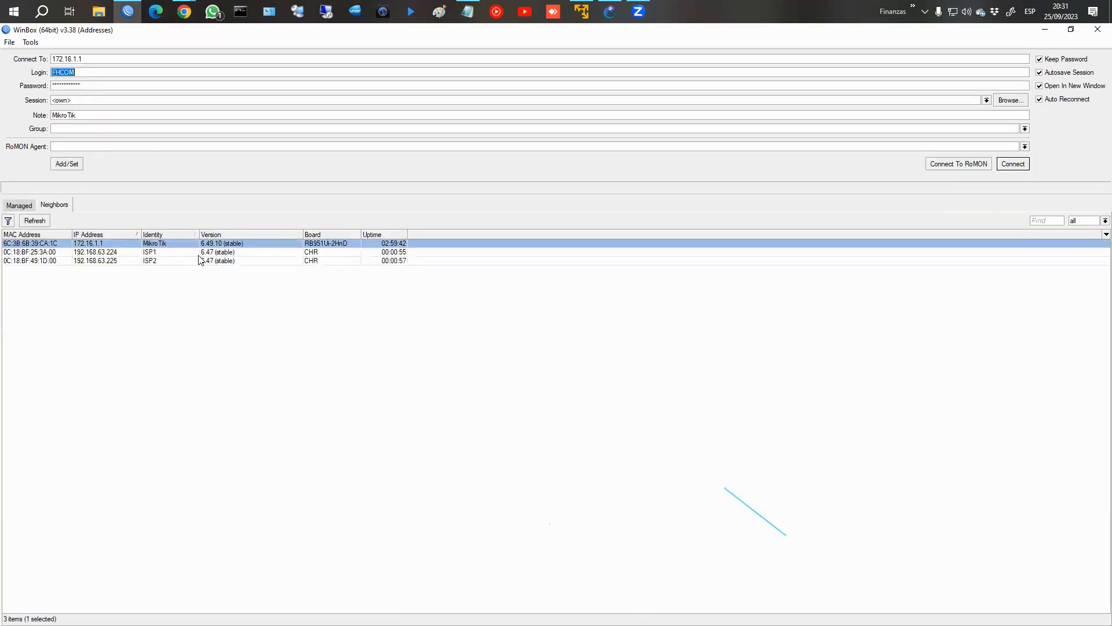
click(98, 261)
click(942, 164)
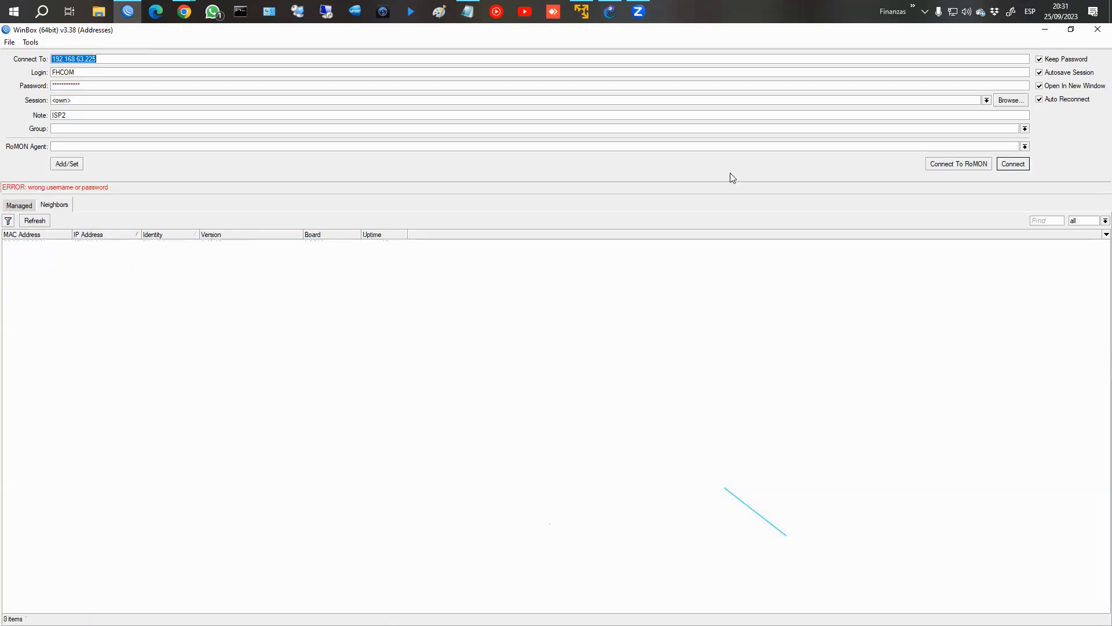
Set the login to admin and clear the stored password.
click(102, 71)
double_click(102, 69)
text(admin)
key(Tab)
key(BackSpace)
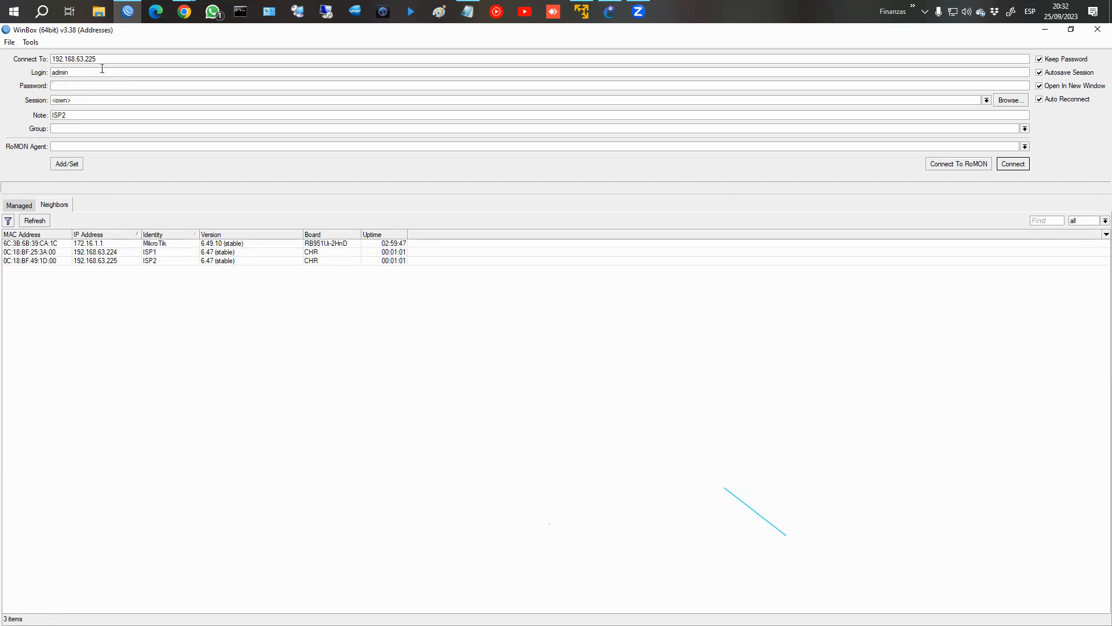
Connect to RoMON through ISP2 at 192.168.63.225 and open a session on its Router neighbor.
click(102, 262)
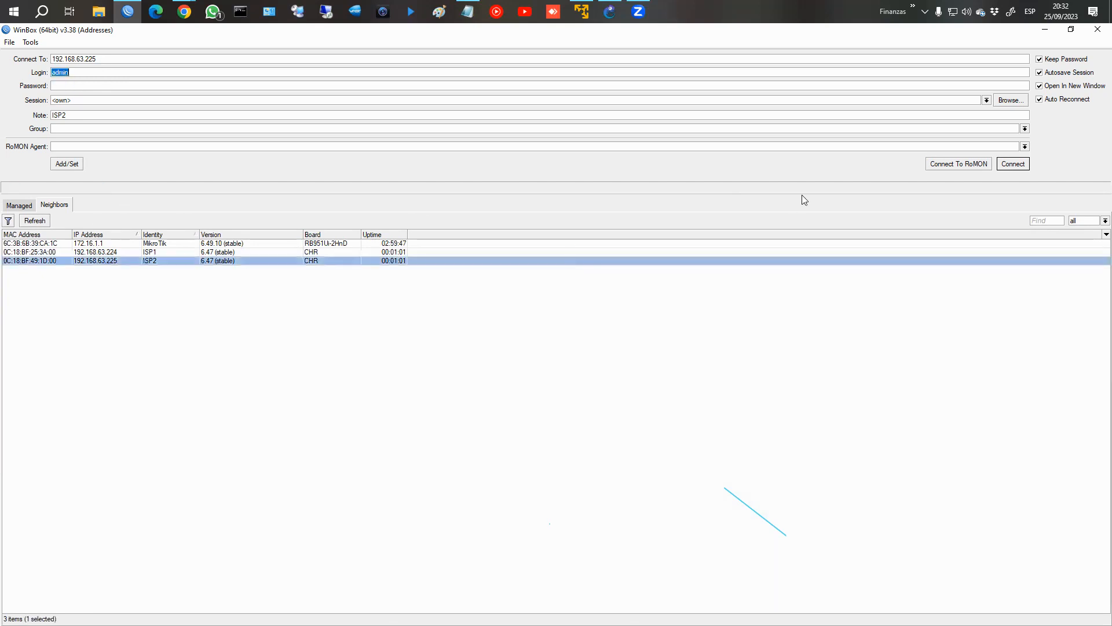
click(956, 167)
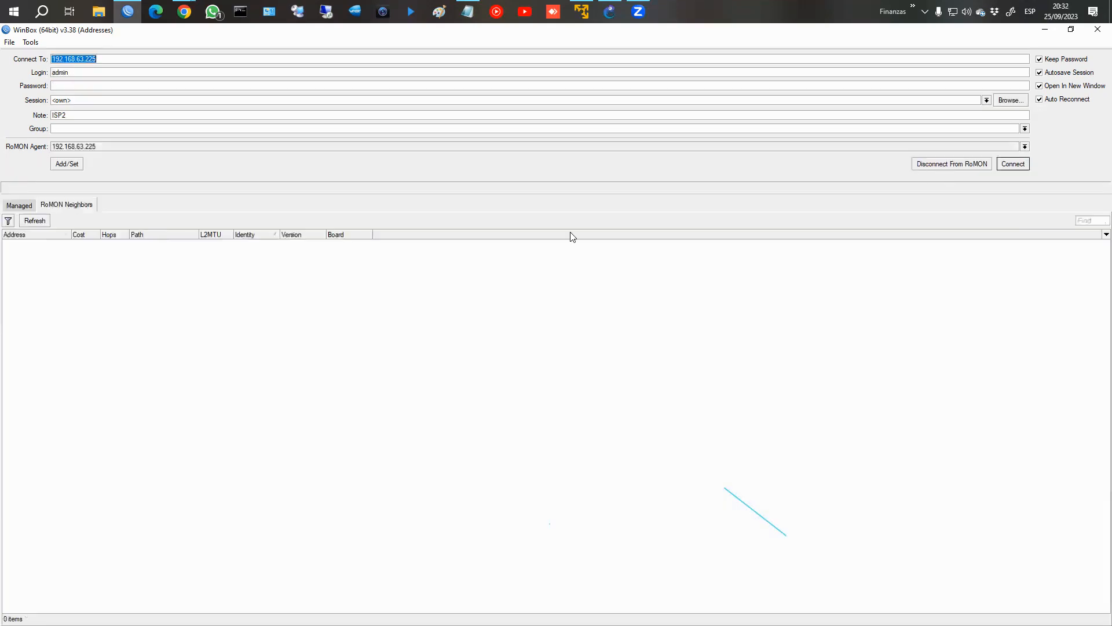
click(135, 243)
click(1013, 164)
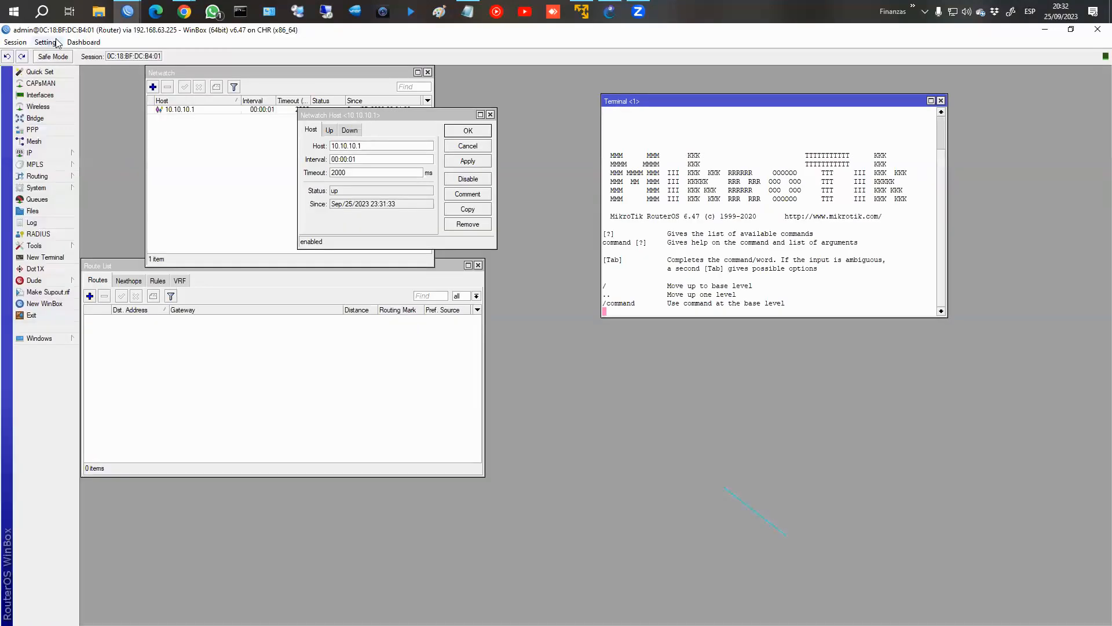
Zoom in the WinBox interface and close the open Netwatch, terminal and route list windows.
click(56, 41)
click(69, 85)
click(605, 132)
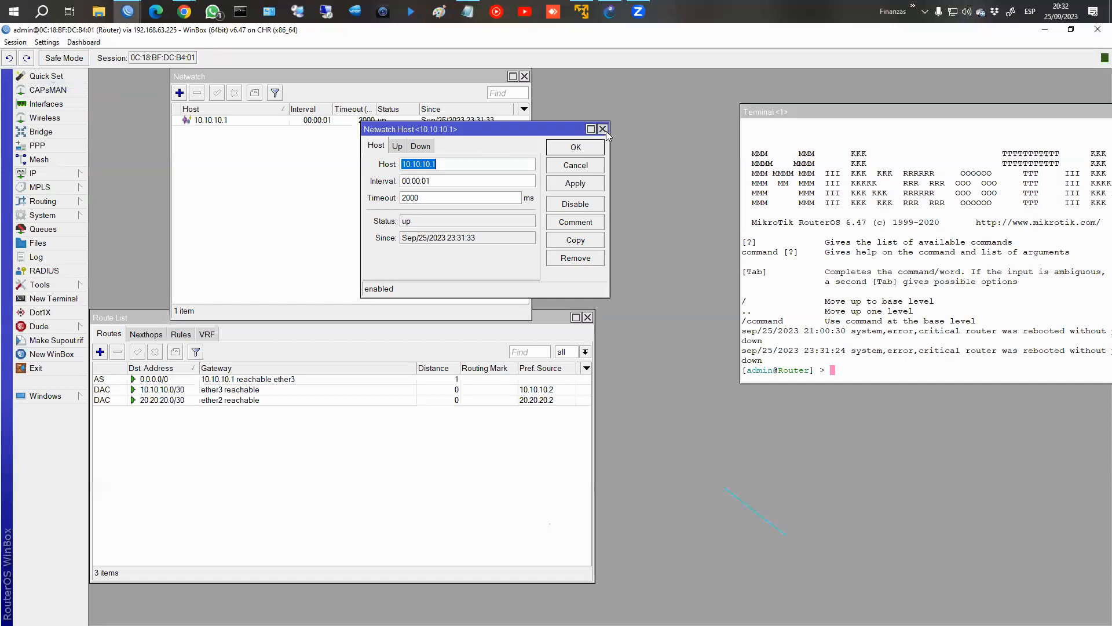
drag(982, 116, 699, 136)
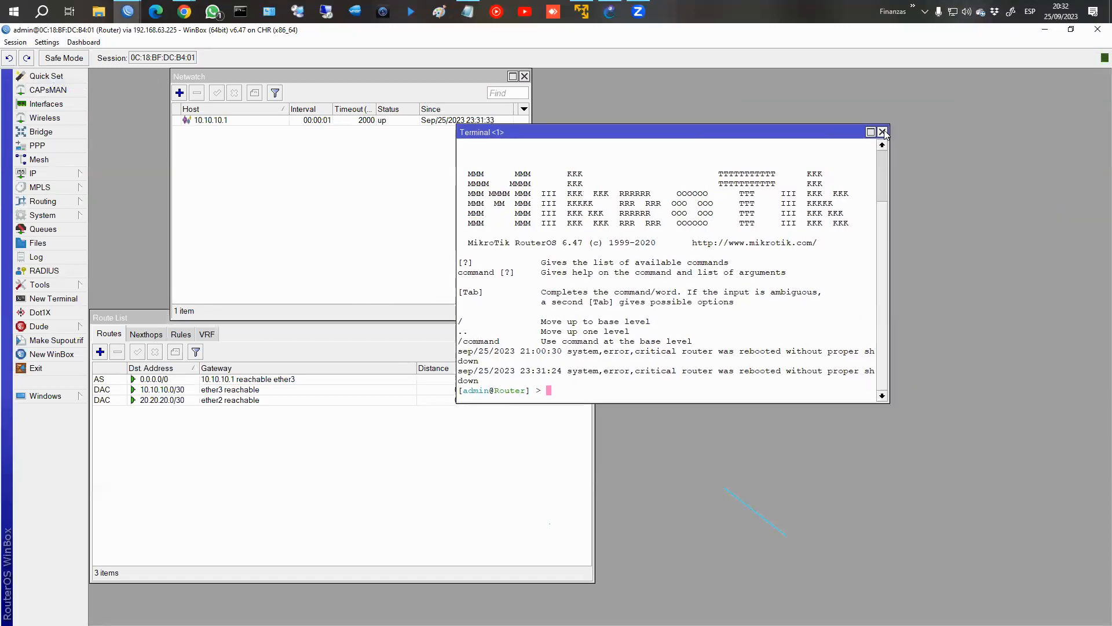
click(882, 132)
click(587, 318)
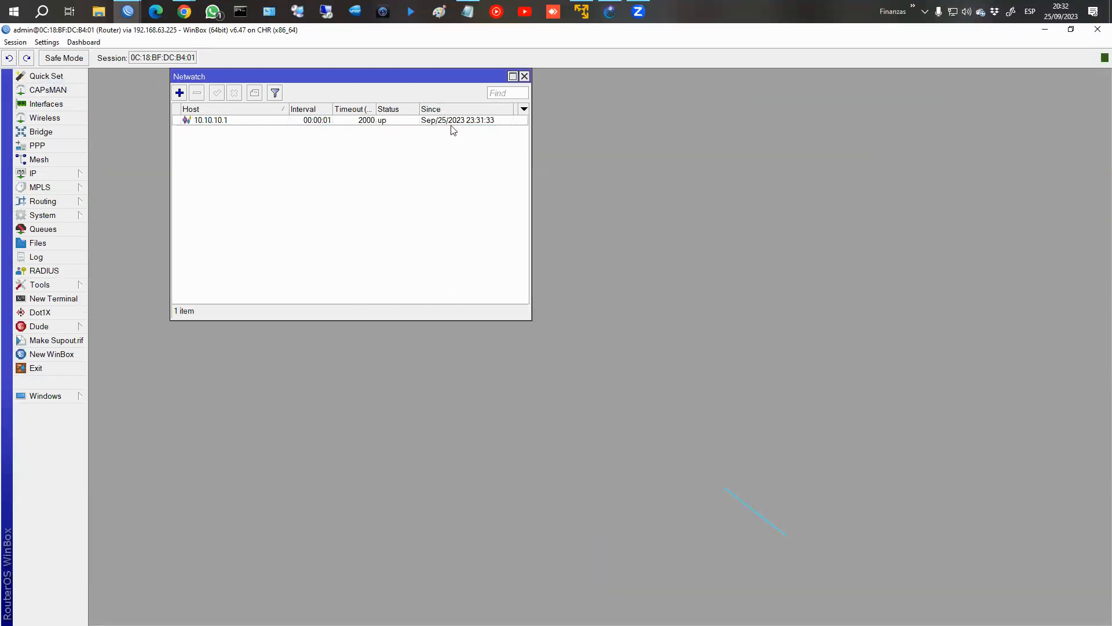
click(525, 75)
Open the router's IP address list and compare its interfaces with the links in the GNS3 topology.
click(33, 173)
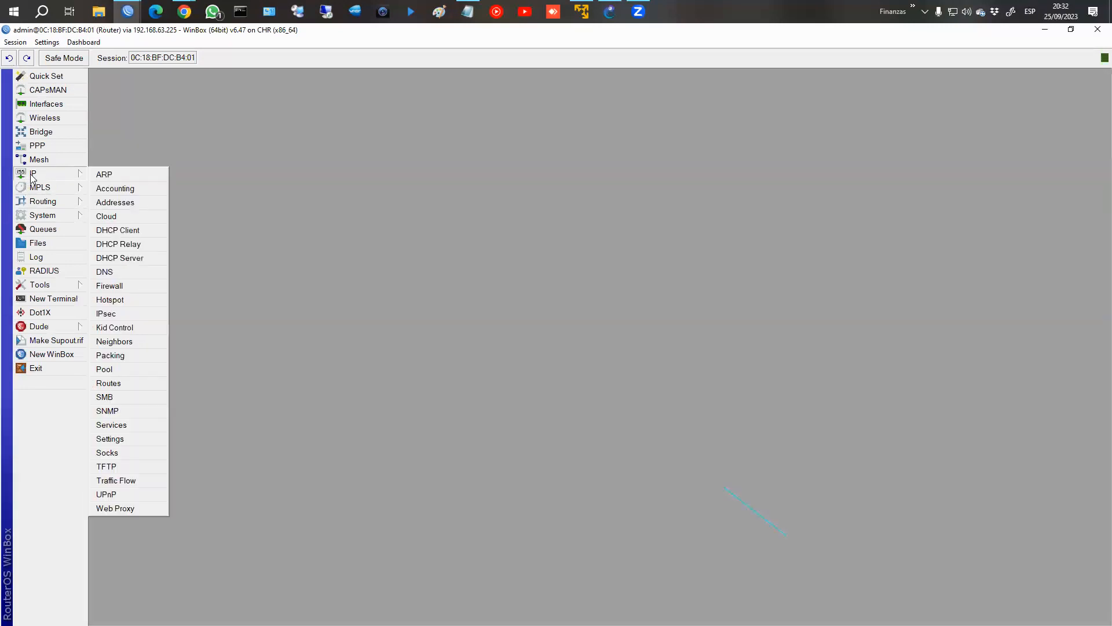
click(113, 203)
click(531, 279)
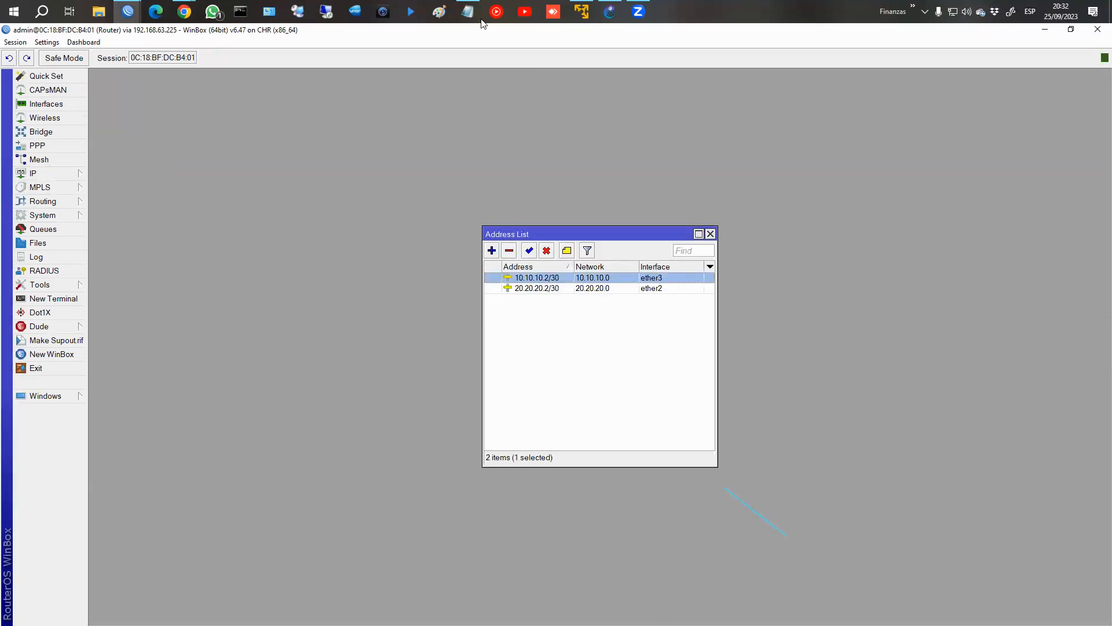
click(610, 12)
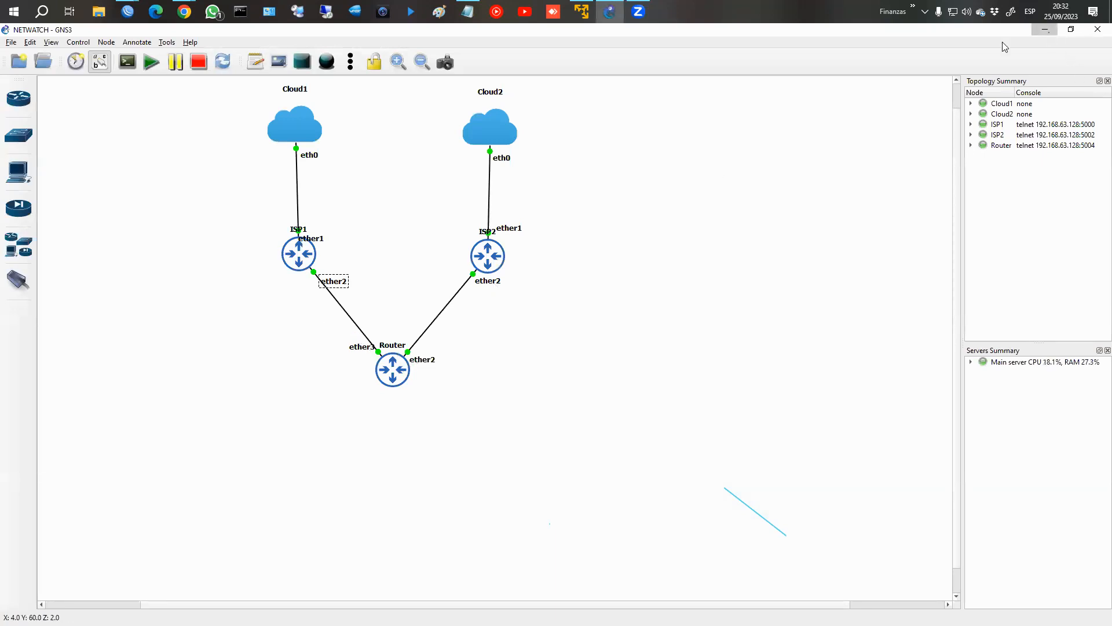
click(1045, 30)
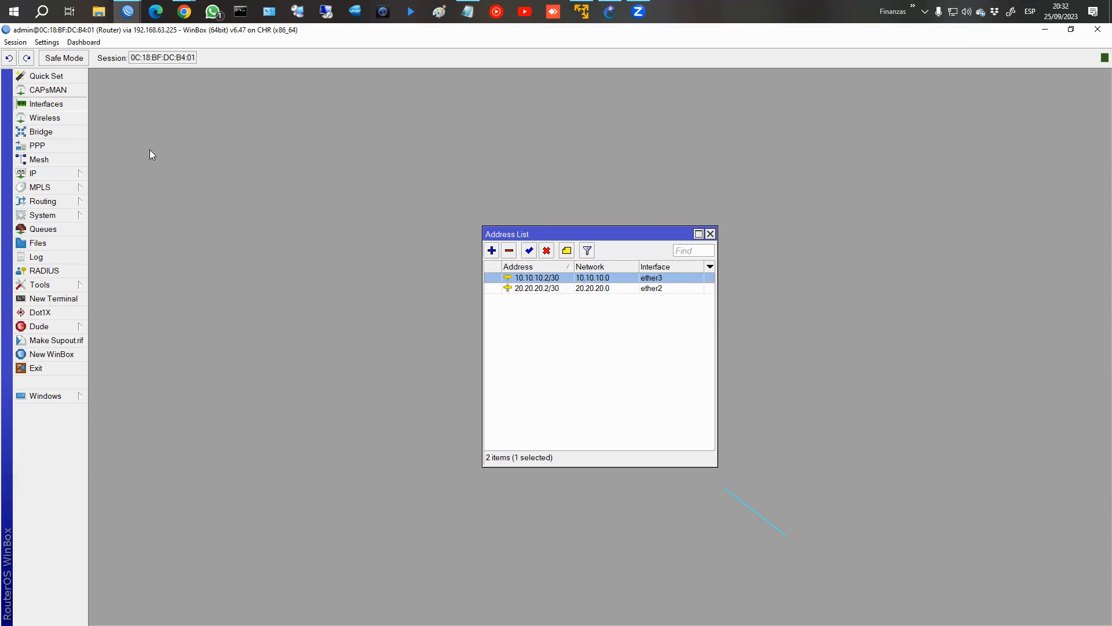
Rename the ether3 interface to ether3_ISP1.
double_click(138, 275)
click(564, 240)
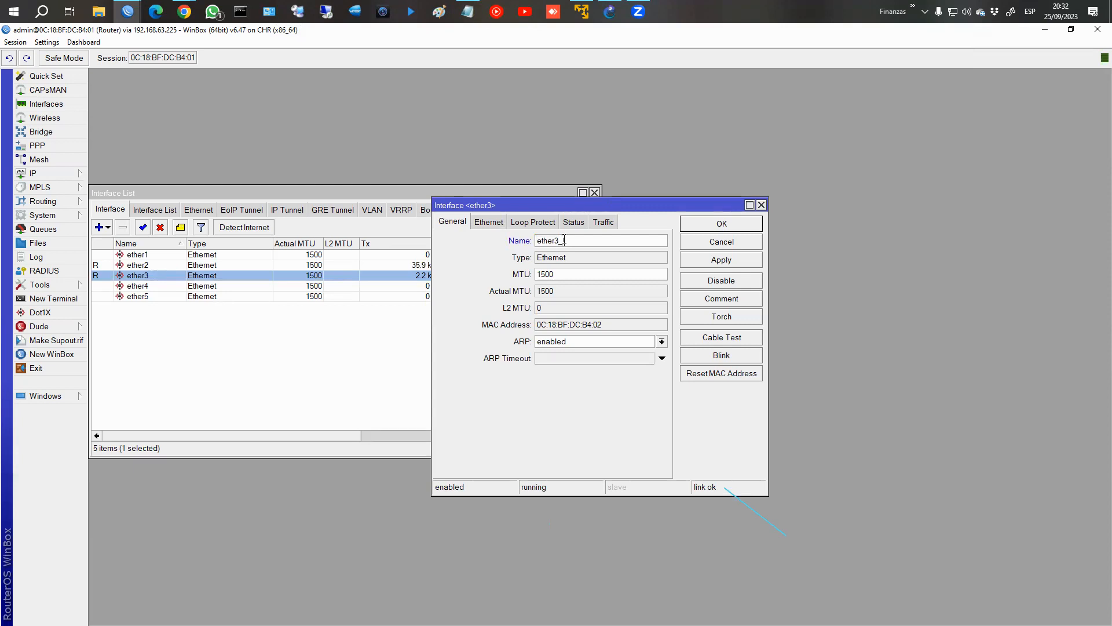
text(_ISP1)
key(Return)
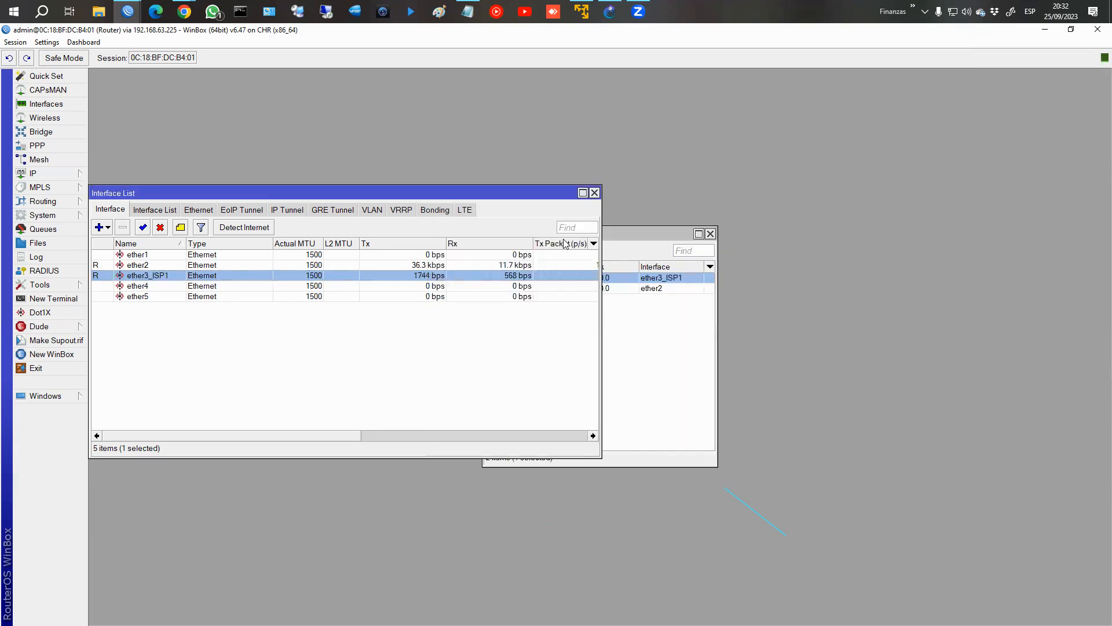
Rename the ether2 interface to ether2_ISP2 and close the interface list.
double_click(162, 265)
click(589, 240)
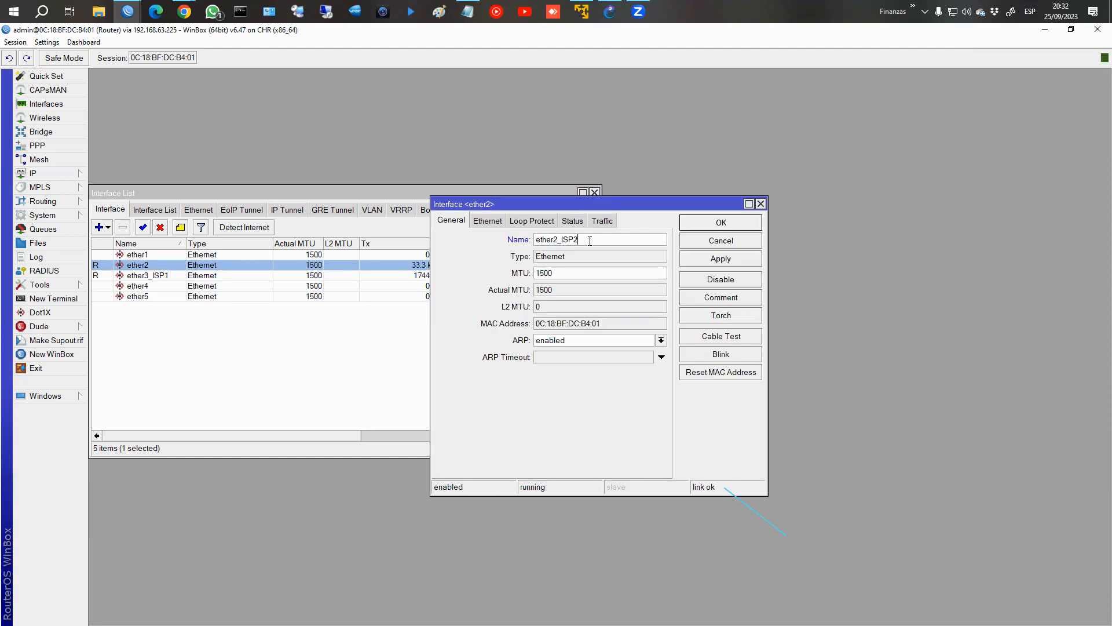
text(2)
key(Return)
click(595, 192)
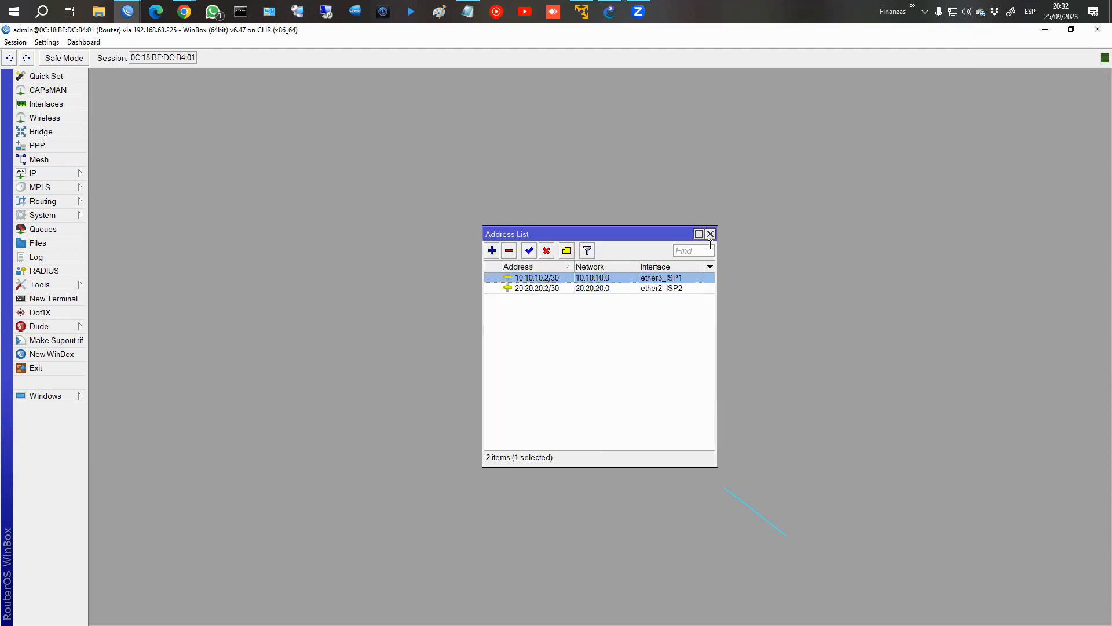
Open the IP route list and arrange it beside the address list so both can be read.
drag(654, 233, 958, 88)
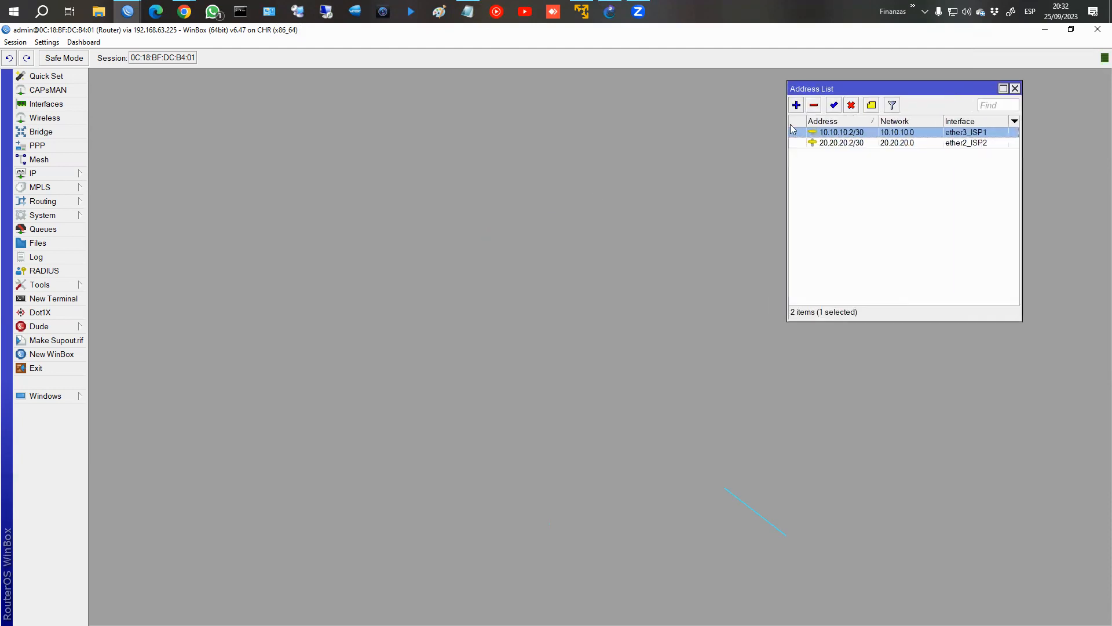
click(60, 175)
click(128, 383)
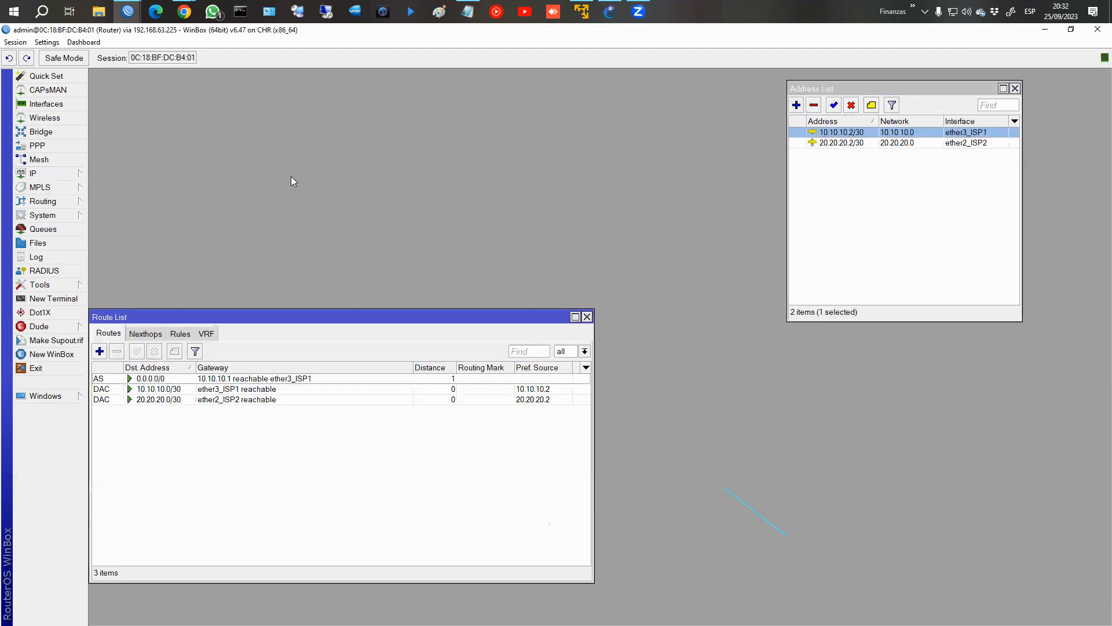
drag(280, 317, 301, 100)
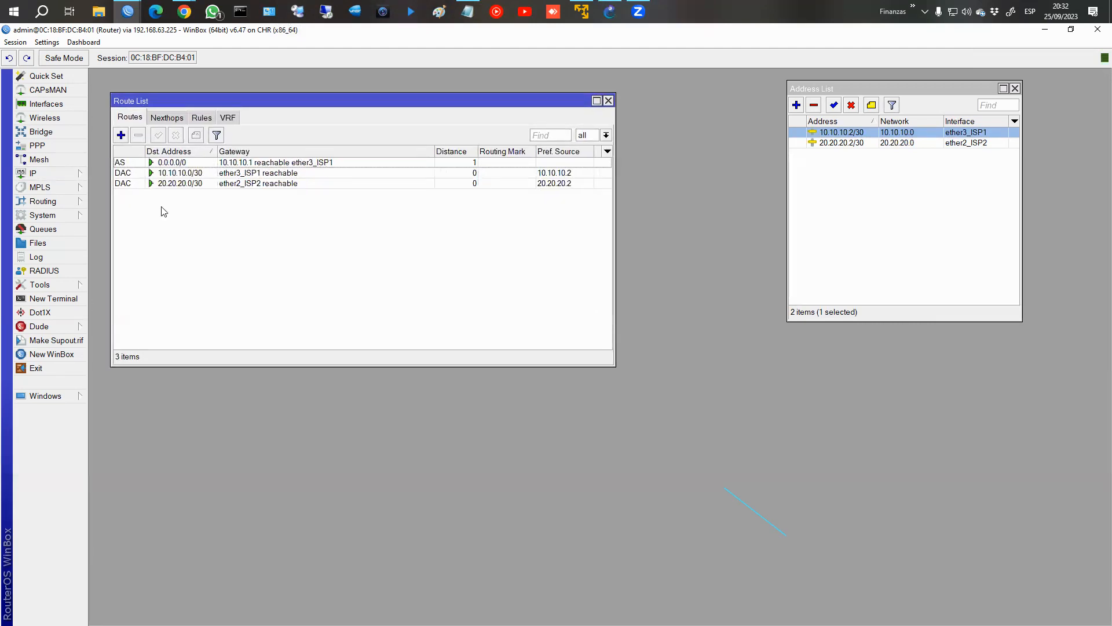
Open a new terminal below the route list and ping fb.com.
click(35, 298)
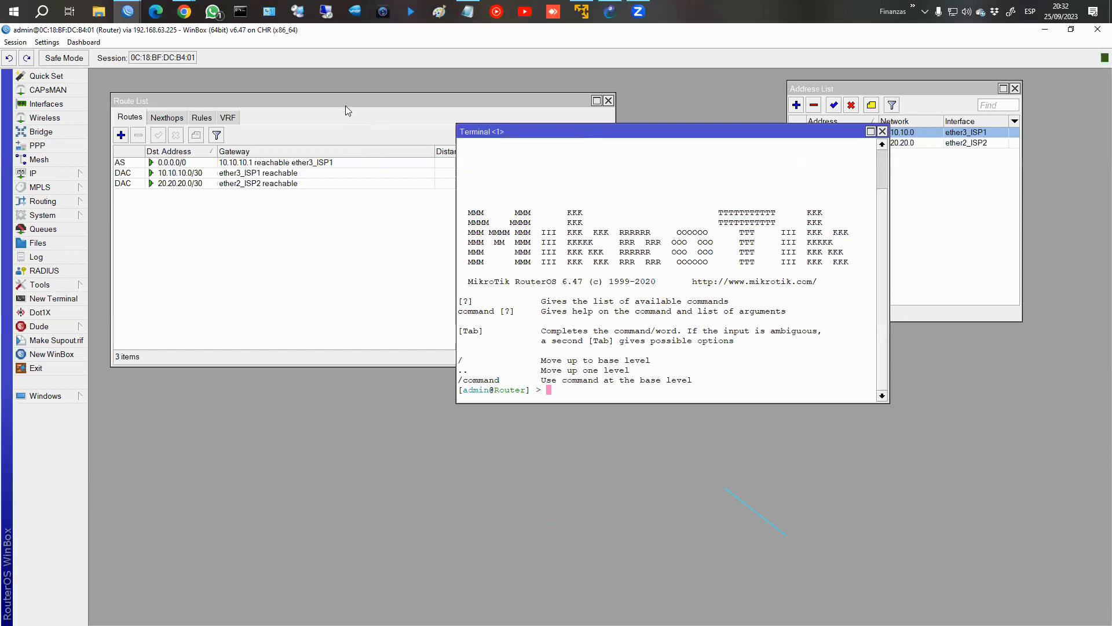
drag(345, 105, 343, 91)
drag(633, 129, 323, 345)
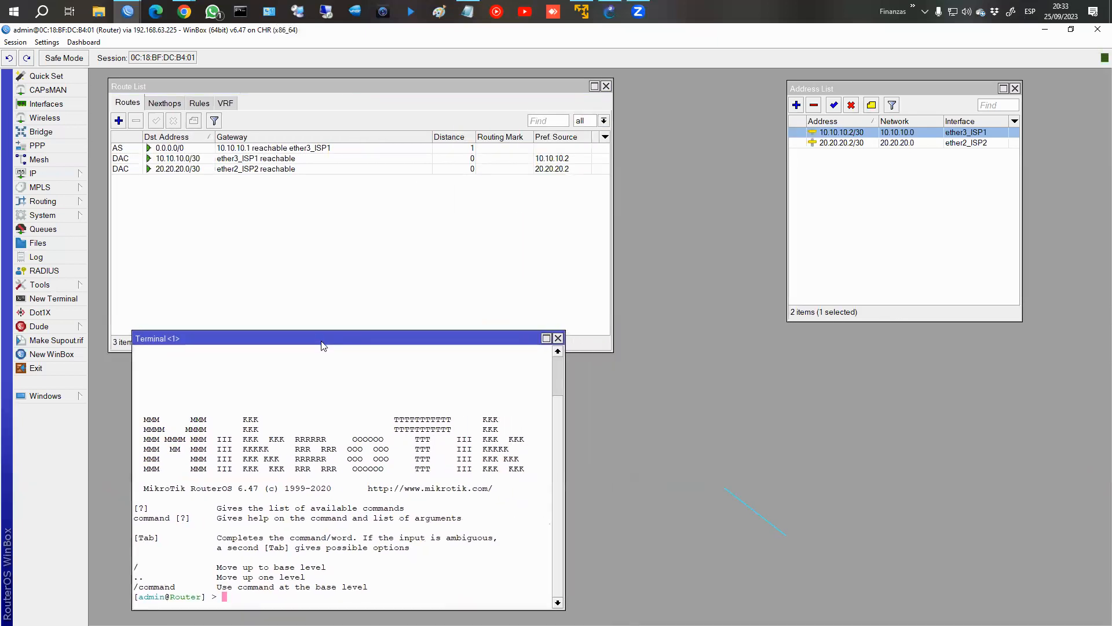
text(ping fb.com)
key(Return)
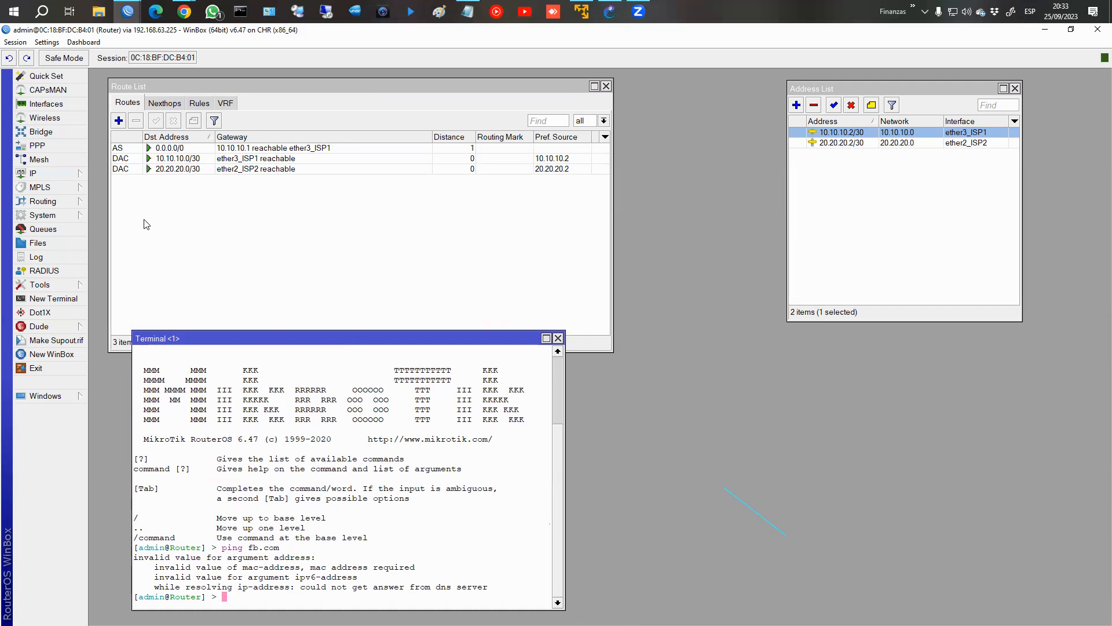
Allow remote requests in the router's DNS settings.
click(35, 173)
click(104, 272)
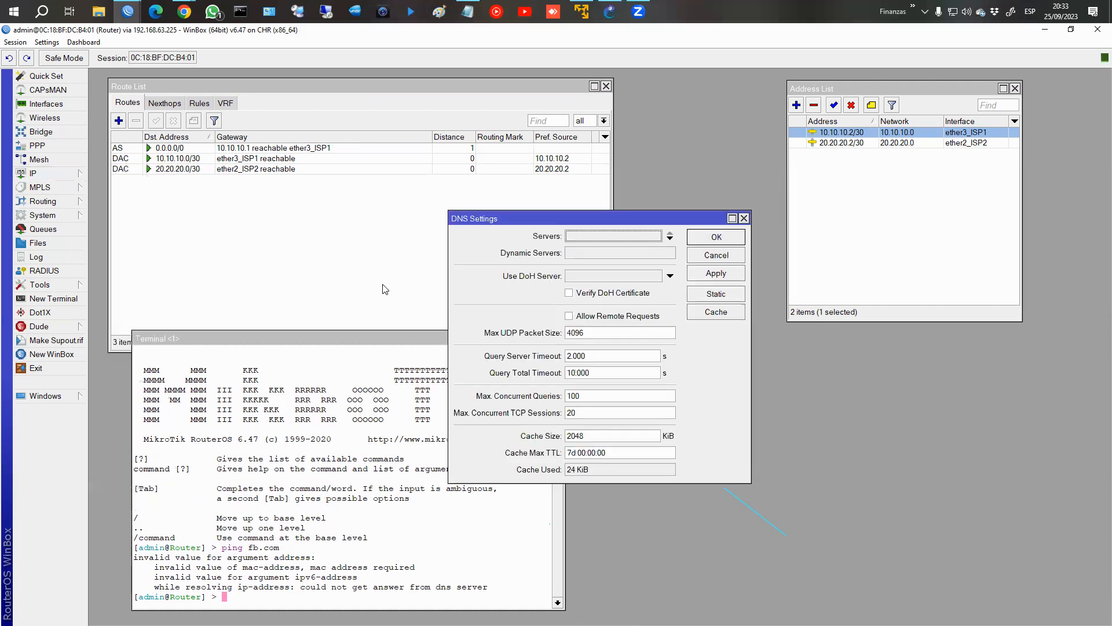
click(611, 316)
click(716, 236)
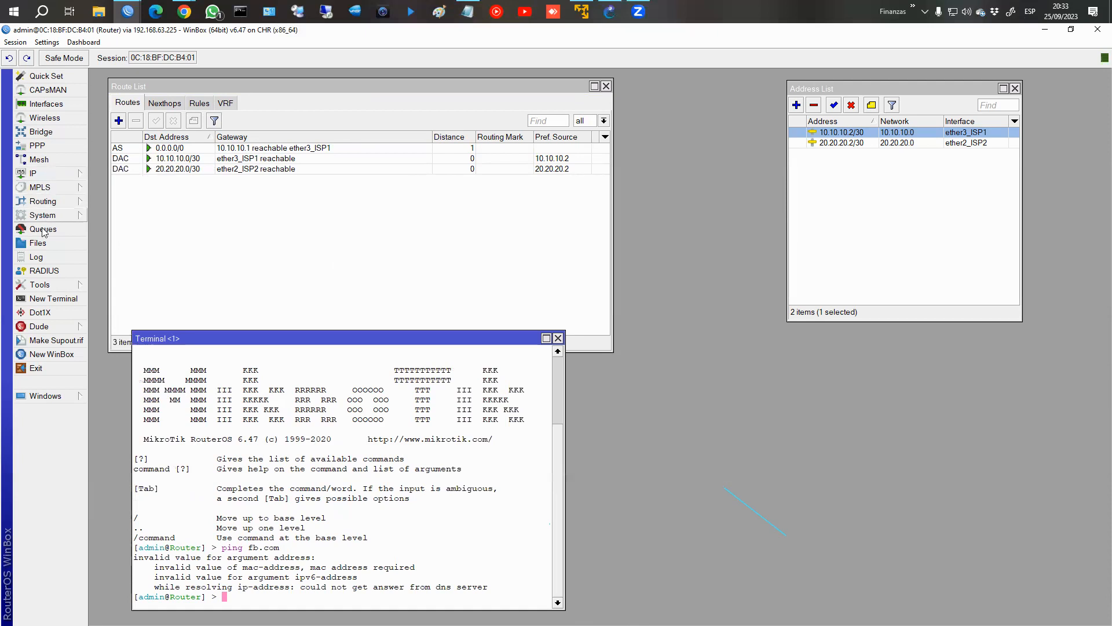
Enter a DNS server address beginning with 8.8 in the router's DNS settings and save it.
click(52, 175)
click(104, 272)
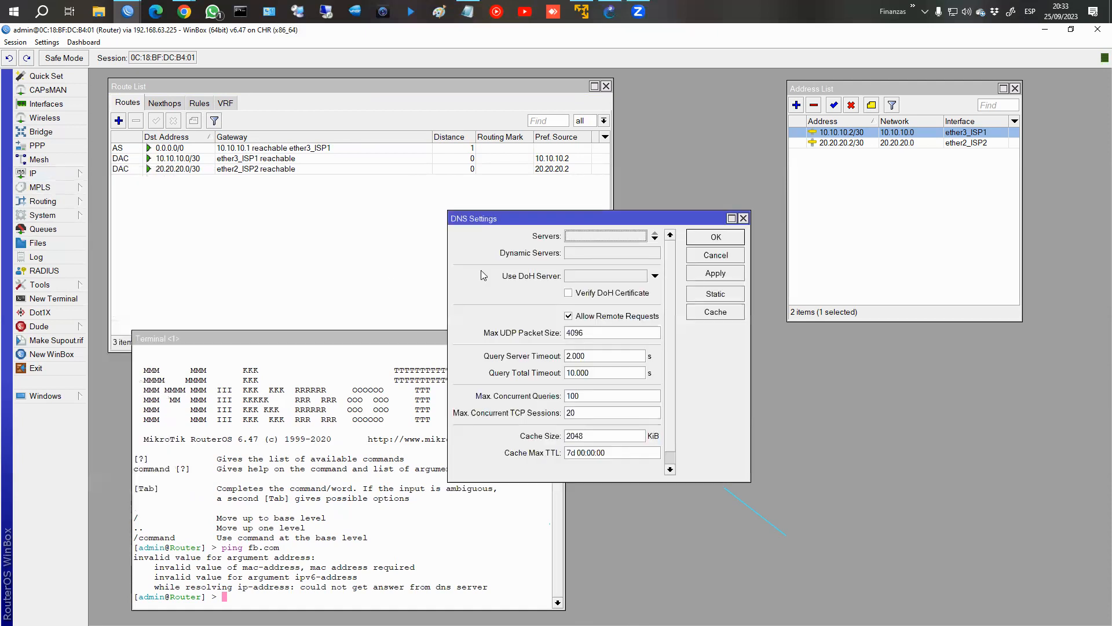
text(8.8.8.8)
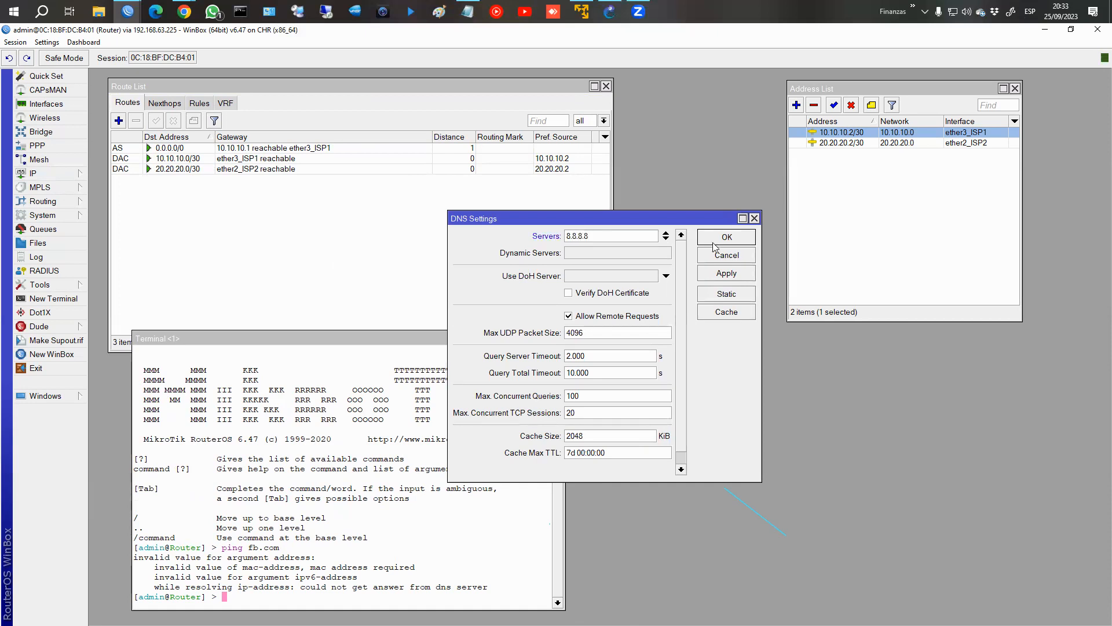
click(714, 242)
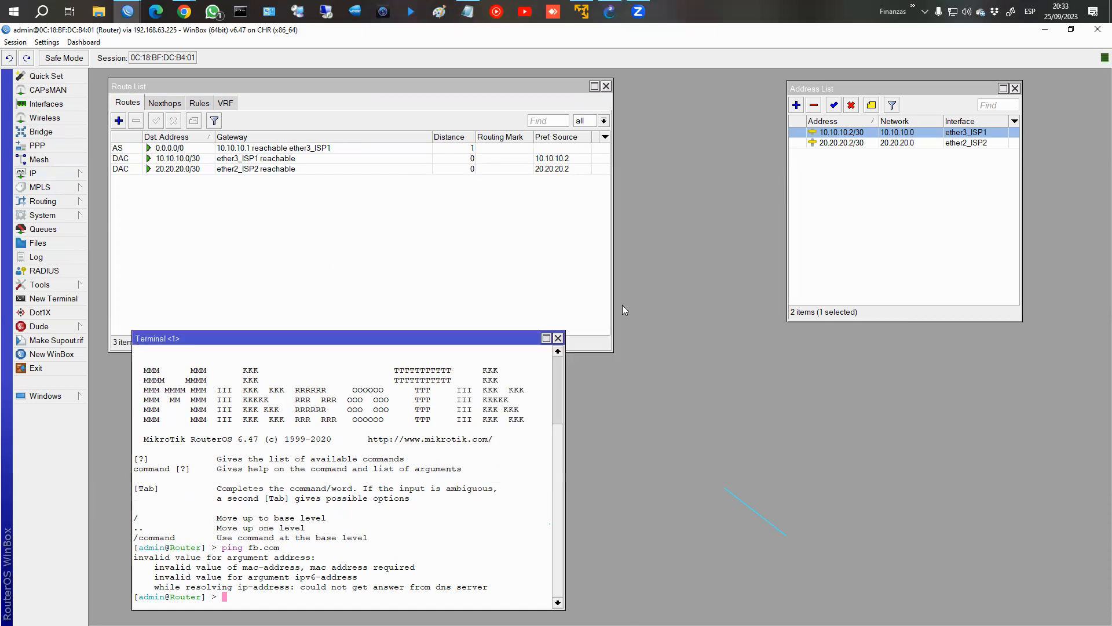
Repeat the ping to fb.com in the terminal and stop it after a couple of replies.
click(506, 443)
key(Up)
key(Return)
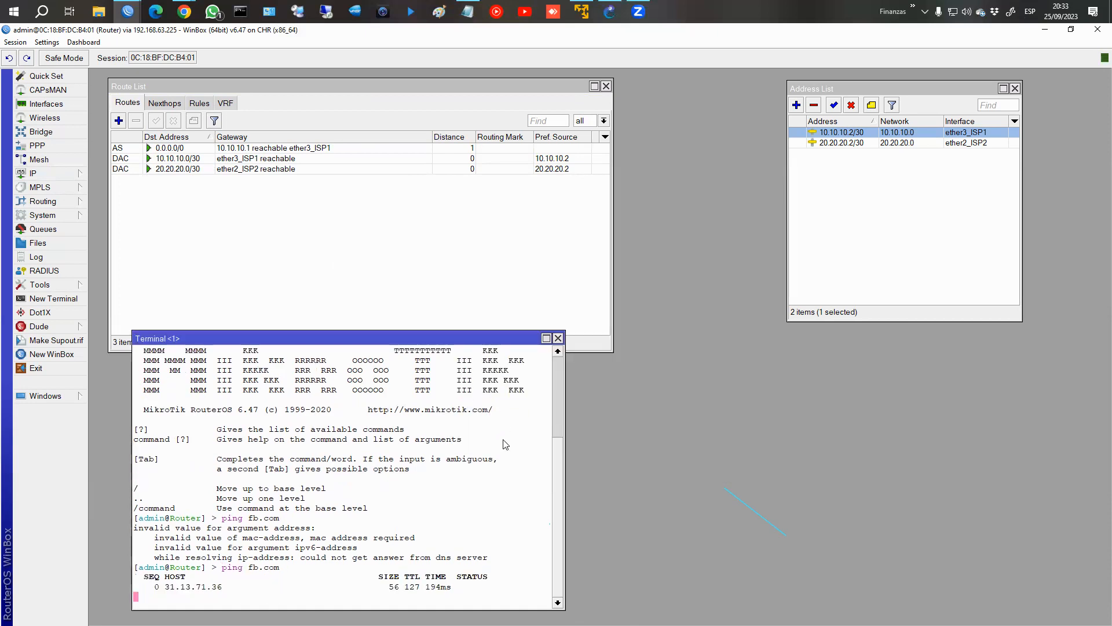
key(ctrl+c)
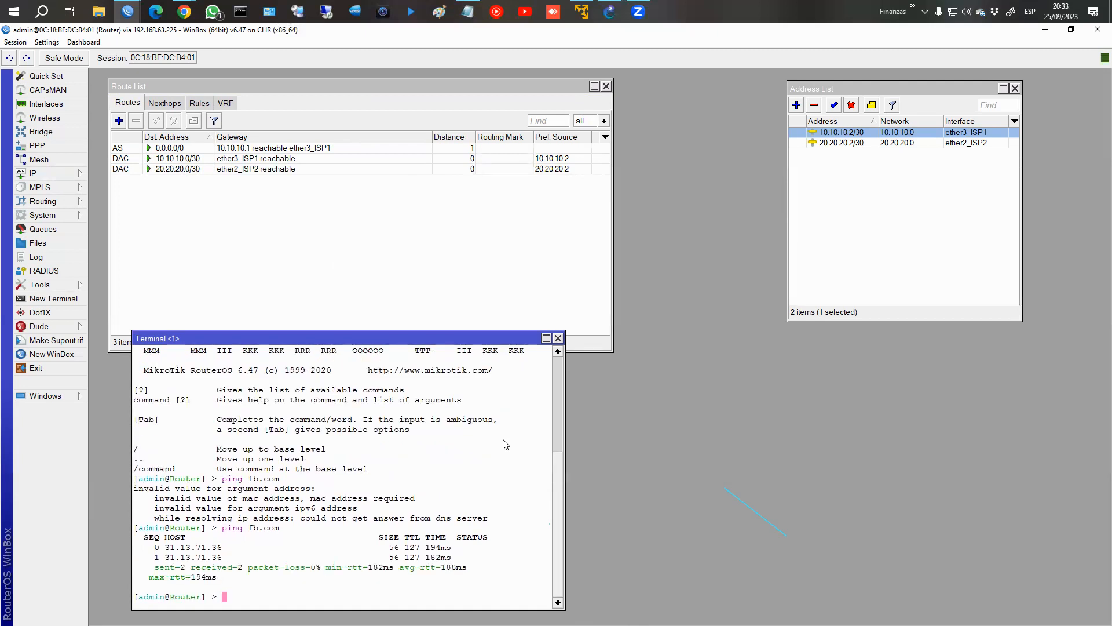
Run tool traceroute to fb.com in the terminal and examine its first two hops.
text(tool traceroute fb.com)
key(Return)
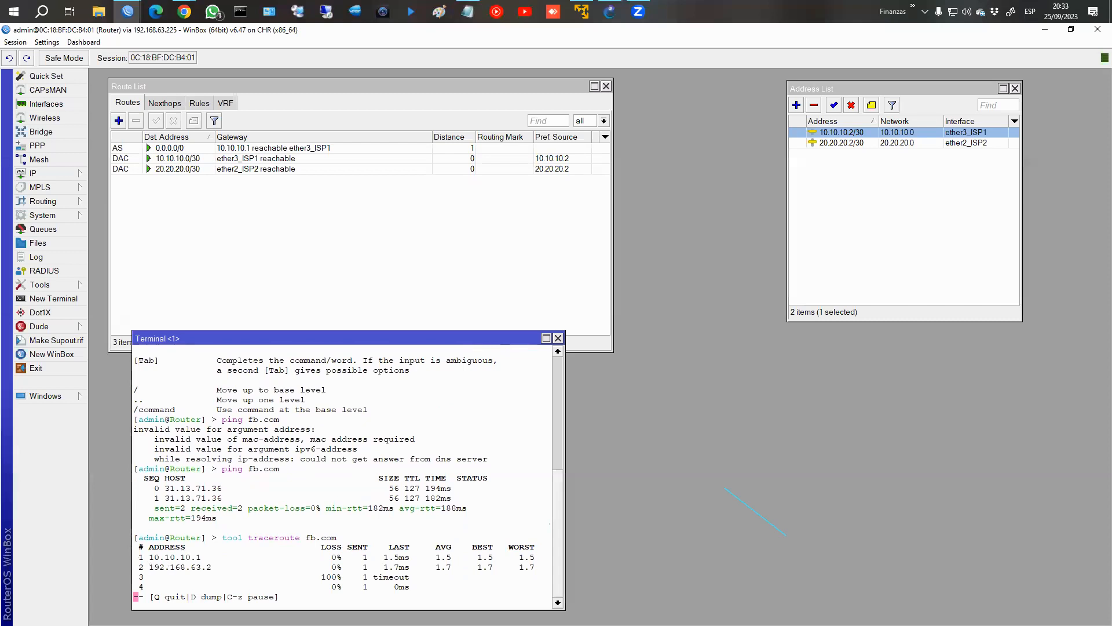
drag(141, 553, 222, 560)
drag(142, 560, 221, 574)
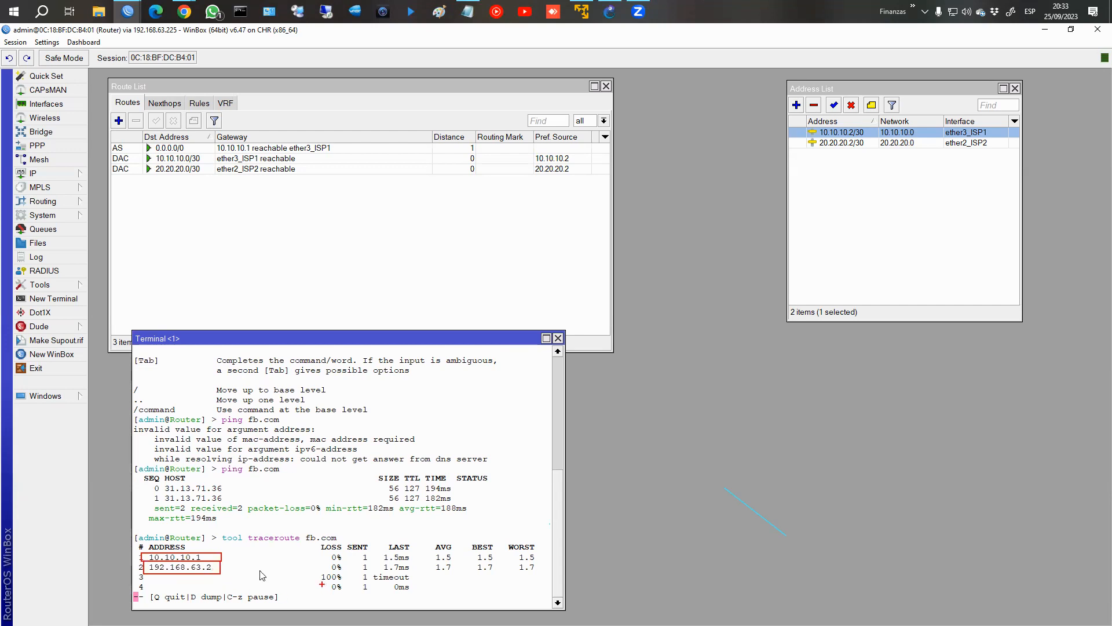
key(Escape)
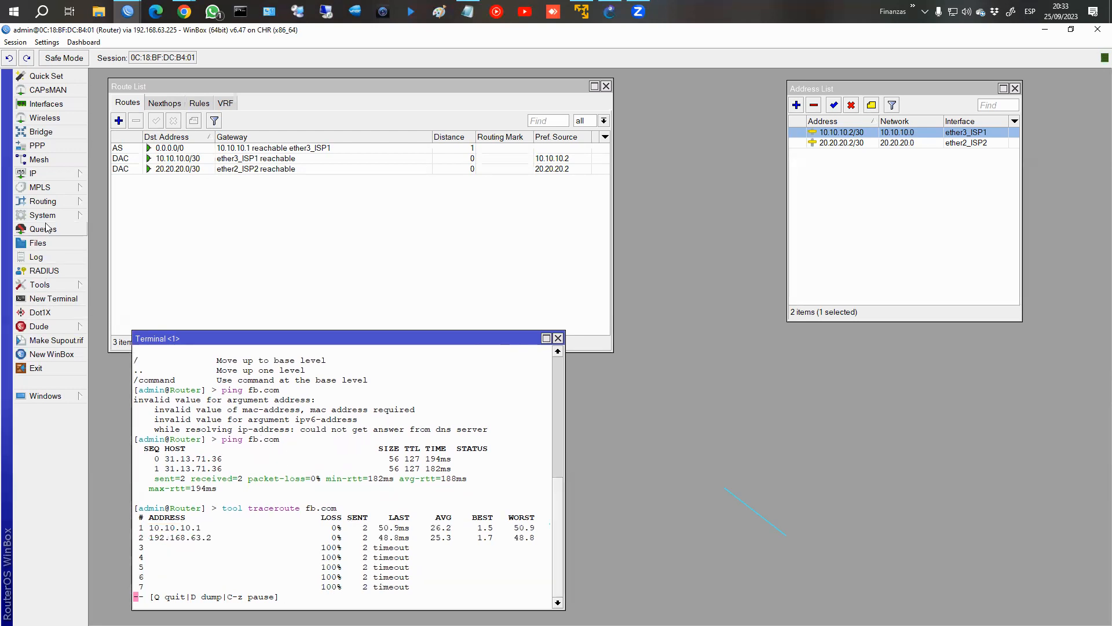
Open Netwatch and the settings of its 10.10.10.1 host, placing both windows clear of the routes and terminal.
click(51, 285)
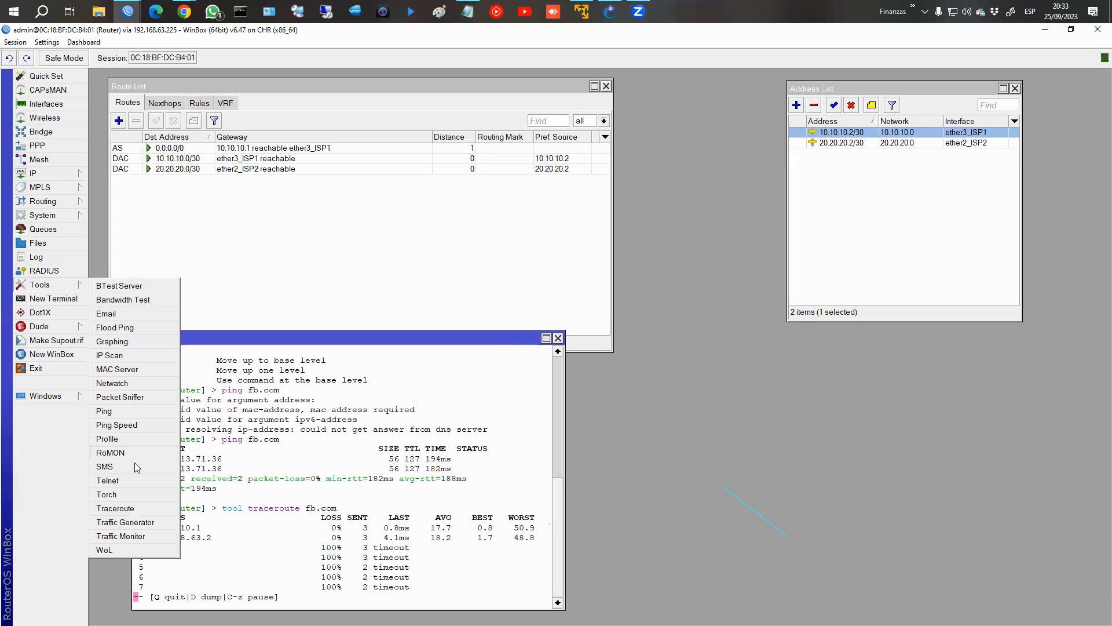
click(112, 383)
drag(320, 77, 772, 289)
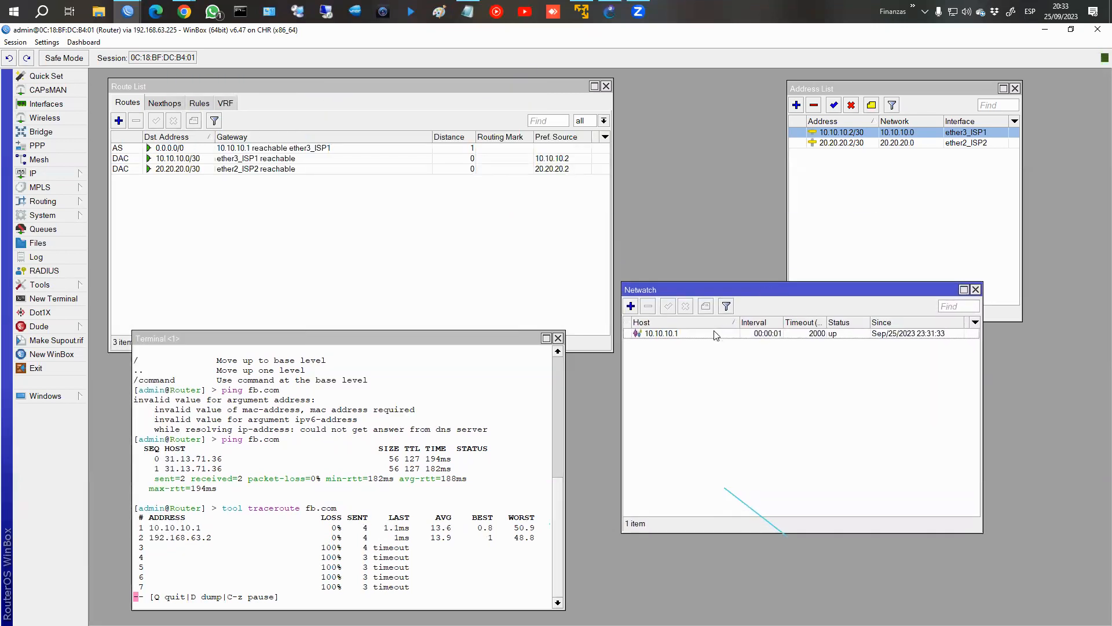
double_click(711, 334)
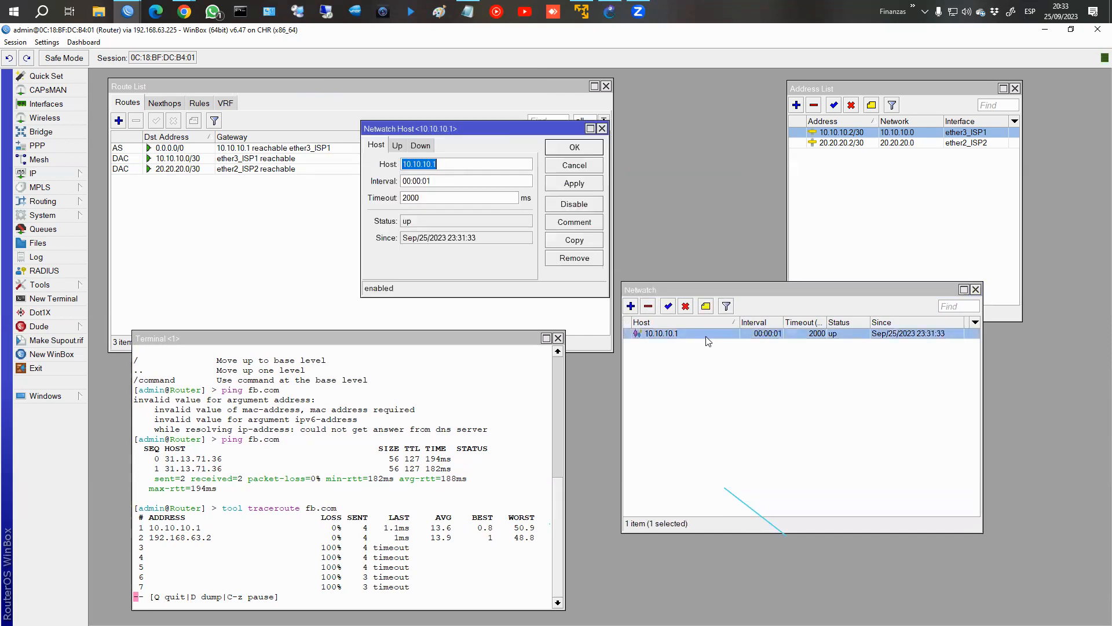
drag(419, 127, 737, 287)
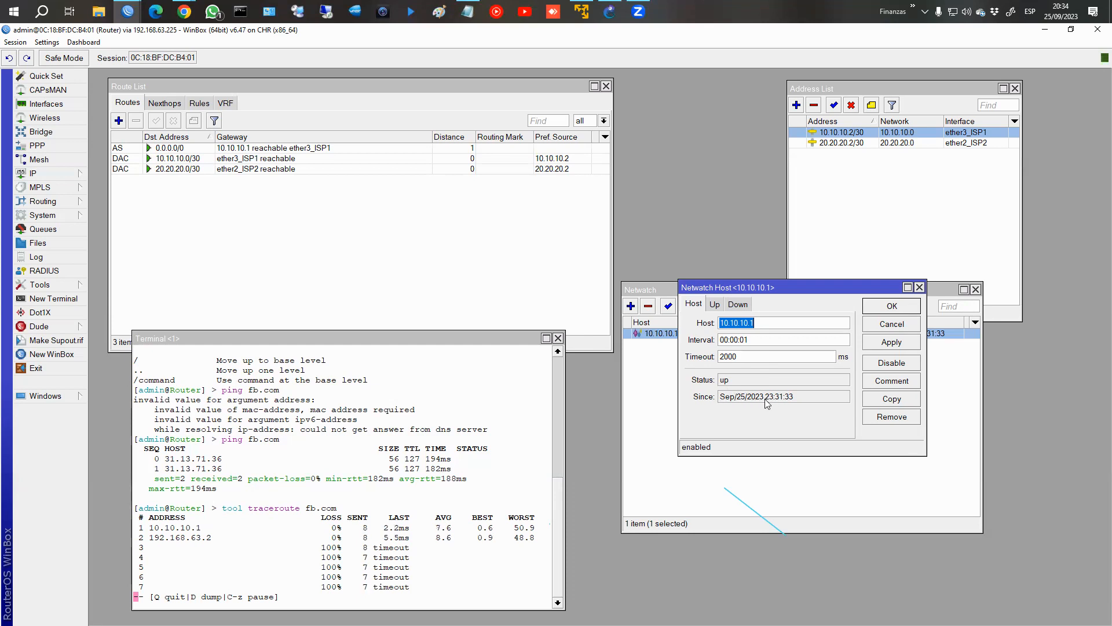
Display the On Up script of the 10.10.10.1 Netwatch host and zoom in the interface for reading.
click(75, 43)
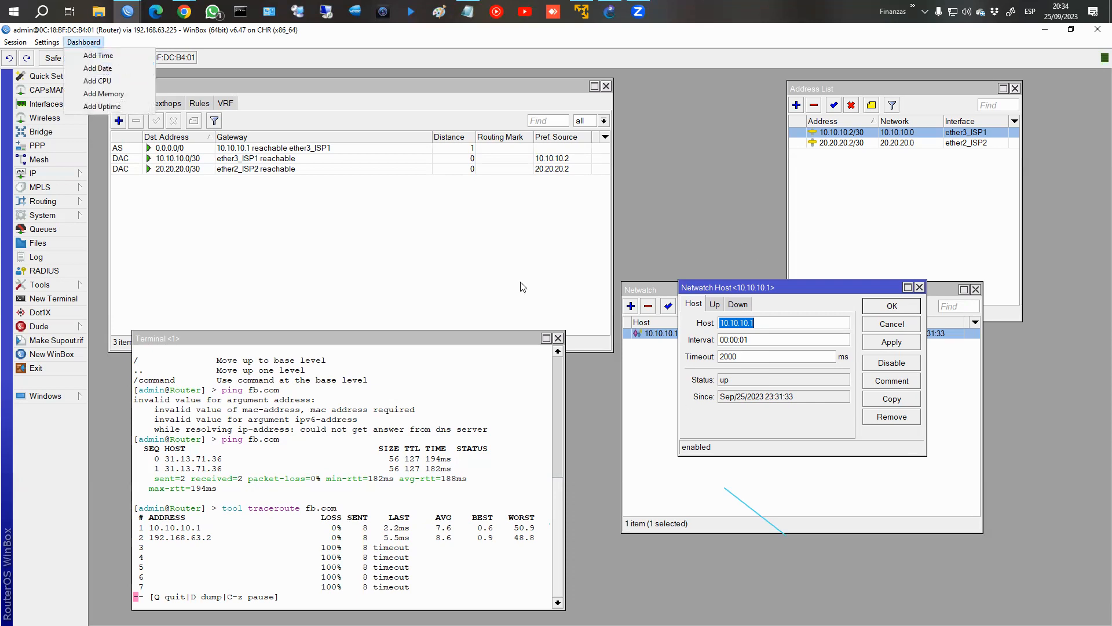
click(724, 421)
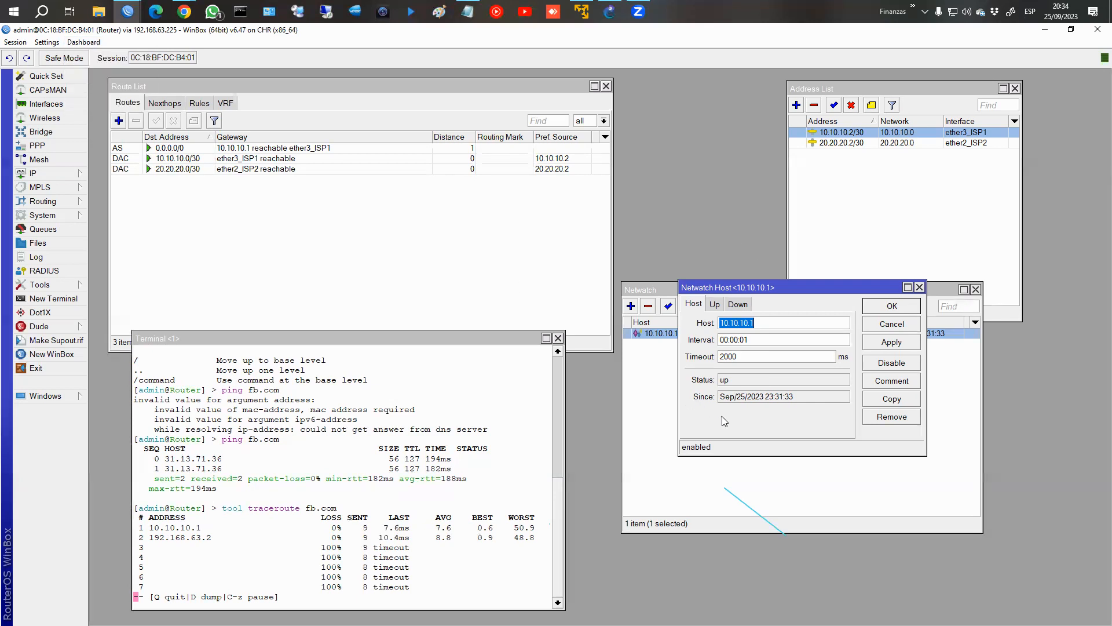
click(716, 305)
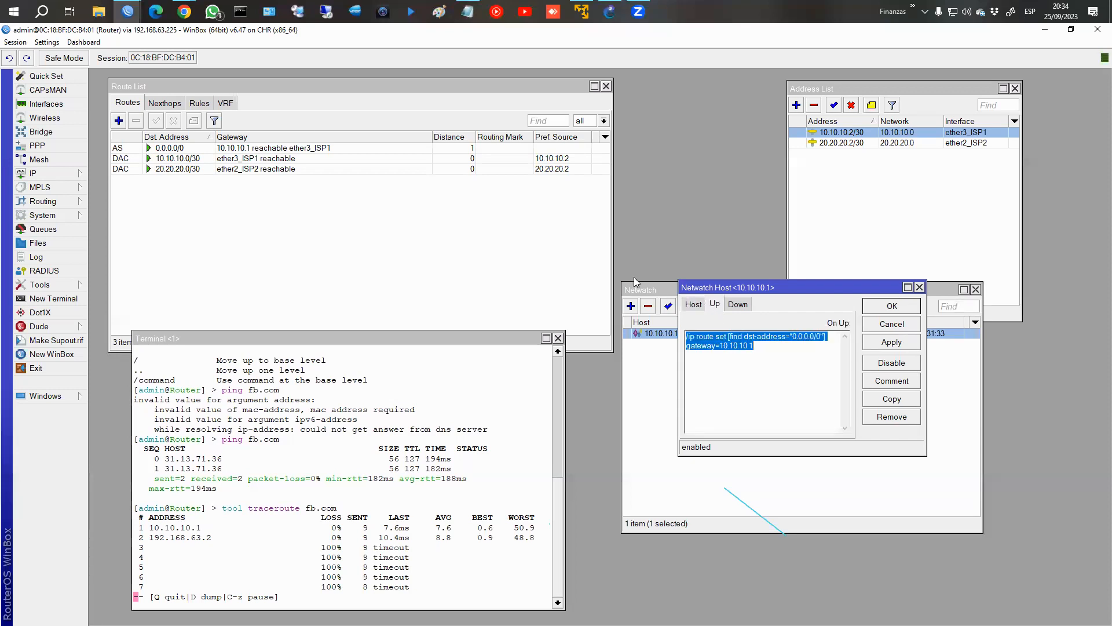
click(46, 42)
click(68, 92)
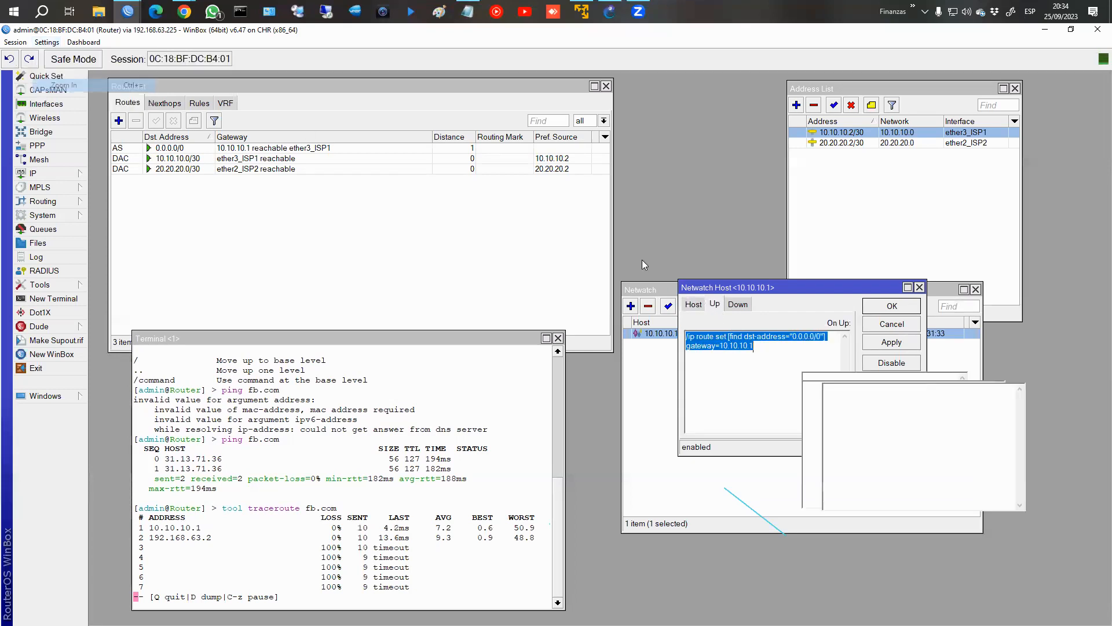
Move the Netwatch host window up beside the listed routes and enlarge it until the On Up script fits on one line.
drag(840, 334, 553, 183)
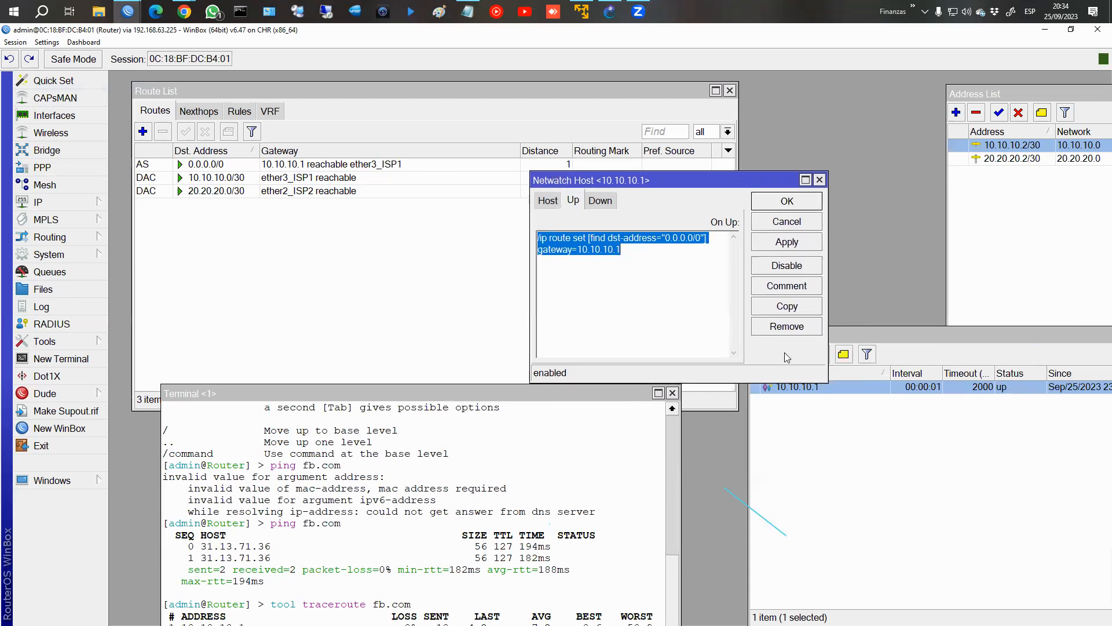
drag(823, 376, 904, 466)
click(624, 290)
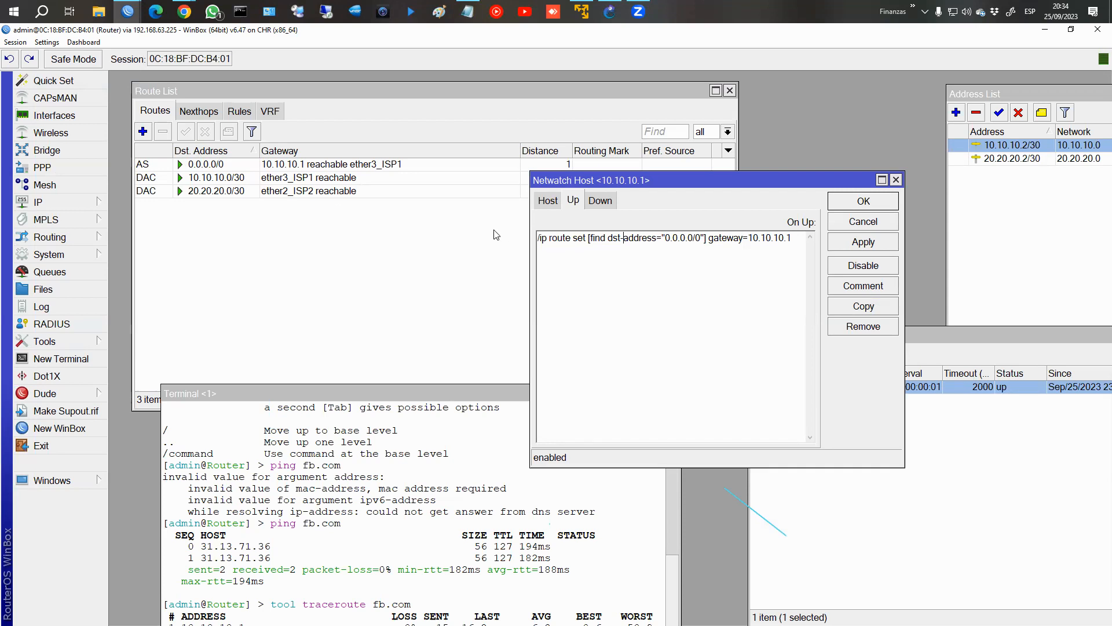
Add the comment Default-route to the 0.0.0.0/0 route and return to the Netwatch host's script.
click(219, 164)
click(229, 132)
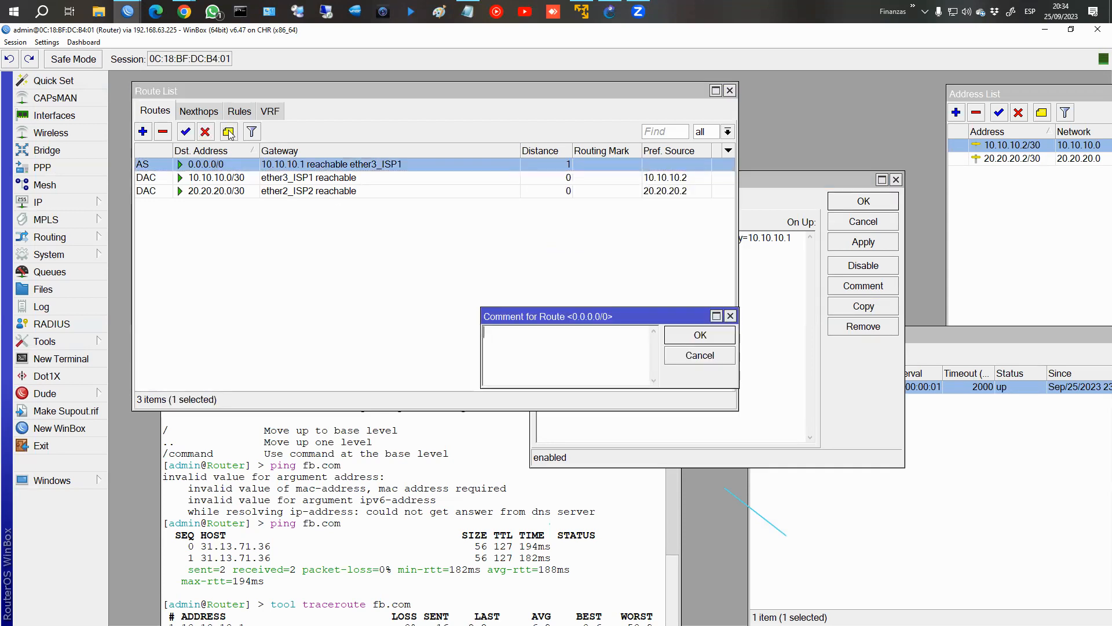
text(Default-route)
click(669, 336)
click(660, 261)
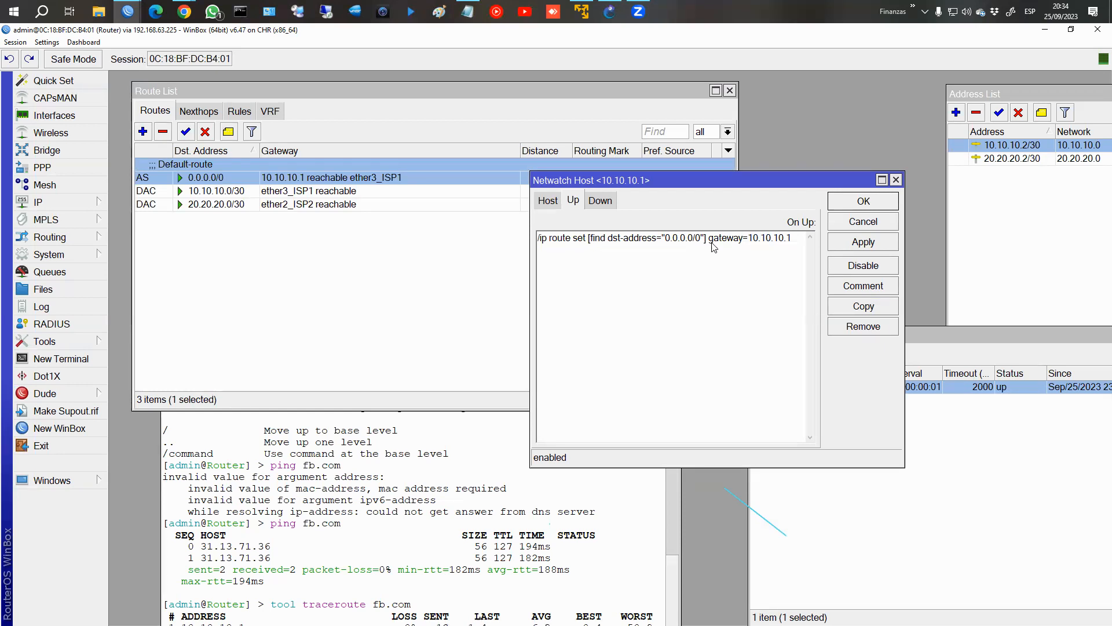
Compare the gateway commands in the Netwatch host's On Up and On Down scripts, ending on the On Up script.
click(762, 238)
click(599, 203)
click(566, 254)
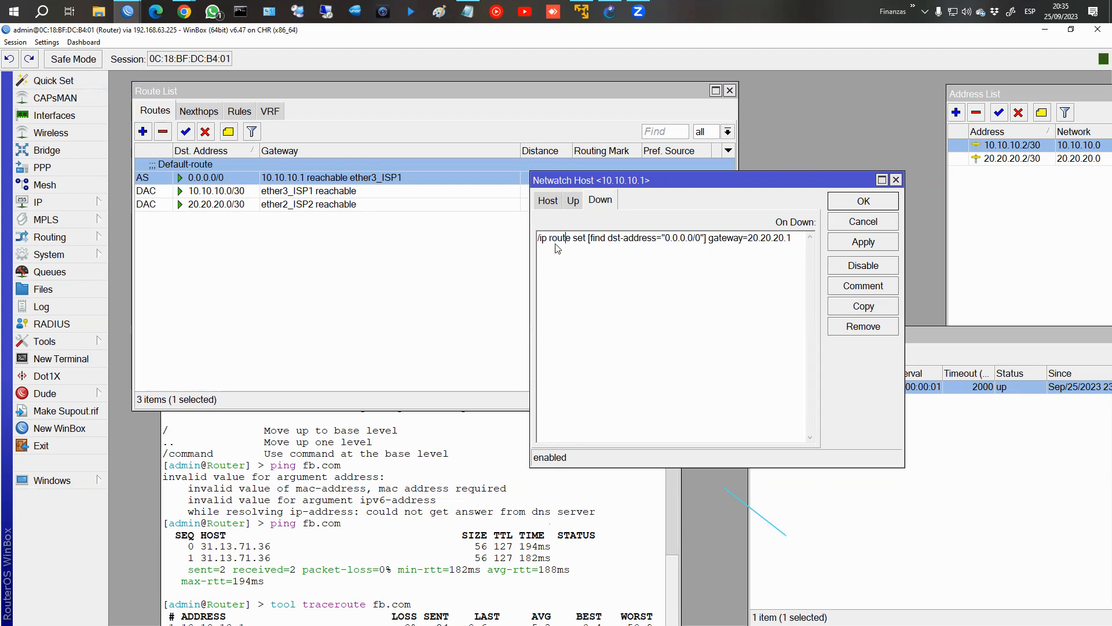
click(573, 206)
click(549, 256)
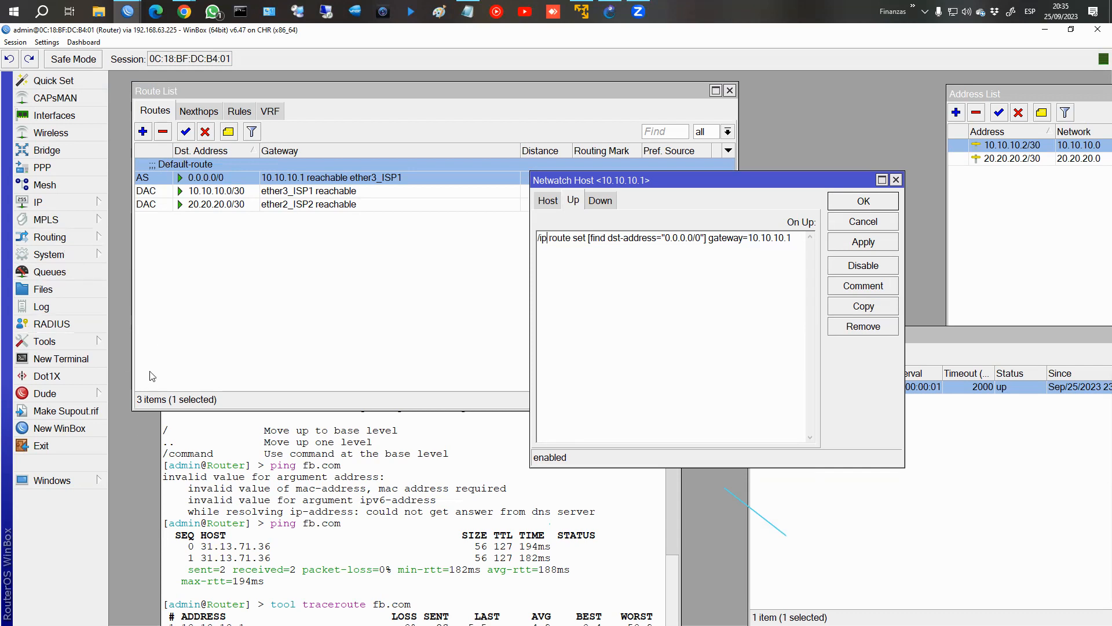
Stop the running traceroute, set the router's system identity name to Router1 from the terminal, and close the terminal.
click(313, 579)
drag(368, 394, 333, 226)
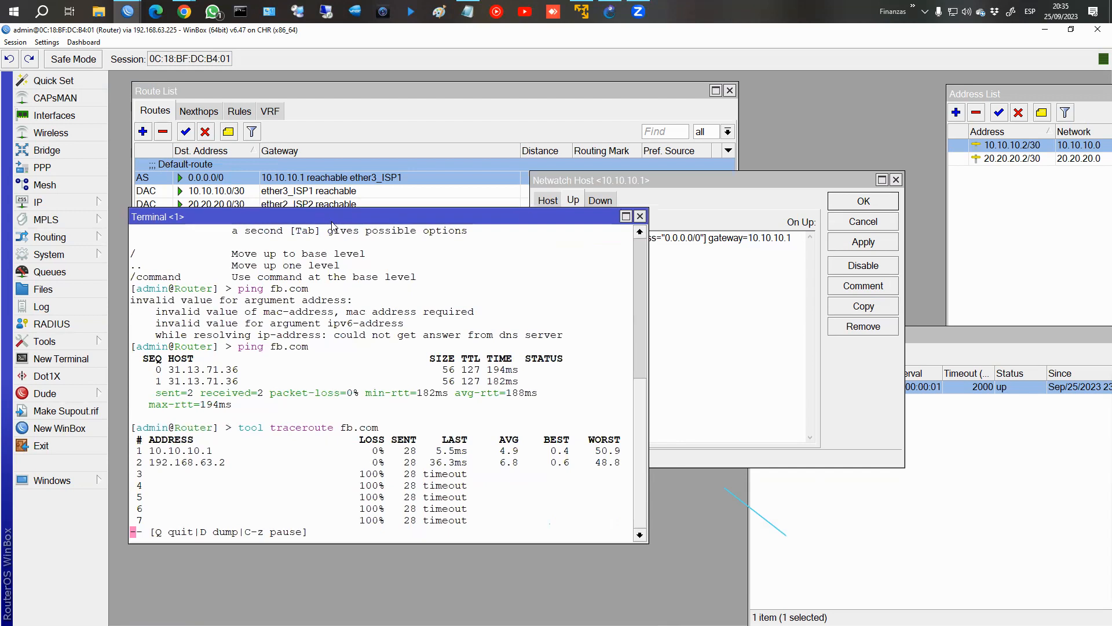
text(qsystem identity )
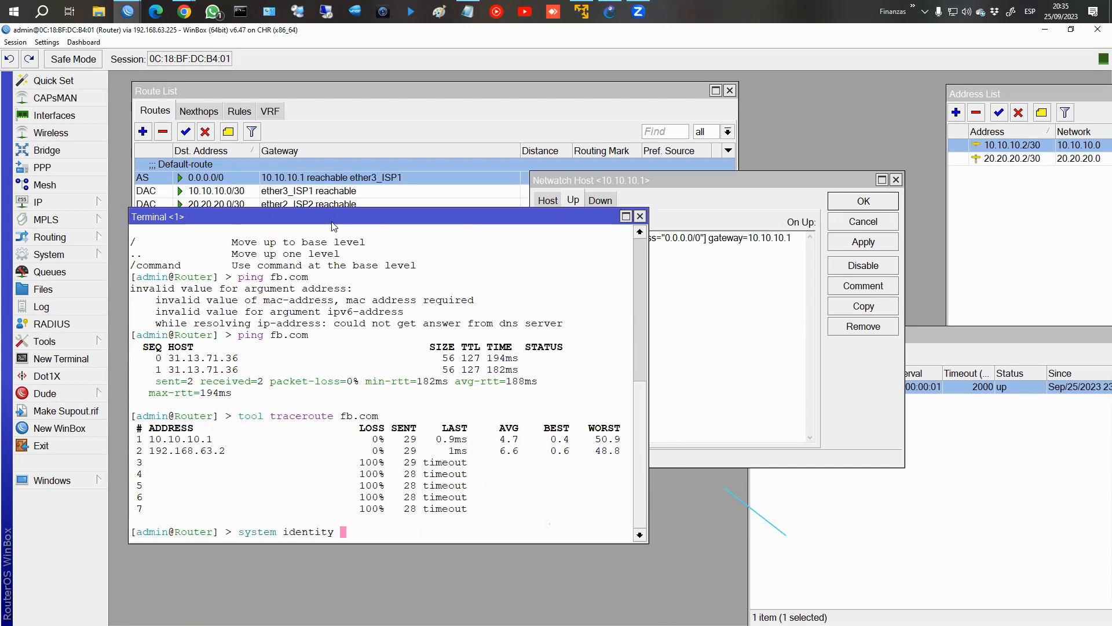
text(set name=)
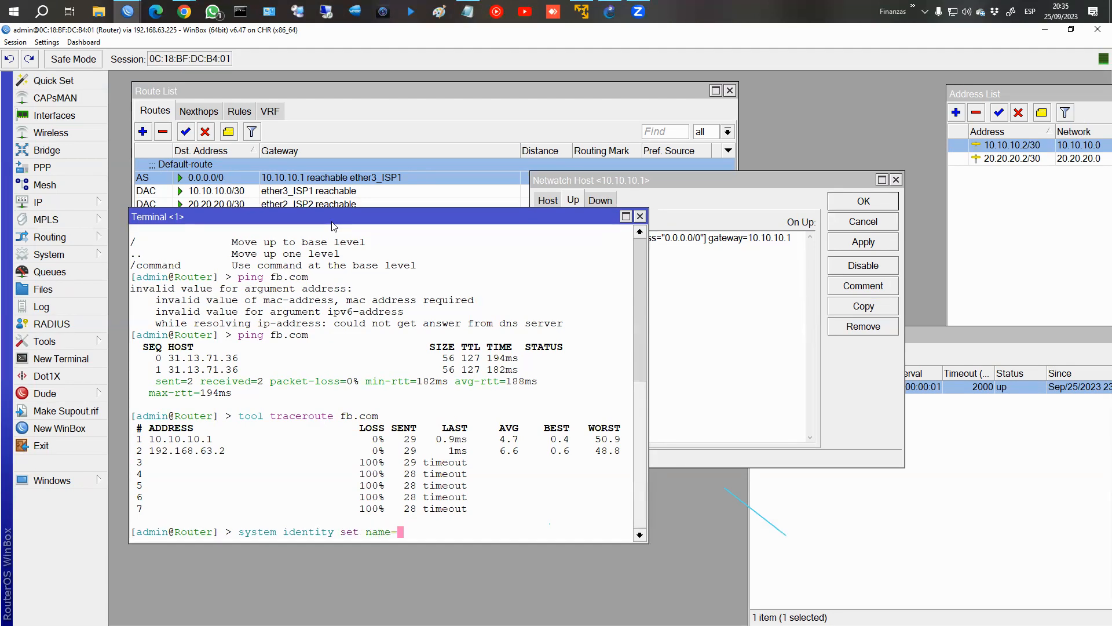
text(Router1)
key(Return)
click(640, 216)
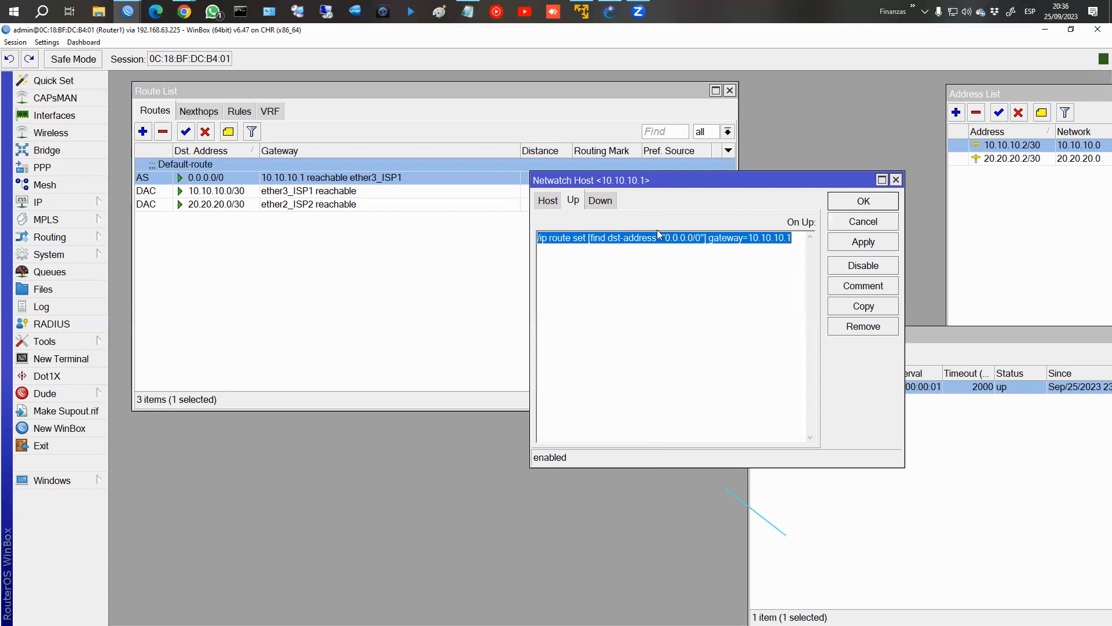
Review which gateway the host's On Up and On Down scripts each assign to the default route.
click(666, 313)
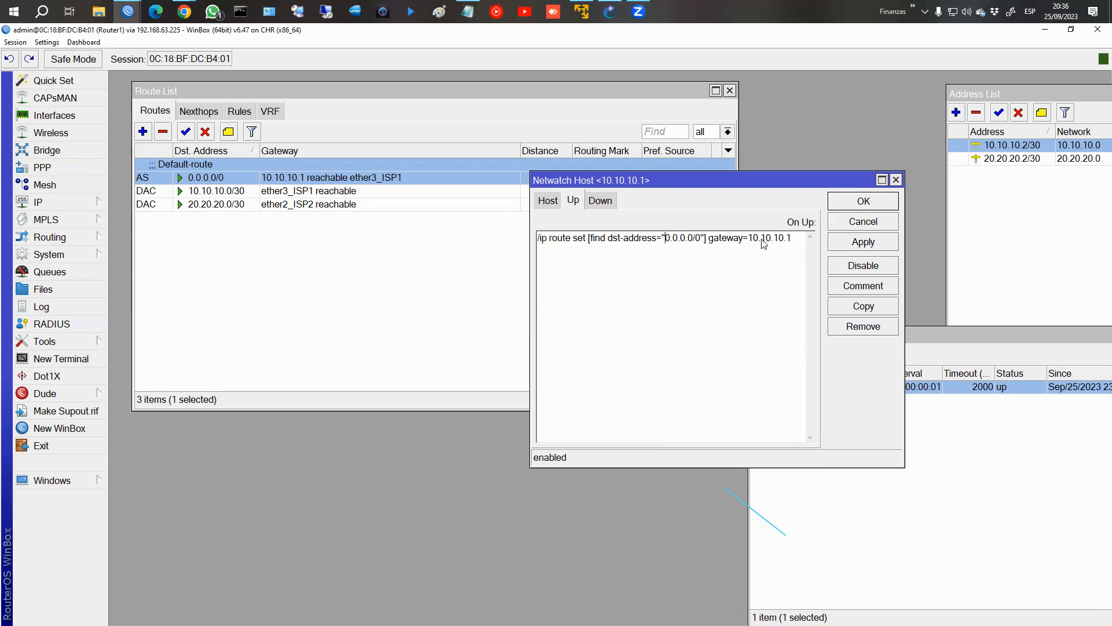
click(603, 199)
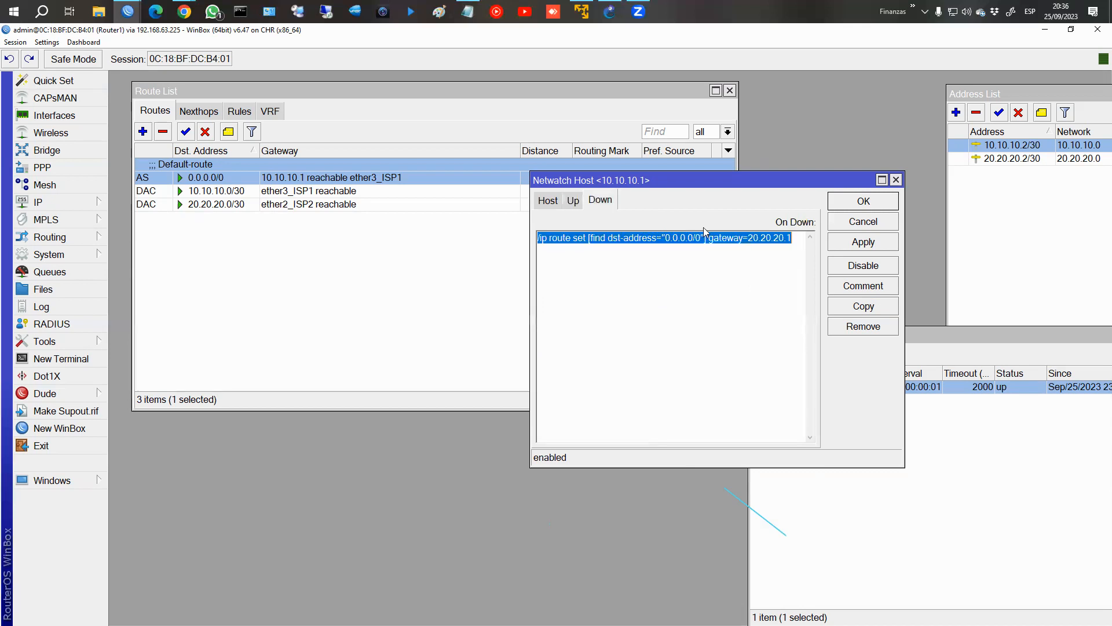
click(577, 203)
click(644, 246)
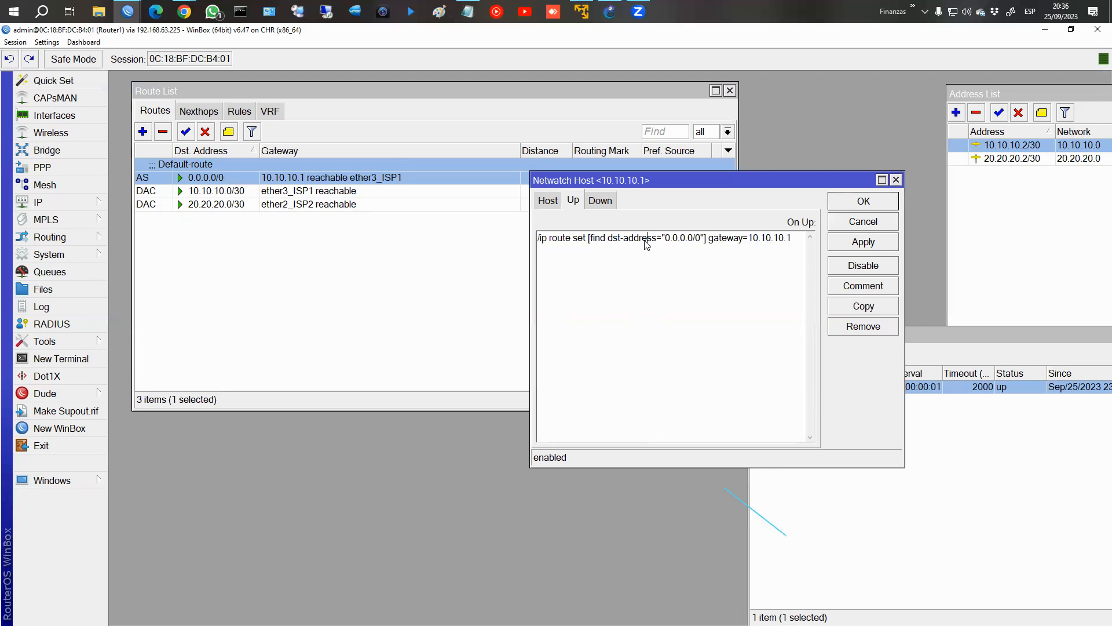
Examine the 0.0.0.0/0 default route against the two connected /30 routes, and return to the On Up script.
click(214, 180)
click(217, 193)
click(219, 177)
click(220, 193)
click(220, 203)
click(220, 179)
click(218, 194)
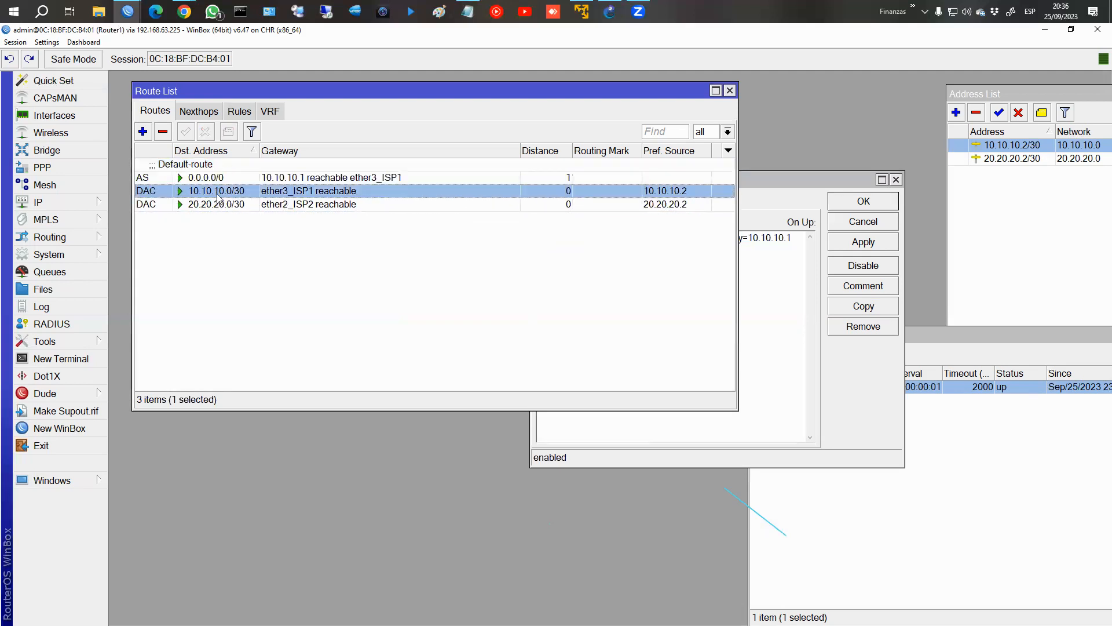
click(212, 179)
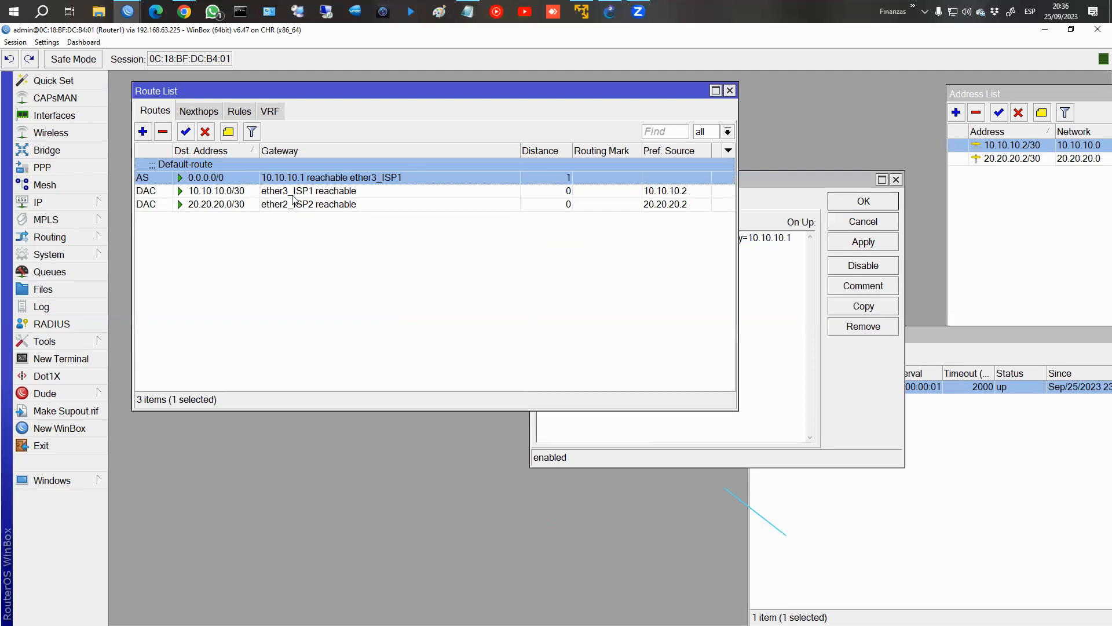
click(755, 338)
click(634, 238)
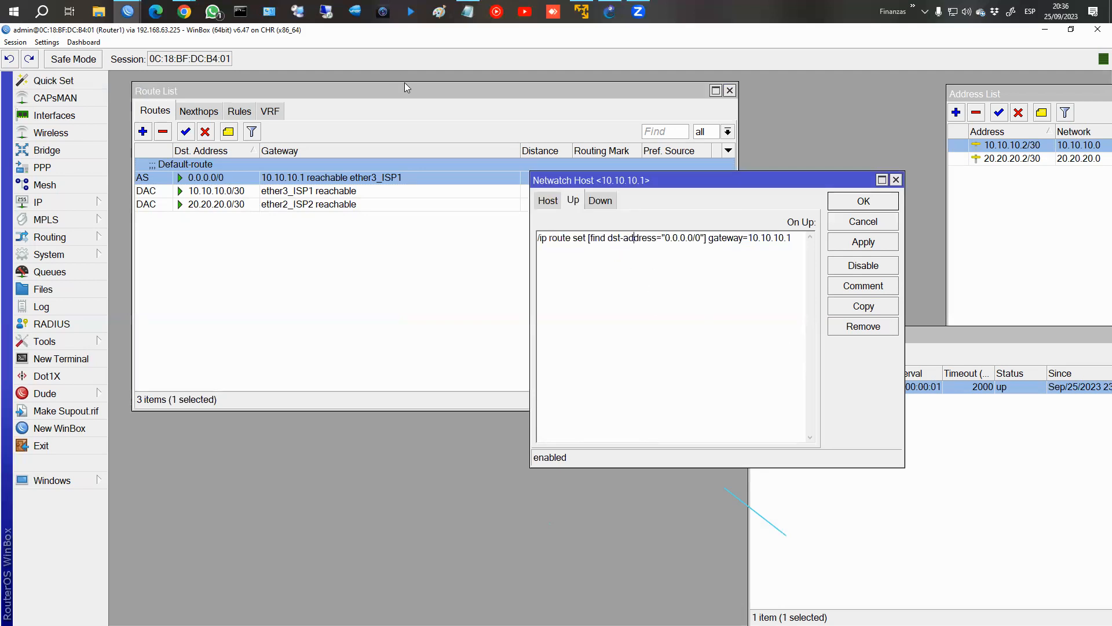
Copy the On Up script command into a blank Notepad document and add the missing leading slash.
drag(542, 241, 788, 254)
key(ctrl+c)
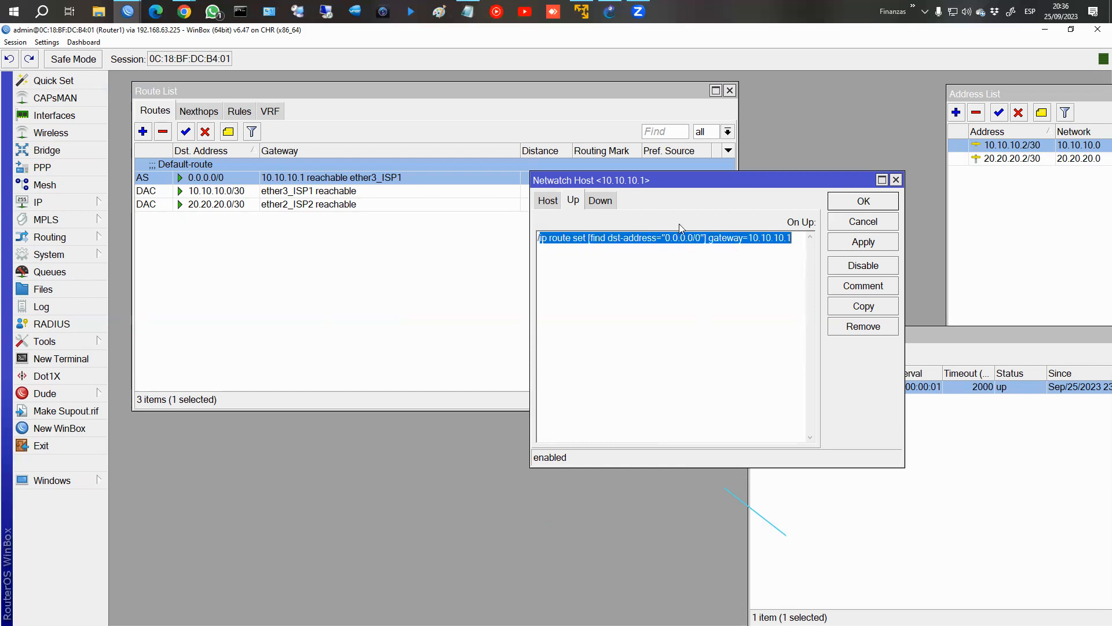
click(468, 11)
key(ctrl+v)
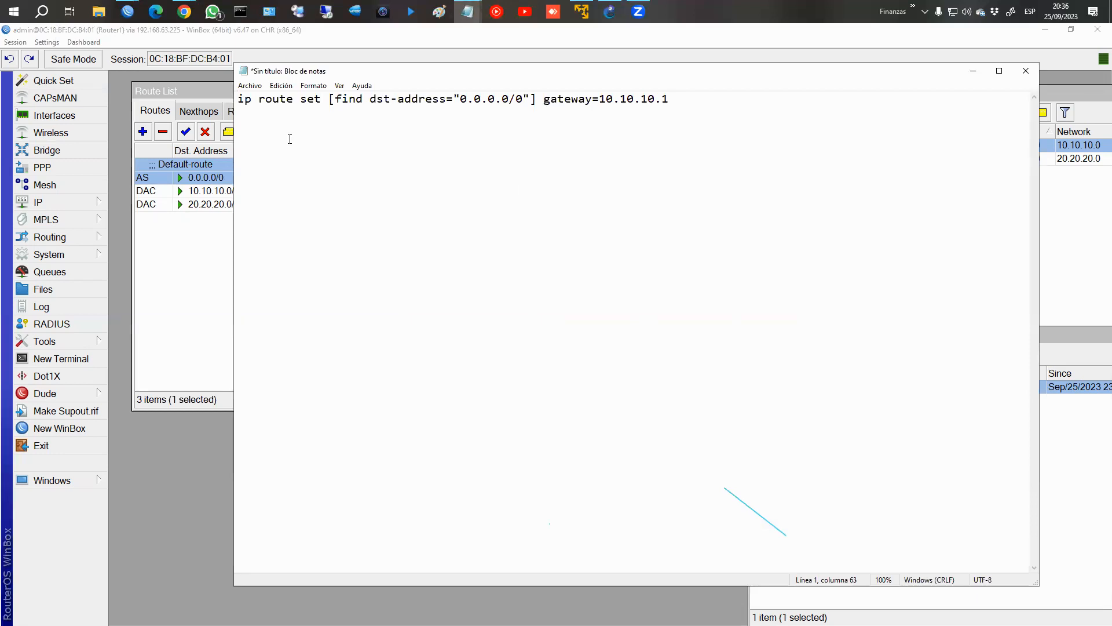
text(/)
Replace the dst-address condition in the Notepad copy with comment="Default-Route", and close Notepad without saving.
key(Right)
key(Right)
key(Right)
key(Right)
key(Right)
key(Right)
key(Right)
key(Right)
key(Right)
key(Right)
key(Right)
key(Right)
key(Right)
key(Right)
key(Right)
key(Right)
key(Left)
key(shift+Right)
key(shift+Right)
key(shift+Right)
key(shift+Right)
key(shift+Right)
key(shift+Right)
key(shift+Right)
key(shift+Right)
key(shift+Right)
key(shift+Right)
key(shift+Right)
key(shift+Right)
key(shift+Right)
key(shift+Right)
key(shift+Right)
key(shift+Right)
key(shift+Right)
key(shift+Right)
key(shift+Right)
key(shift+Right)
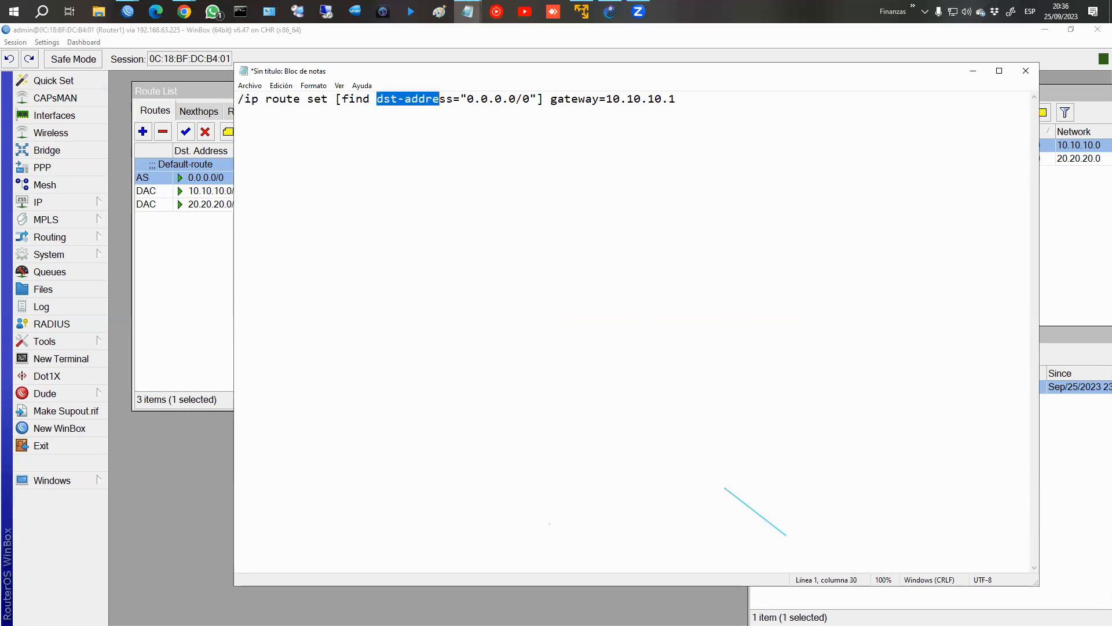
text(com)
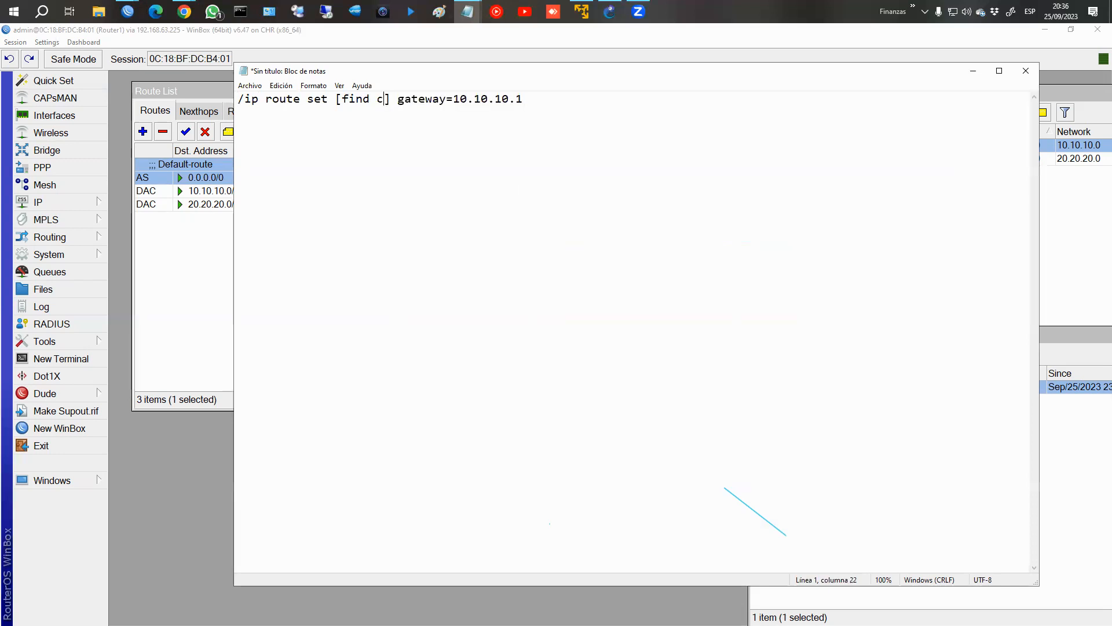
text(ment)
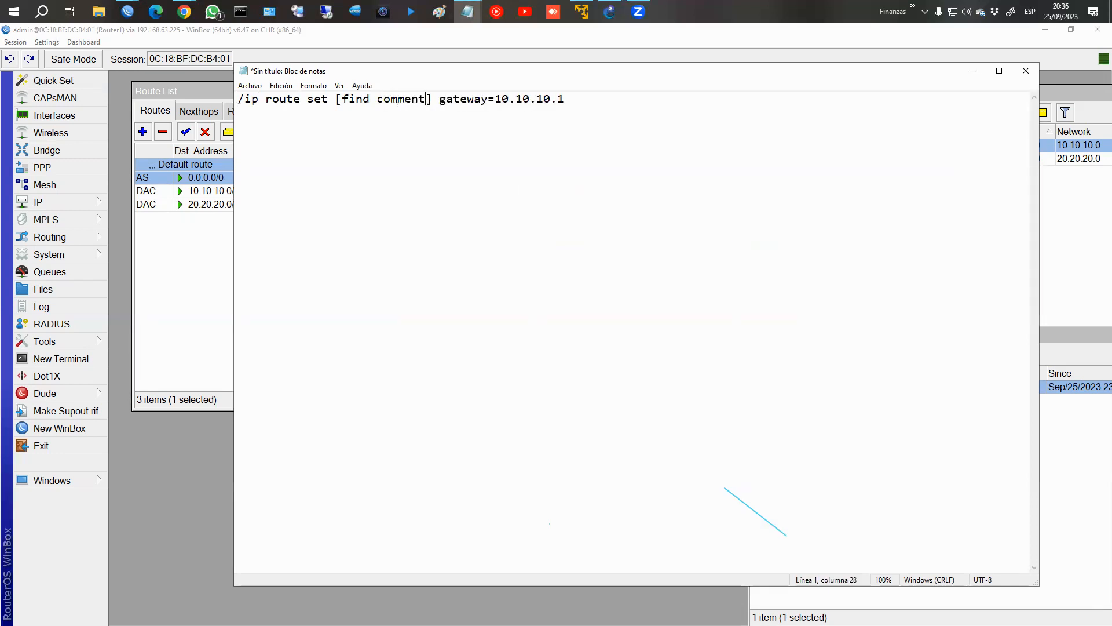
text(=")
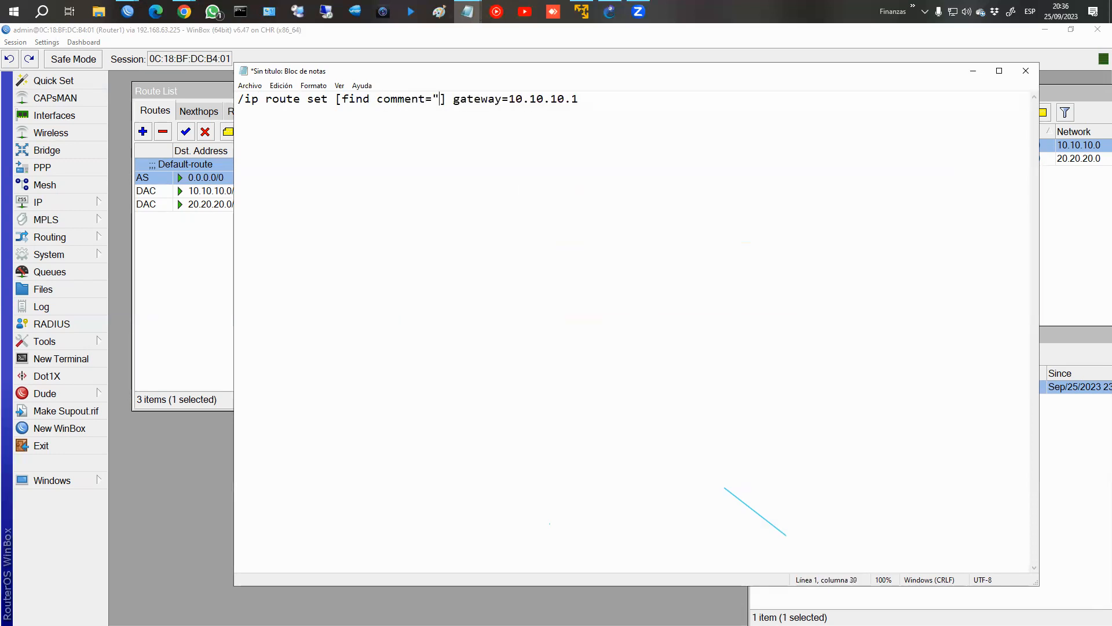
text(Da)
key(BackSpace)
text(efault-)
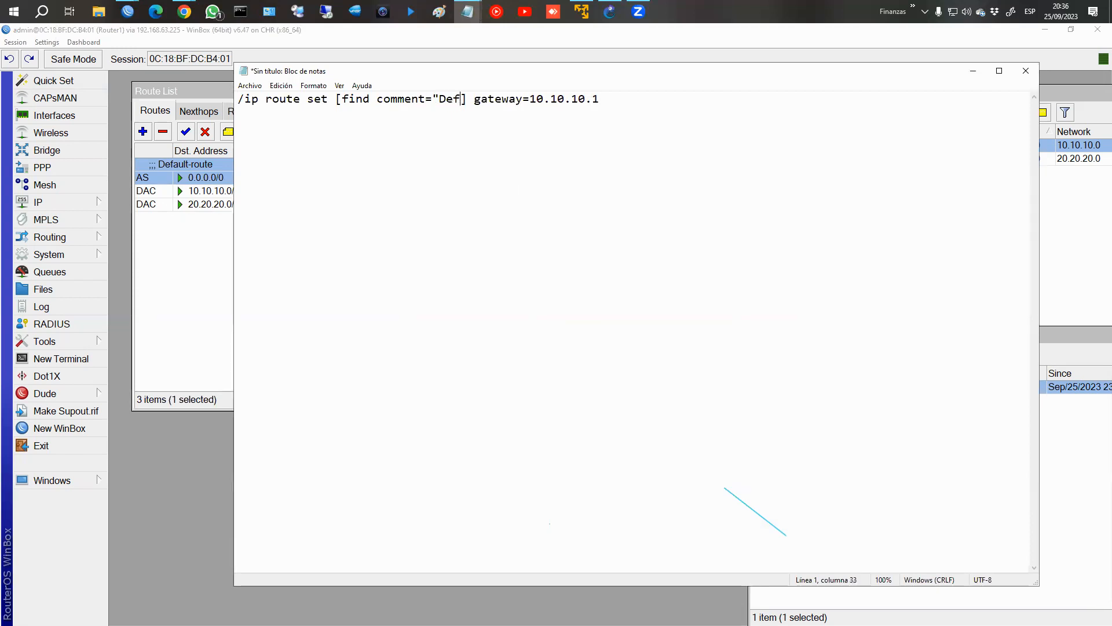
text(Router)
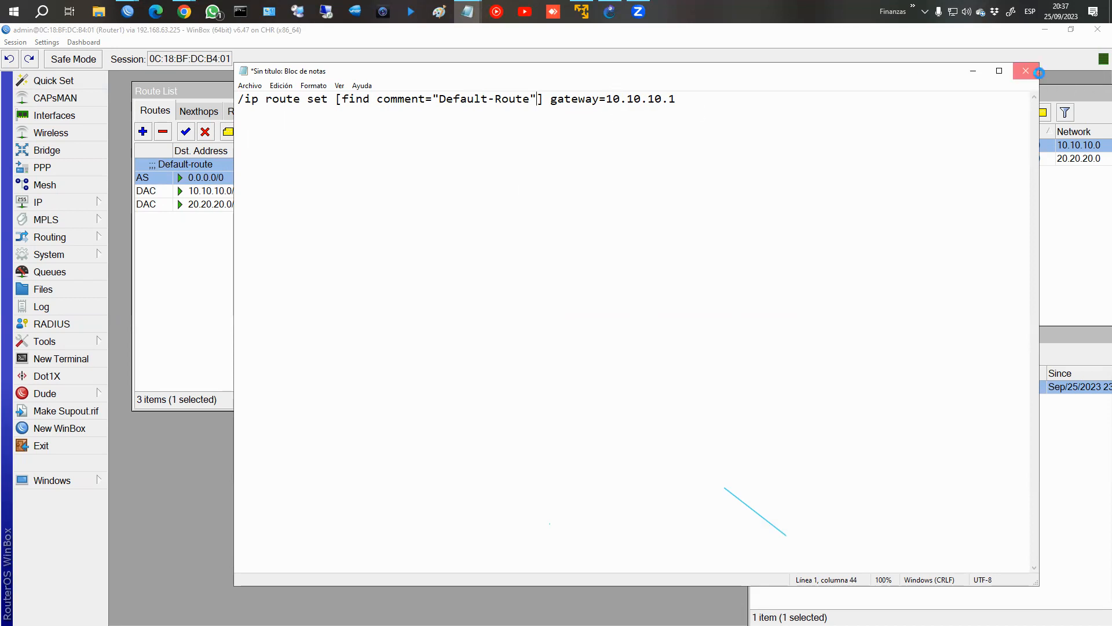
click(1025, 70)
click(575, 335)
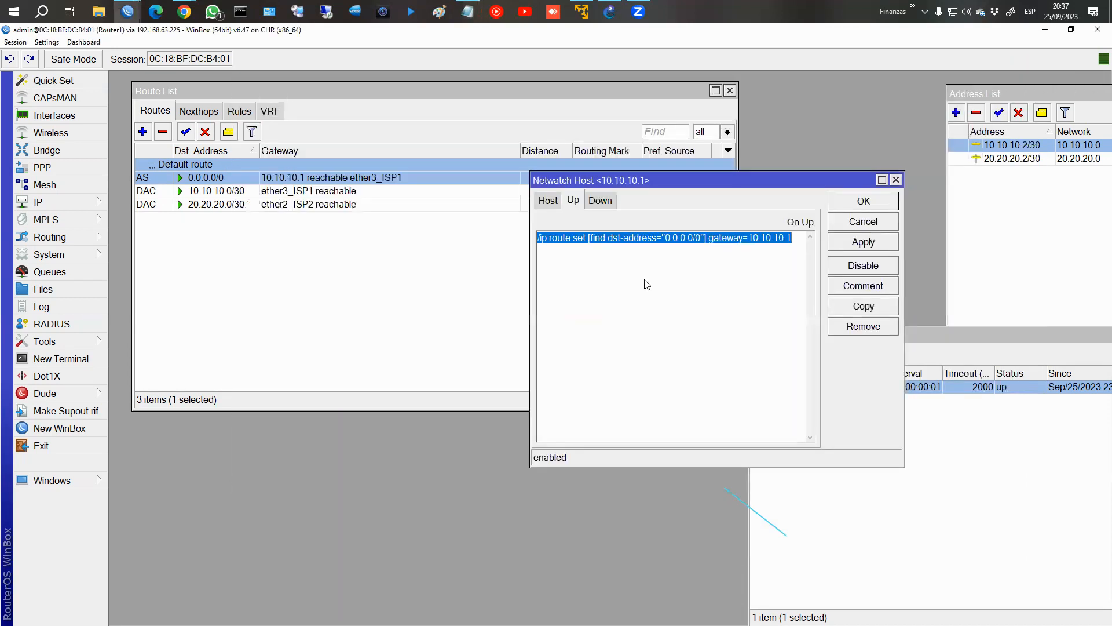
Show the 10.10.10.1 host's general settings, zoom out the interface, and separate the Netwatch windows, closing the address list.
click(599, 204)
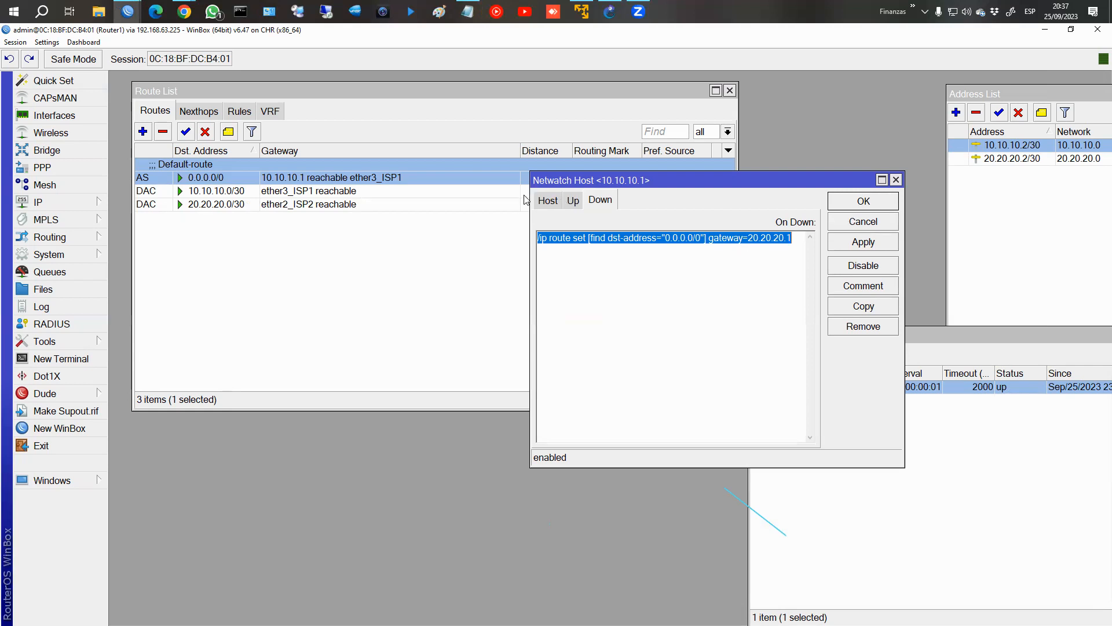
click(545, 202)
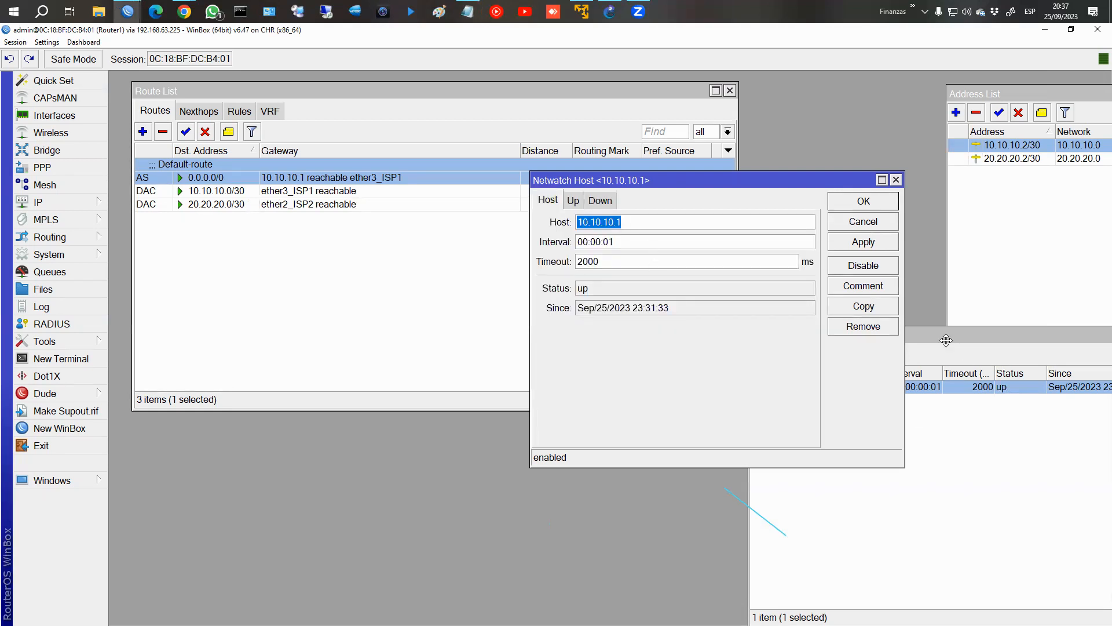
drag(949, 342, 799, 316)
click(53, 44)
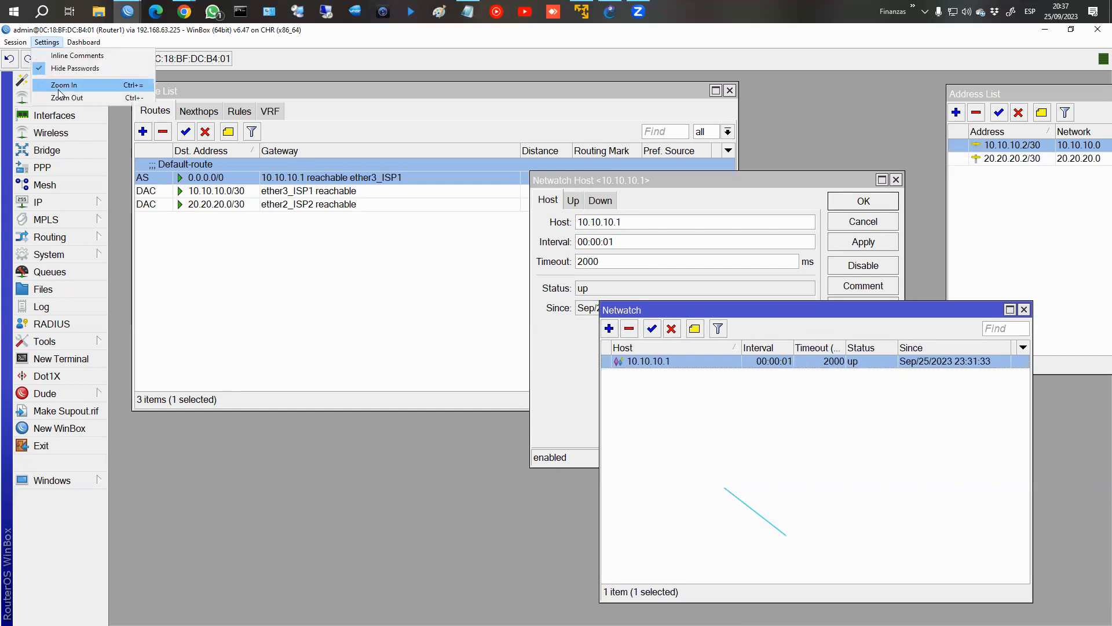
click(58, 94)
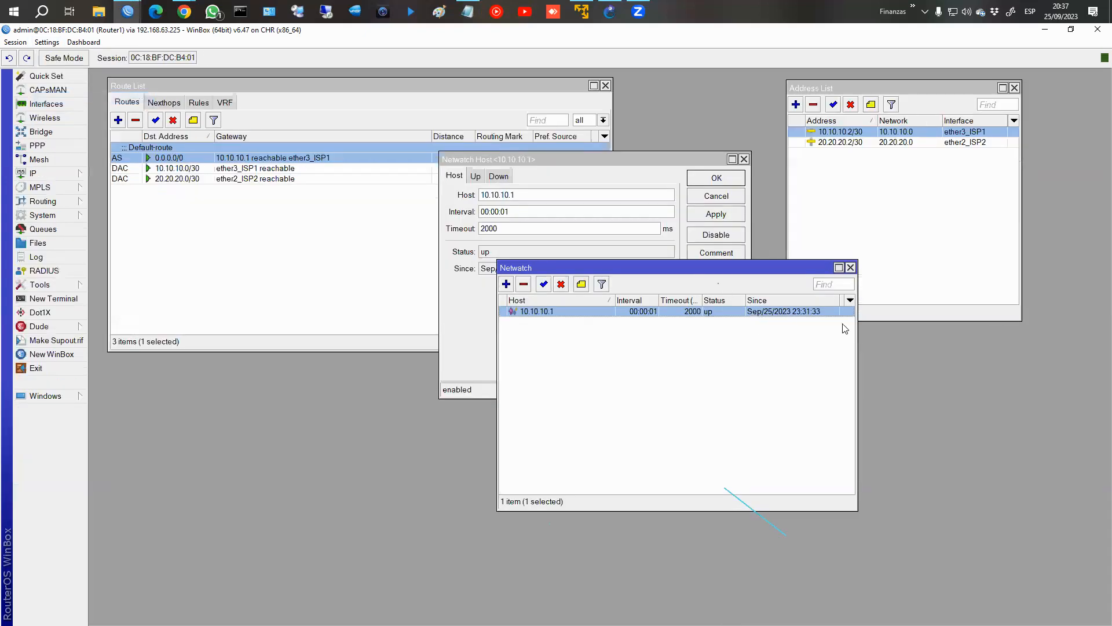
drag(693, 260, 893, 289)
drag(544, 158, 278, 312)
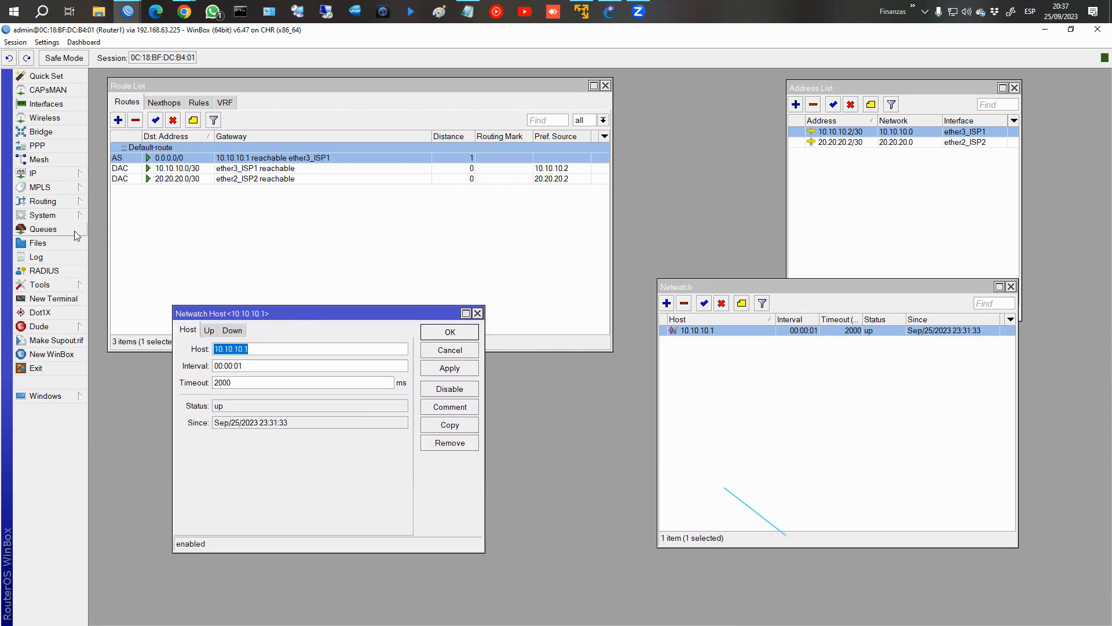
click(1014, 88)
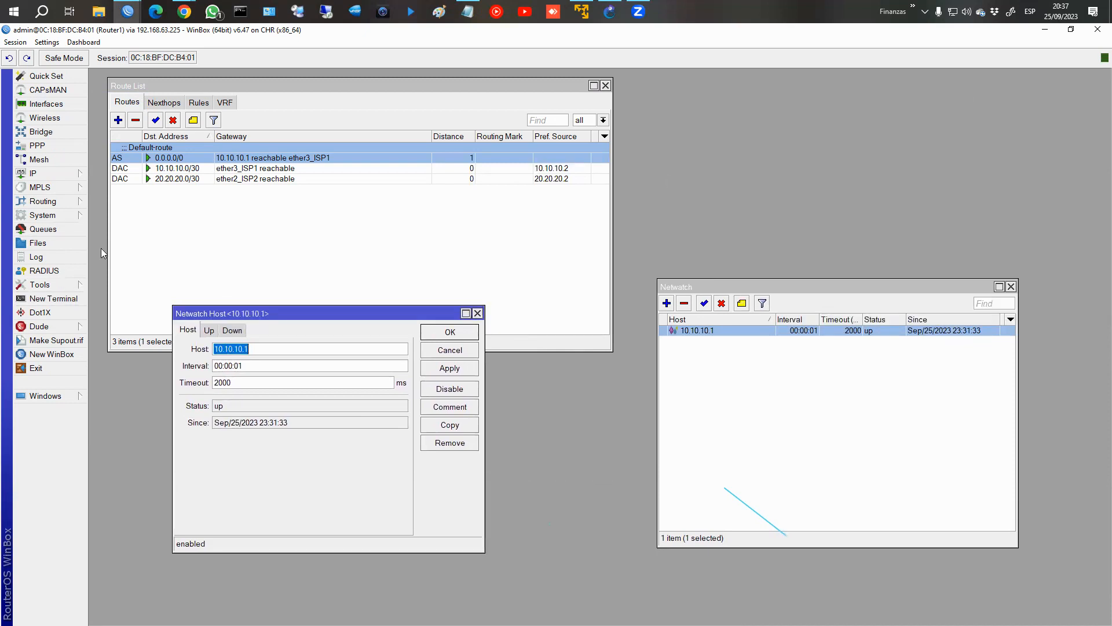
Open the Traceroute tool and arrange its window and both Netwatch windows around the route list.
click(52, 286)
click(115, 508)
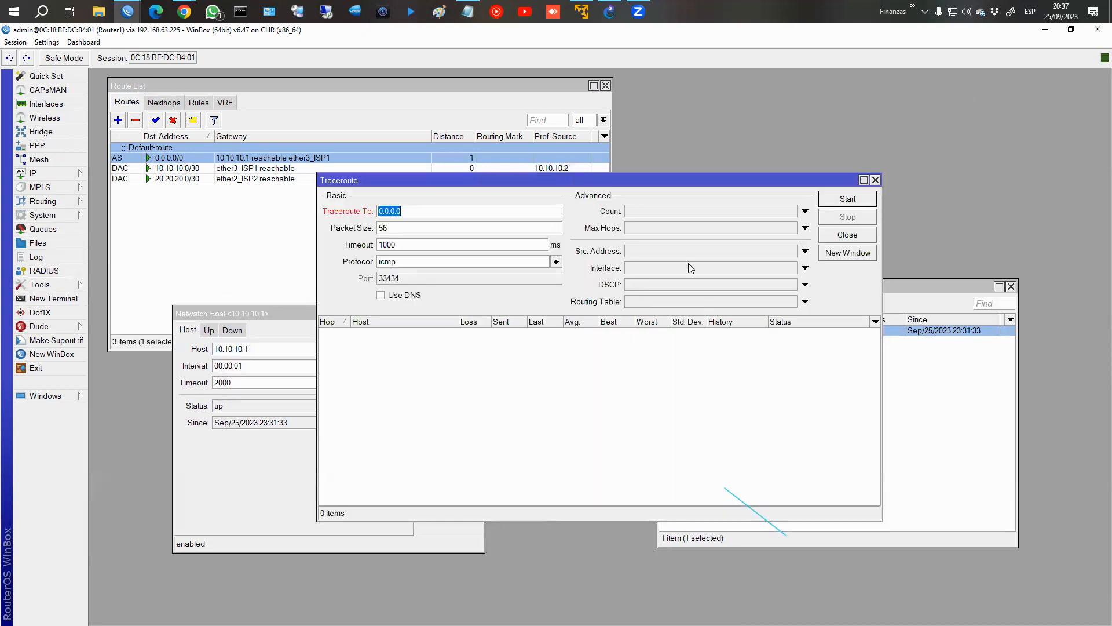
drag(623, 173, 855, 89)
click(779, 487)
drag(774, 292, 585, 355)
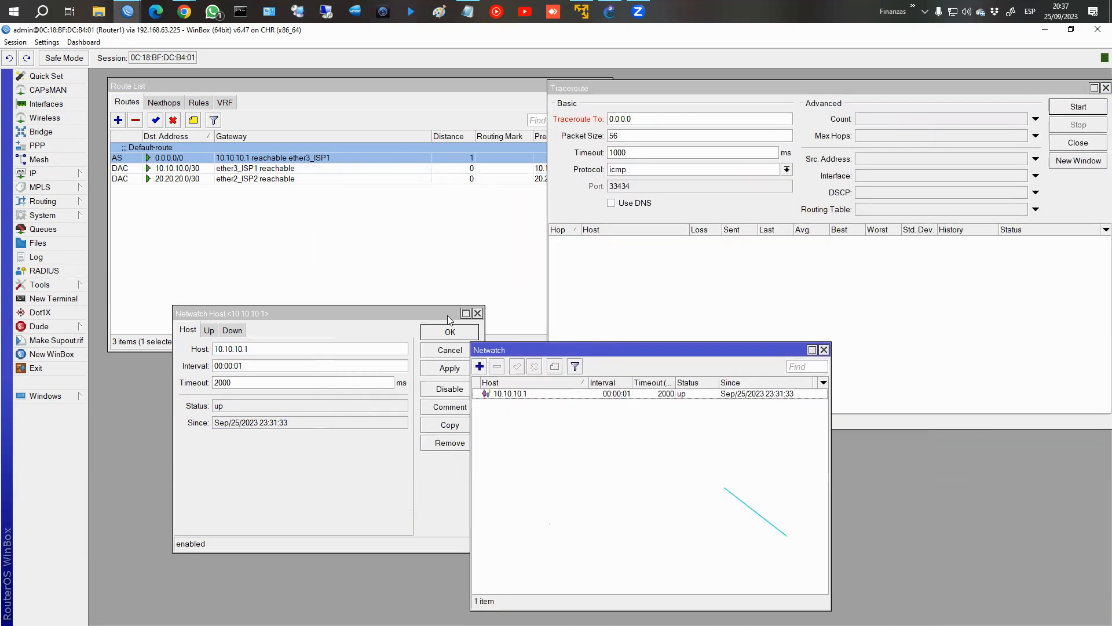
drag(375, 314, 320, 348)
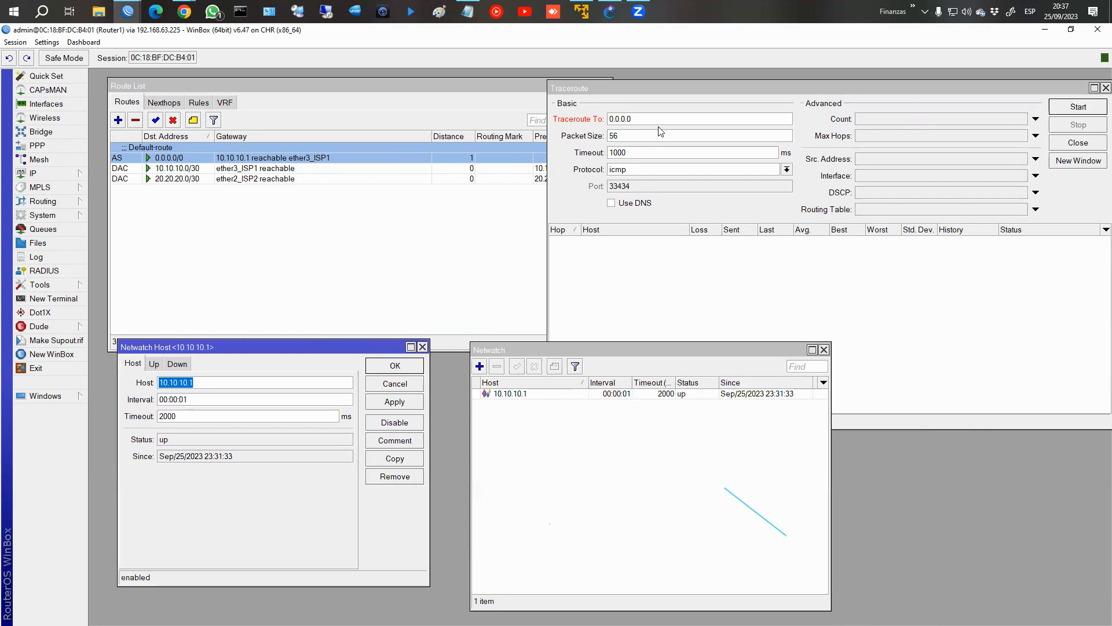
Shorten the Traceroute window, run a traceroute to 8.8.8.8, and select its first hop.
drag(901, 433, 902, 329)
text(8.8.8.8)
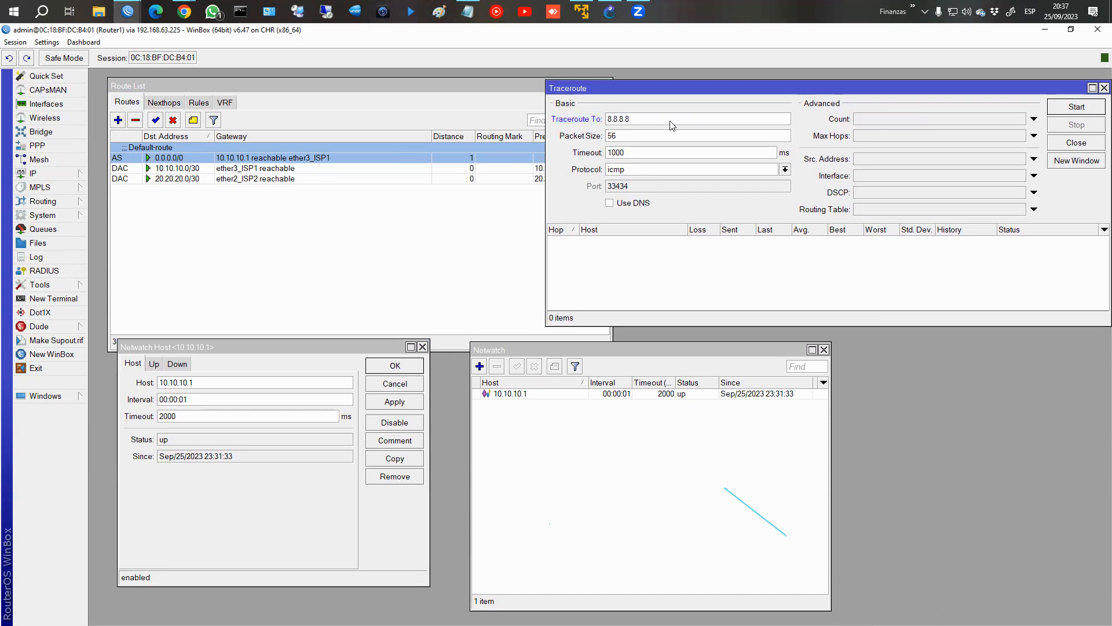
click(1097, 111)
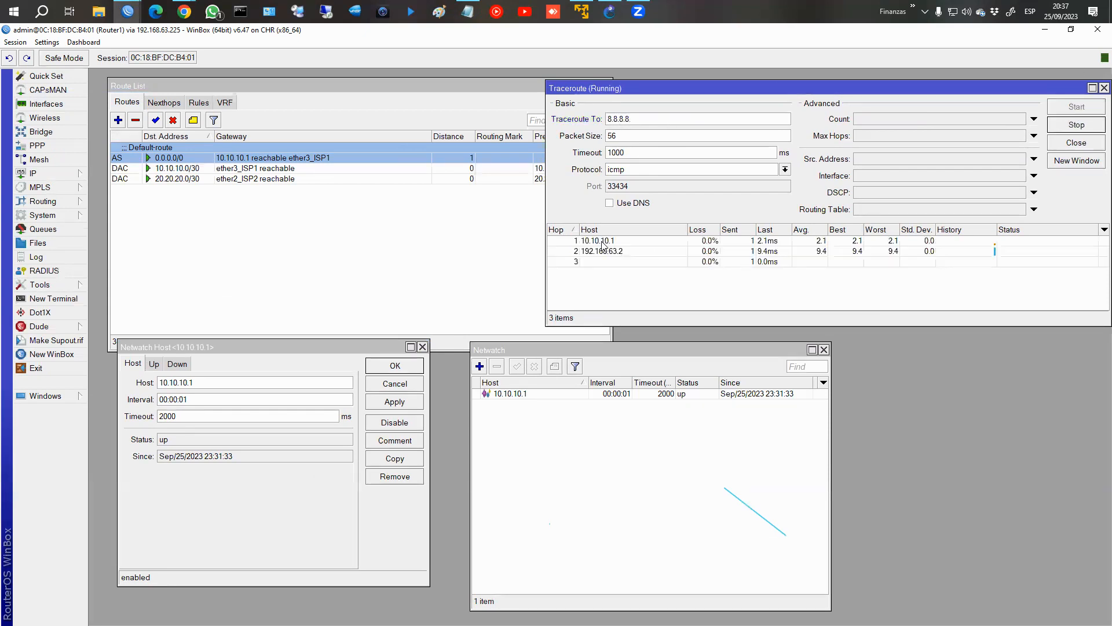
click(620, 241)
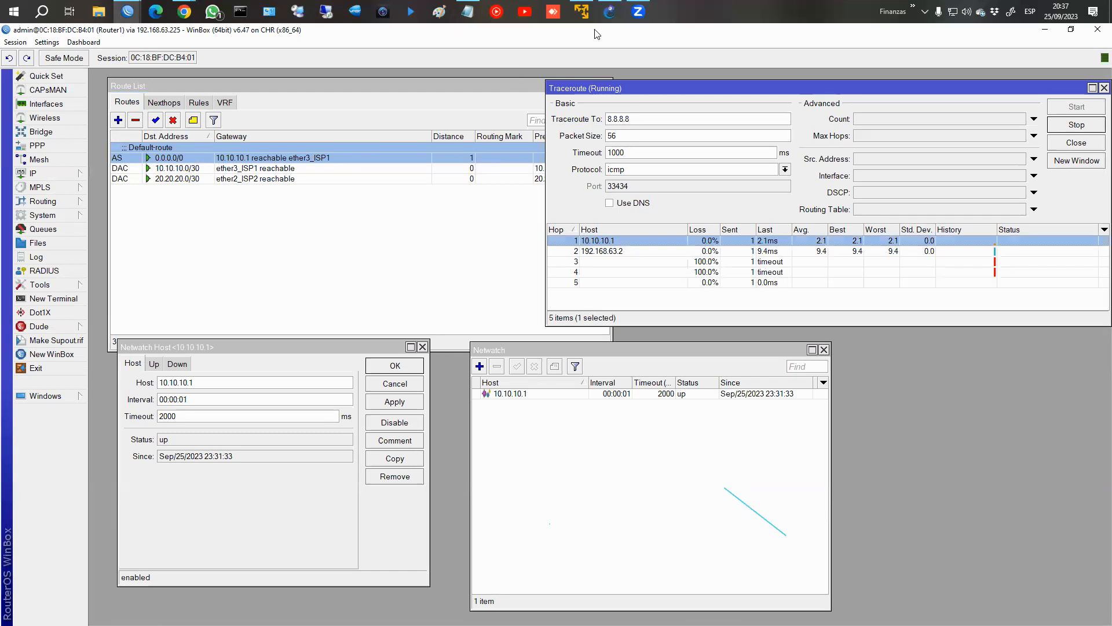
Switch to the GNS3 topology, open the ISP1 router's console, and log in as admin with a blank password.
click(617, 13)
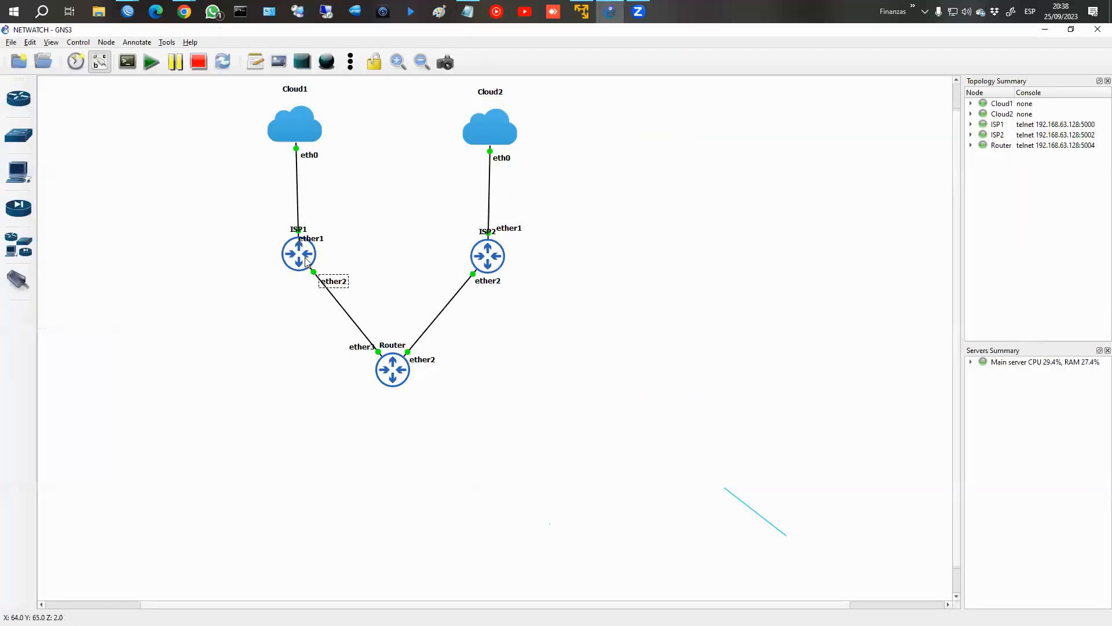
click(318, 284)
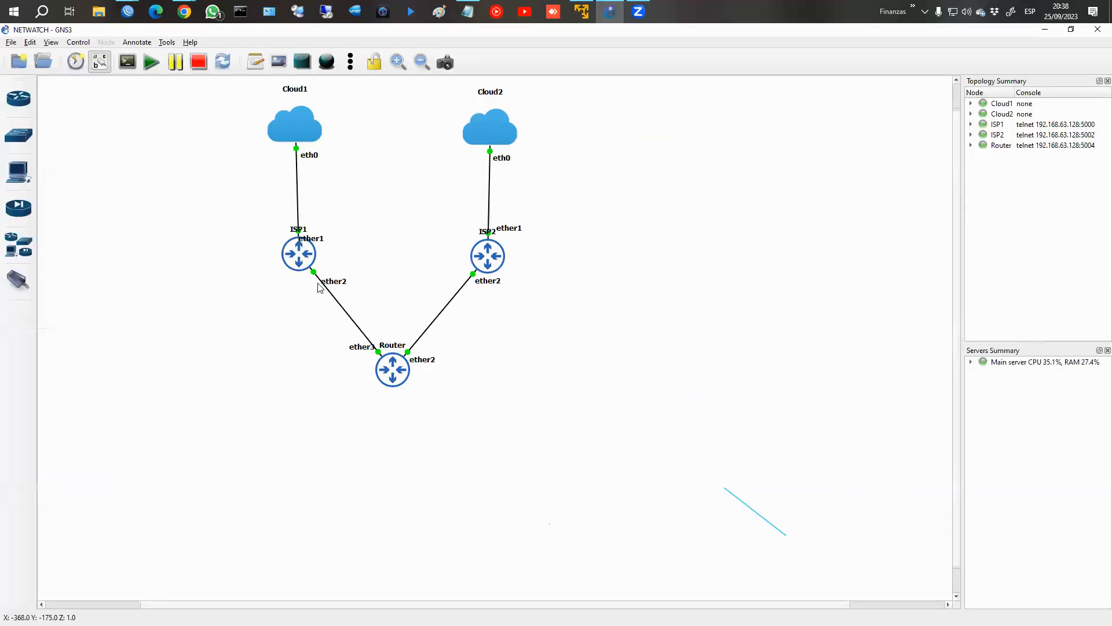
right_click(304, 248)
click(338, 268)
text(admin)
key(Return)
key(Return)
List ISP1's interfaces with the interface print command.
text(in)
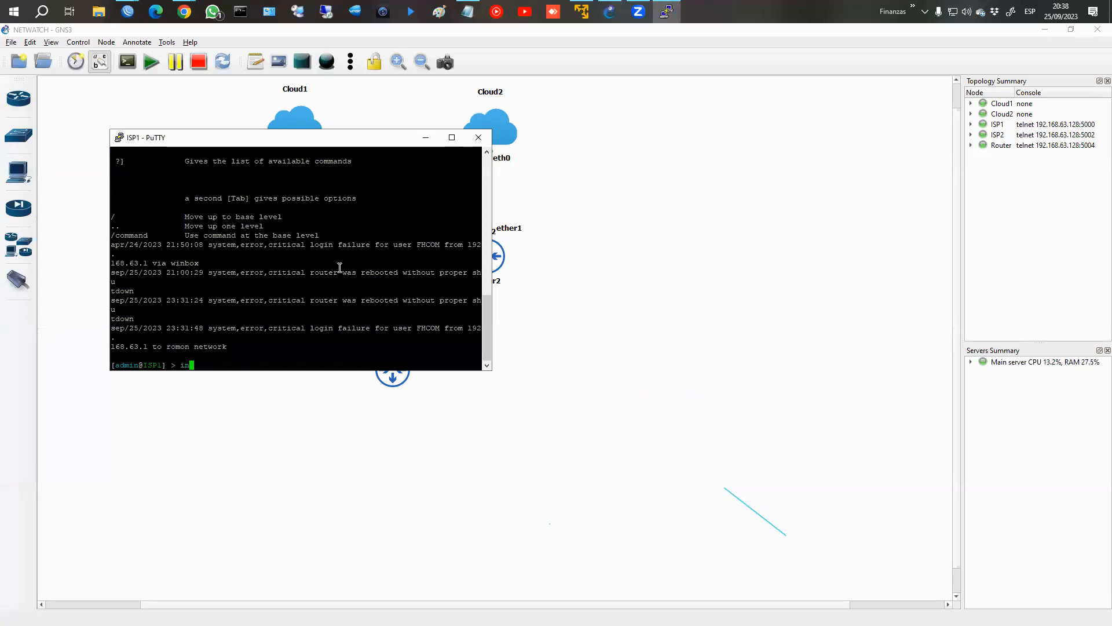
text(terface disable)
key(BackSpace)
key(BackSpace)
key(BackSpace)
key(BackSpace)
key(BackSpace)
key(BackSpace)
key(BackSpace)
key(BackSpace)
text(print)
key(Return)
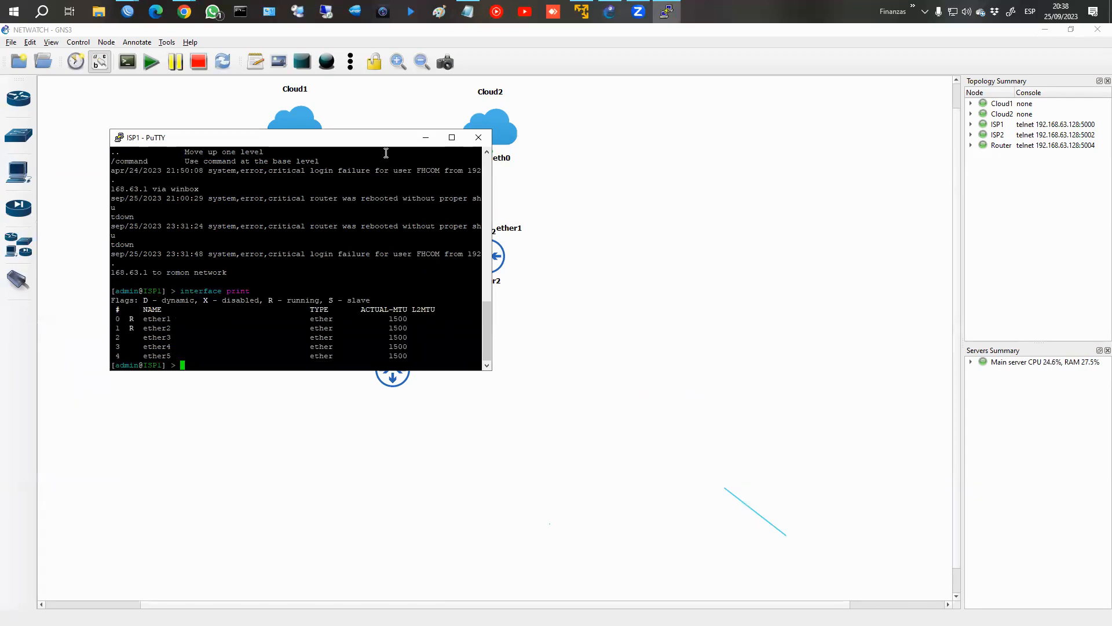
Move the console off the ISP1 link, disable interface 1 (ether2), and list the interfaces again to check the ether2 row.
drag(421, 144, 760, 176)
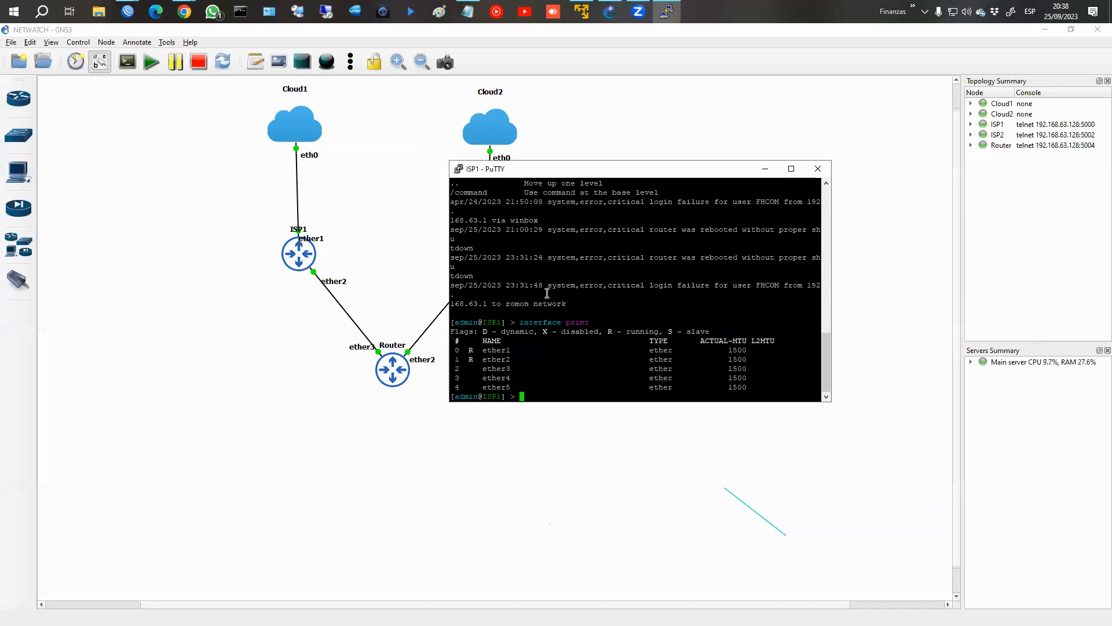
text(interface disable)
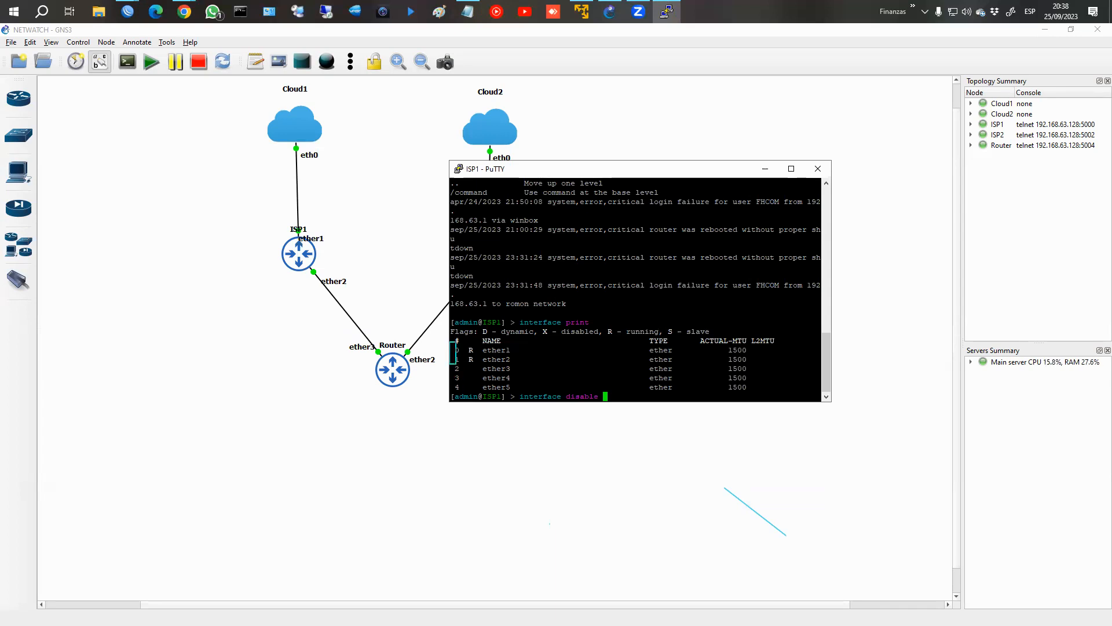
text(1)
key(Return)
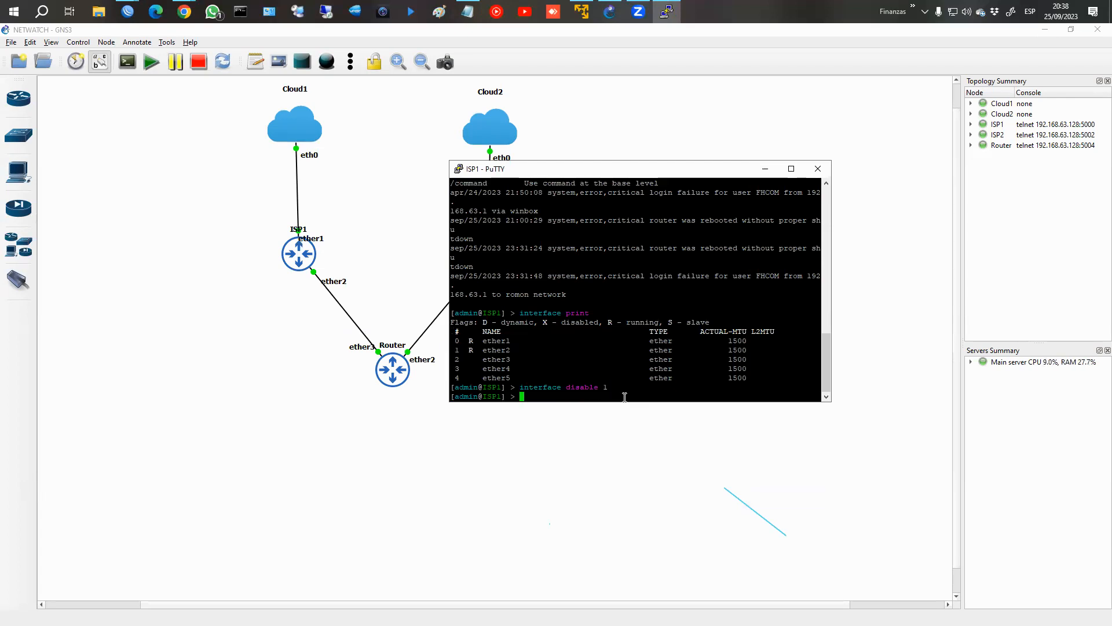
text(interface print)
key(Return)
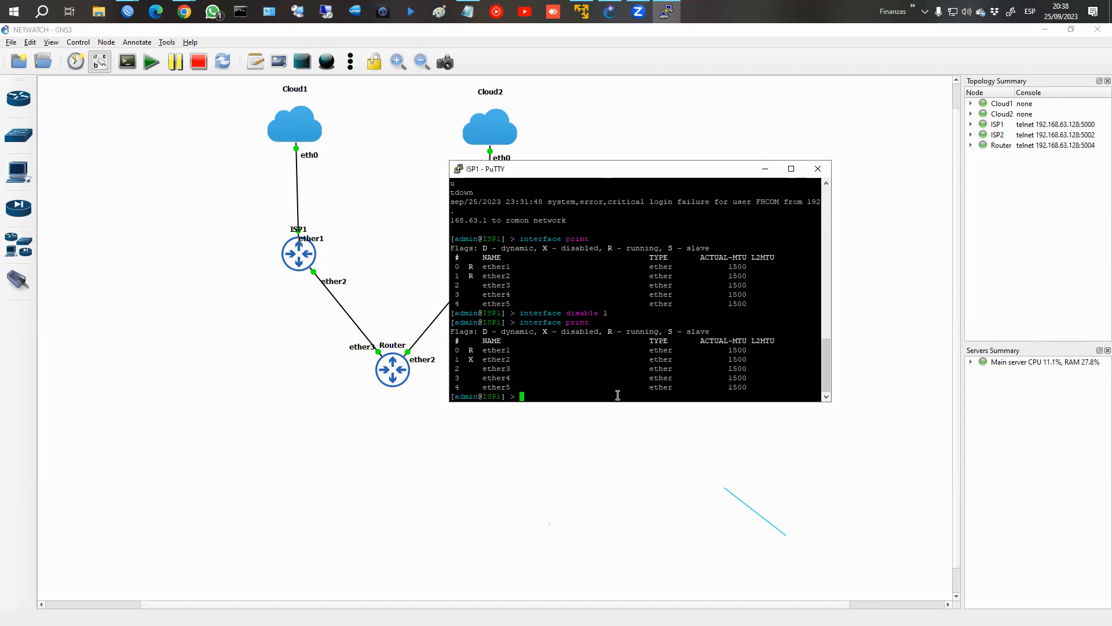
drag(452, 359, 790, 360)
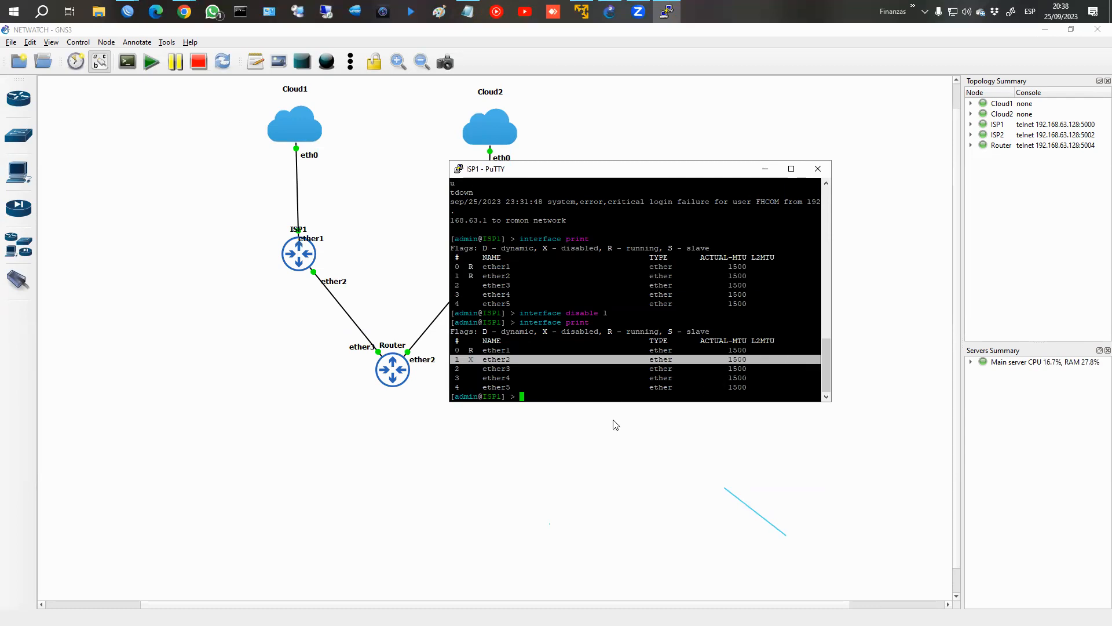
Minimize GNS3 and the ISP1 console to return to WinBox, and check the Netwatch status of host 10.10.10.1.
click(1045, 30)
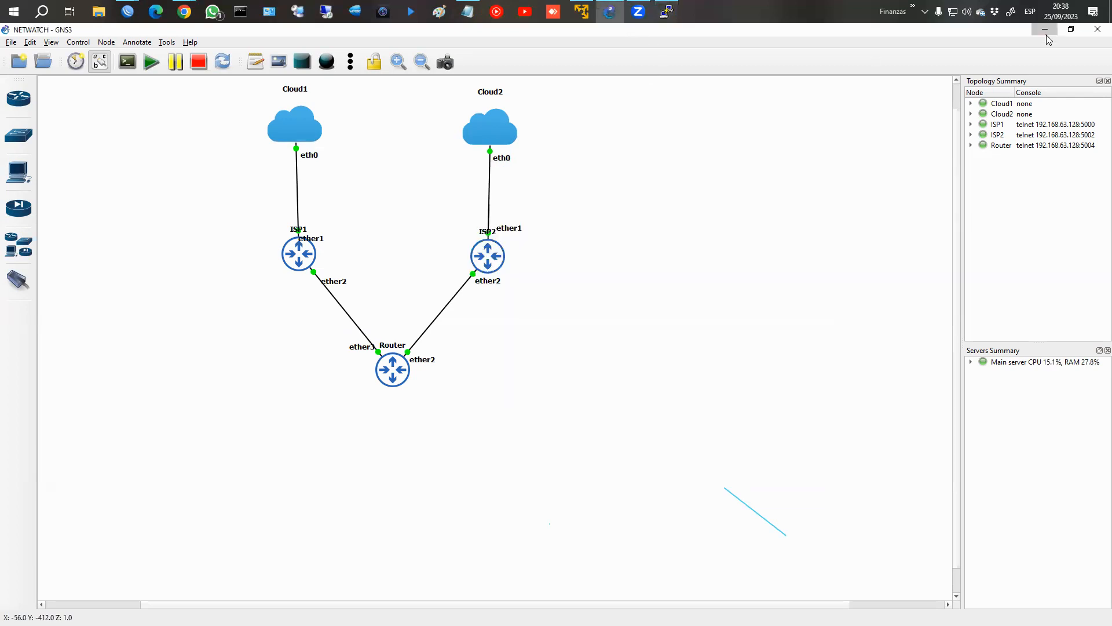
click(765, 168)
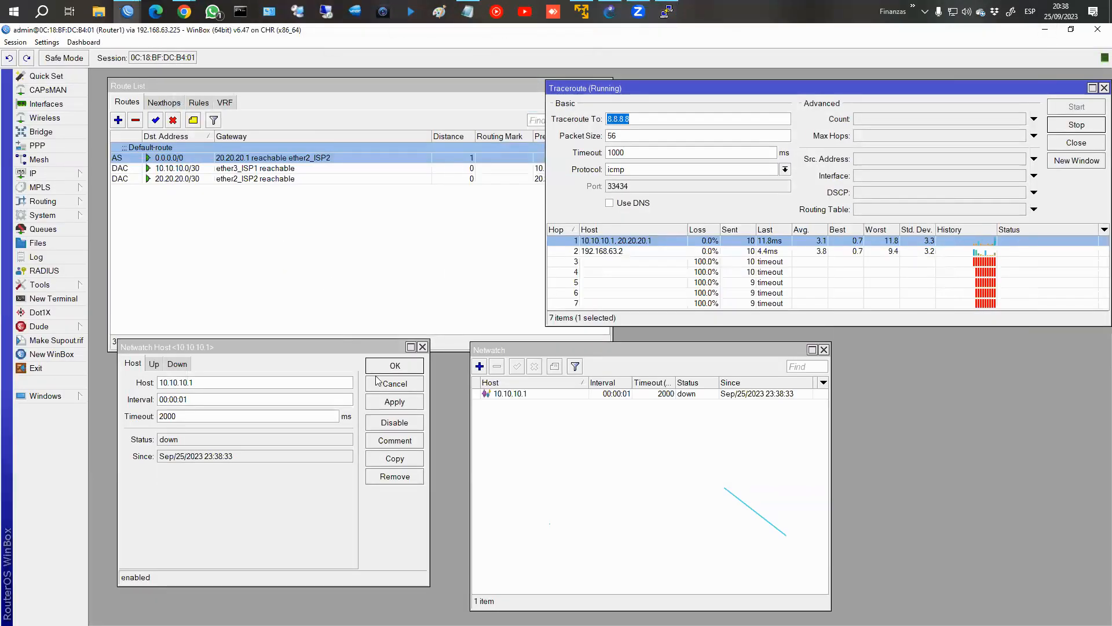
click(185, 442)
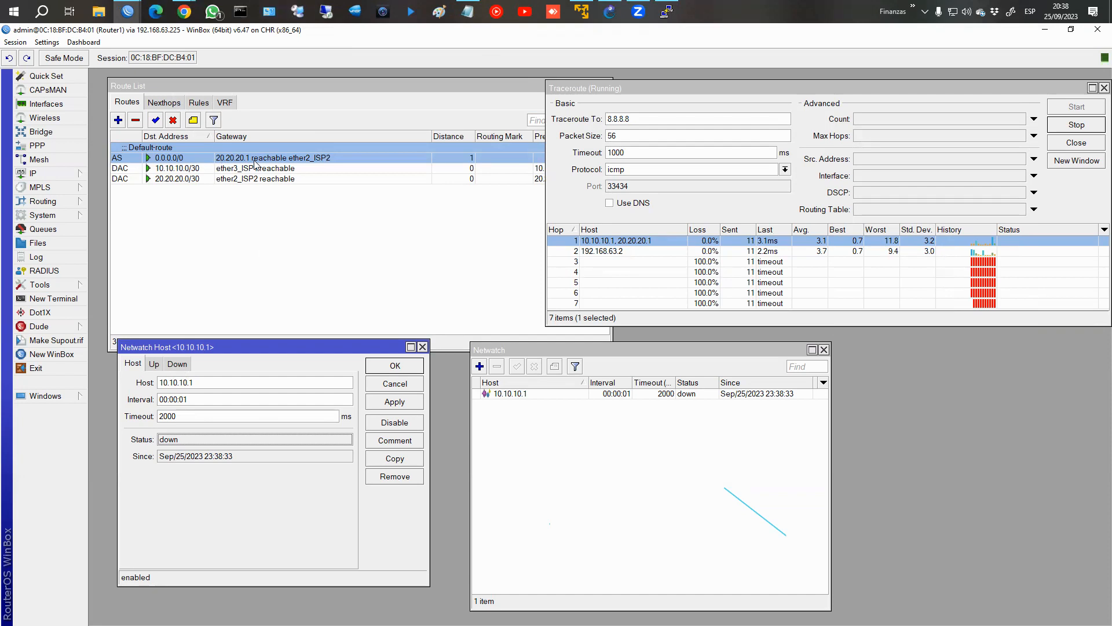
Restart the traceroute to 8.8.8.8 and mark the first hop's address with a temporary rectangle.
click(1072, 131)
click(1085, 111)
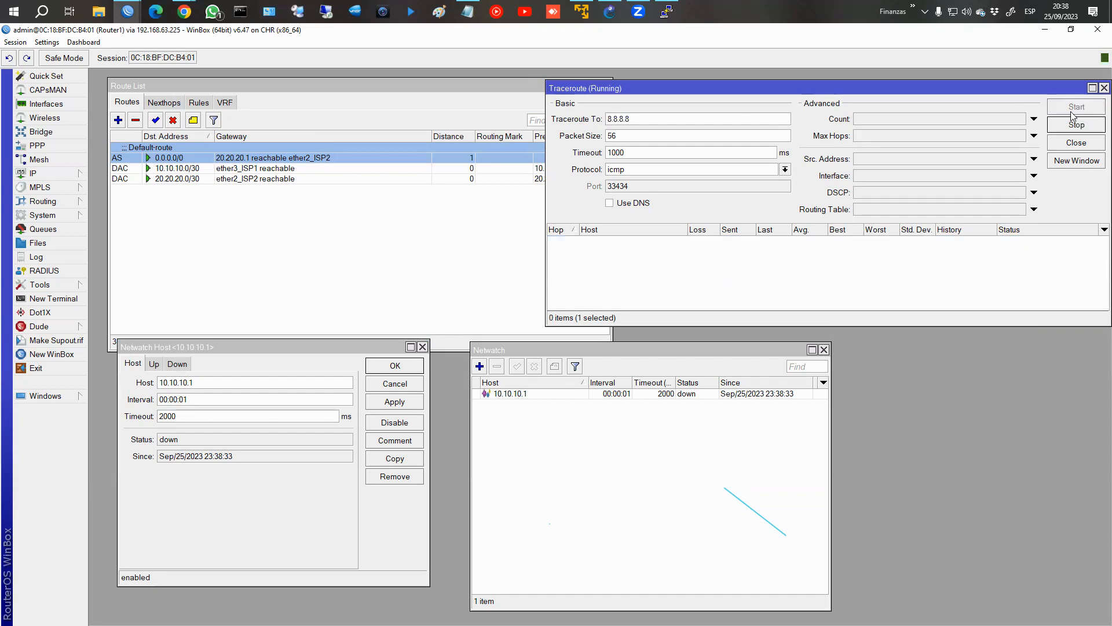
key(ctrl+2)
drag(577, 232, 626, 247)
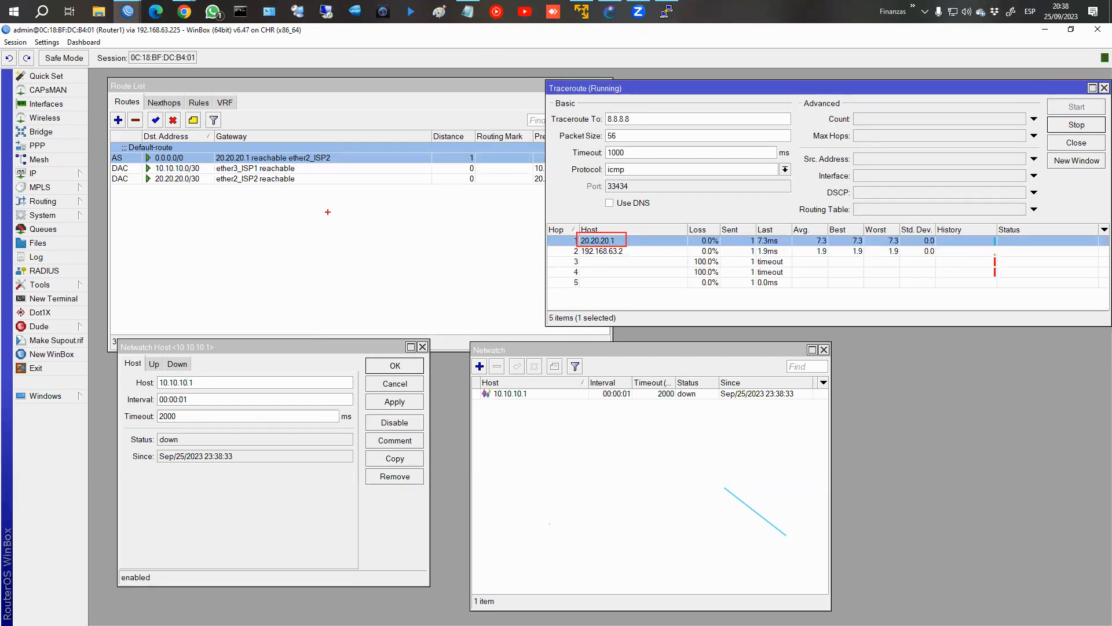
key(Escape)
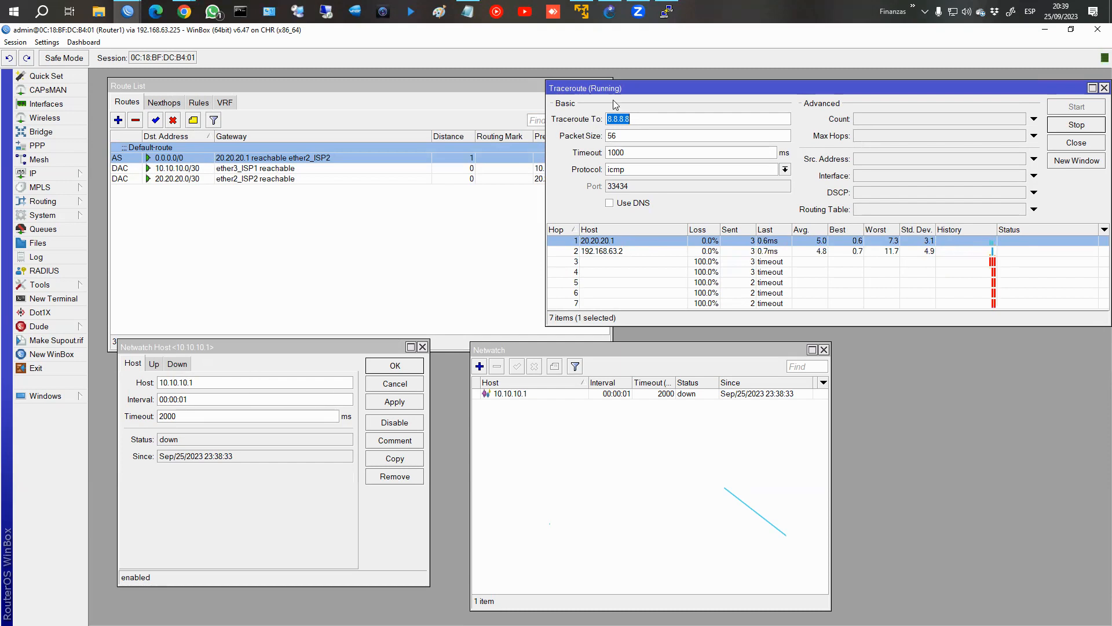
Bring back the ISP1 console, move it clear of the route list, and re-enable the router's interface 1.
click(666, 12)
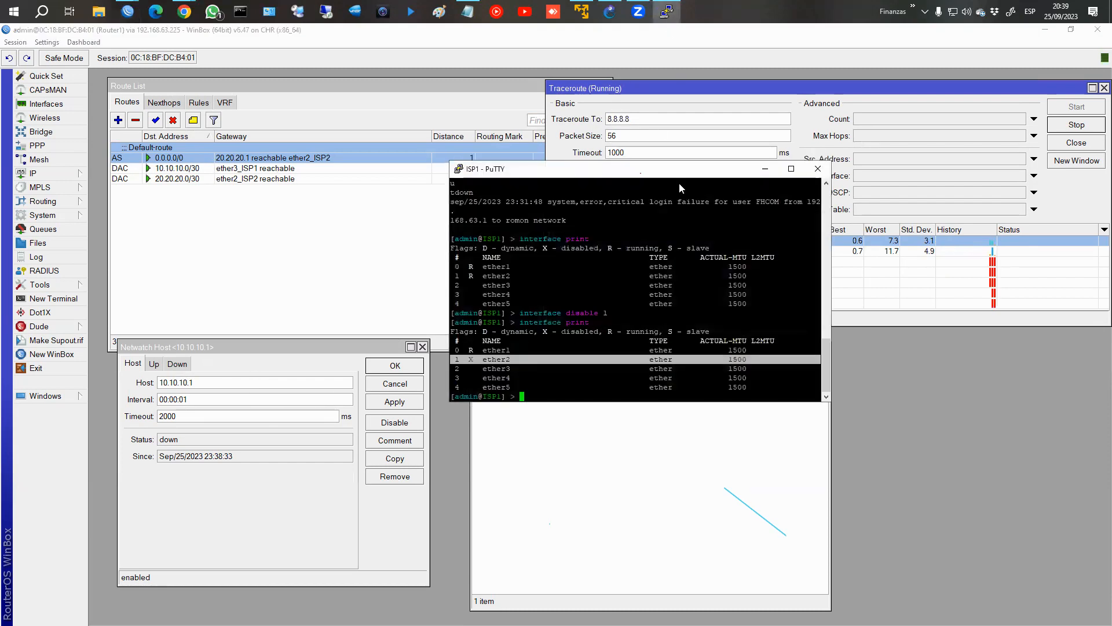
drag(641, 173, 812, 202)
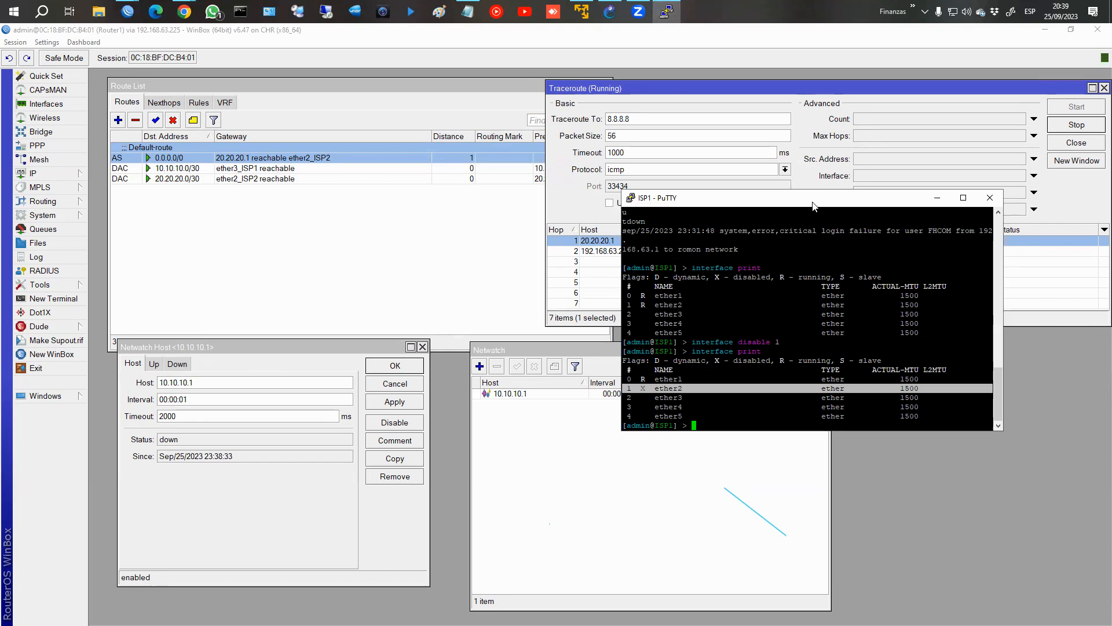
text(interface enable 1)
key(Return)
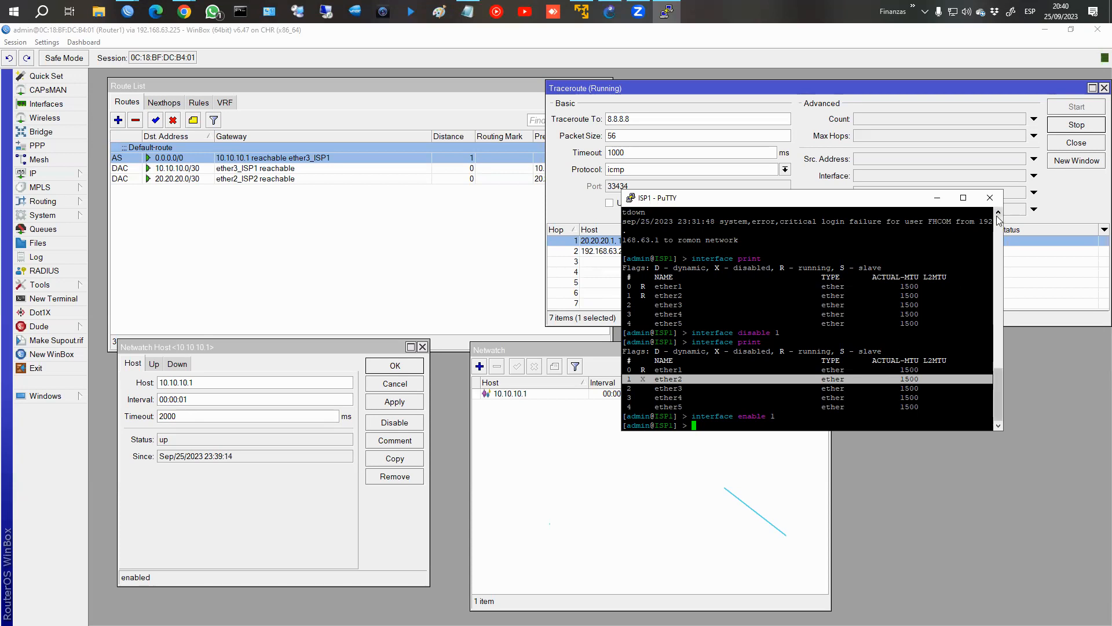
Close the ISP1 PuTTY session, then stop the running traceroute and close its window.
click(990, 198)
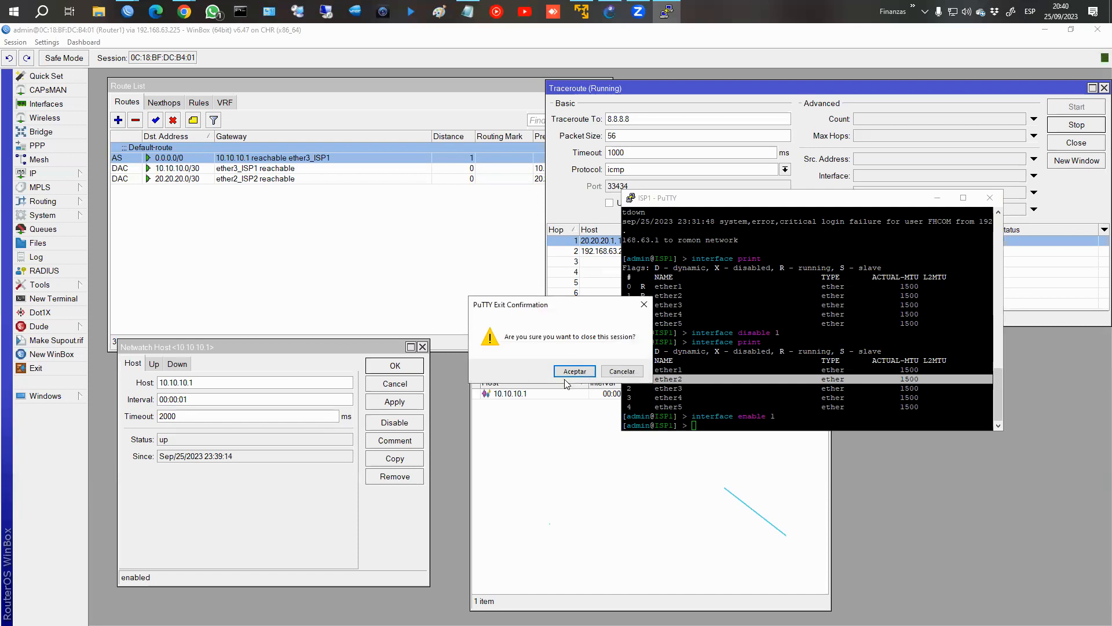
click(622, 371)
click(990, 197)
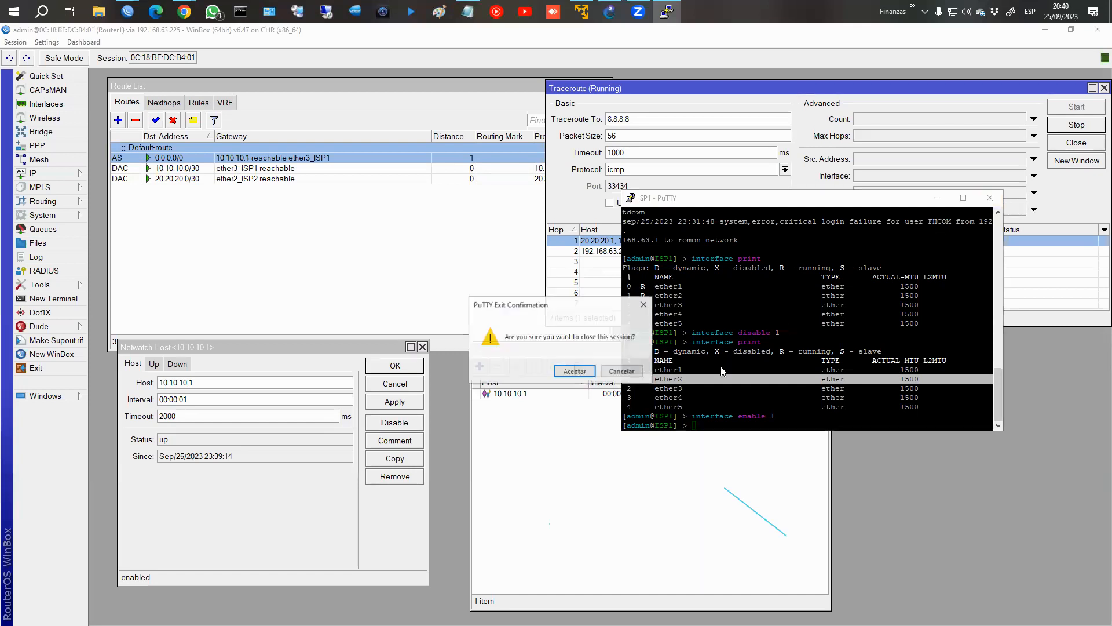
click(576, 372)
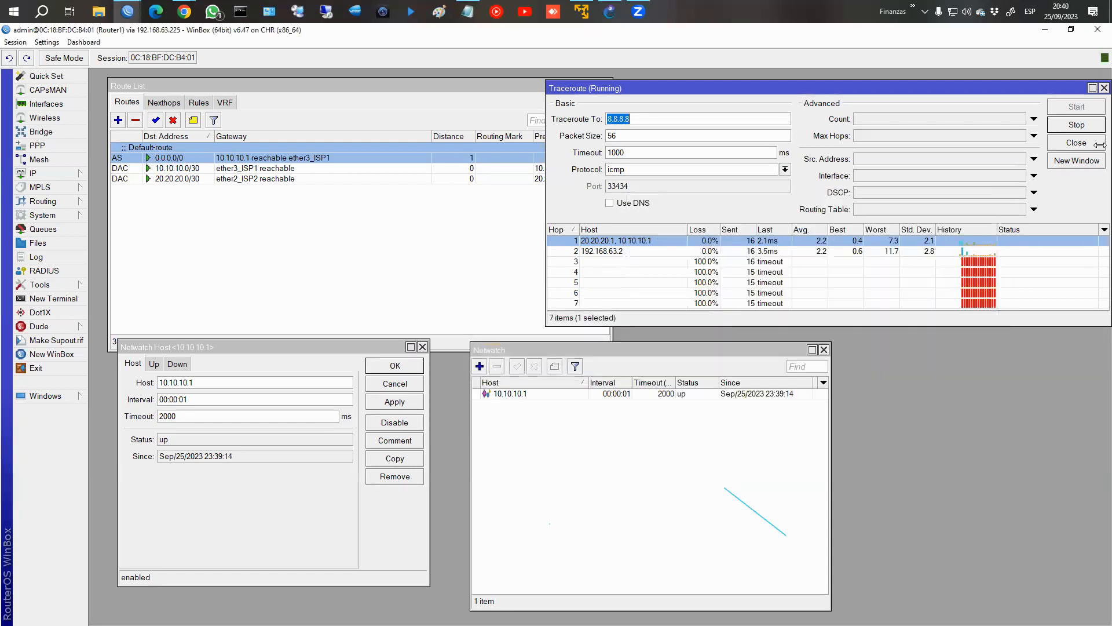
click(1076, 125)
click(1104, 88)
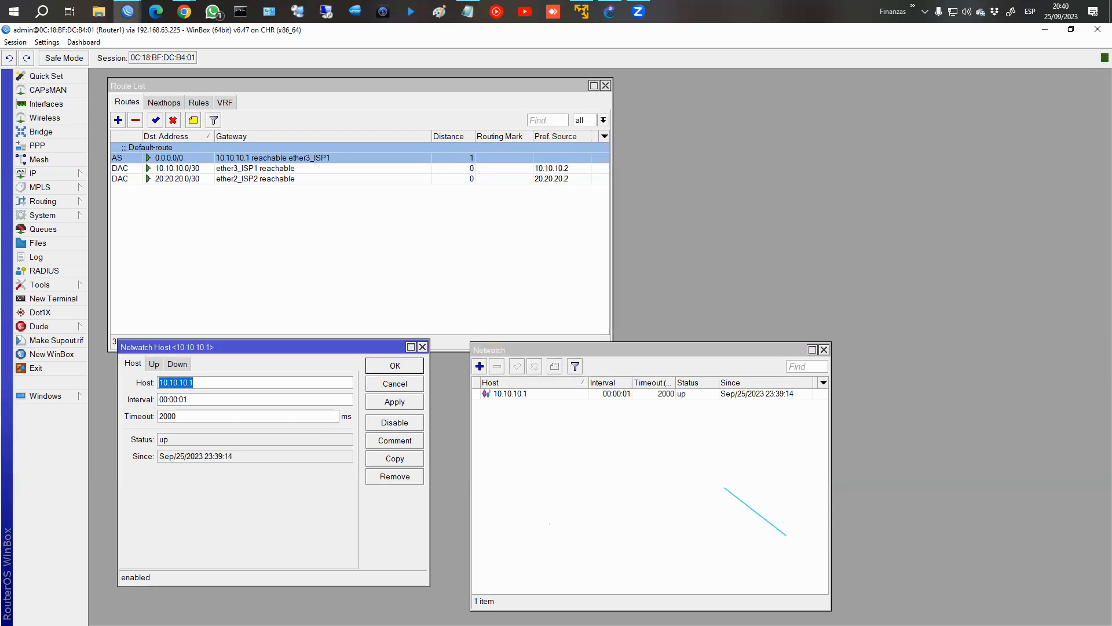